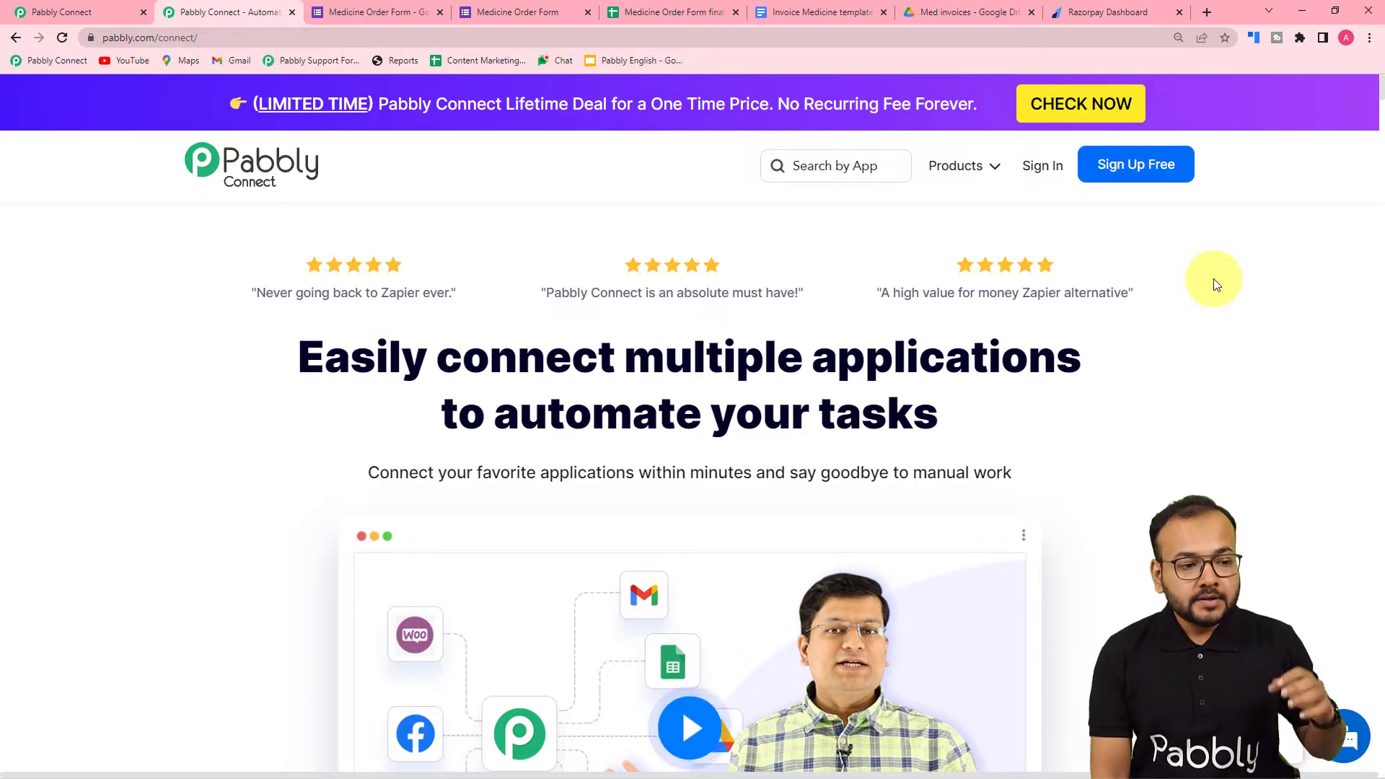
# - Switch to the Pabbly Connect dashboard and start creating a new workflow
pyautogui.click(116, 11)
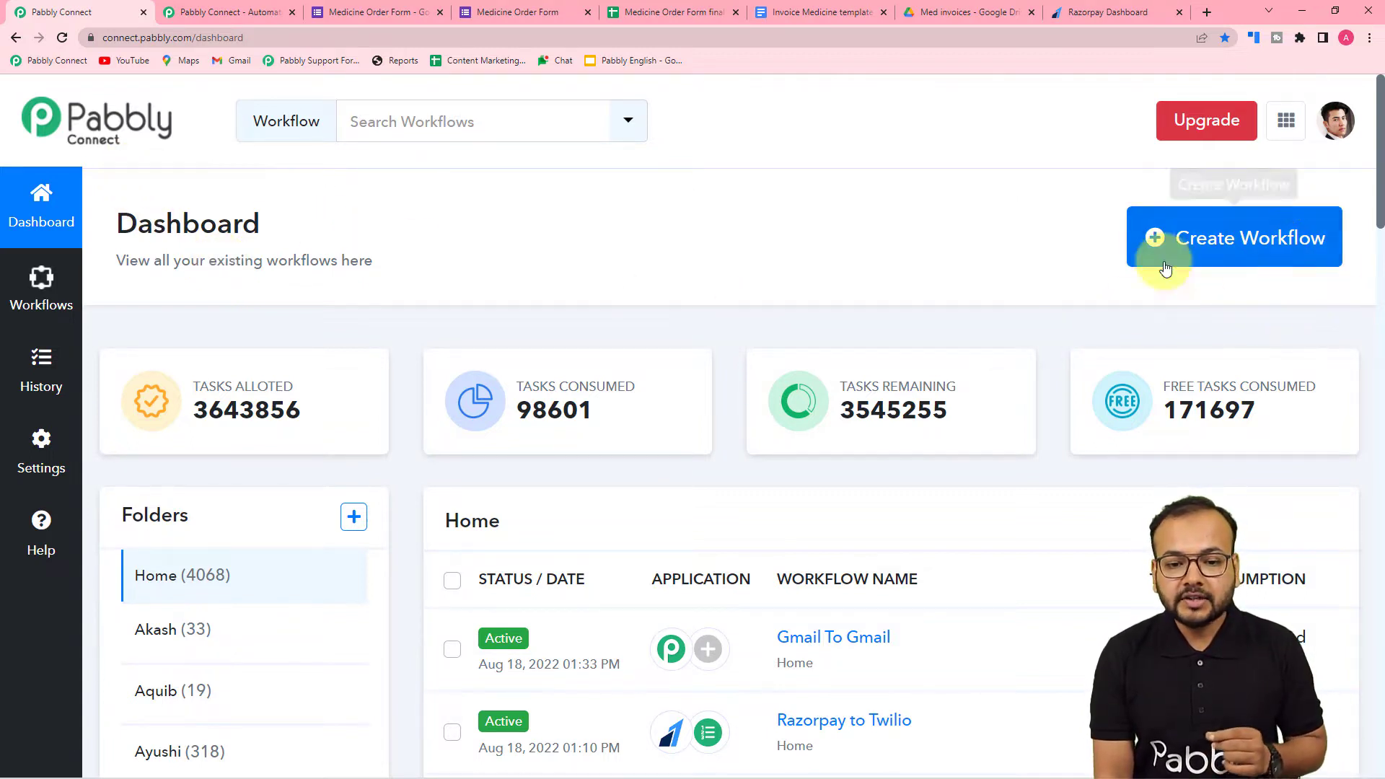
pyautogui.click(1253, 263)
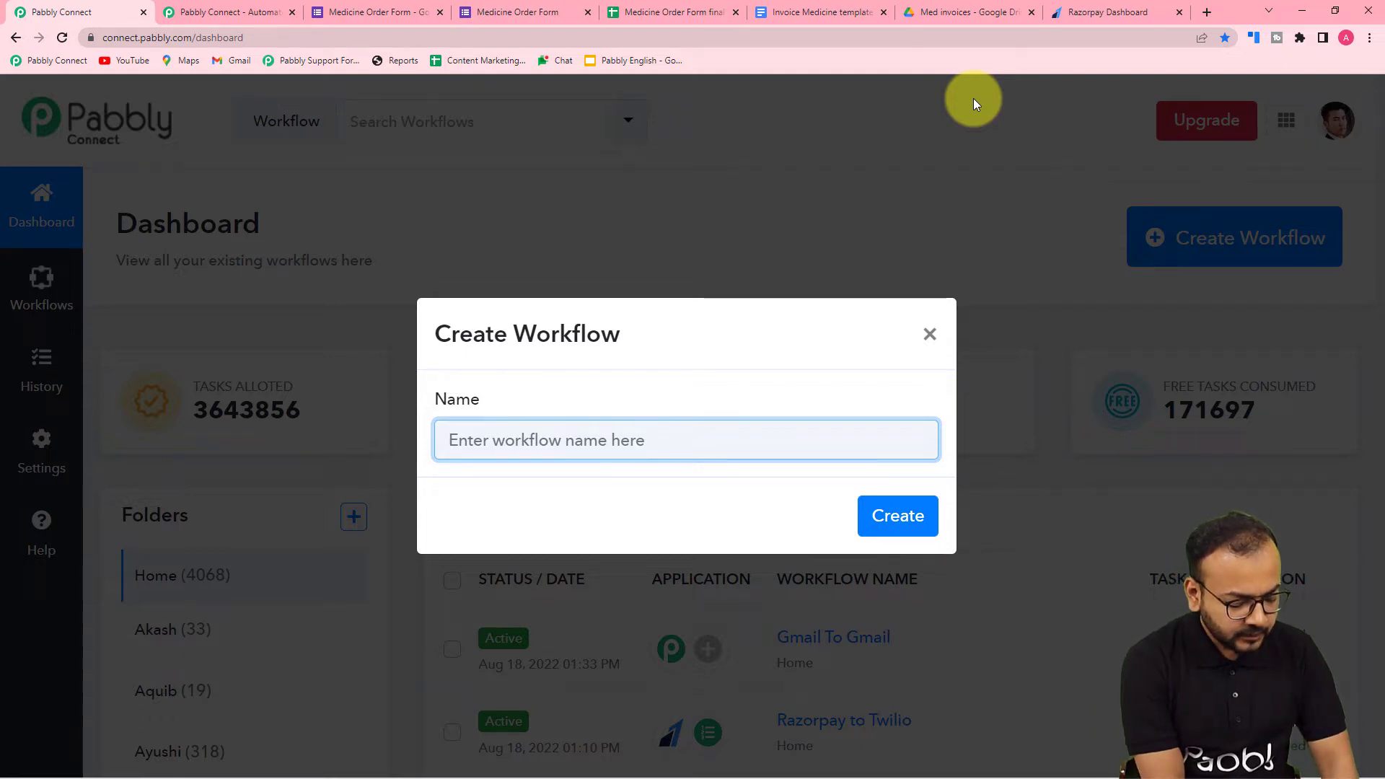
pyautogui.write('a')
pyautogui.press('BackSpace')
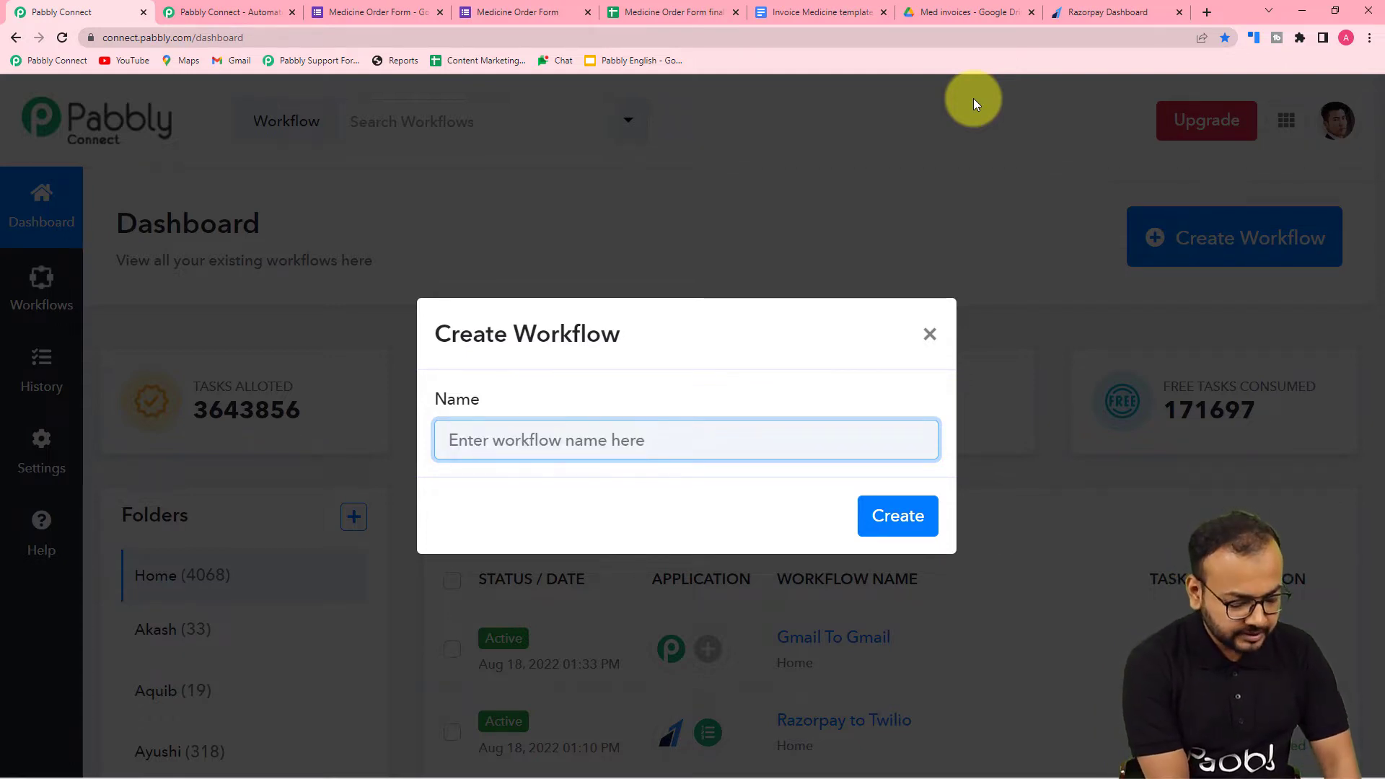
pyautogui.write('A')
pyautogui.press('BackSpace')
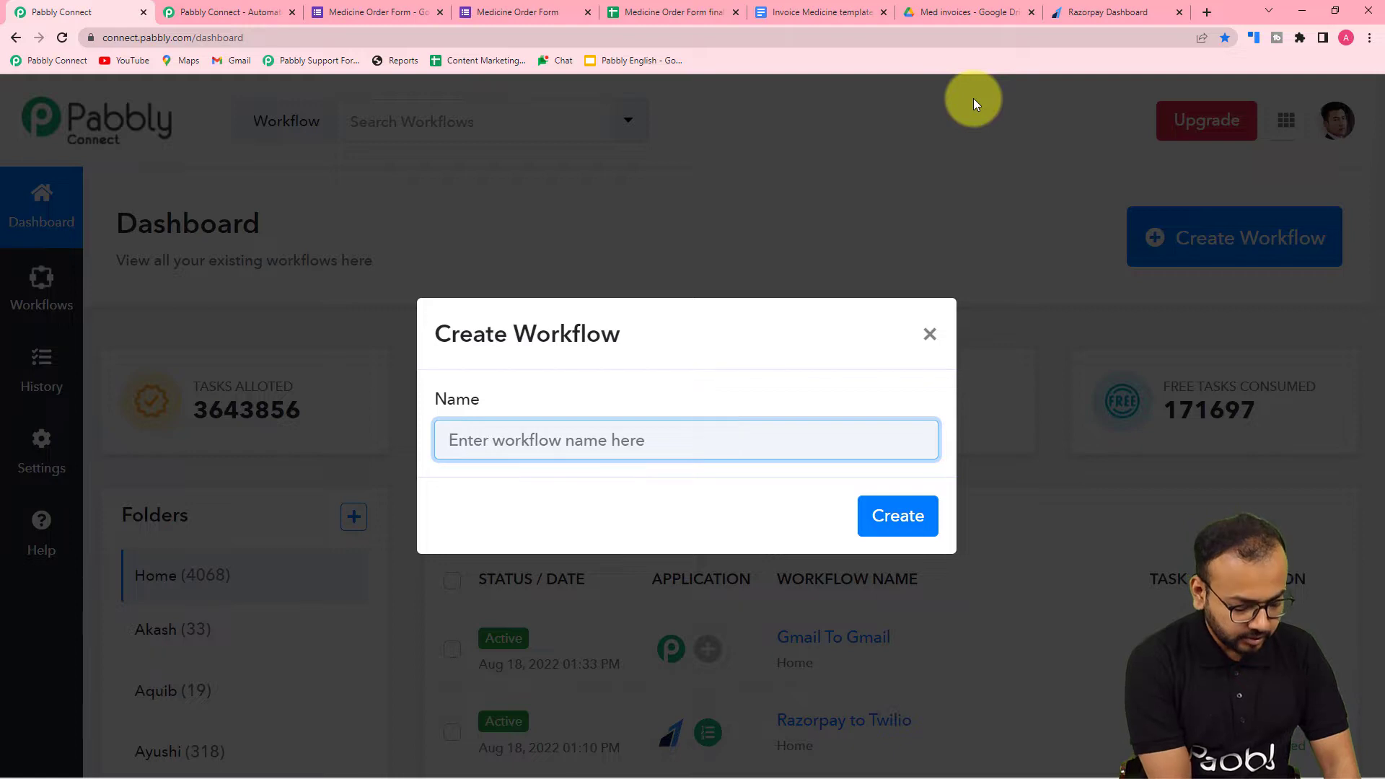
pyautogui.write('busin')
pyautogui.press('BackSpace')
pyautogui.press('BackSpace')
pyautogui.press('BackSpace')
pyautogui.press('BackSpace')
pyautogui.press('BackSpace')
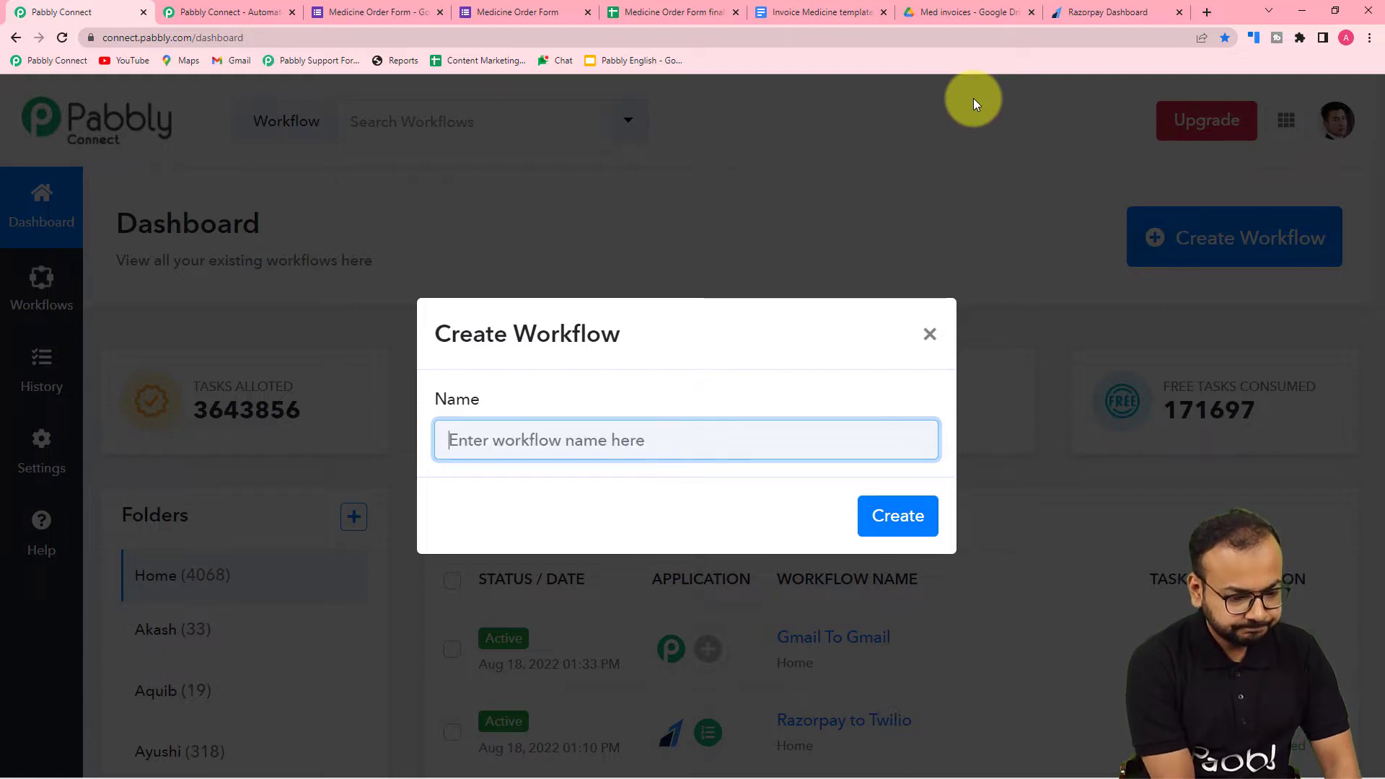
# - Name the new workflow "Business Automations using Google Applications" and create it
pyautogui.write('Business')
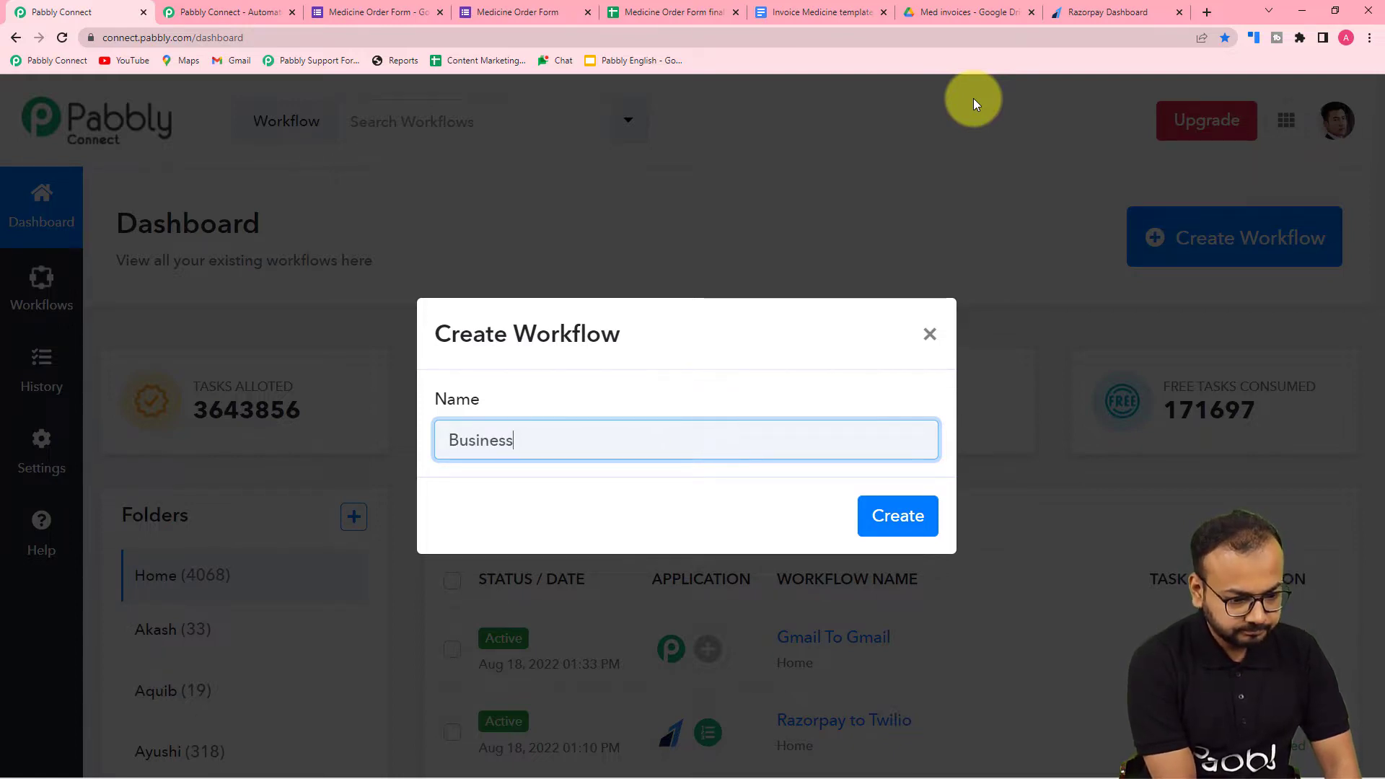
pyautogui.write(' Autom')
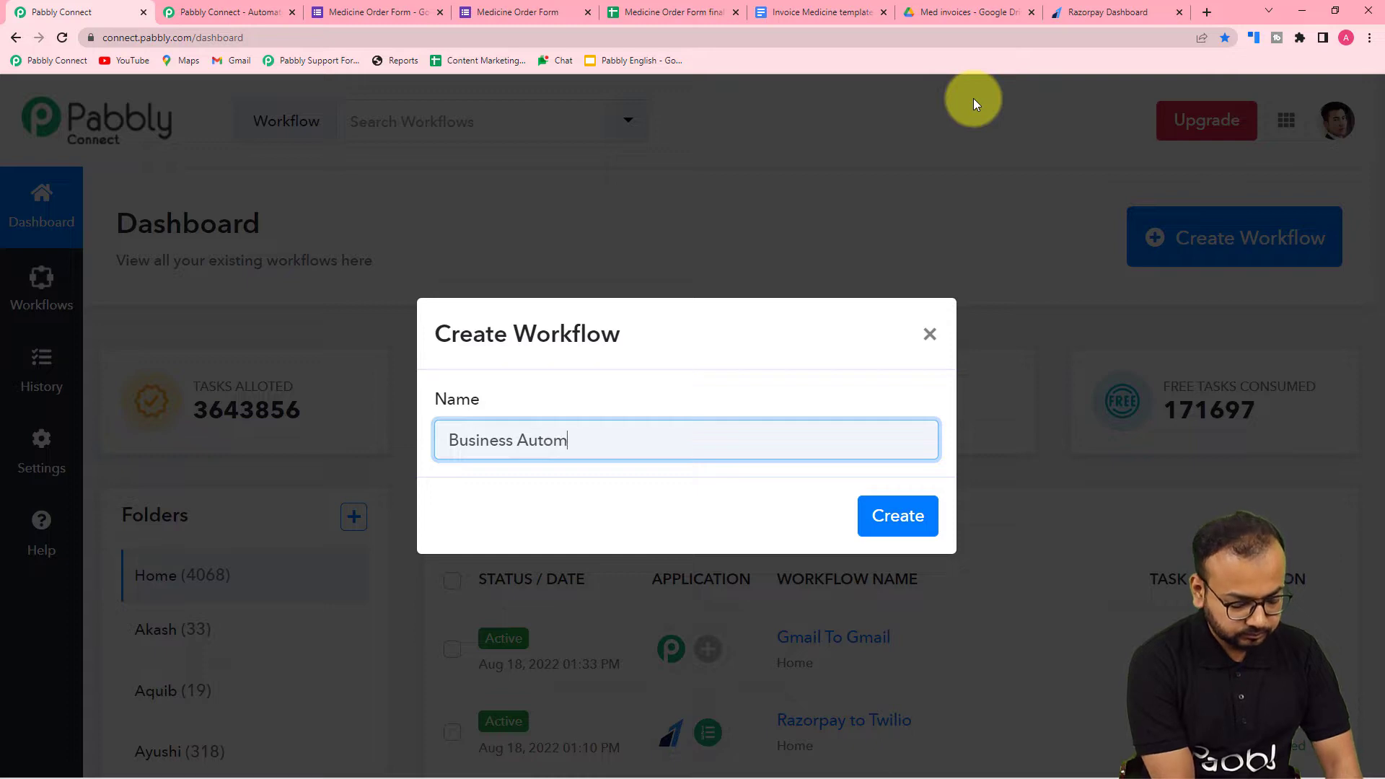
pyautogui.write('ations usin')
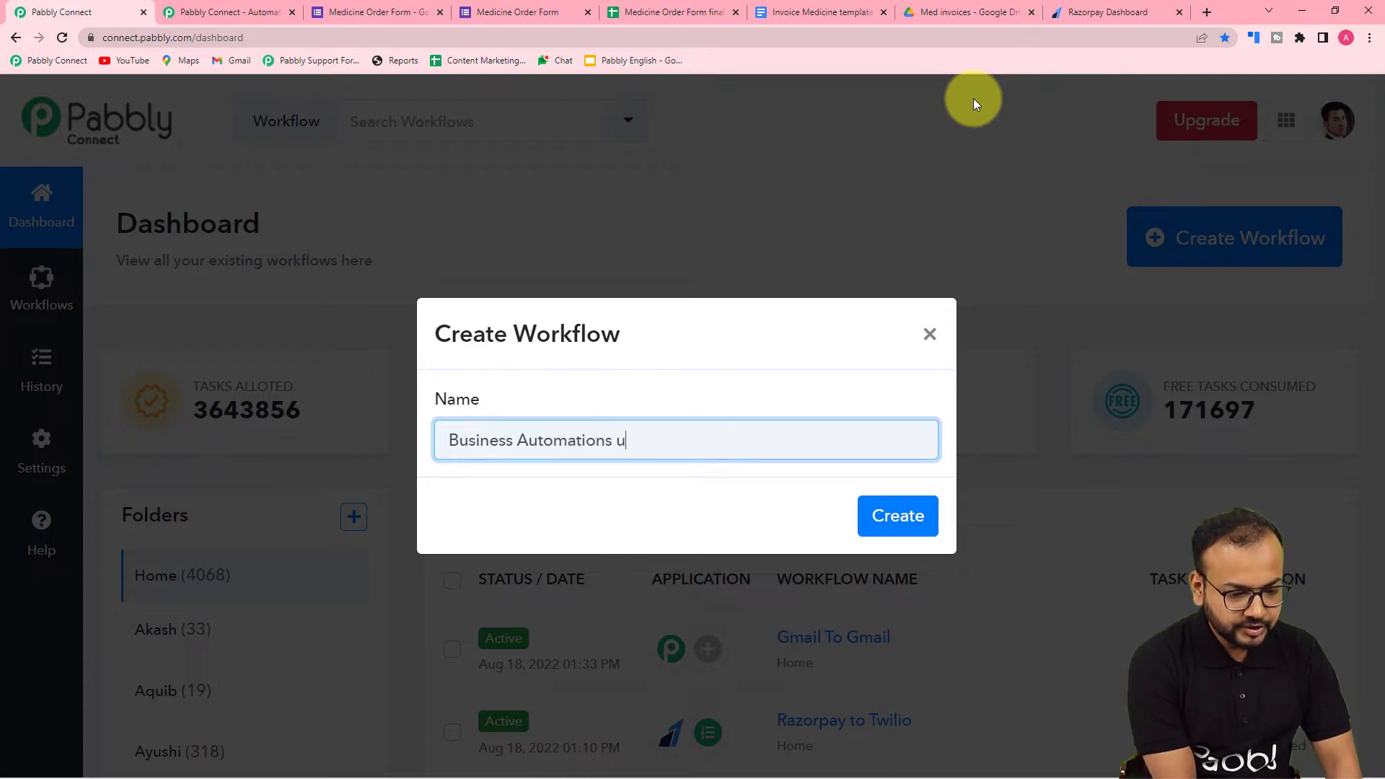
pyautogui.press('BackSpace')
pyautogui.press('BackSpace')
pyautogui.write('ing')
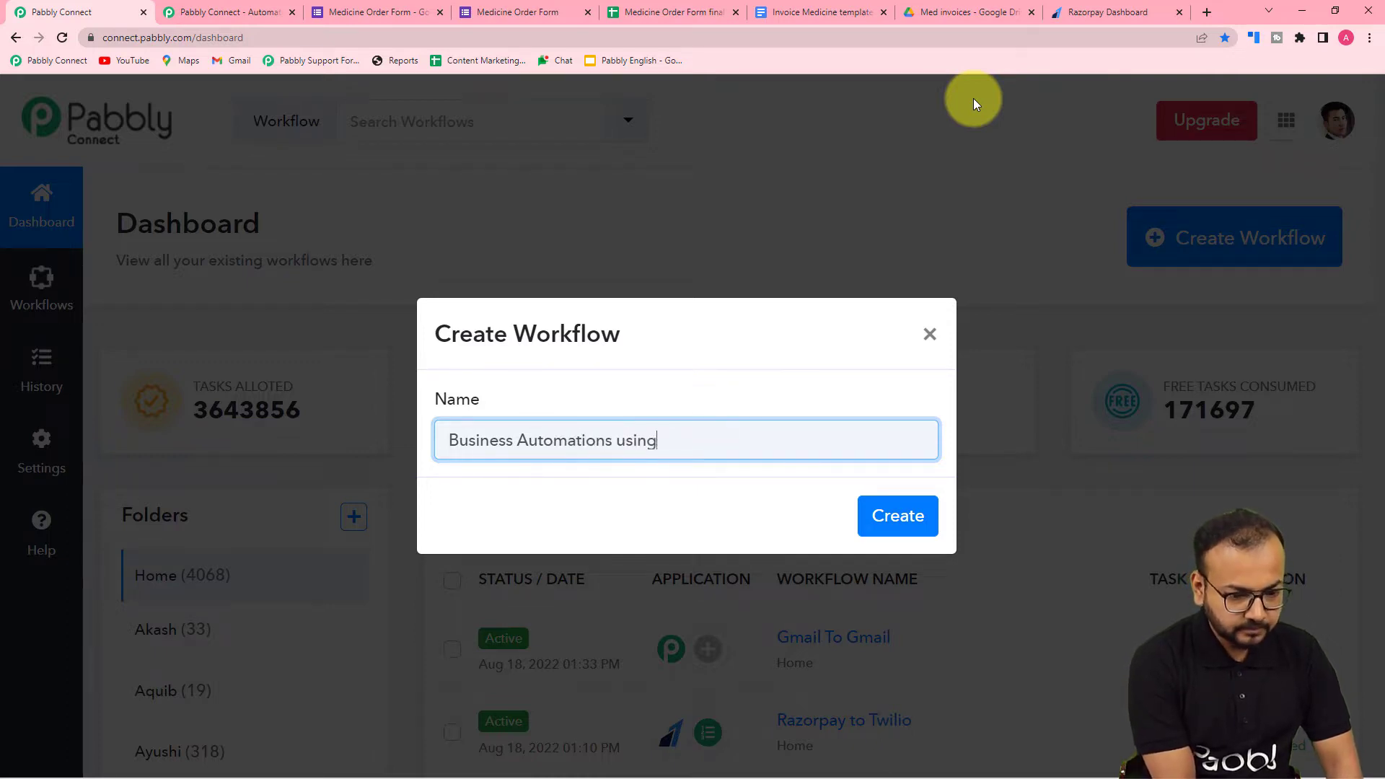
pyautogui.write(' Google ')
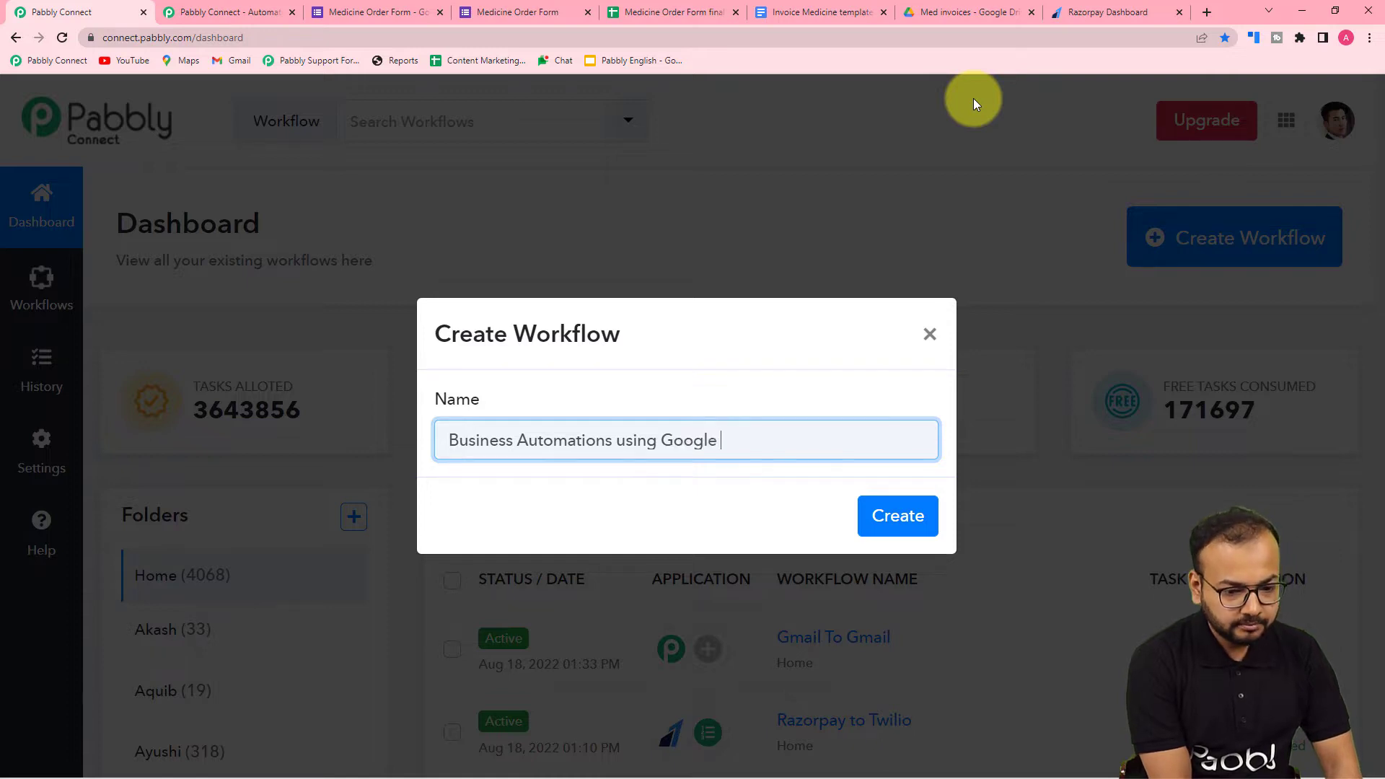
pyautogui.write('Aplications')
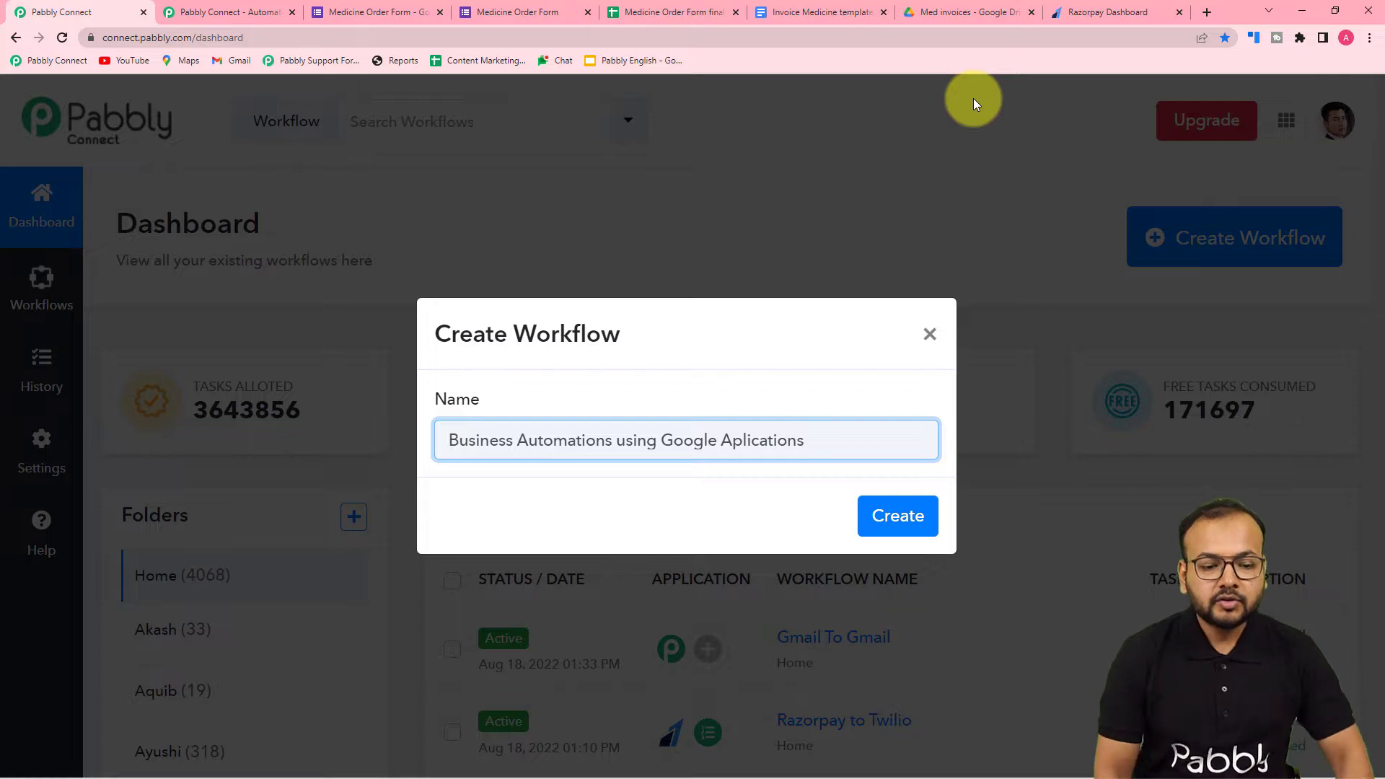
pyautogui.click(736, 445)
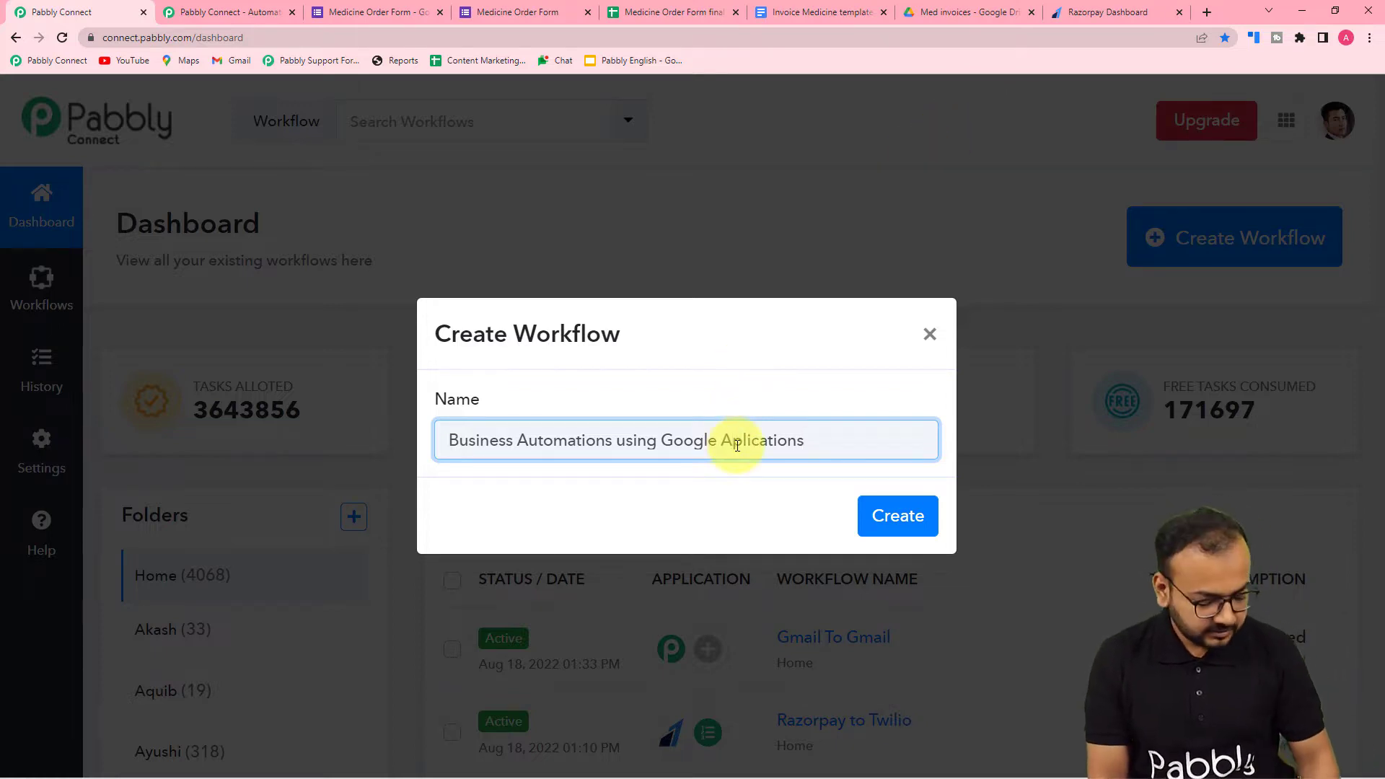
pyautogui.write('p')
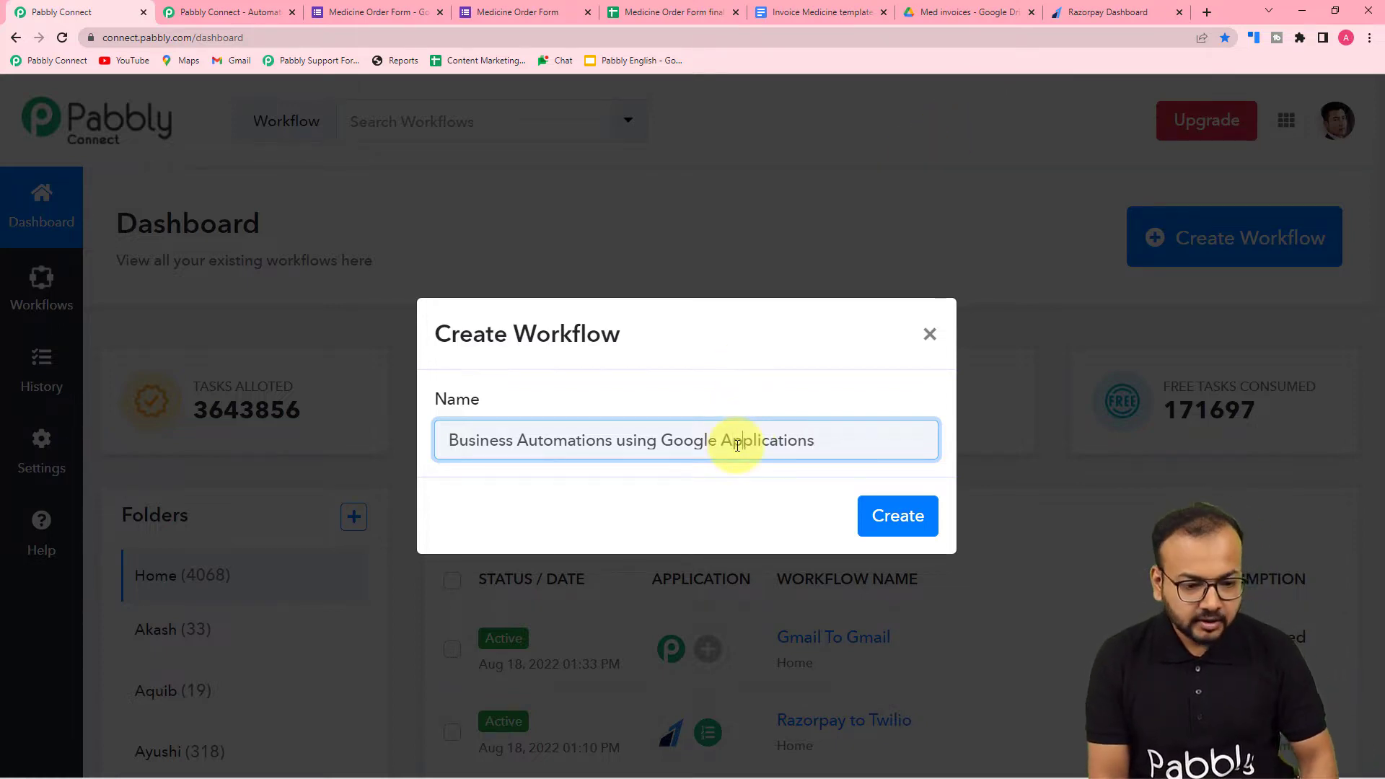
pyautogui.click(889, 516)
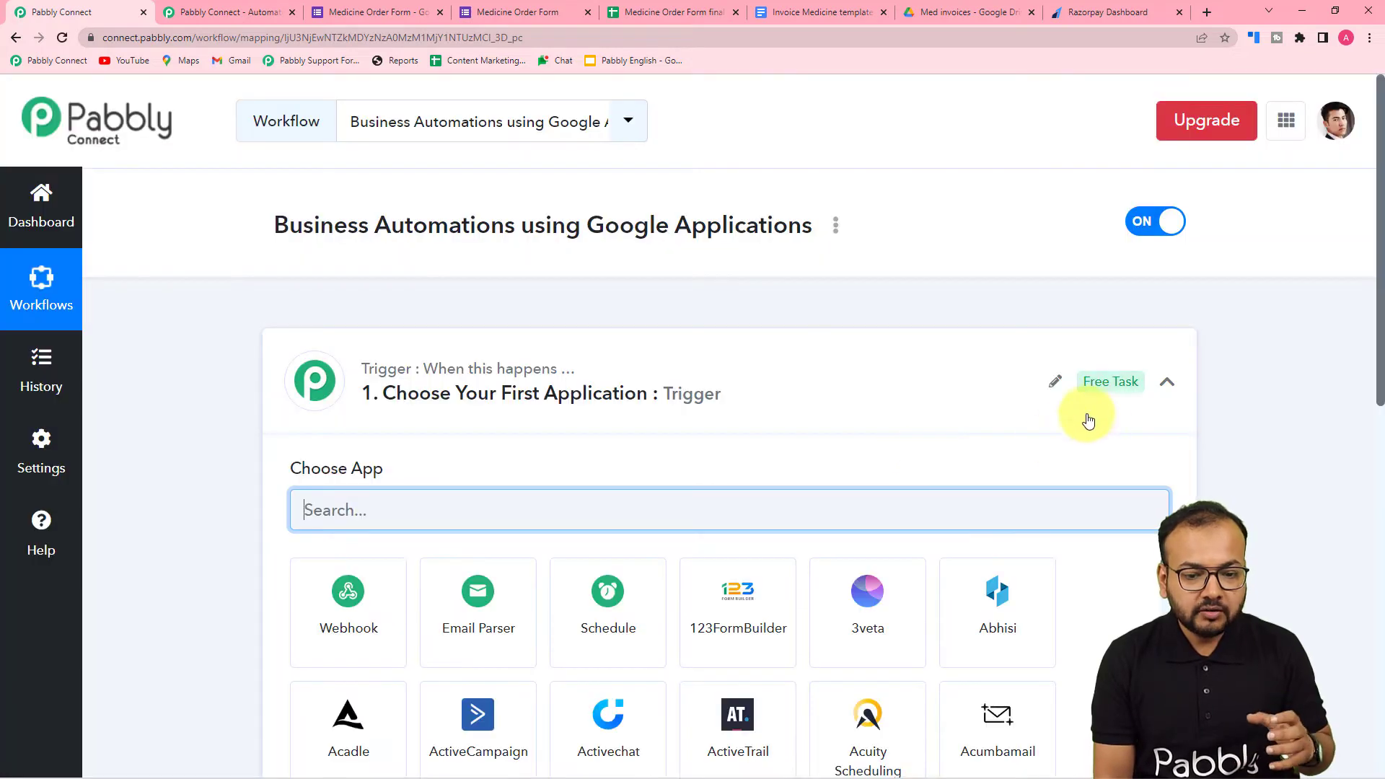
# - Examine the workflow's trigger and action sections and the applications offered in each
pyautogui.click(1166, 382)
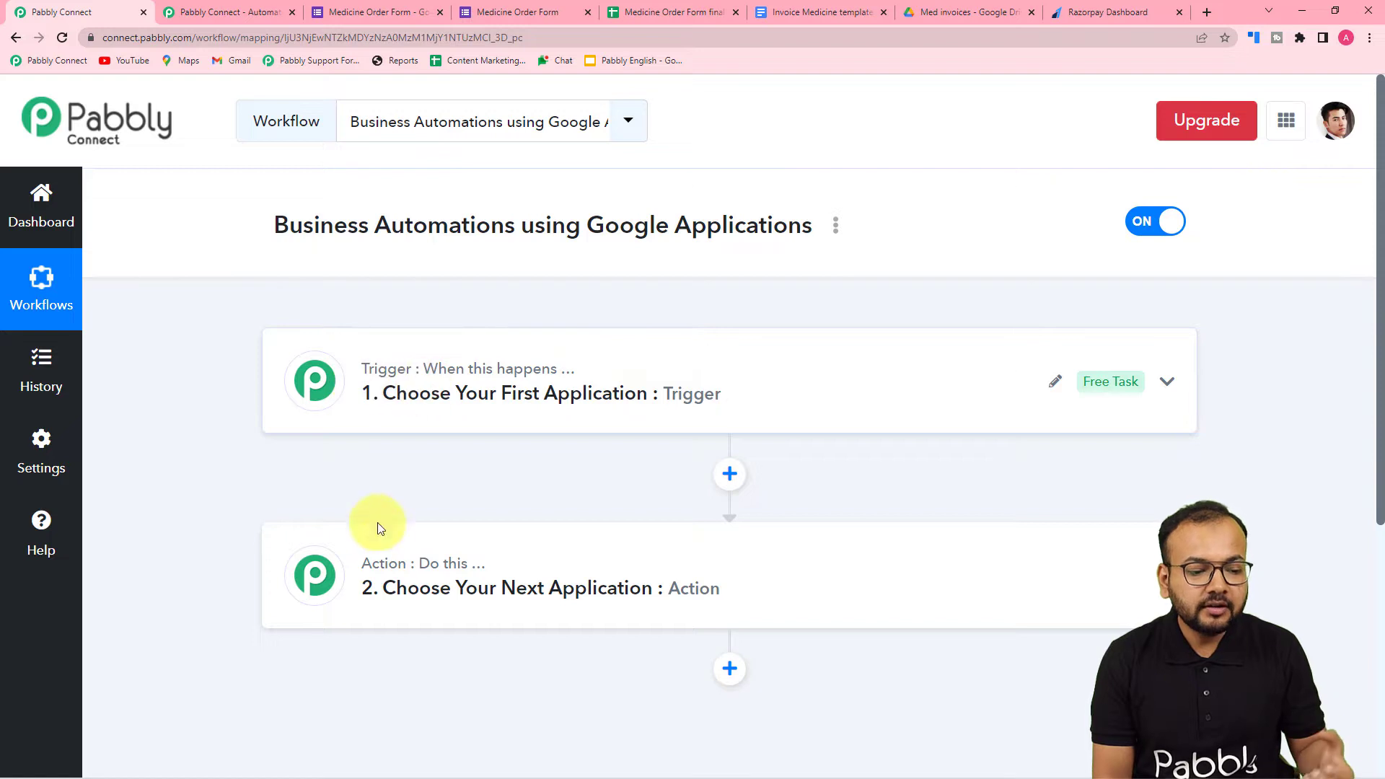
pyautogui.click(388, 390)
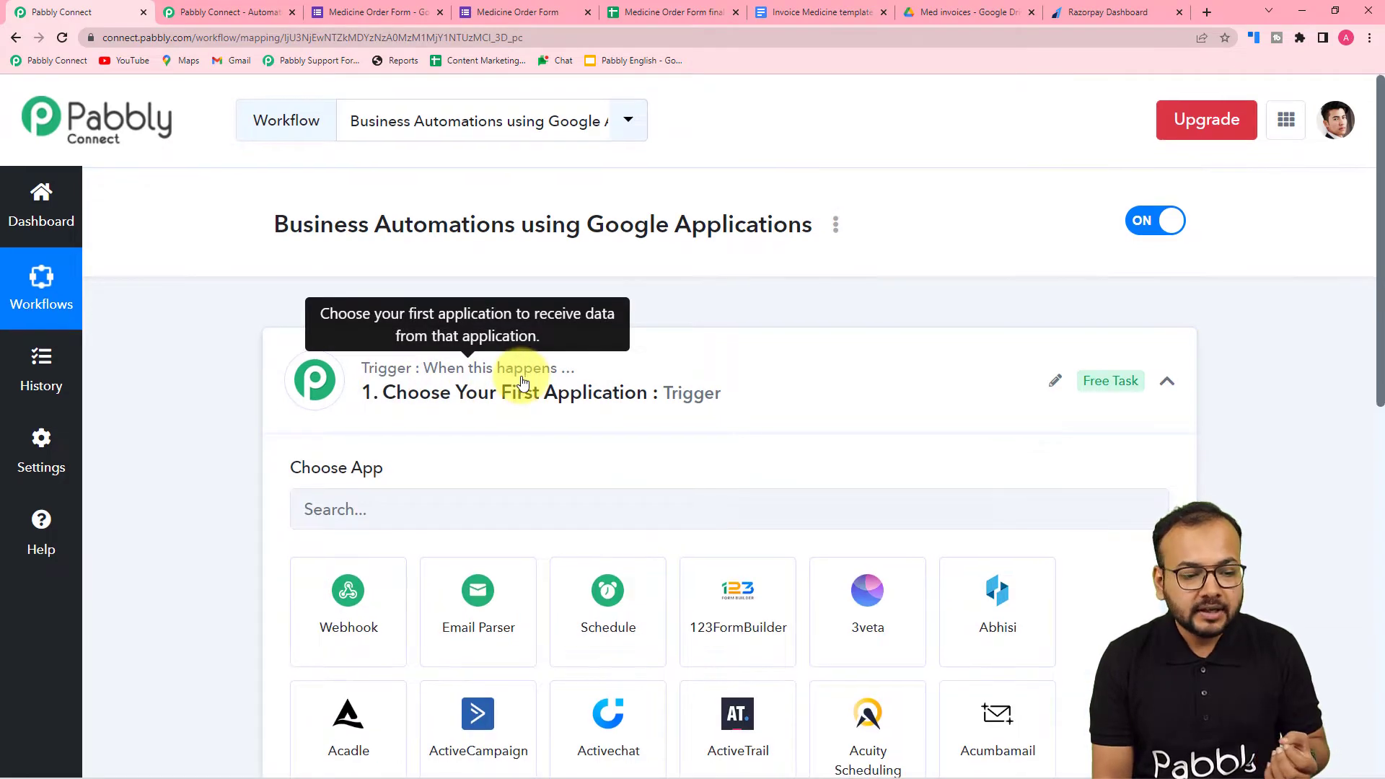
pyautogui.scroll(-6, 525, 380)
pyautogui.click(389, 566)
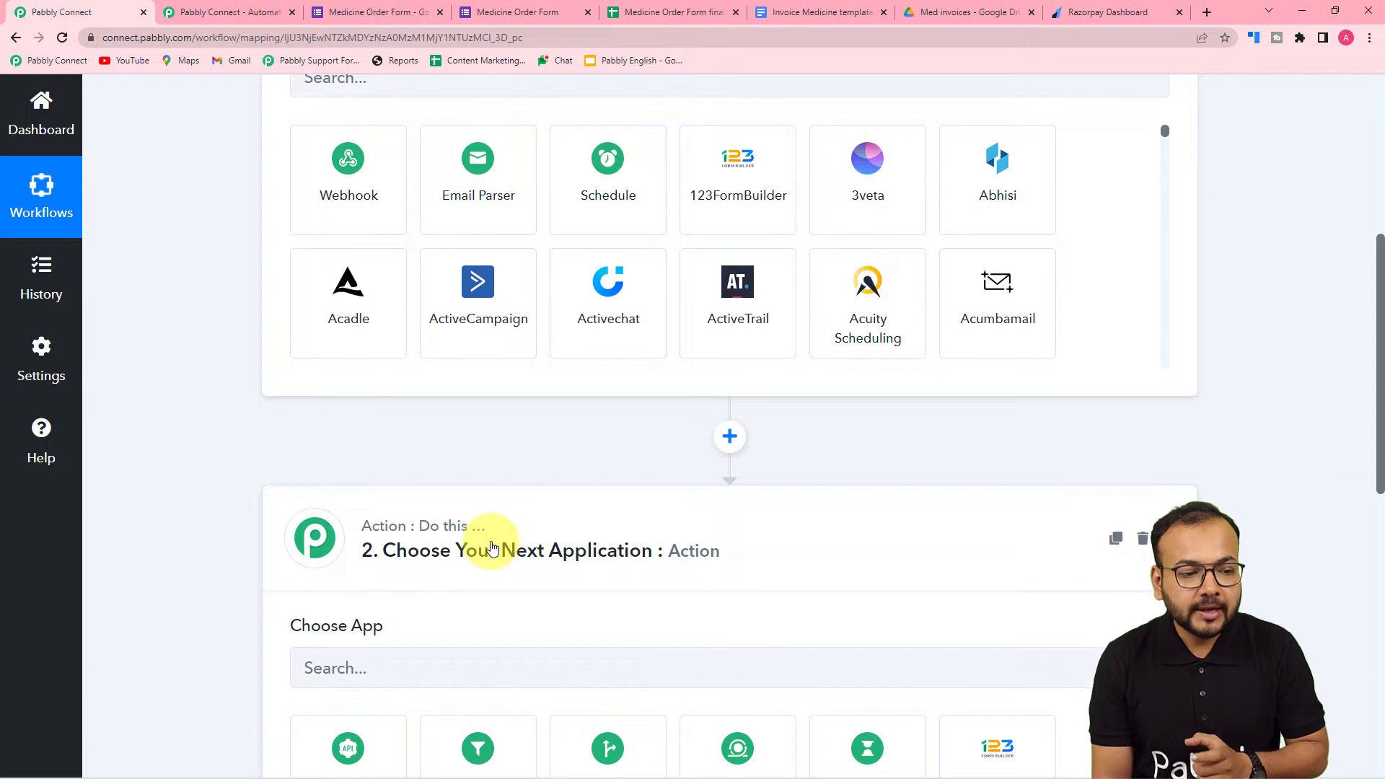
pyautogui.scroll(6, 491, 548)
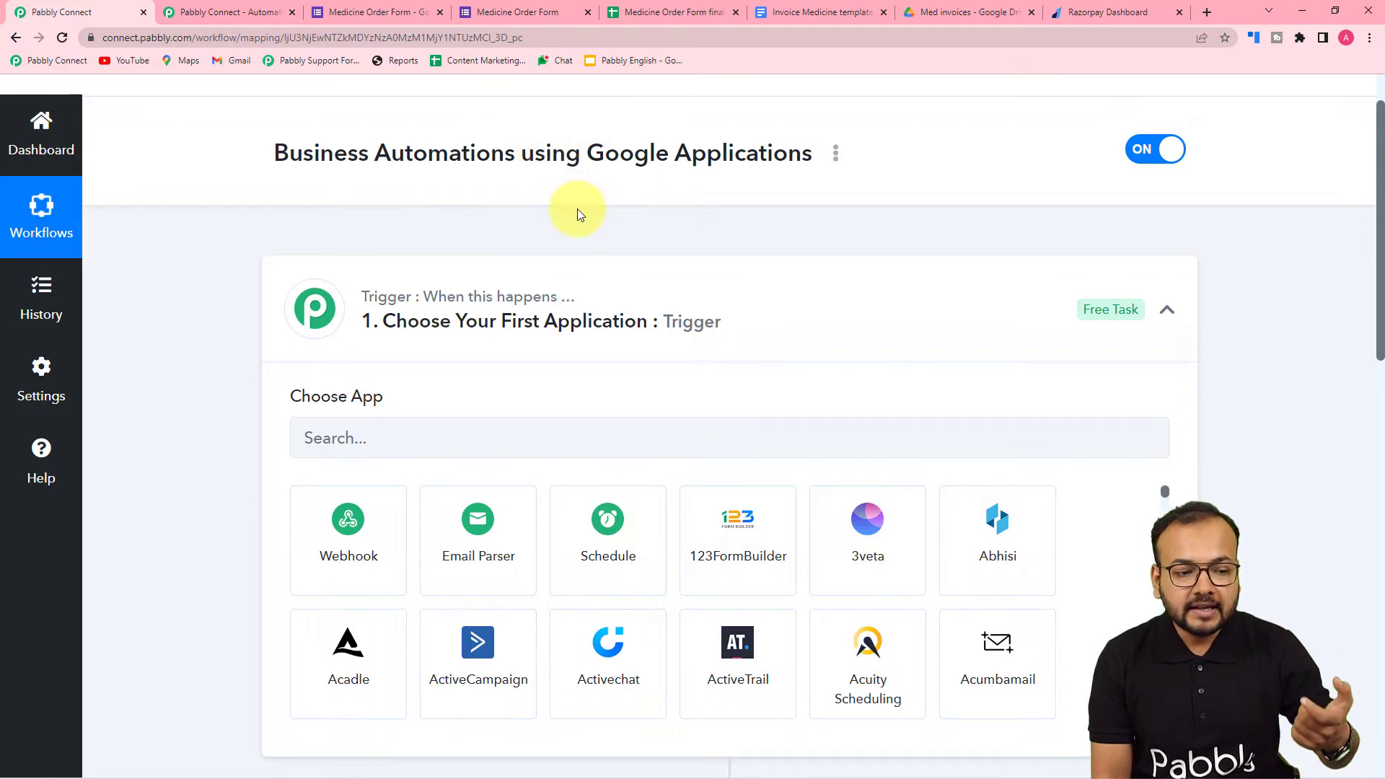
pyautogui.scroll(-1, 577, 215)
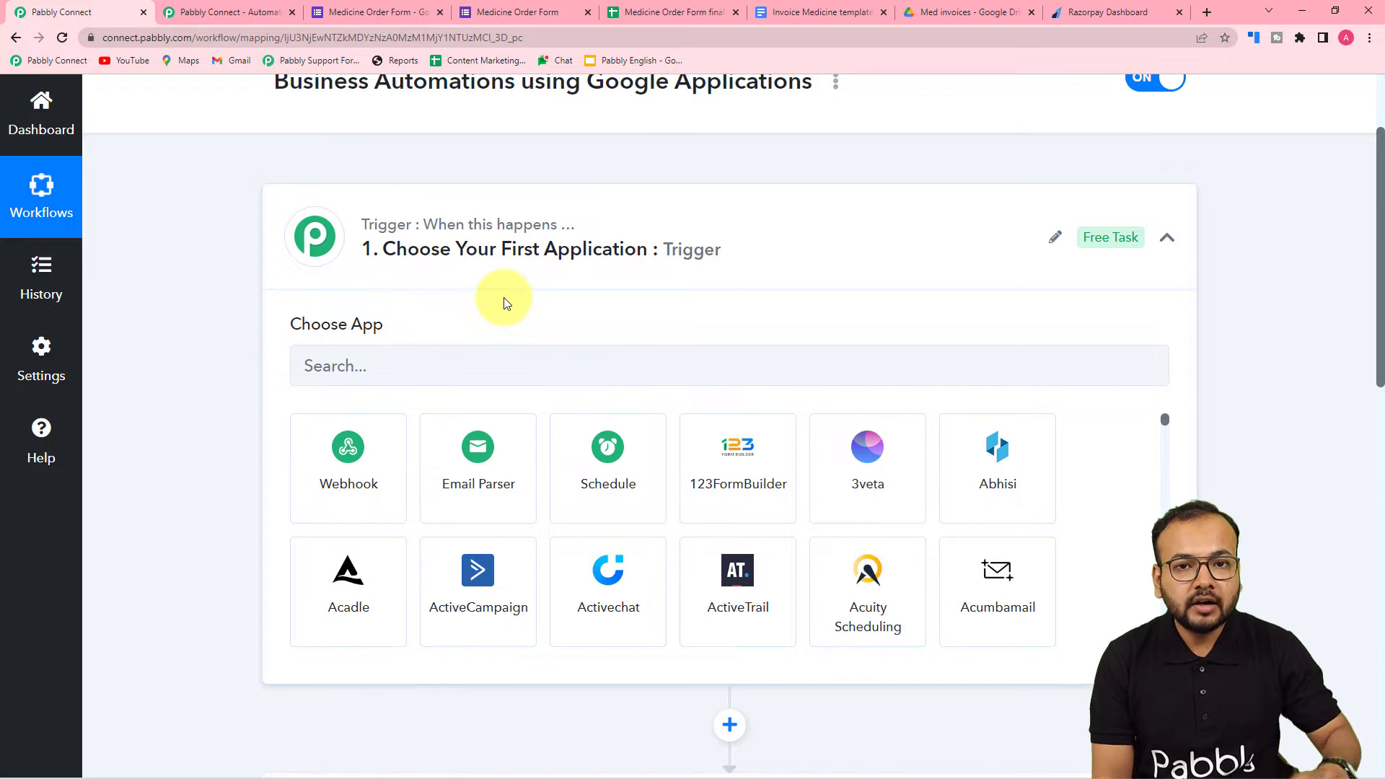
# - Set the trigger application to Google Forms with New Response Received as the trigger event
pyautogui.scroll(-2, 504, 303)
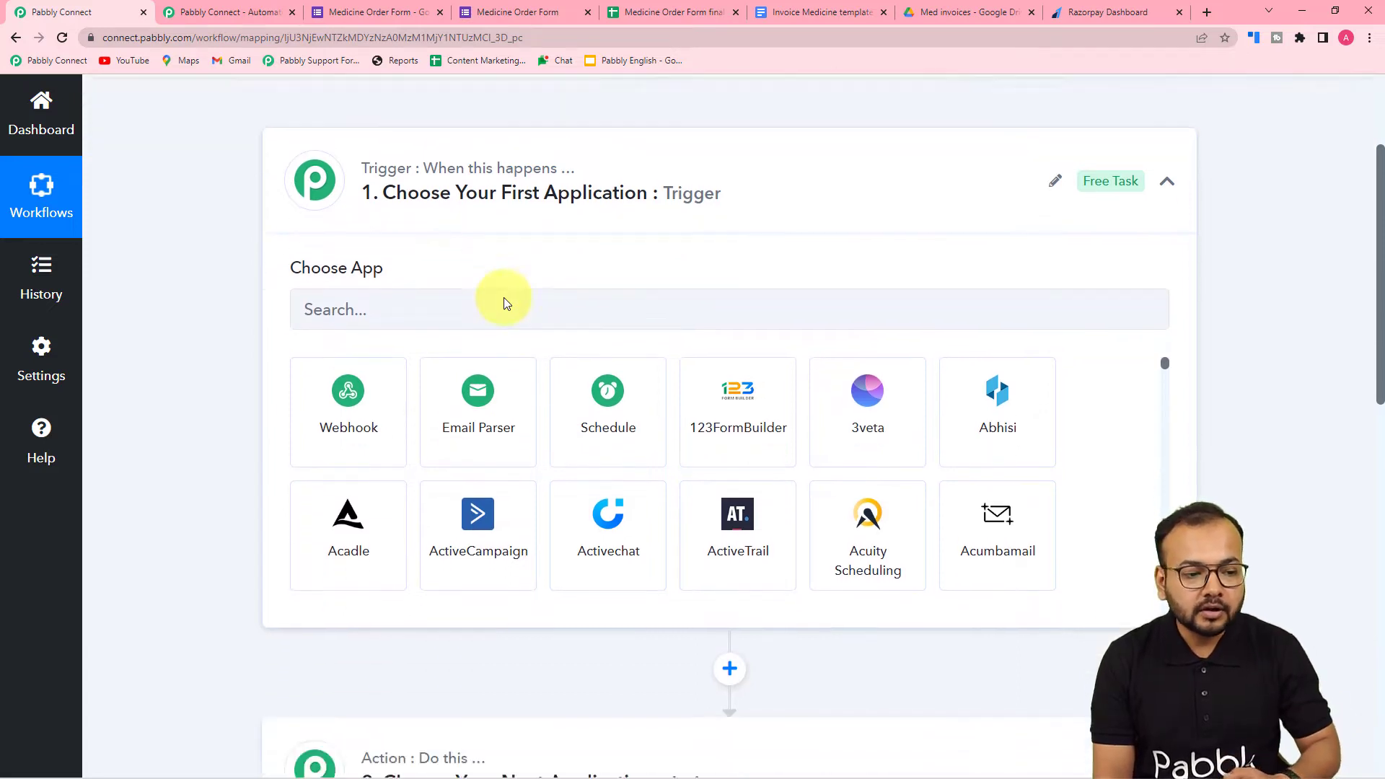
pyautogui.click(453, 235)
pyautogui.write('goo')
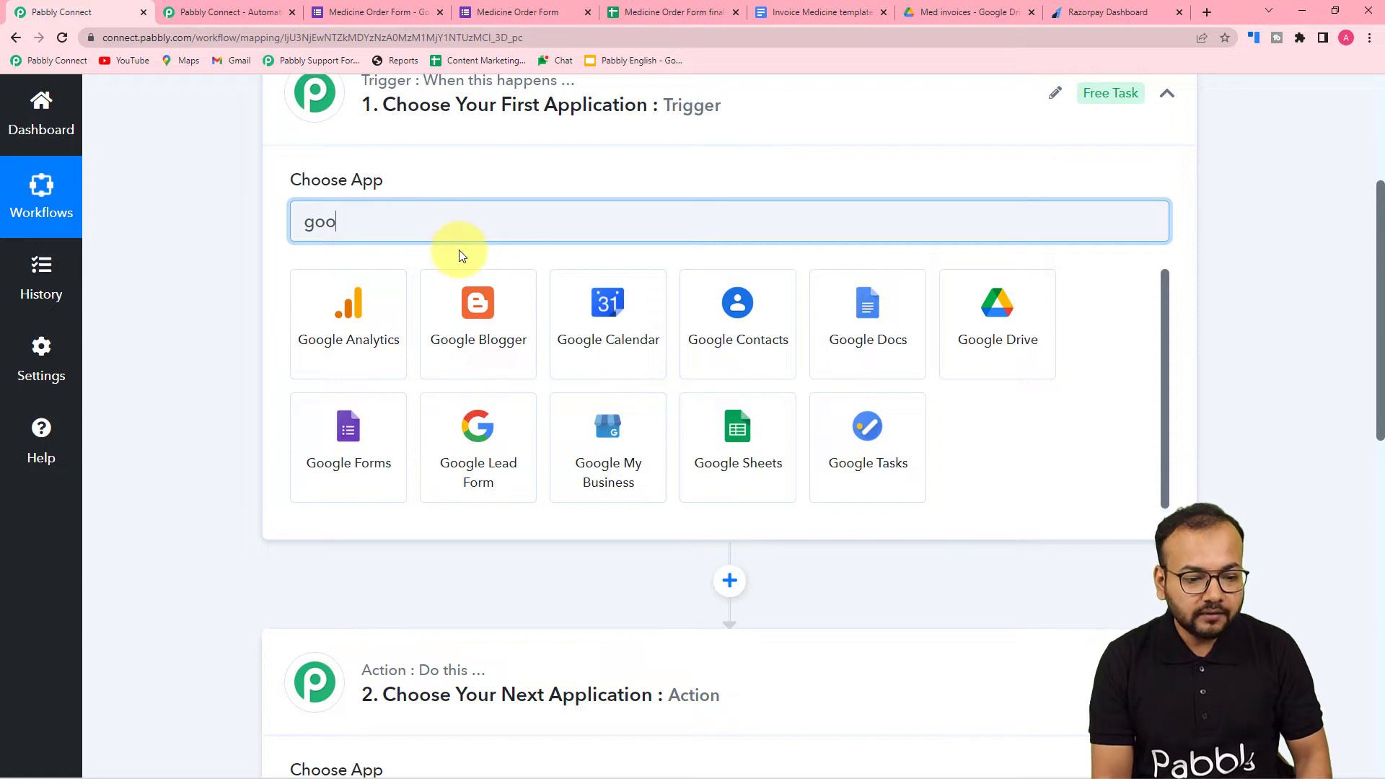
pyautogui.write('gle')
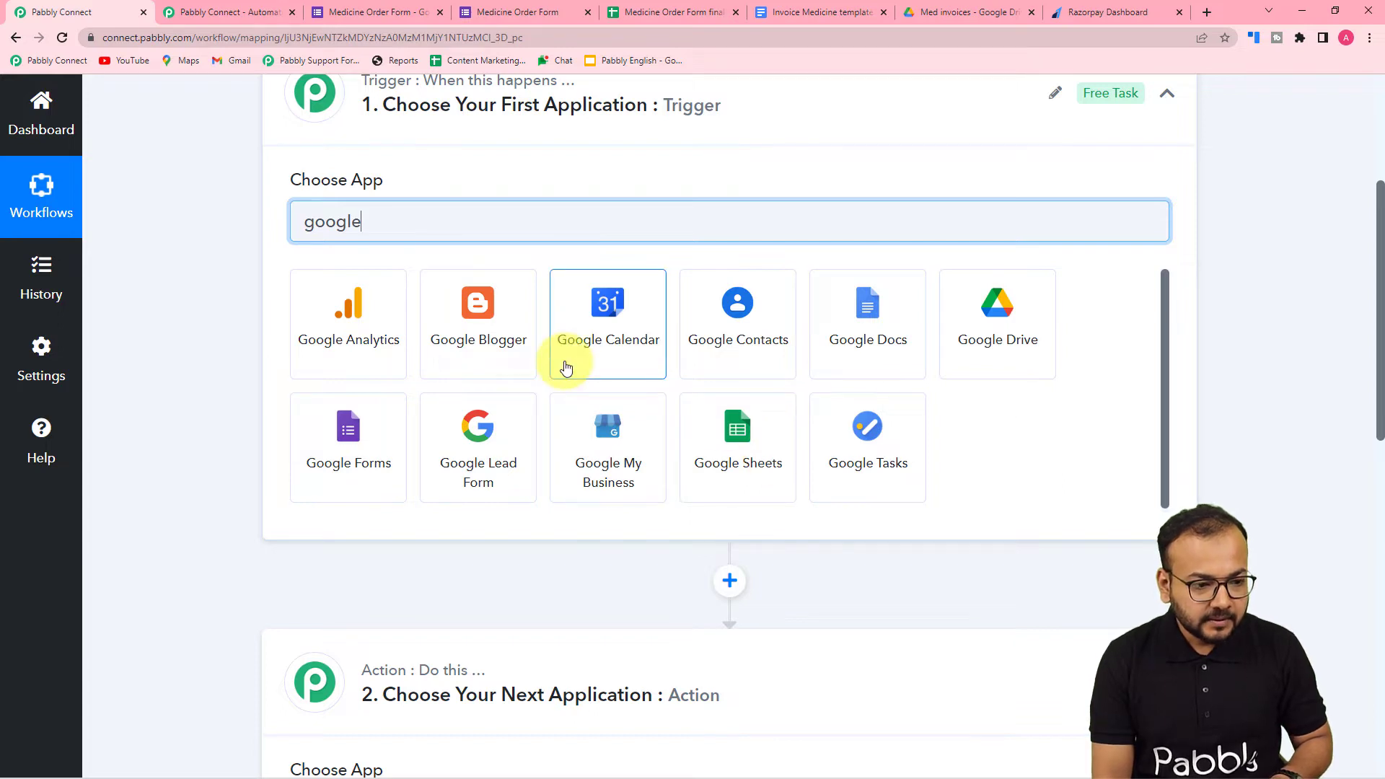
pyautogui.click(348, 467)
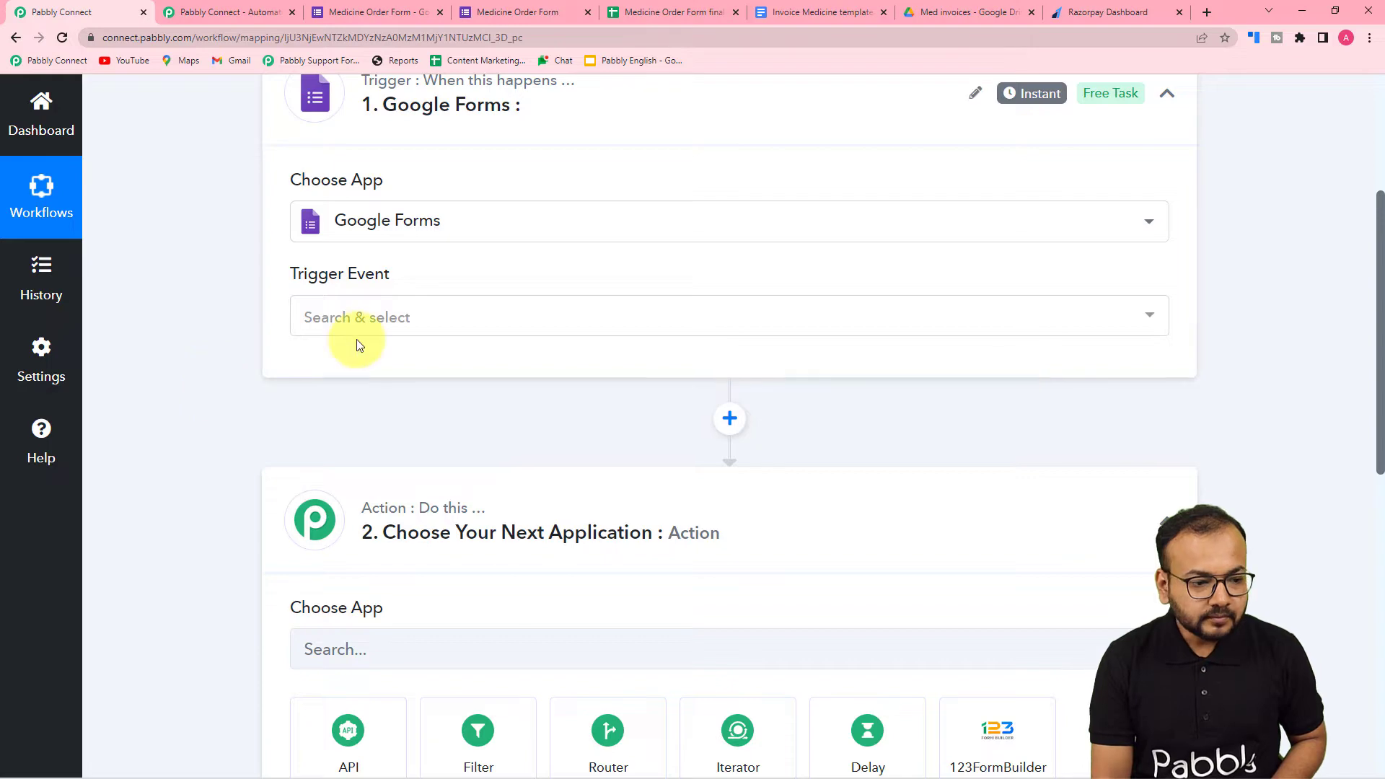
pyautogui.click(354, 326)
pyautogui.click(323, 411)
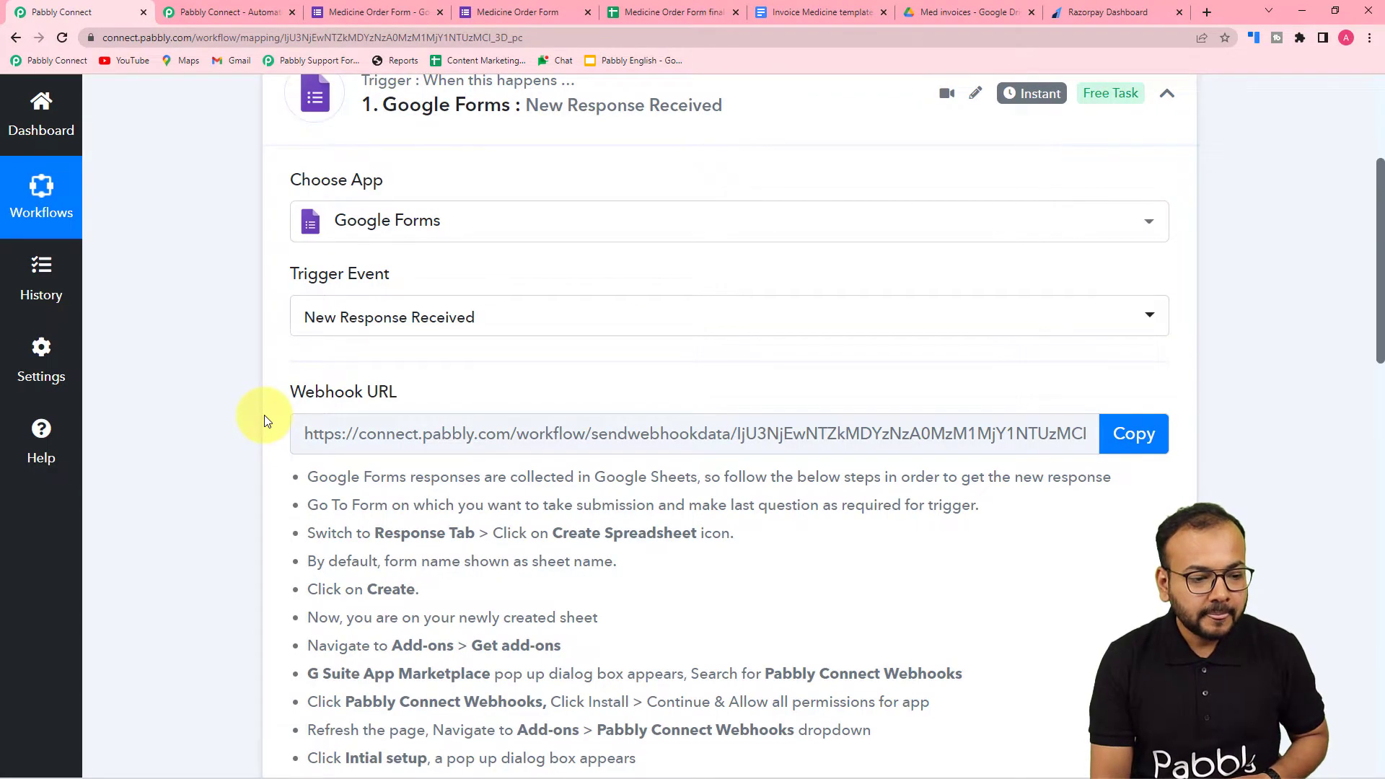
# - Read the webhook setup instructions, and examine the Medicine Order Form's fields and its response spreadsheet's Price list and Form Responses 1 sheets
pyautogui.scroll(-3, 264, 414)
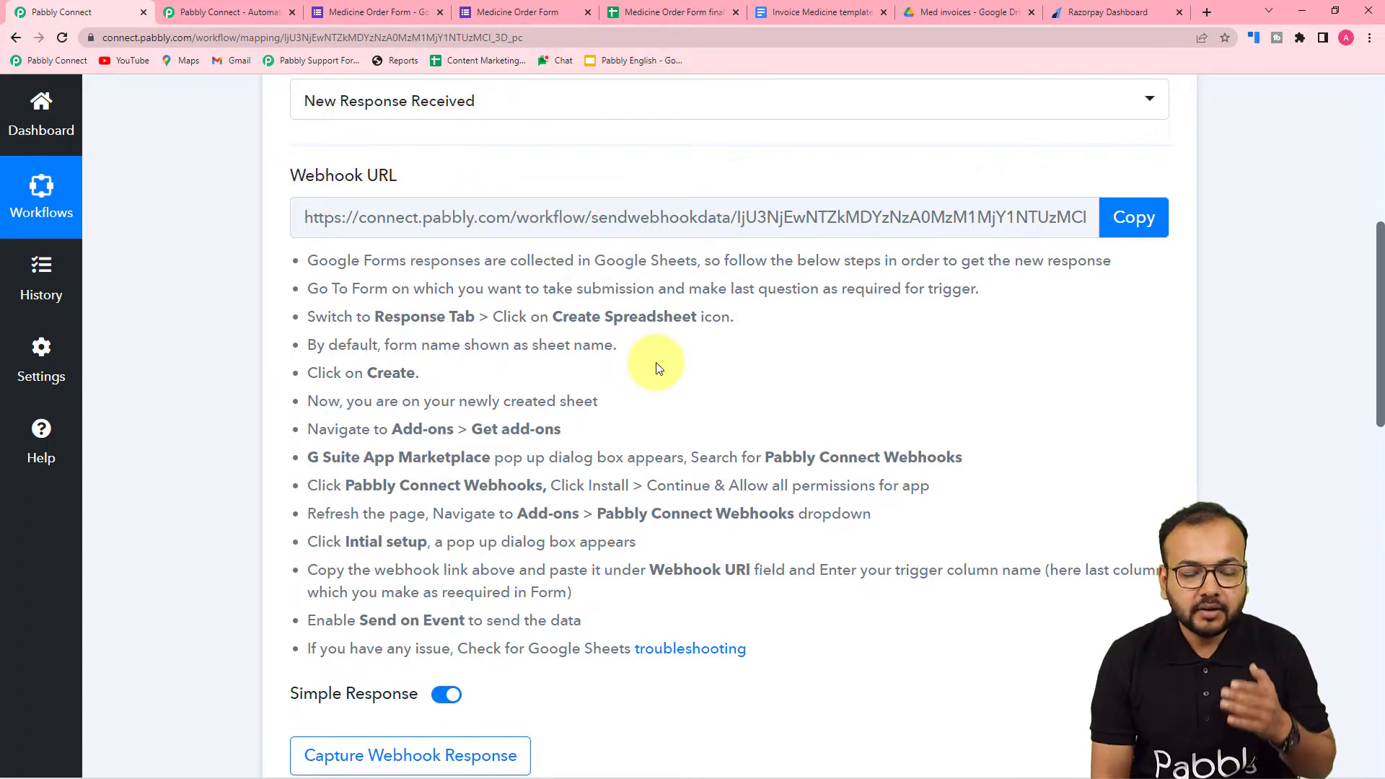
pyautogui.scroll(-4, 671, 379)
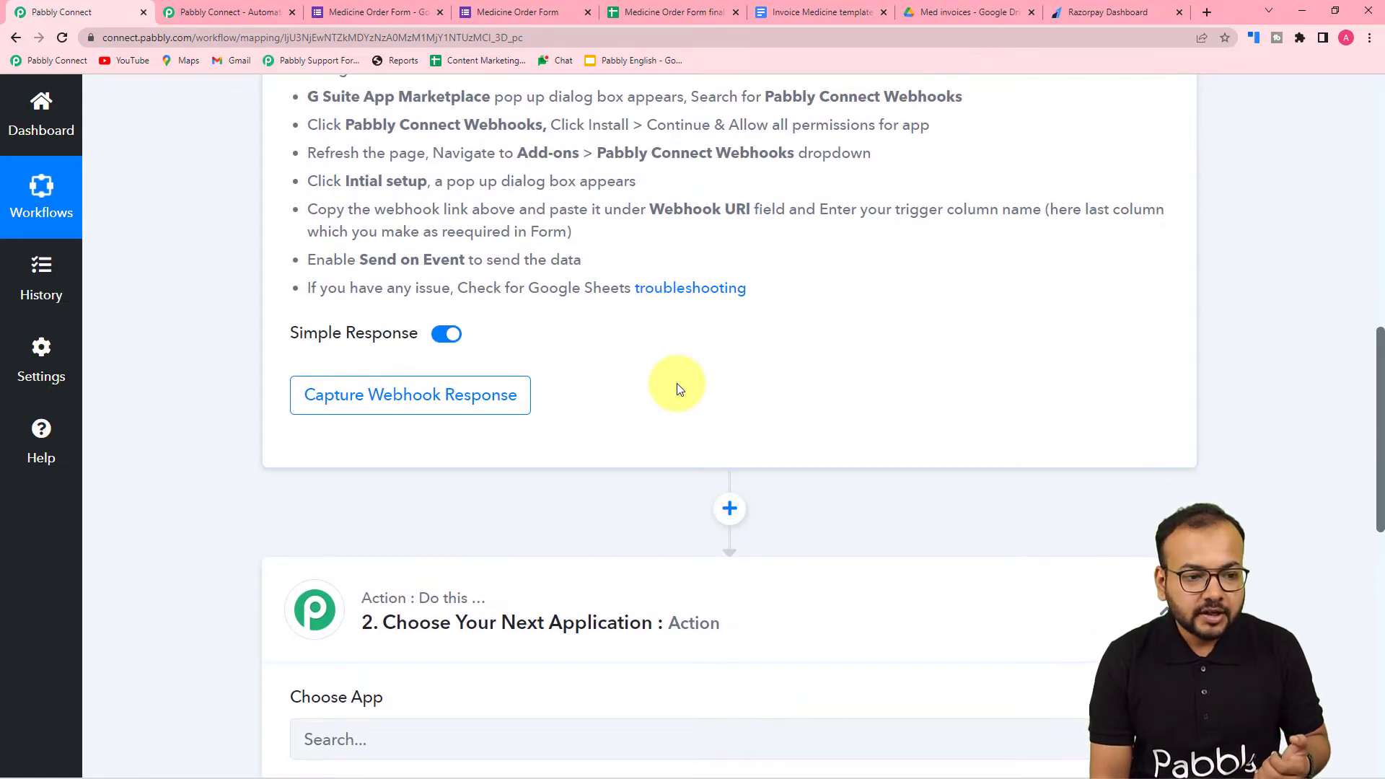
pyautogui.click(548, 12)
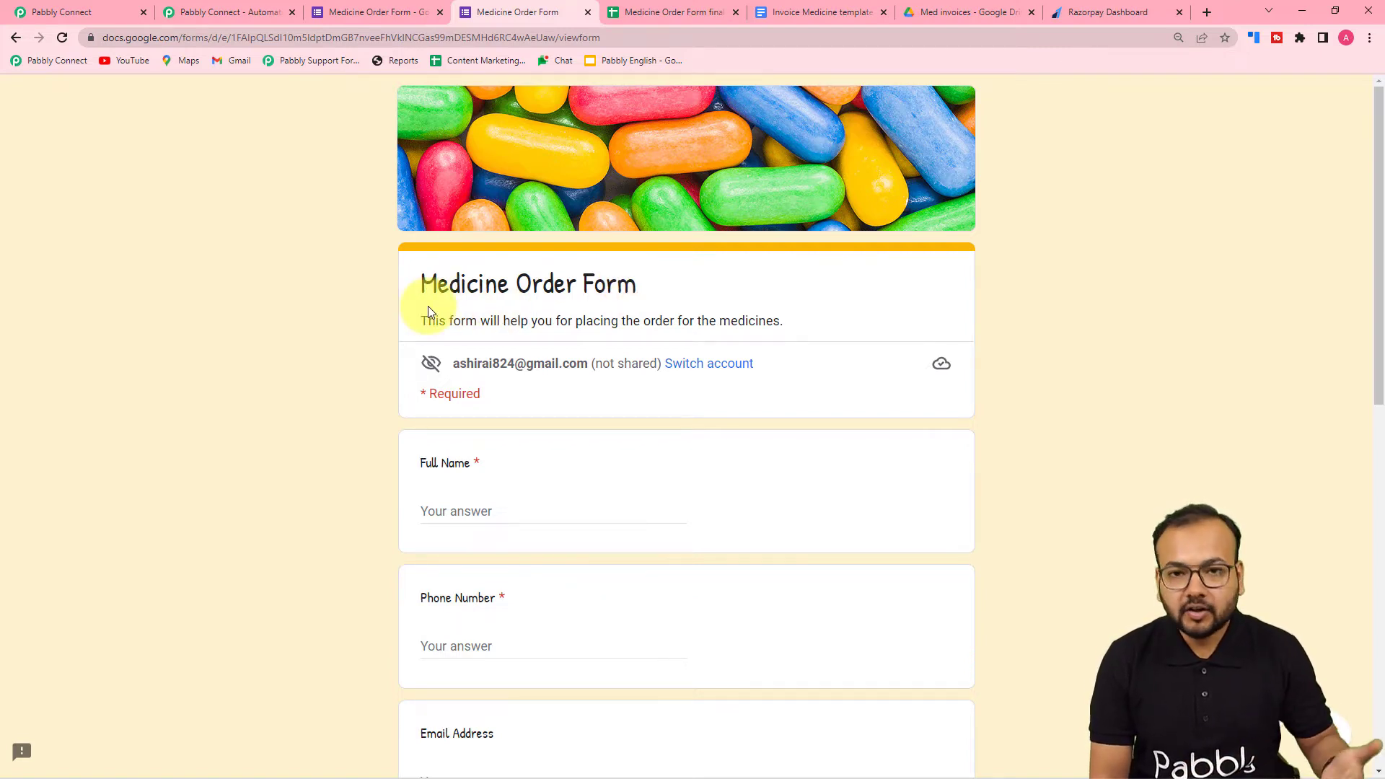
pyautogui.scroll(-2, 398, 332)
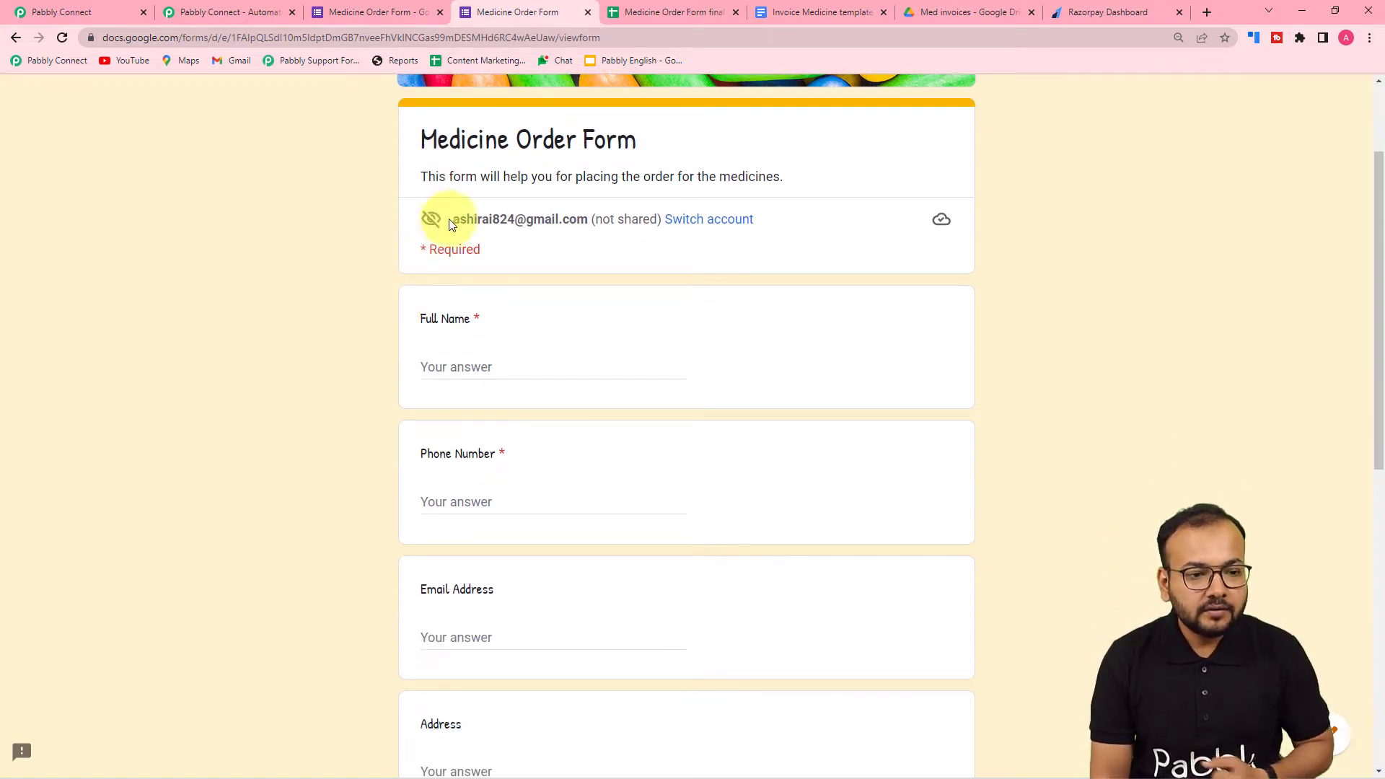
pyautogui.click(667, 15)
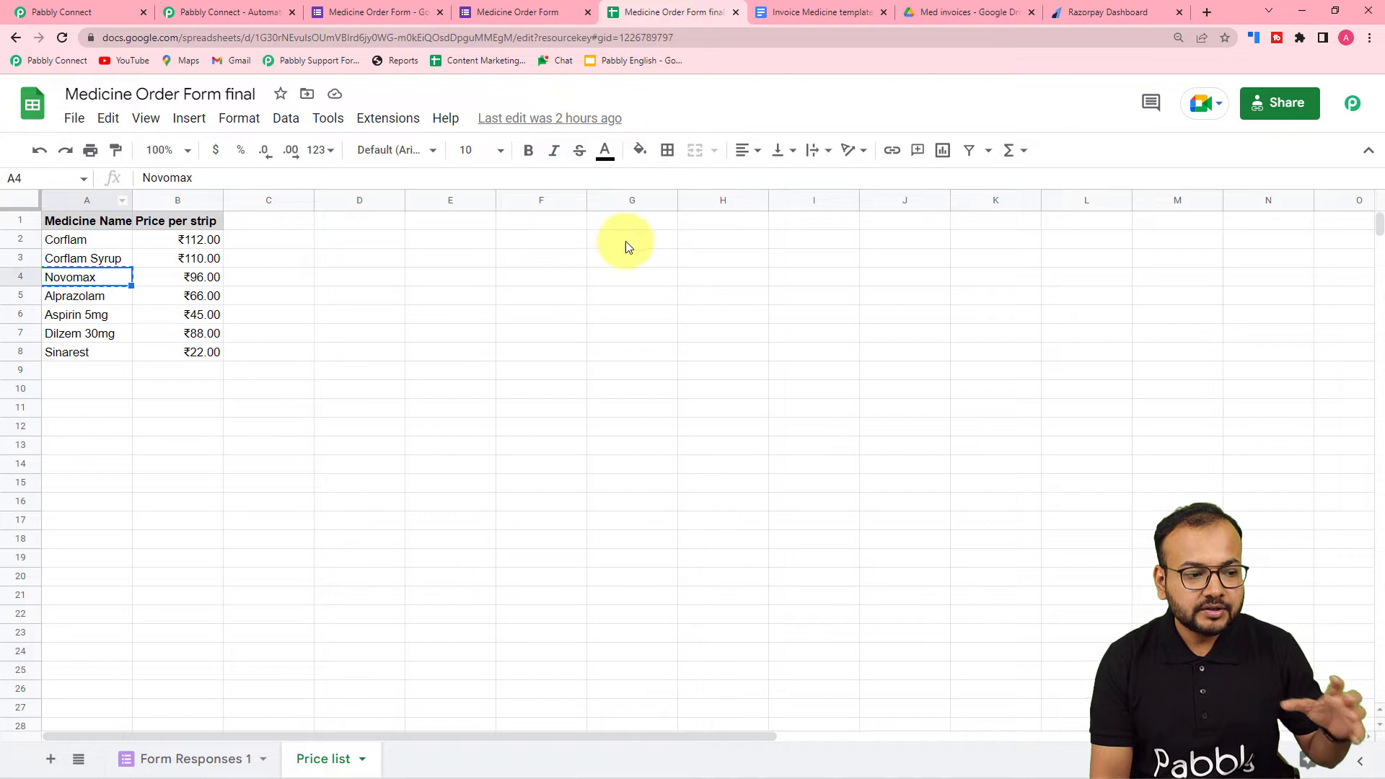
pyautogui.click(174, 753)
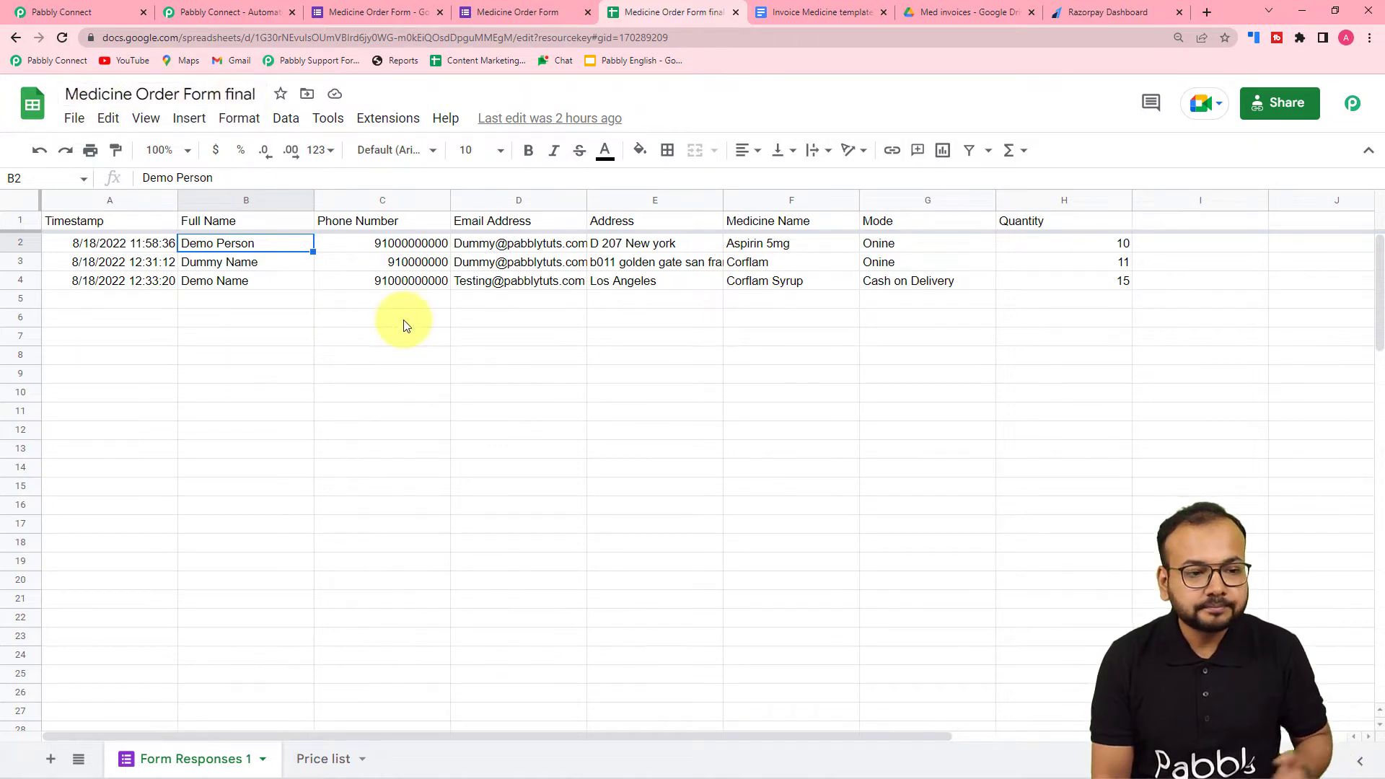
# - Return to Pabbly Connect and review the webhook URL and setup instructions of the Google Forms trigger
pyautogui.click(109, 6)
pyautogui.scroll(5, 365, 280)
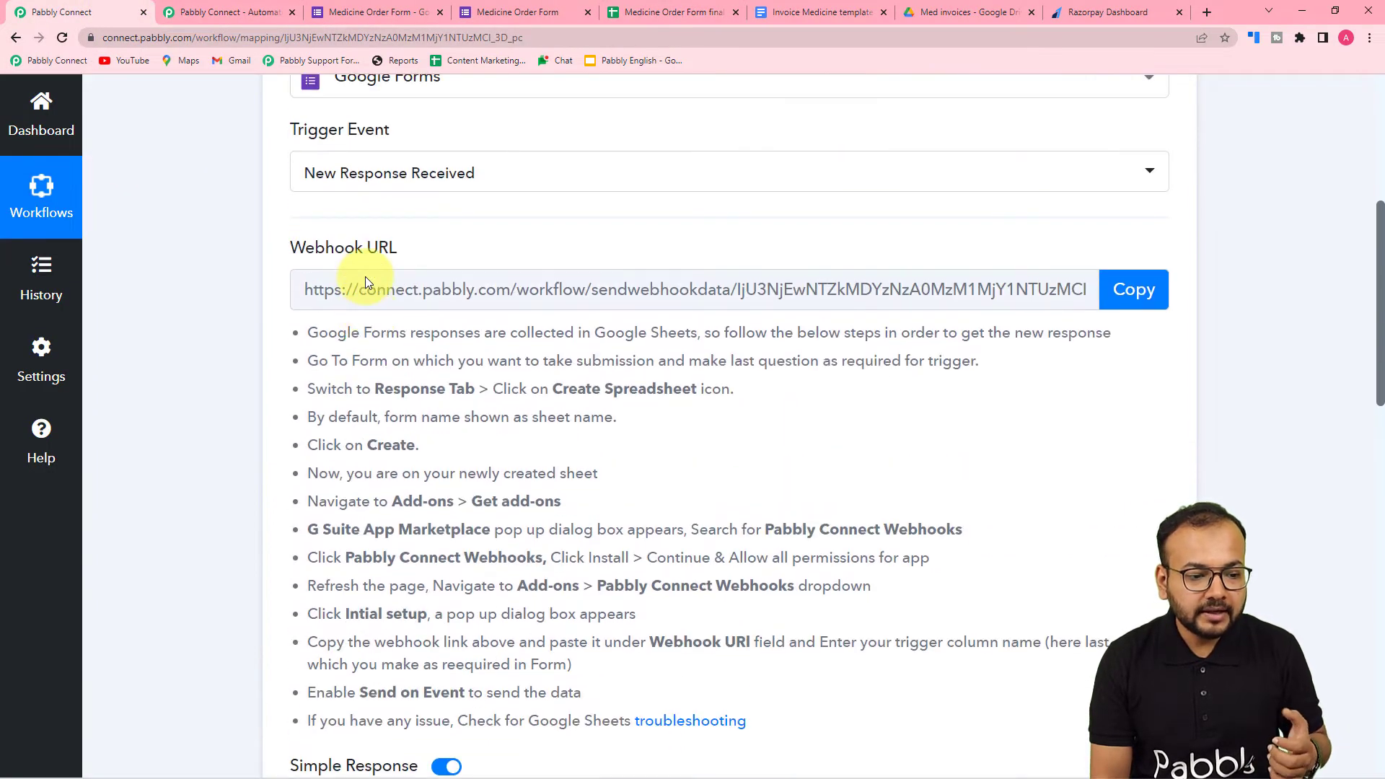
pyautogui.scroll(-3, 365, 278)
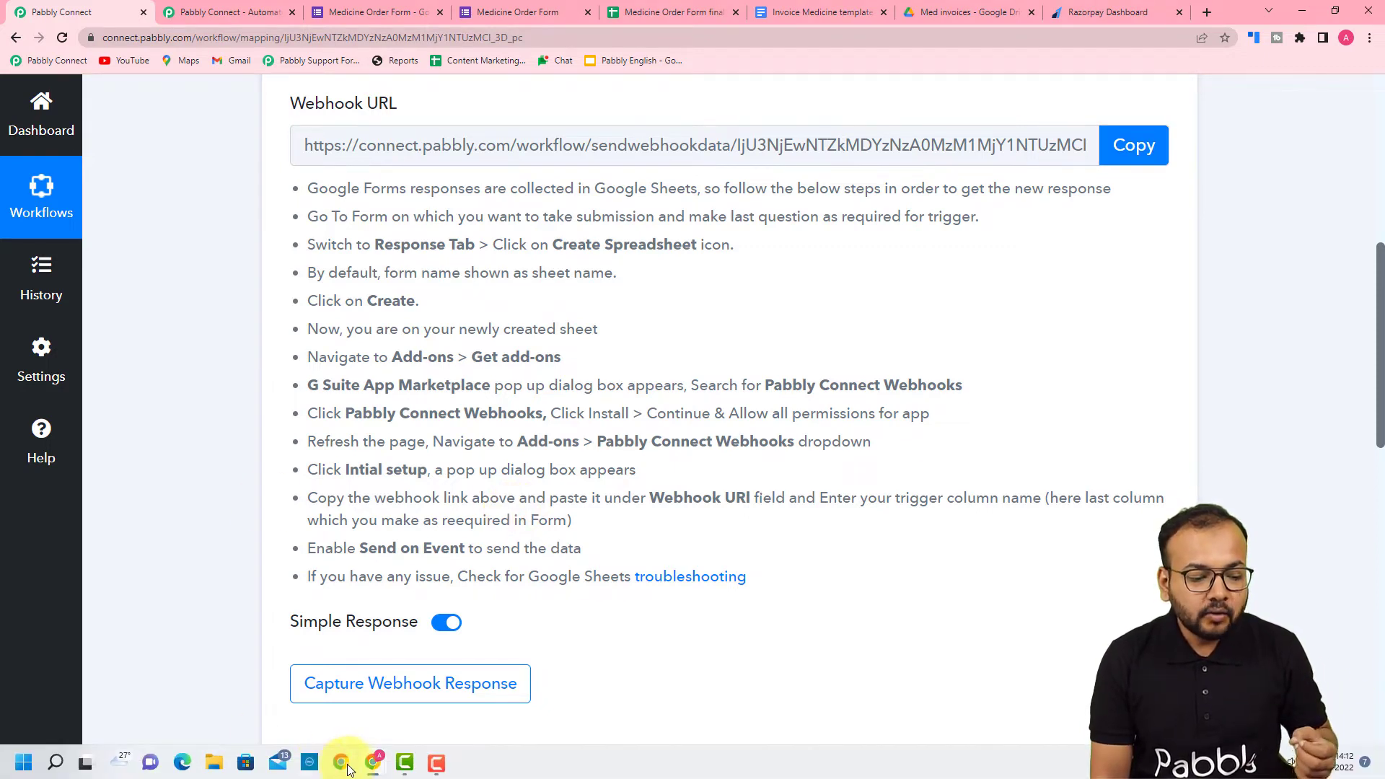
# - Switch to the incognito browser window and open the add-ons marketplace from the Medicine Order Form final spreadsheet
pyautogui.moveTo(372, 761)
pyautogui.click(388, 704)
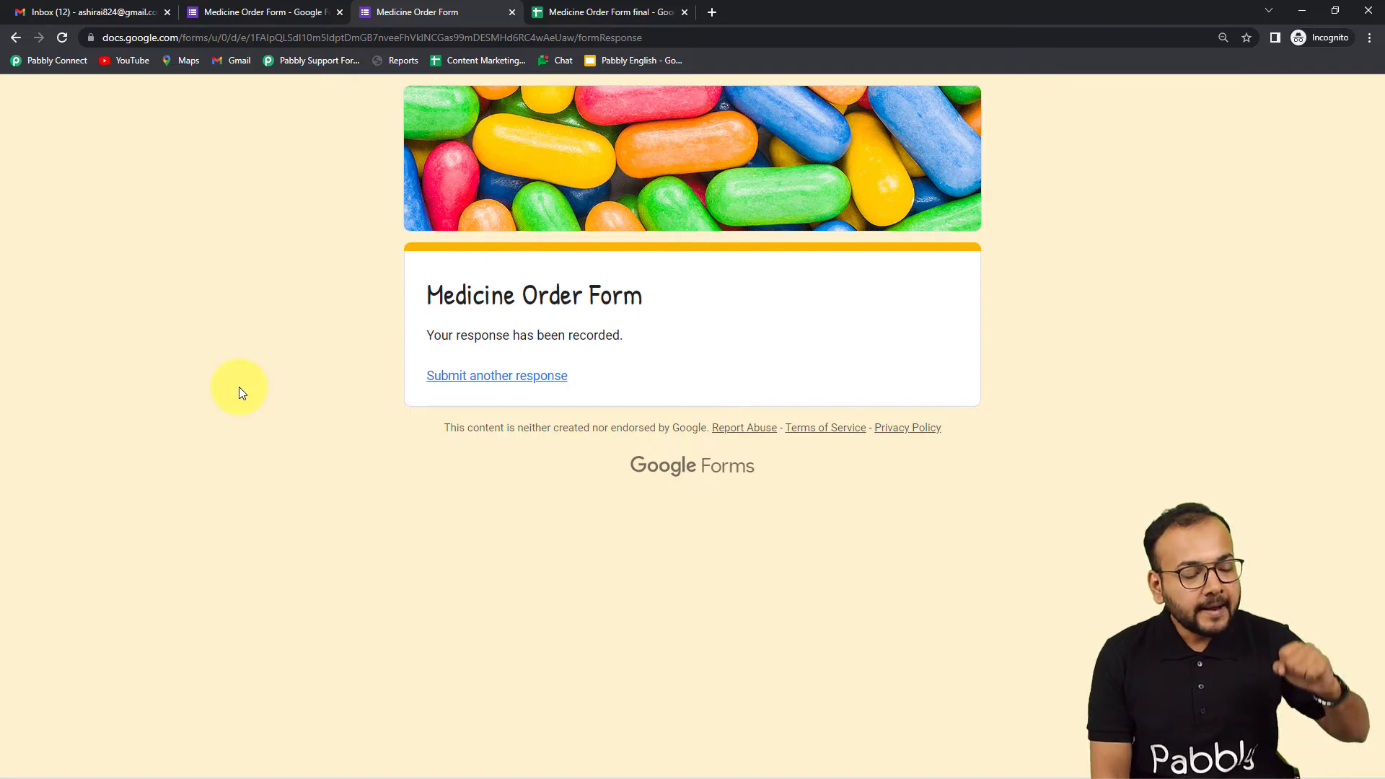
pyautogui.click(611, 12)
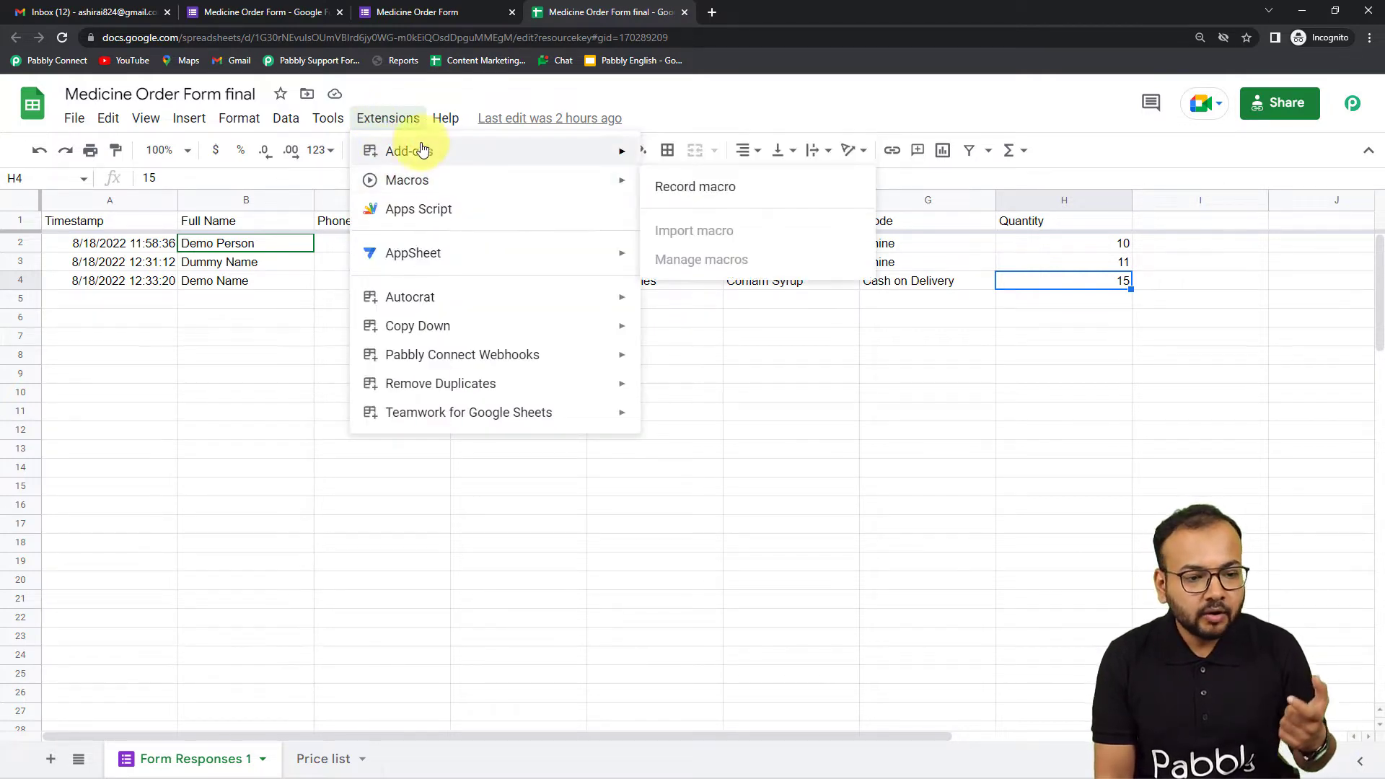
pyautogui.moveTo(423, 150)
pyautogui.click(685, 155)
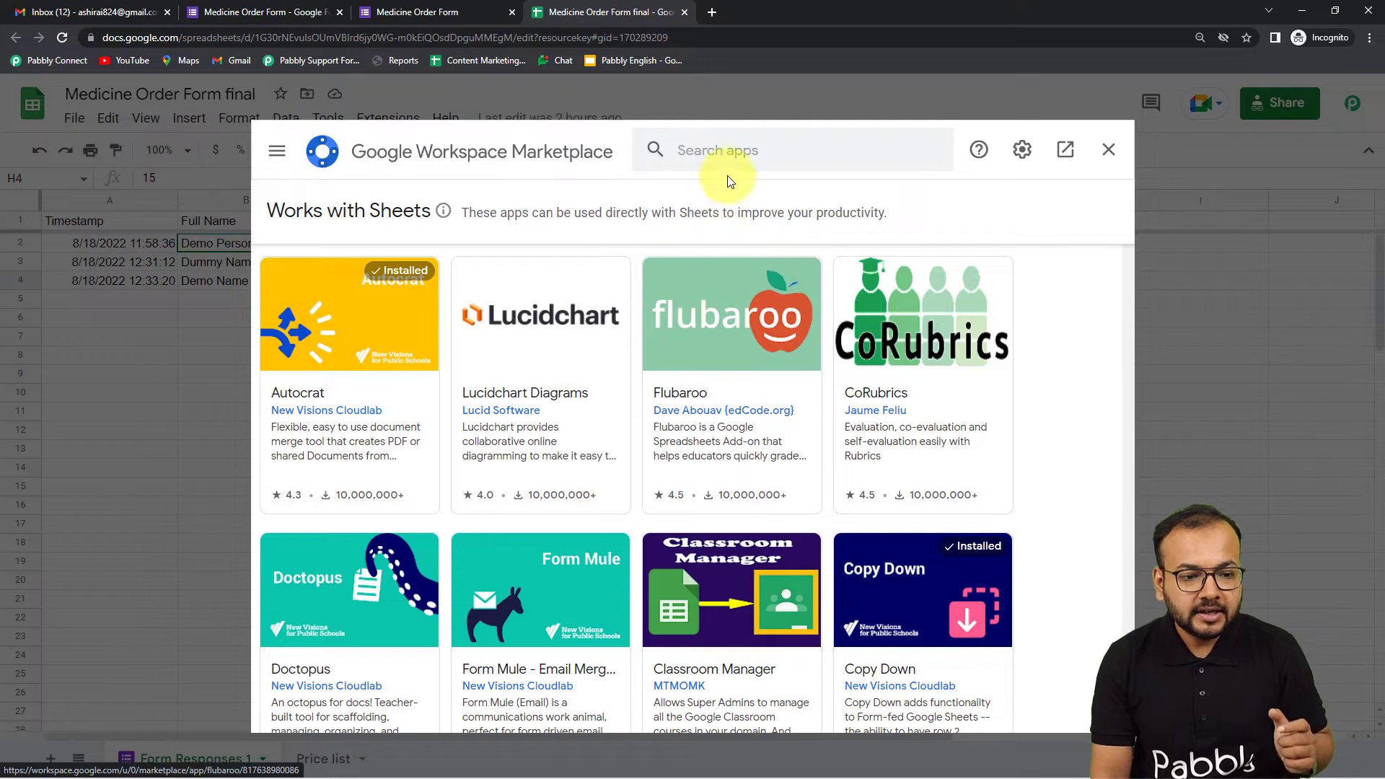
# - Look up the Pabbly Connect Webhooks add-on in the marketplace, close the marketplace and reload the spreadsheet
pyautogui.click(729, 154)
pyautogui.write('pabbly')
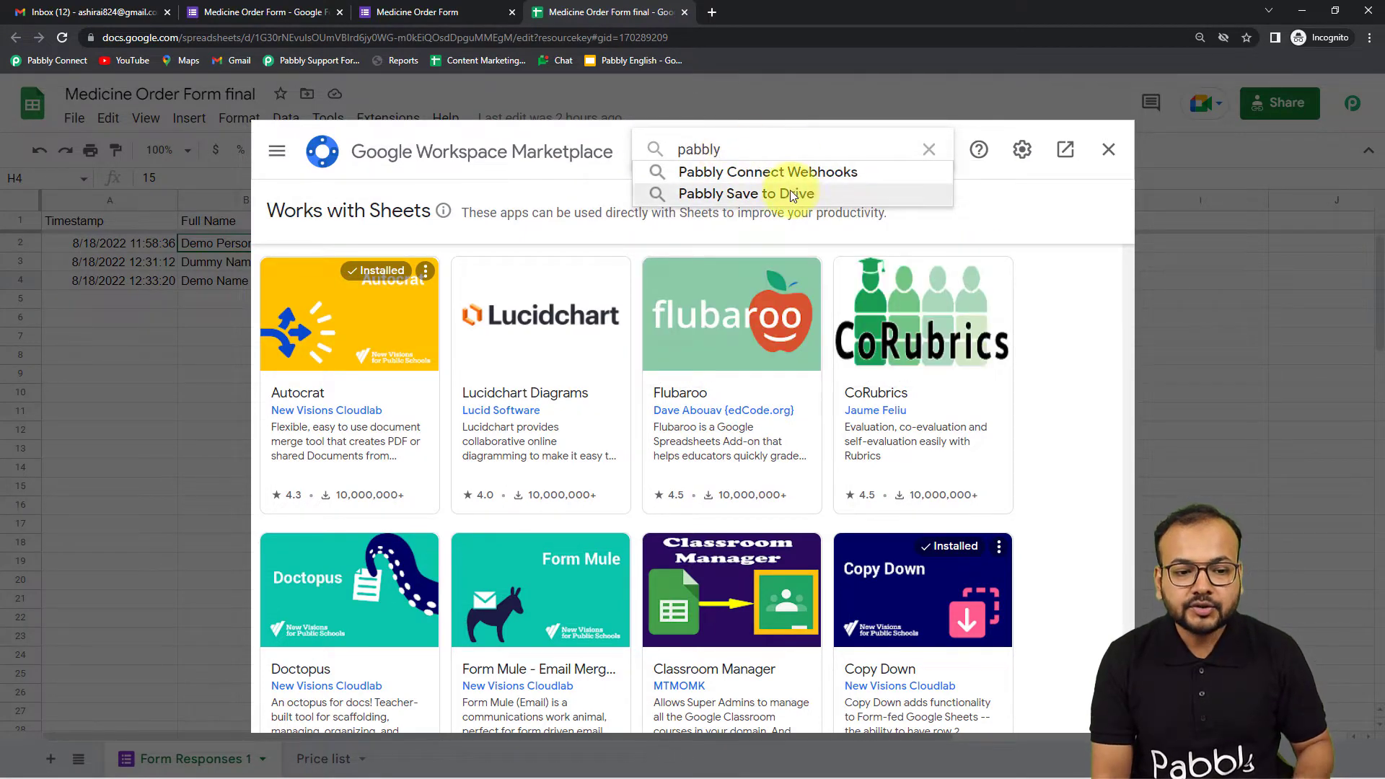
pyautogui.click(769, 173)
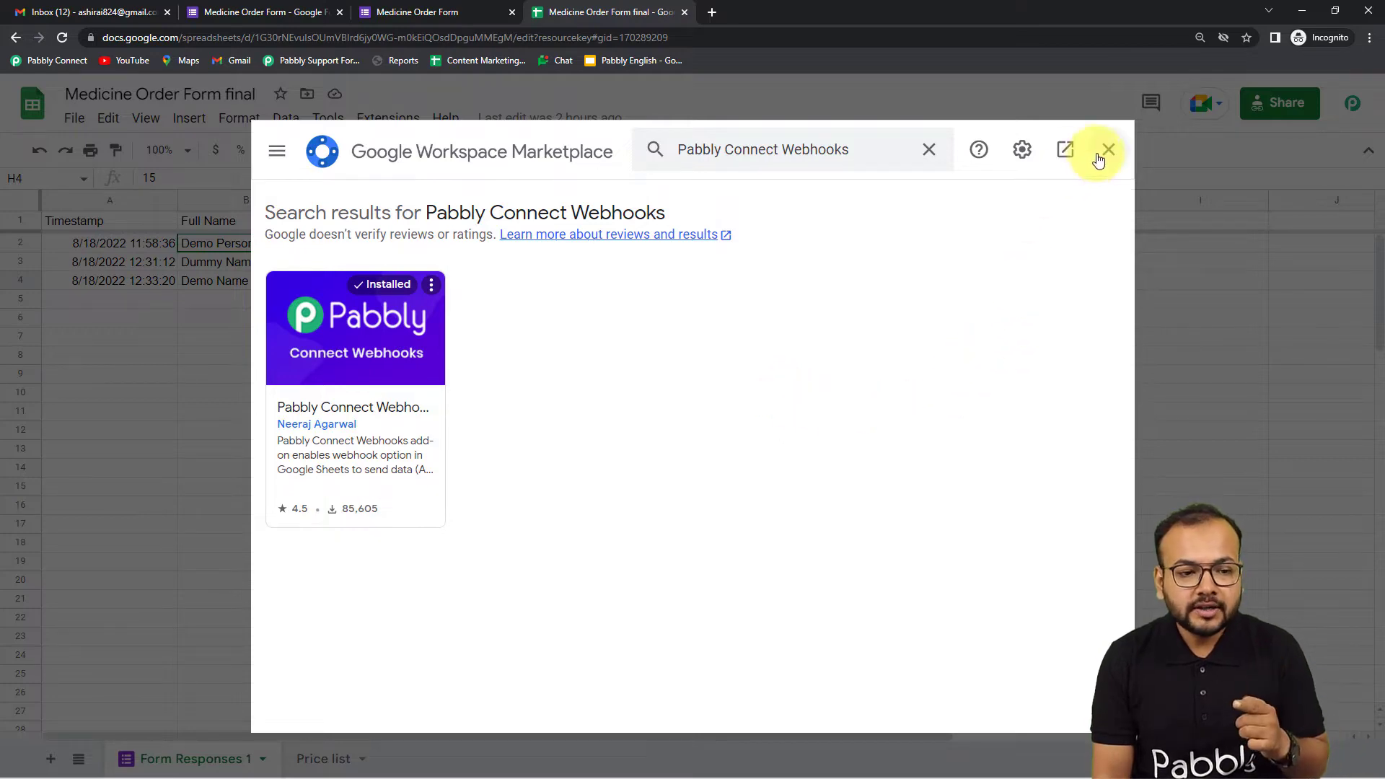
pyautogui.click(1108, 150)
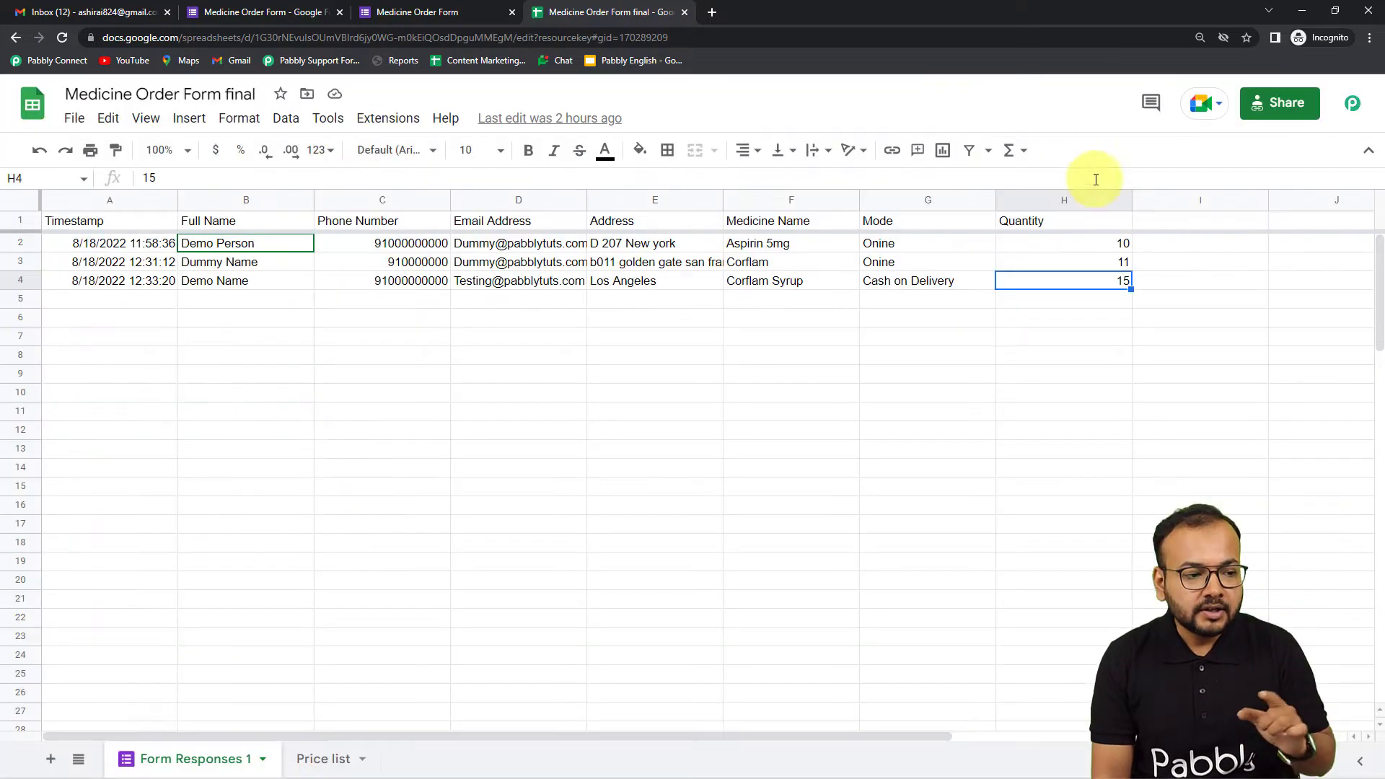
pyautogui.click(66, 41)
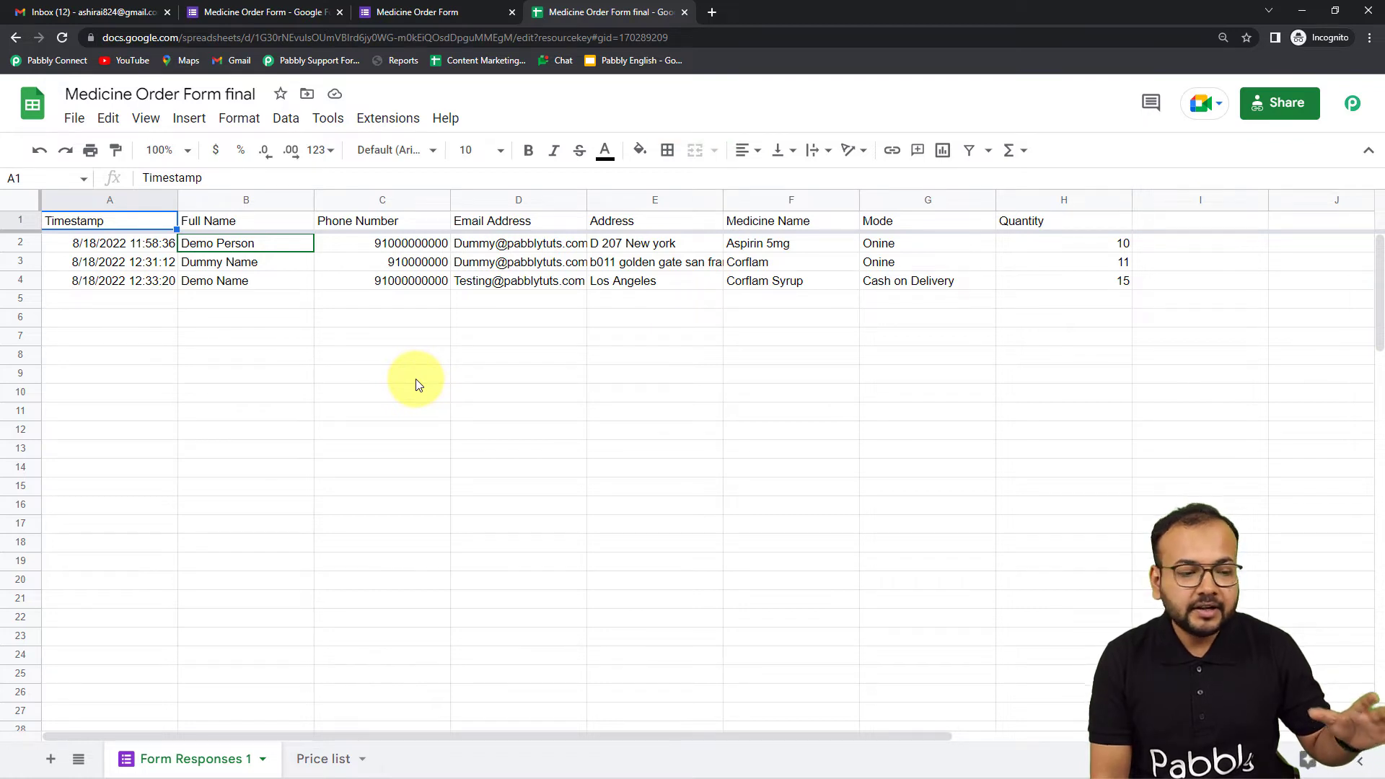
# - Review the Initial Setup fields of the Pabbly Connect Webhooks add-on alongside the webhook instructions in Pabbly Connect, and close the setup dialog
pyautogui.click(386, 121)
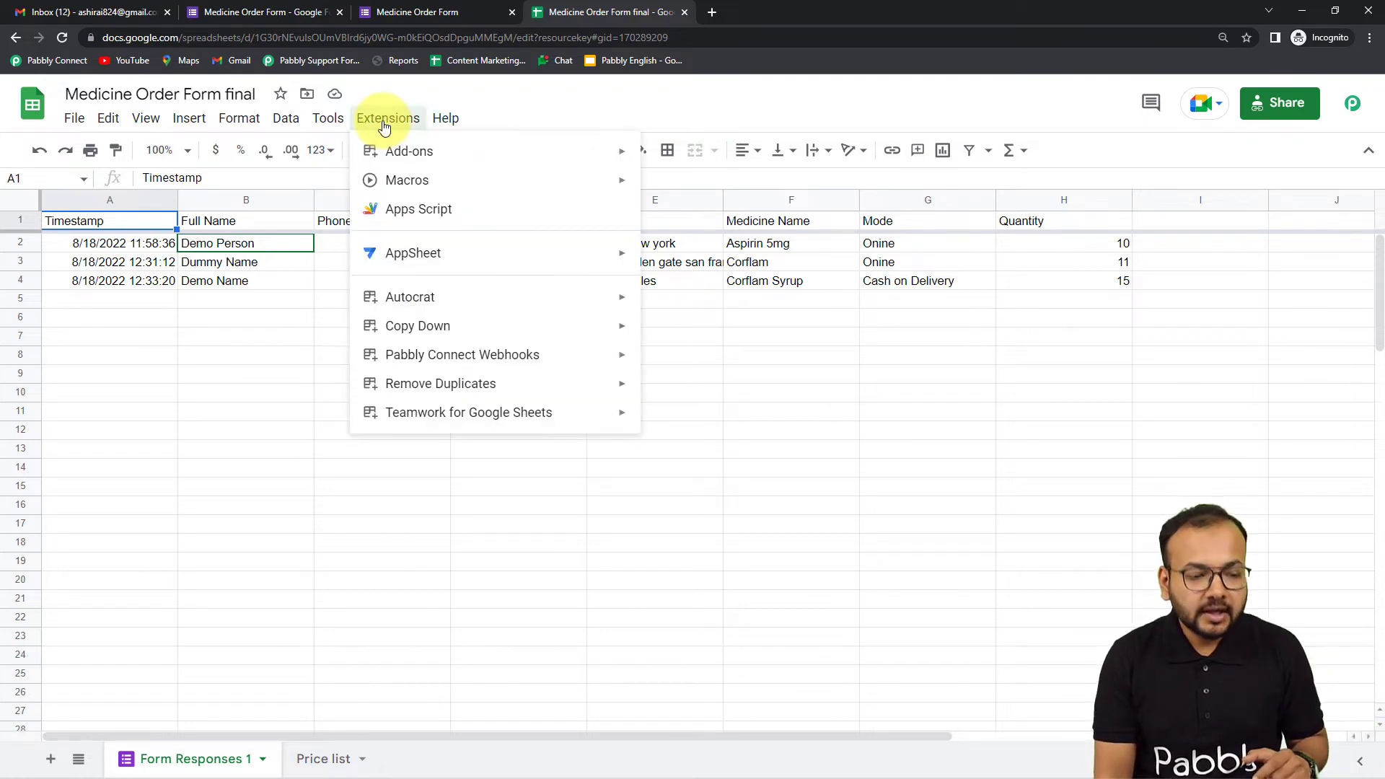
pyautogui.moveTo(371, 352)
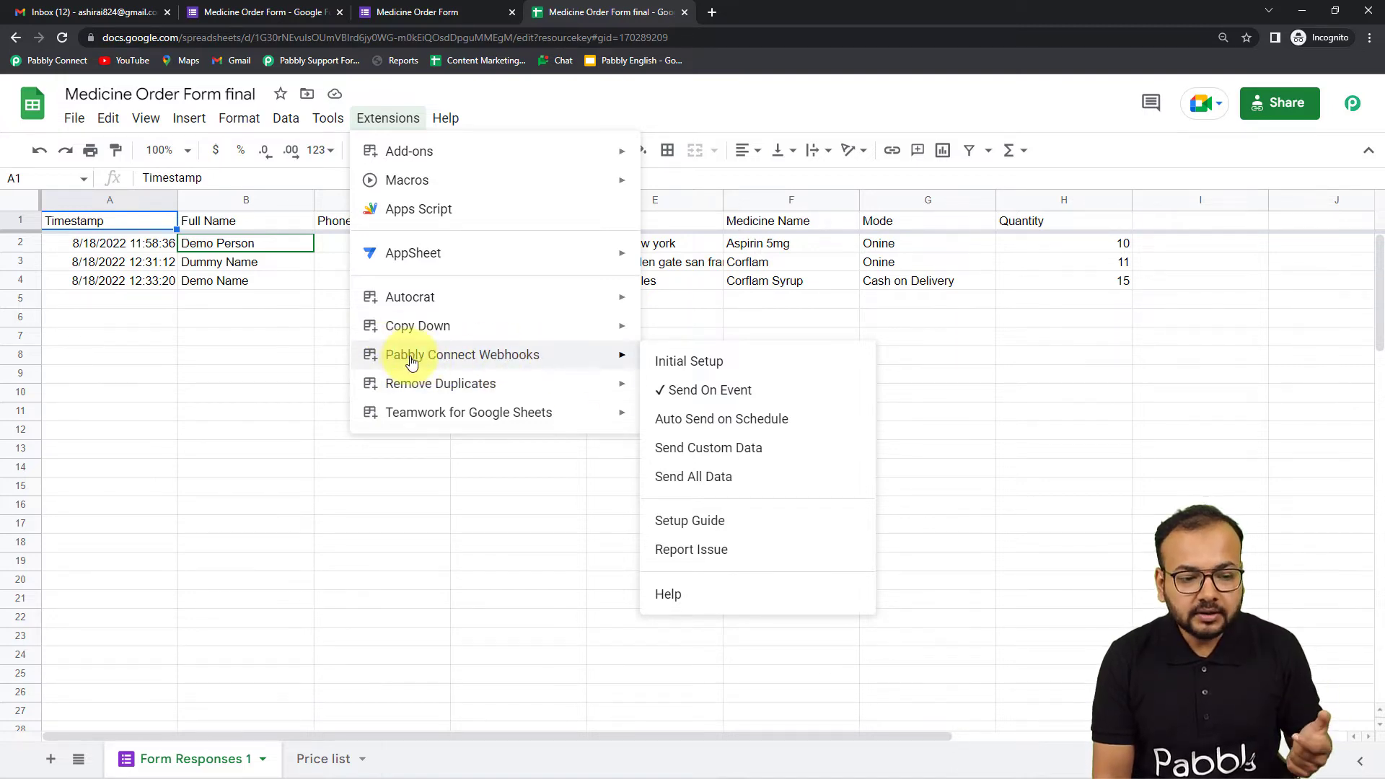
pyautogui.click(678, 372)
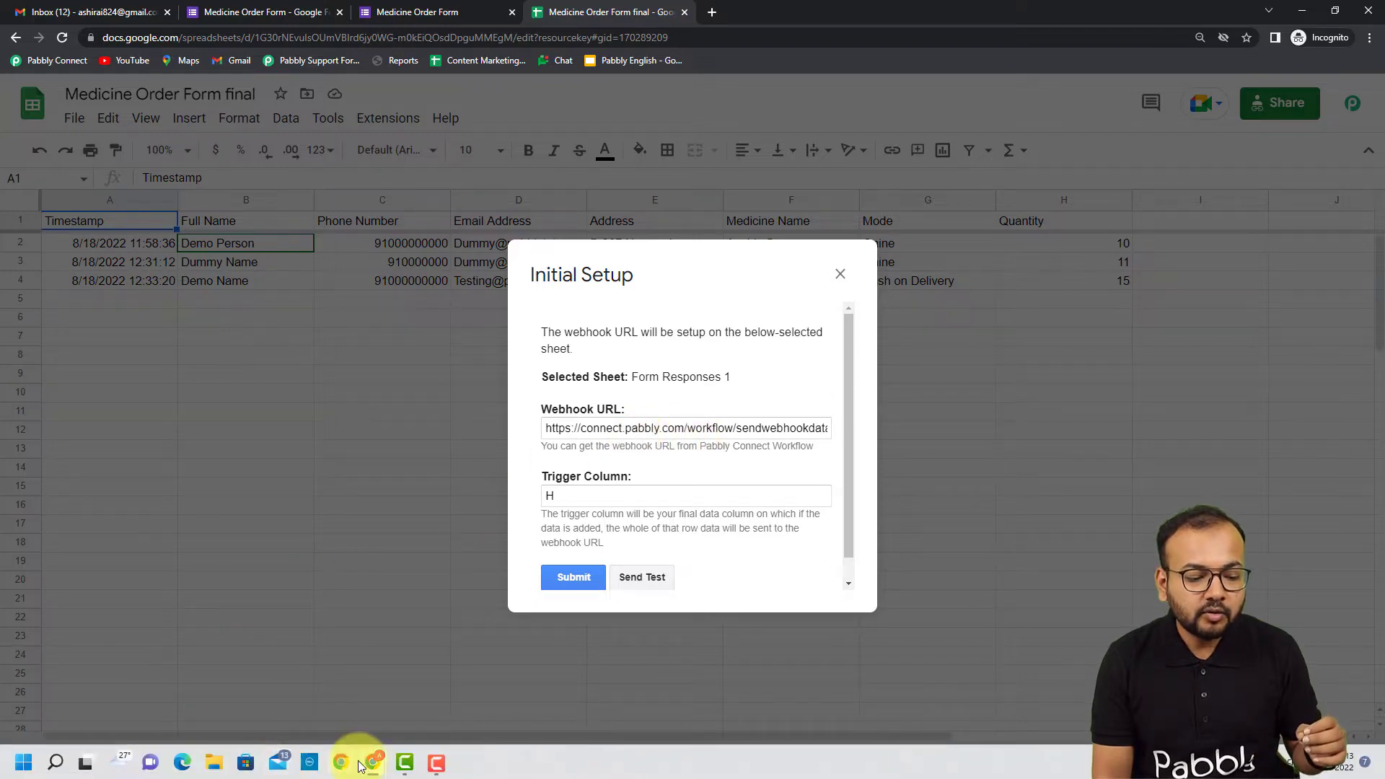
pyautogui.moveTo(368, 766)
pyautogui.click(339, 726)
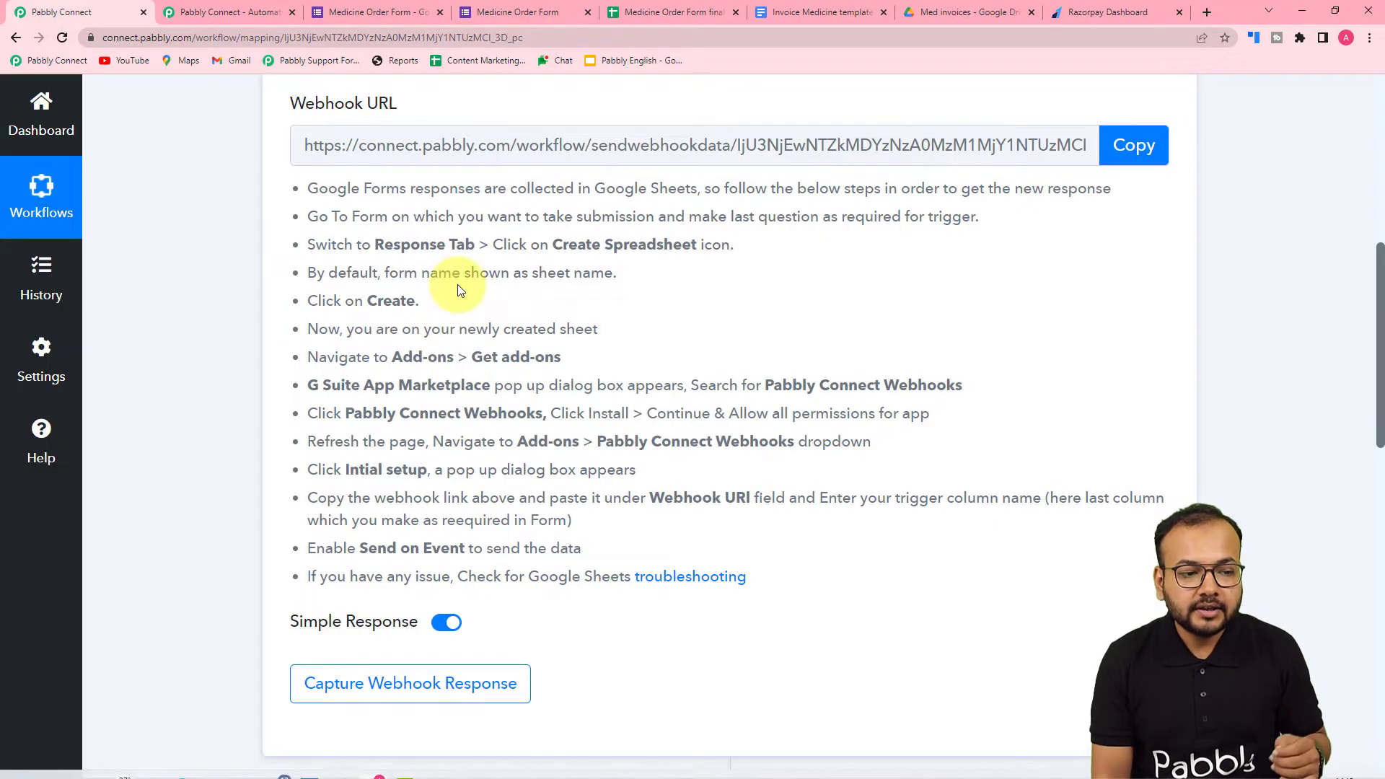
pyautogui.scroll(1, 324, 221)
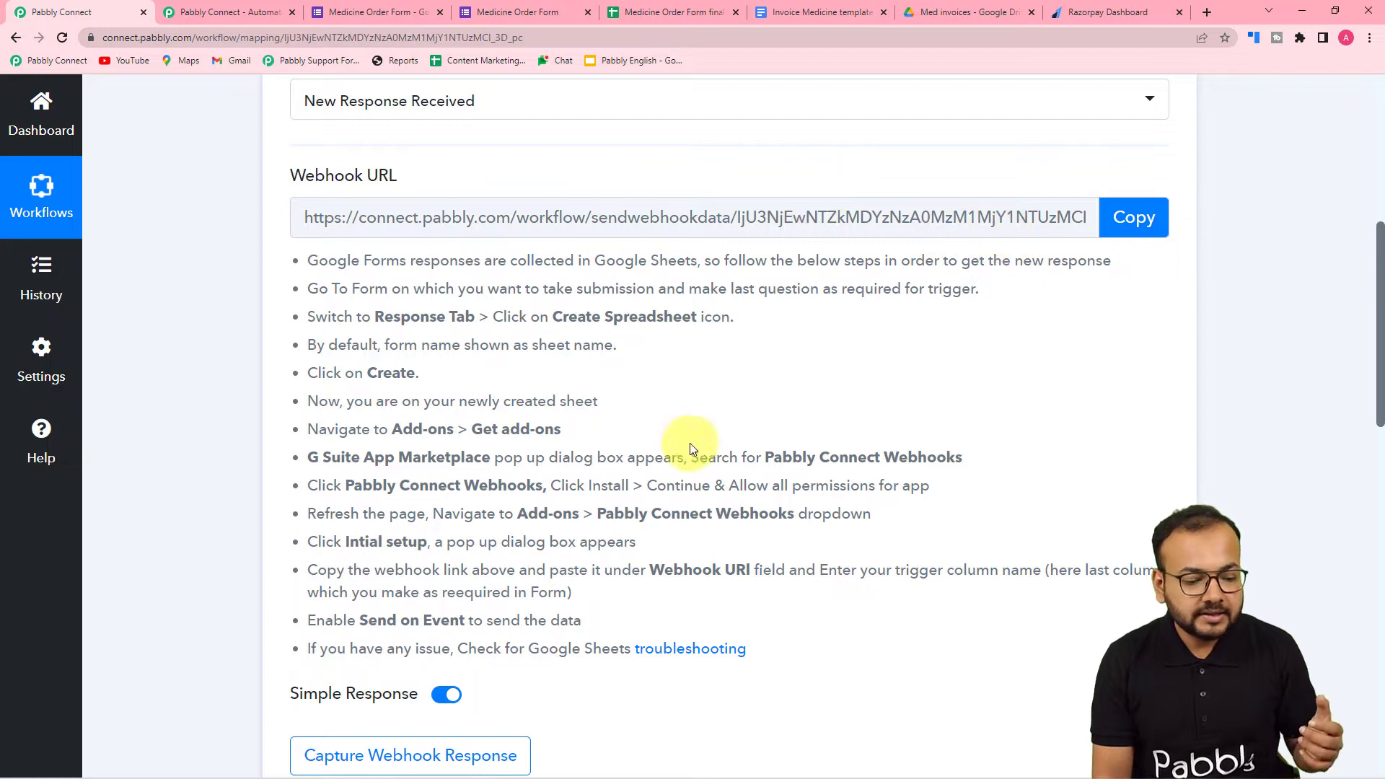
pyautogui.moveTo(372, 765)
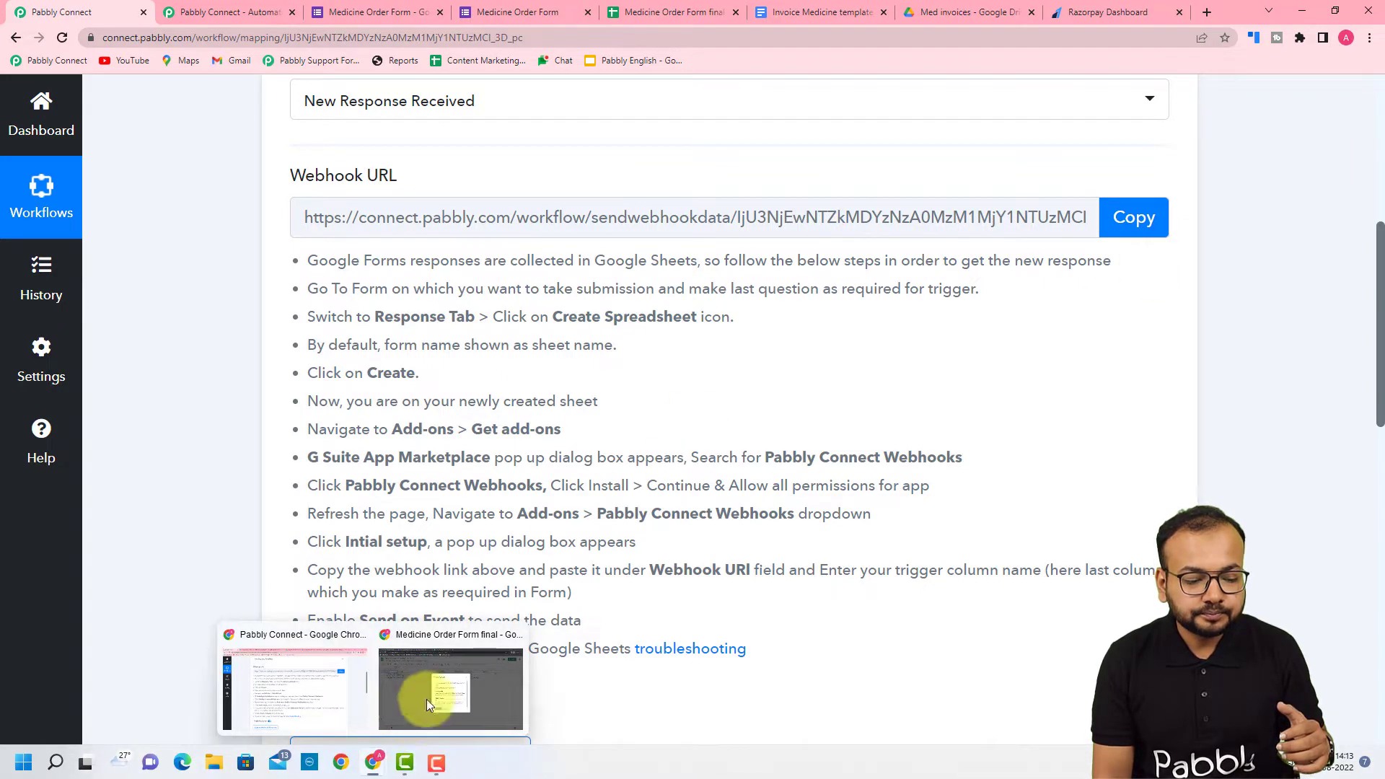
pyautogui.click(476, 648)
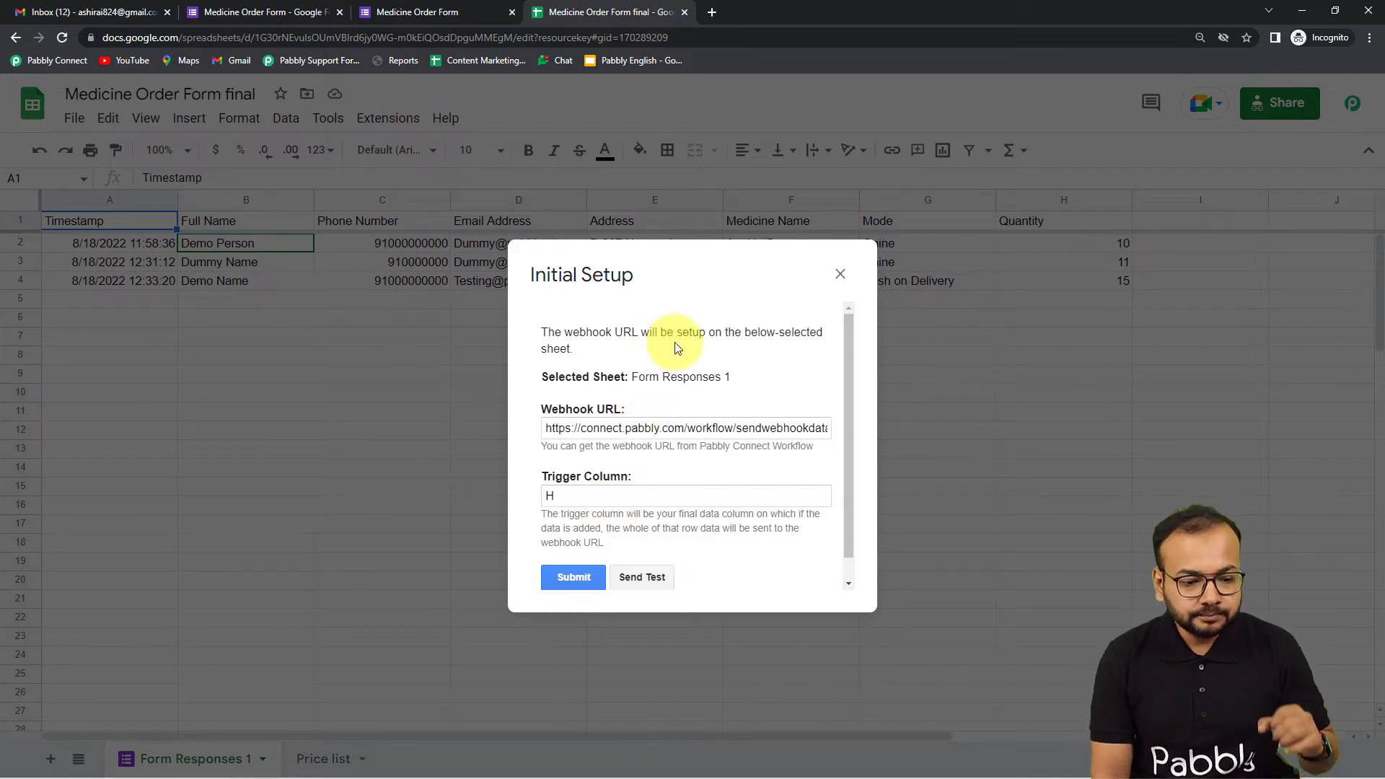
pyautogui.click(839, 276)
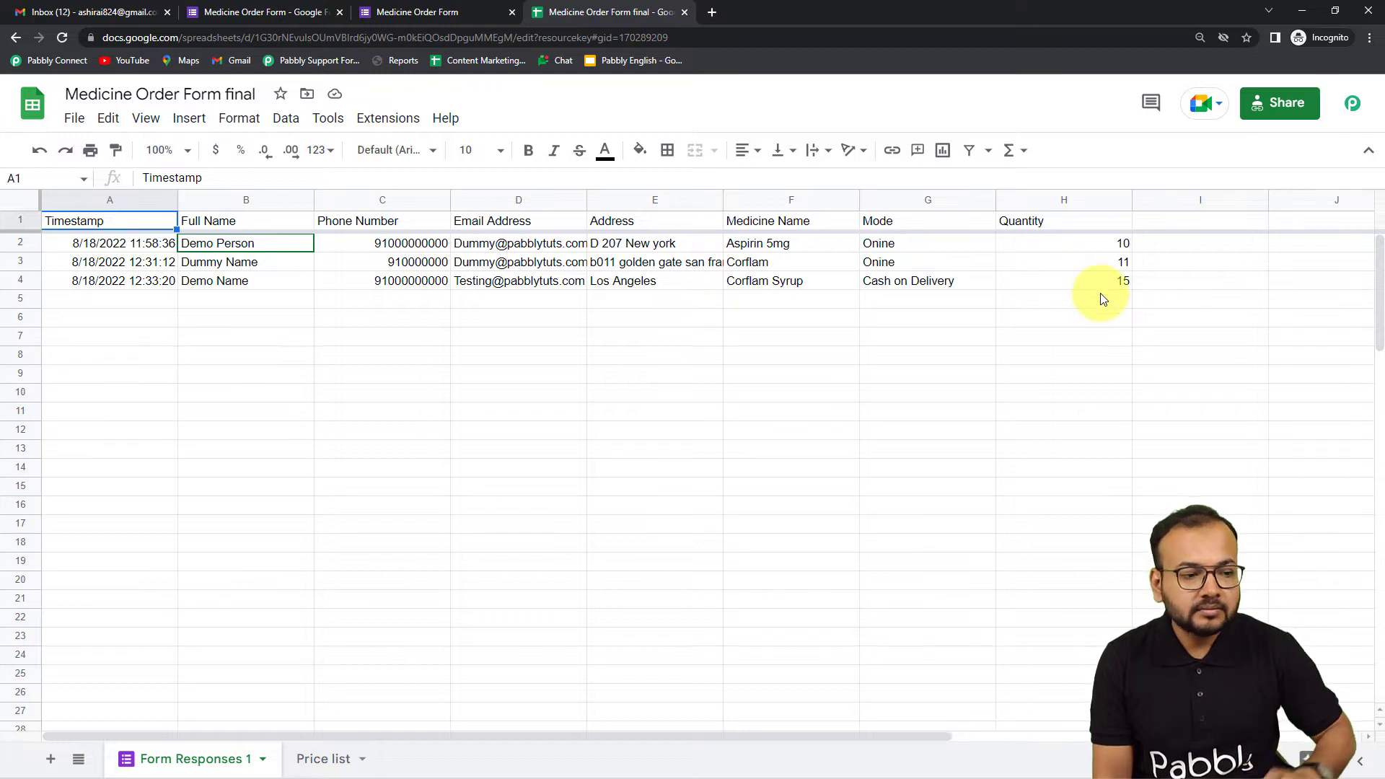
# - Switch to Pabbly Connect and copy the webhook URL of the Google Forms trigger
pyautogui.click(396, 130)
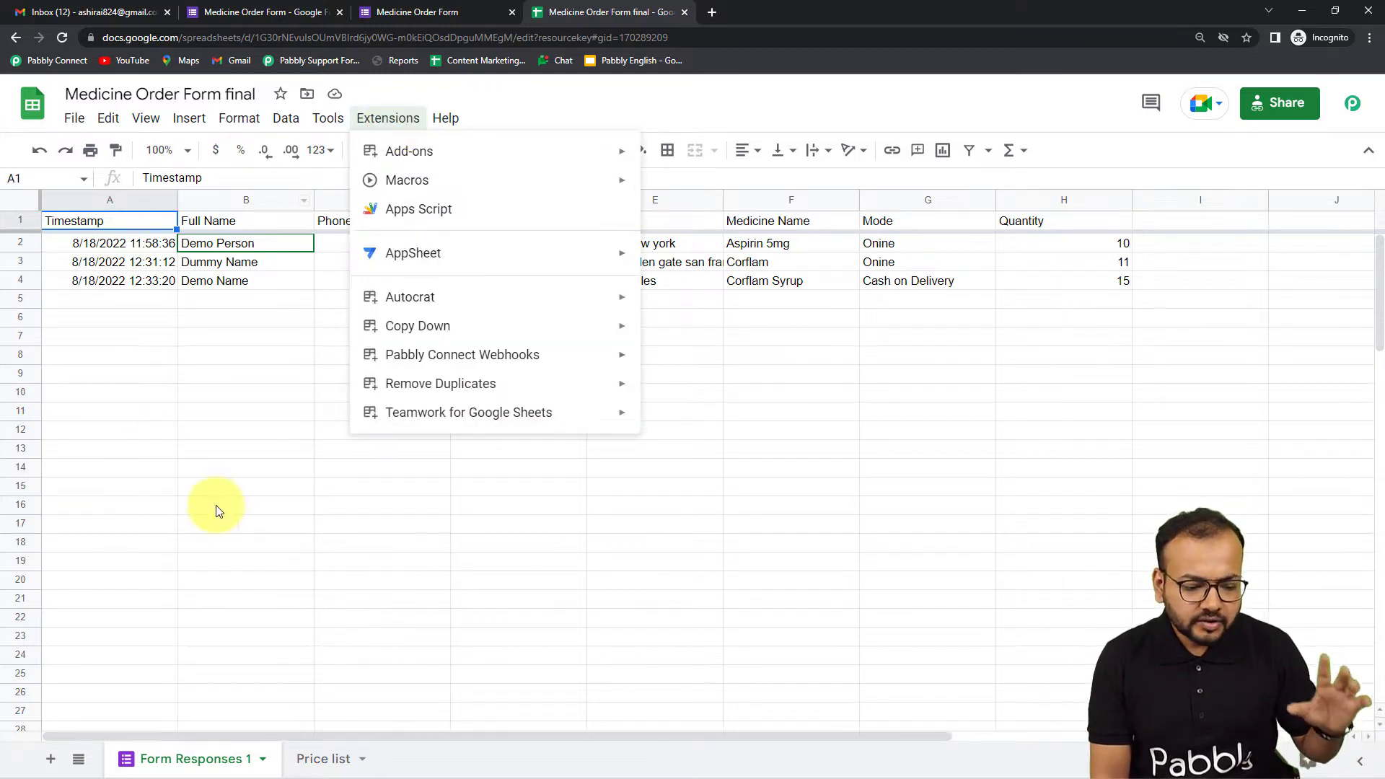
pyautogui.moveTo(256, 774)
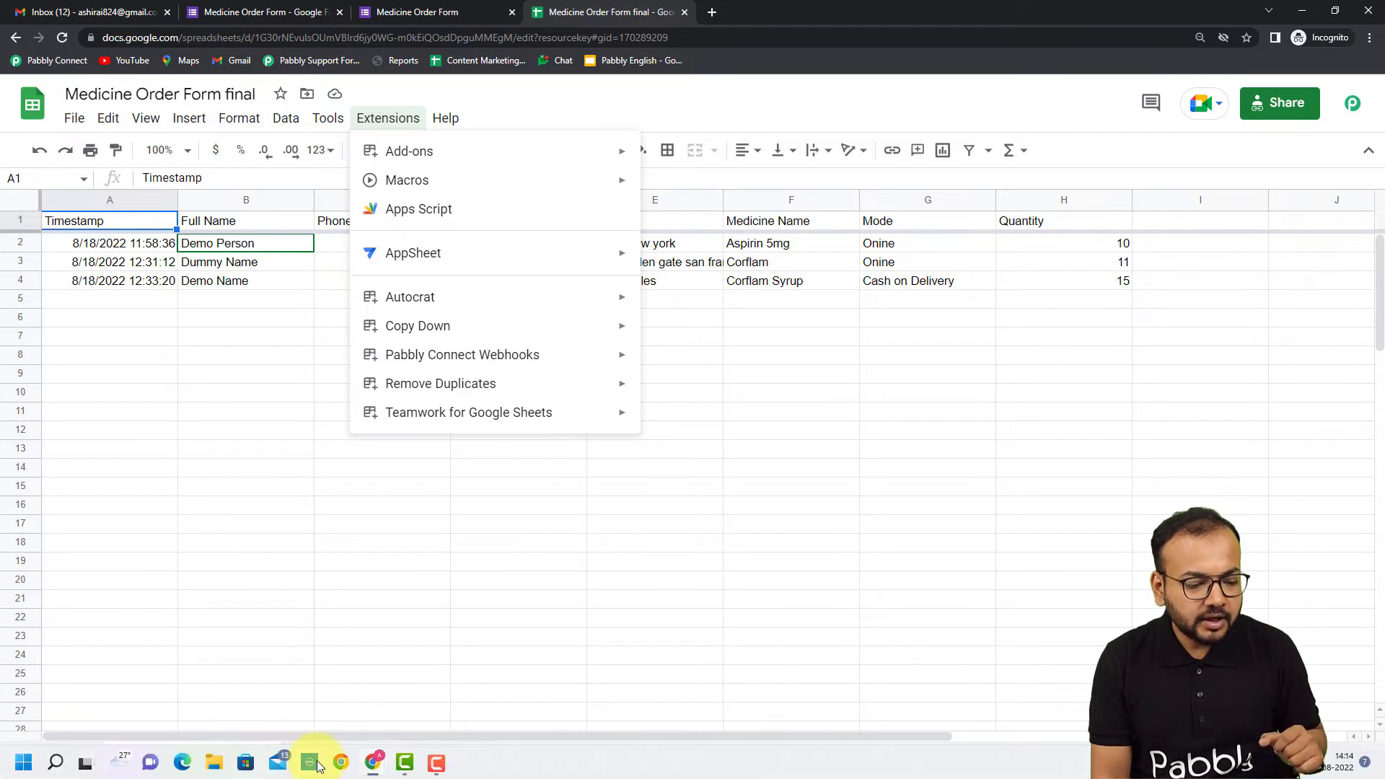
pyautogui.moveTo(373, 762)
pyautogui.click(342, 710)
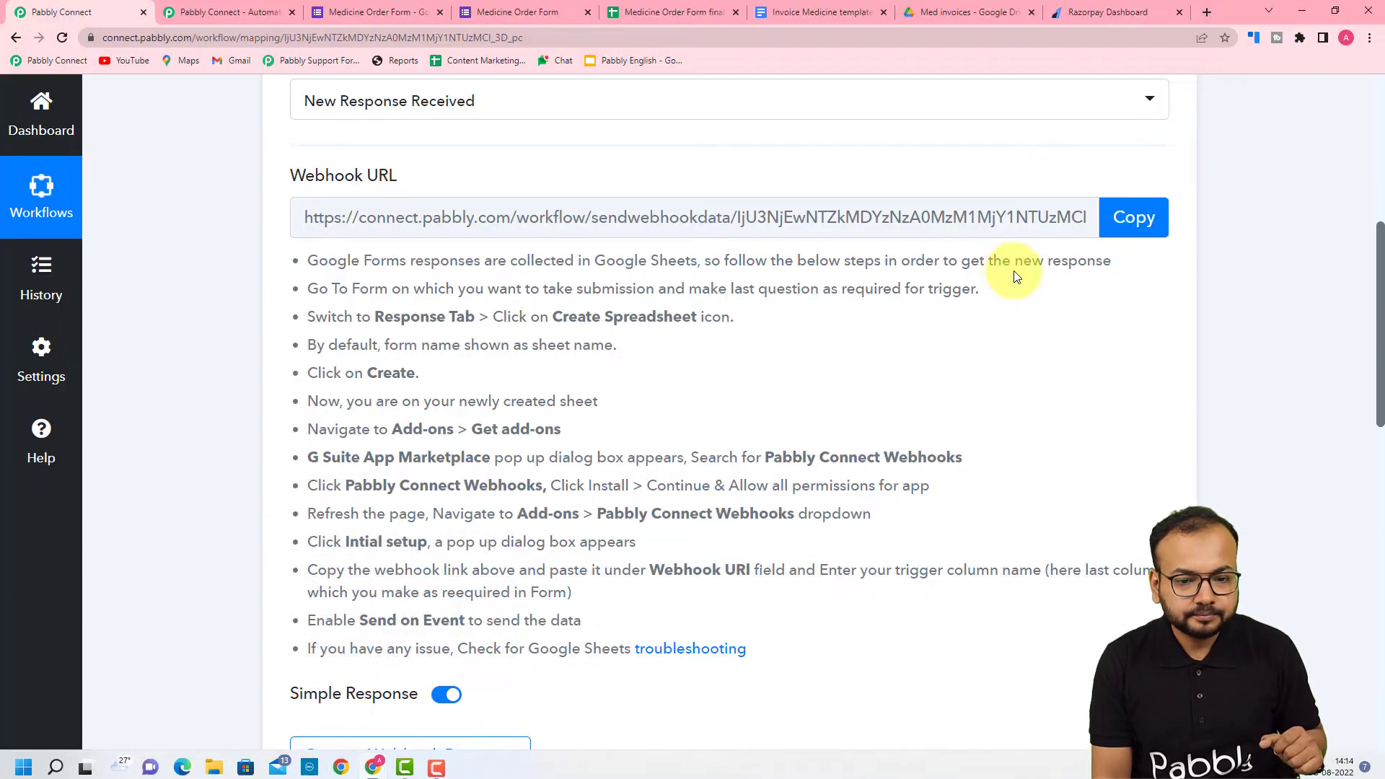
pyautogui.click(1134, 217)
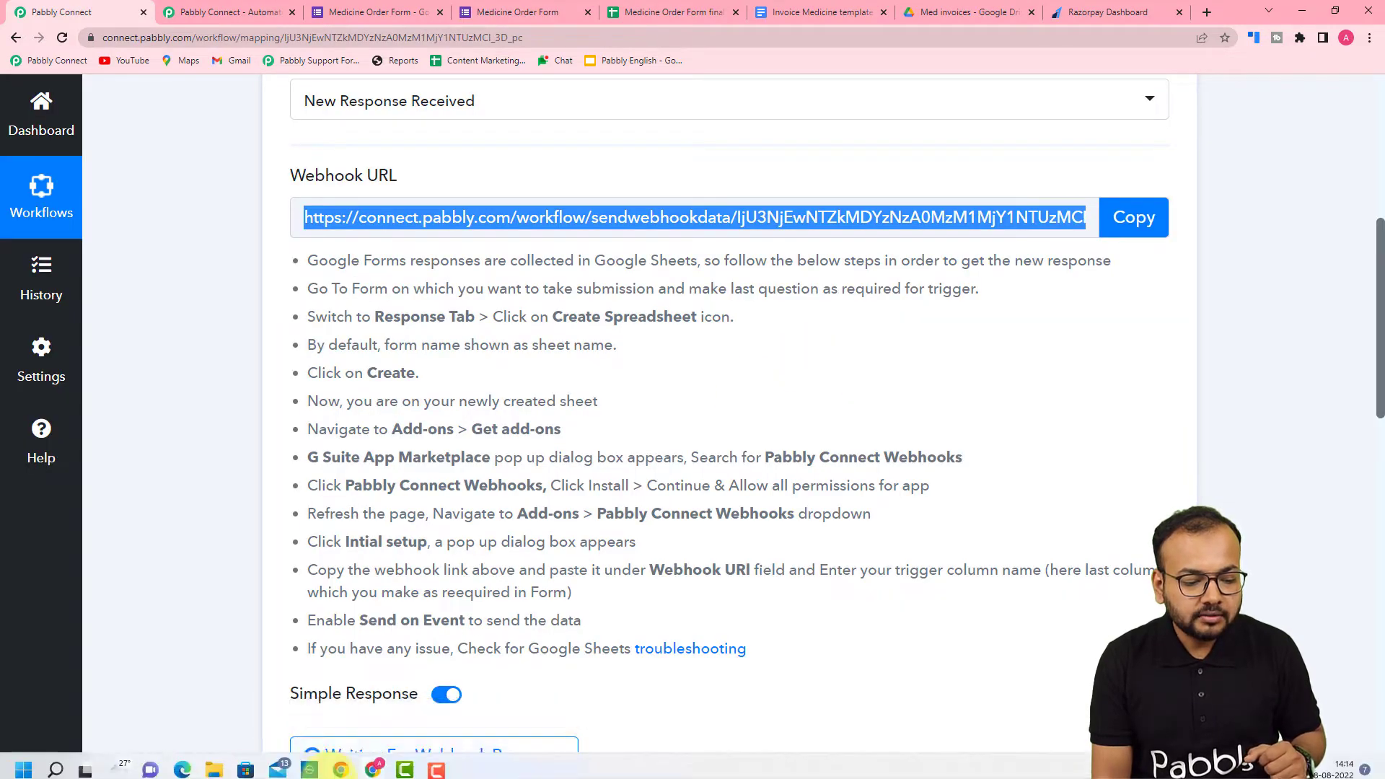
# - Return to the Medicine Order Form final spreadsheet and open the Initial Setup of Pabbly Connect Webhooks
pyautogui.moveTo(373, 762)
pyautogui.click(404, 708)
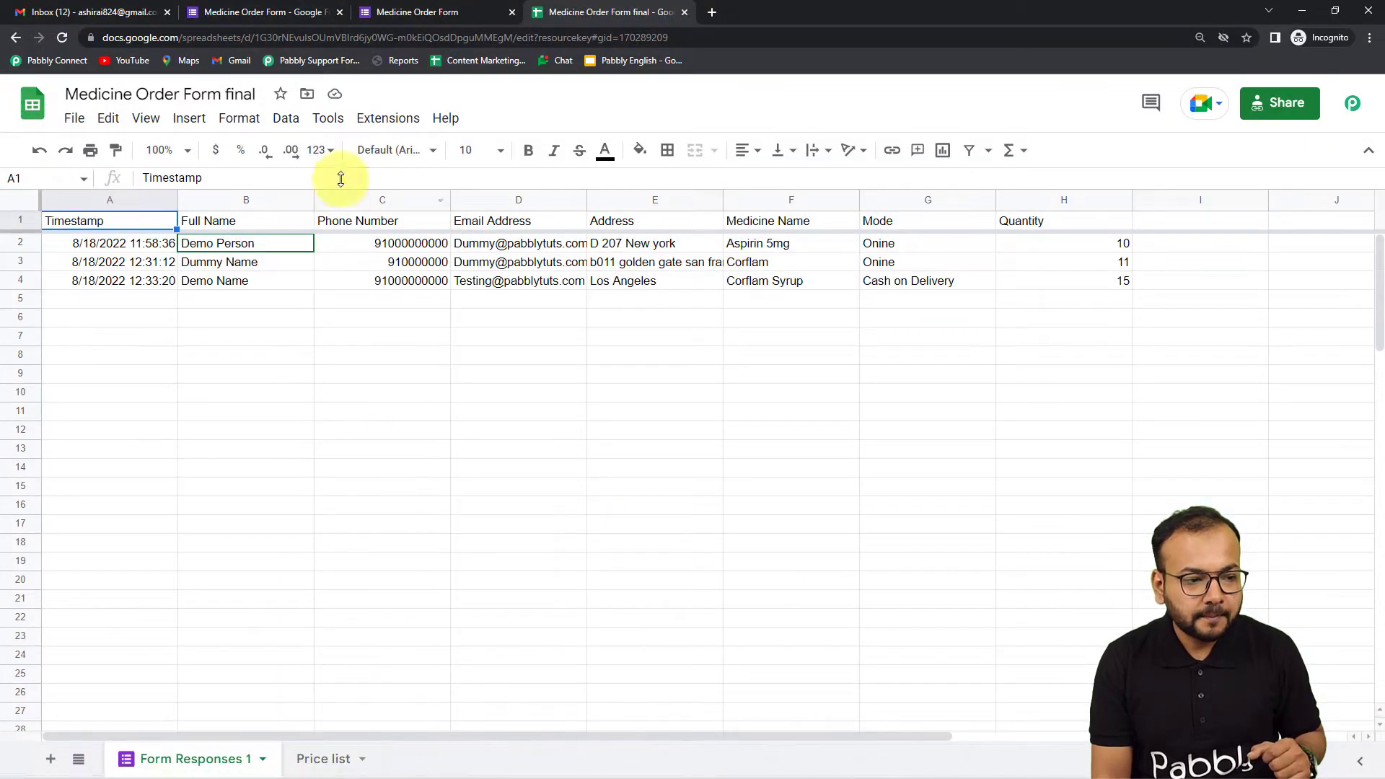
pyautogui.click(368, 121)
pyautogui.moveTo(448, 357)
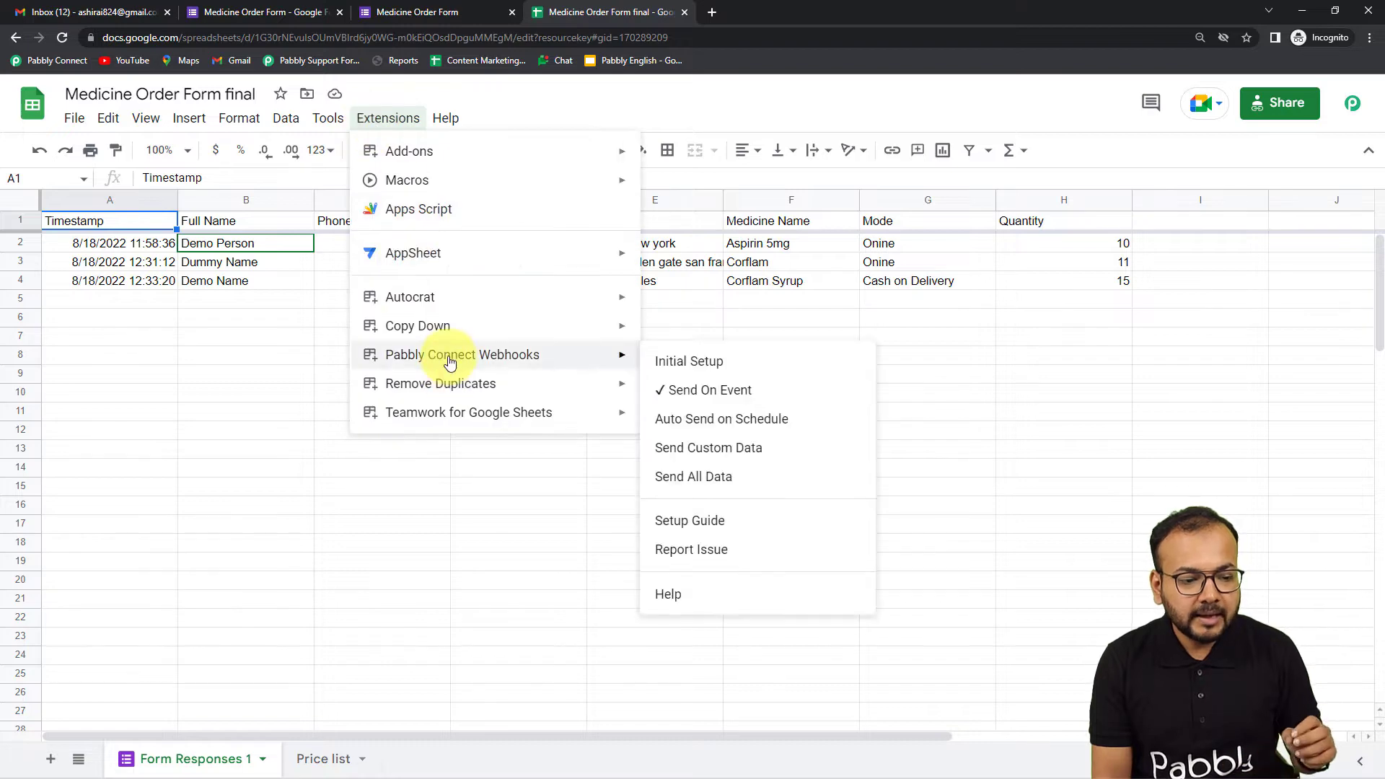
pyautogui.click(674, 272)
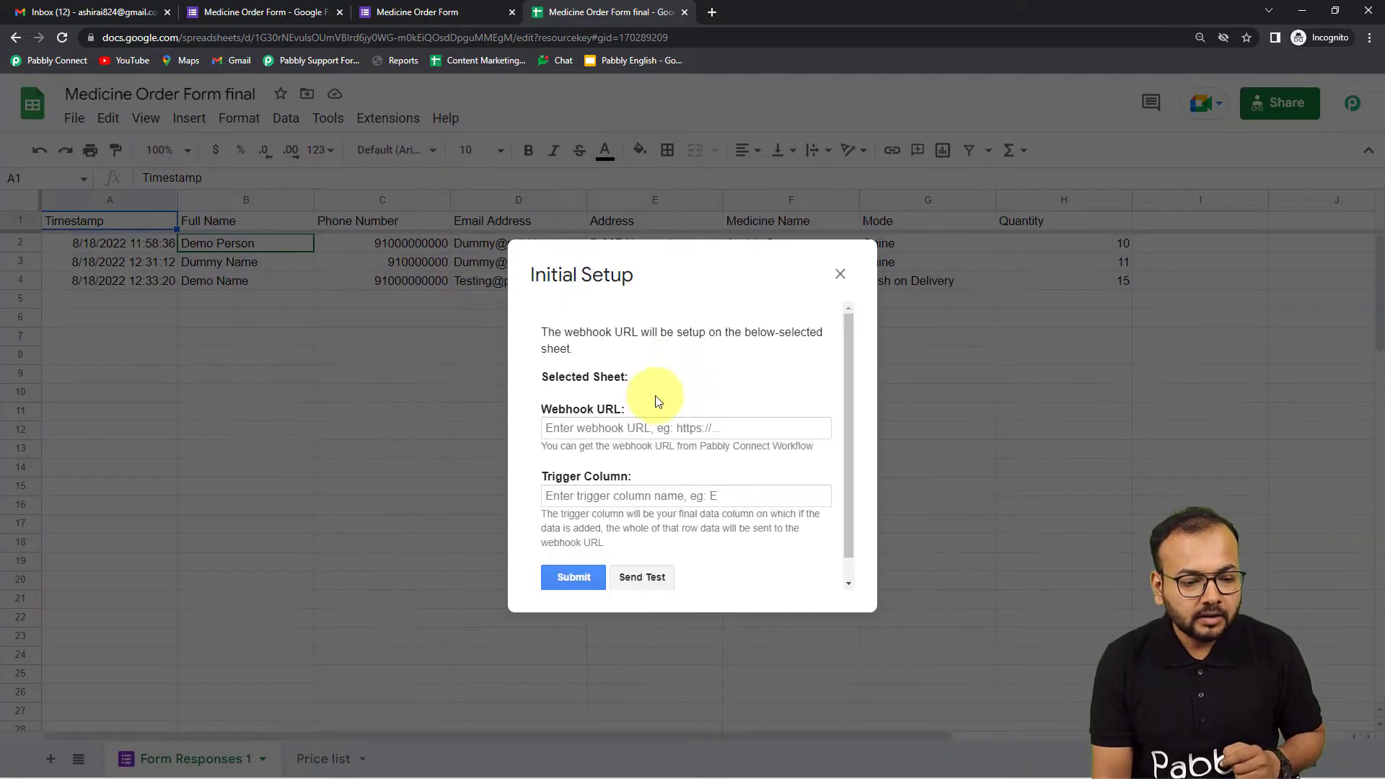
# - Replace the webhook URL in Initial Setup with the copied one, and keep H as the trigger column
pyautogui.click(637, 427)
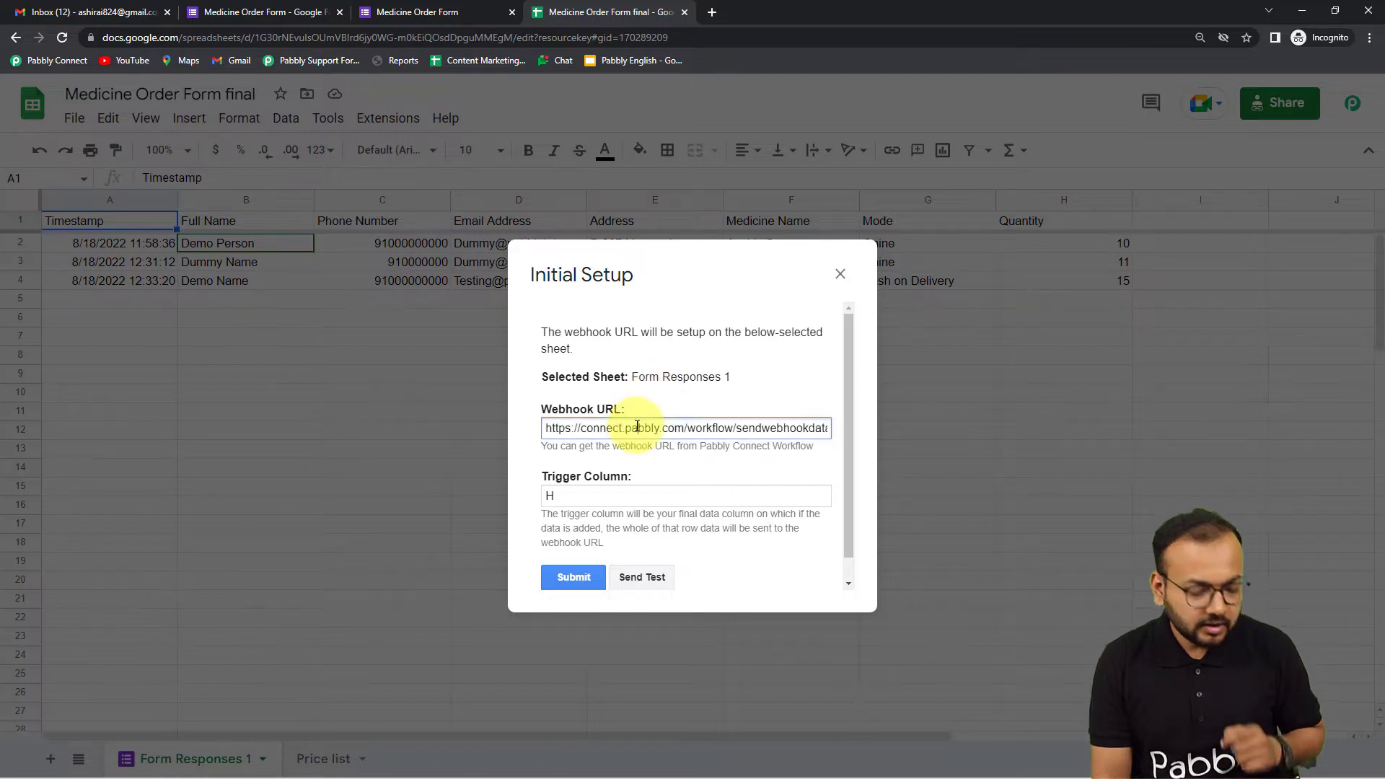
pyautogui.hotkey('ctrl', 'a')
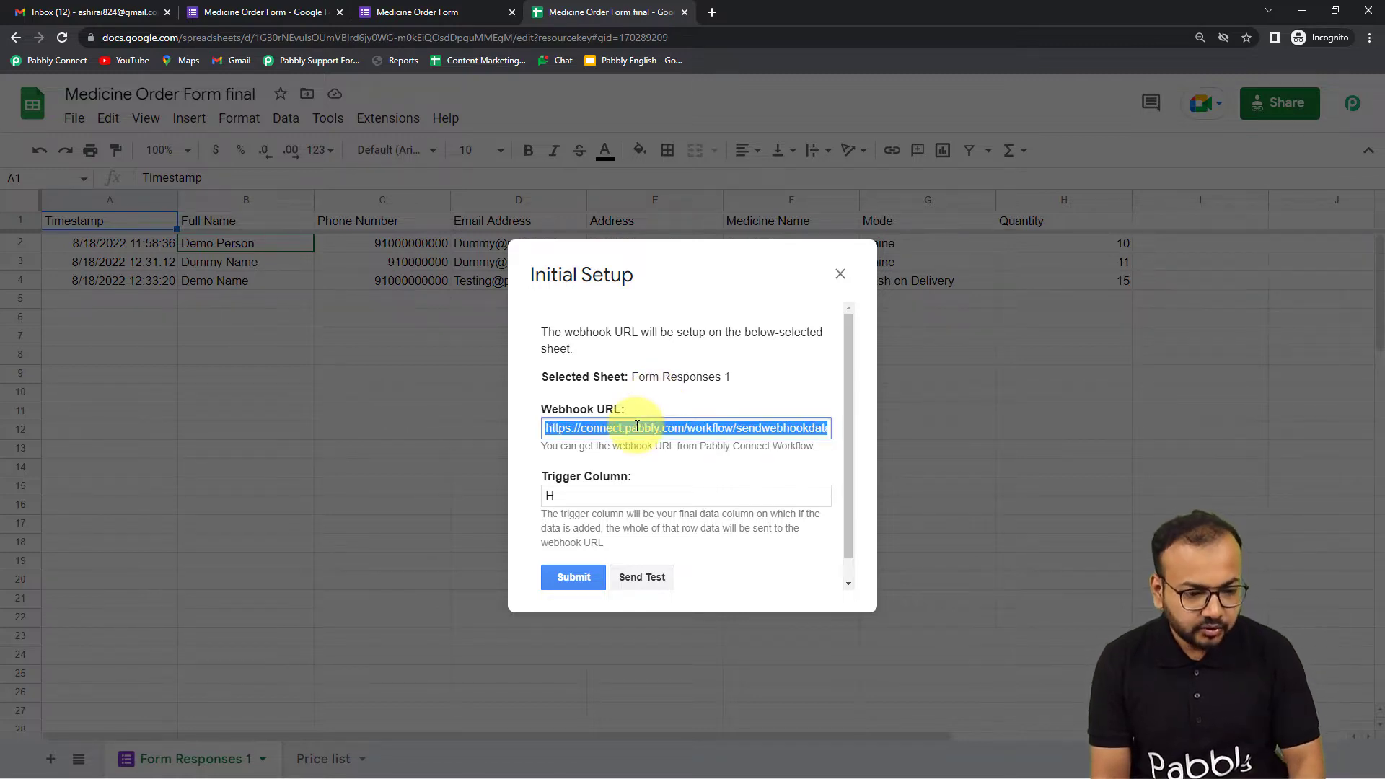
pyautogui.press('BackSpace')
pyautogui.rightClick(586, 426)
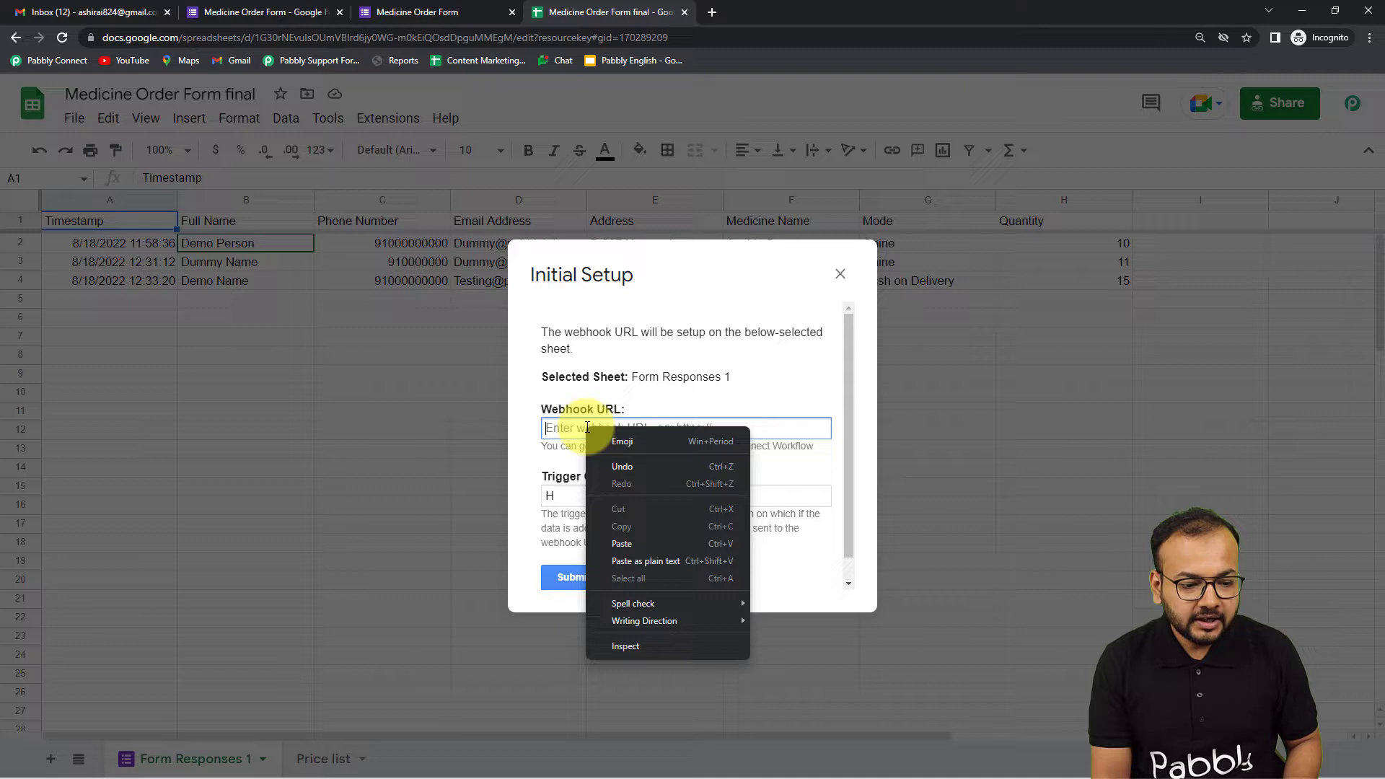
pyautogui.click(623, 543)
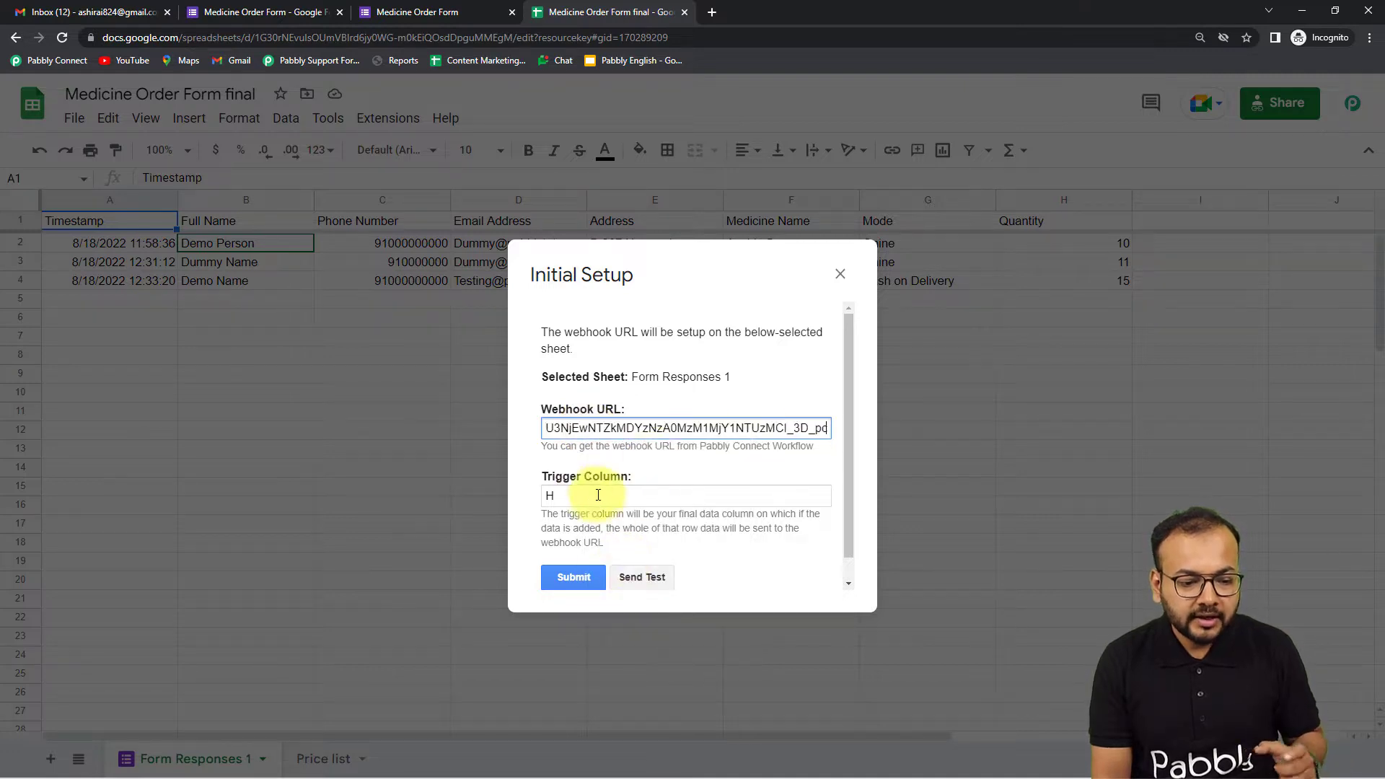
pyautogui.click(598, 495)
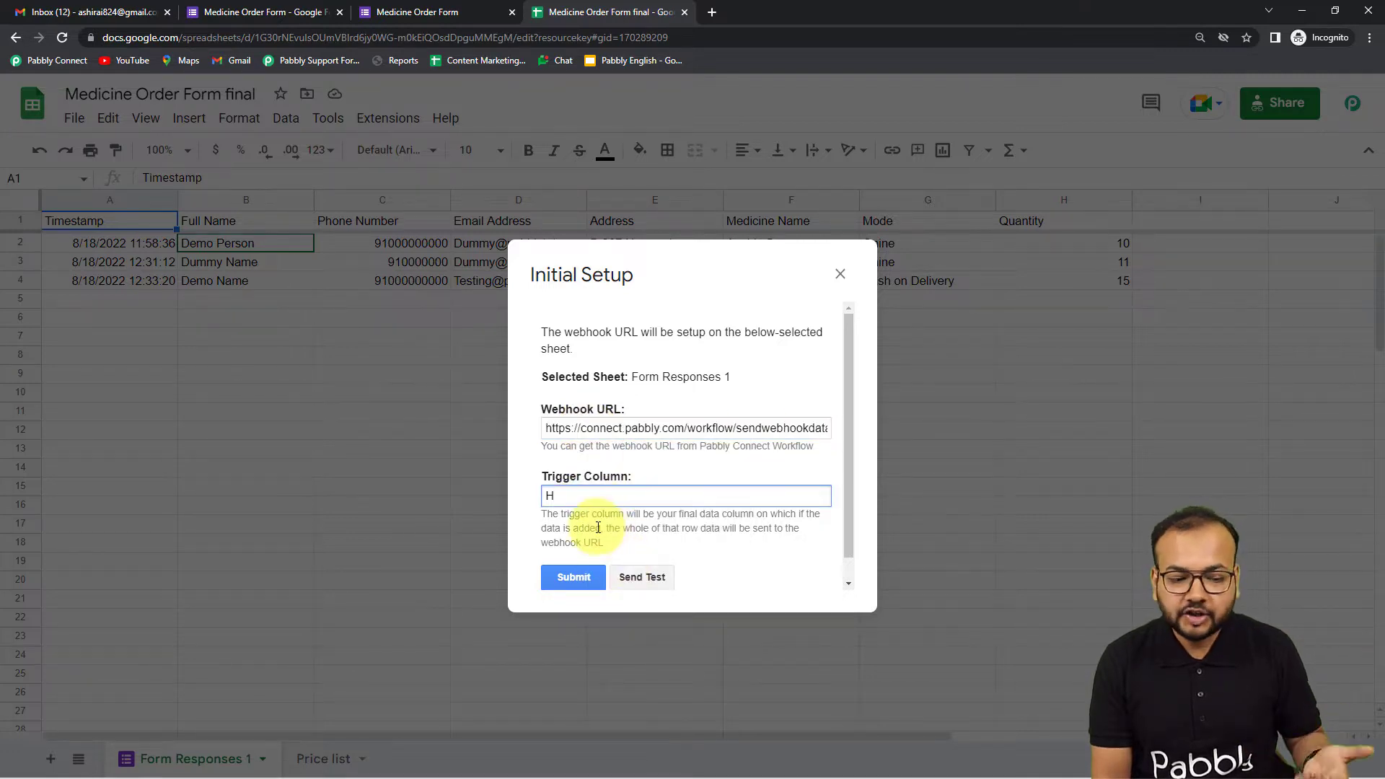
pyautogui.click(598, 527)
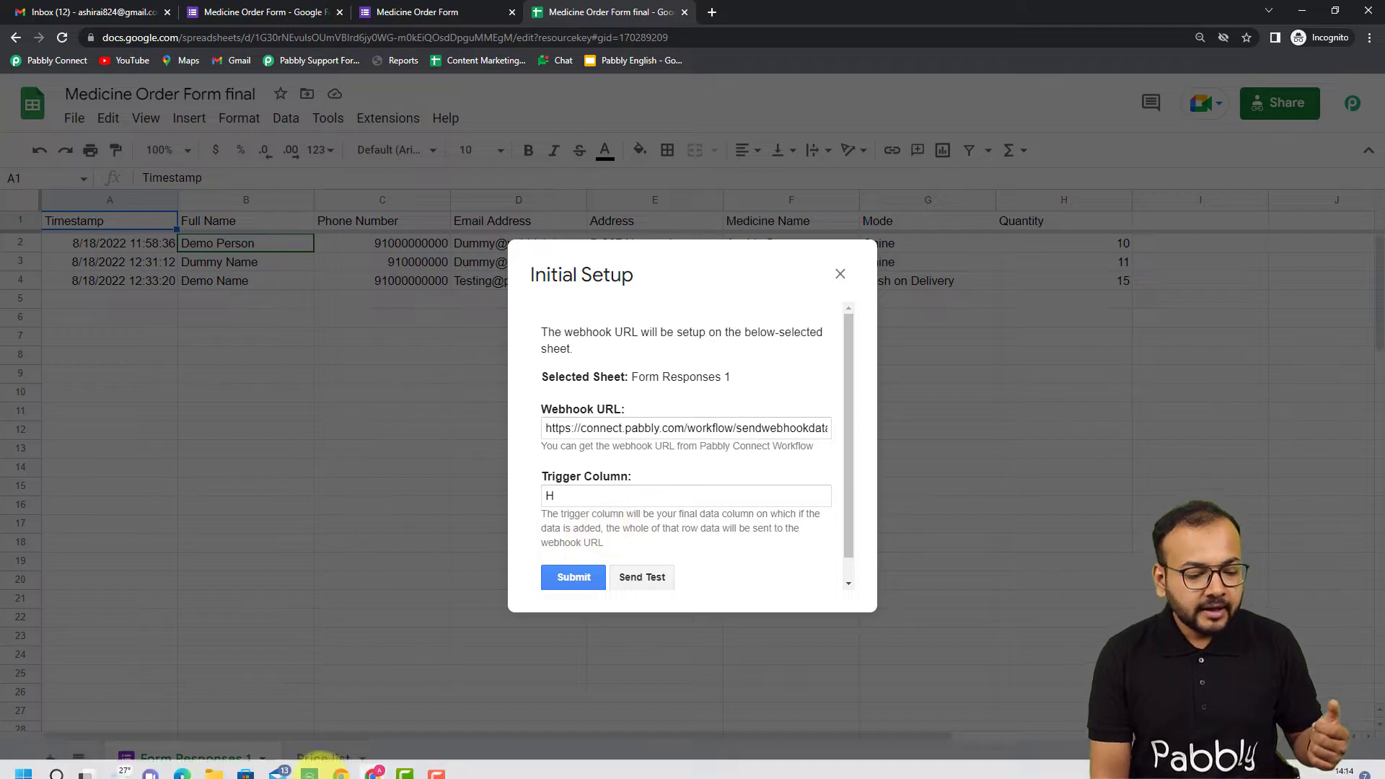
# - Switch to Pabbly Connect and check the webhook capture status and note below the Google Forms trigger instructions
pyautogui.moveTo(340, 770)
pyautogui.click(326, 686)
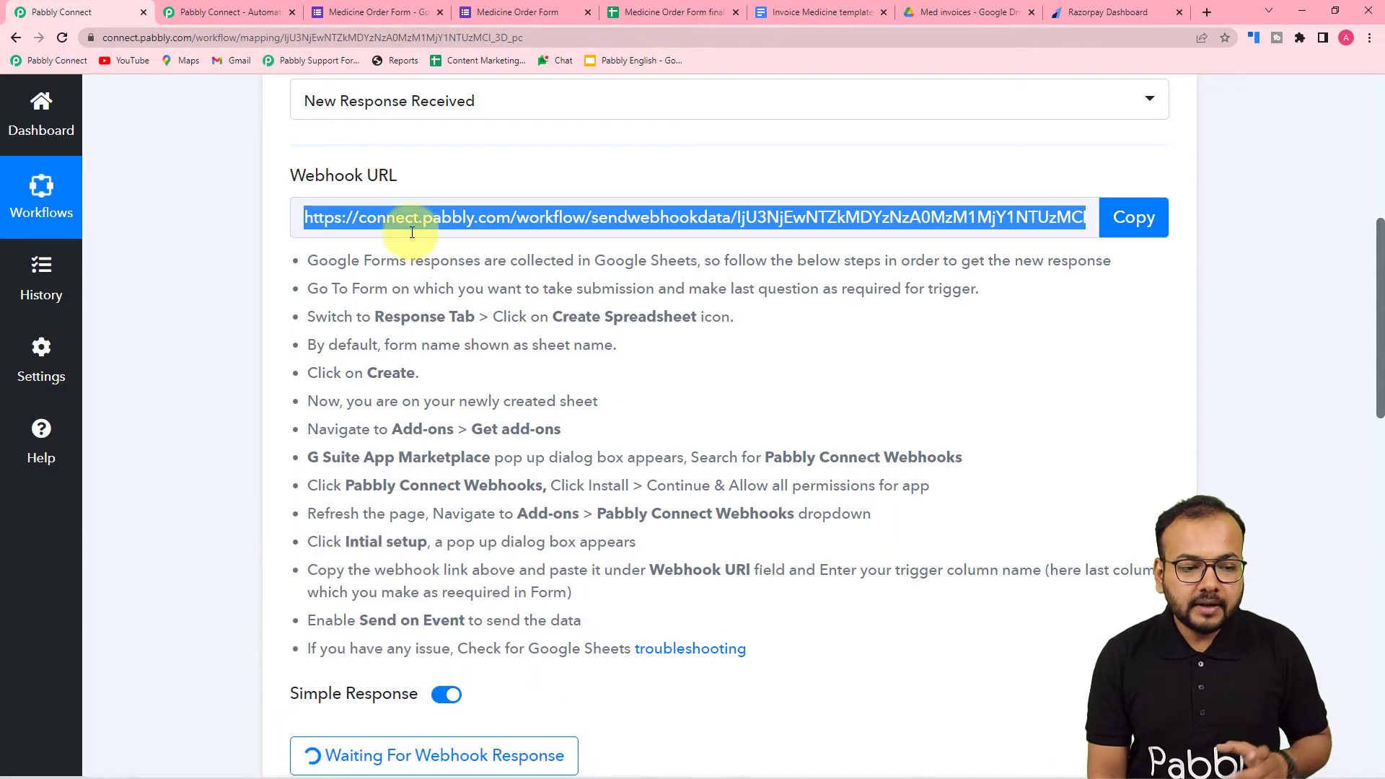
pyautogui.scroll(-5, 686, 376)
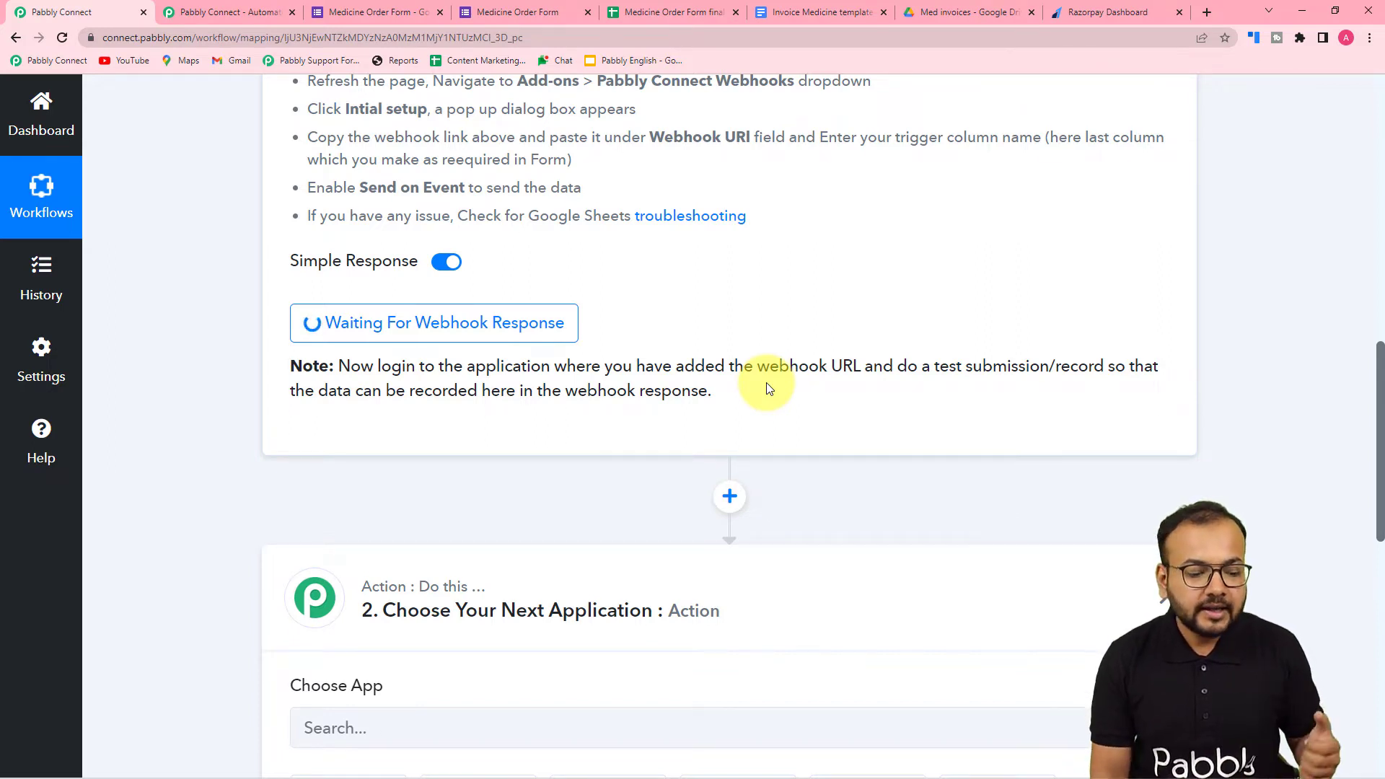
# - Return to the spreadsheet's Initial Setup dialog, send test data to the webhook and read the sending result
pyautogui.moveTo(373, 763)
pyautogui.click(425, 690)
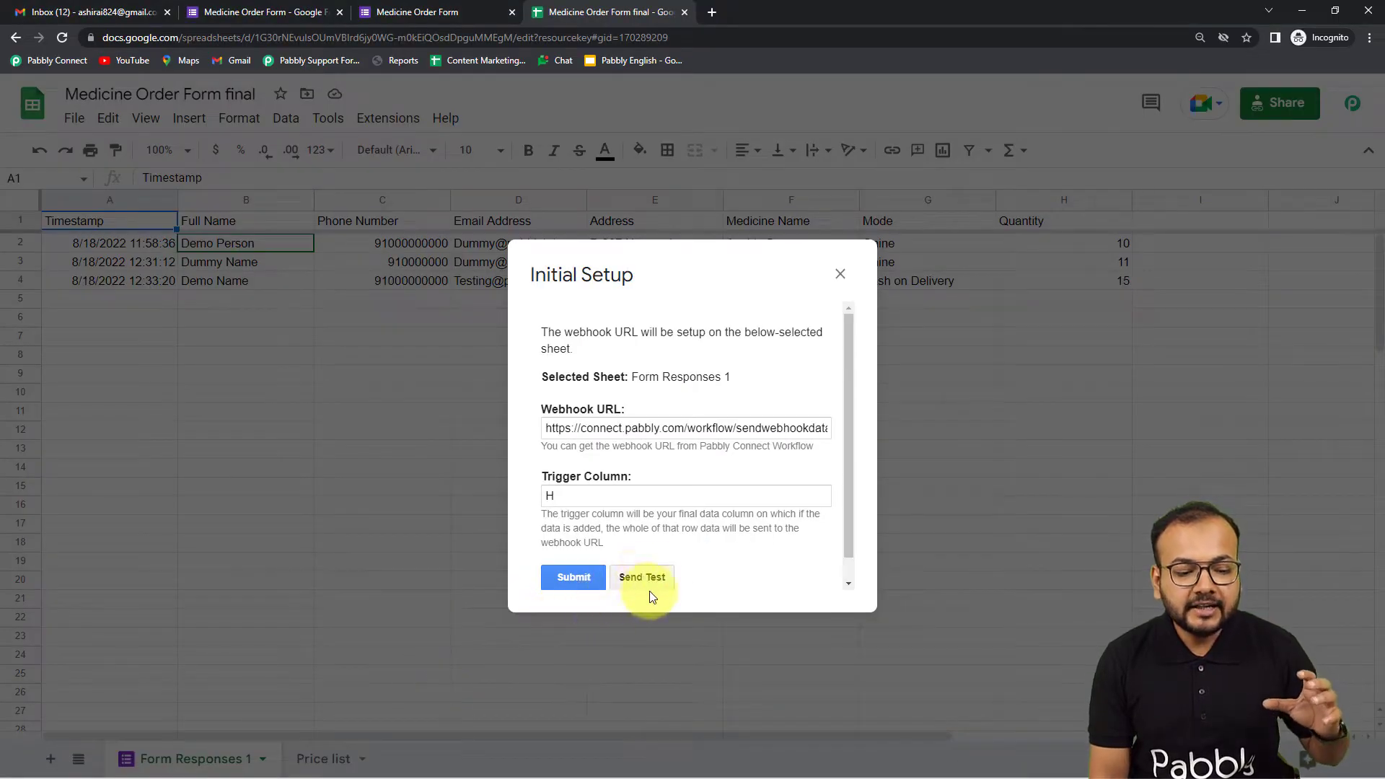
pyautogui.scroll(-1, 686, 366)
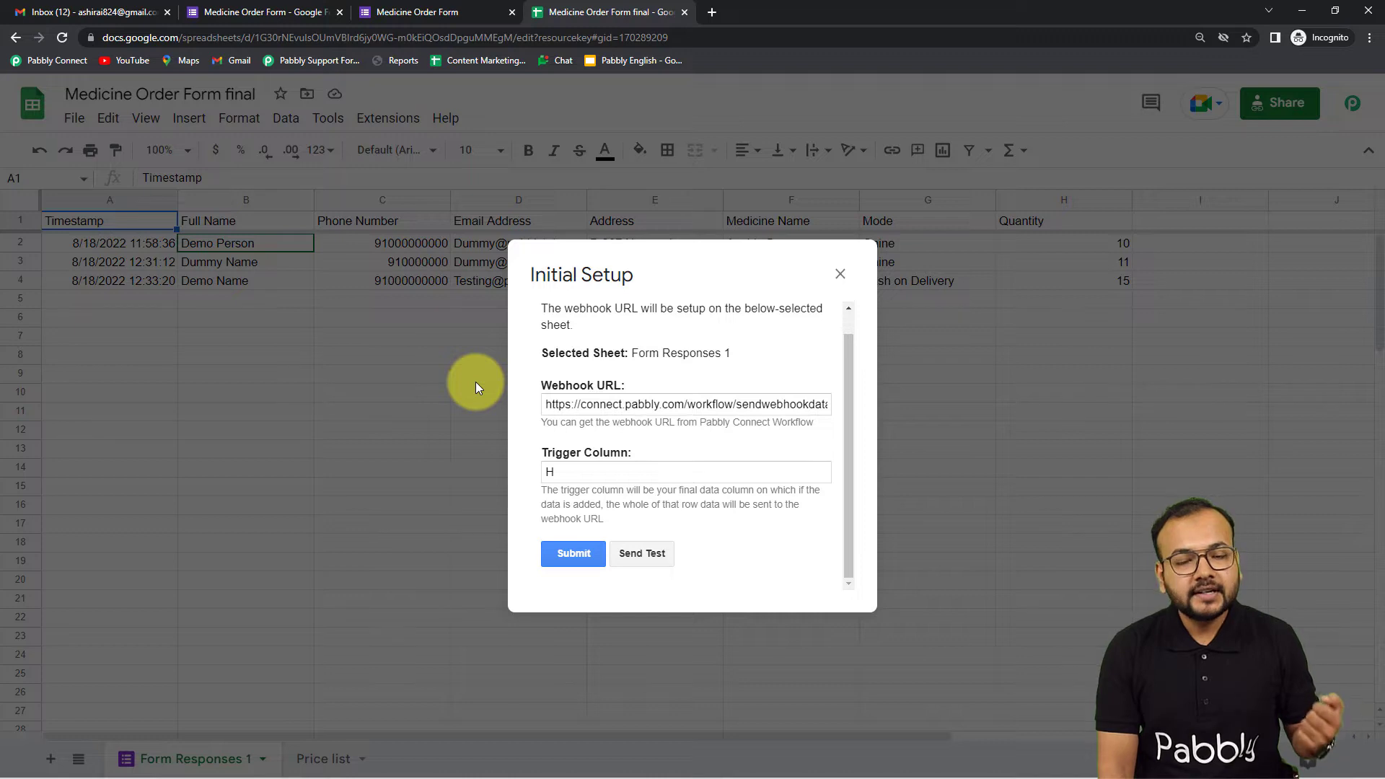
pyautogui.click(642, 553)
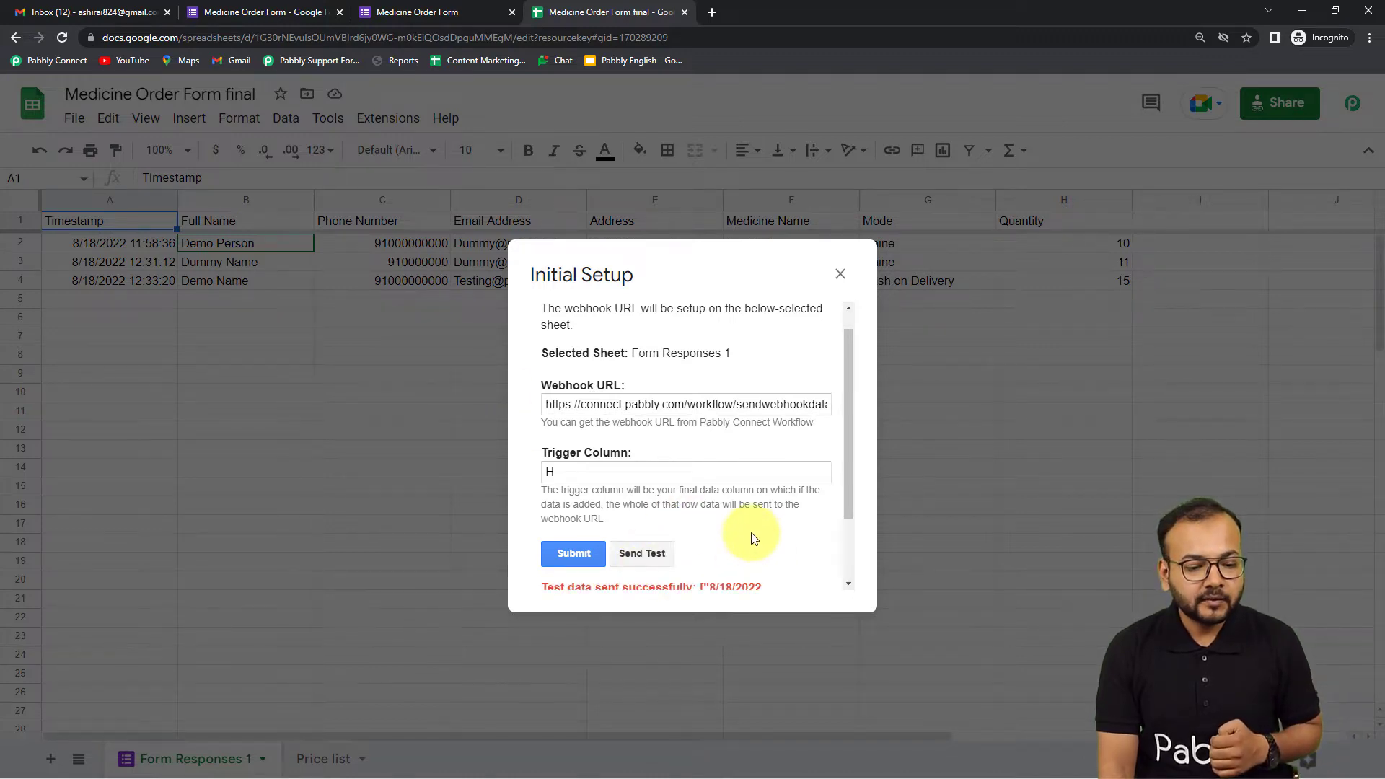
pyautogui.scroll(-2, 751, 534)
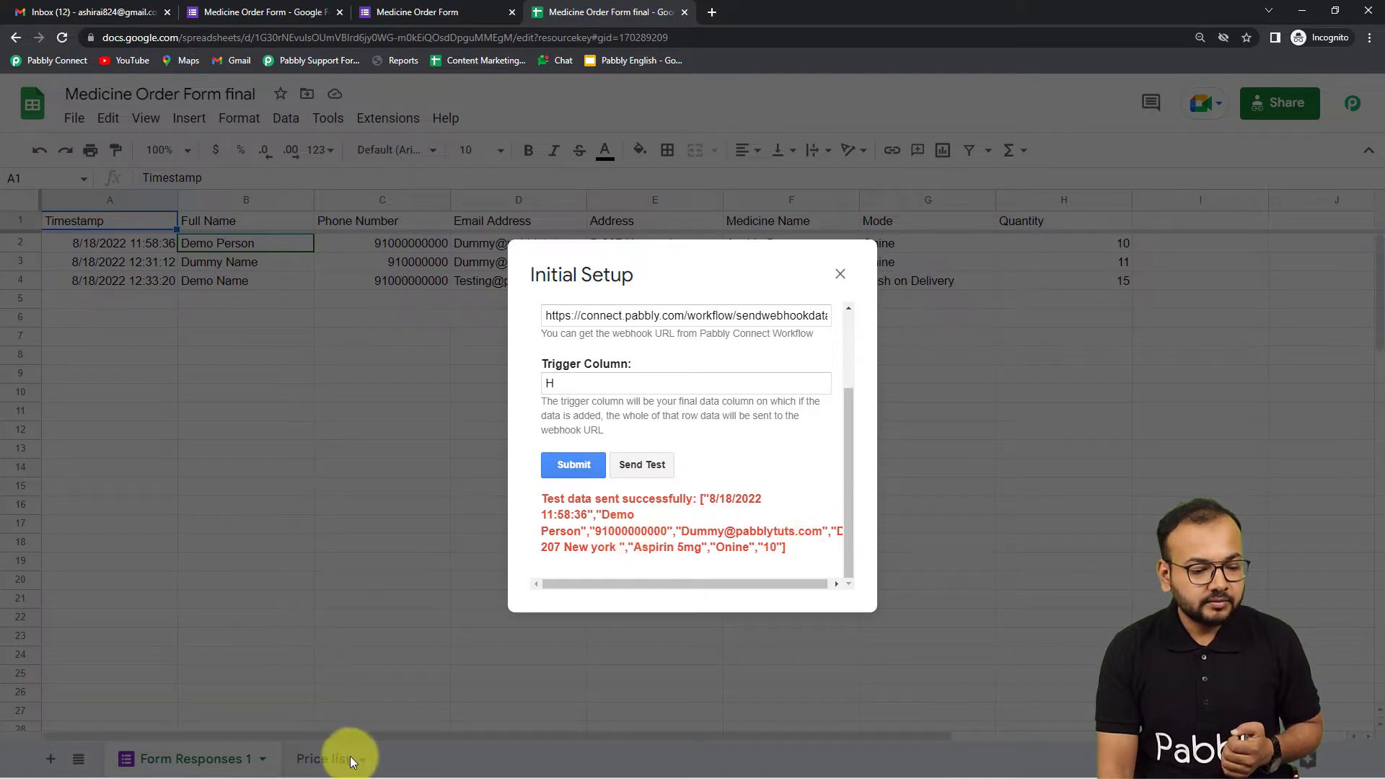
# - Switch to Pabbly Connect and examine the labels and values of the captured webhook response
pyautogui.moveTo(339, 765)
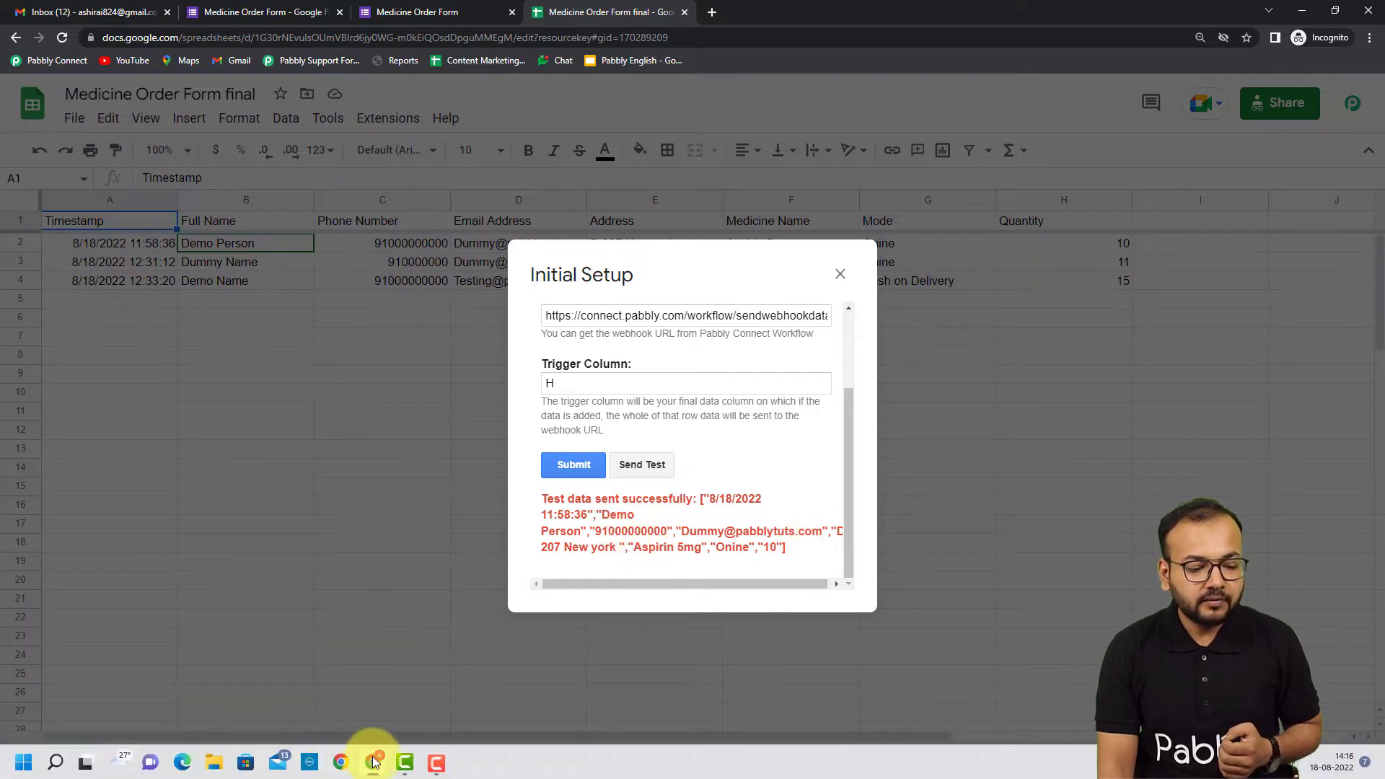
pyautogui.click(312, 695)
pyautogui.scroll(-1, 172, 505)
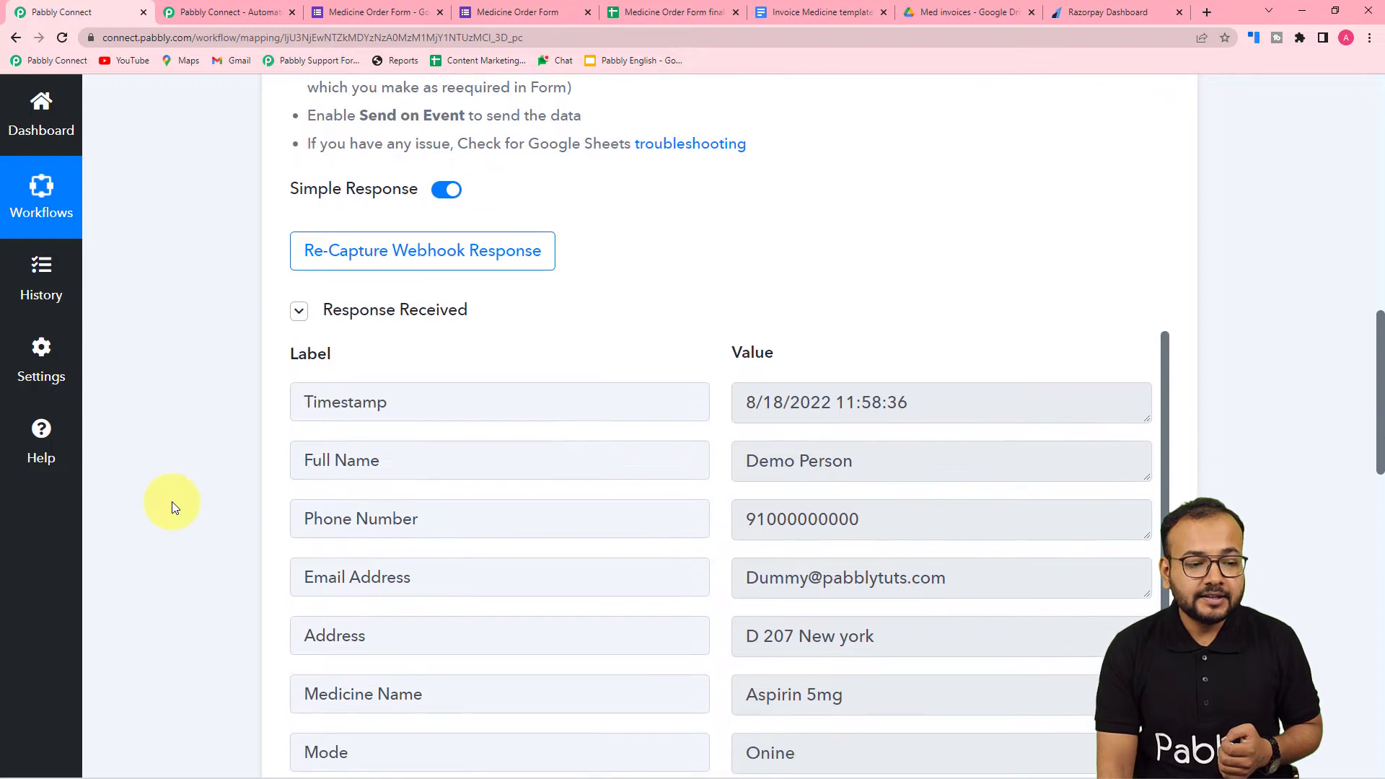
pyautogui.scroll(-1, 172, 501)
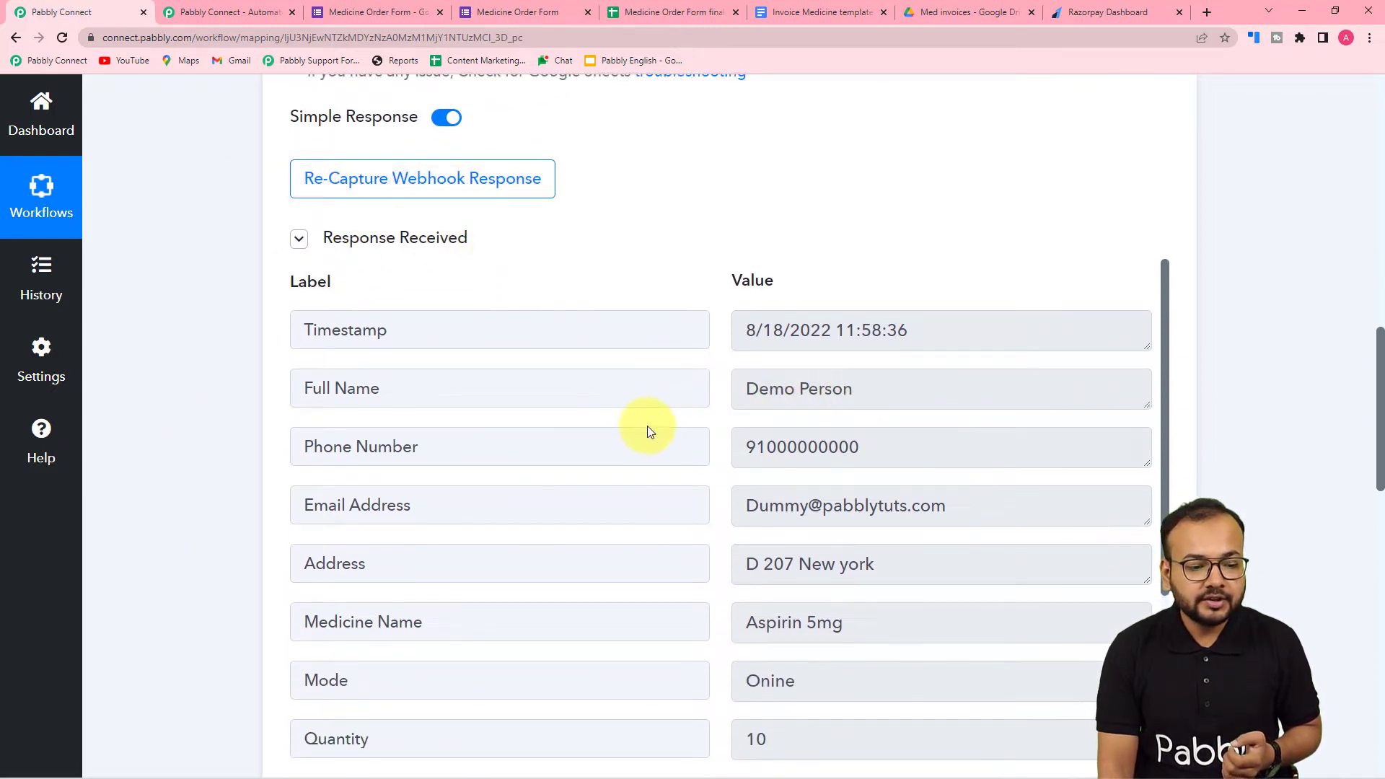
pyautogui.scroll(-2, 476, 484)
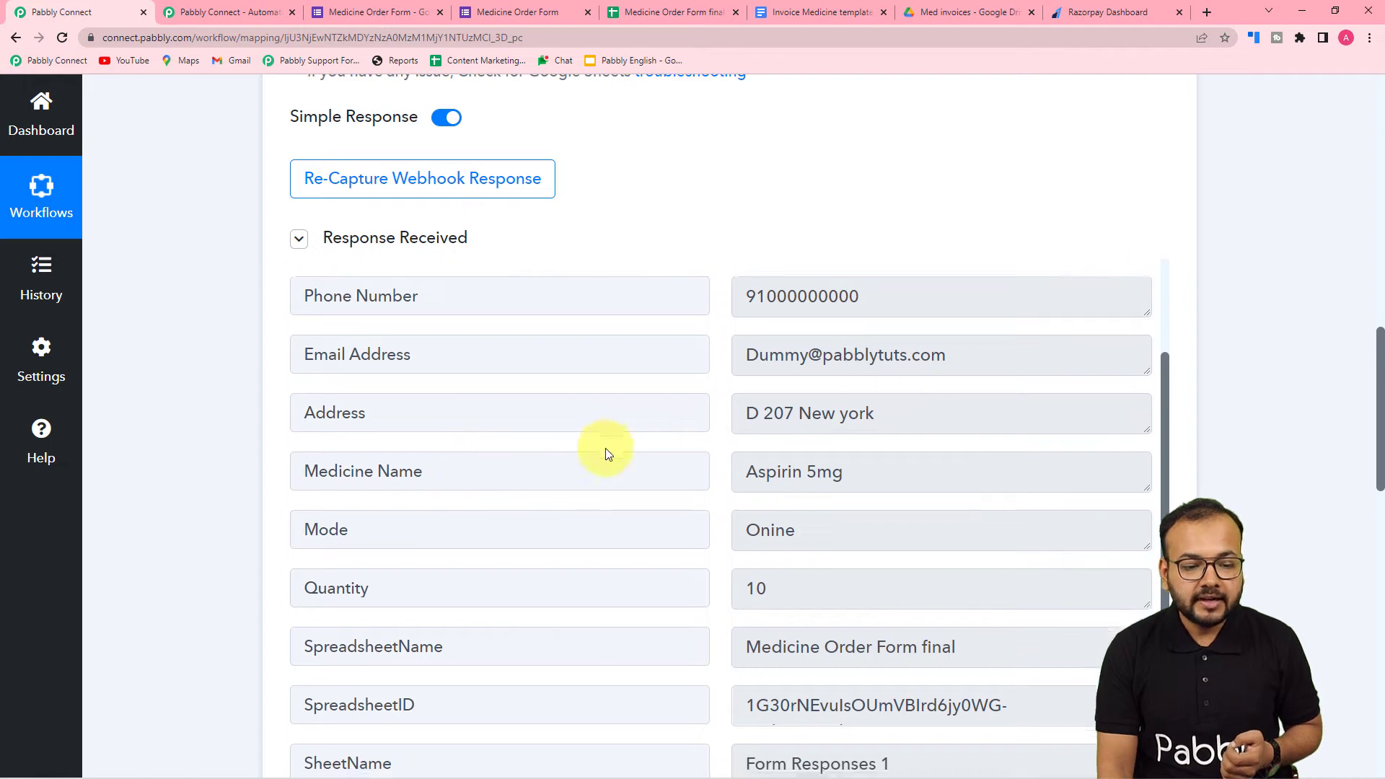
# - Compare the captured webhook response values with the matching order row in the Medicine Order Form final spreadsheet
pyautogui.scroll(-2, 606, 453)
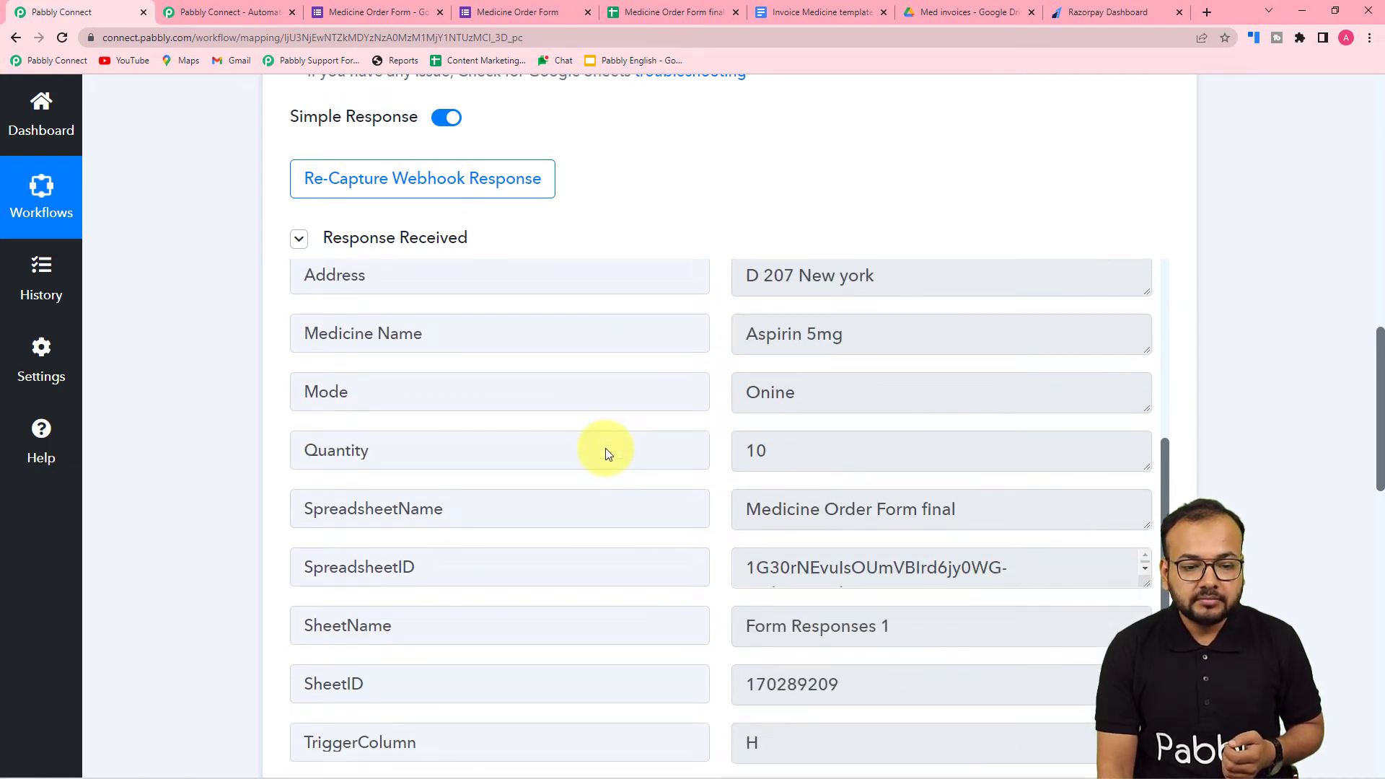
pyautogui.scroll(1, 606, 453)
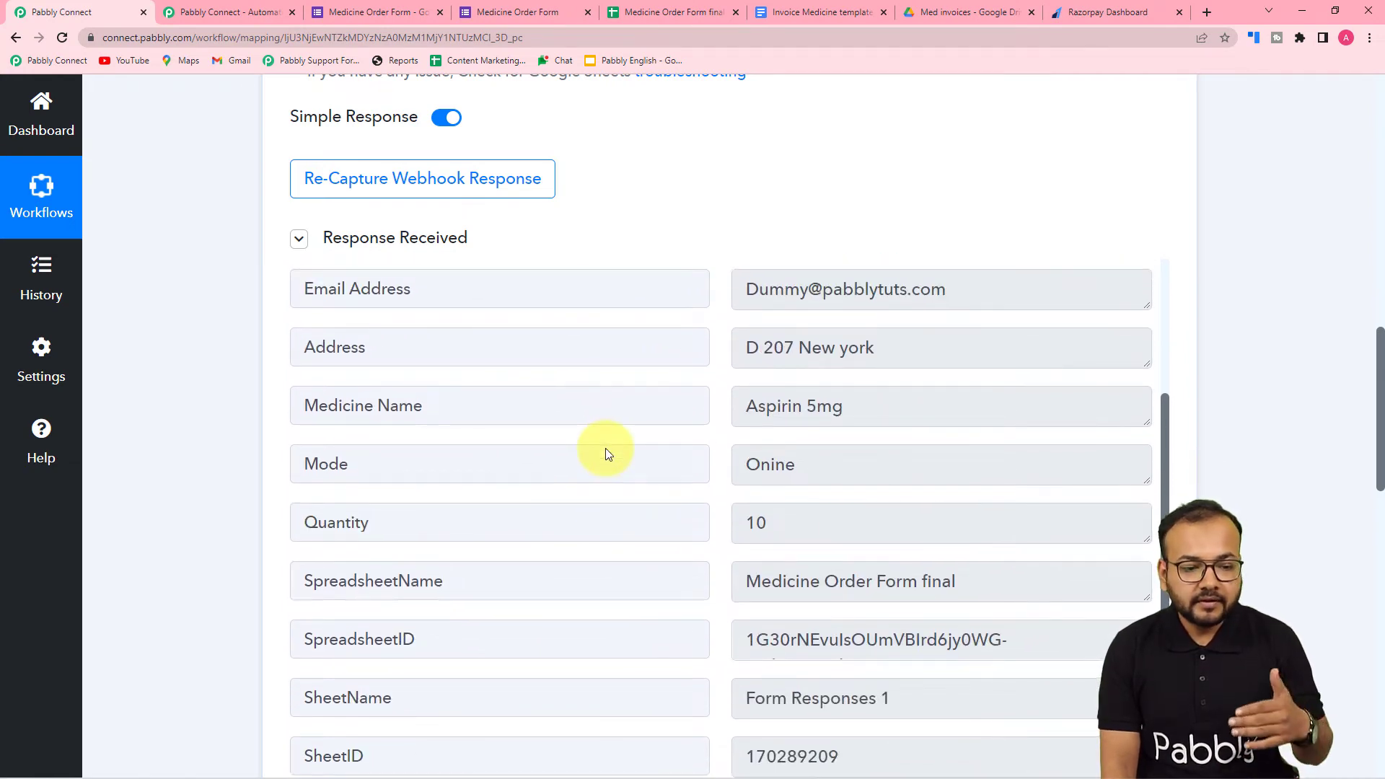
pyautogui.click(660, 13)
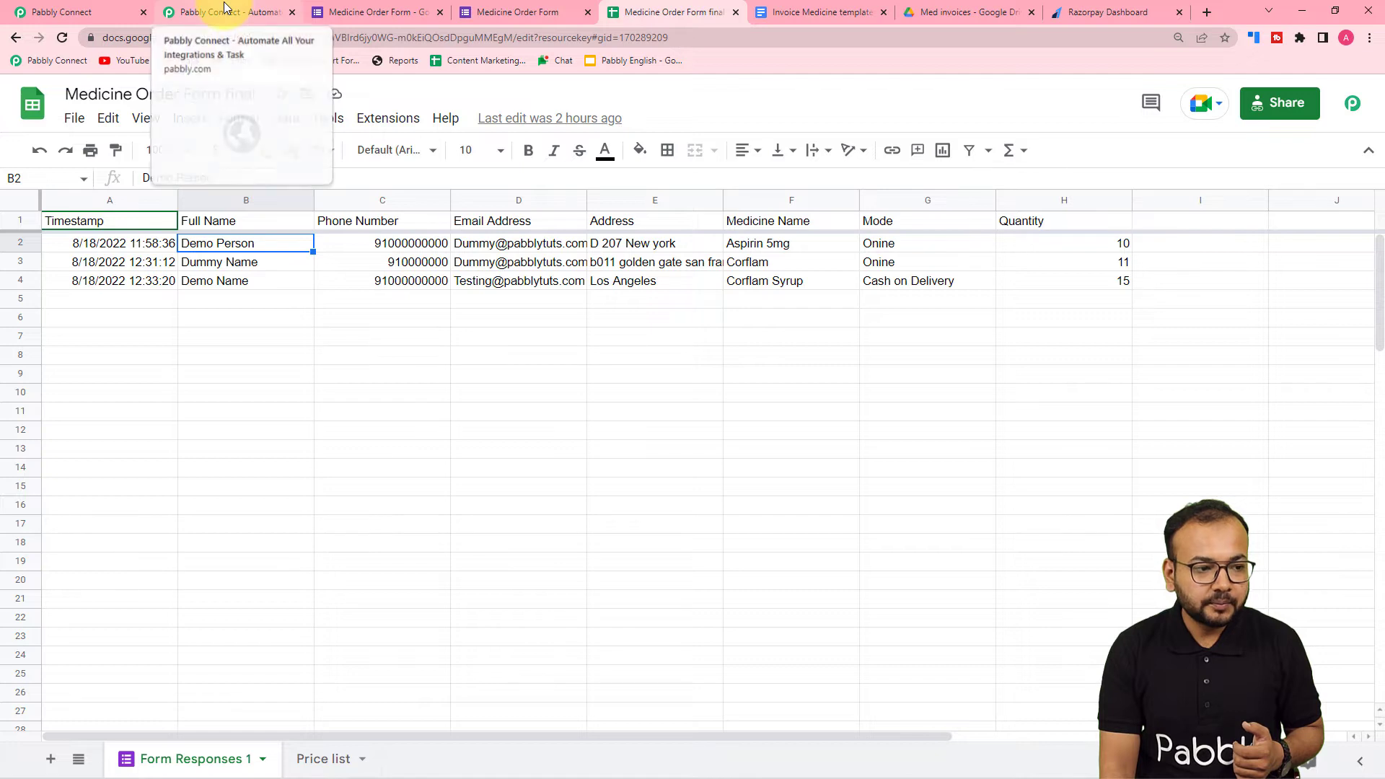
pyautogui.click(65, 11)
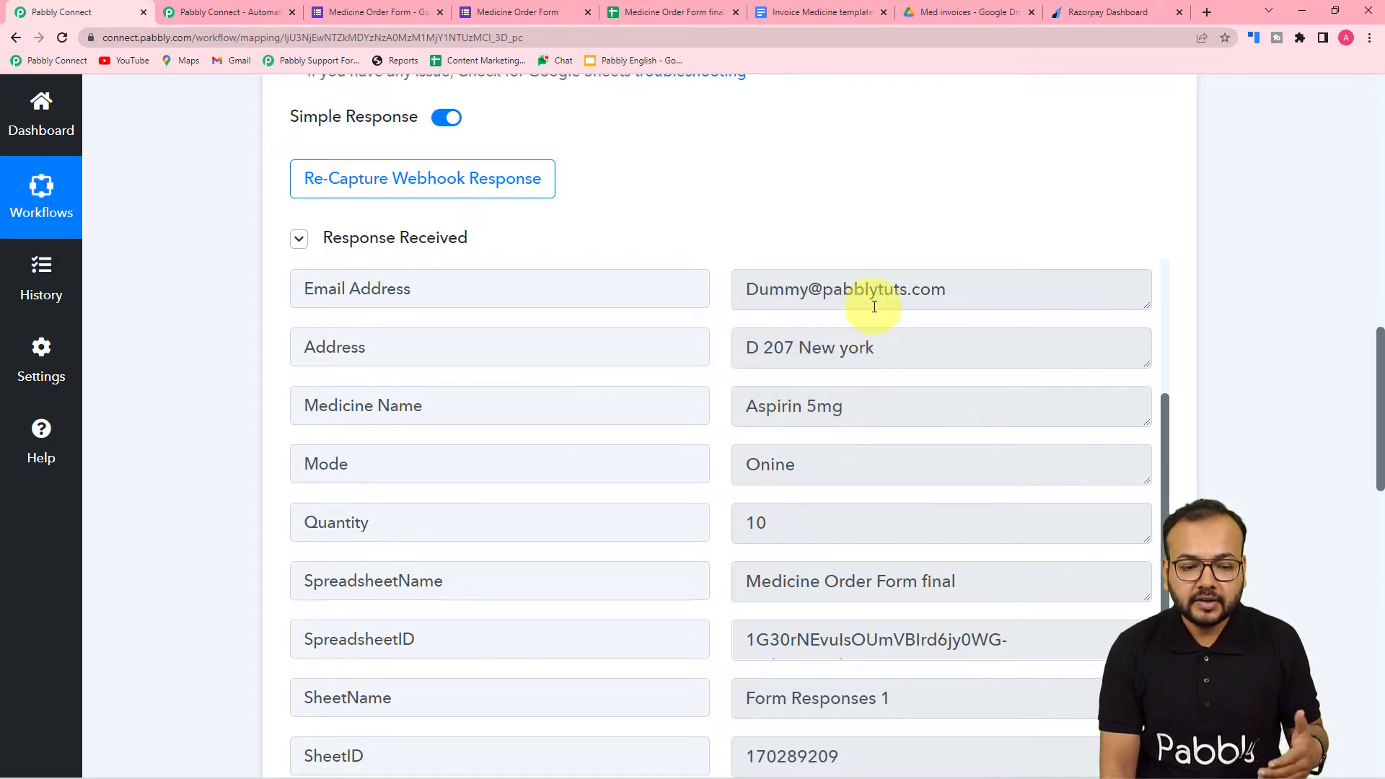
pyautogui.scroll(-1, 541, 479)
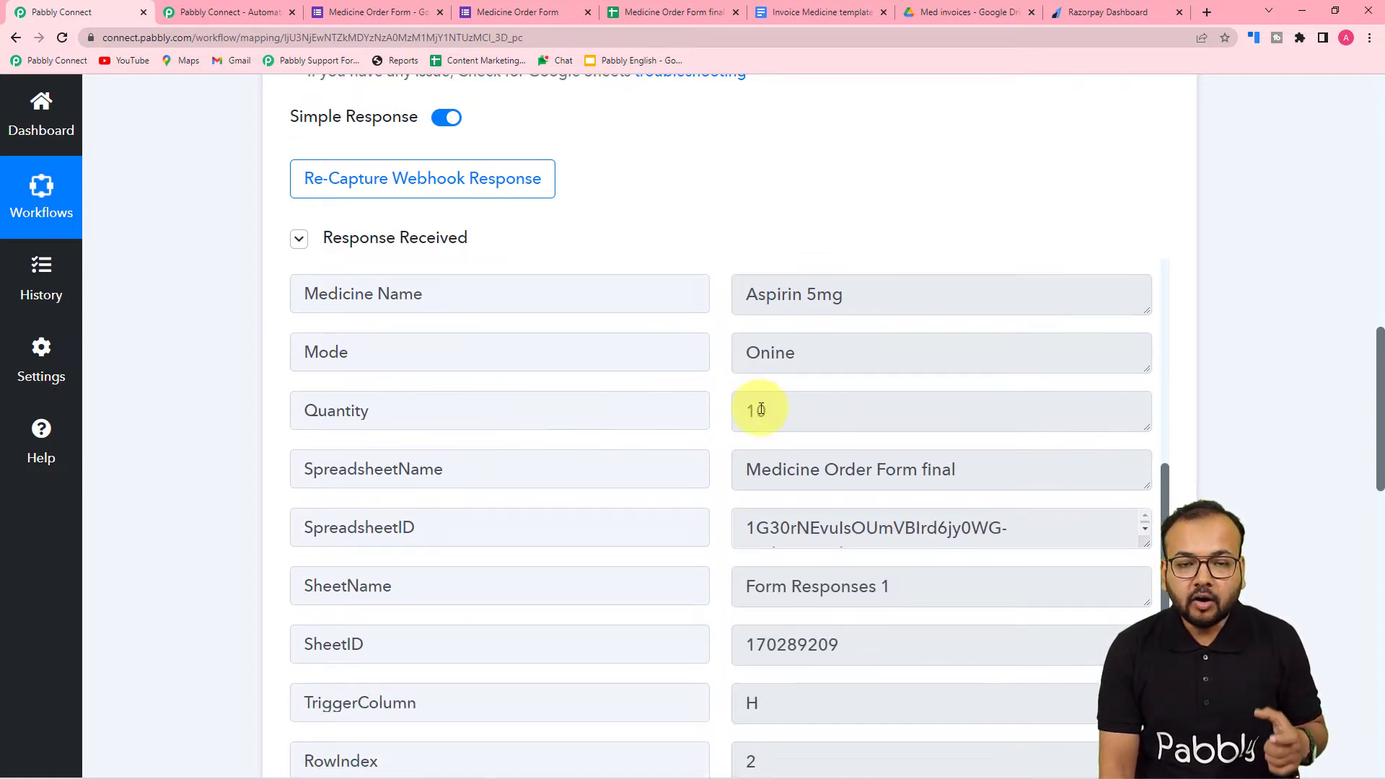
pyautogui.scroll(-1, 763, 411)
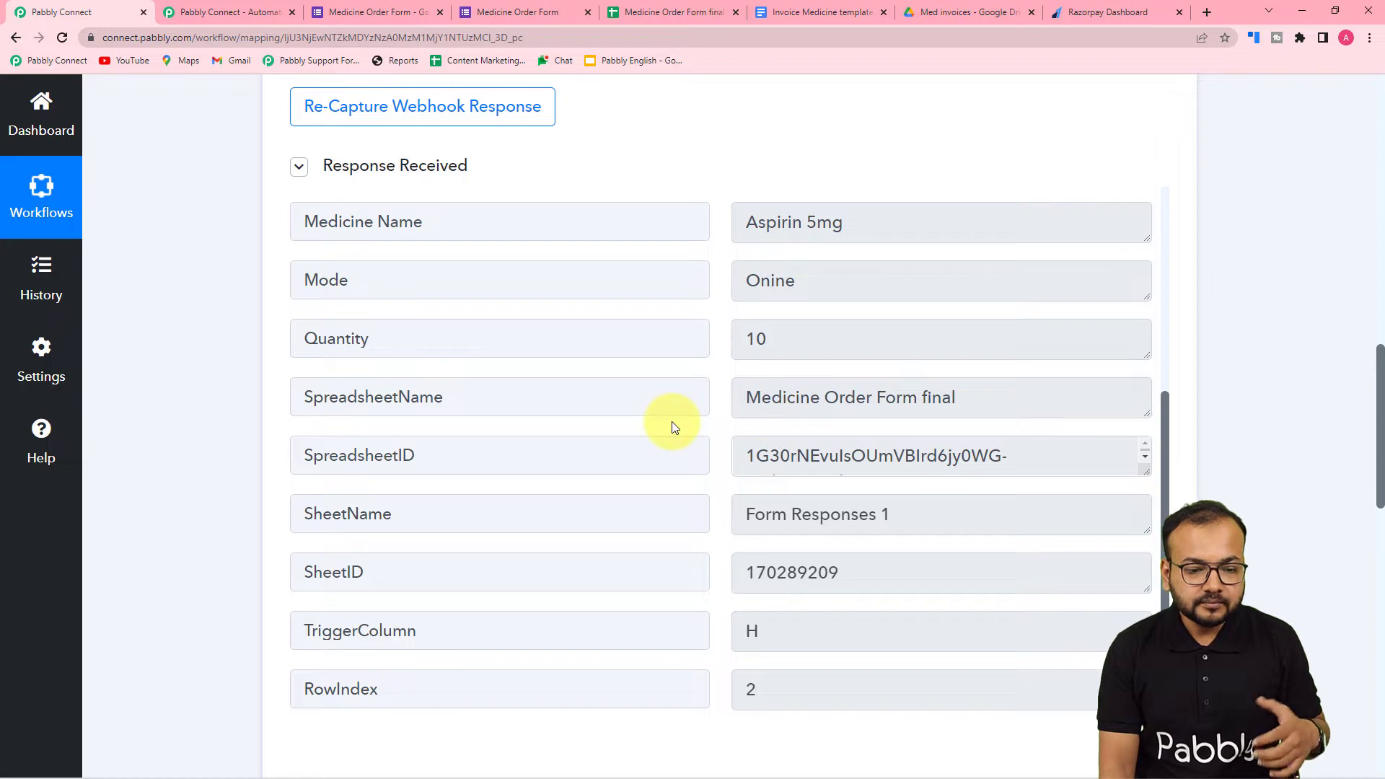
# - Review the Medicine Name, Mode and Quantity questions in the Medicine Order Form against the captured response in Pabbly Connect
pyautogui.click(547, 13)
pyautogui.scroll(-5, 443, 349)
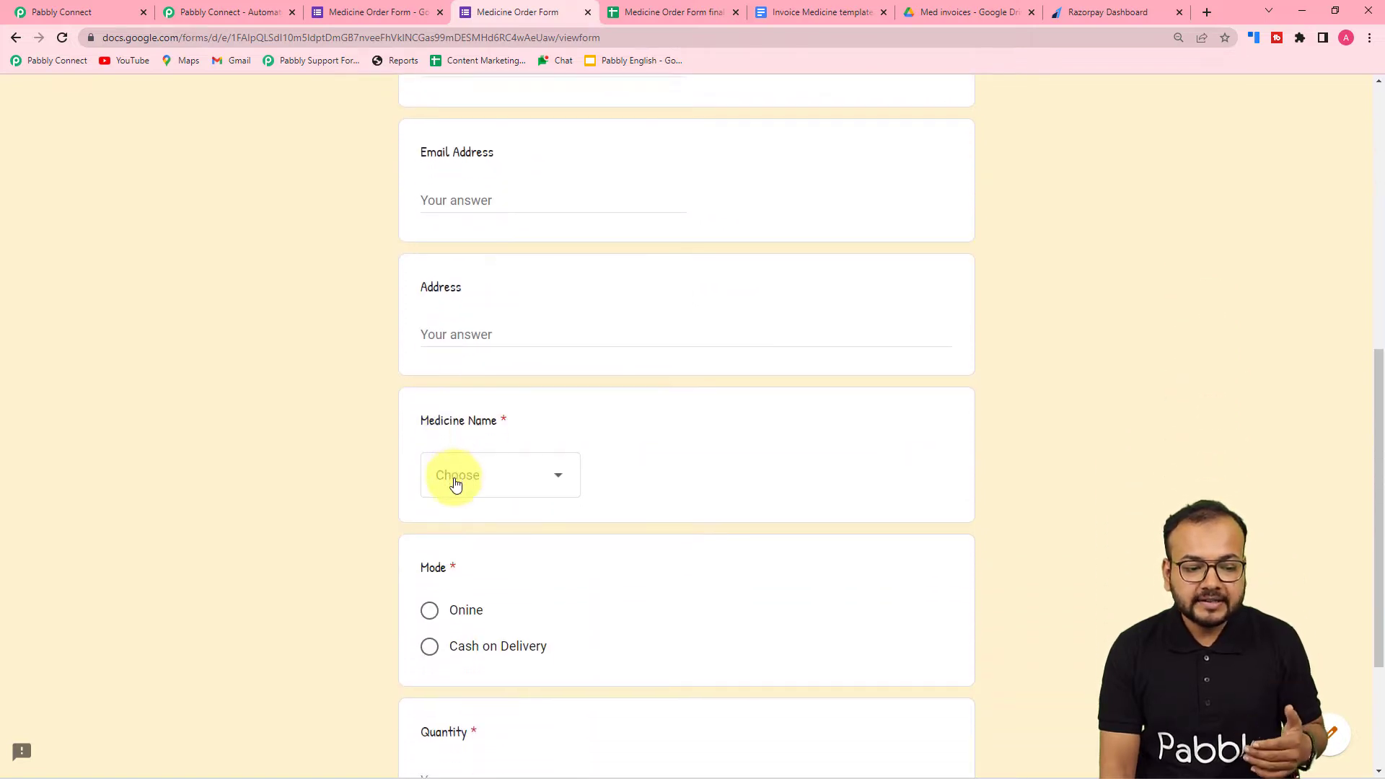
pyautogui.scroll(-2, 455, 482)
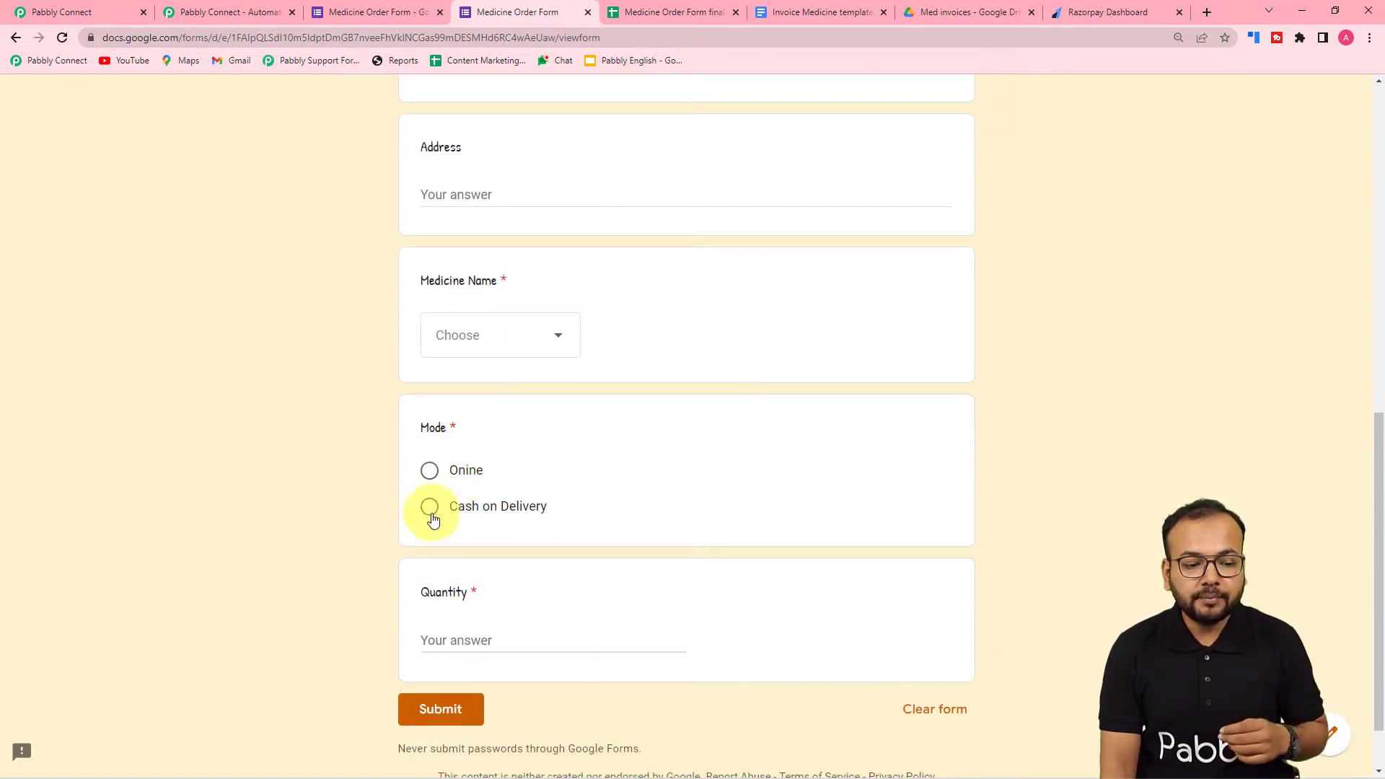
pyautogui.scroll(-1, 433, 552)
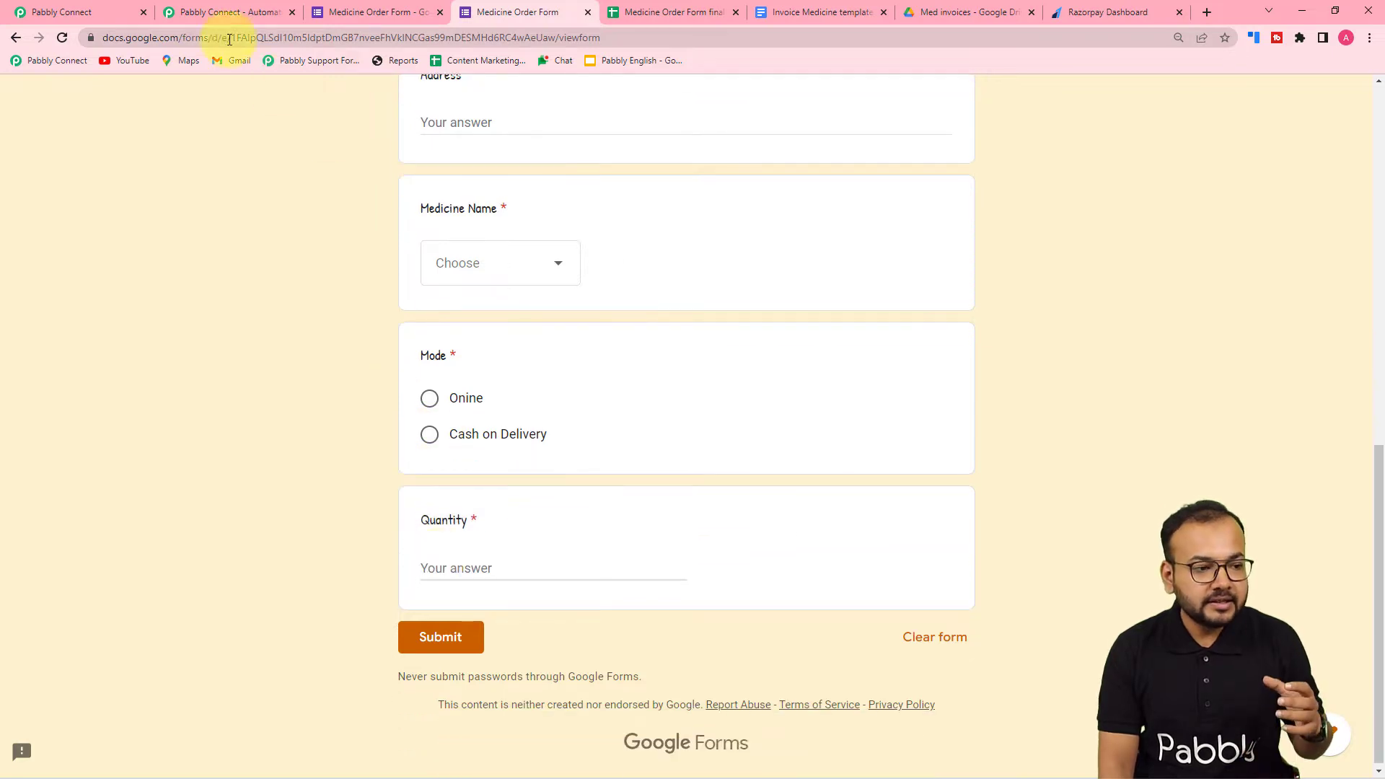
pyautogui.click(118, 14)
pyautogui.scroll(2, 458, 420)
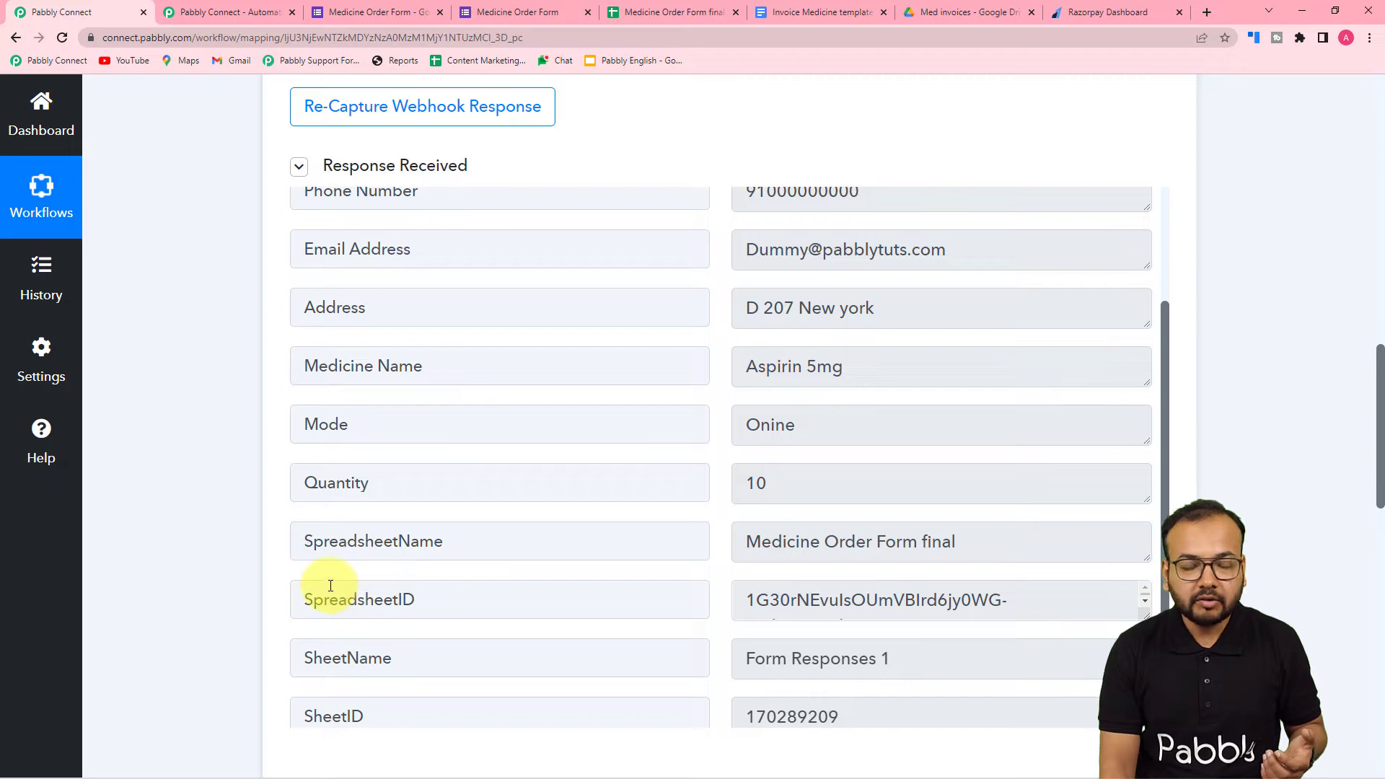
pyautogui.scroll(-3, 241, 532)
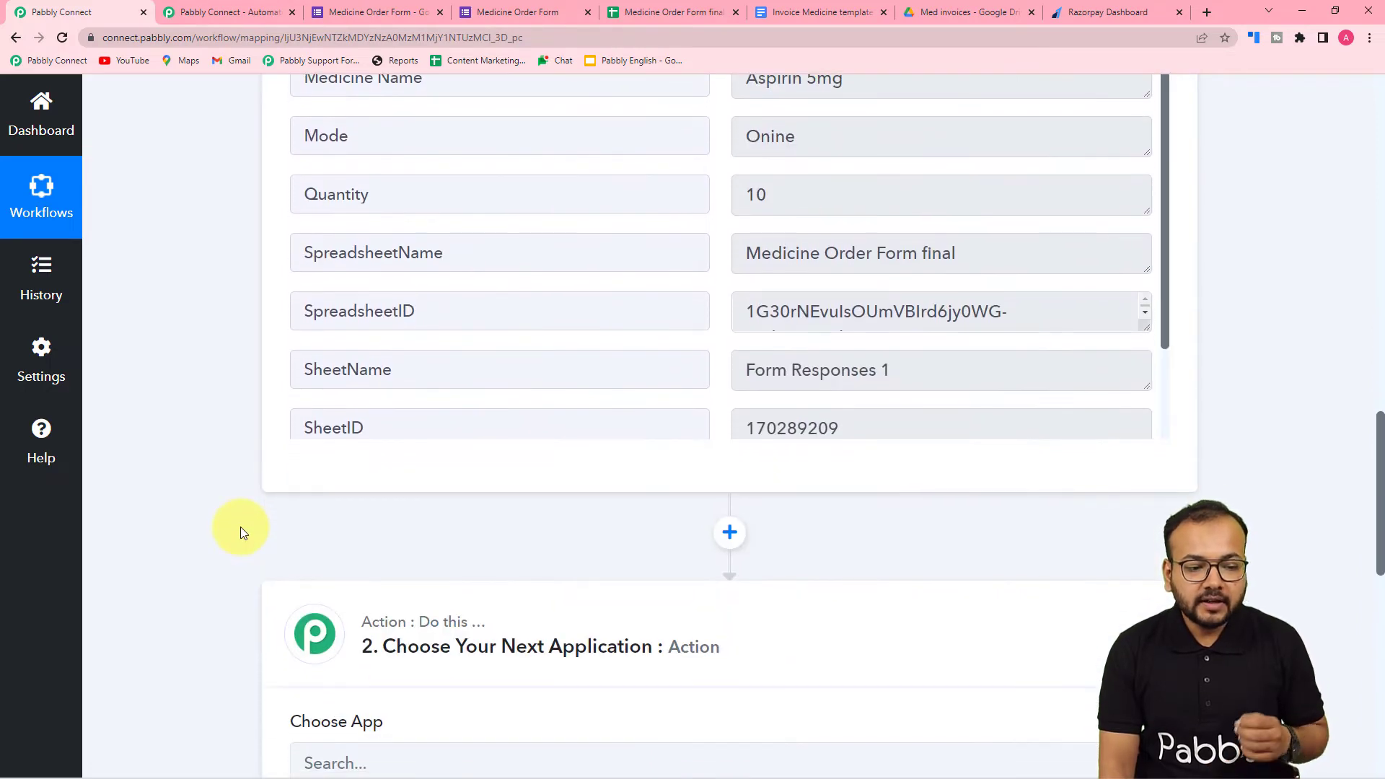
# - Return to the spreadsheet's Initial Setup dialog, submit the webhook configuration and close the dialog
pyautogui.moveTo(378, 765)
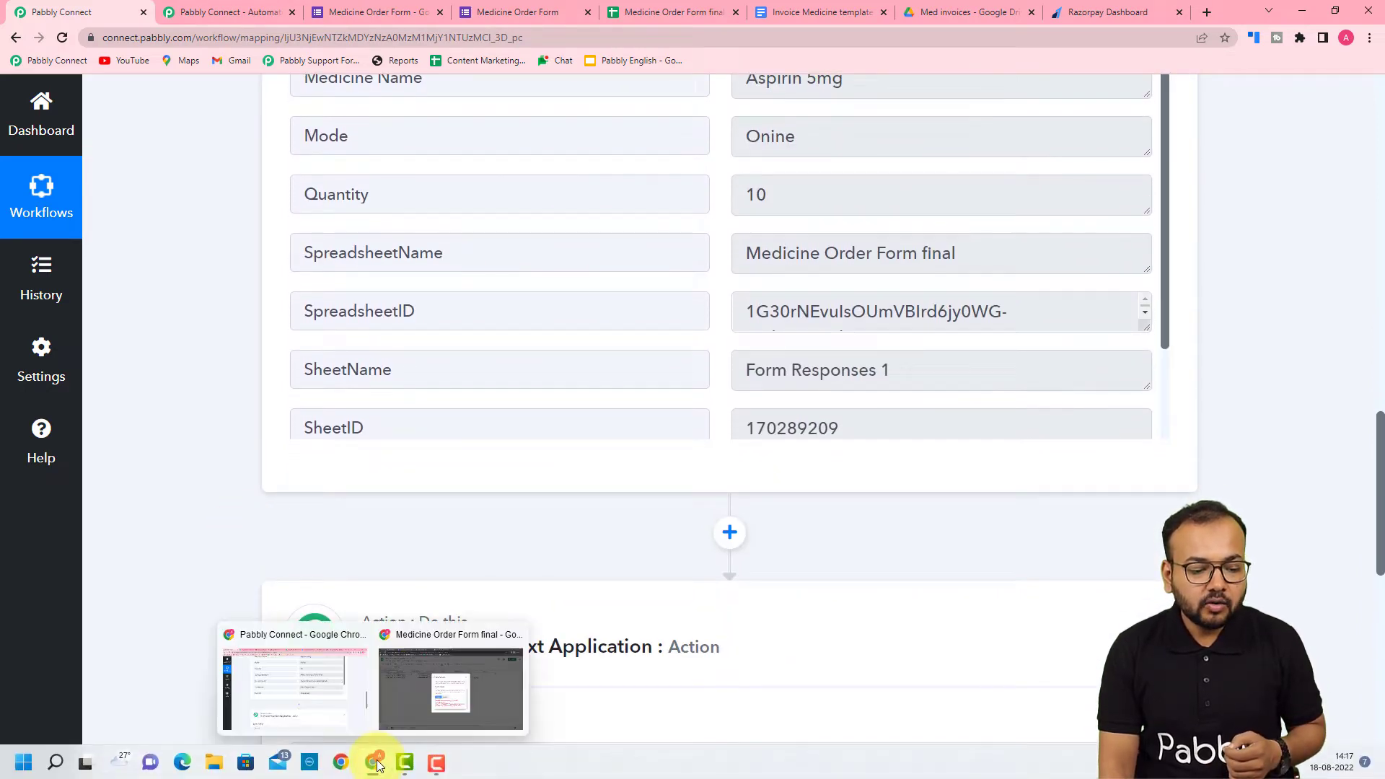
pyautogui.click(418, 675)
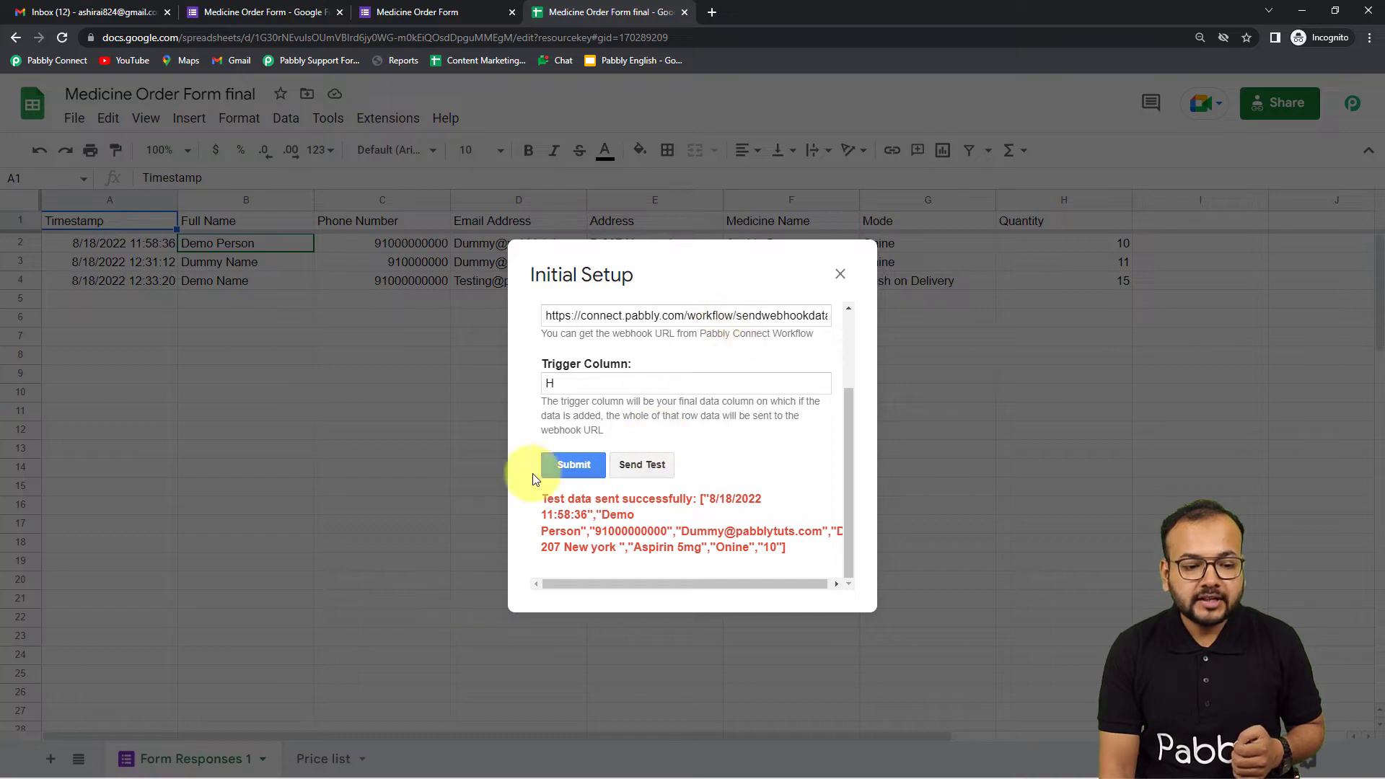
pyautogui.click(567, 465)
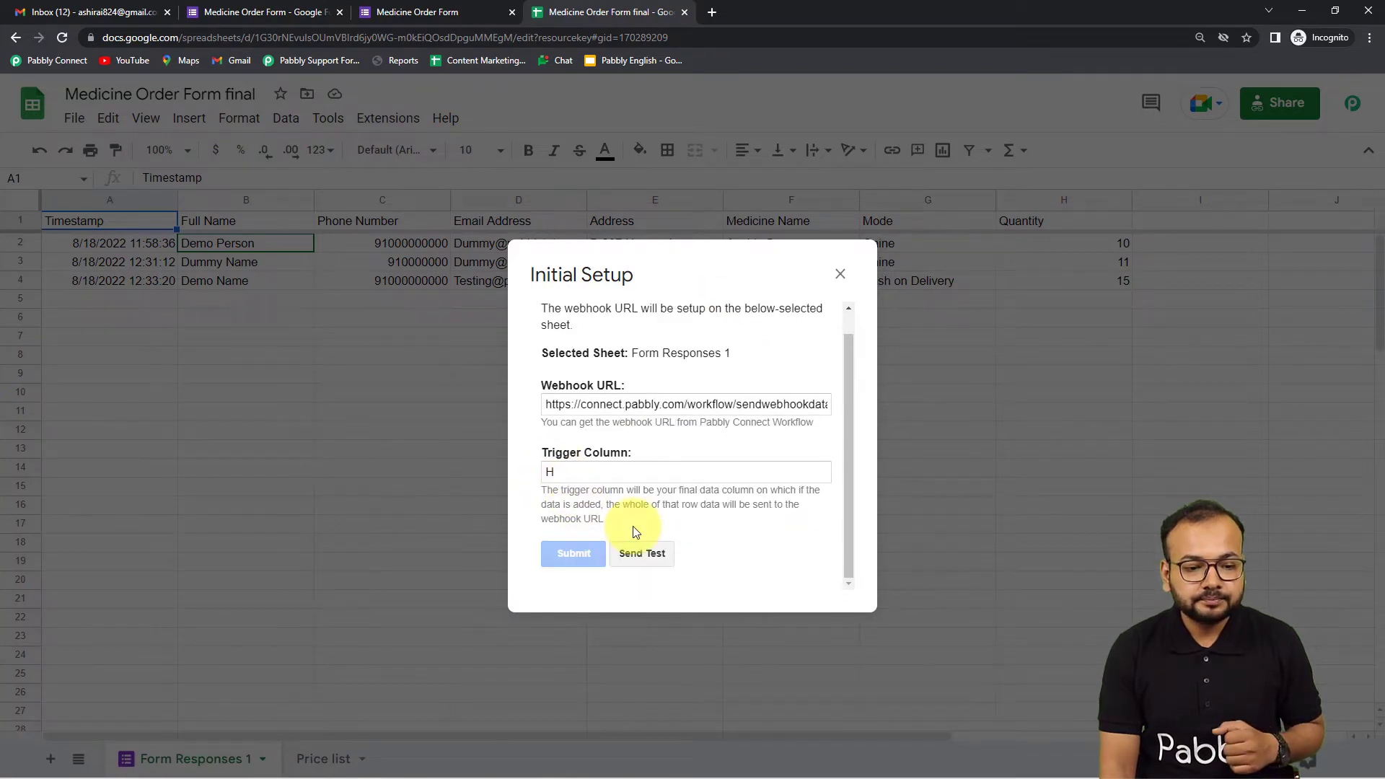
pyautogui.click(840, 275)
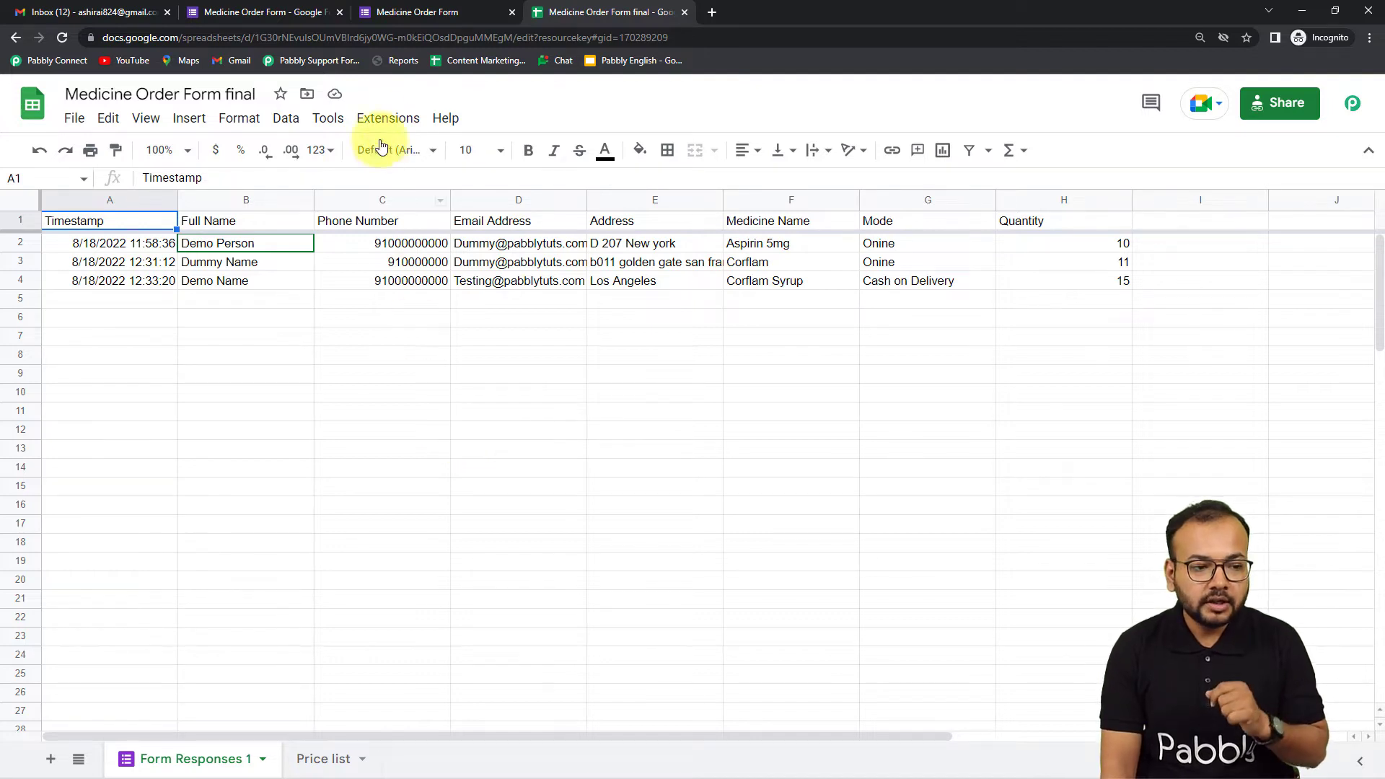
# - Check whether Send On Event is enabled for the Pabbly Connect Webhooks add-on
pyautogui.click(381, 118)
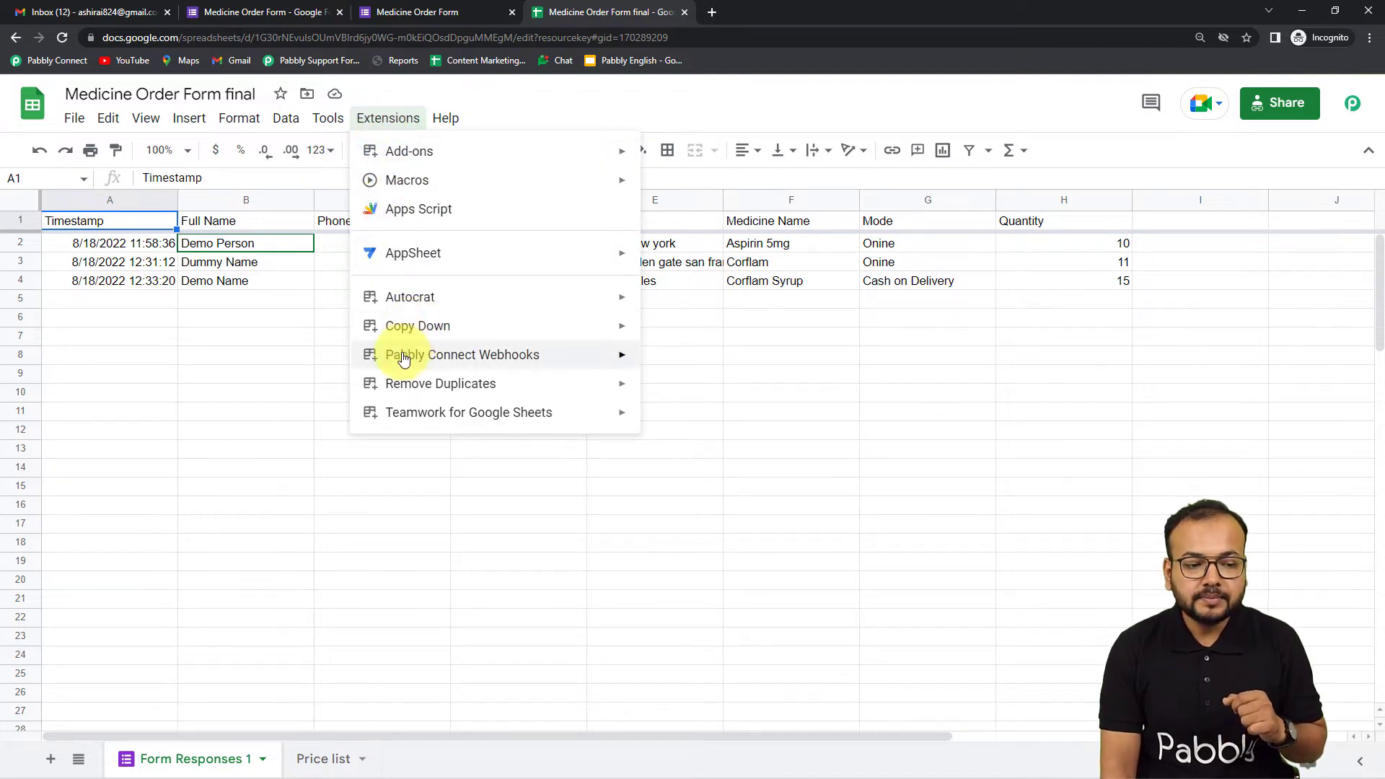
pyautogui.moveTo(404, 358)
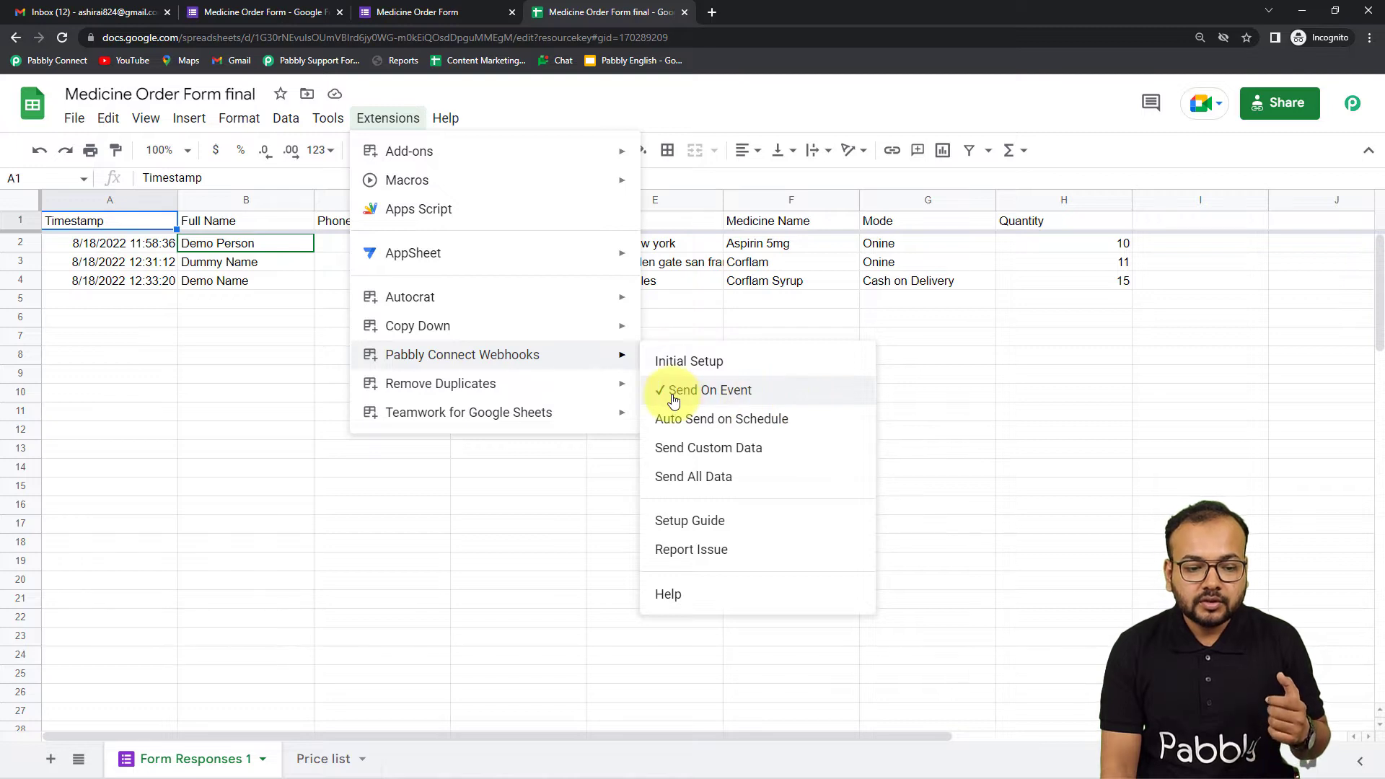
pyautogui.click(941, 396)
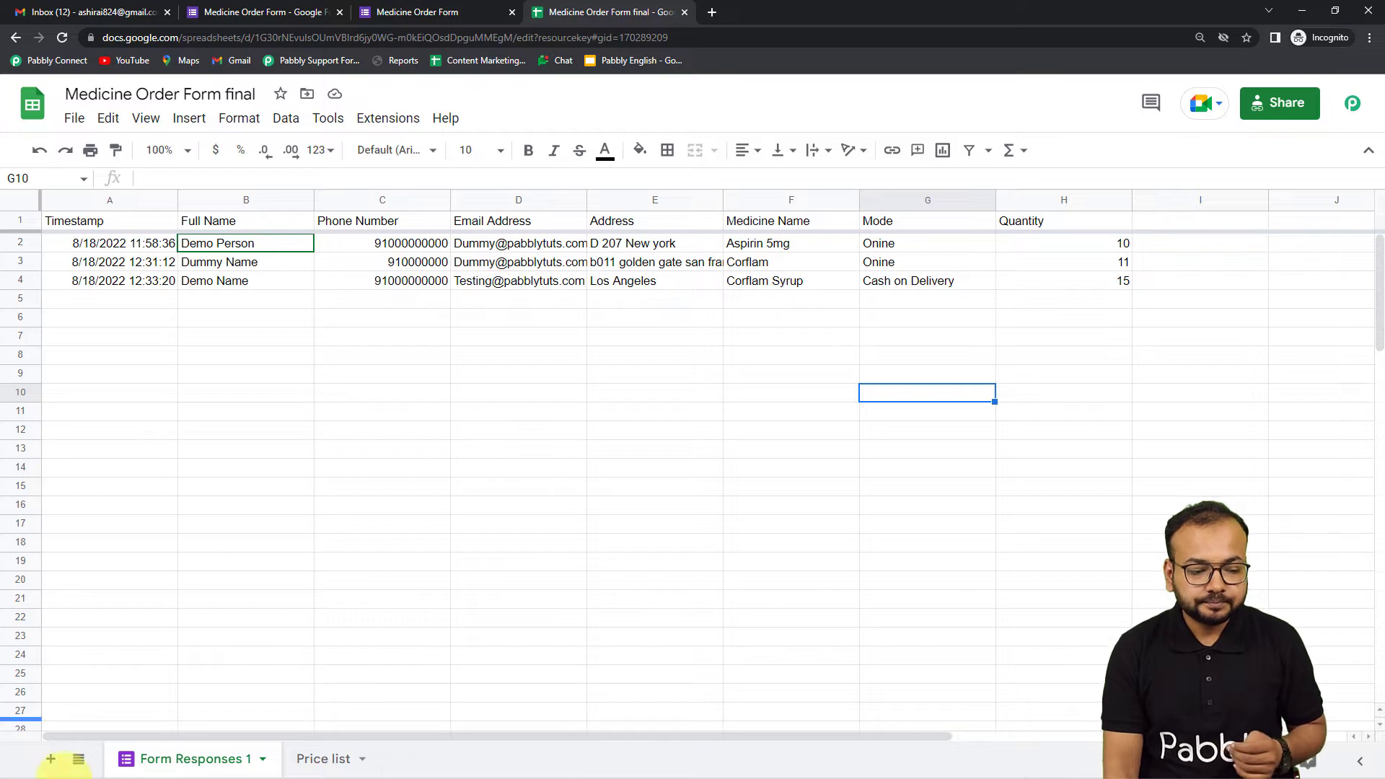
# - Switch to Pabbly Connect and view the app choices for the second workflow step
pyautogui.moveTo(218, 777)
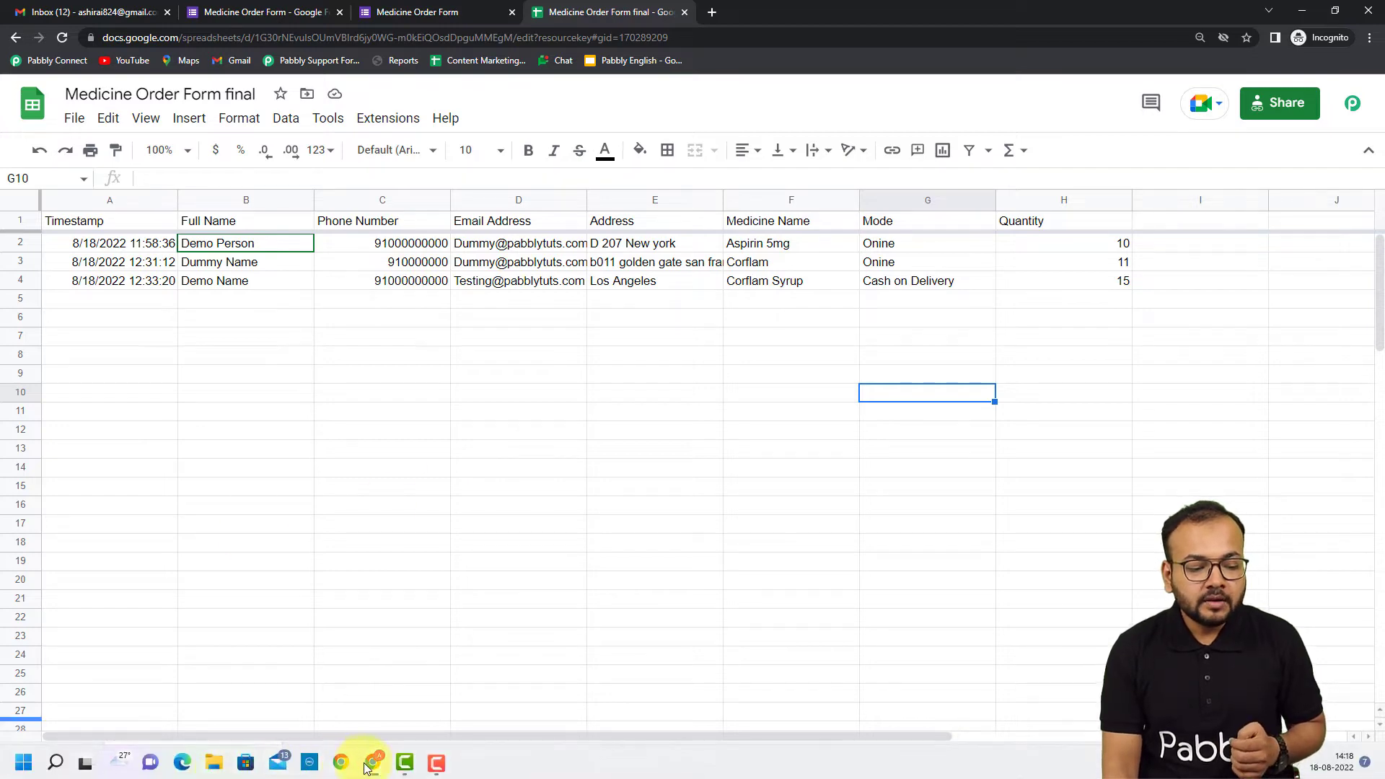
pyautogui.moveTo(339, 763)
pyautogui.click(345, 717)
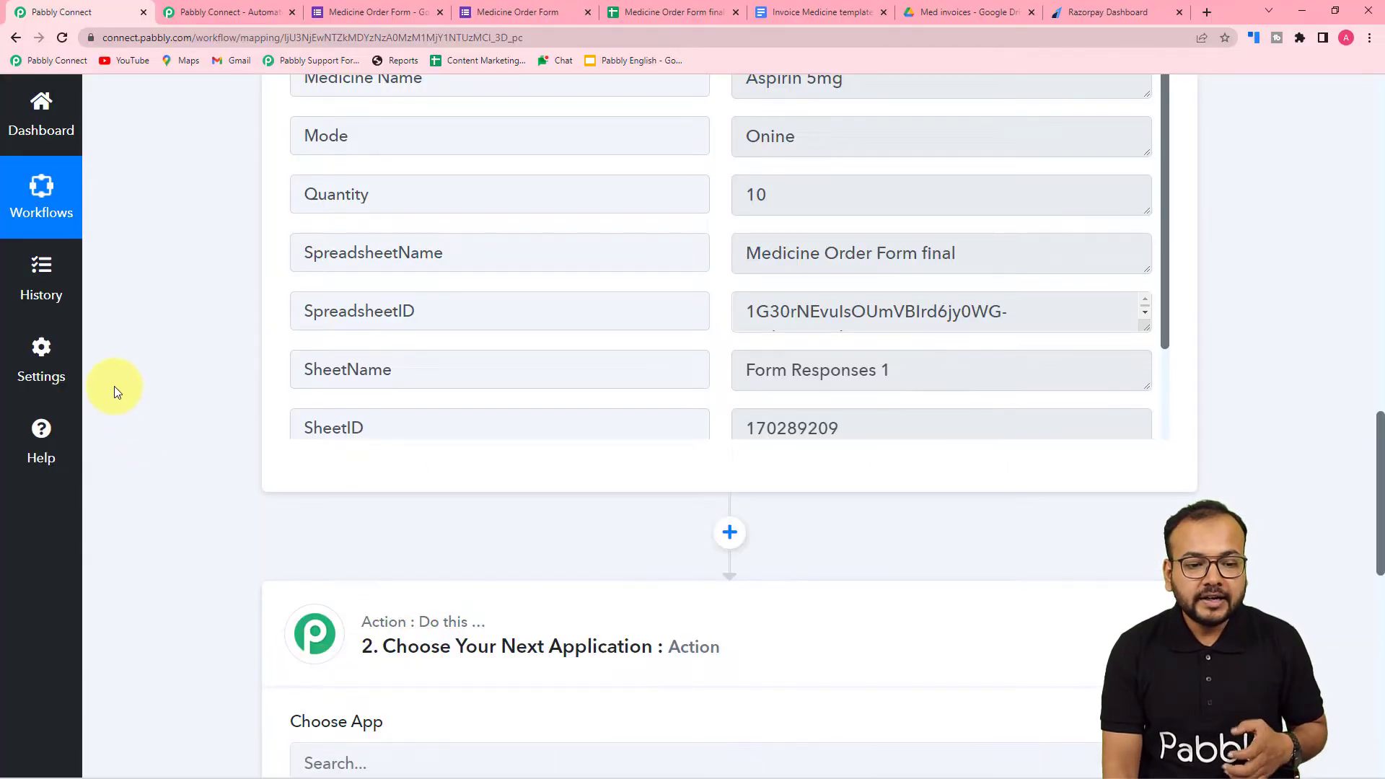
pyautogui.scroll(-3, 114, 387)
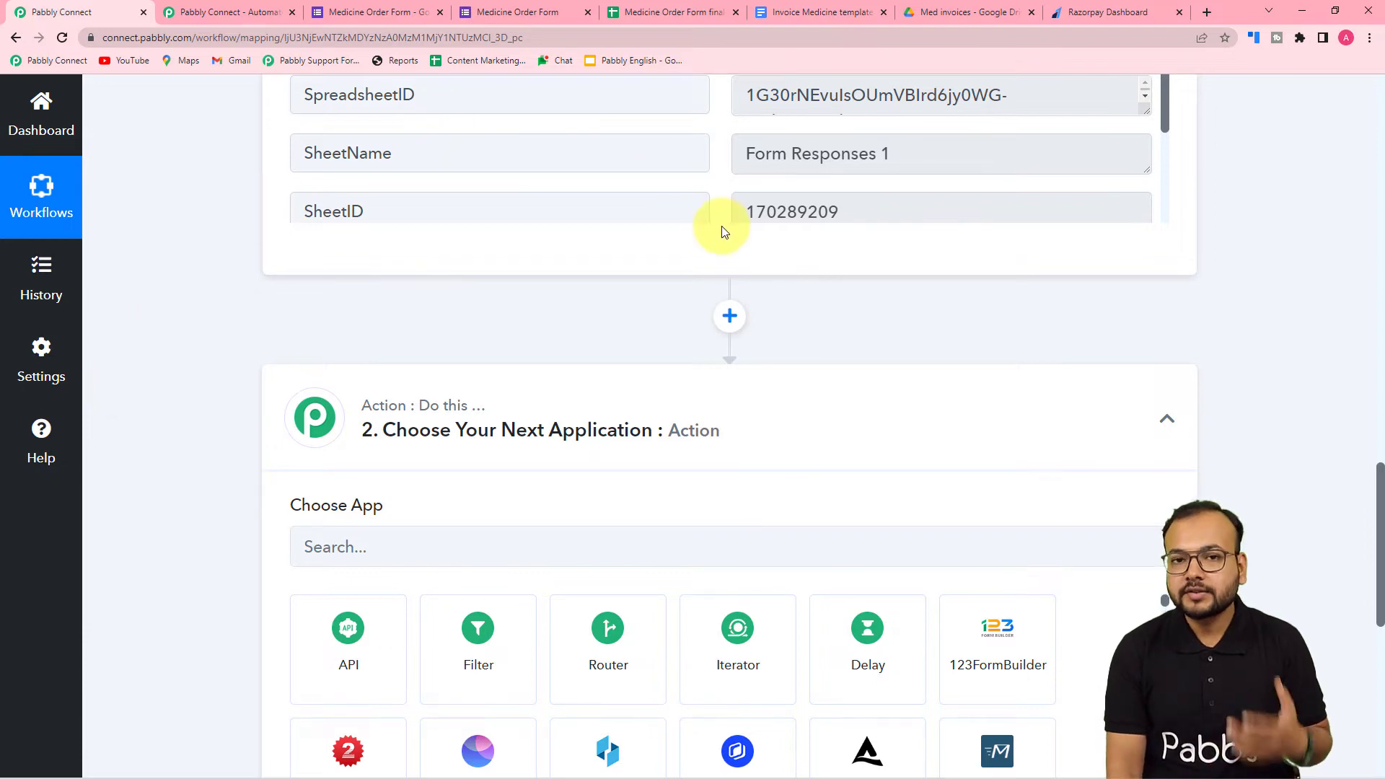
# - Open the Invoice Medicine template in Google Docs and examine its order number, customer, price, total and date placeholders
pyautogui.click(790, 12)
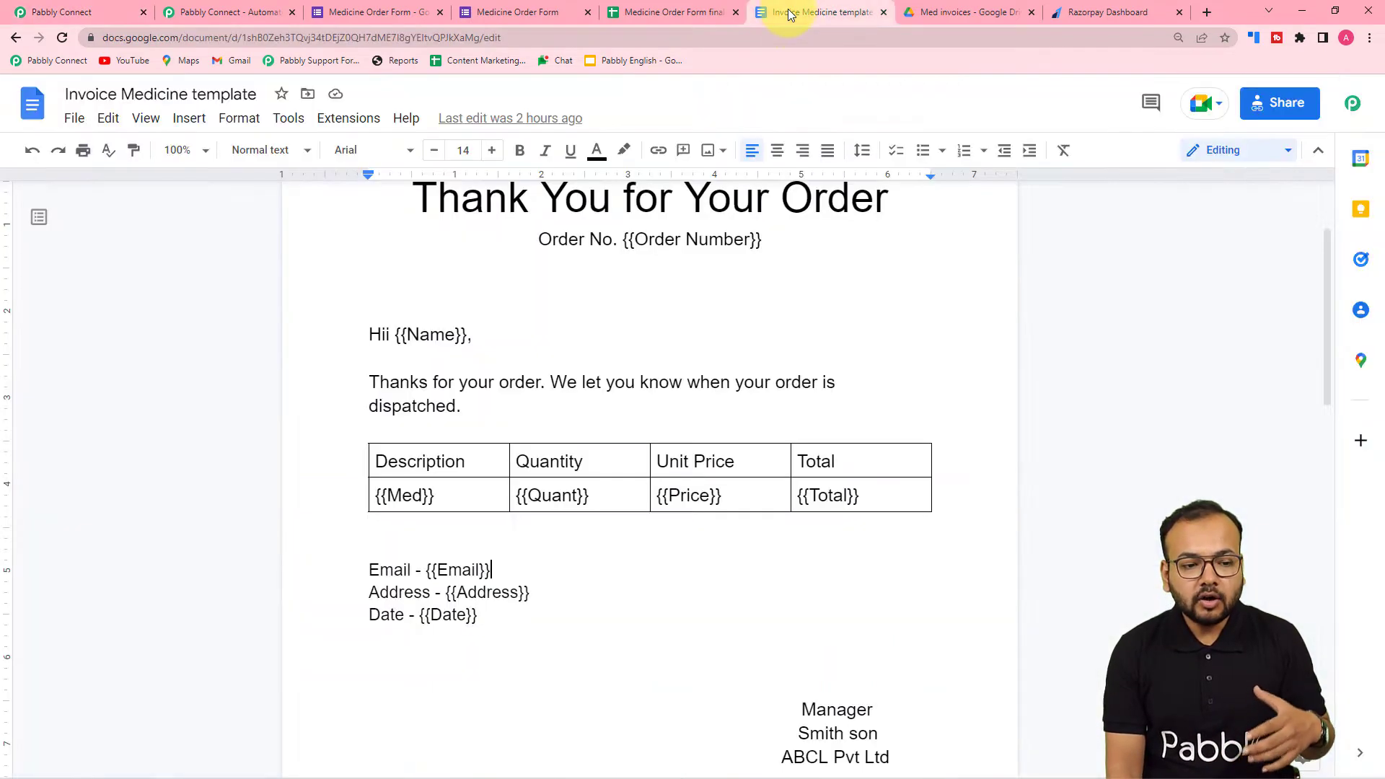
pyautogui.scroll(1, 696, 362)
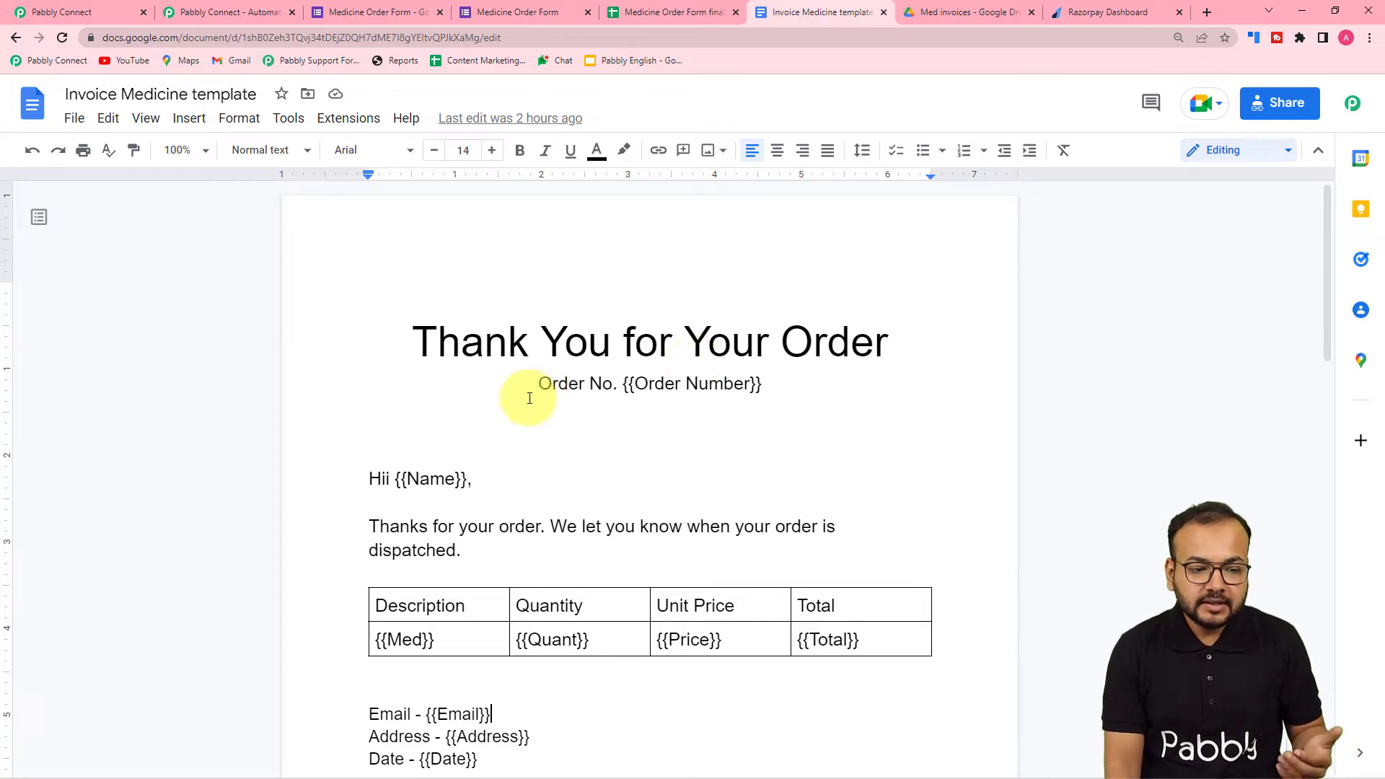
pyautogui.scroll(-2, 530, 398)
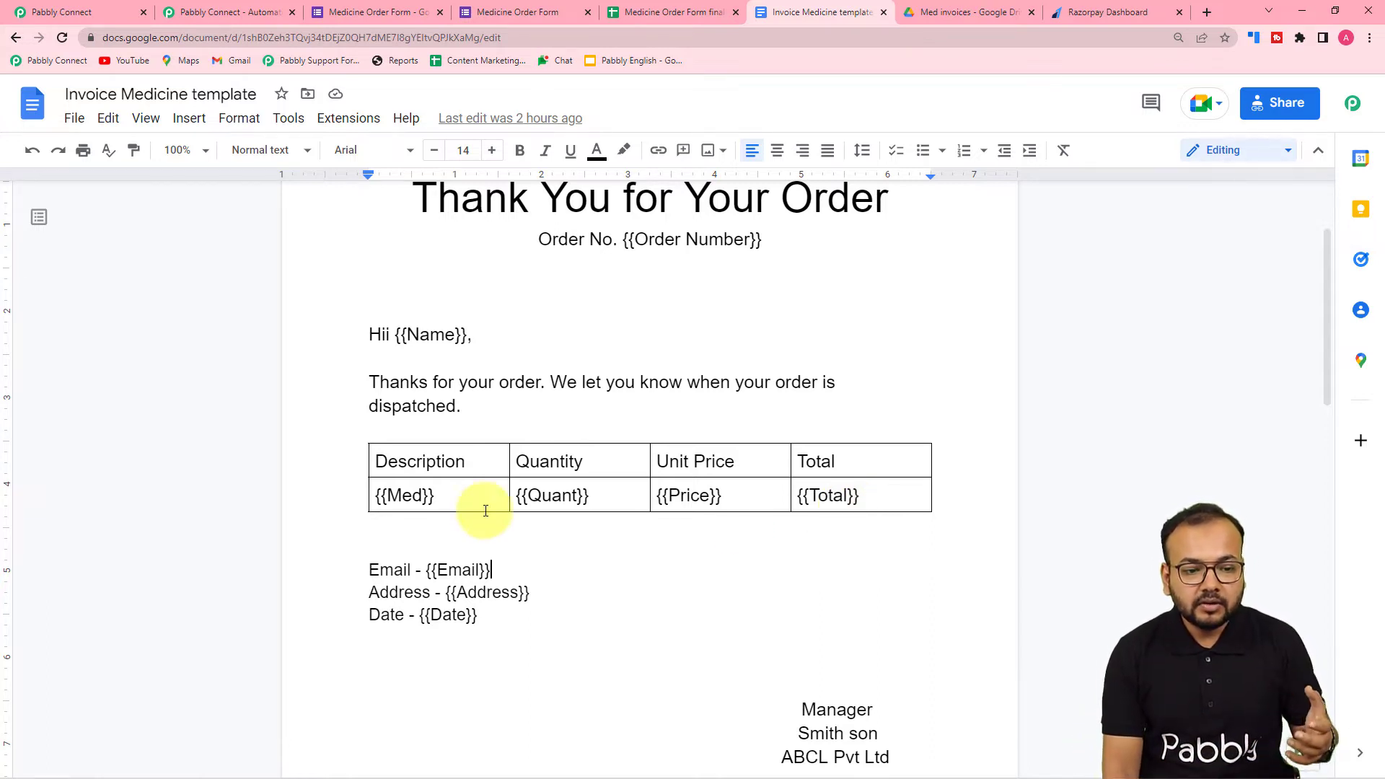
pyautogui.scroll(3, 482, 510)
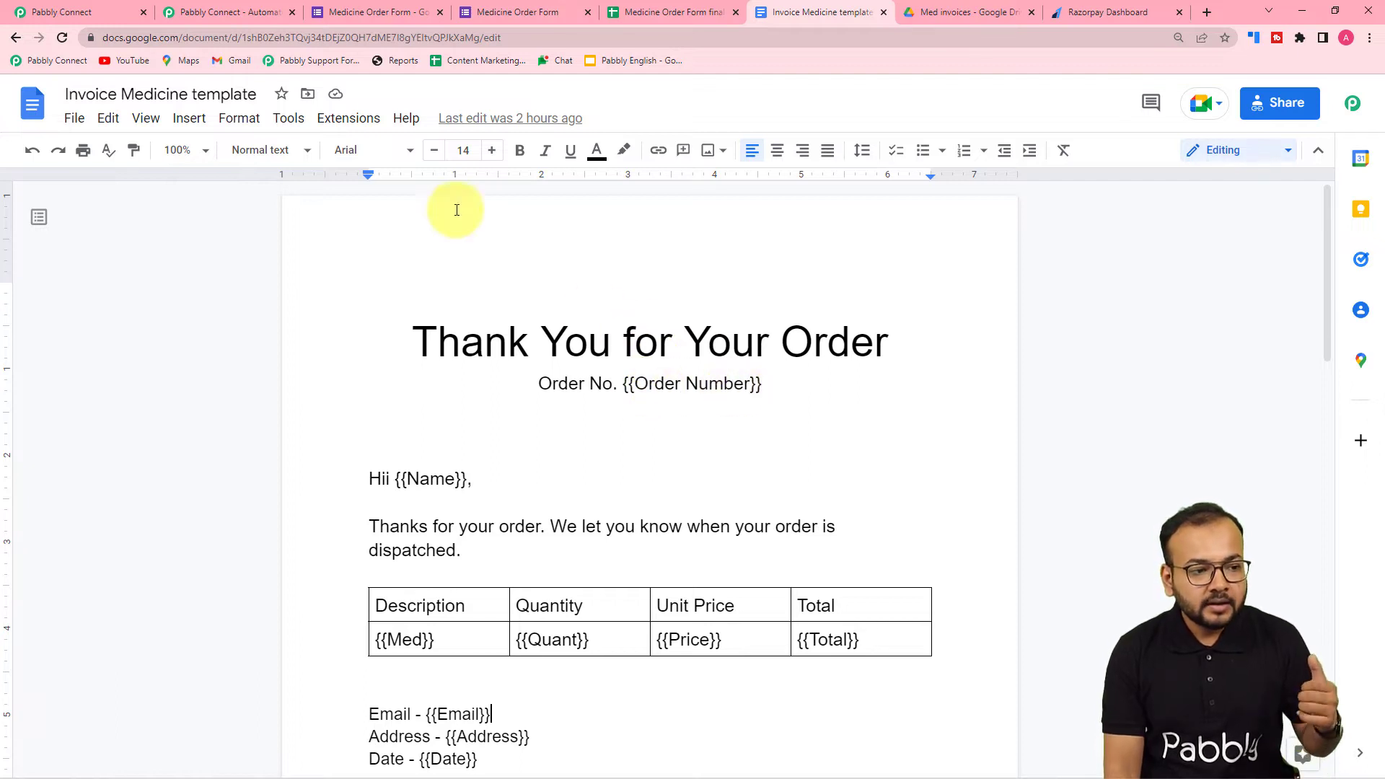
pyautogui.scroll(-2, 340, 310)
pyautogui.scroll(-1, 342, 314)
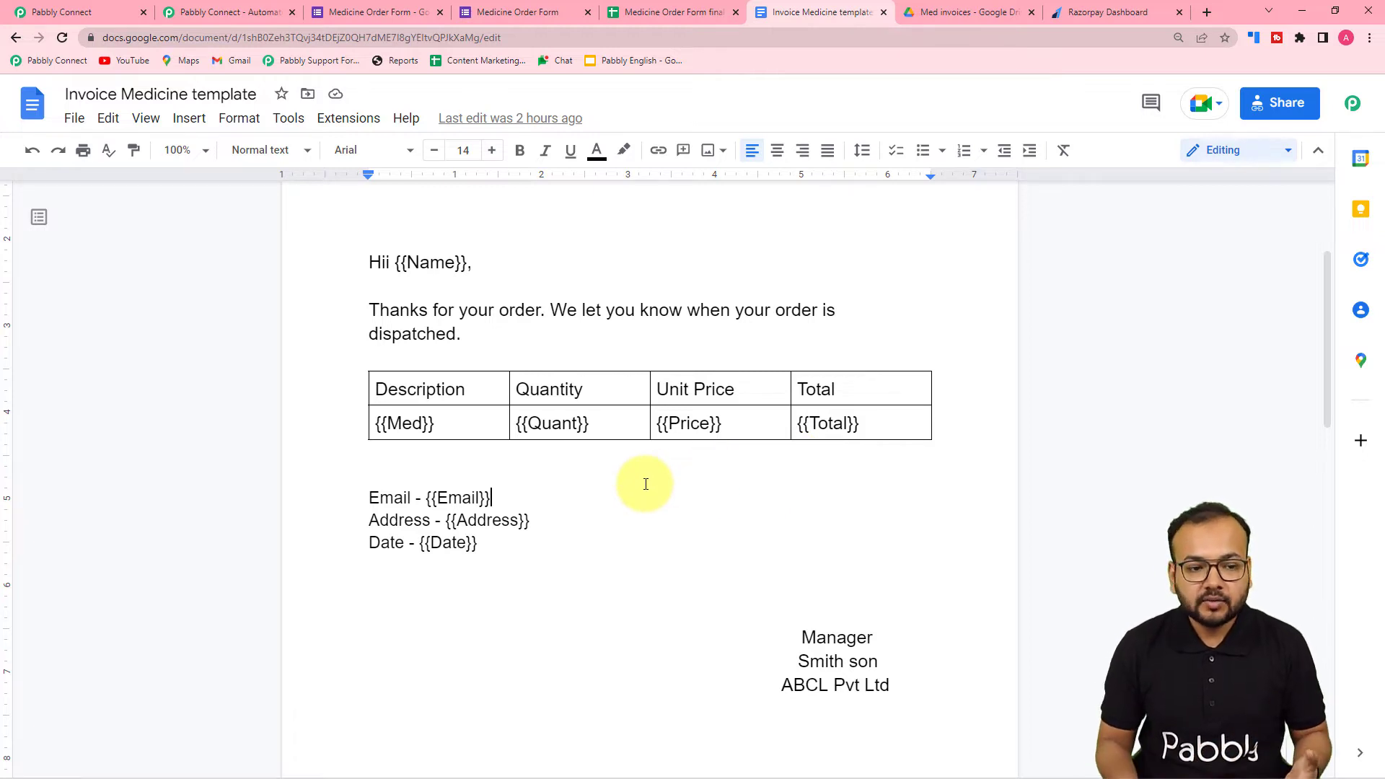
pyautogui.scroll(2, 665, 244)
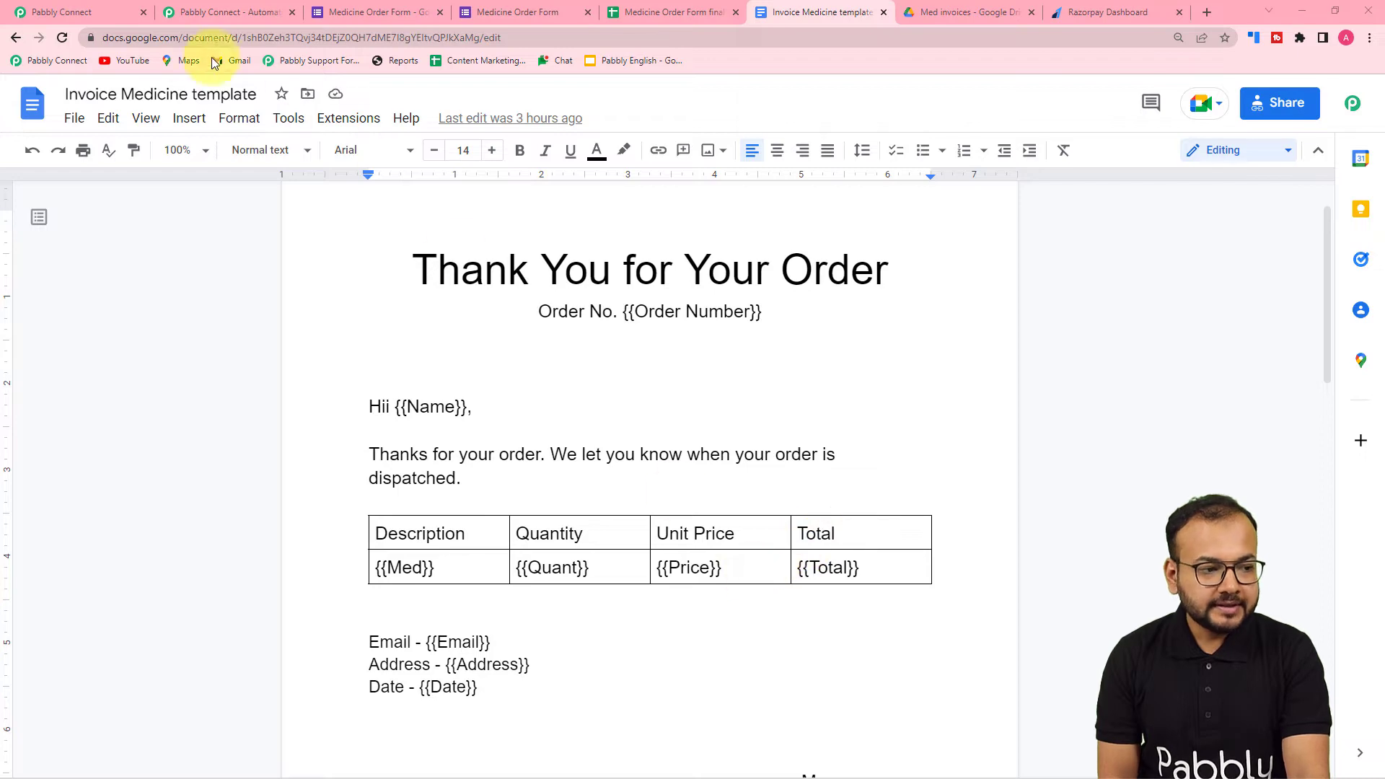
# - Return to Pabbly Connect and examine which invoice details the captured webhook response contains
pyautogui.click(97, 18)
pyautogui.scroll(5, 178, 198)
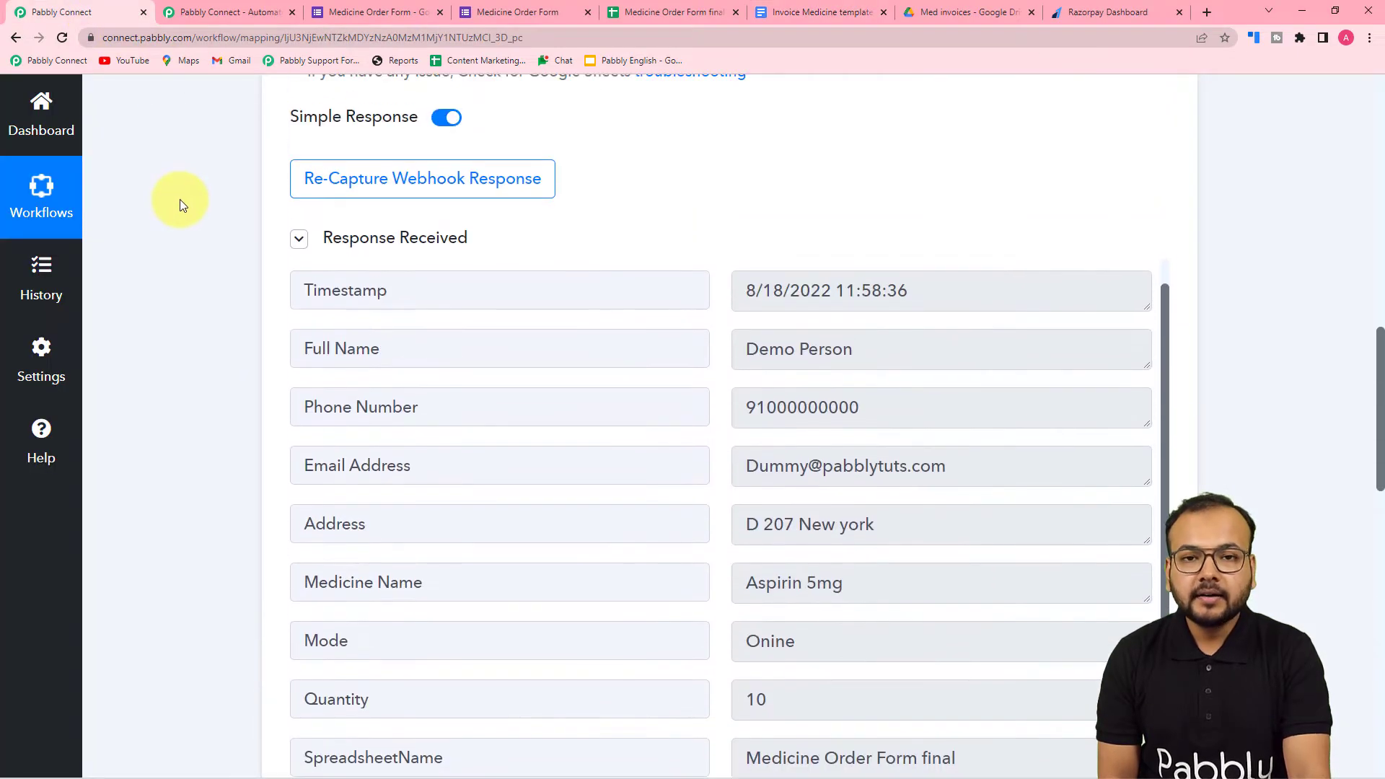
pyautogui.scroll(4, 182, 199)
pyautogui.scroll(-6, 189, 194)
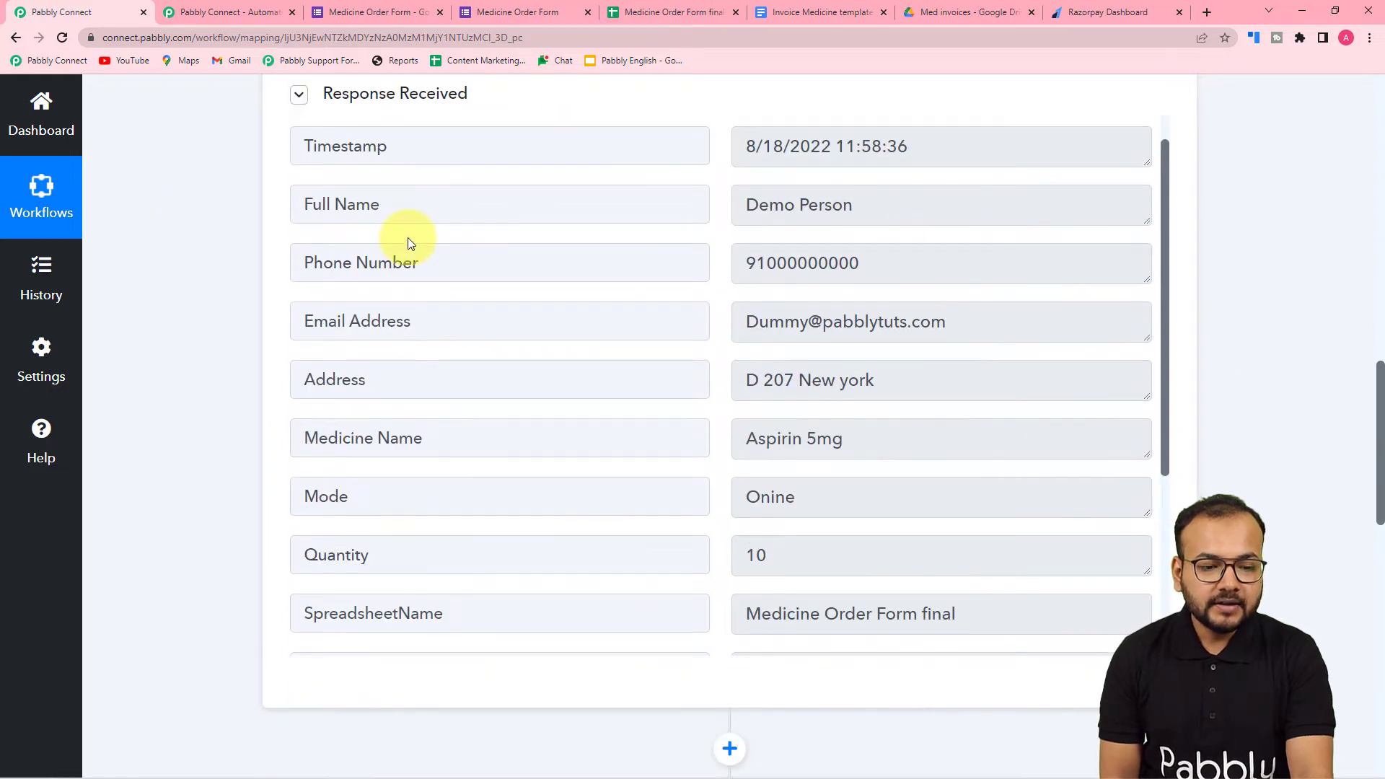
pyautogui.scroll(-3, 405, 241)
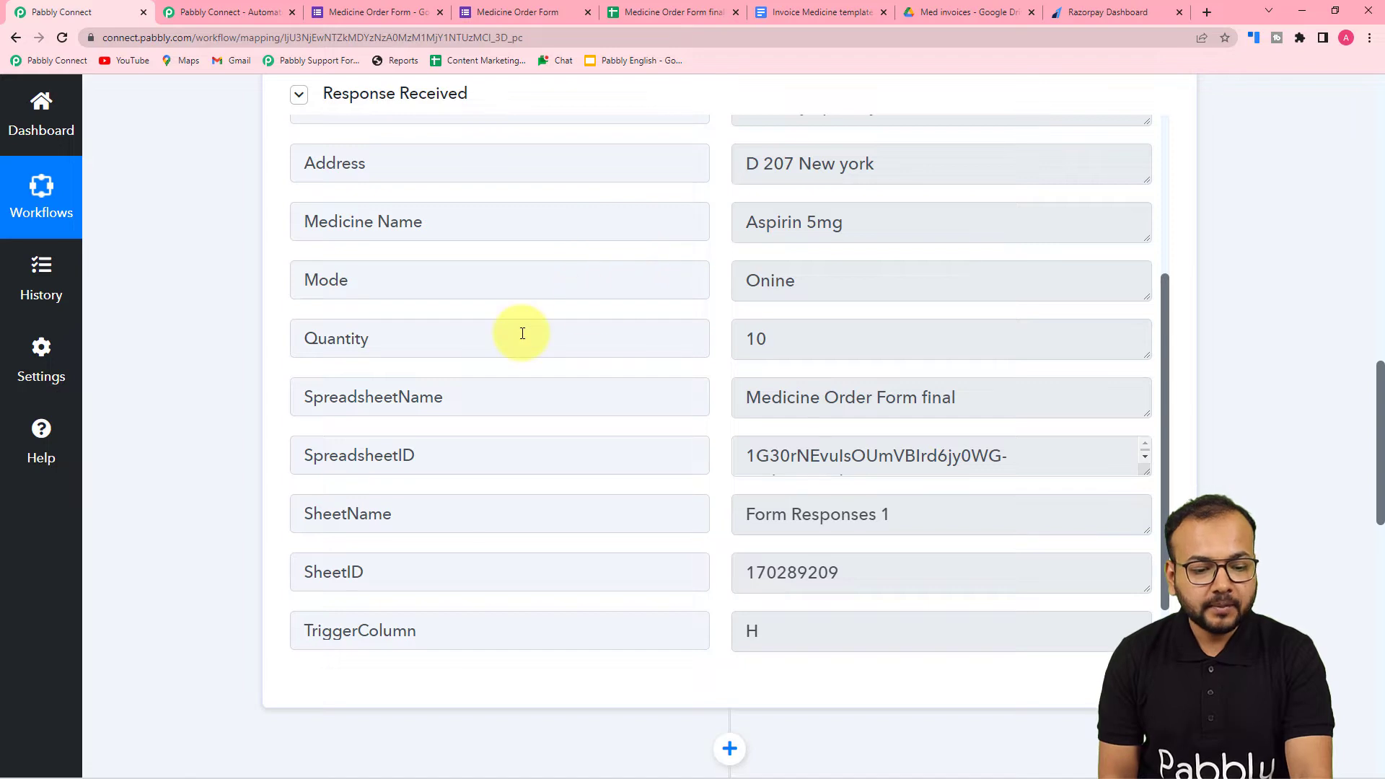
pyautogui.scroll(-1, 522, 333)
pyautogui.scroll(5, 522, 333)
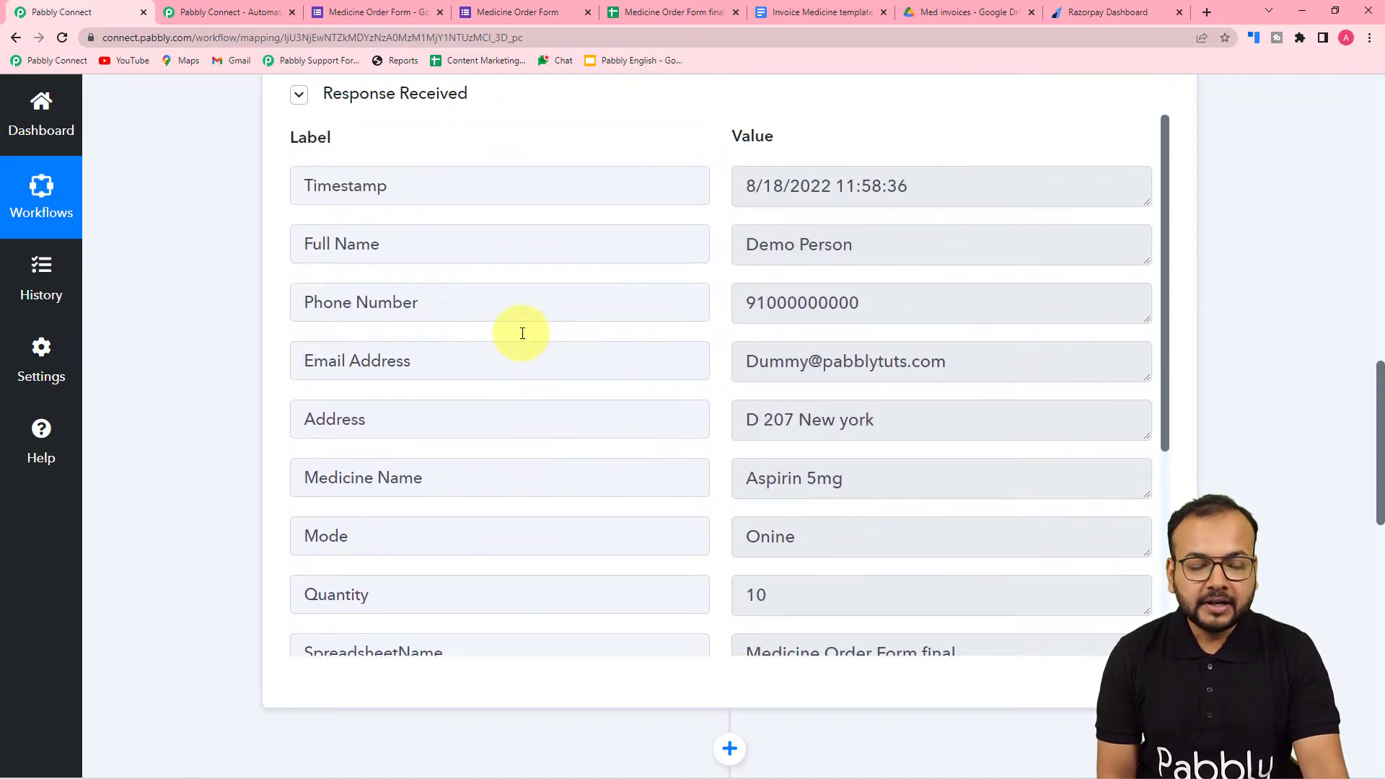
# - Check the medicine prices on the spreadsheet's Price list sheet, and return to the workflow's second action step
pyautogui.click(646, 11)
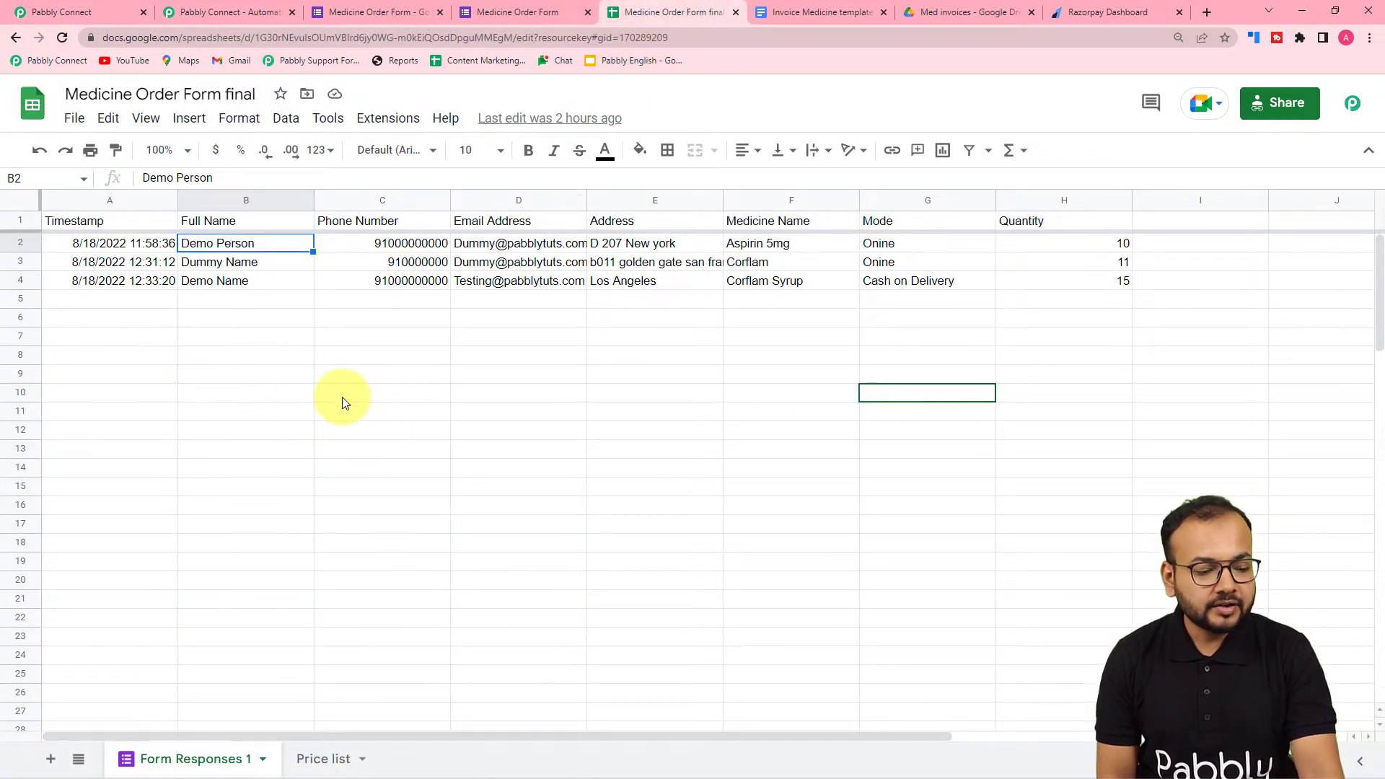
pyautogui.click(339, 763)
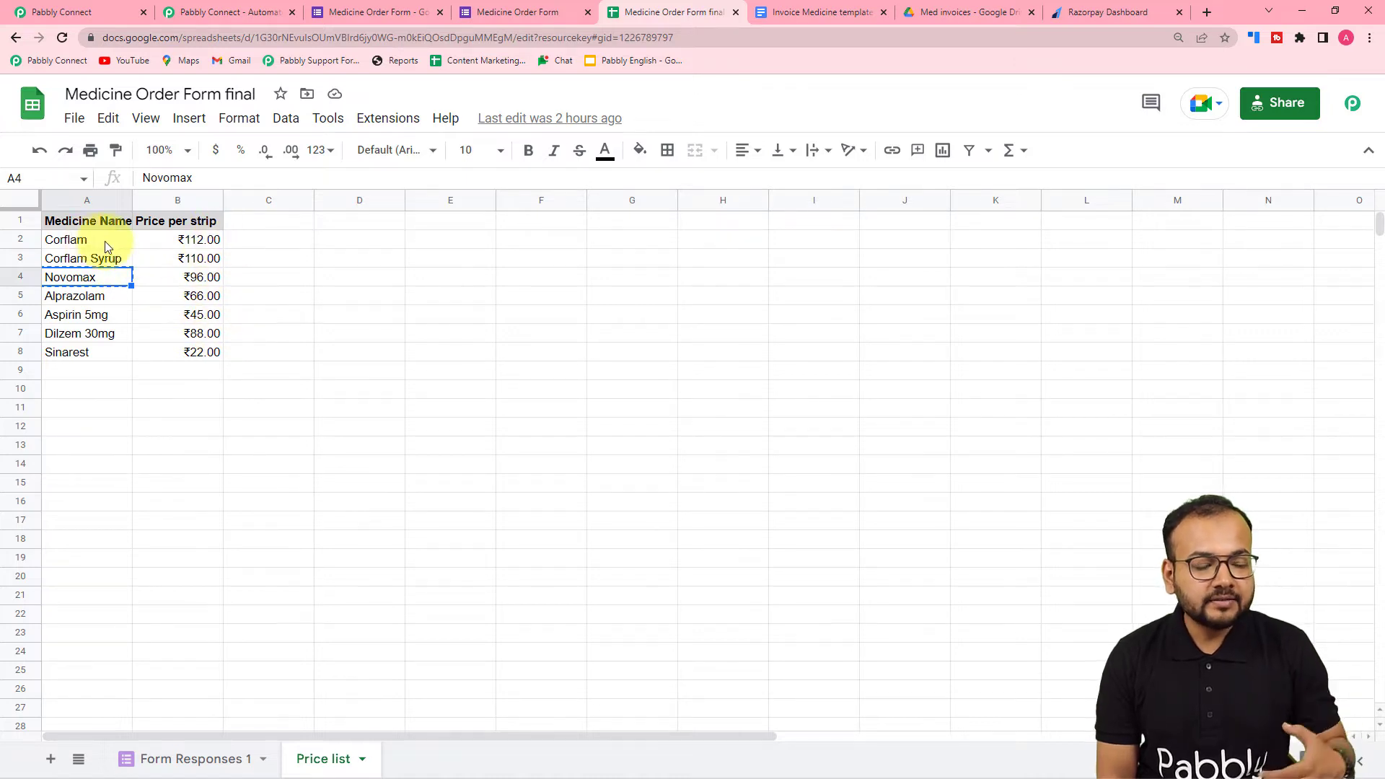
pyautogui.click(124, 7)
pyautogui.scroll(-10, 141, 331)
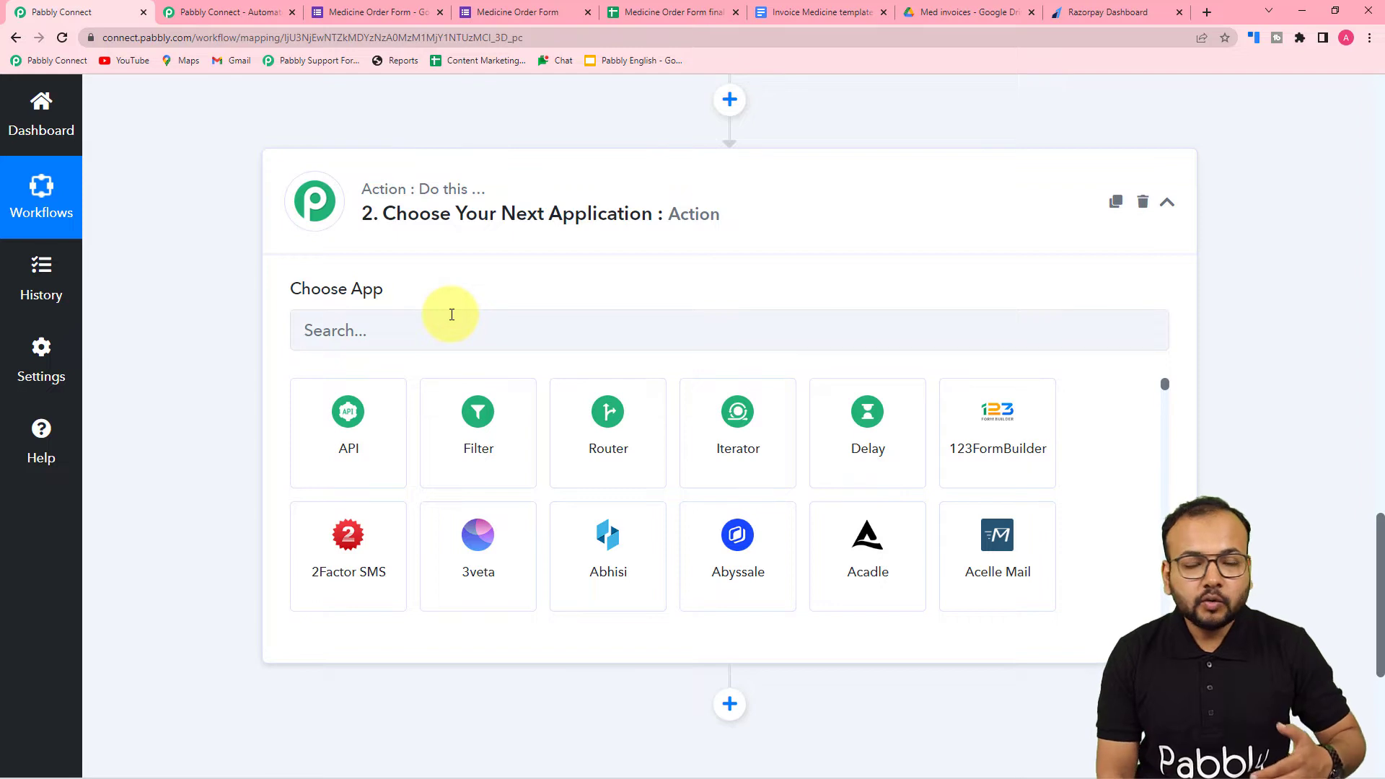
pyautogui.scroll(4, 451, 315)
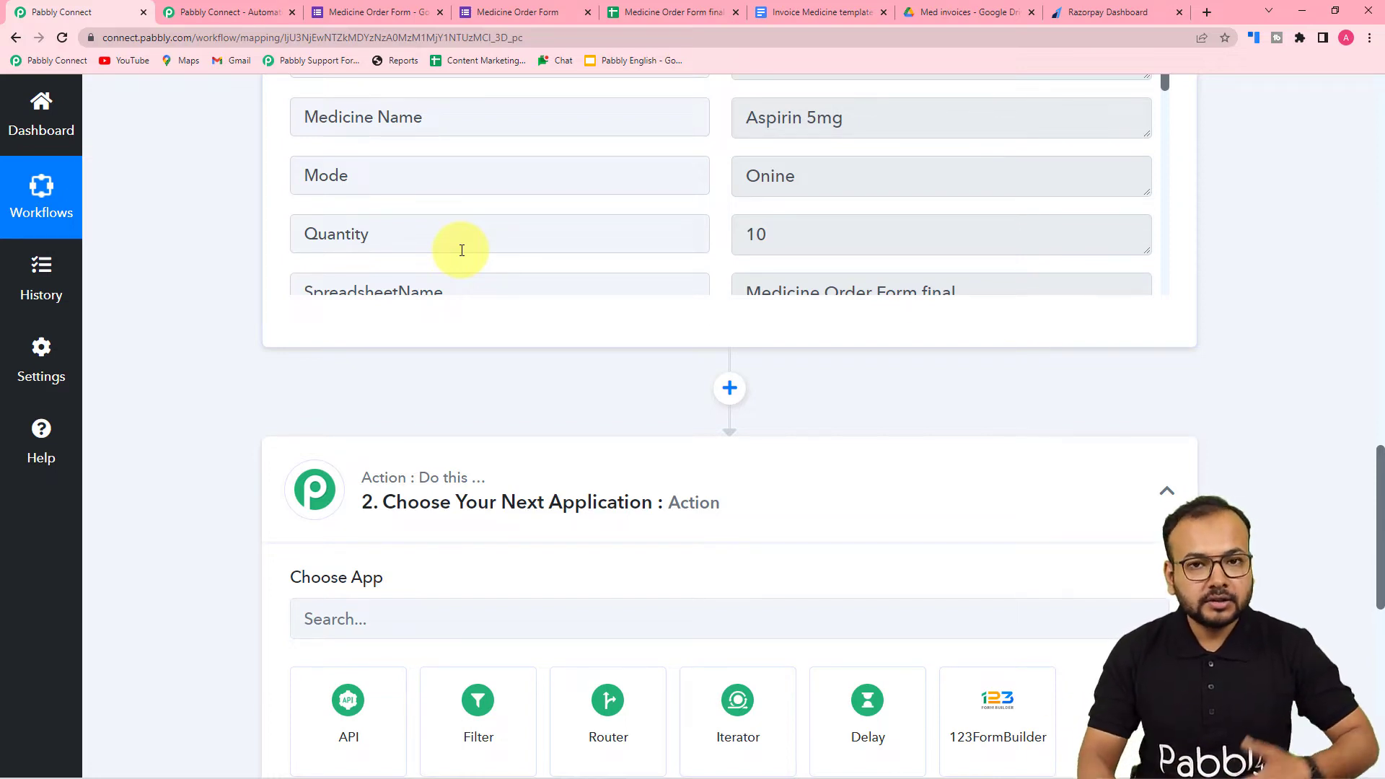
# - Choose the Lookup Table app for the workflow's second action step
pyautogui.scroll(-3, 462, 250)
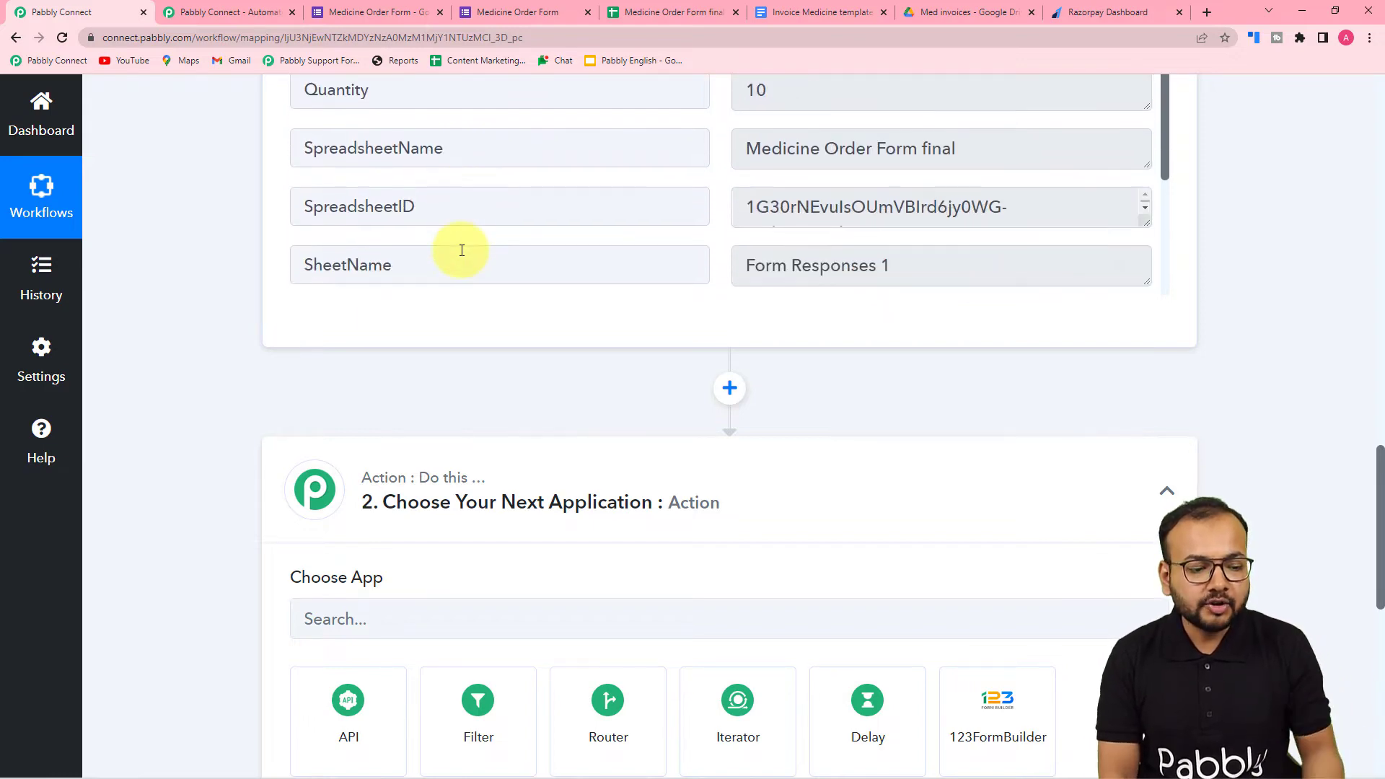
pyautogui.scroll(-3, 158, 303)
pyautogui.scroll(-2, 157, 303)
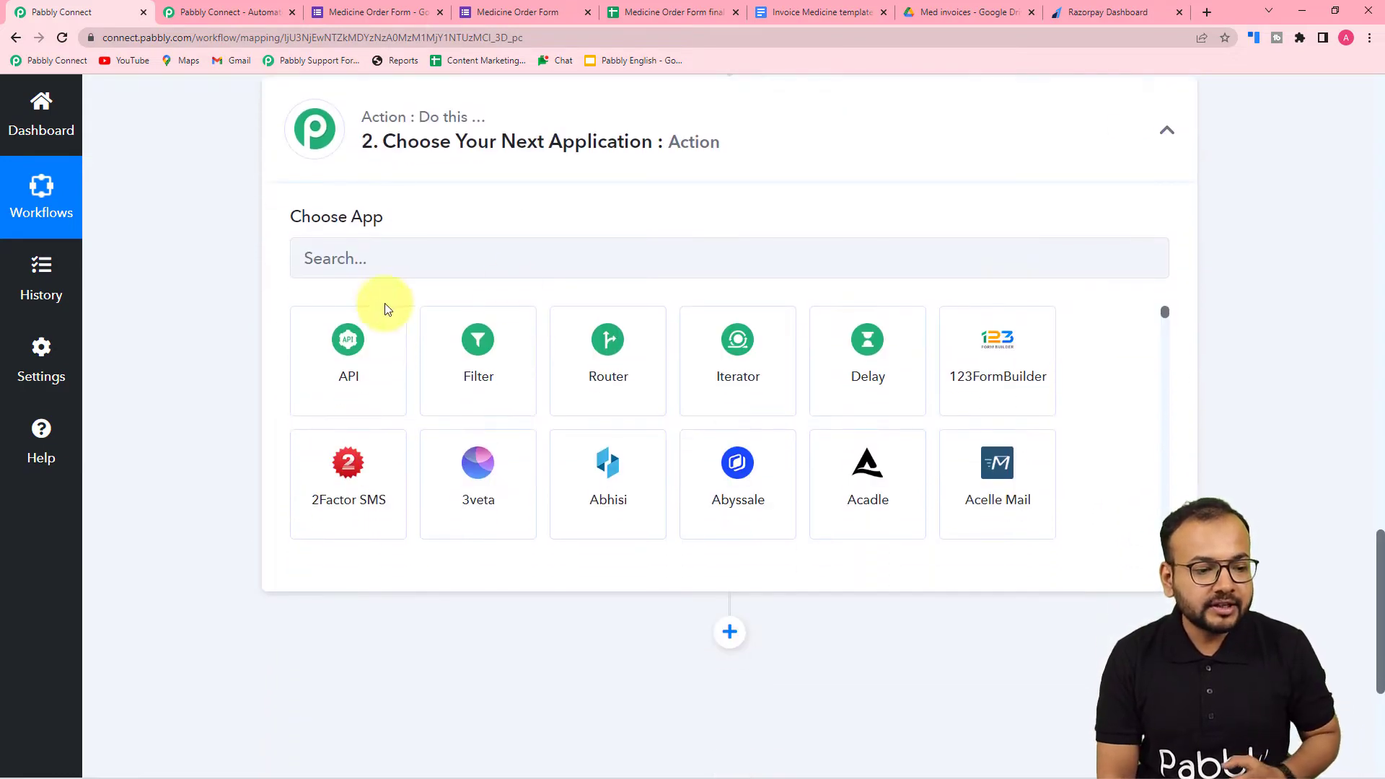
pyautogui.click(510, 262)
pyautogui.write('loo')
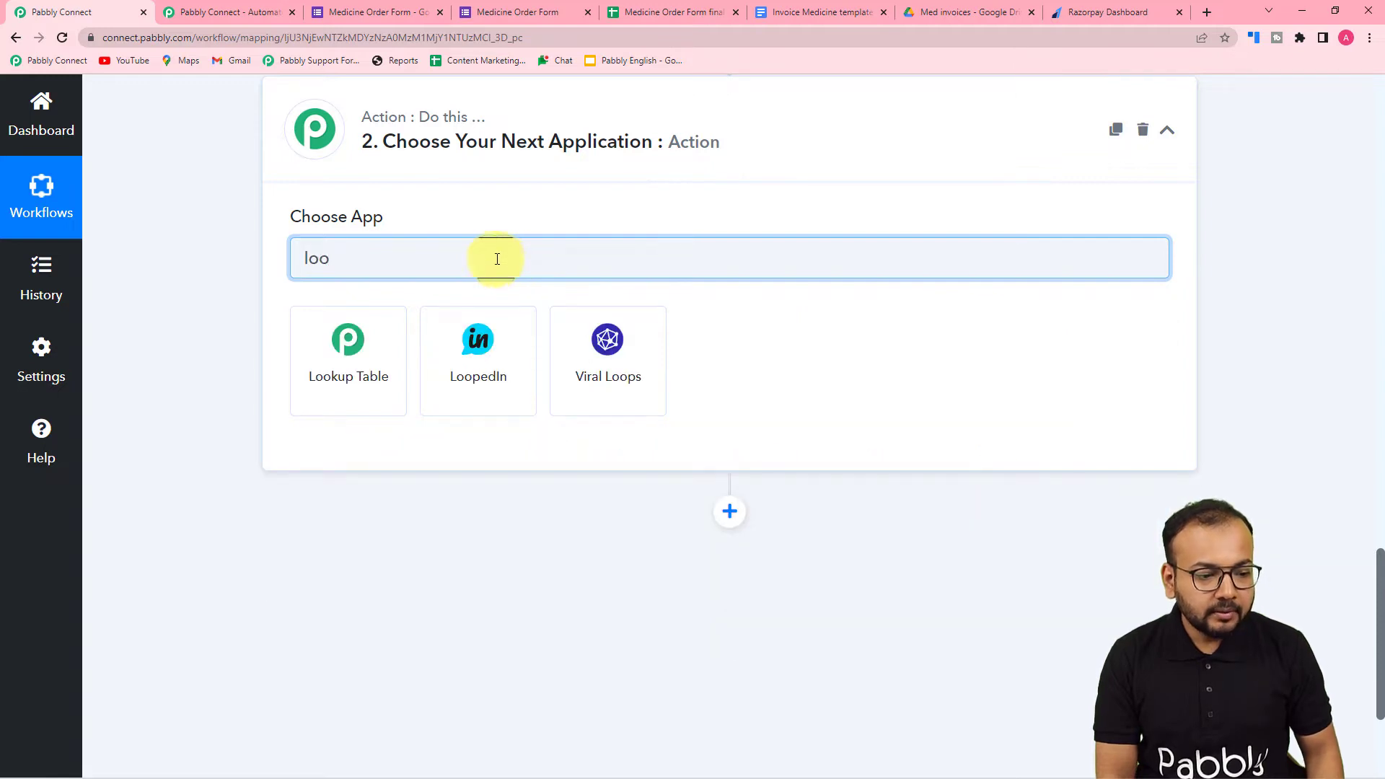
pyautogui.click(365, 369)
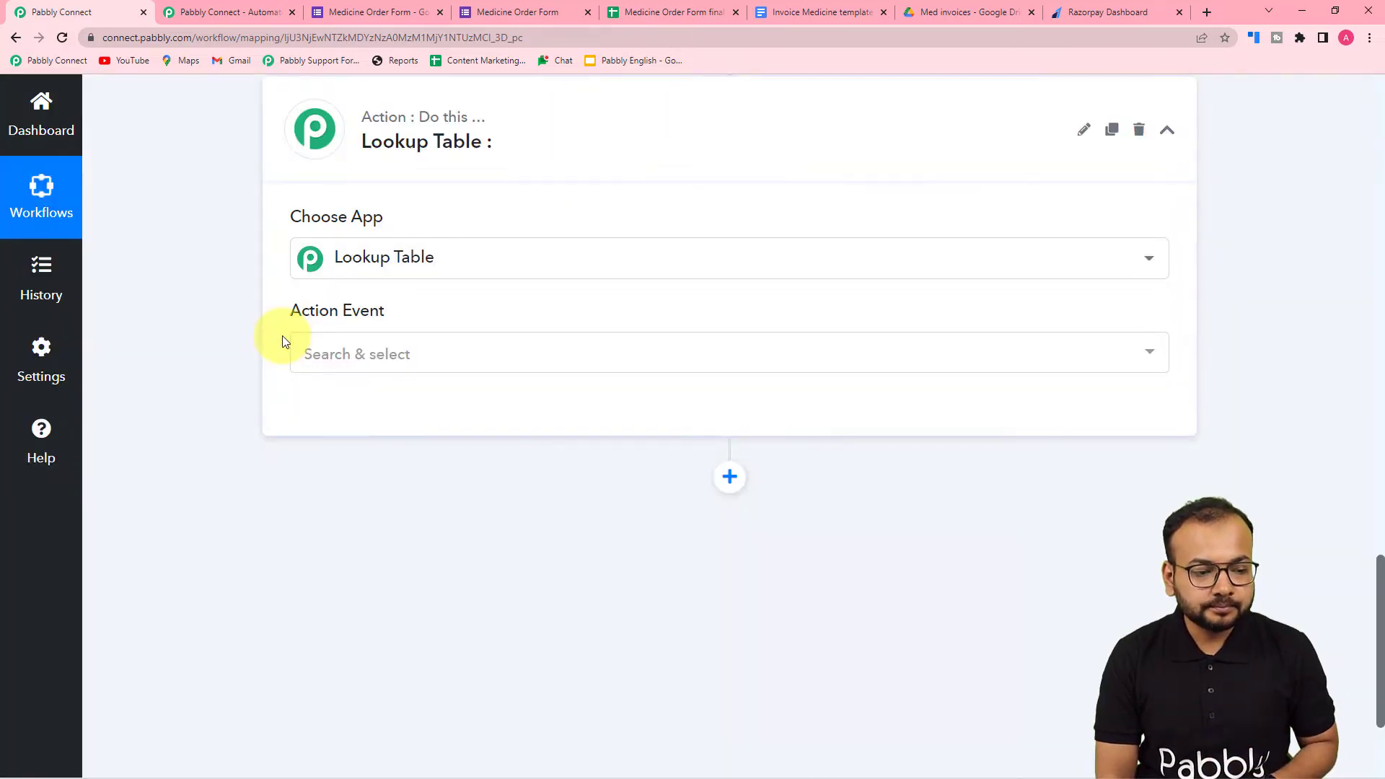
# - Set the second step's action event to Lookup Table and connect it
pyautogui.scroll(-3, 474, 256)
pyautogui.click(339, 160)
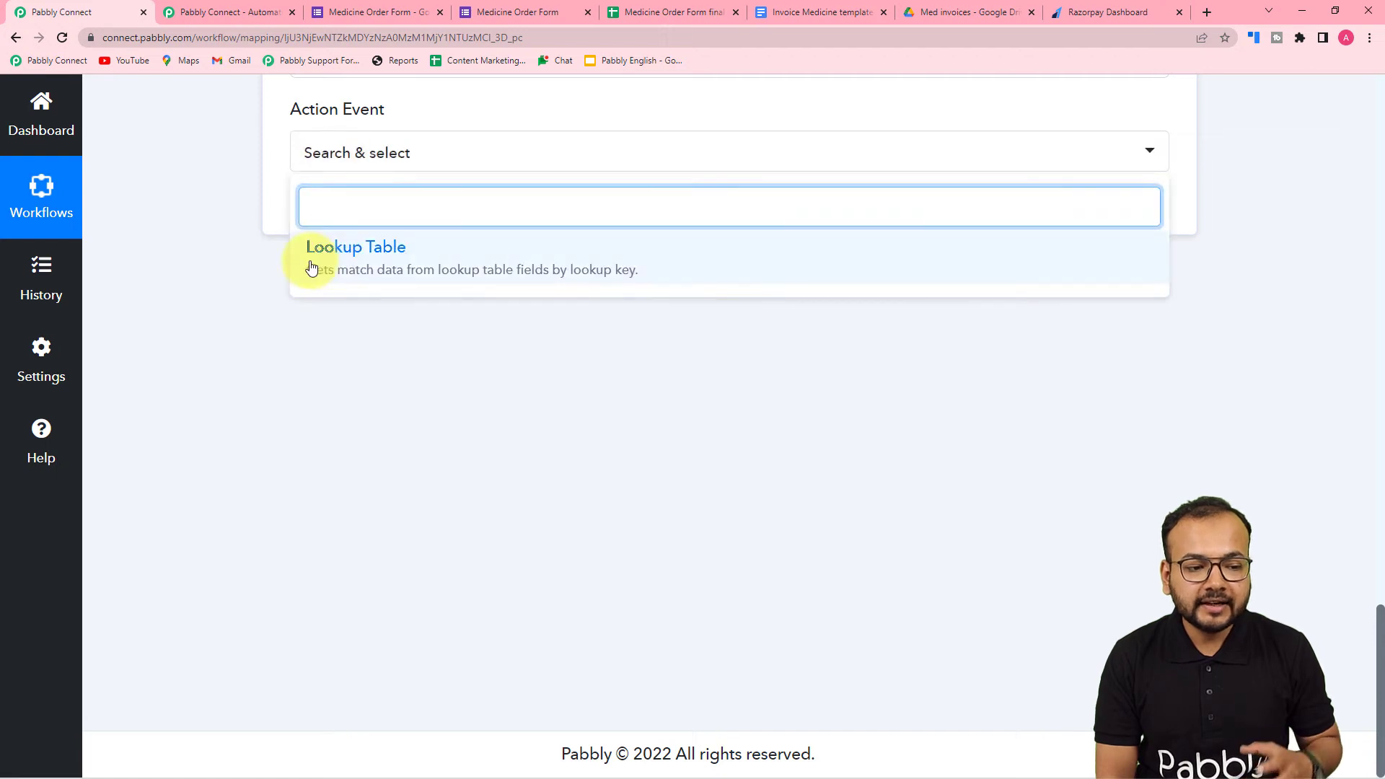
pyautogui.click(350, 268)
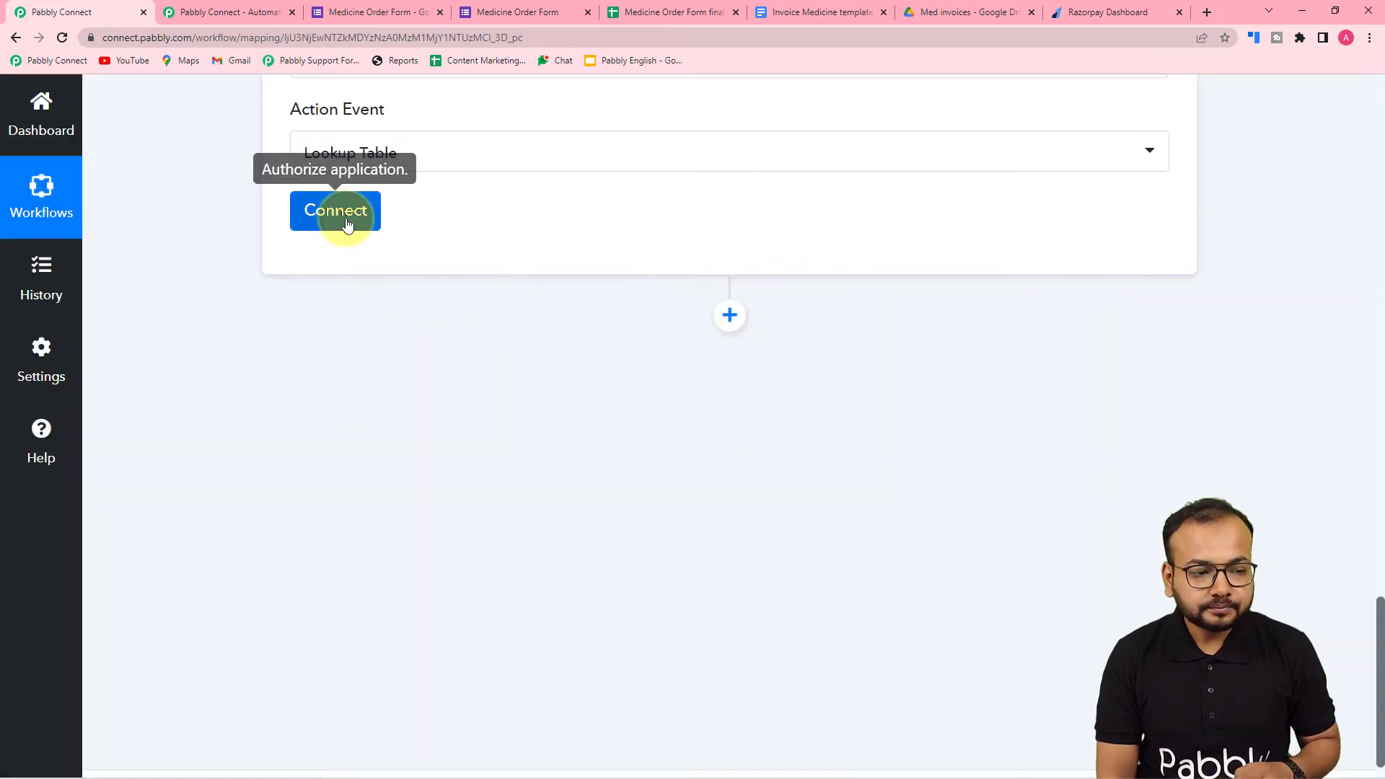
pyautogui.click(346, 216)
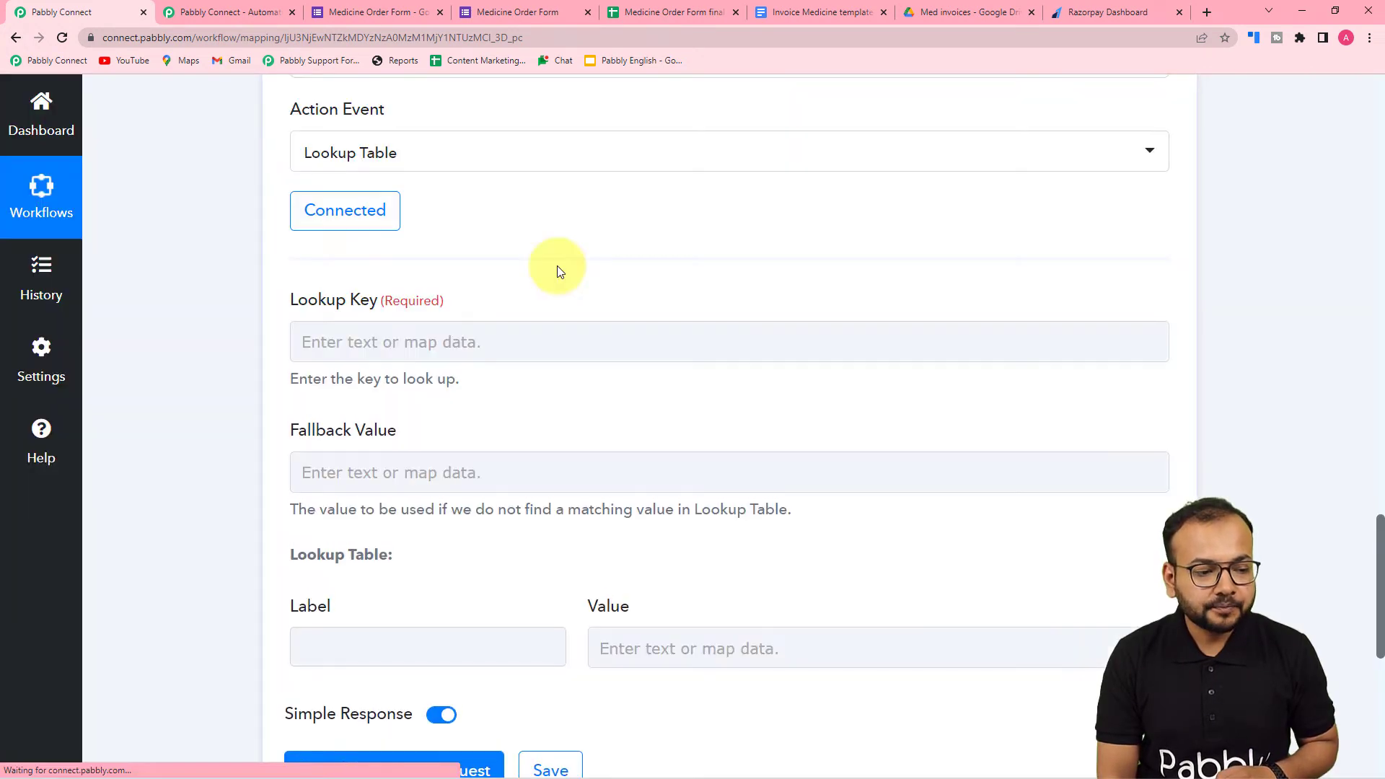
# - Examine the Lookup Table step's key, fallback, label and value fields, and check the medicine names and prices on the Price list sheet
pyautogui.scroll(-1, 556, 268)
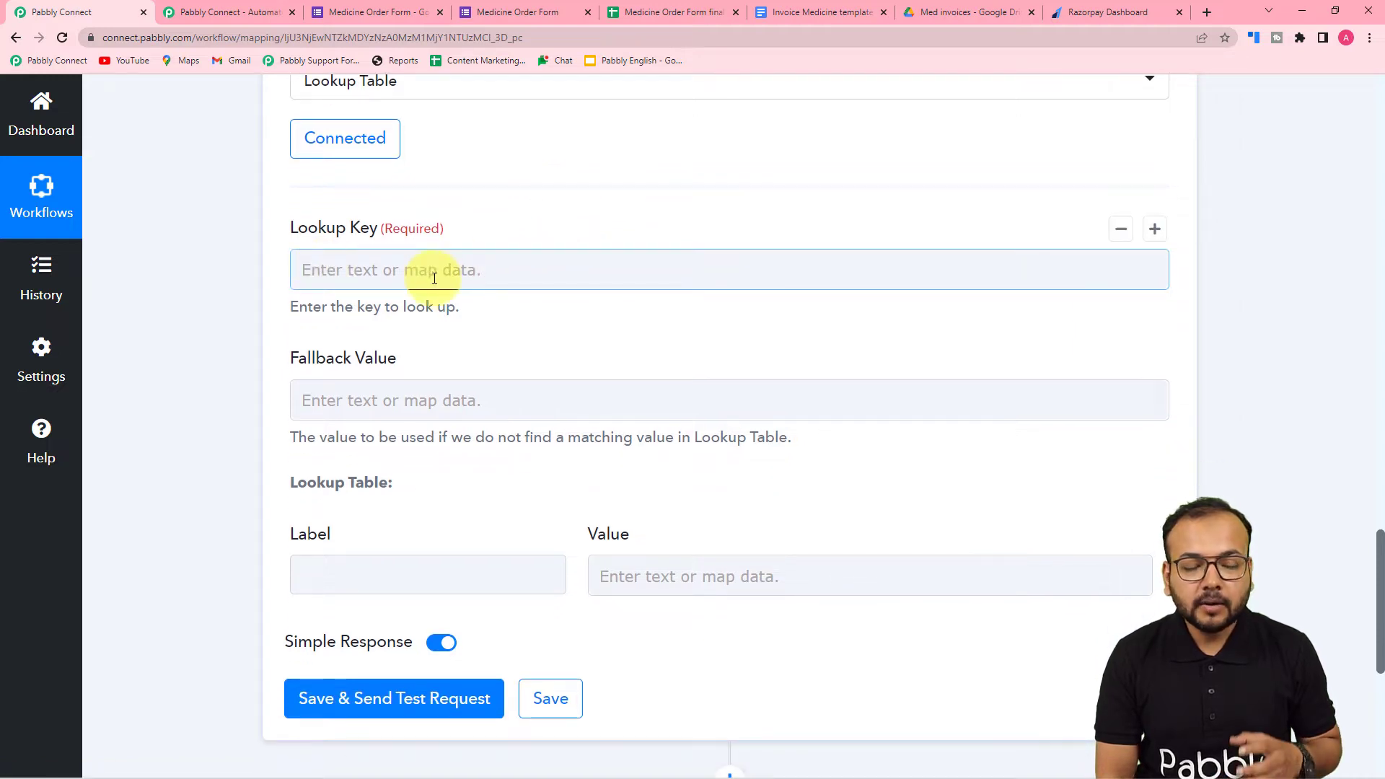
pyautogui.scroll(-1, 433, 402)
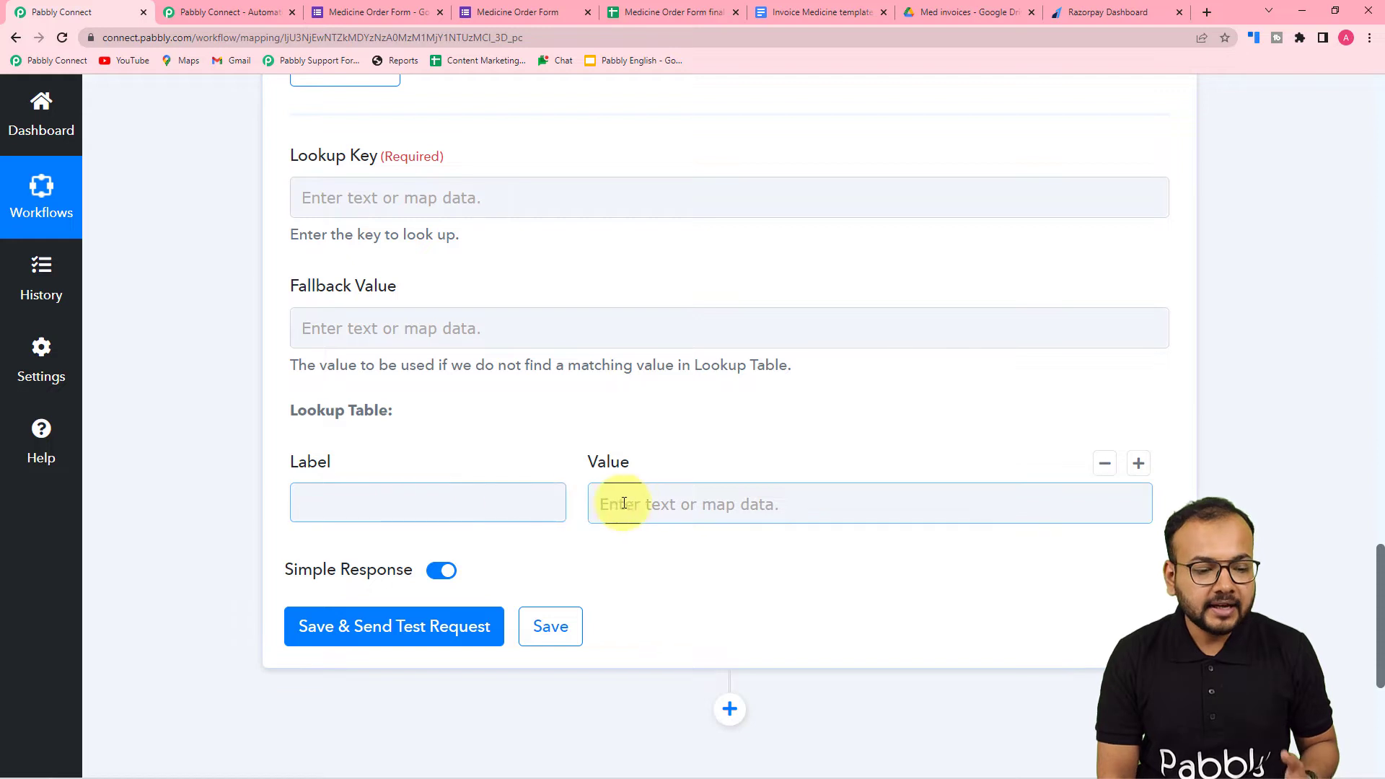
pyautogui.click(662, 503)
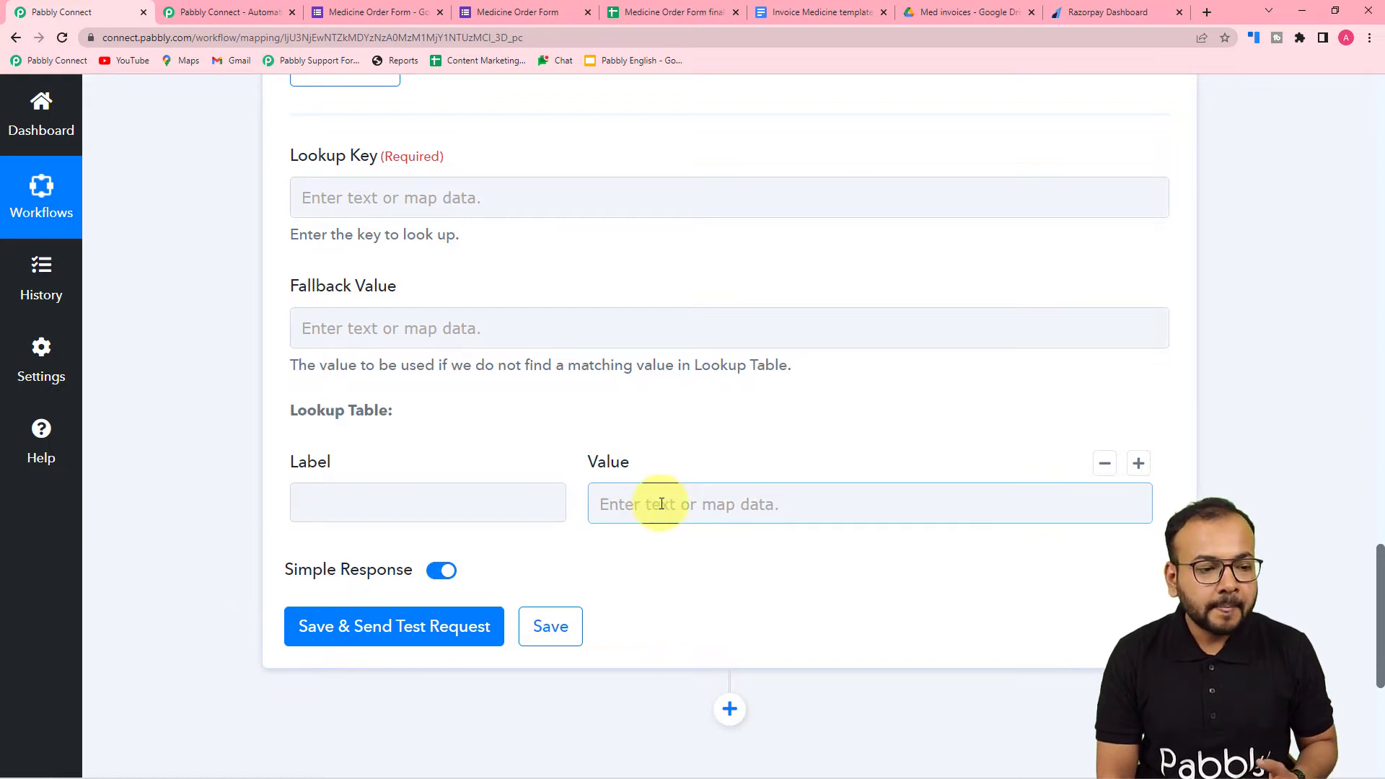
pyautogui.scroll(-1, 661, 504)
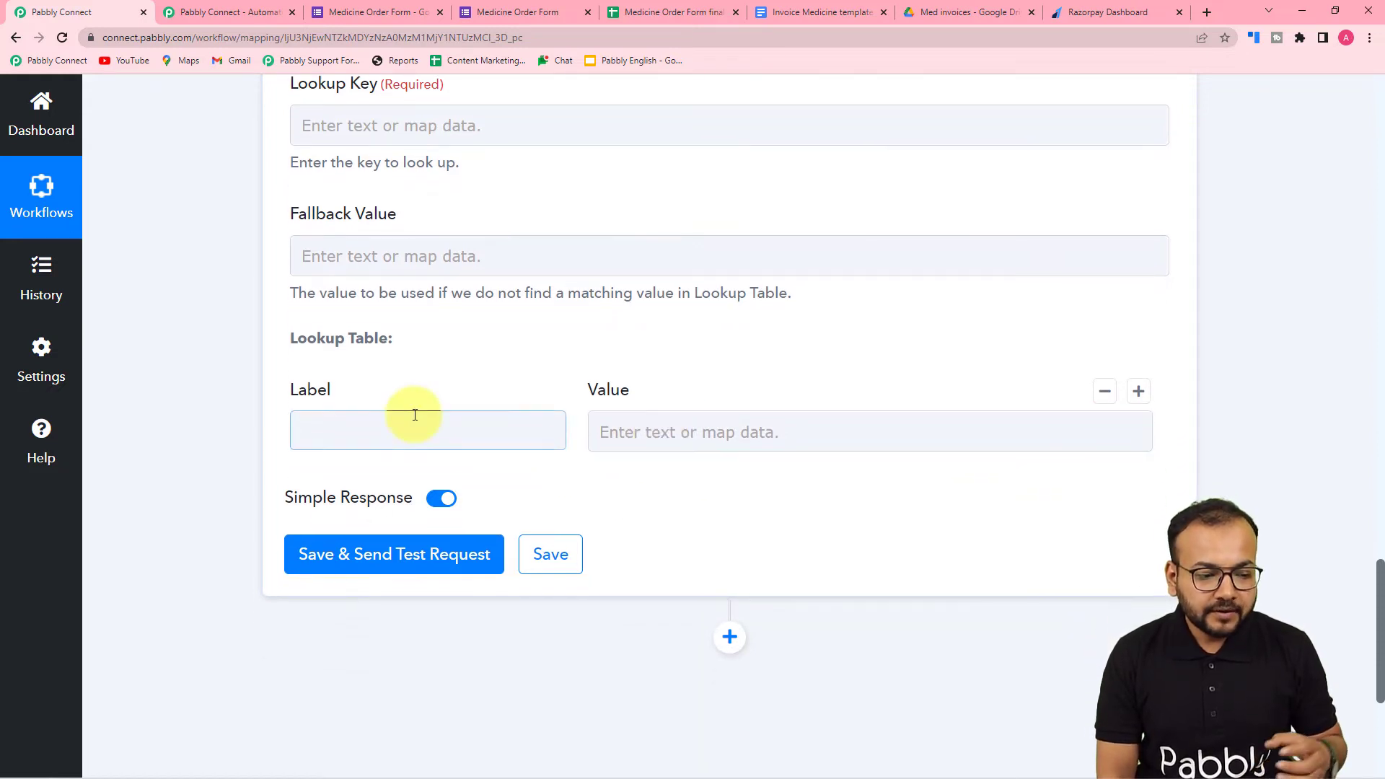
pyautogui.scroll(-1, 416, 421)
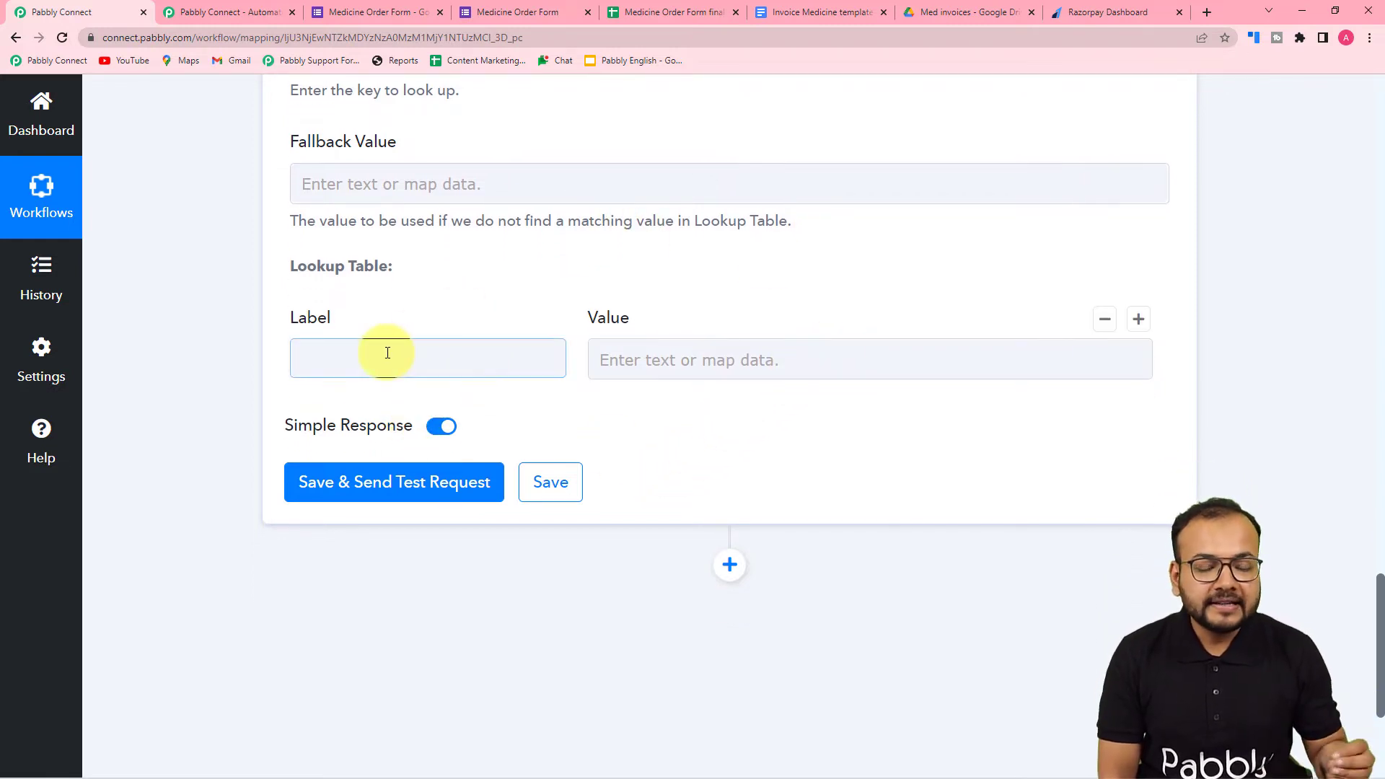
pyautogui.click(637, 11)
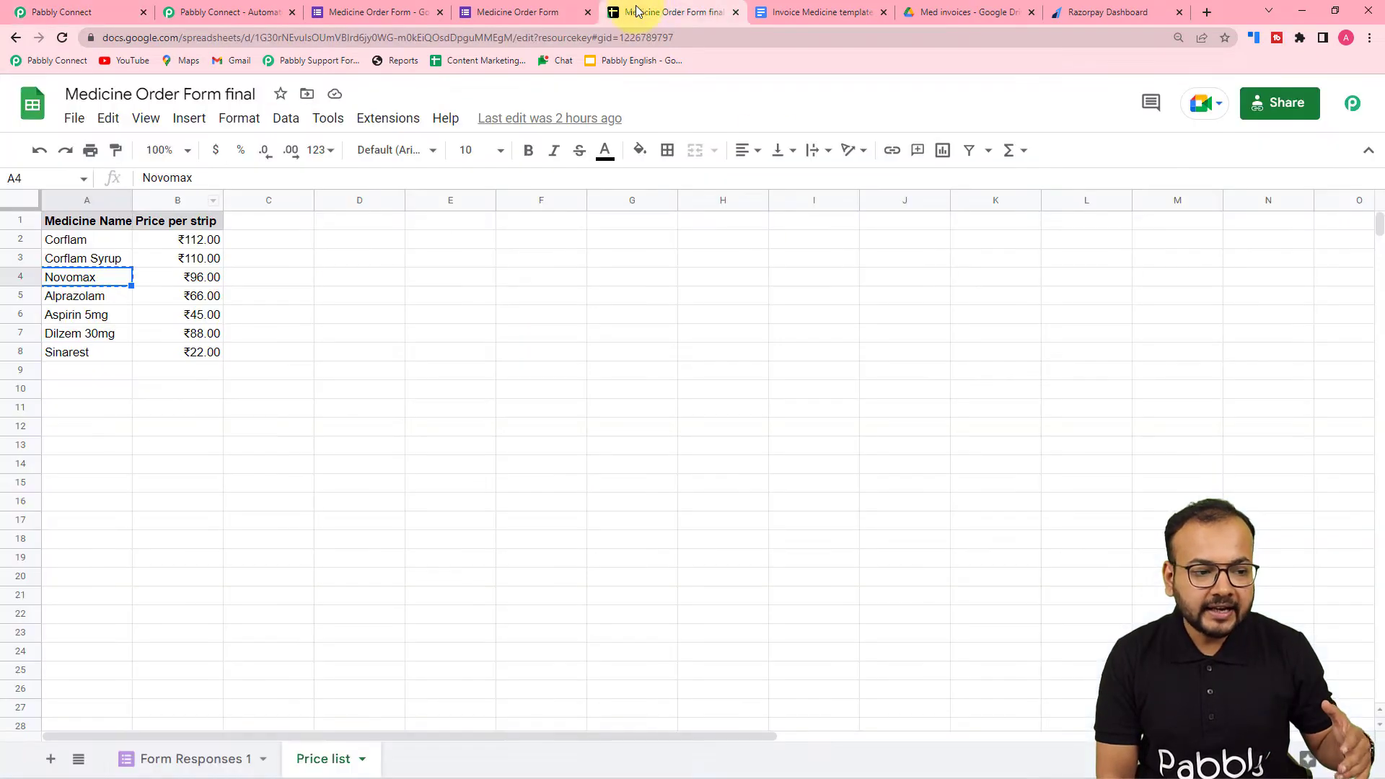
pyautogui.click(100, 16)
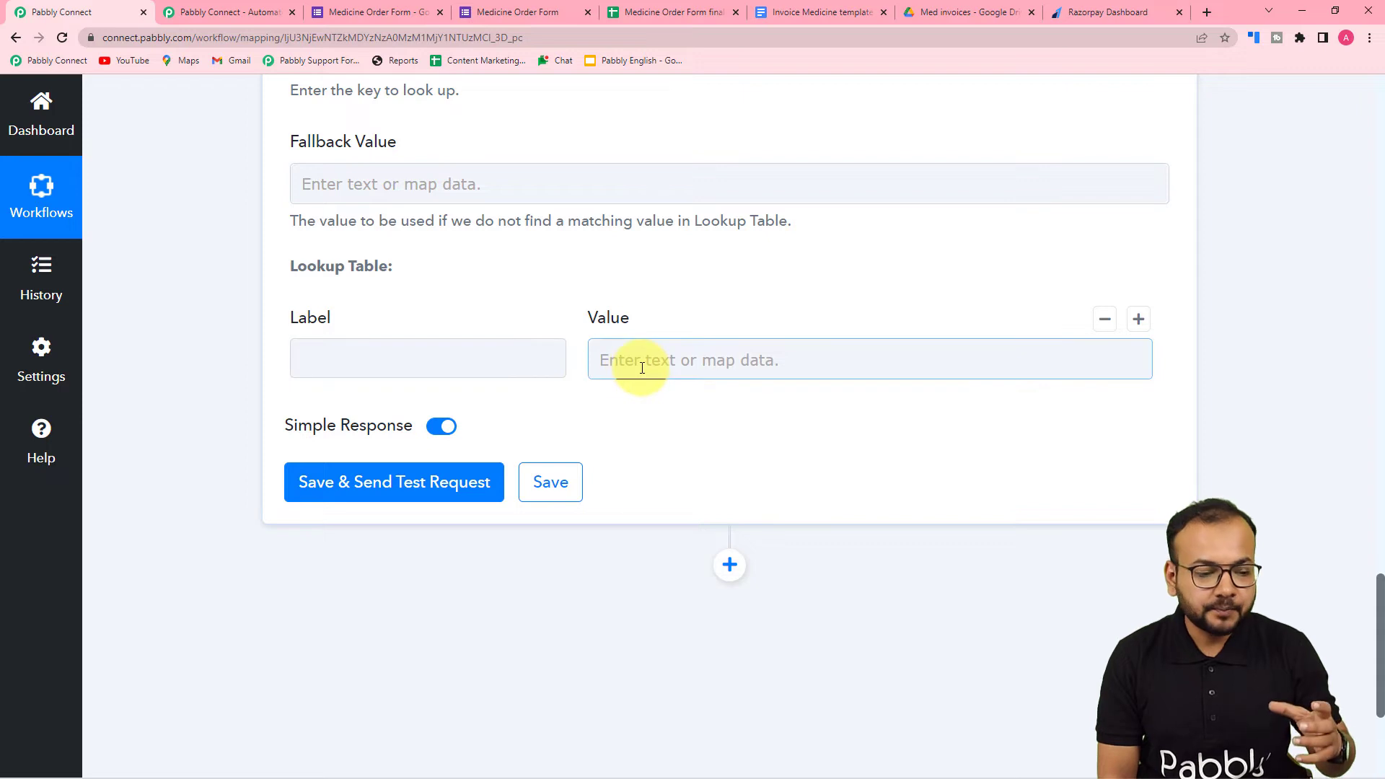
# - Fill the first lookup table row with the label Corflam and its price 112, checking the price on the Price list sheet
pyautogui.click(439, 352)
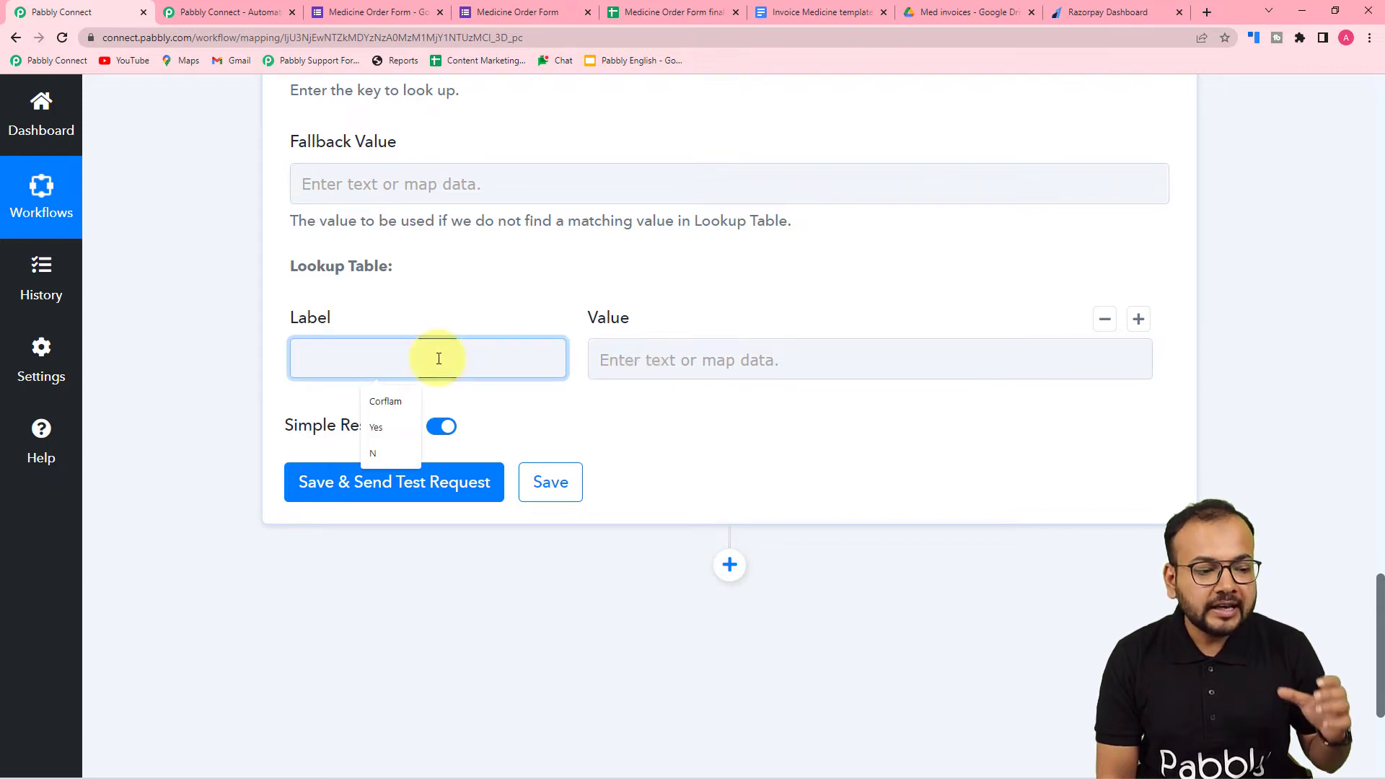
pyautogui.click(378, 402)
pyautogui.click(712, 7)
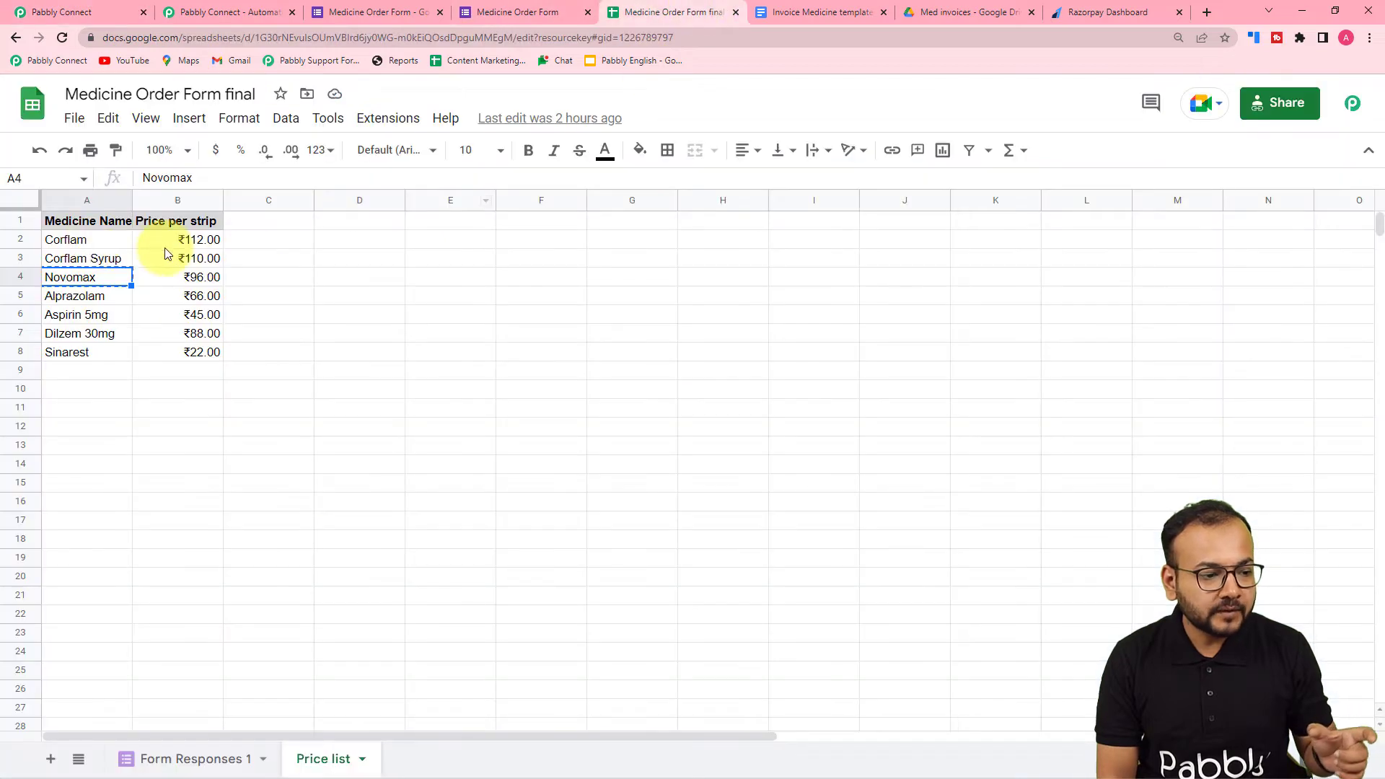
pyautogui.click(118, 14)
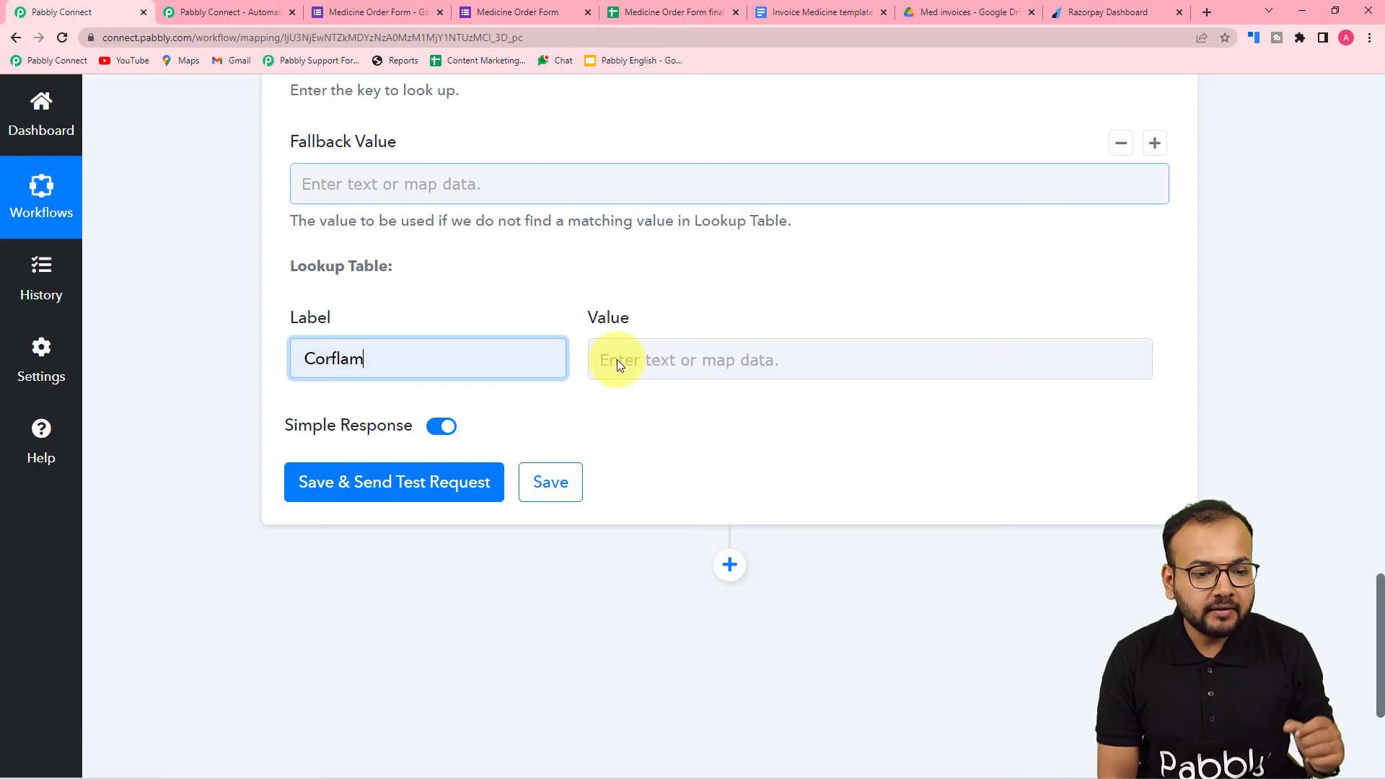
pyautogui.click(720, 371)
pyautogui.write('112')
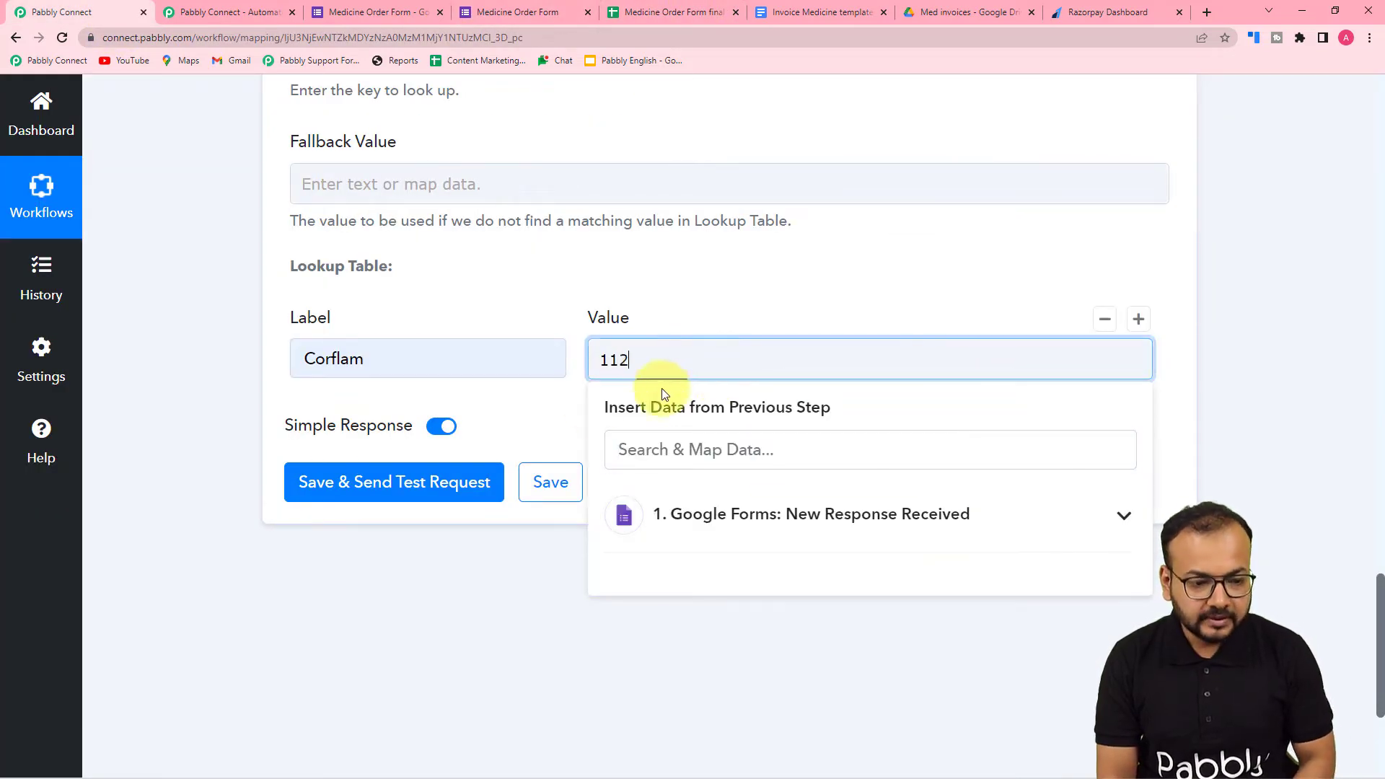
pyautogui.click(552, 421)
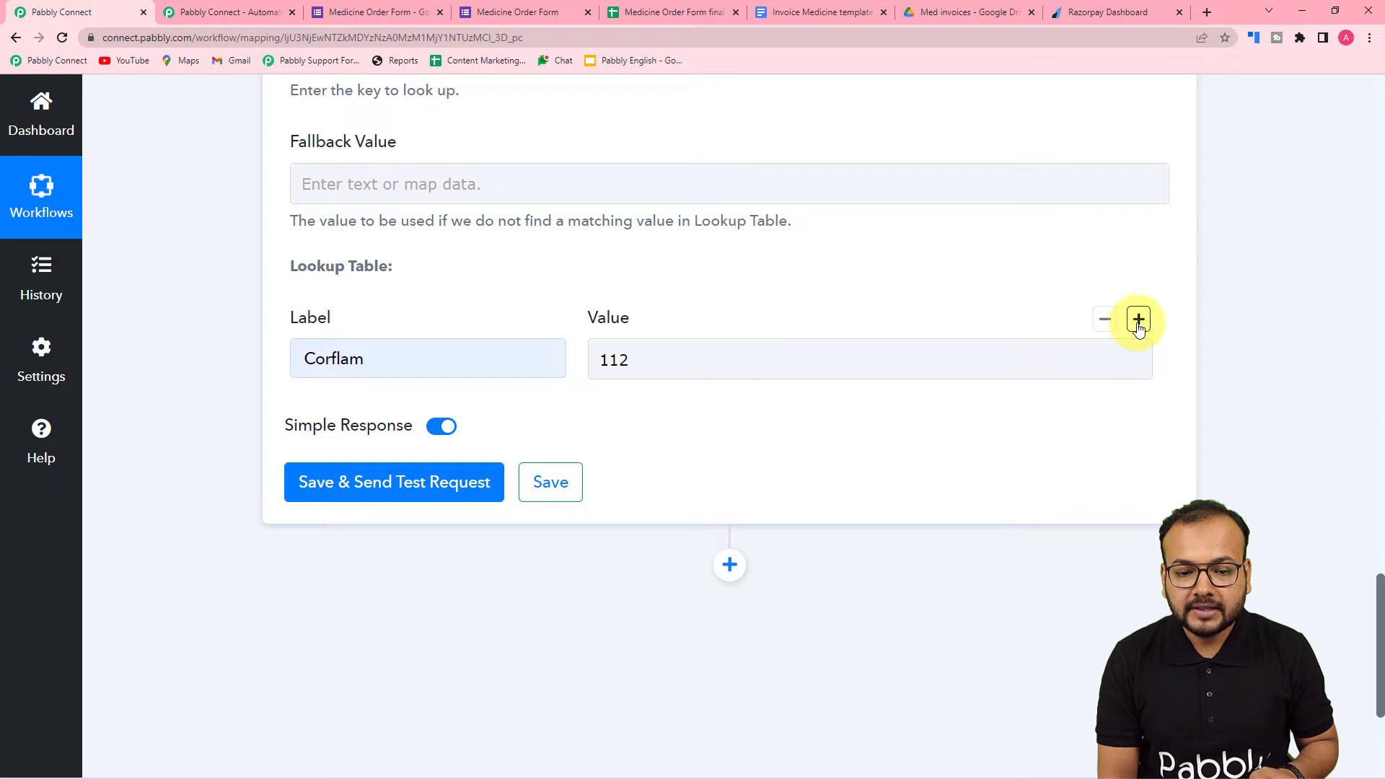
# - Add a second lookup table row and label it Corflam Syrup, copying the name from the Price list sheet
pyautogui.click(1140, 321)
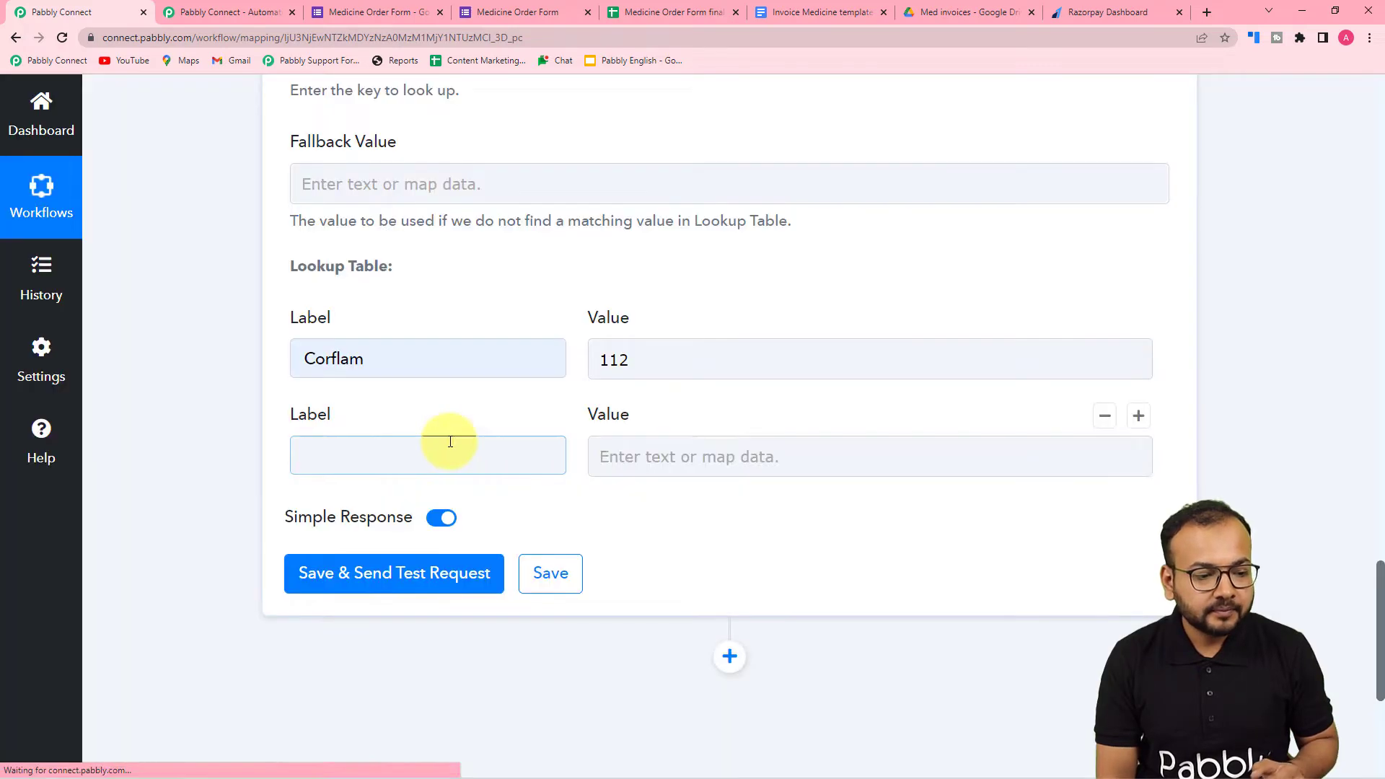
pyautogui.click(419, 451)
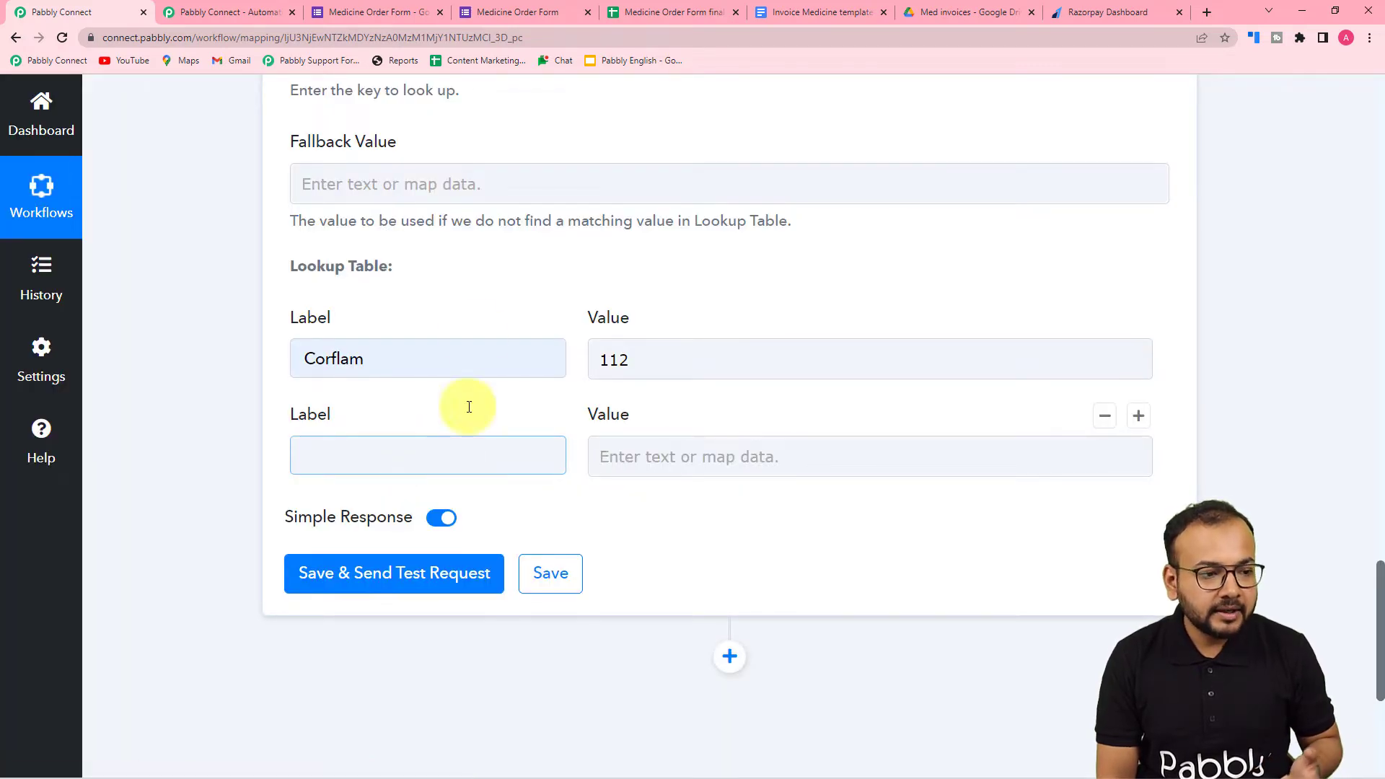
pyautogui.click(643, 16)
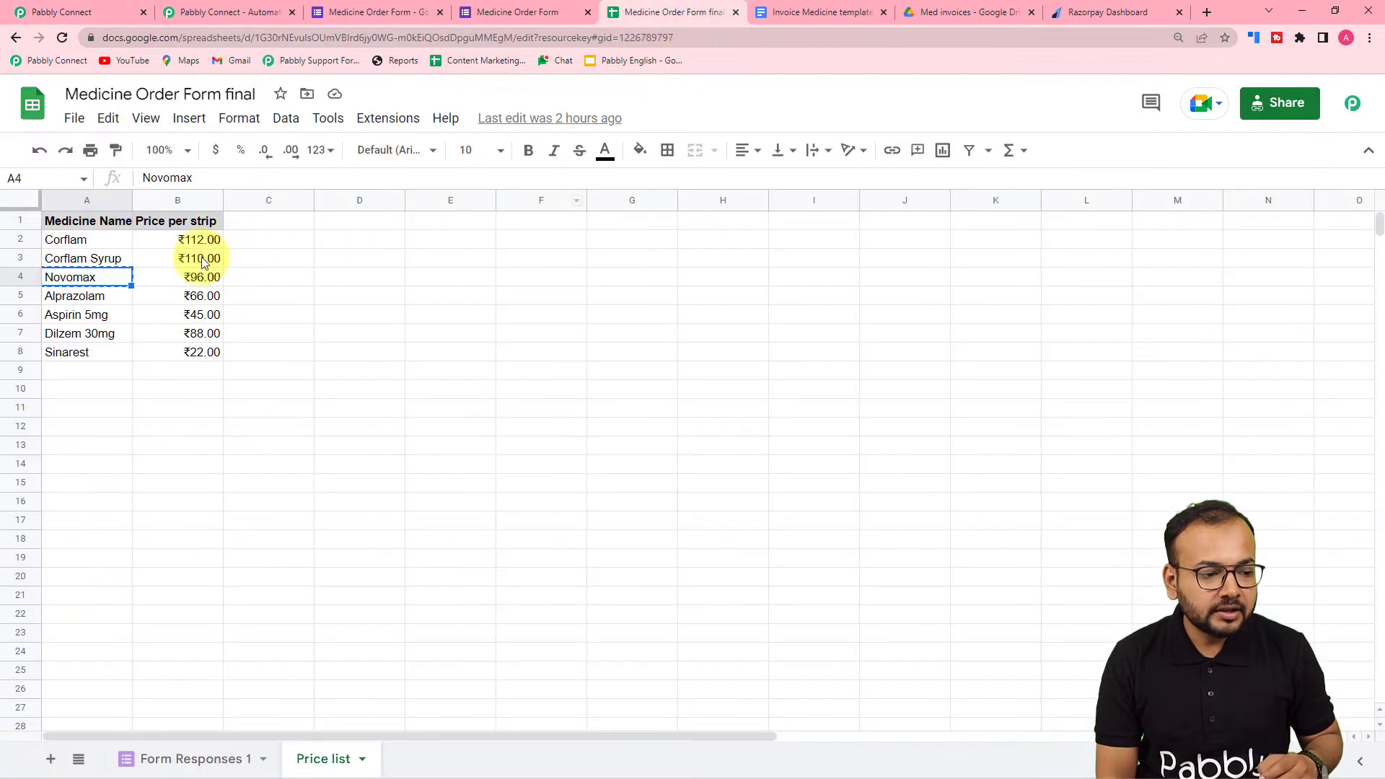
pyautogui.click(63, 264)
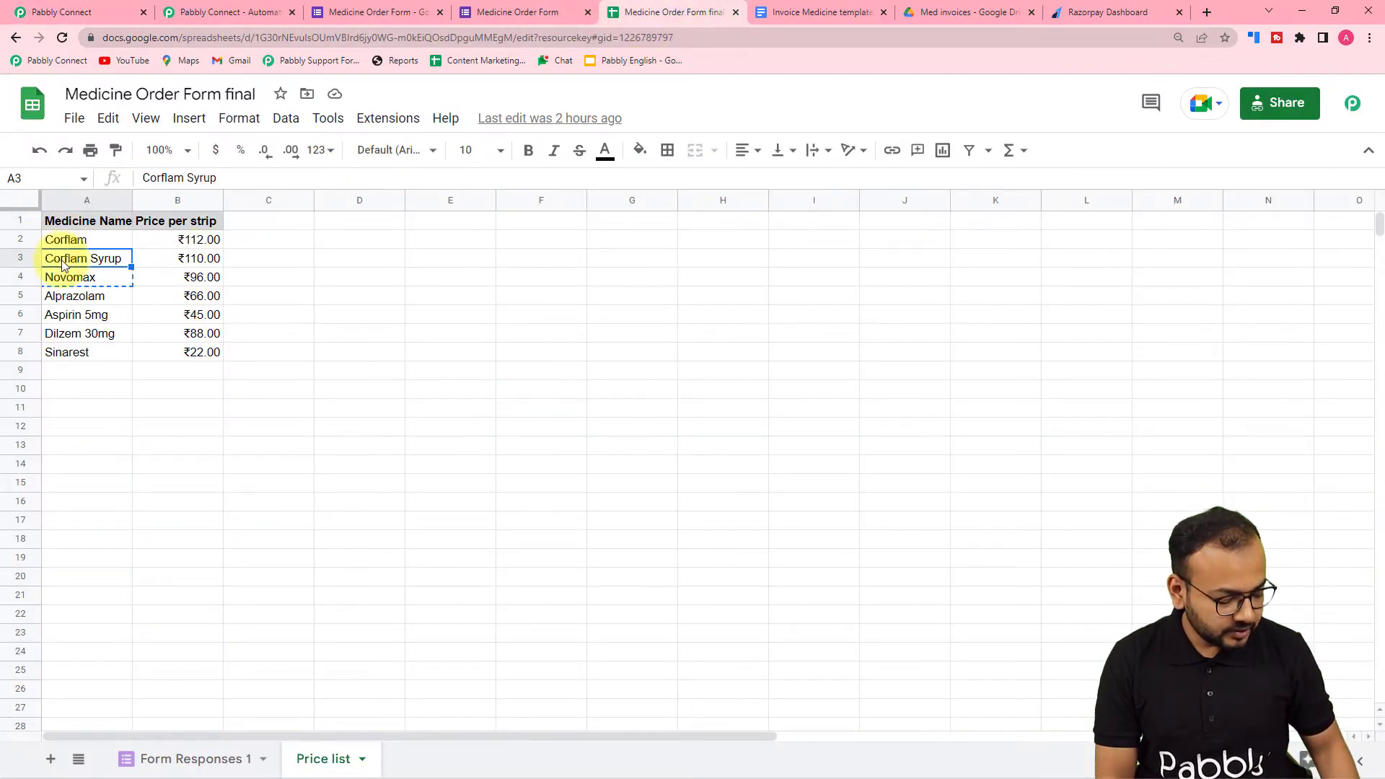
pyautogui.click(52, 6)
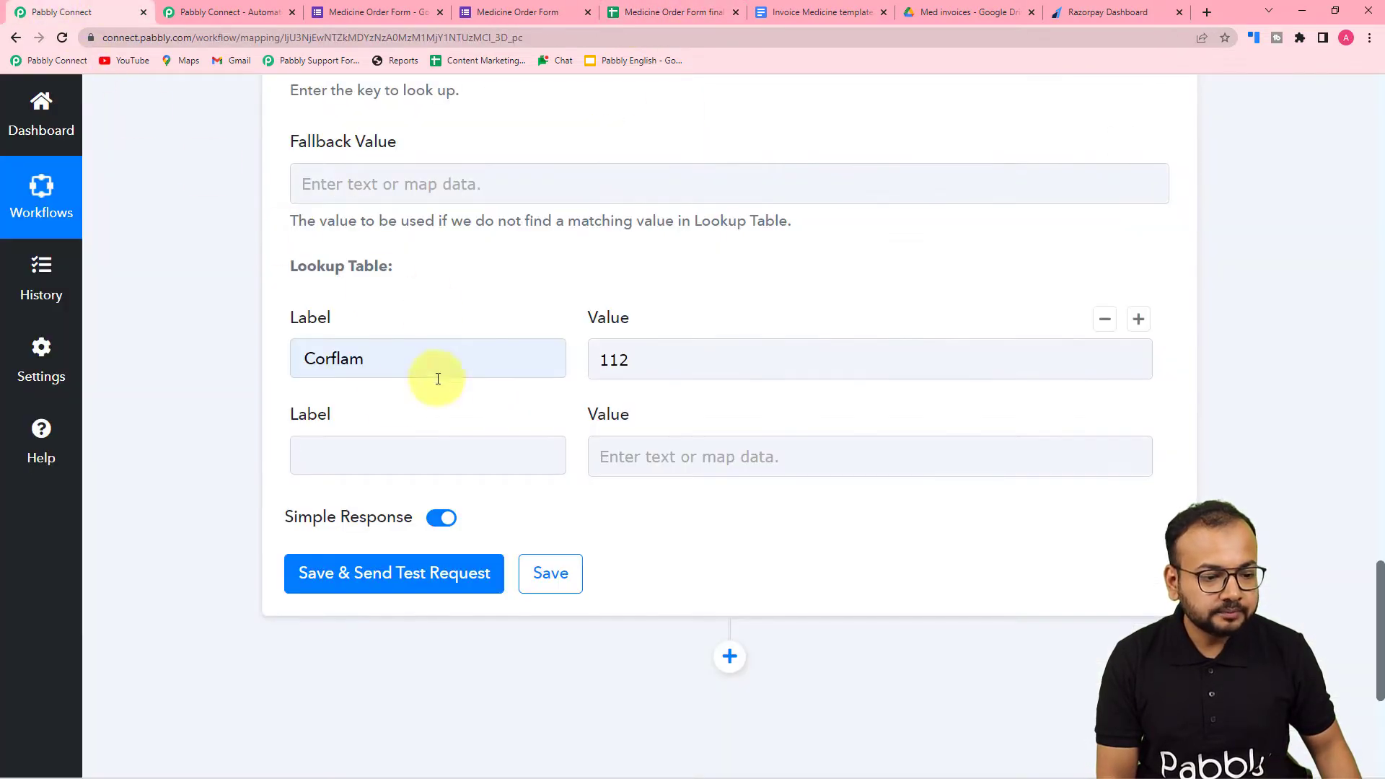
pyautogui.click(388, 450)
pyautogui.write('Corflam Syrup')
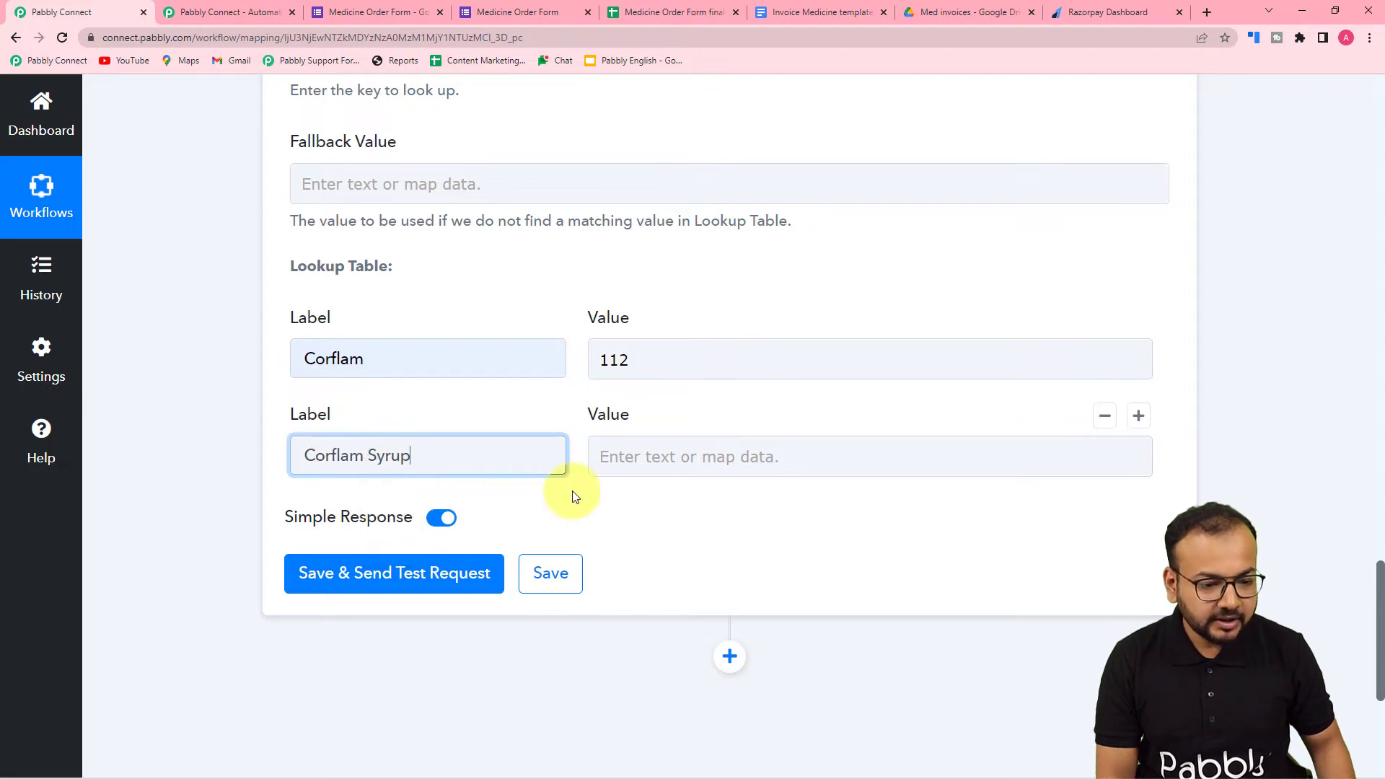
# - Set the Corflam Syrup value to 110 after checking the price list, and add a third empty lookup table row
pyautogui.click(641, 461)
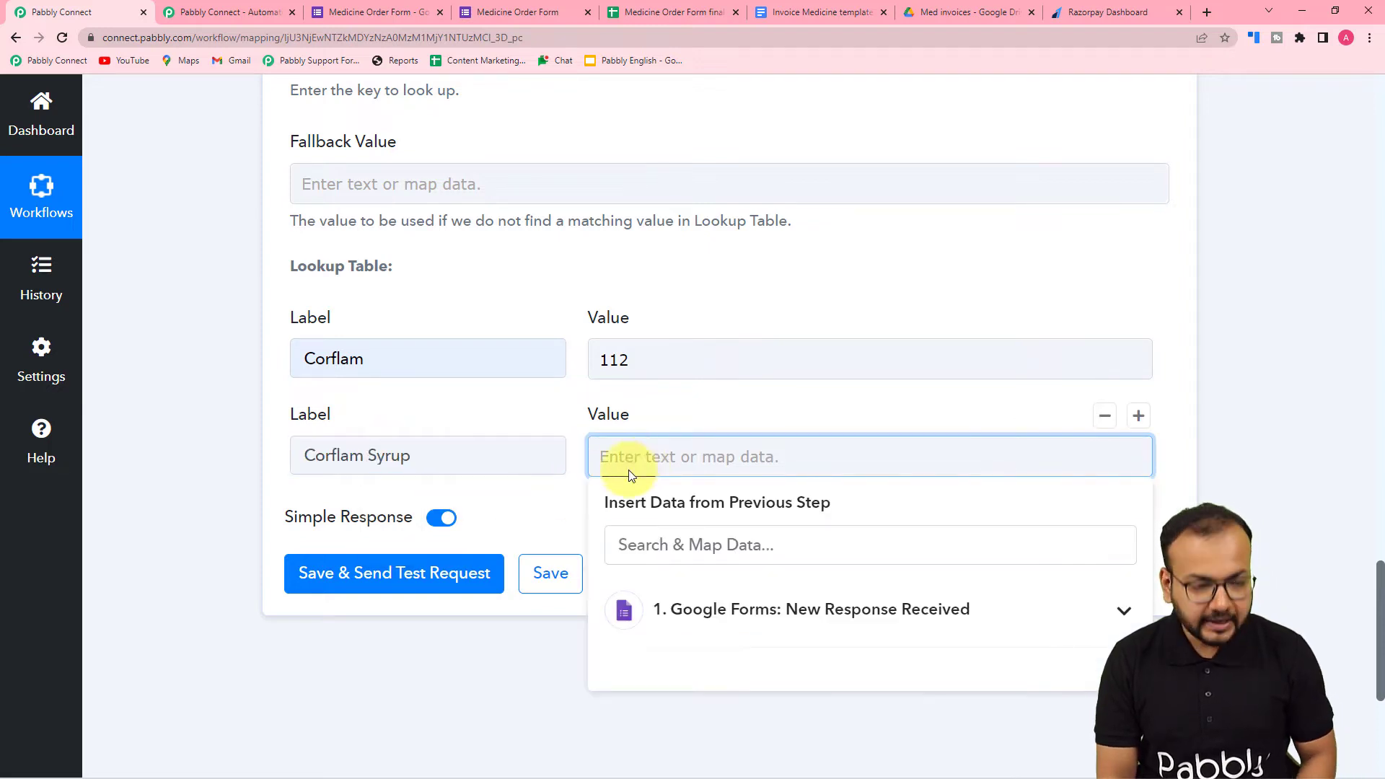
pyautogui.click(667, 12)
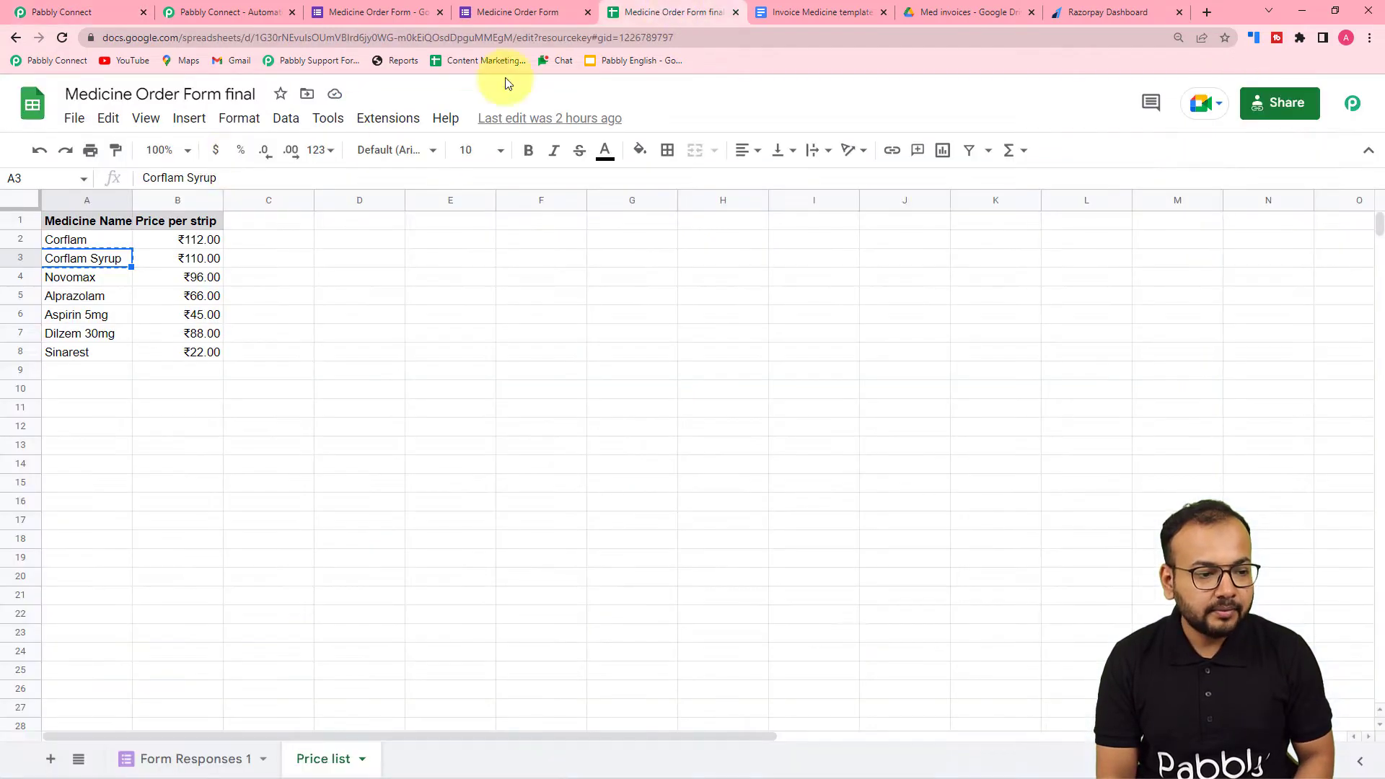
pyautogui.click(39, 6)
pyautogui.write('110')
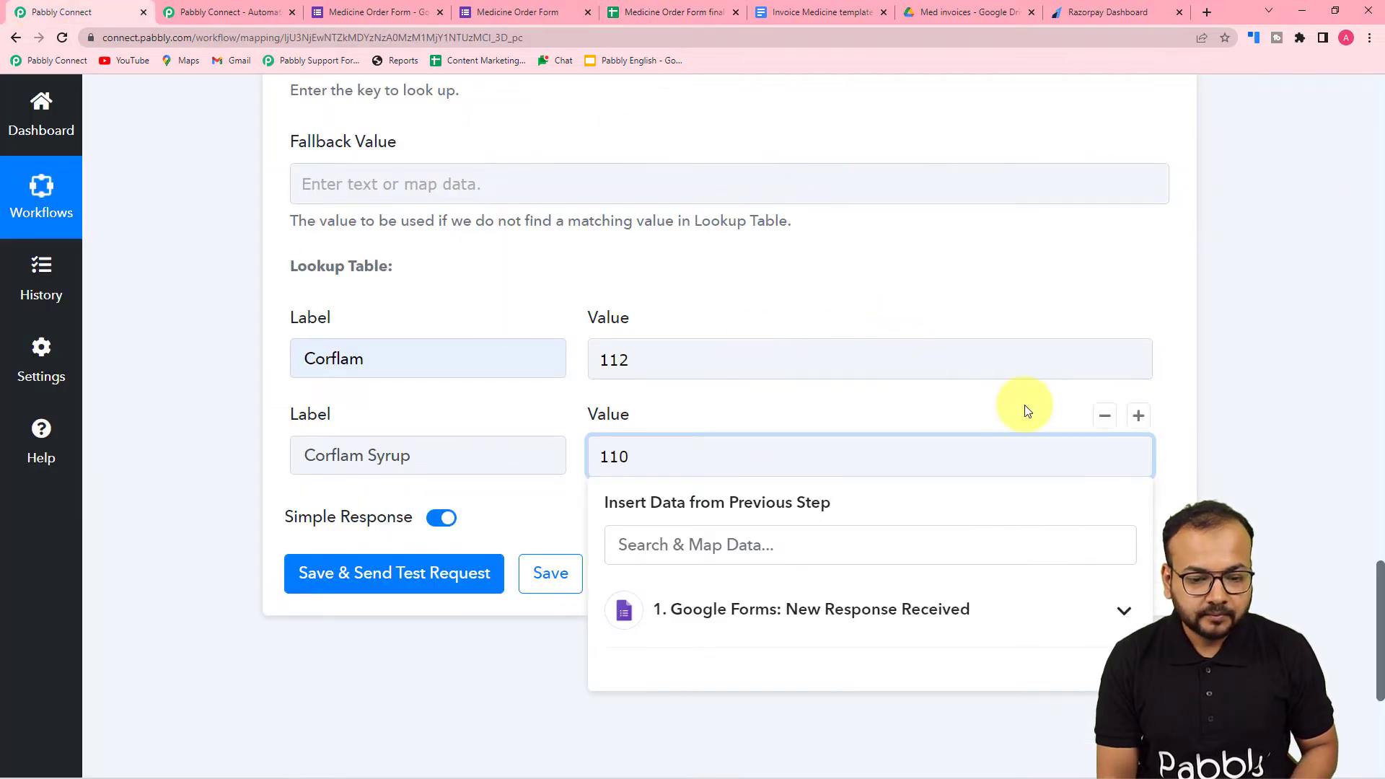
pyautogui.click(1024, 405)
pyautogui.click(1139, 416)
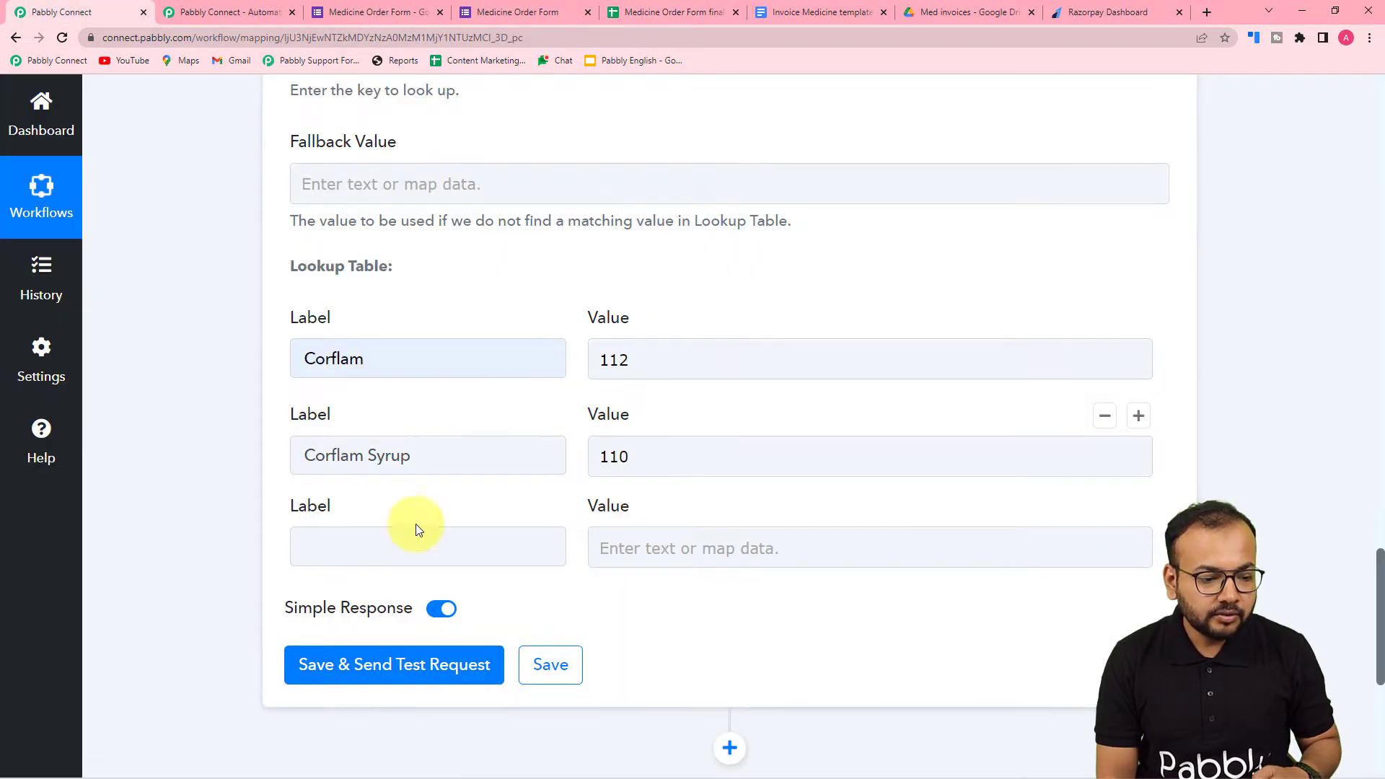
# - Check the Medicine Name options in the Medicine Order Form and review the lookup table's rows and key field in Pabbly Connect
pyautogui.click(374, 15)
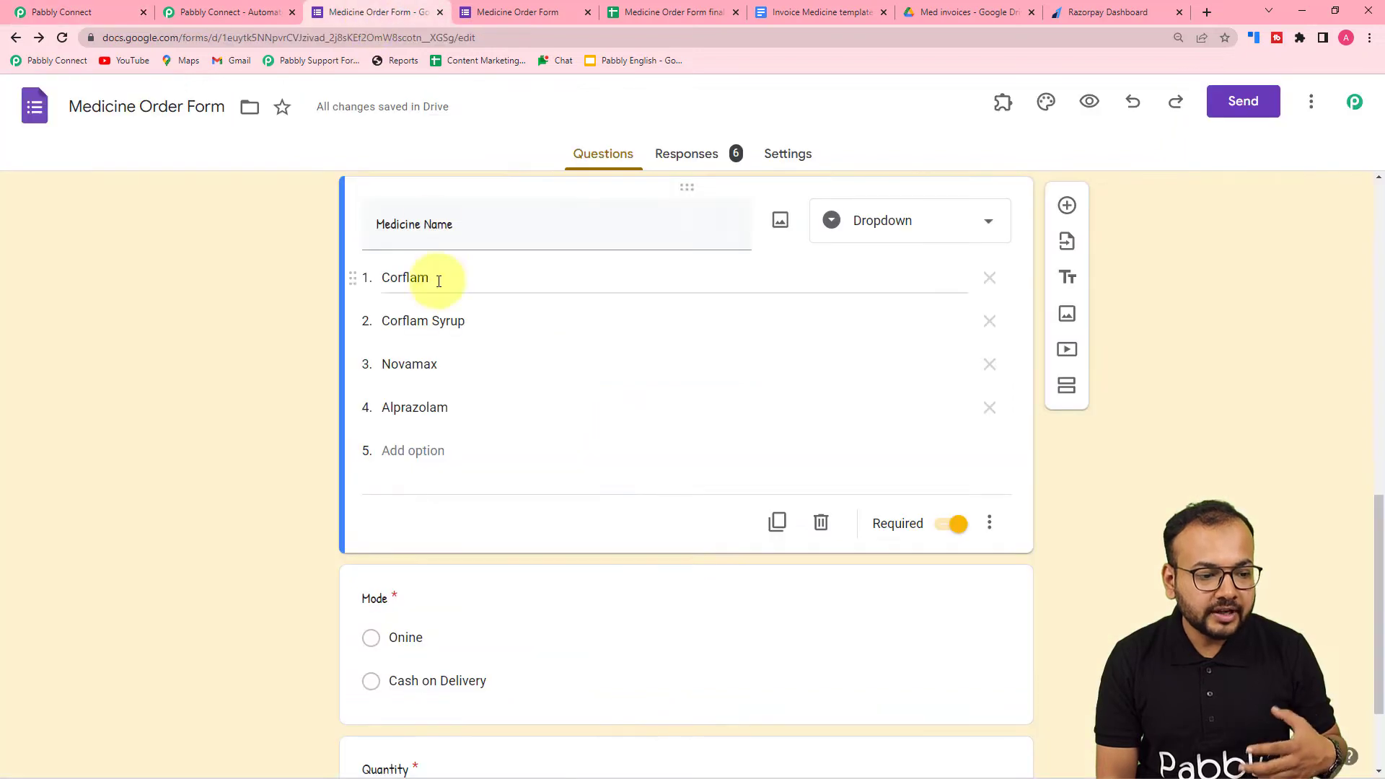
pyautogui.click(495, 24)
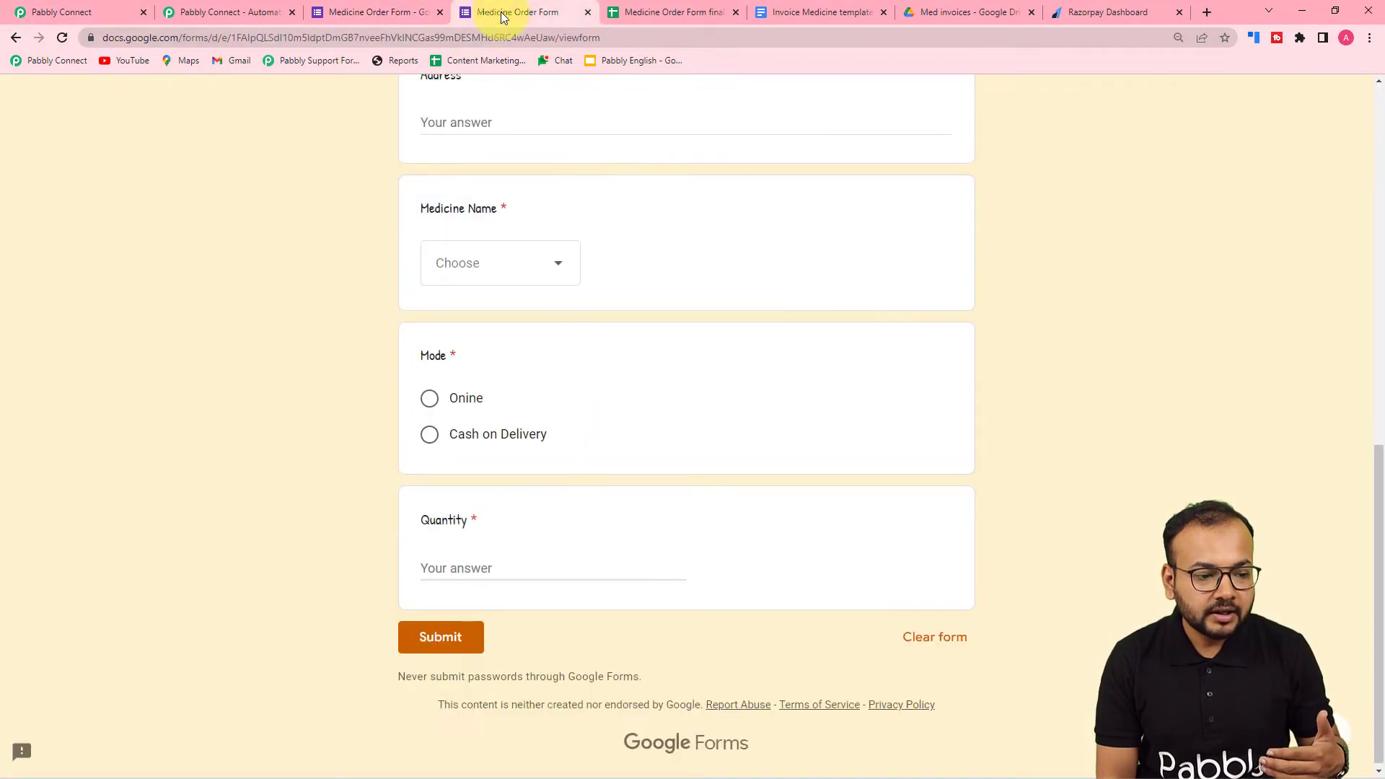
pyautogui.click(454, 272)
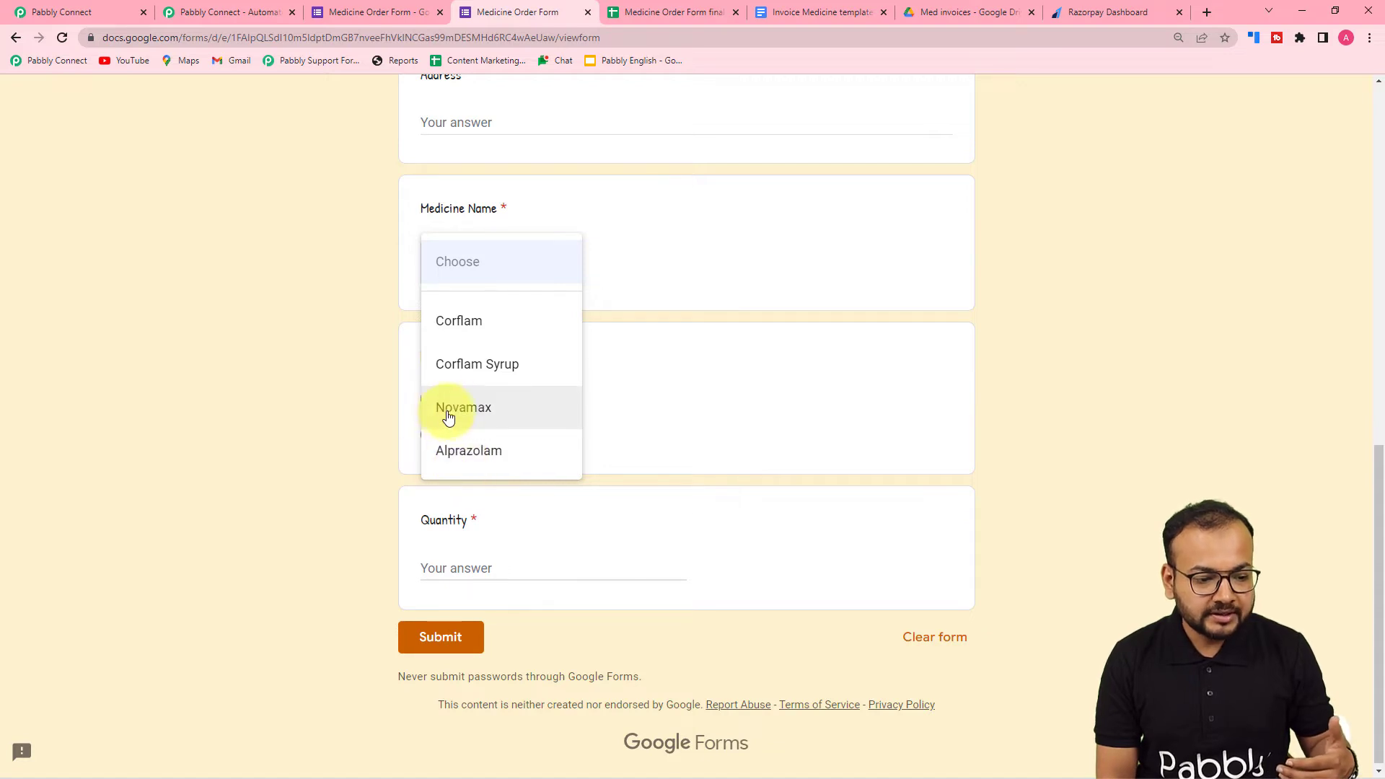
pyautogui.click(120, 12)
pyautogui.scroll(-1, 234, 496)
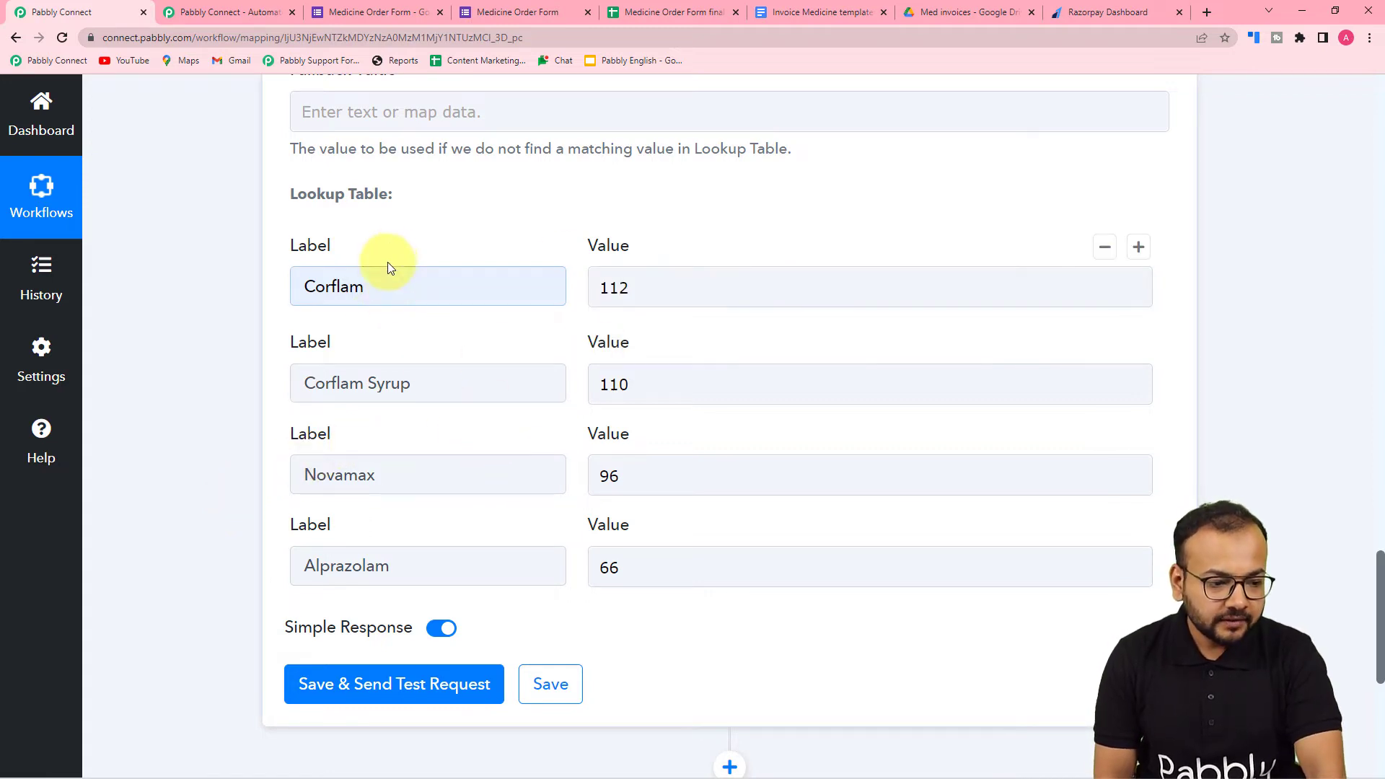
pyautogui.click(318, 286)
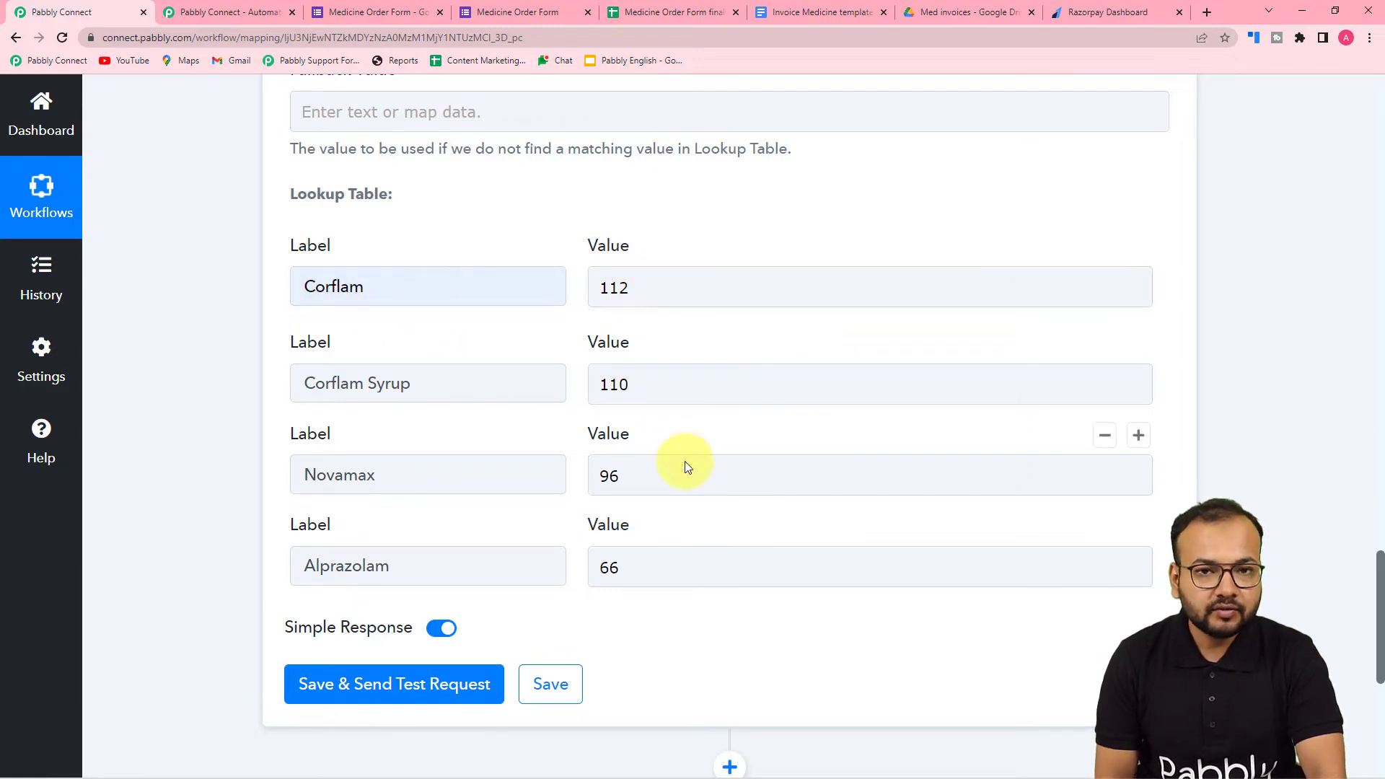
pyautogui.scroll(5, 696, 530)
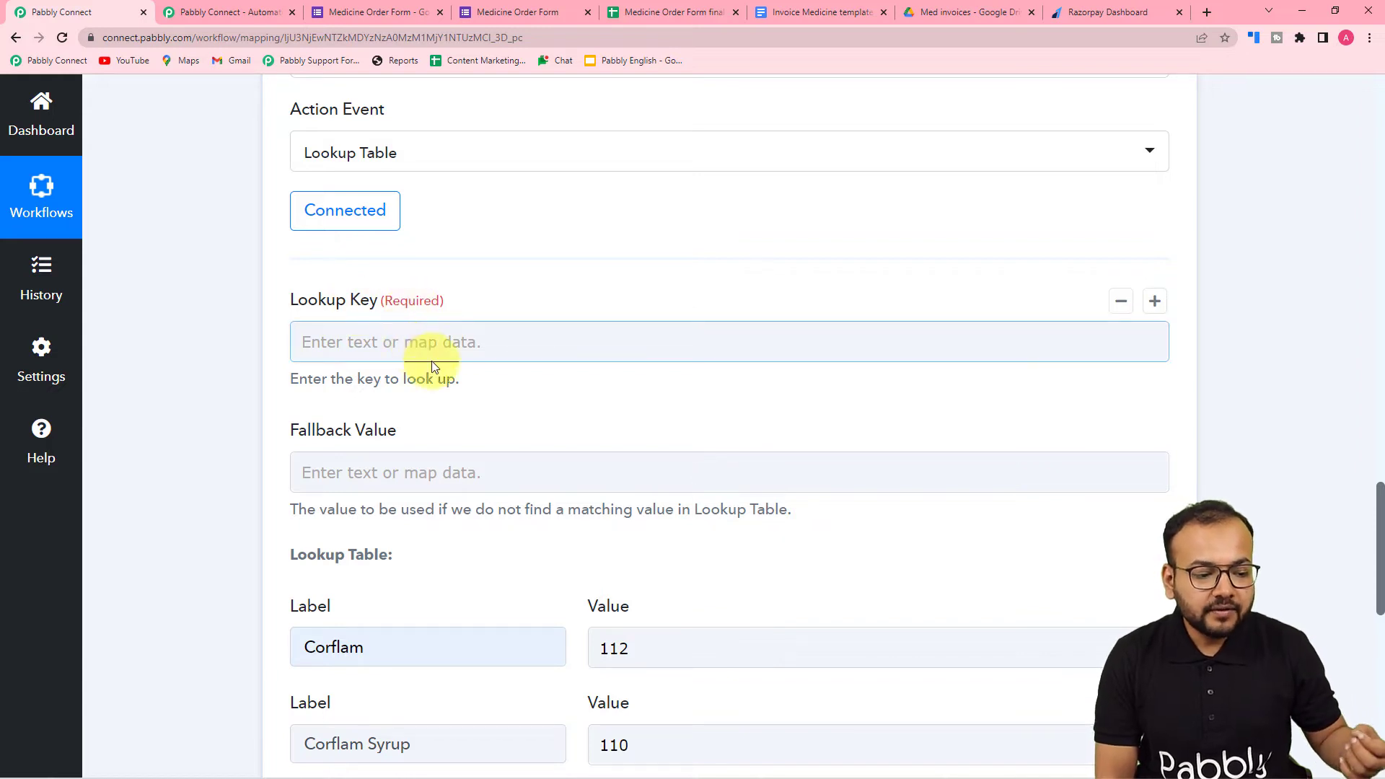
# - Compare the Medicine Name in the captured form response with the labels entered in the lookup table
pyautogui.scroll(-1, 433, 368)
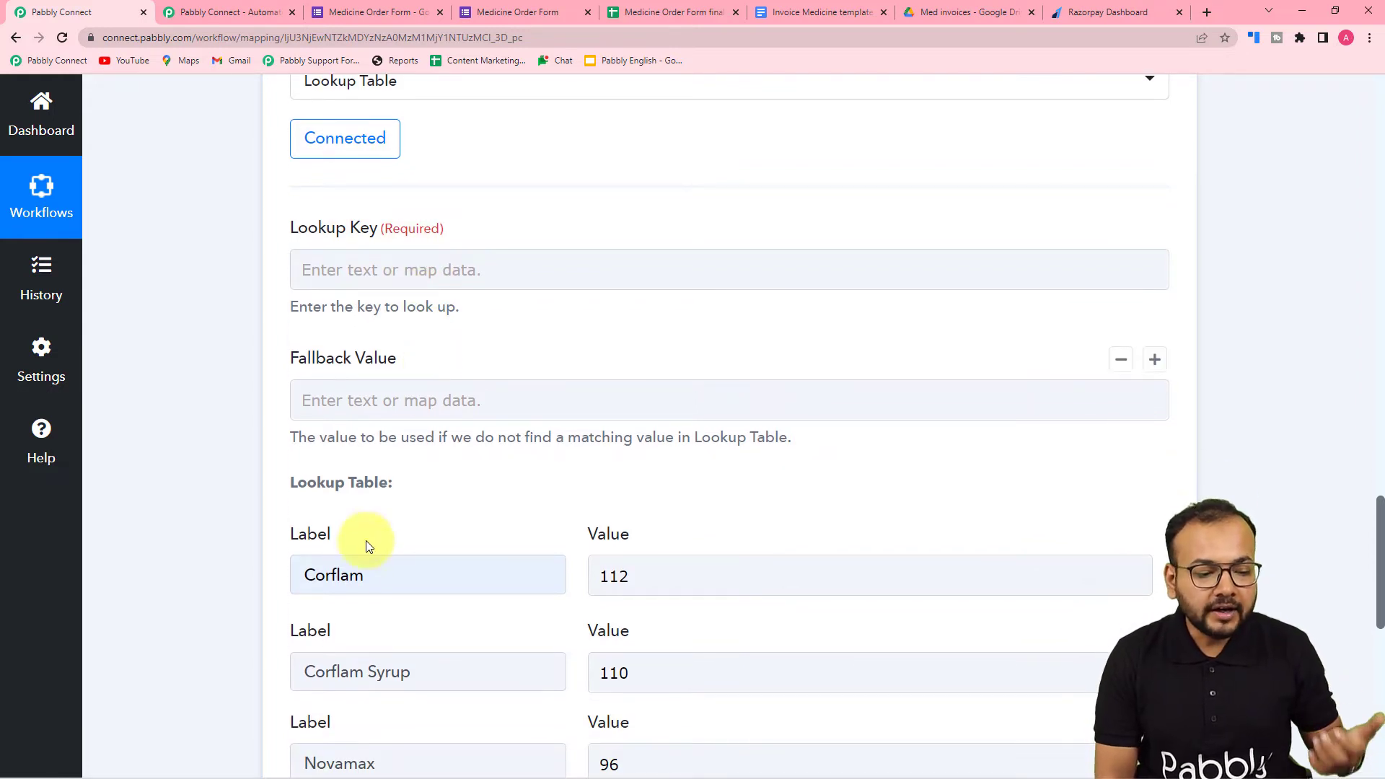
pyautogui.scroll(-2, 369, 572)
pyautogui.scroll(12, 416, 563)
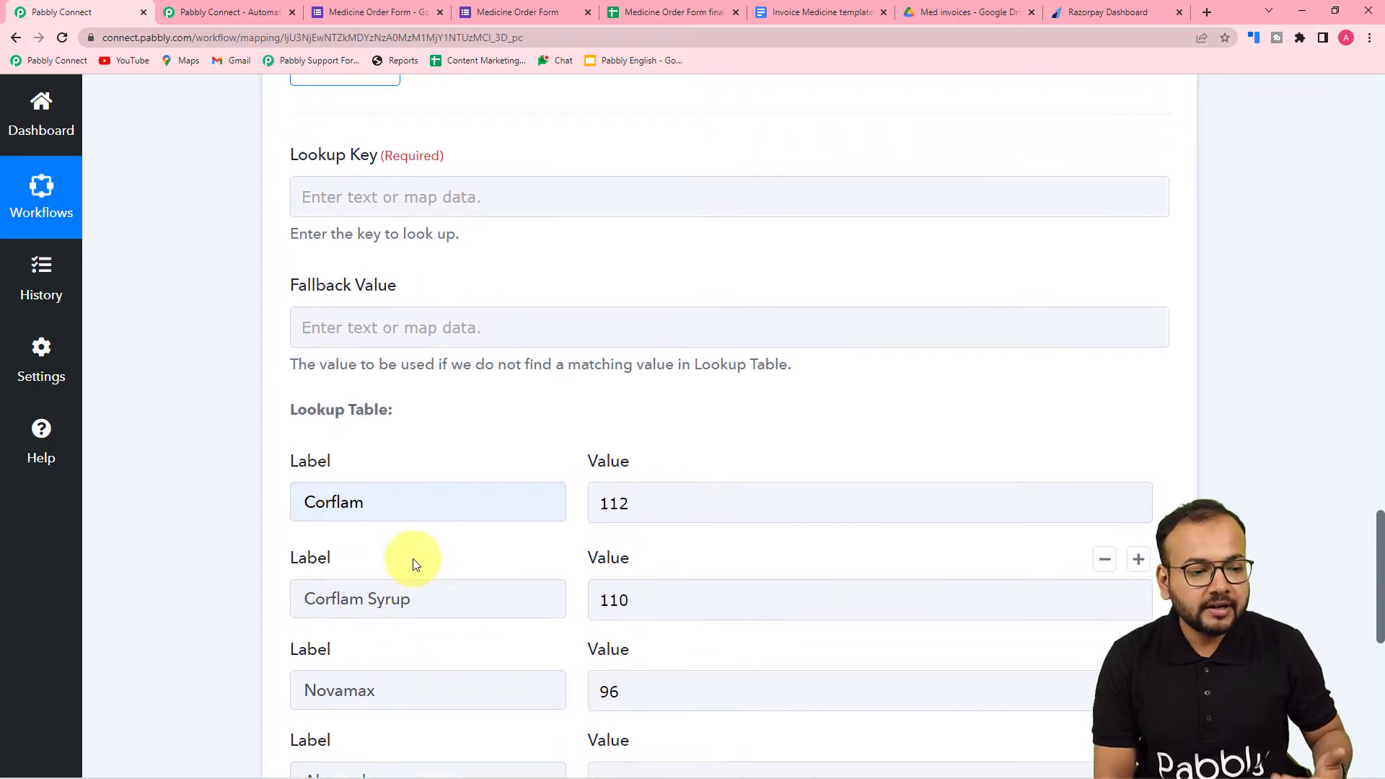
pyautogui.scroll(3, 217, 463)
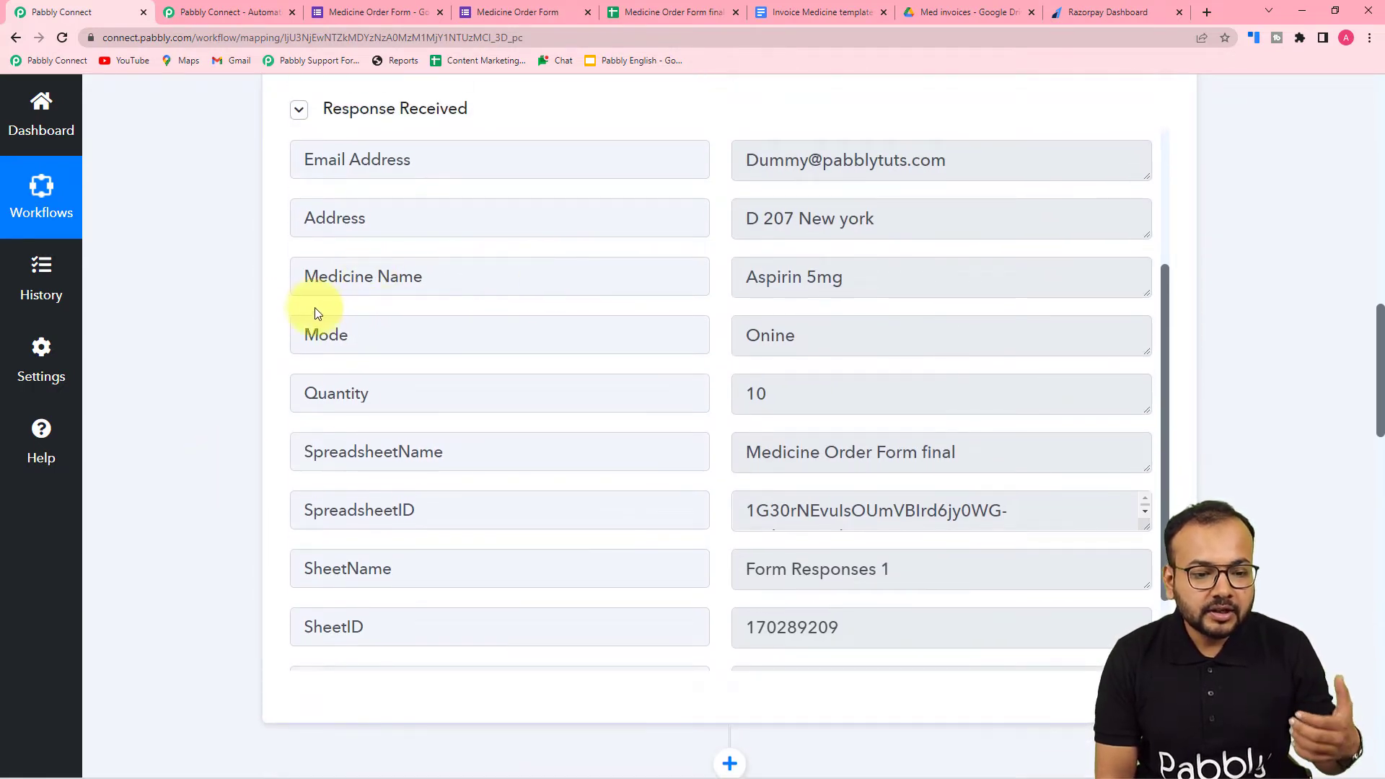
pyautogui.scroll(1, 277, 321)
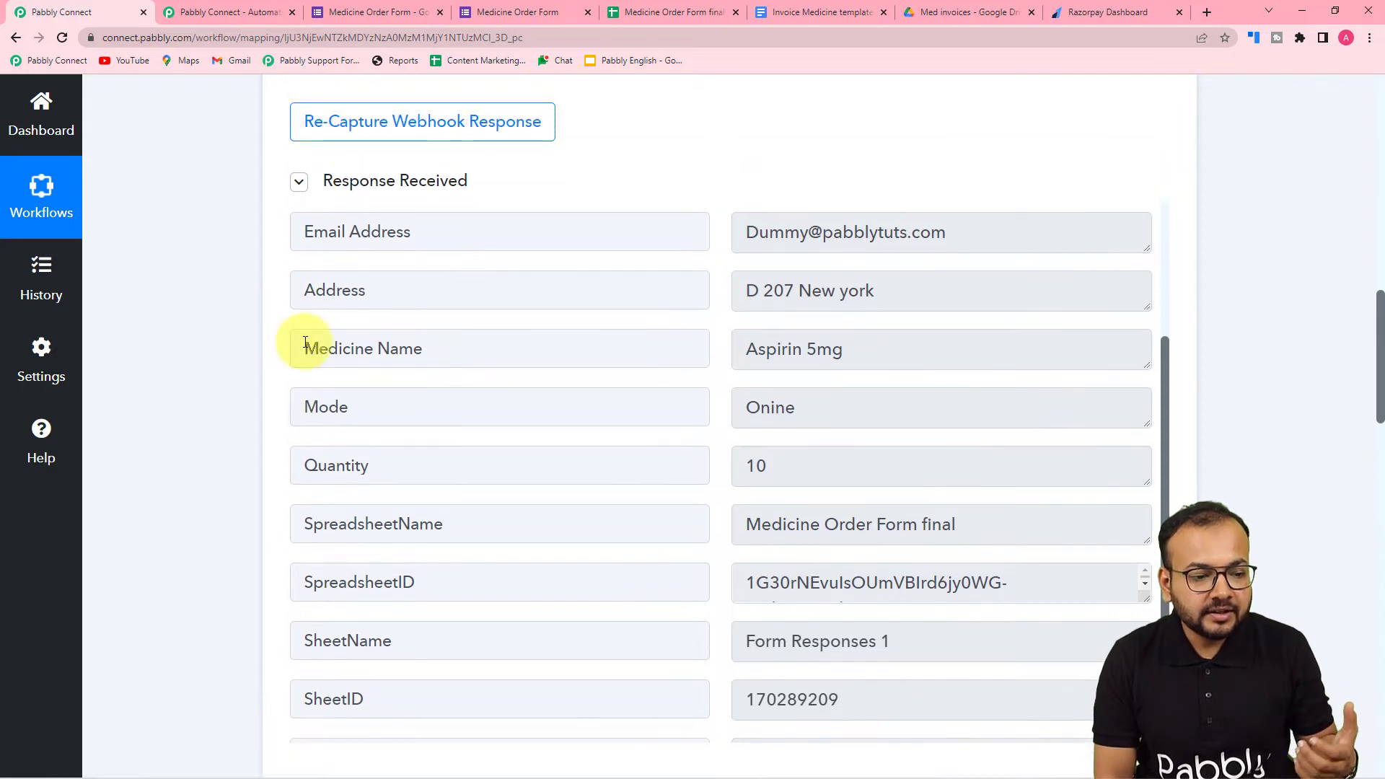
pyautogui.scroll(-1, 541, 361)
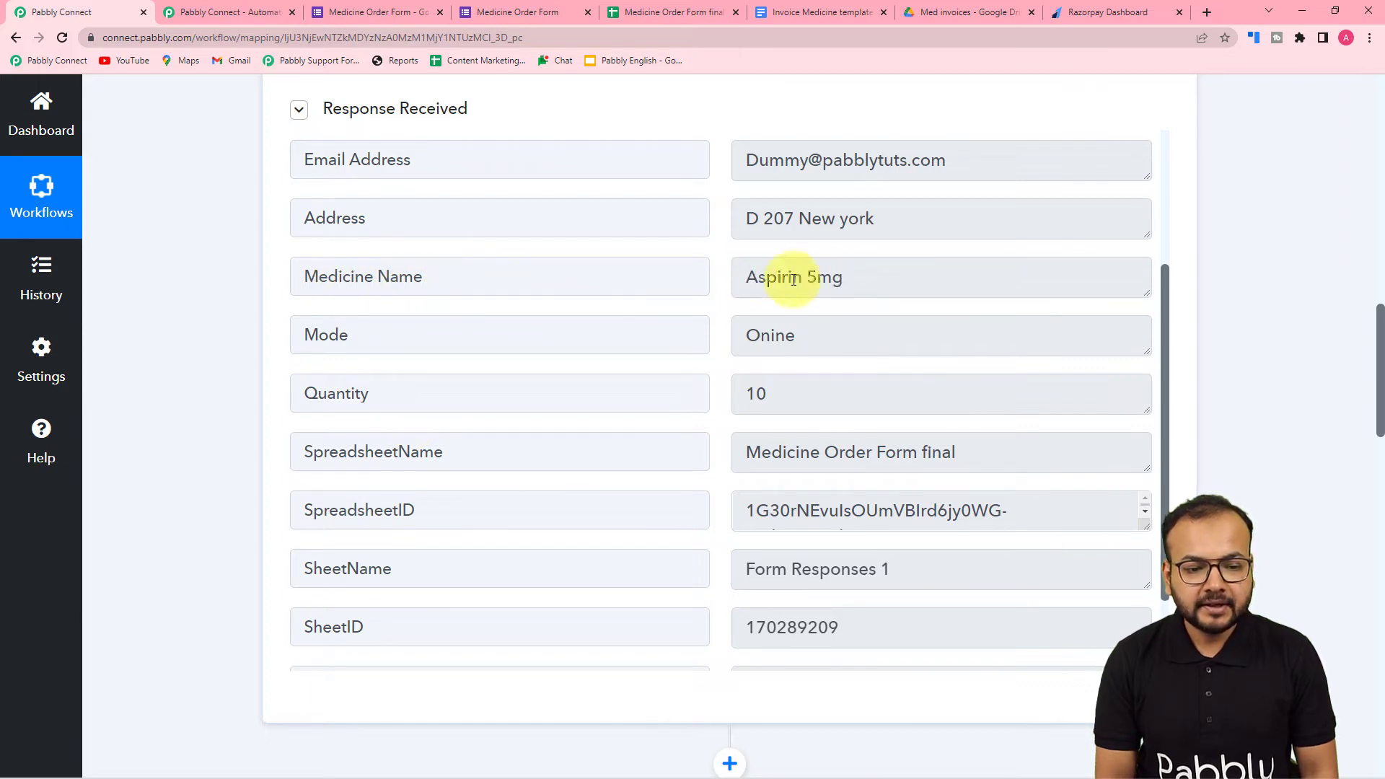
pyautogui.scroll(-2, 527, 293)
pyautogui.scroll(-9, 225, 316)
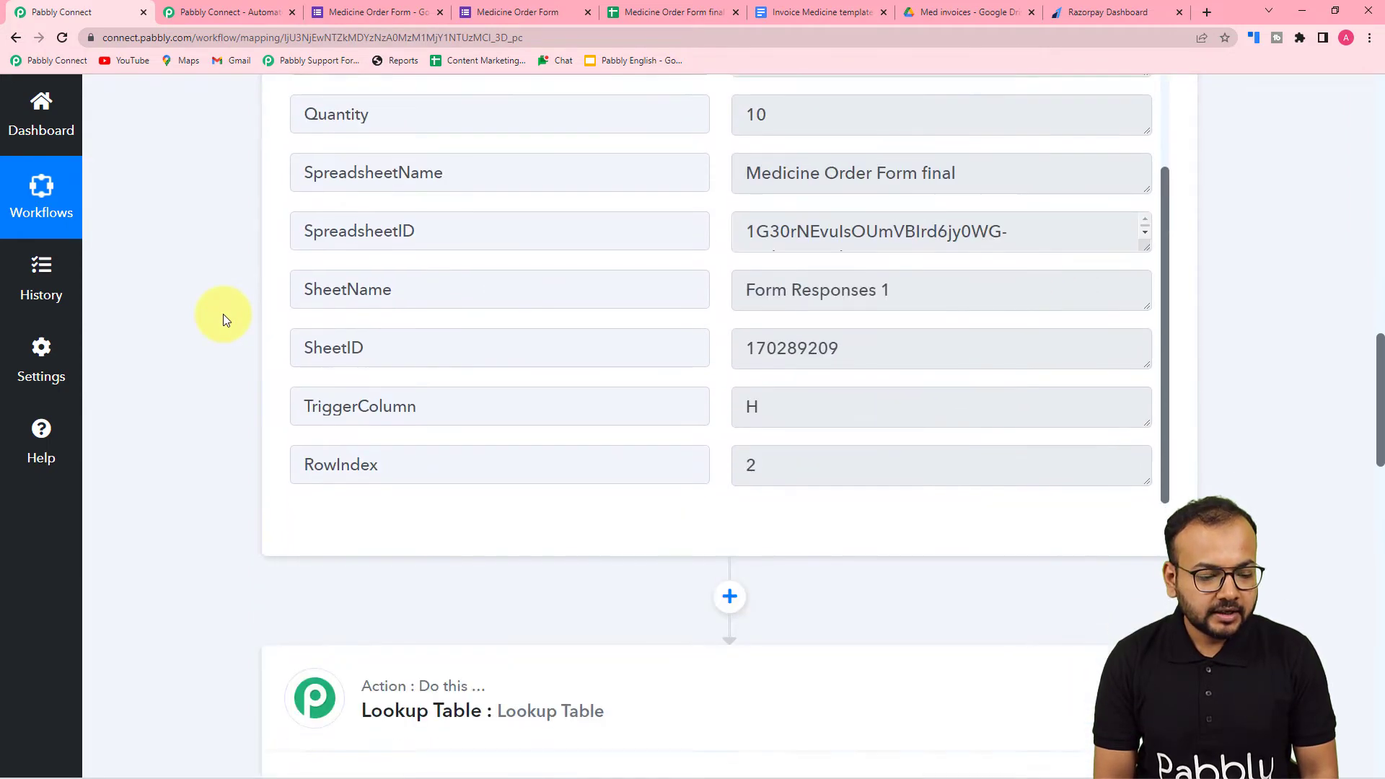
pyautogui.scroll(-7, 226, 318)
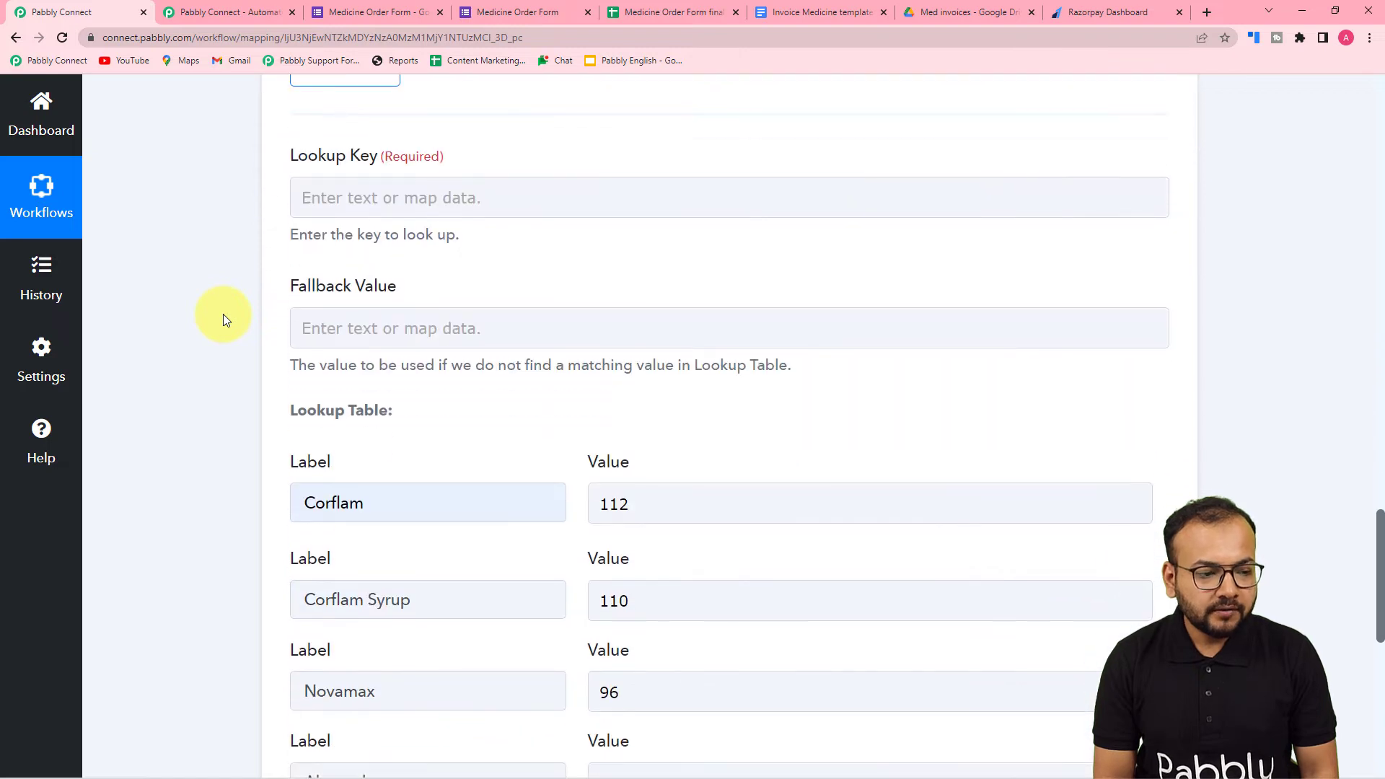
# - Add a lookup table row labelled Aspirin 5mg with the value 10, and correct the Novamax label to Novomax
pyautogui.scroll(-2, 223, 314)
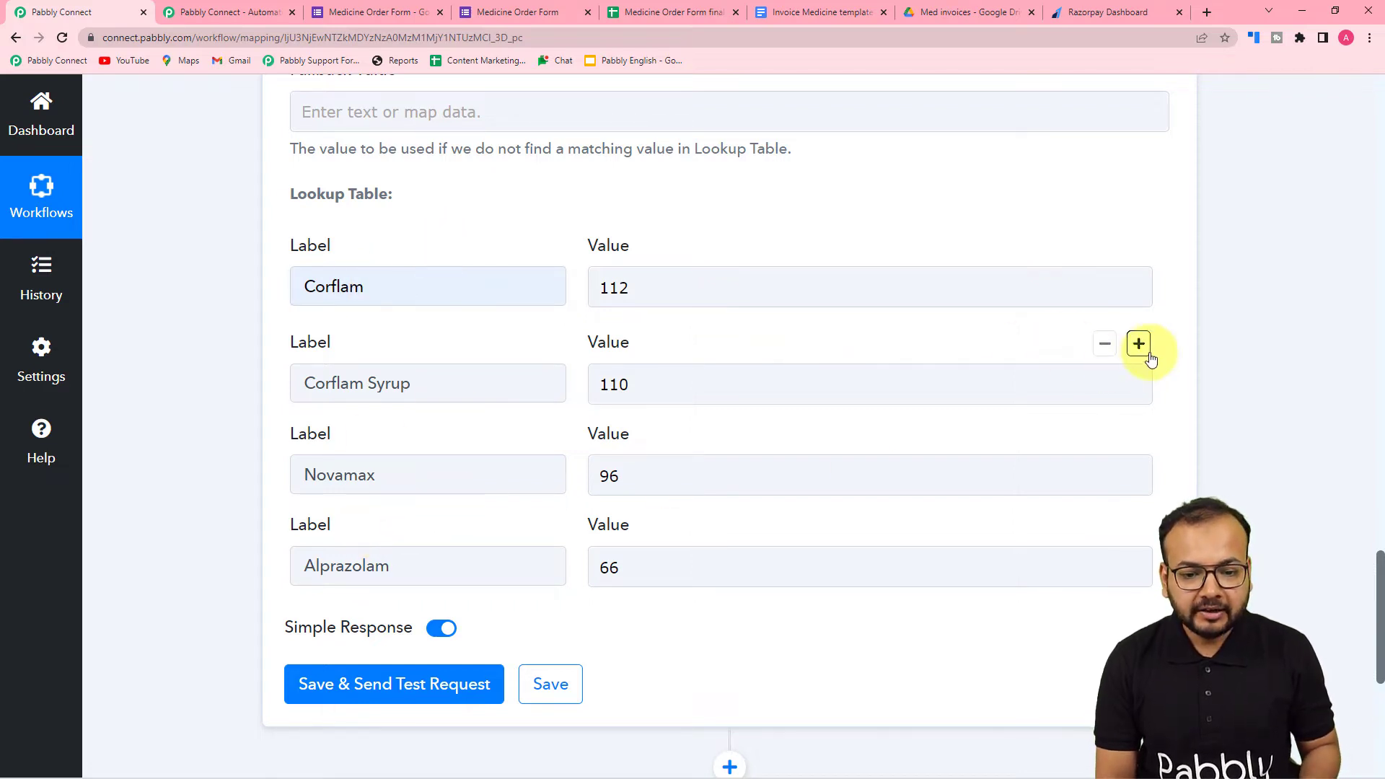
pyautogui.click(1140, 345)
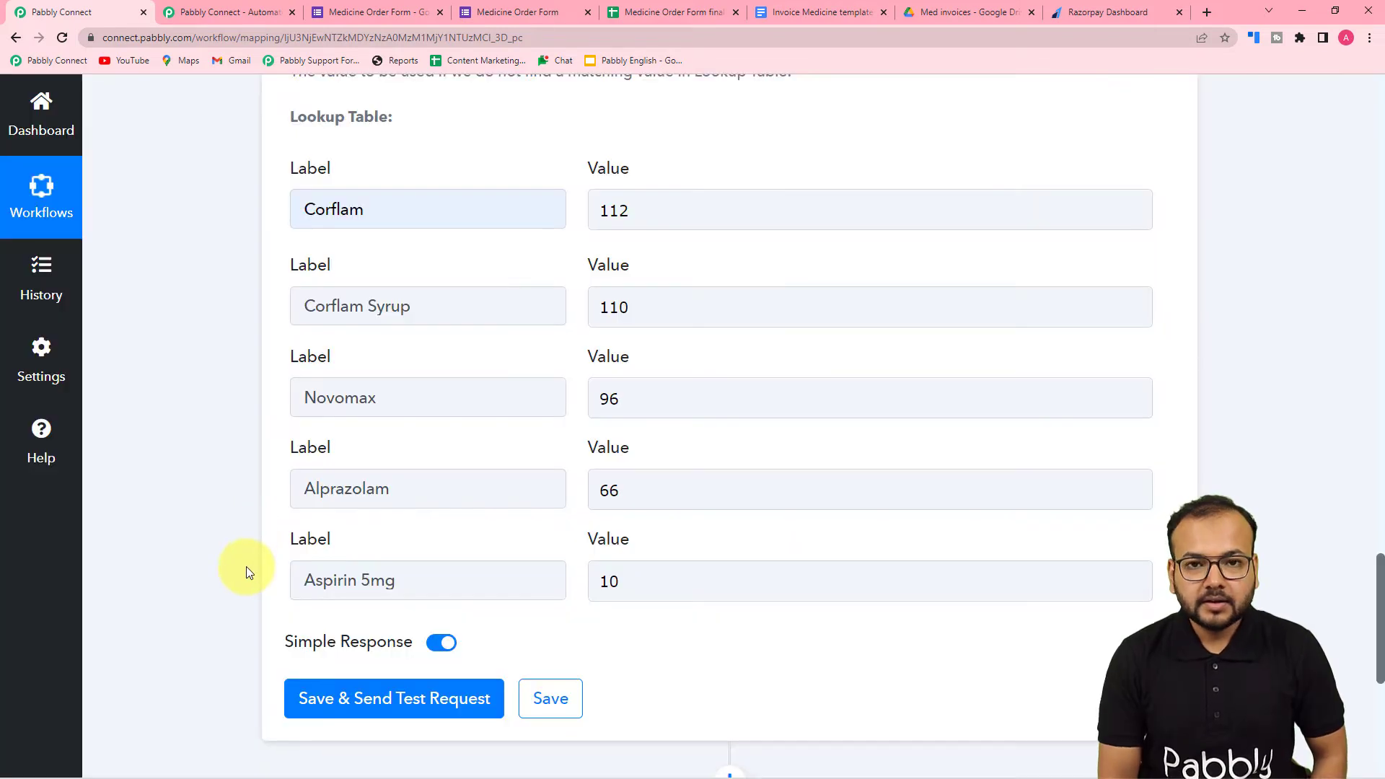
pyautogui.click(675, 599)
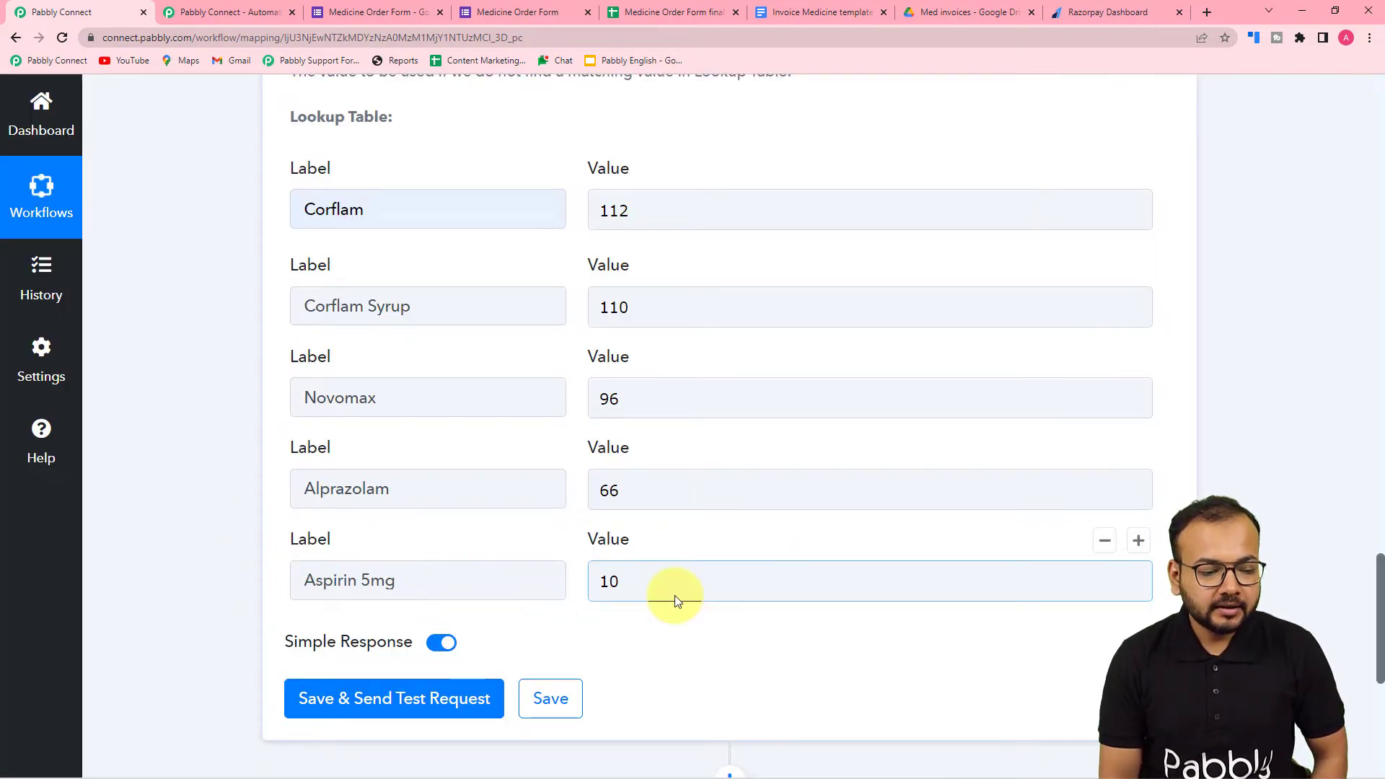
# - Map the Lookup Key to the Medicine Name field of the Google Forms response
pyautogui.scroll(3, 656, 633)
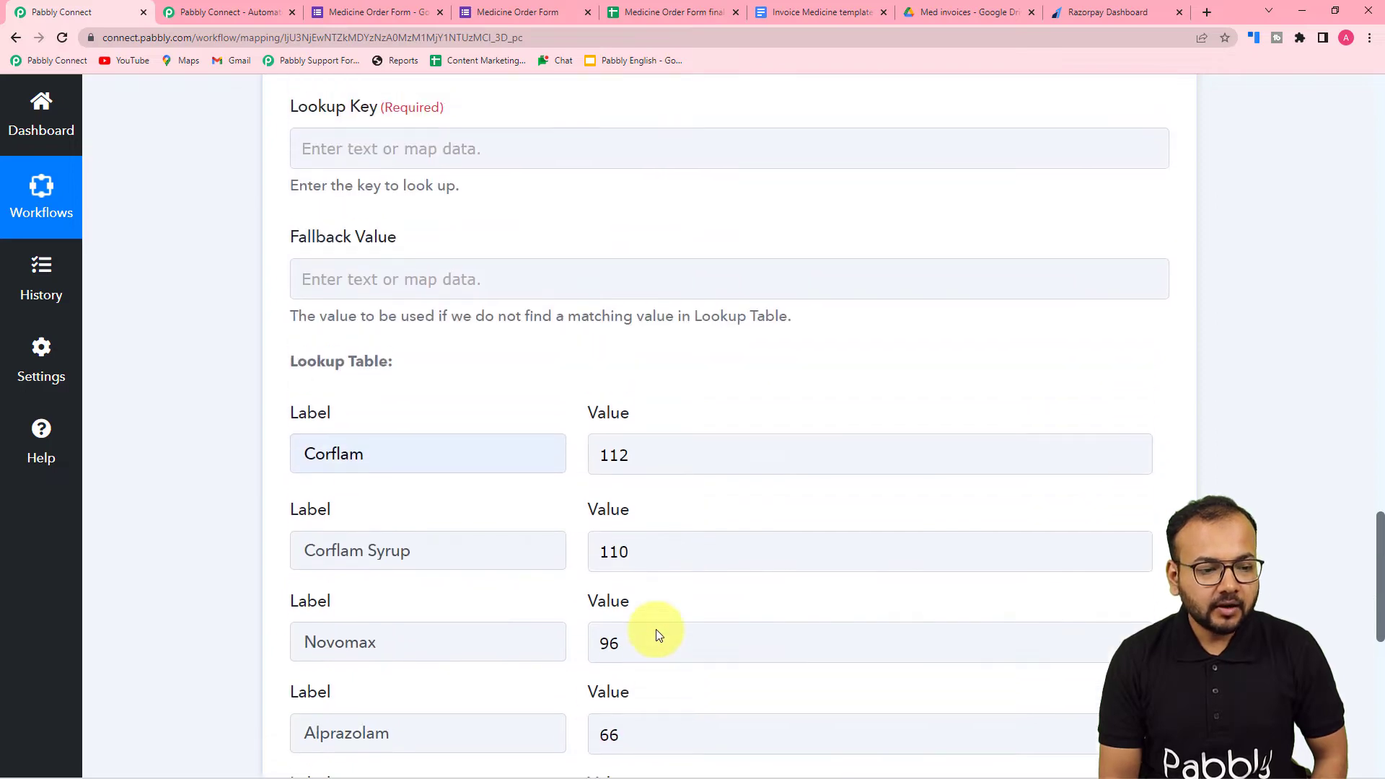
pyautogui.scroll(5, 657, 634)
pyautogui.scroll(-1, 657, 631)
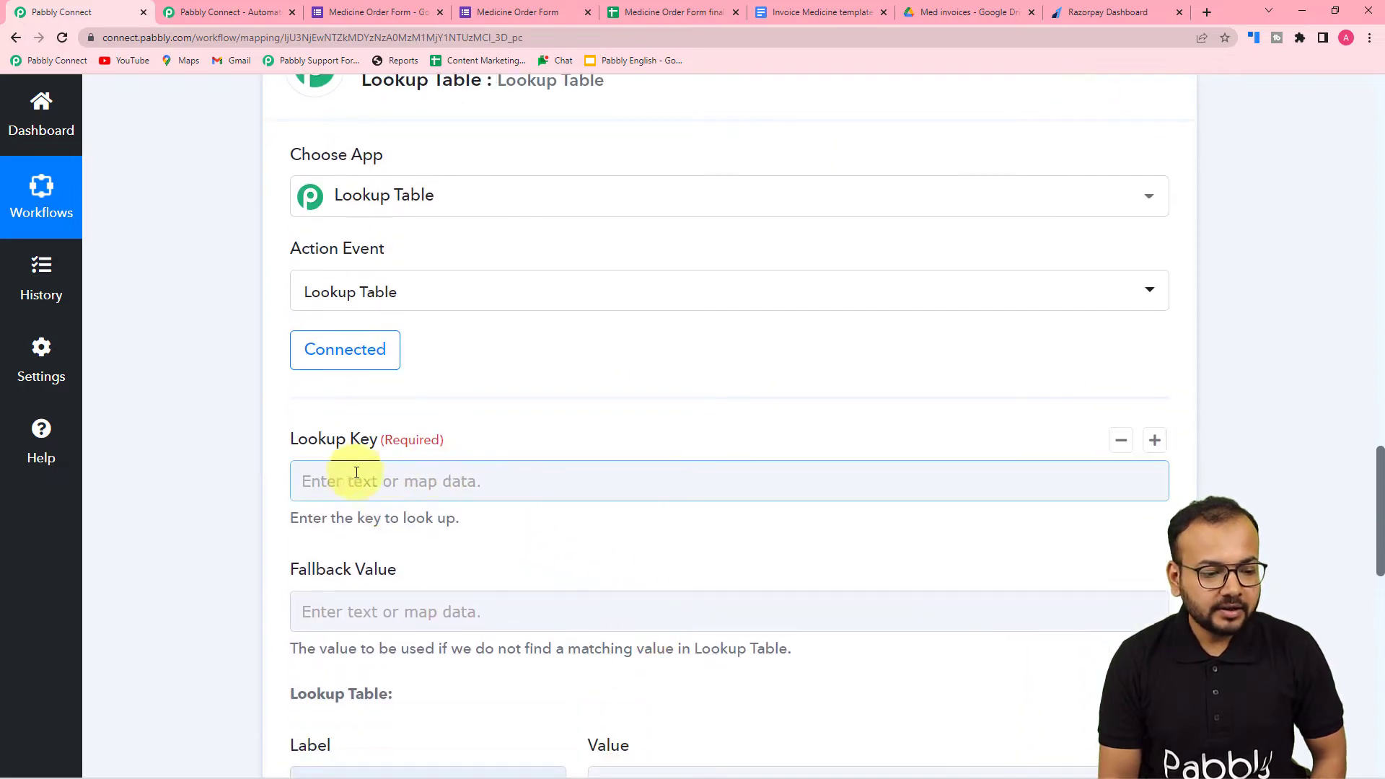
pyautogui.click(452, 481)
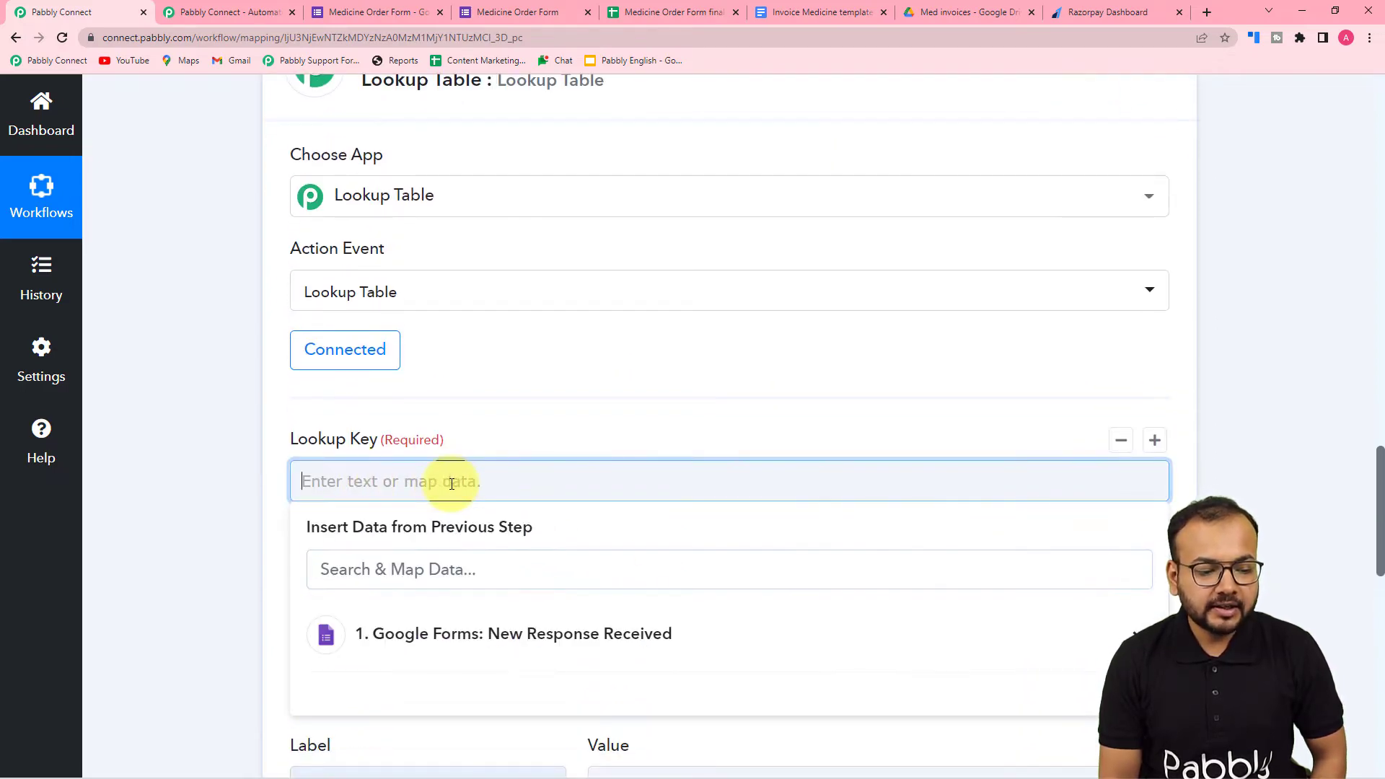
pyautogui.scroll(-4, 452, 479)
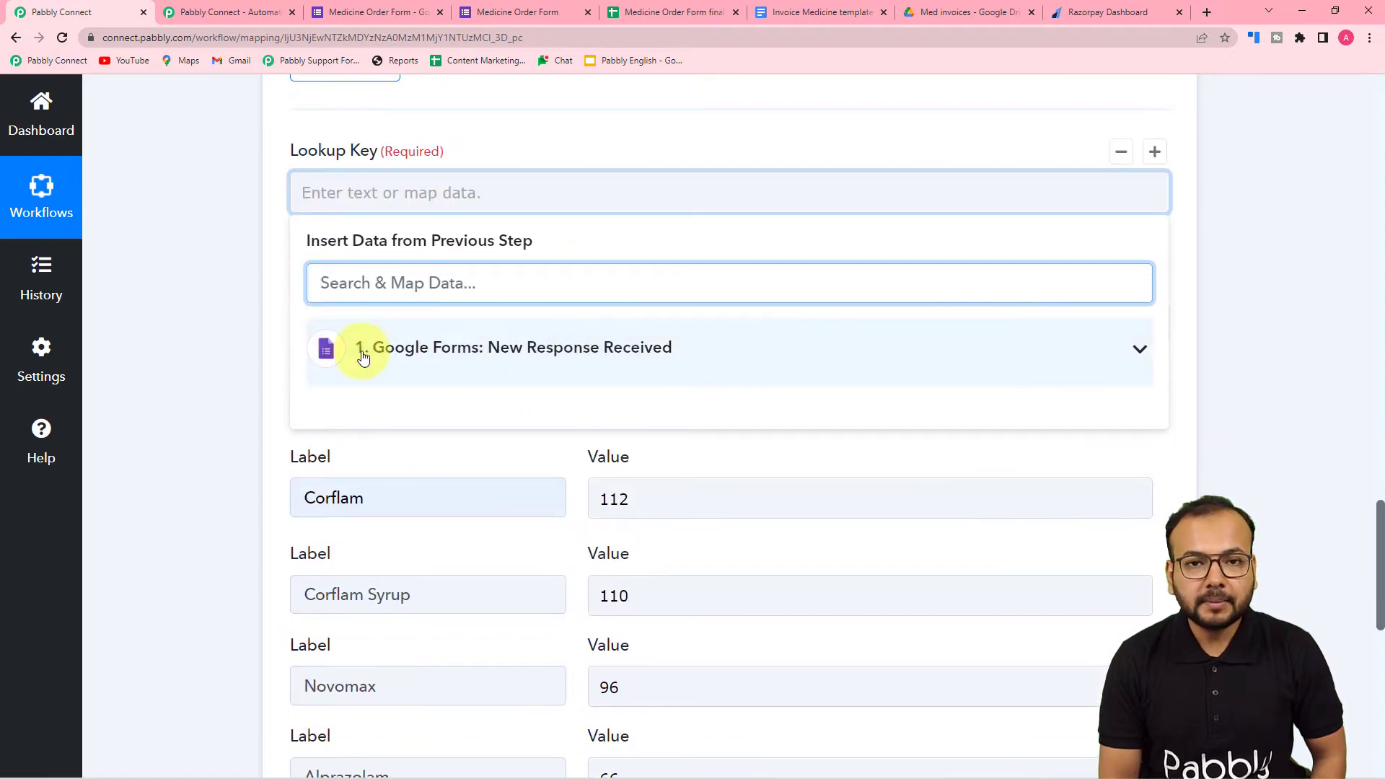
pyautogui.click(519, 366)
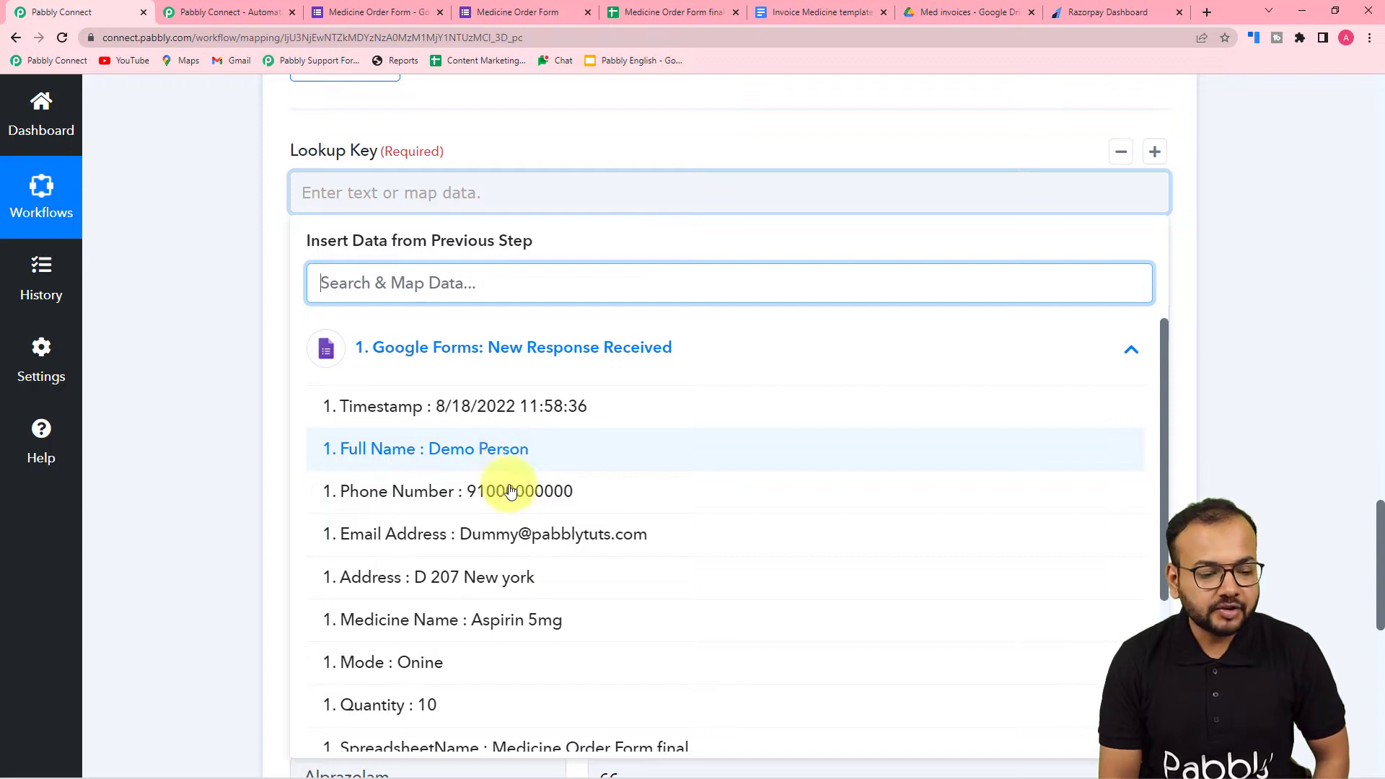
pyautogui.click(442, 625)
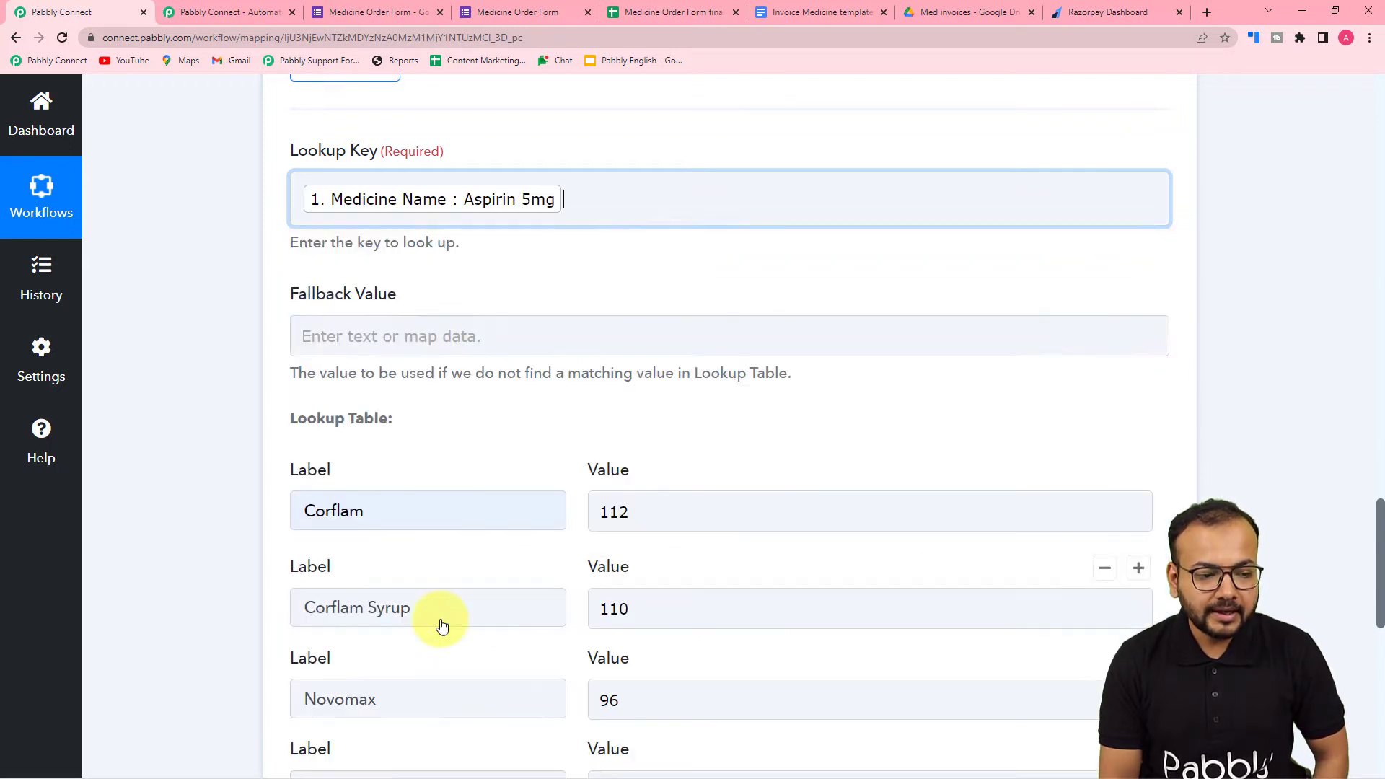
pyautogui.click(229, 254)
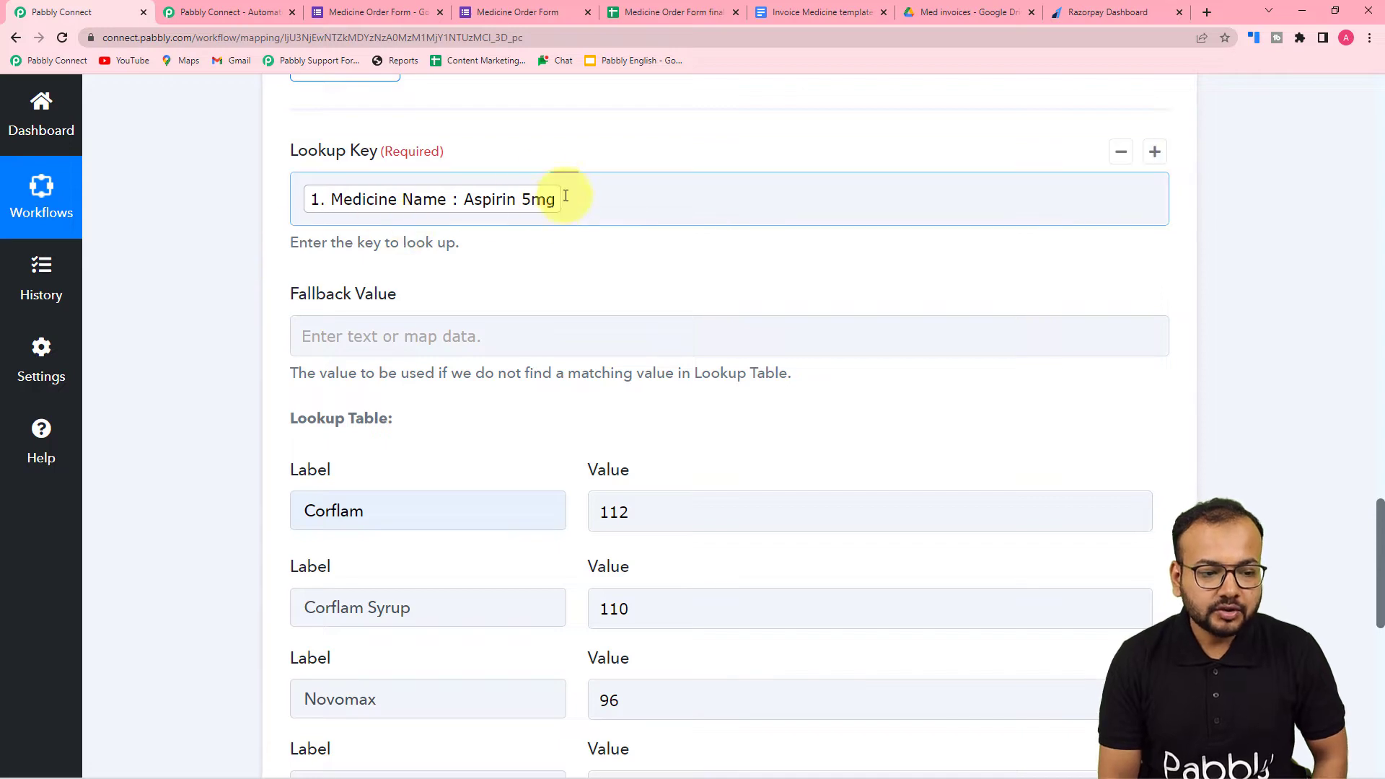
# - Save the Lookup Table action with a test request, and review the returned price and the ordered quantity
pyautogui.scroll(-9, 236, 261)
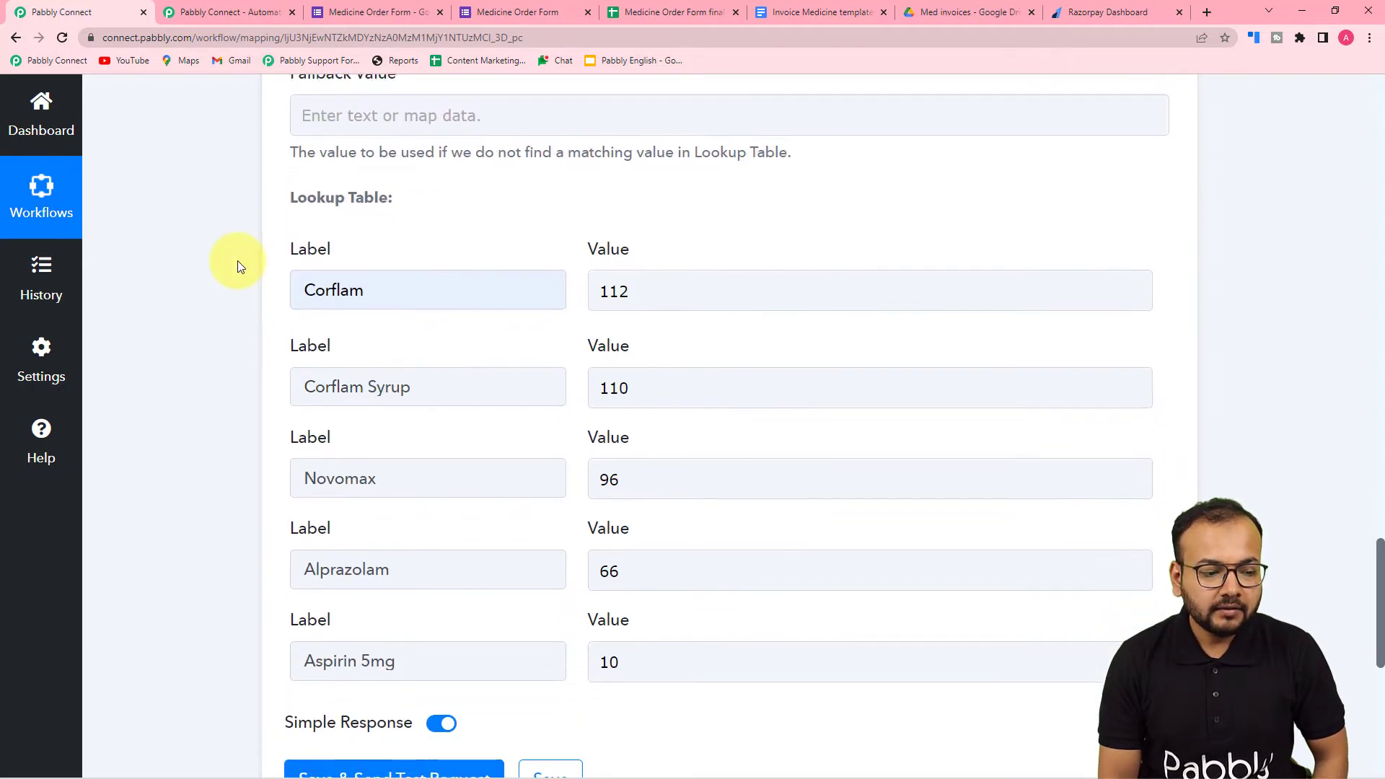
pyautogui.click(293, 359)
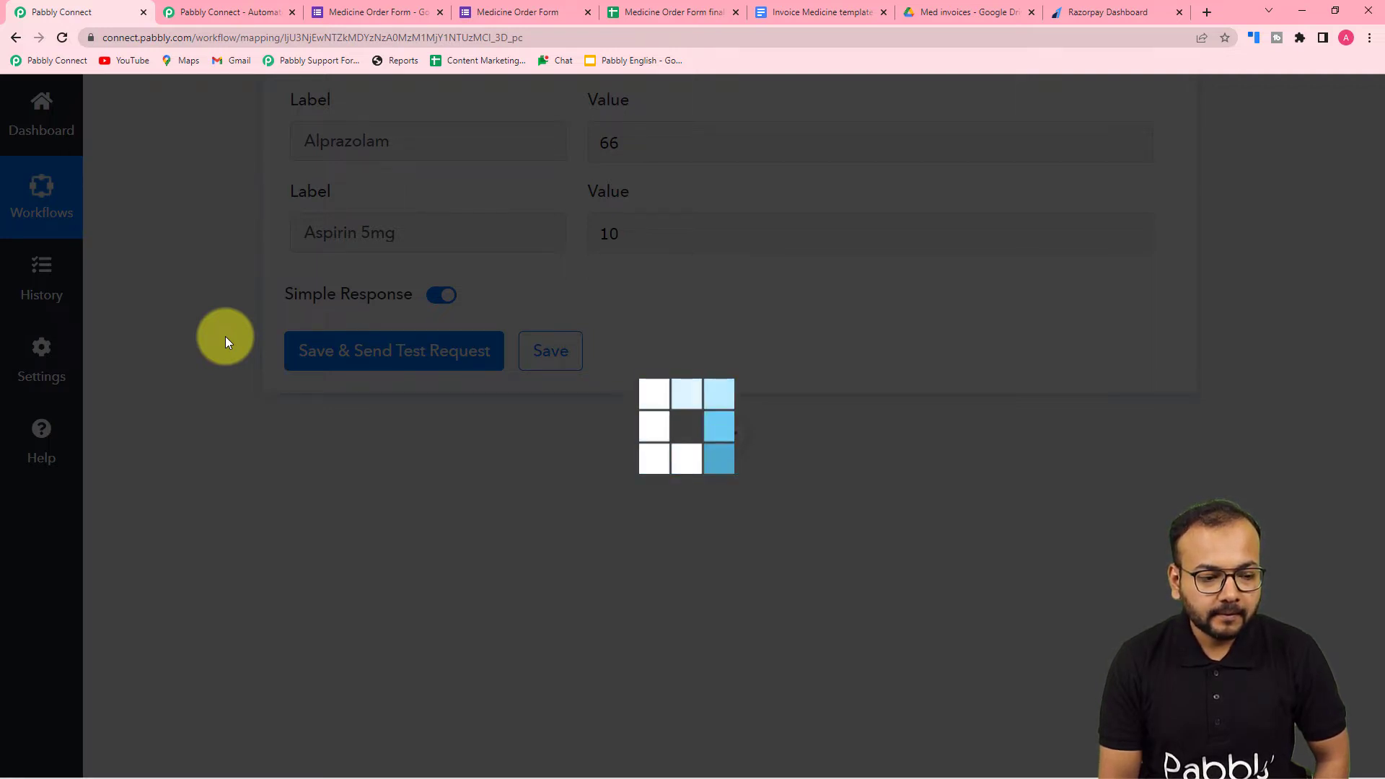
pyautogui.scroll(-2, 227, 336)
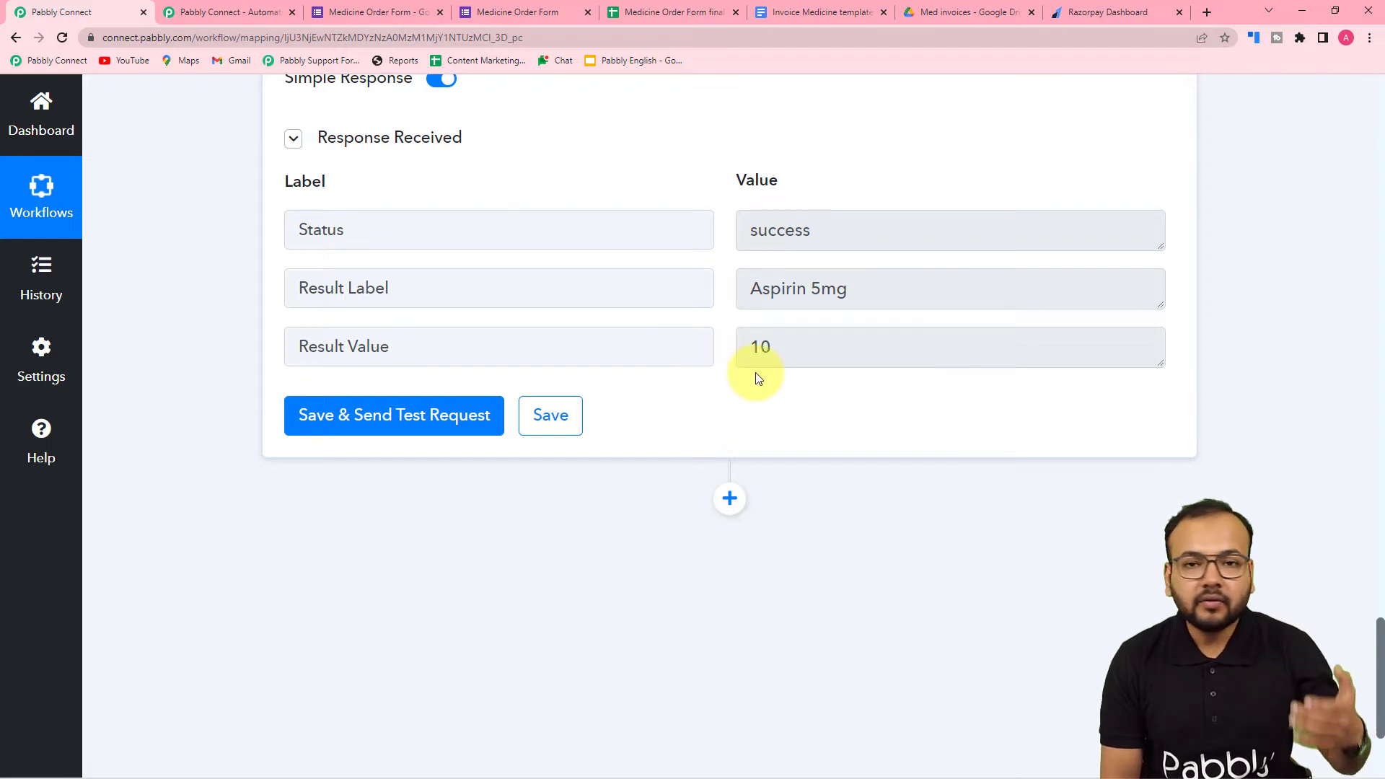
pyautogui.scroll(-3, 756, 378)
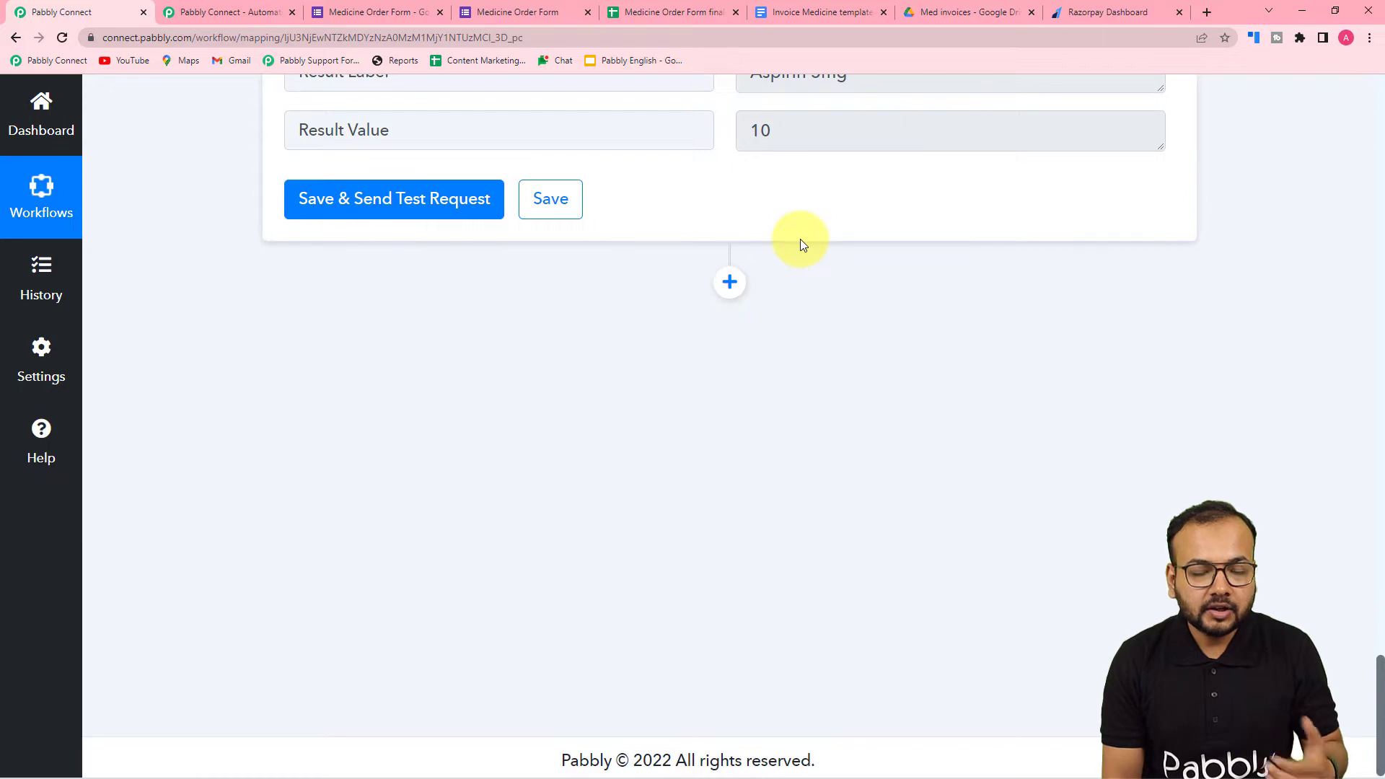
pyautogui.scroll(2, 808, 262)
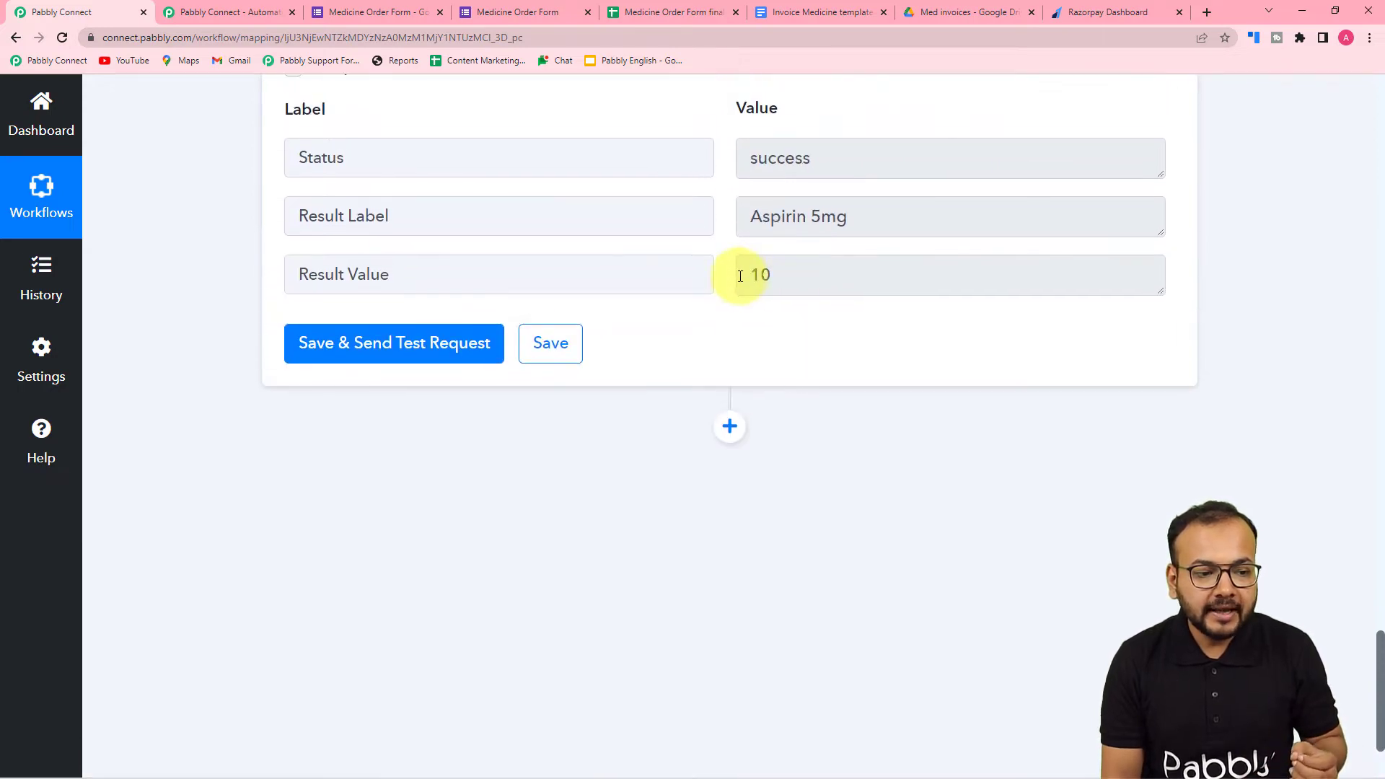
pyautogui.scroll(20, 754, 309)
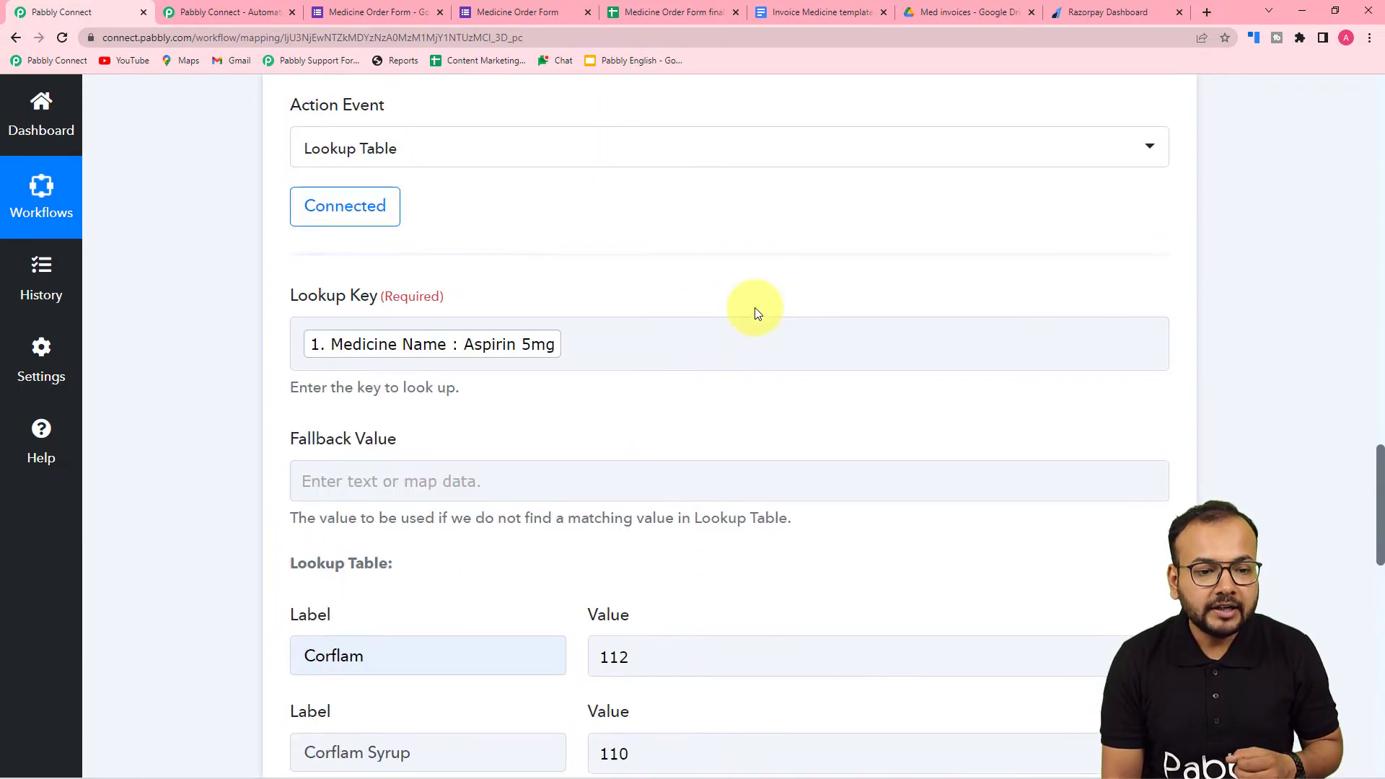
pyautogui.scroll(3, 370, 373)
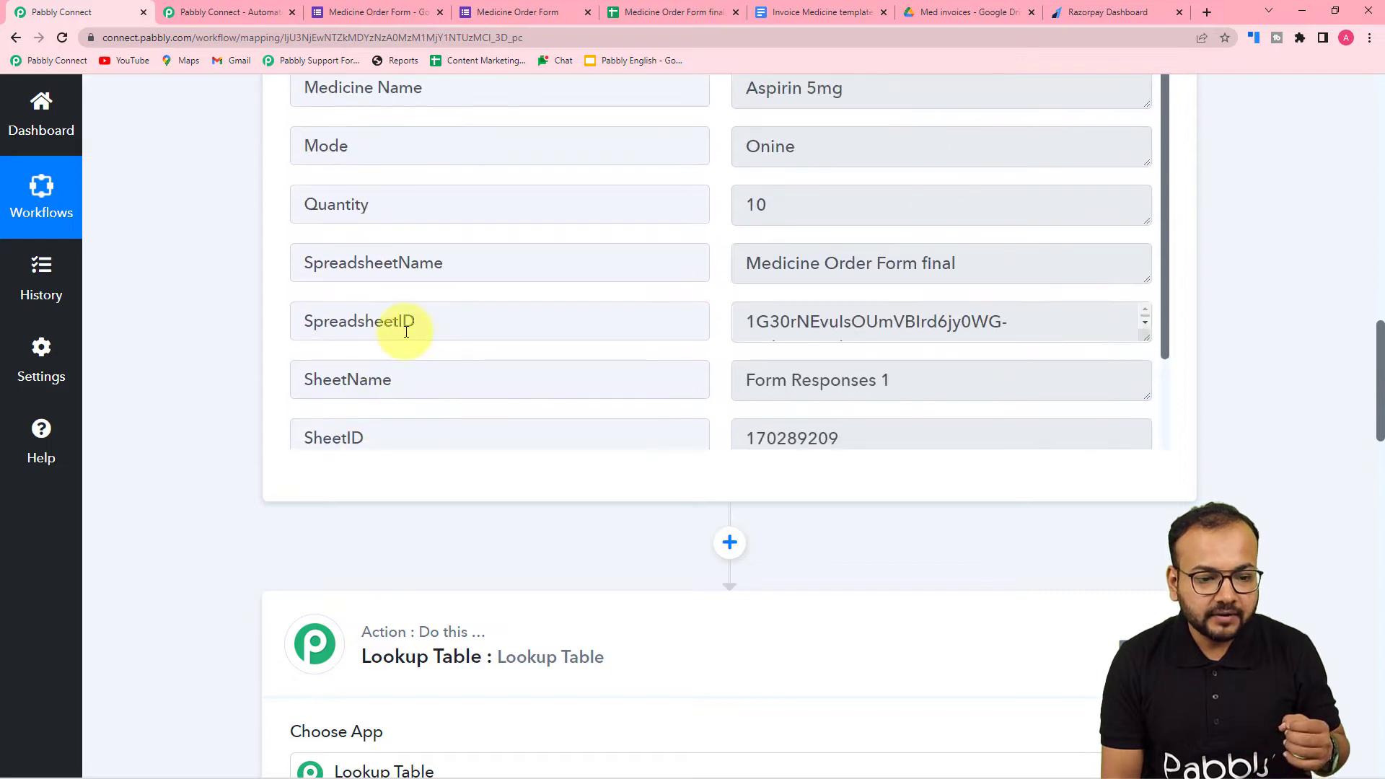
pyautogui.scroll(-20, 173, 373)
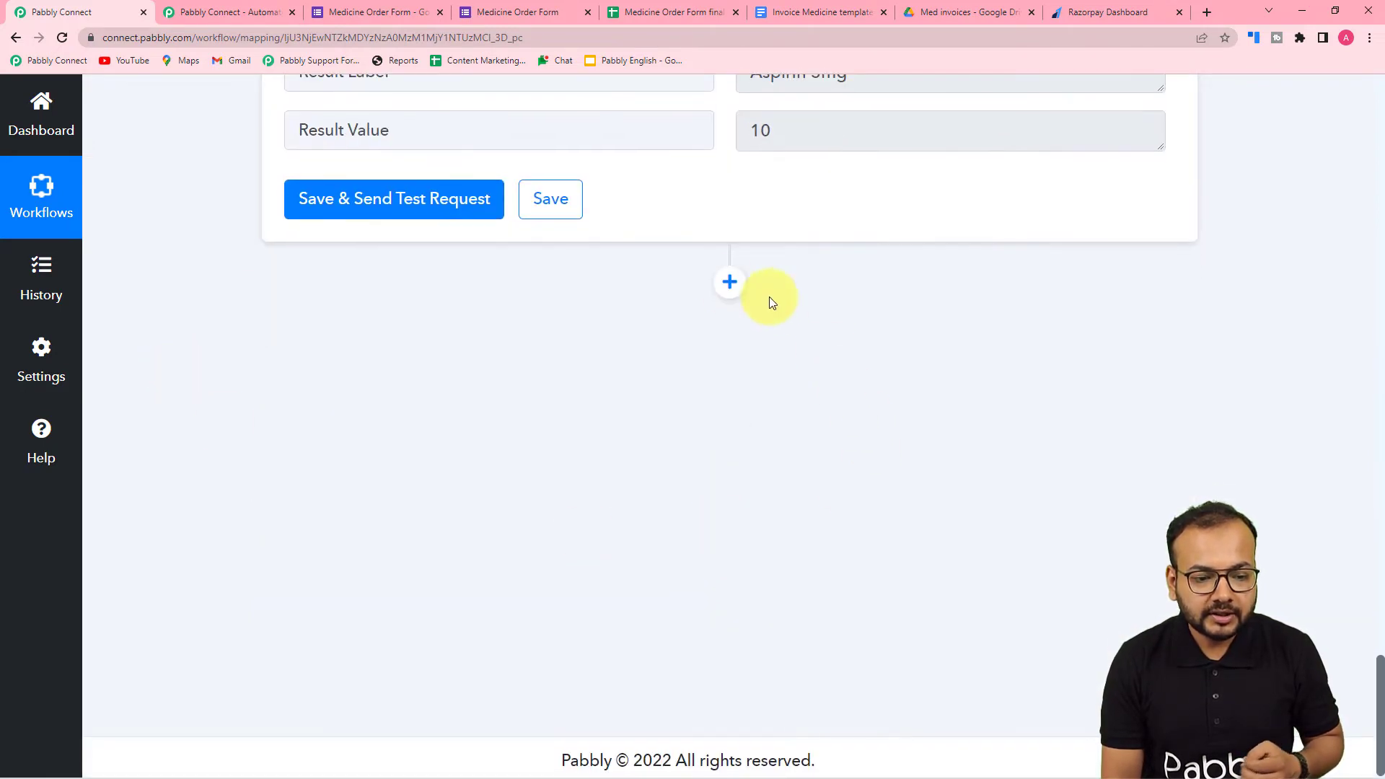
# - Add a new action after the Lookup Table and choose Number Formatter by Pabbly as its app
pyautogui.click(728, 281)
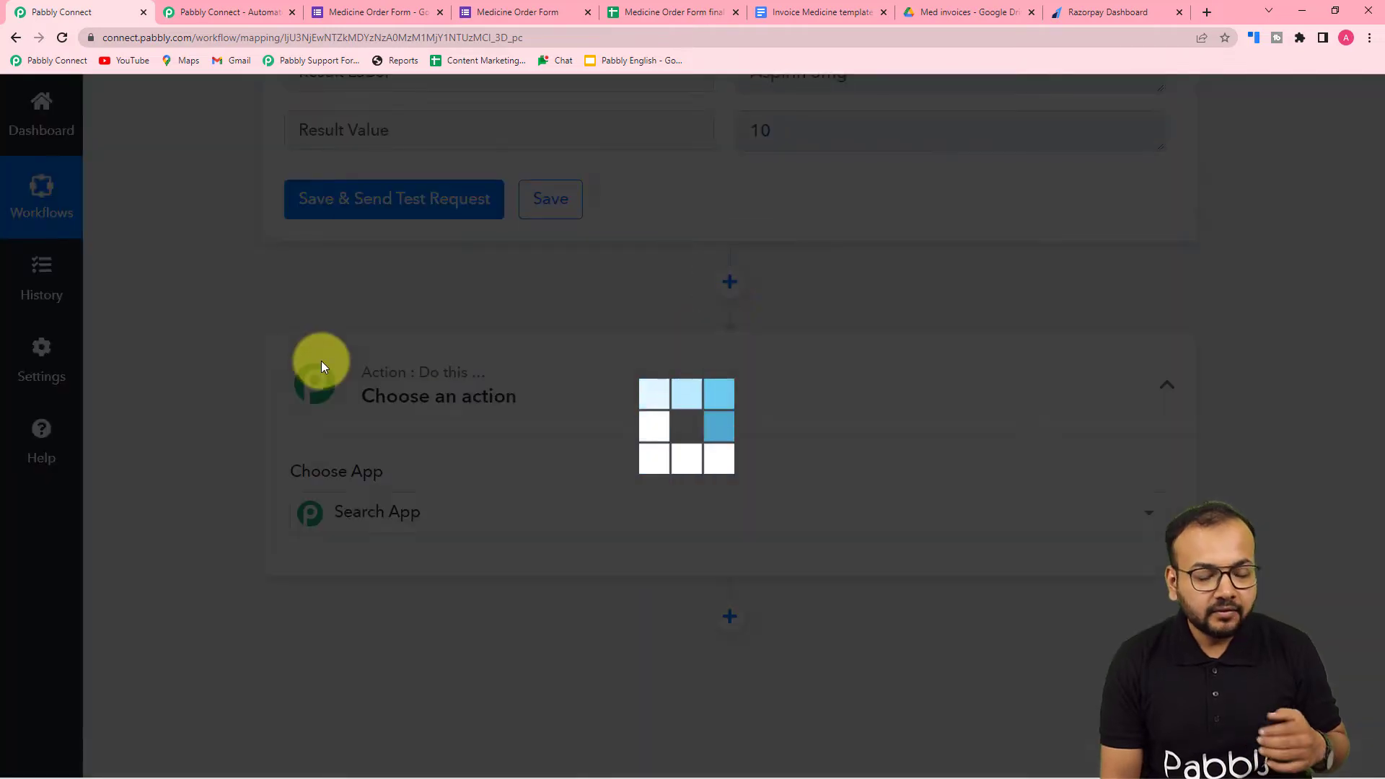
pyautogui.scroll(-4, 322, 361)
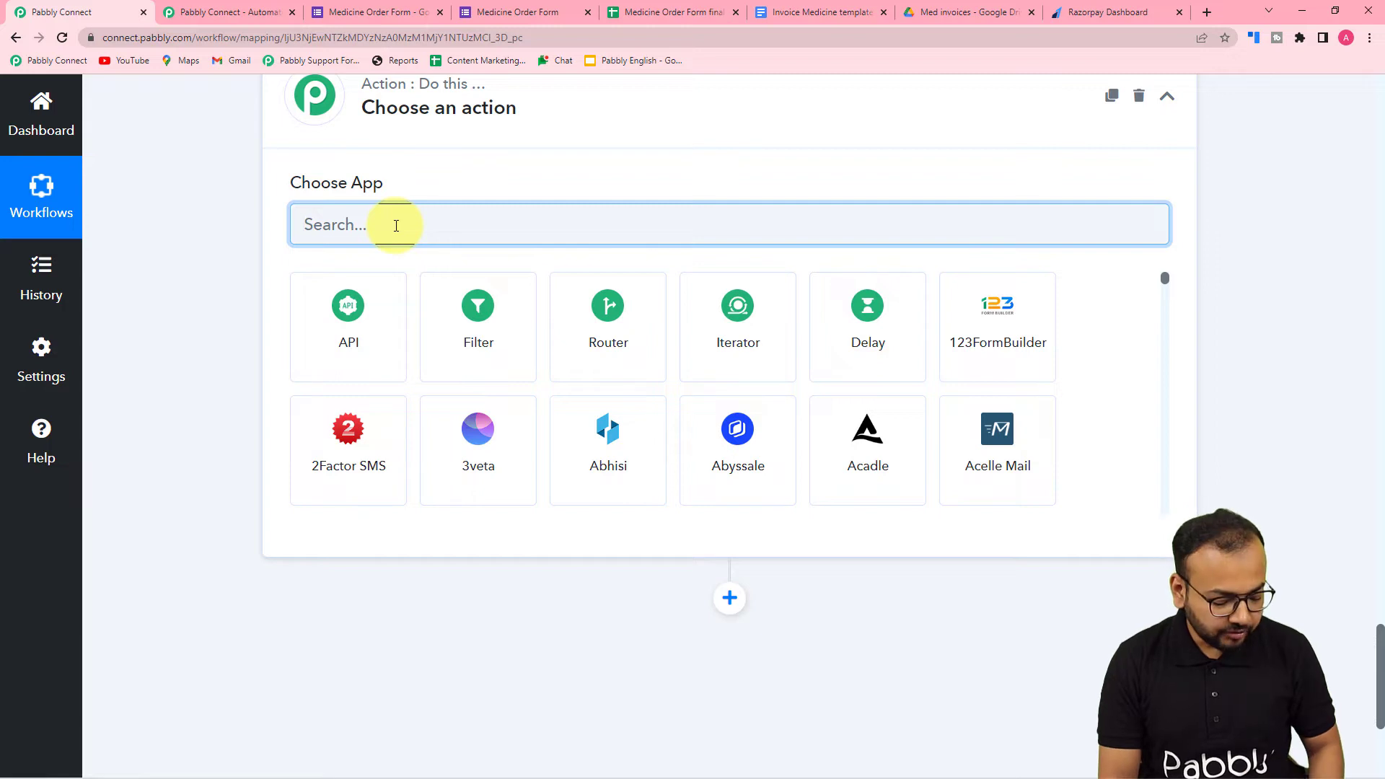
pyautogui.write('um')
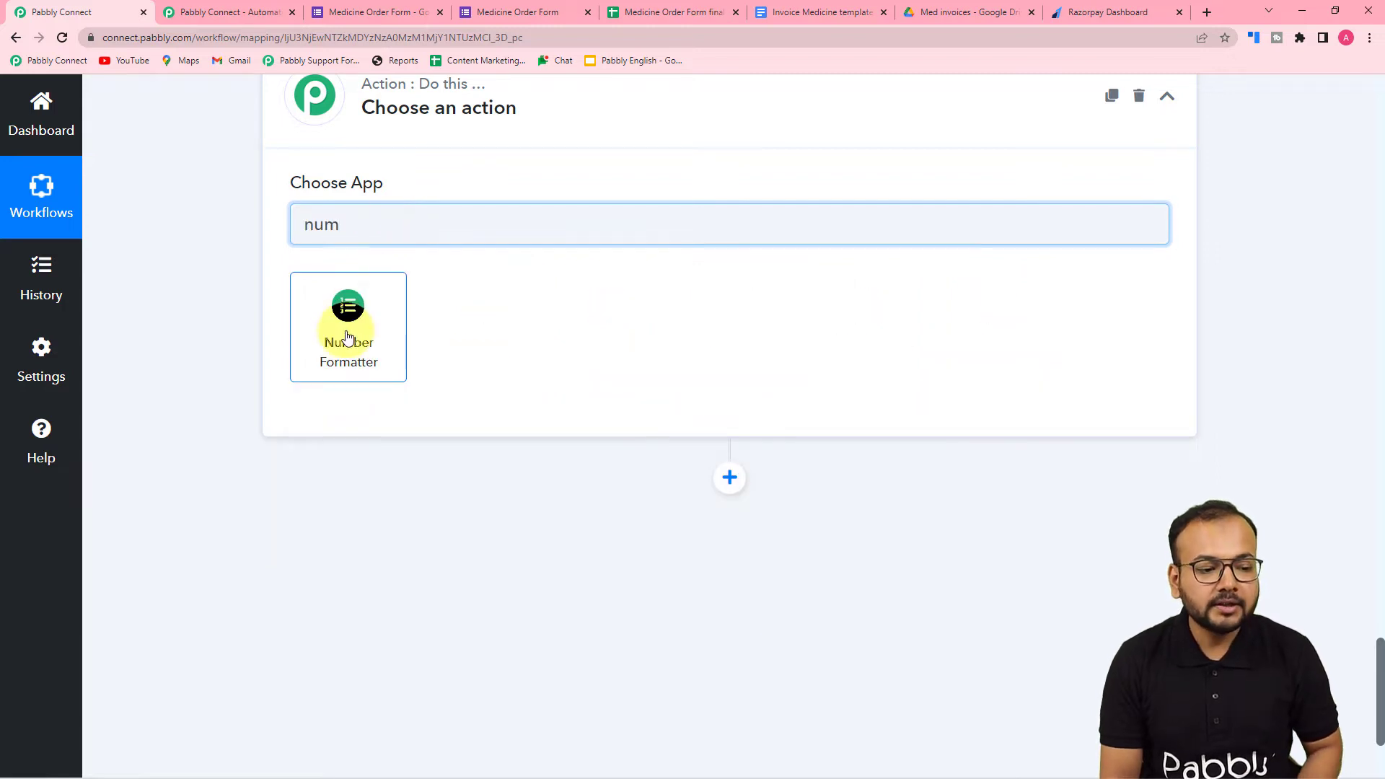
pyautogui.click(347, 321)
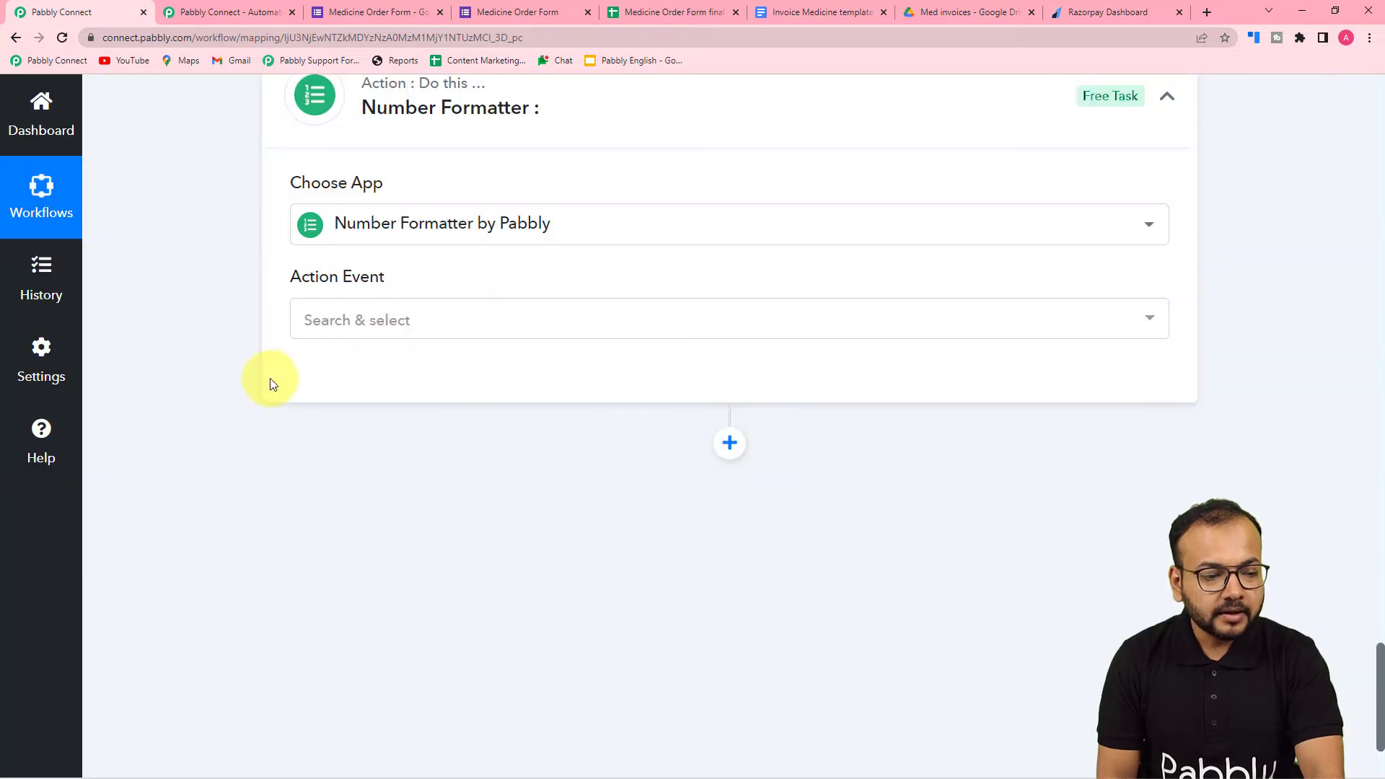
# - Set the Number Formatter's action event to Perform Math Operation and connect it
pyautogui.click(383, 341)
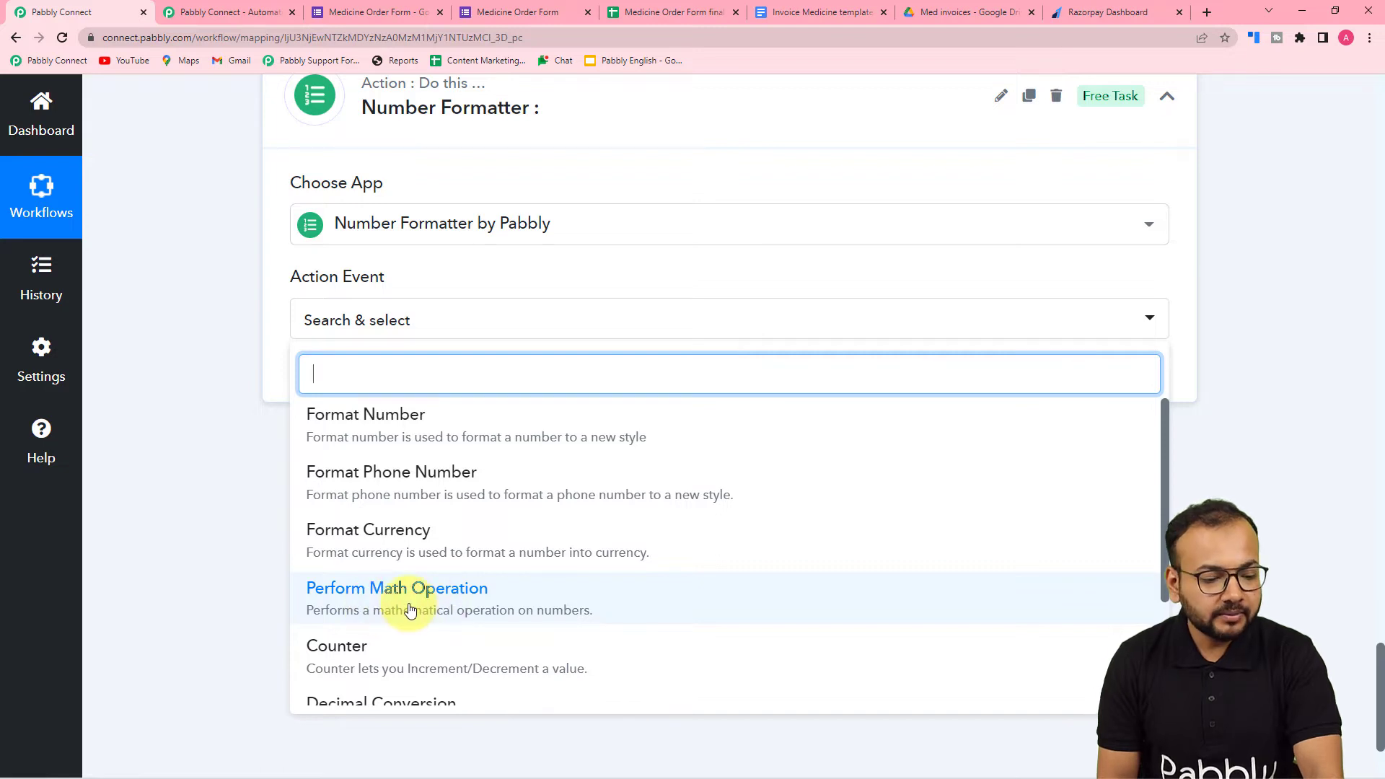
pyautogui.scroll(1, 408, 606)
pyautogui.click(377, 400)
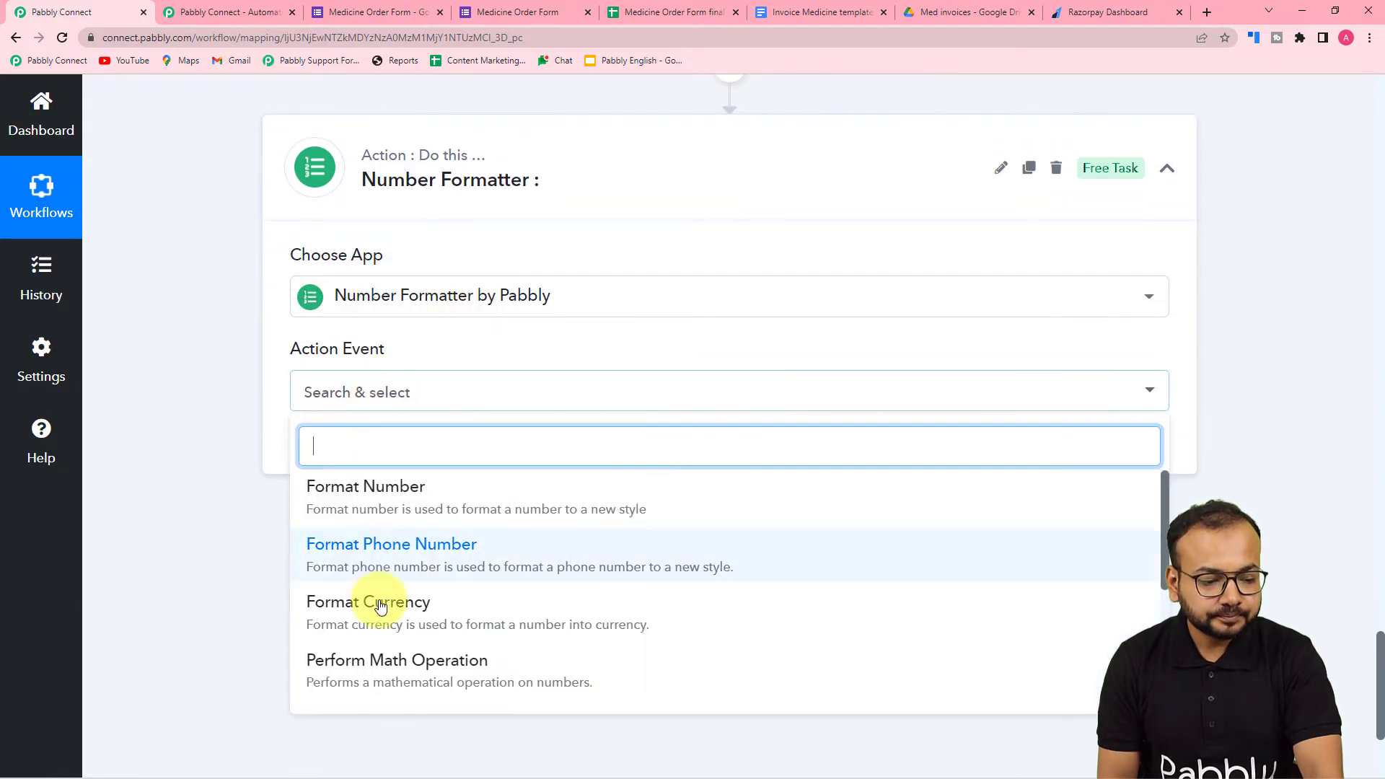
pyautogui.click(372, 660)
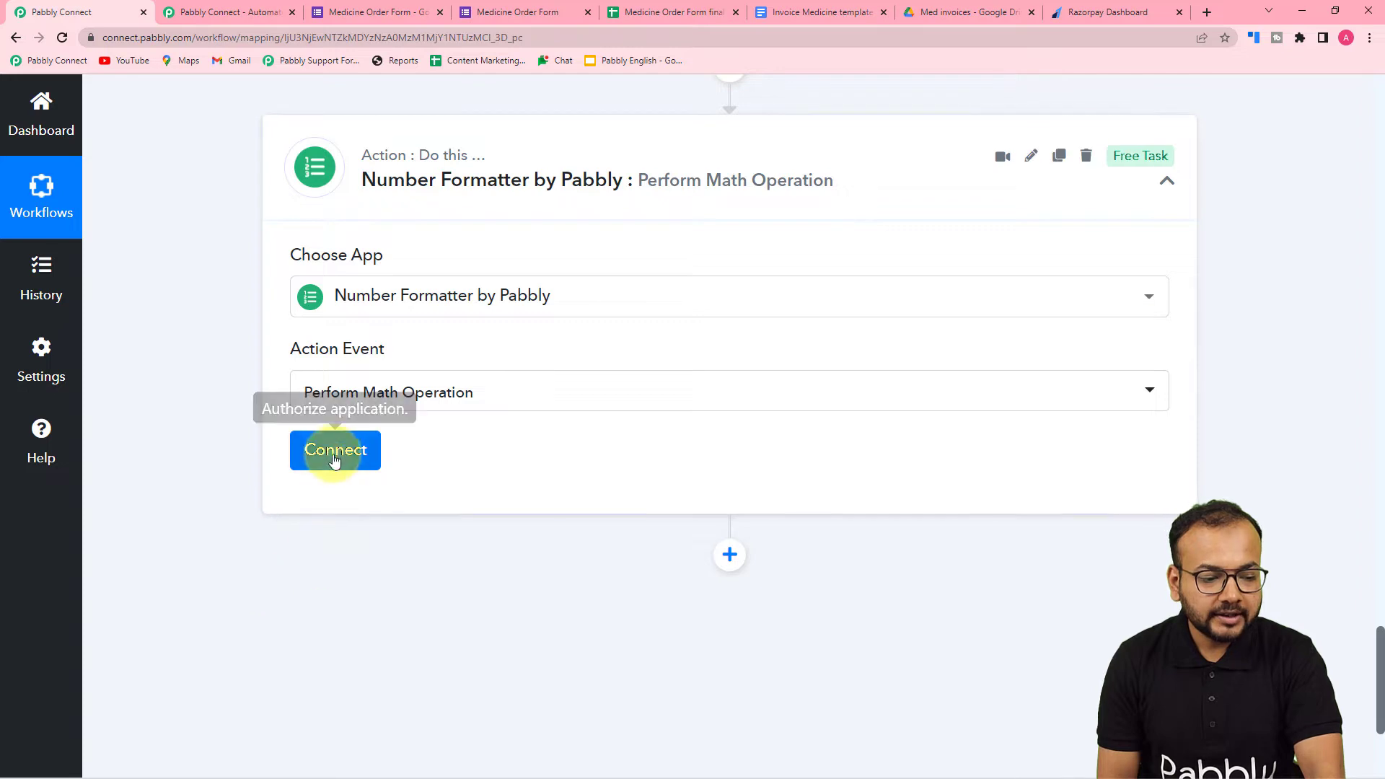
pyautogui.click(334, 456)
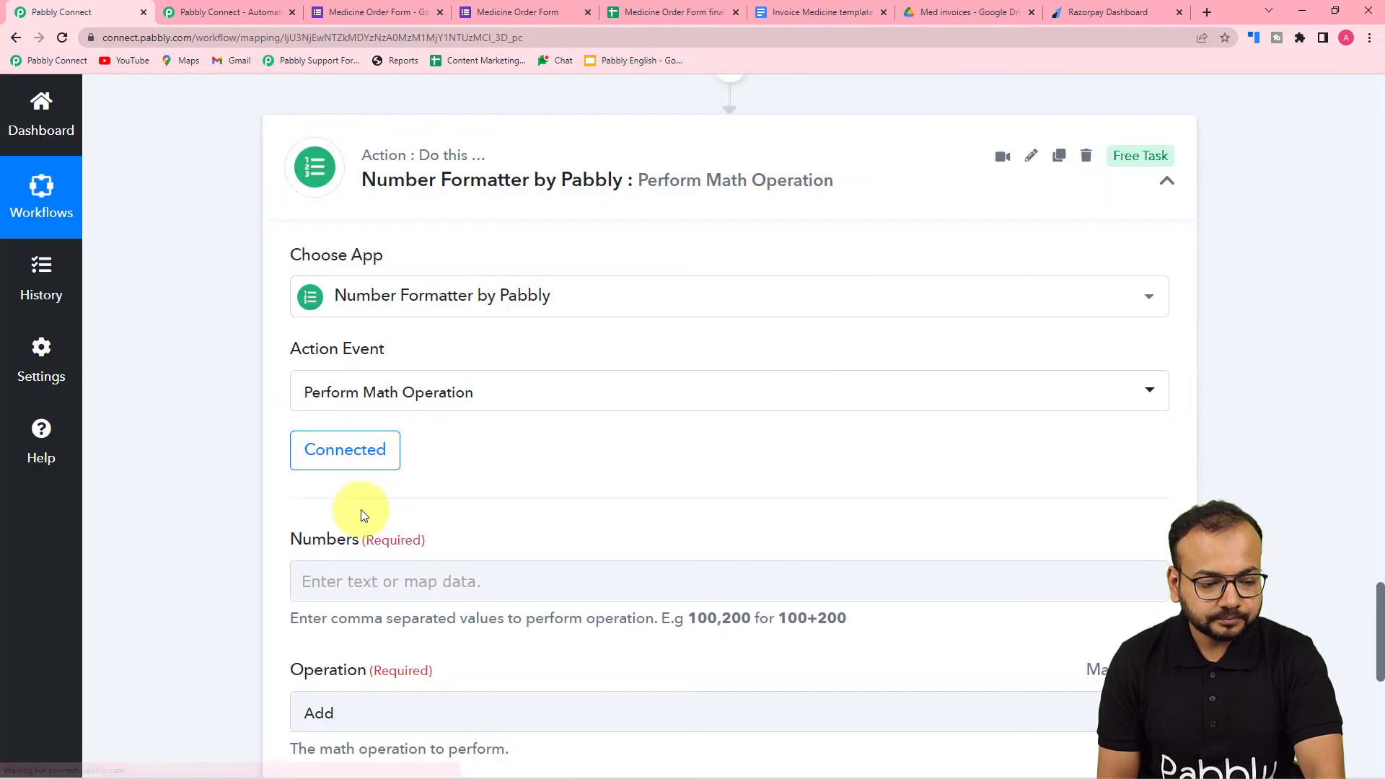
# - Map the Numbers field to the Google Forms Quantity and the Lookup Table Result Value, separated by a comma
pyautogui.scroll(-3, 361, 510)
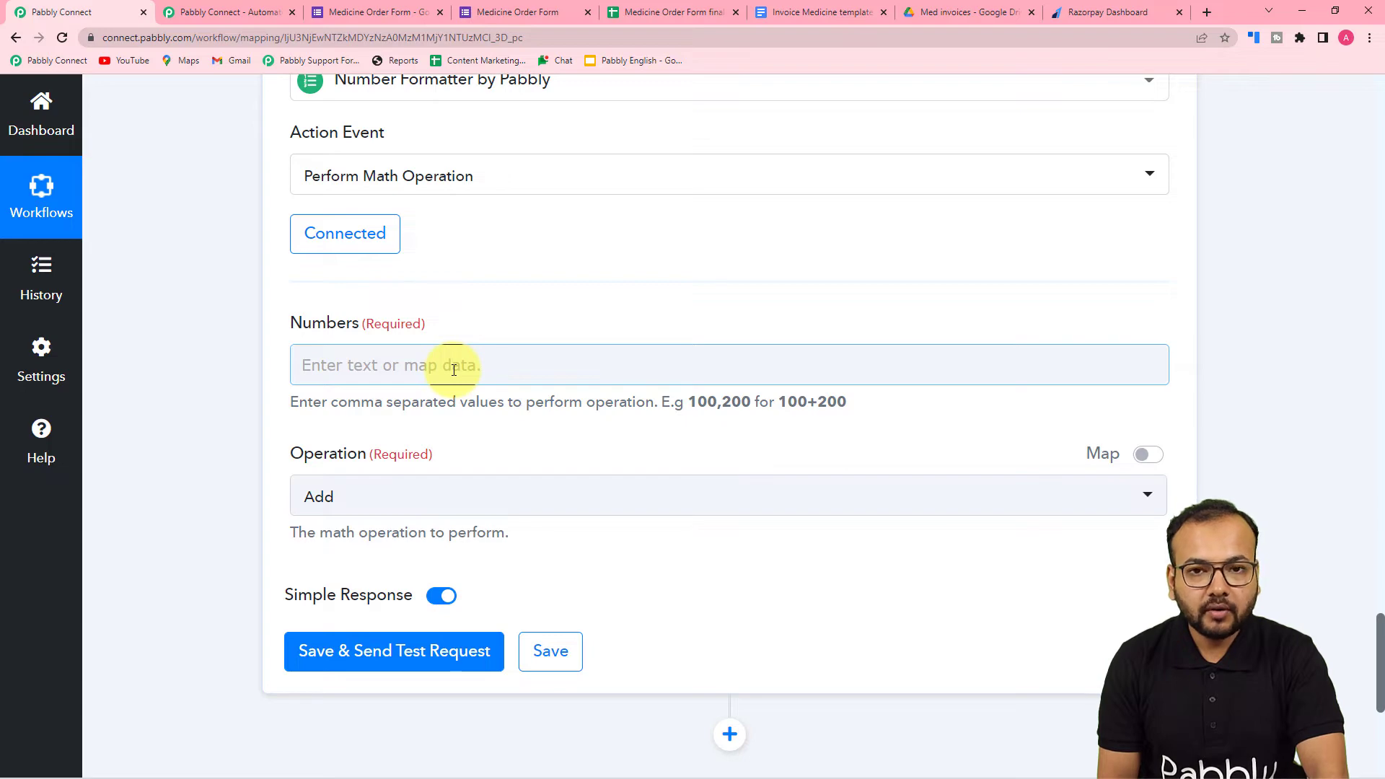
pyautogui.scroll(12, 466, 376)
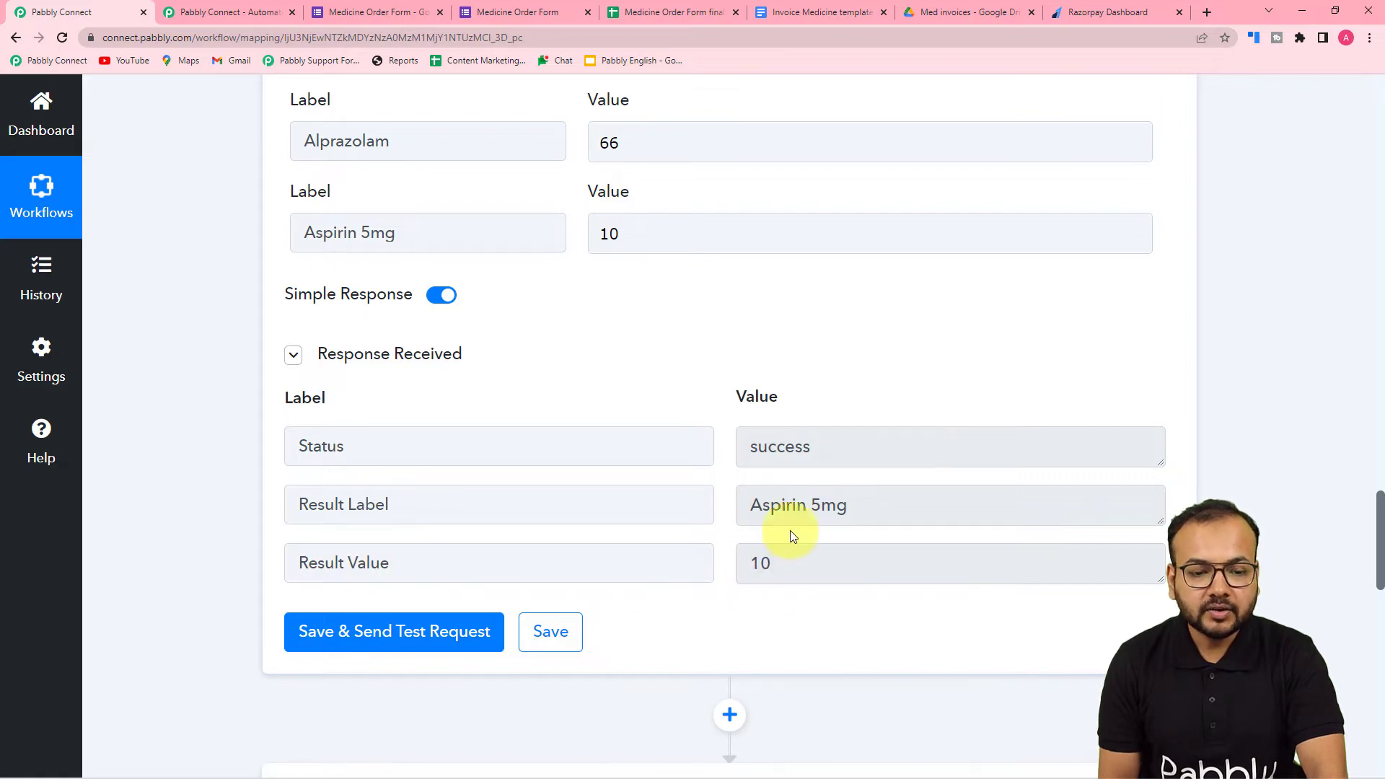
pyautogui.scroll(15, 659, 526)
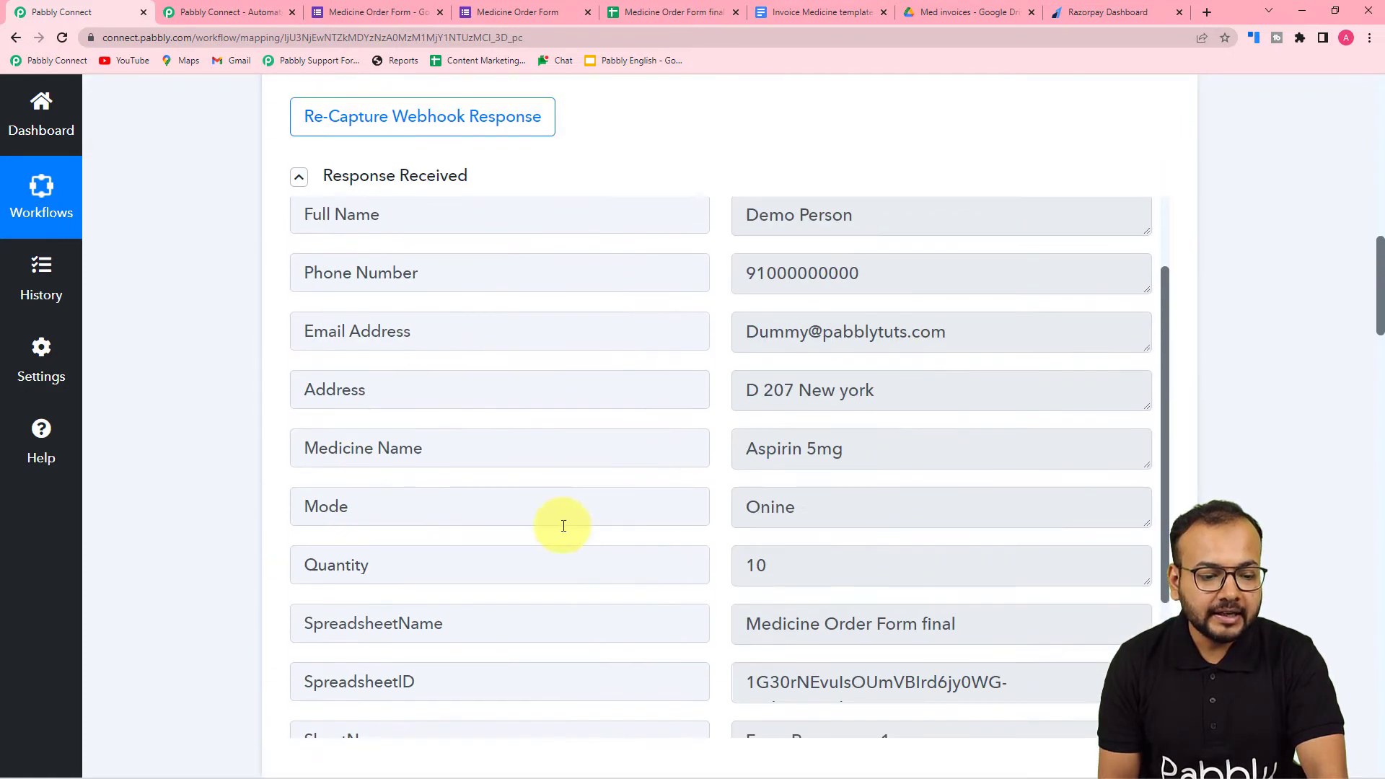
pyautogui.scroll(-5, 257, 560)
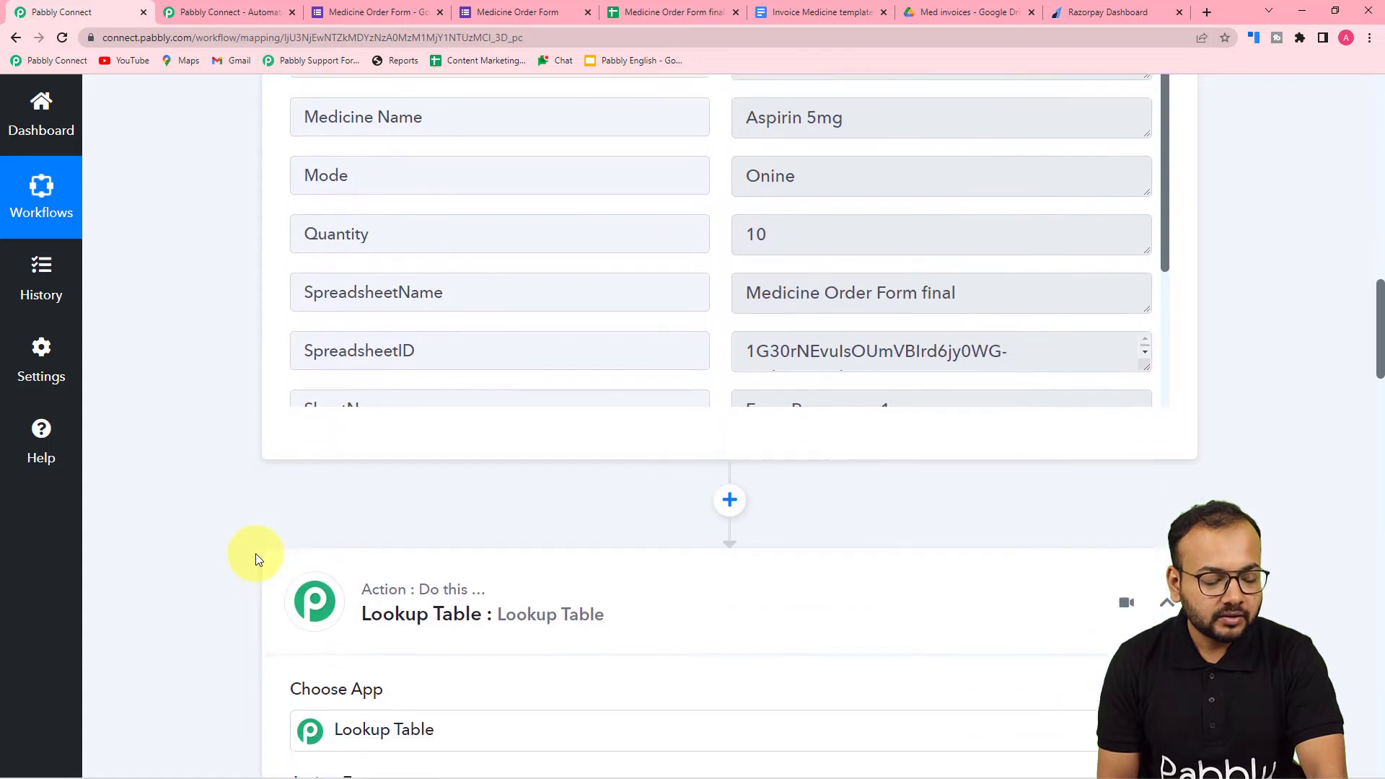
pyautogui.scroll(-20, 255, 553)
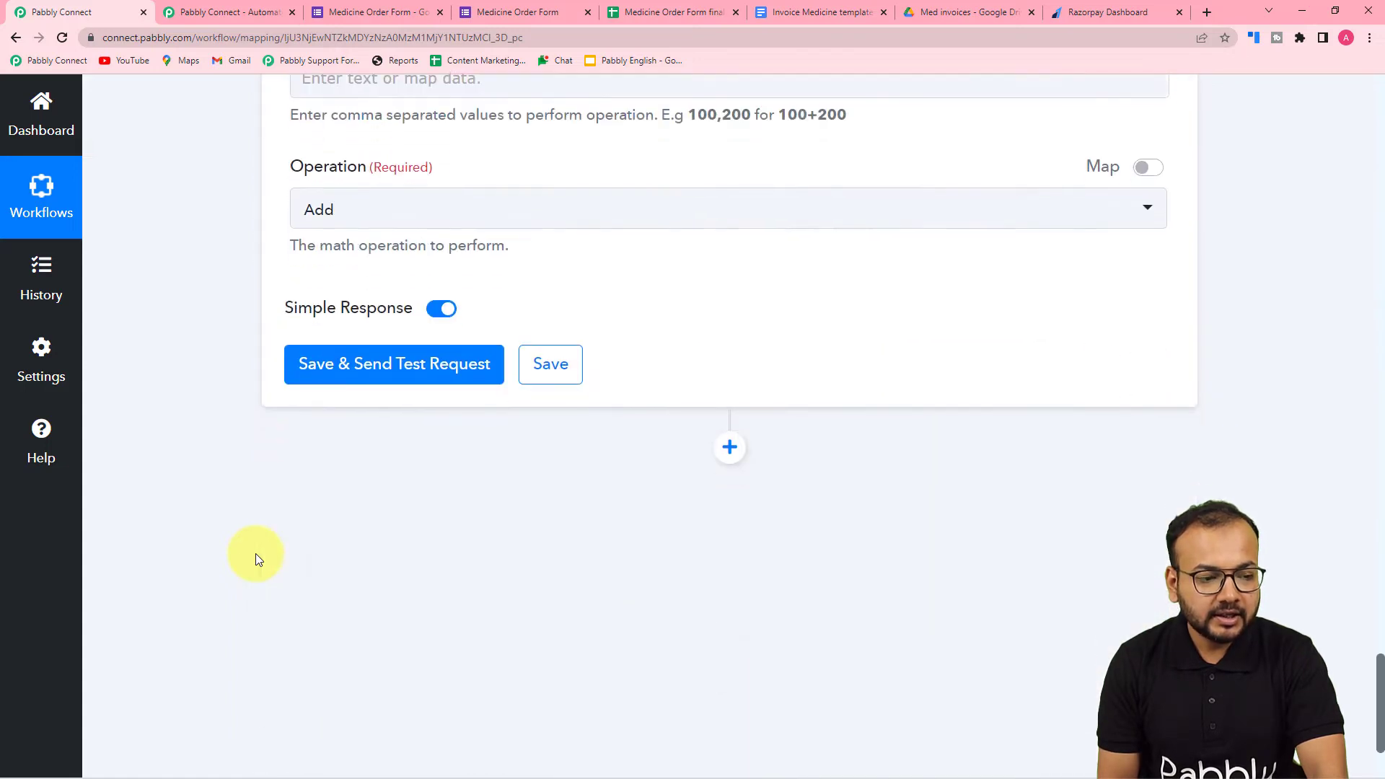
pyautogui.scroll(4, 256, 552)
pyautogui.click(303, 363)
pyautogui.click(402, 525)
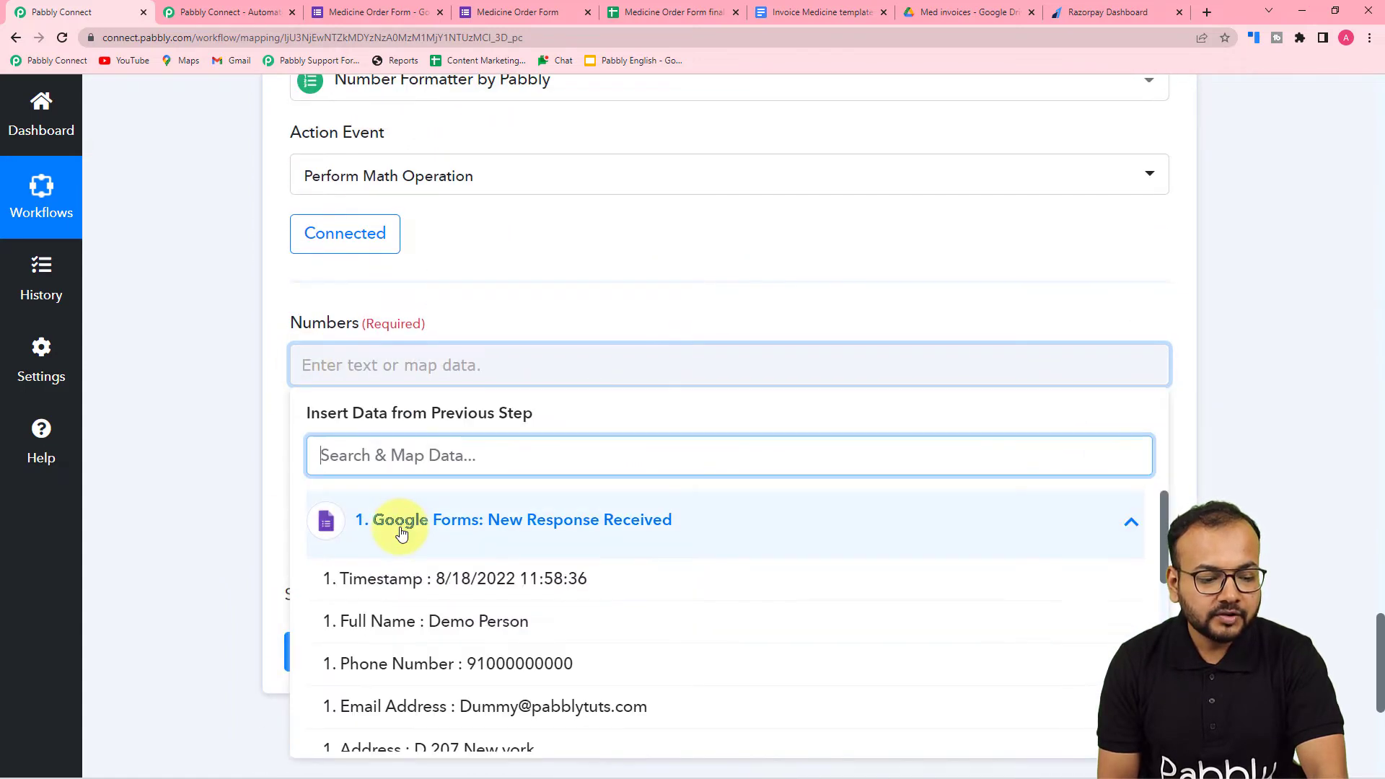
pyautogui.scroll(-3, 433, 613)
pyautogui.click(458, 733)
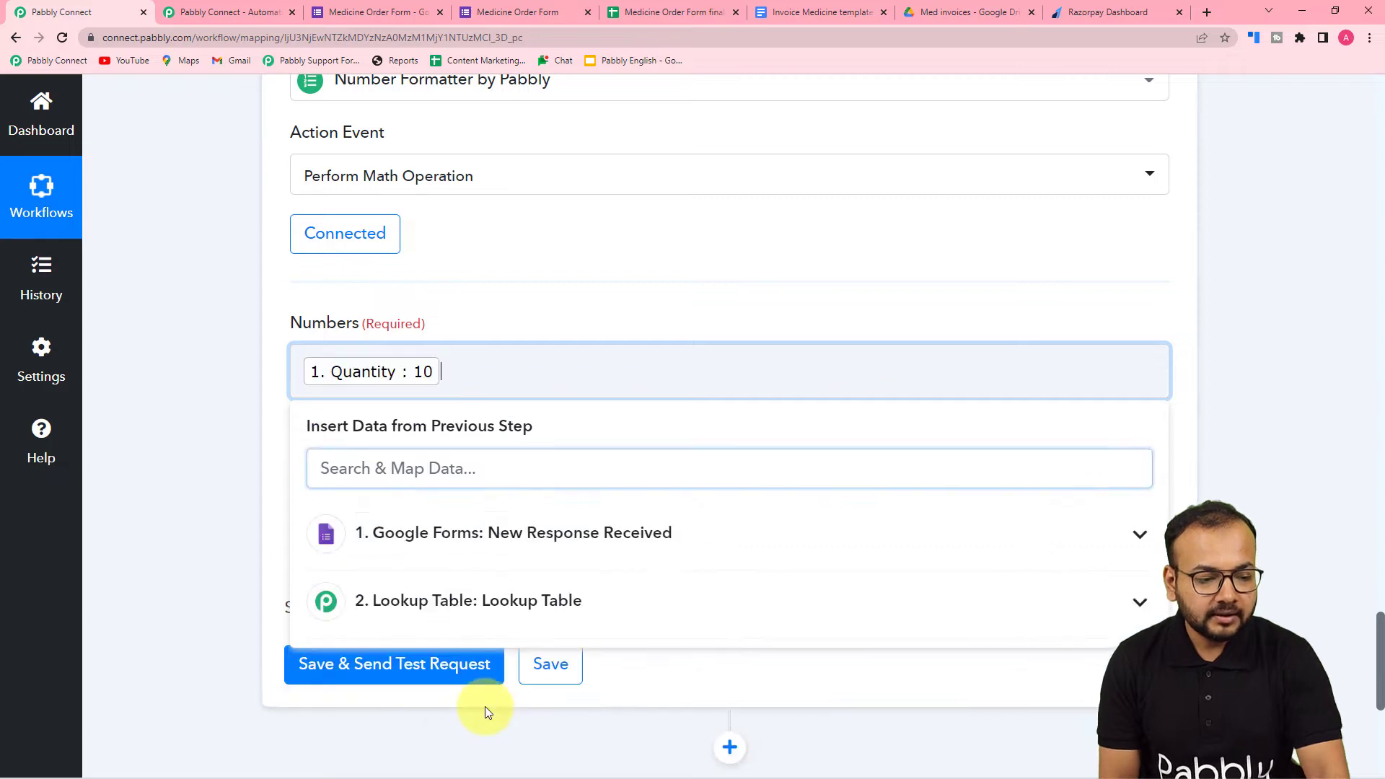
pyautogui.click(467, 608)
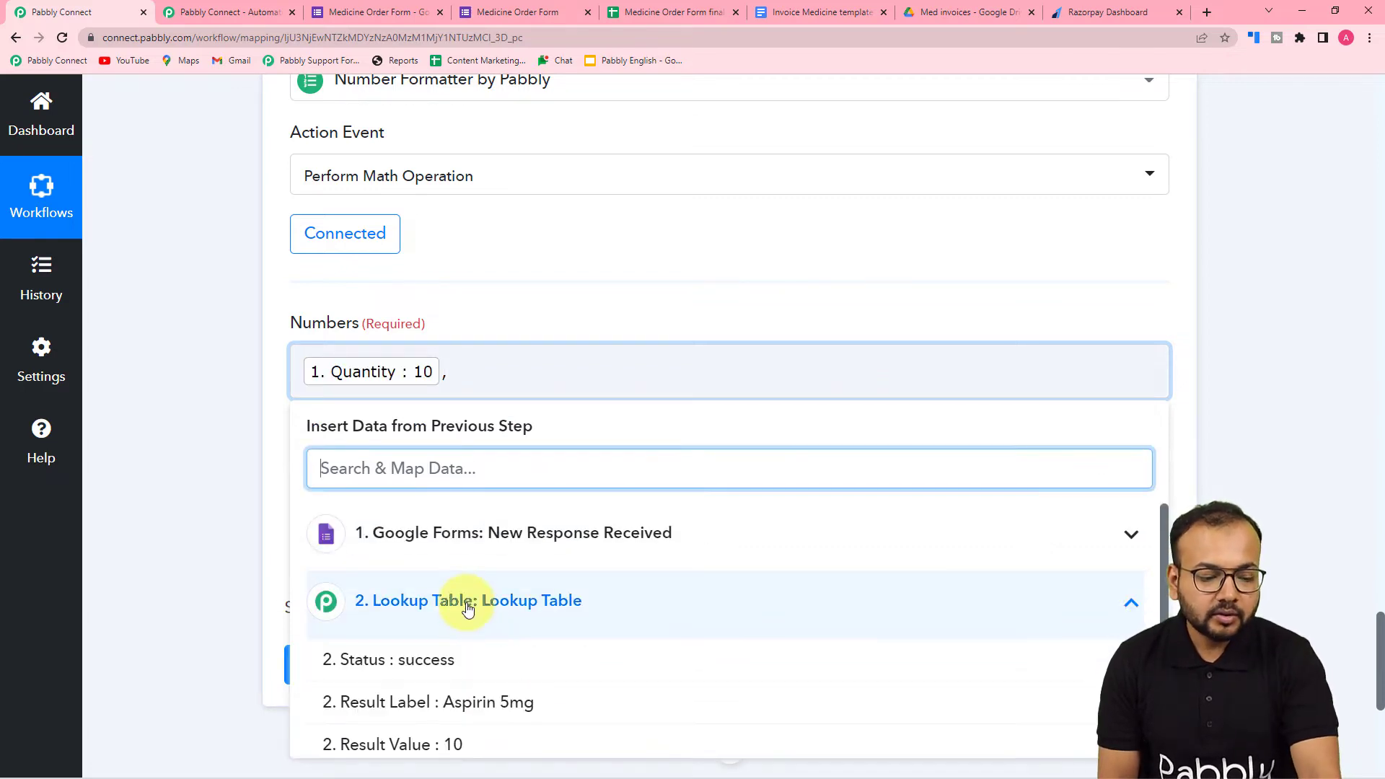
pyautogui.click(454, 743)
pyautogui.click(236, 485)
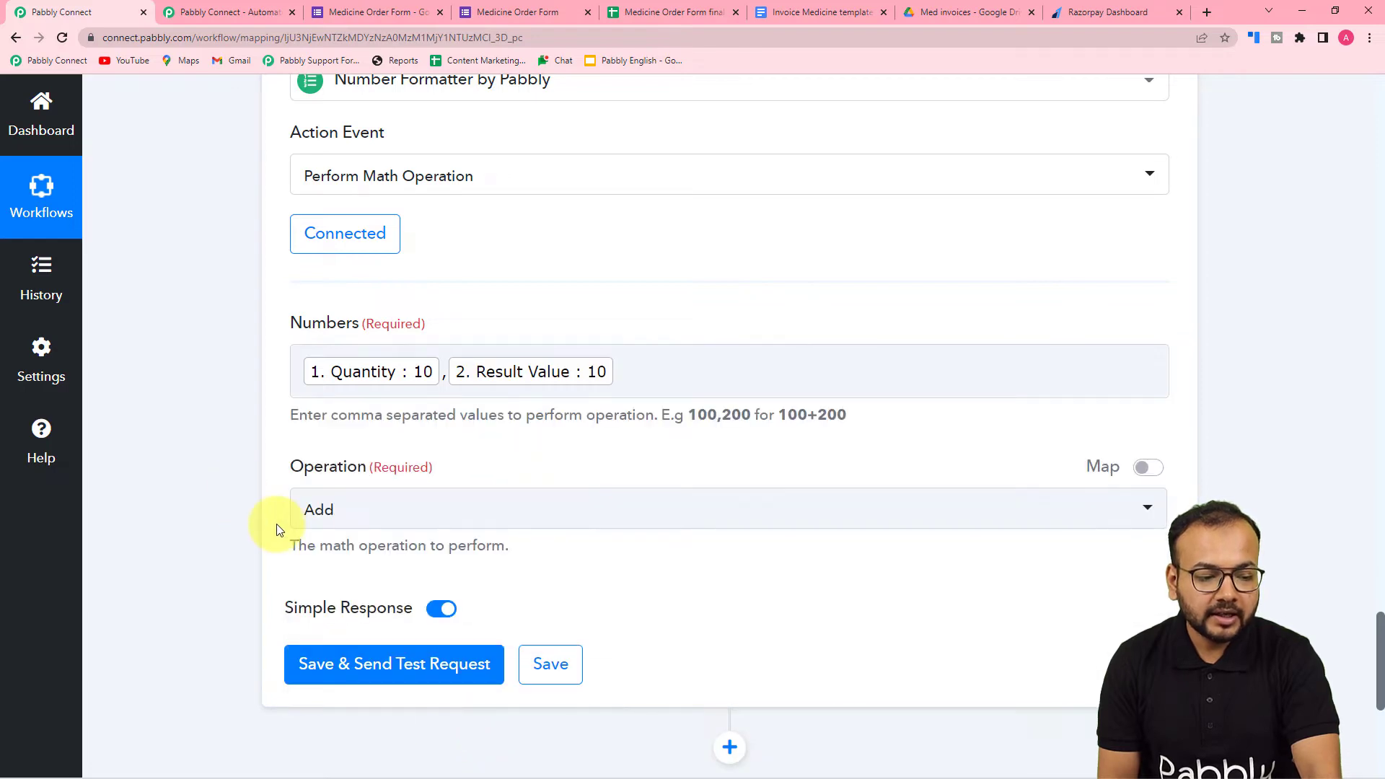
# - Set the math operation to Multiply, save the action with a test request and review the calculated result
pyautogui.click(365, 513)
pyautogui.click(332, 379)
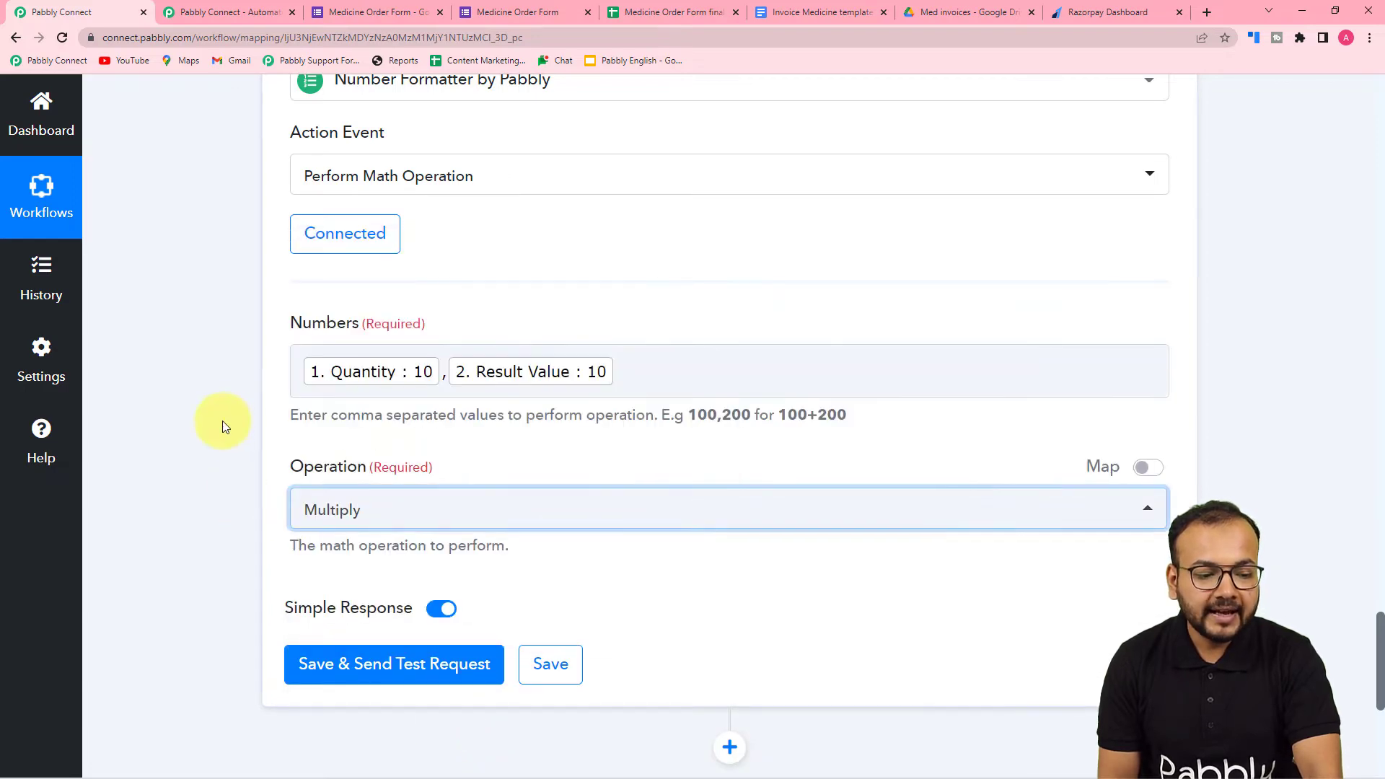
pyautogui.scroll(-4, 382, 431)
pyautogui.click(359, 377)
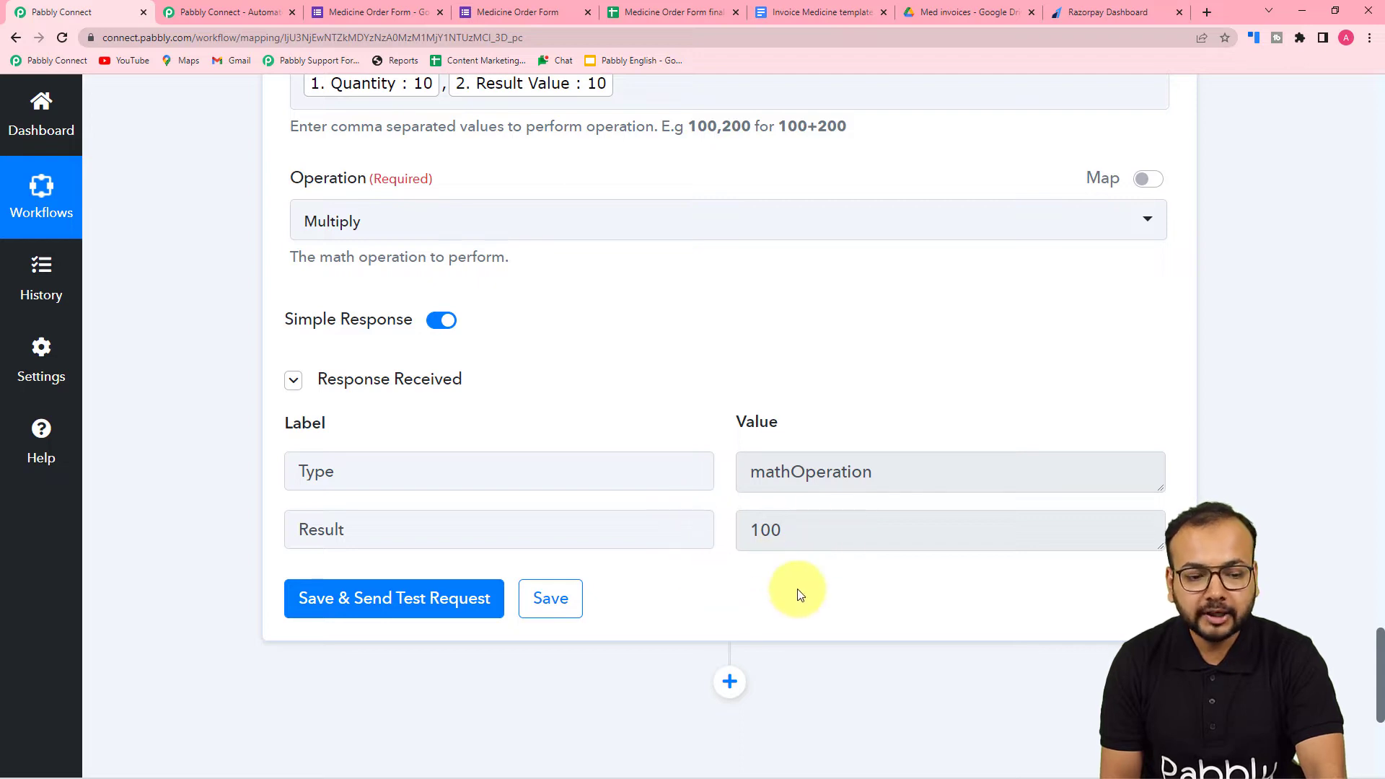
pyautogui.scroll(2, 461, 309)
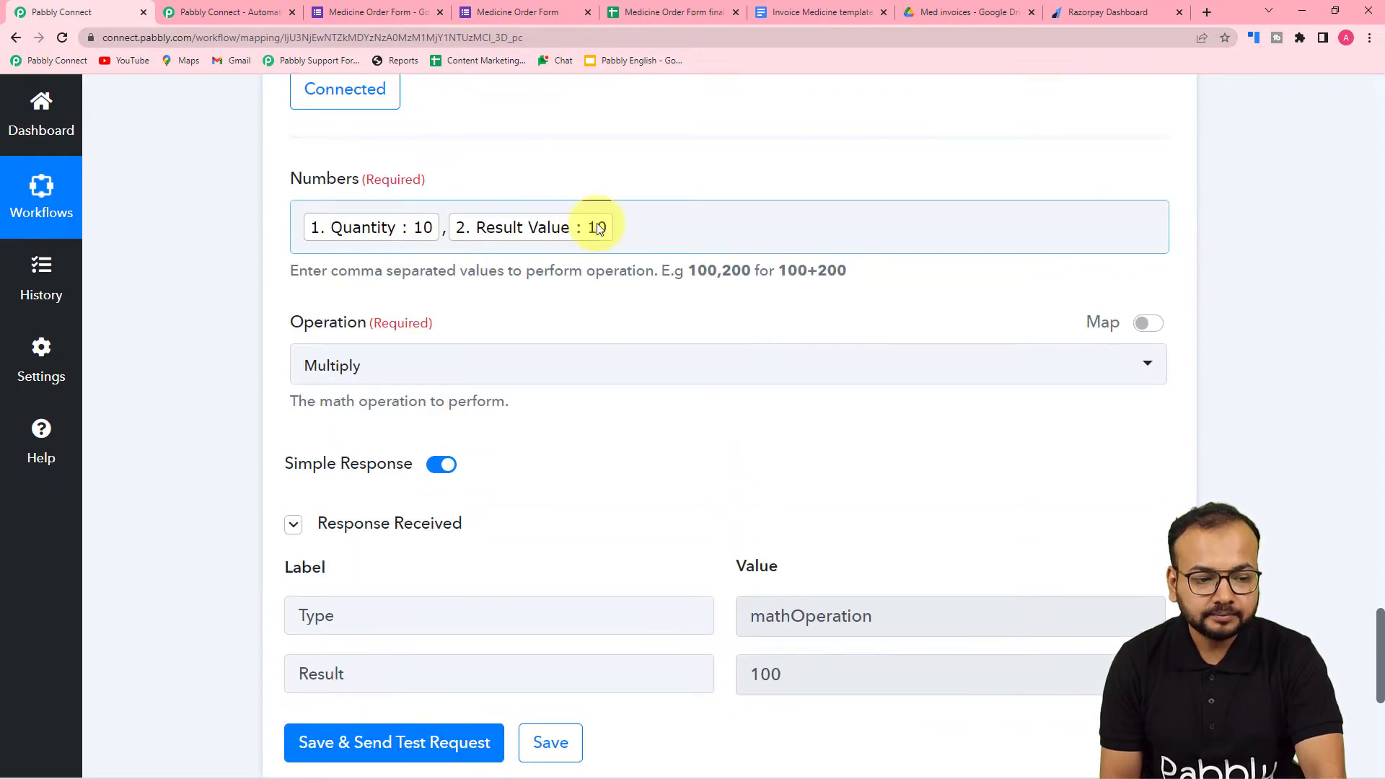
pyautogui.scroll(-4, 222, 258)
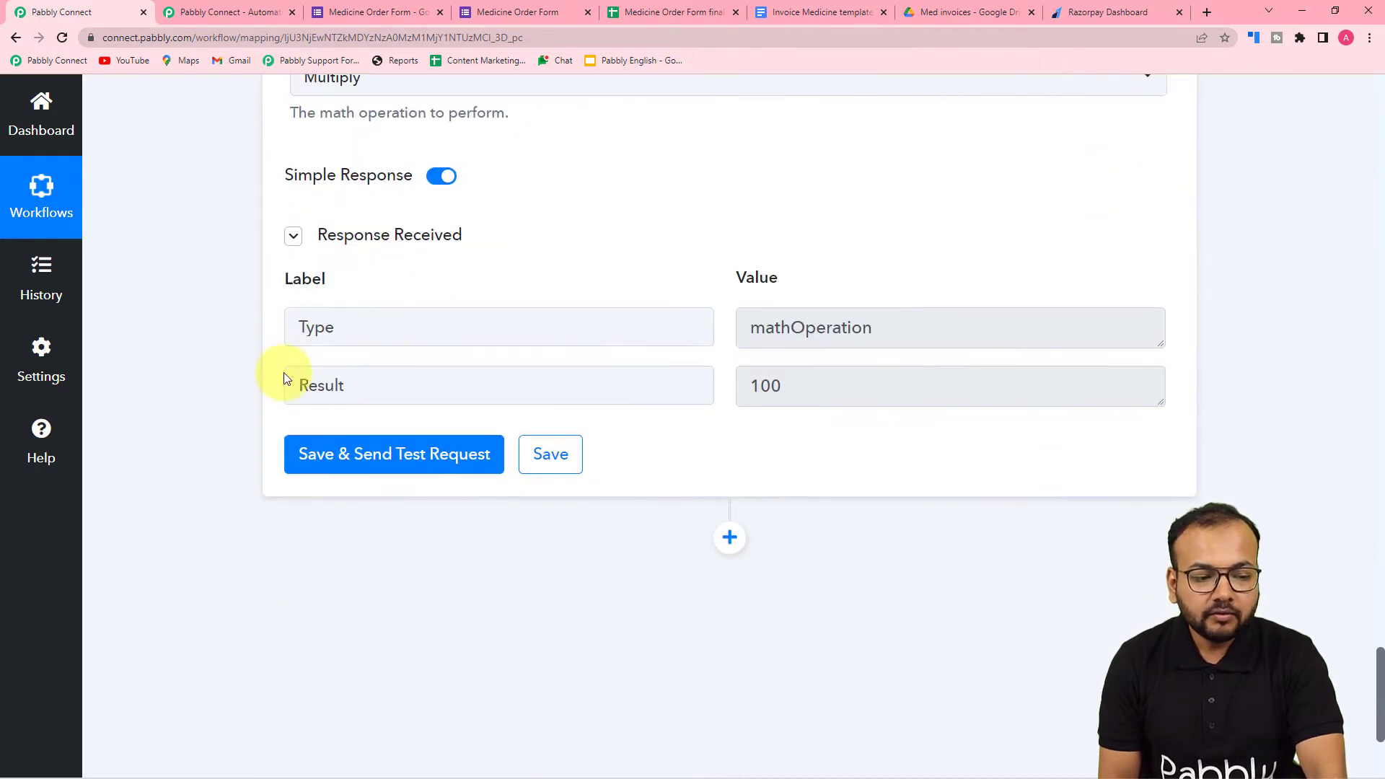
# - Check the invoice template's placeholders, and add a new action after the Number Formatter with Google Docs as its app
pyautogui.click(801, 15)
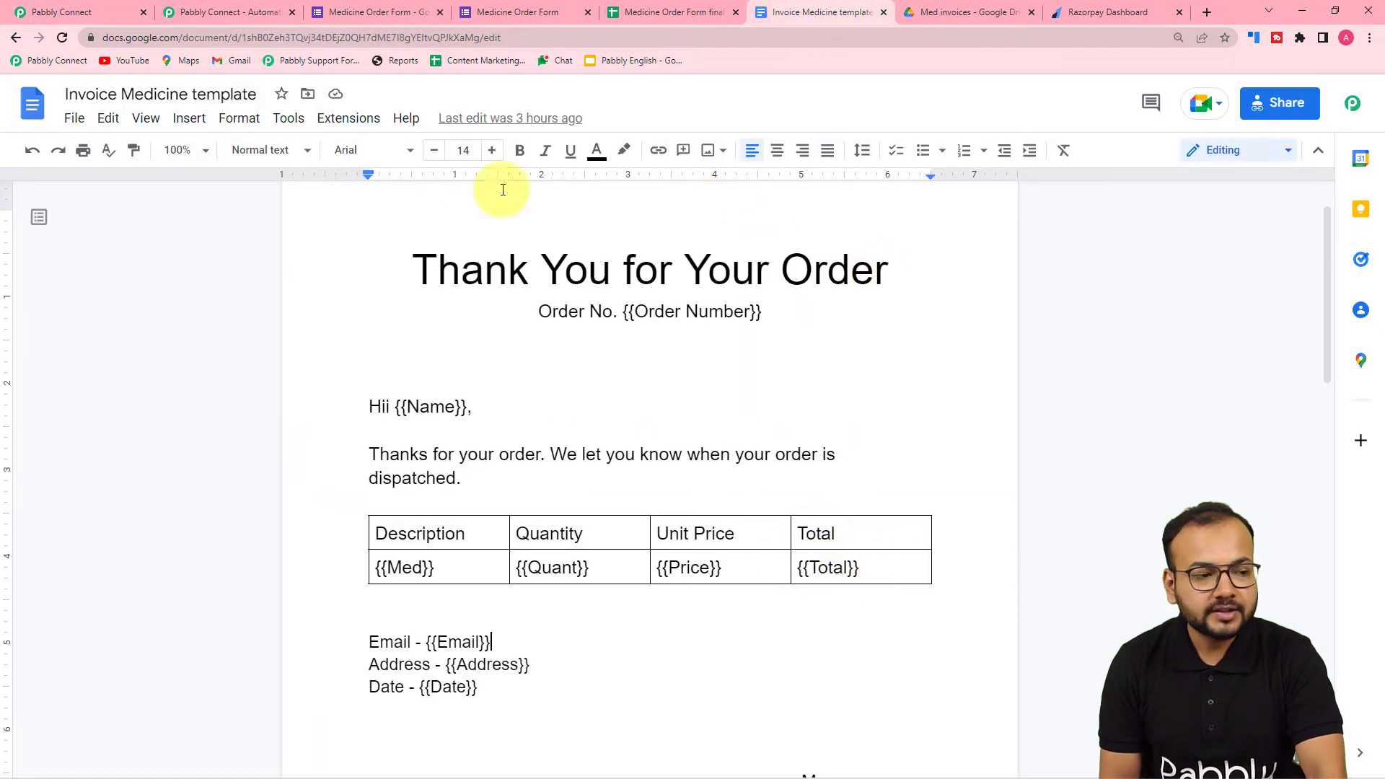
pyautogui.click(108, 13)
pyautogui.scroll(-2, 198, 349)
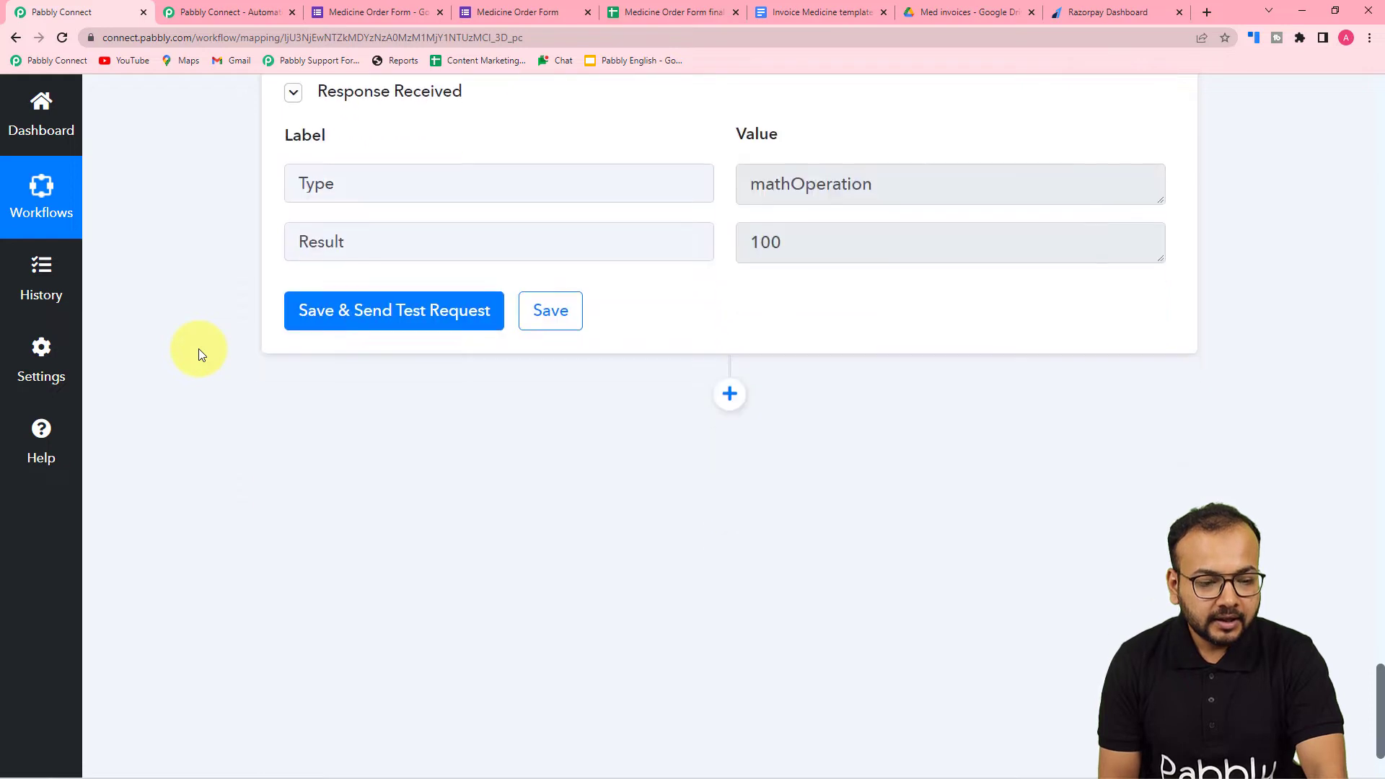
pyautogui.scroll(-1, 200, 355)
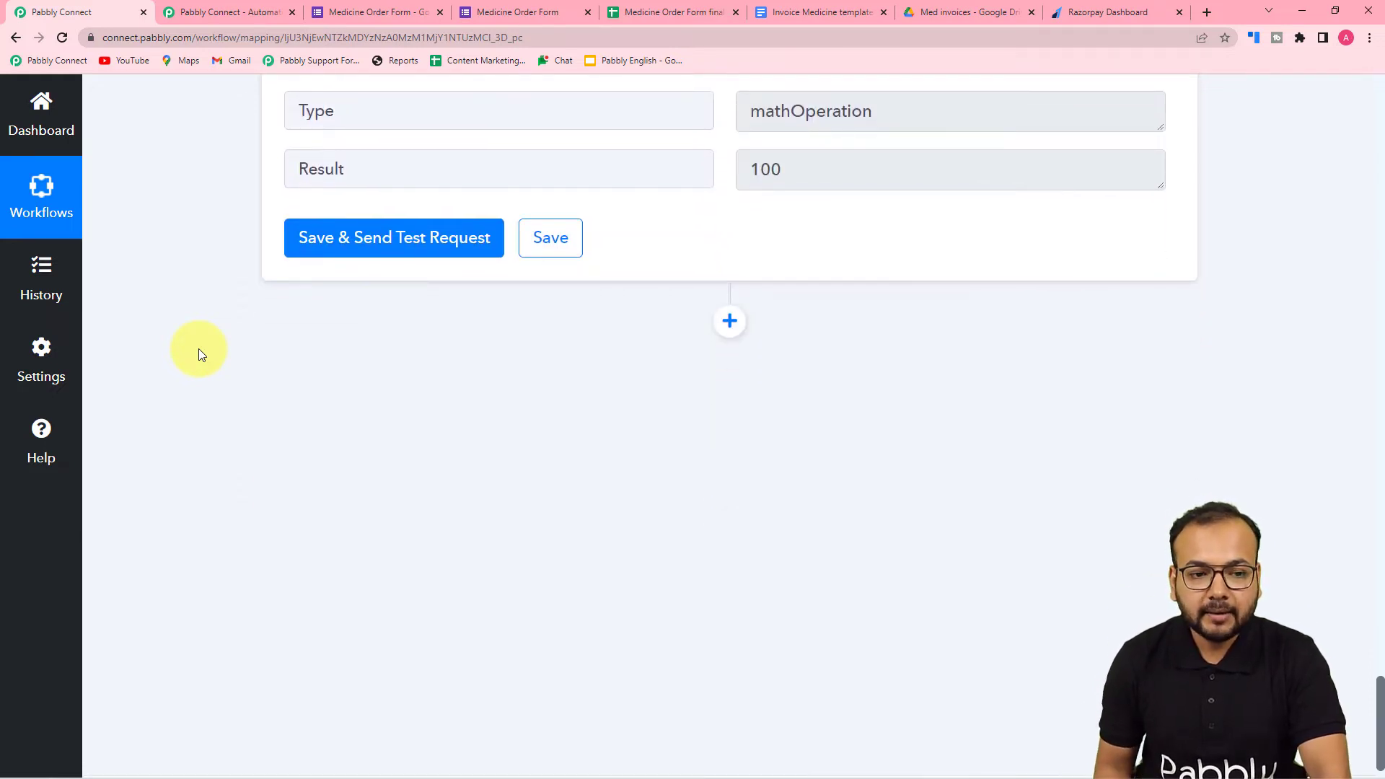
pyautogui.click(729, 321)
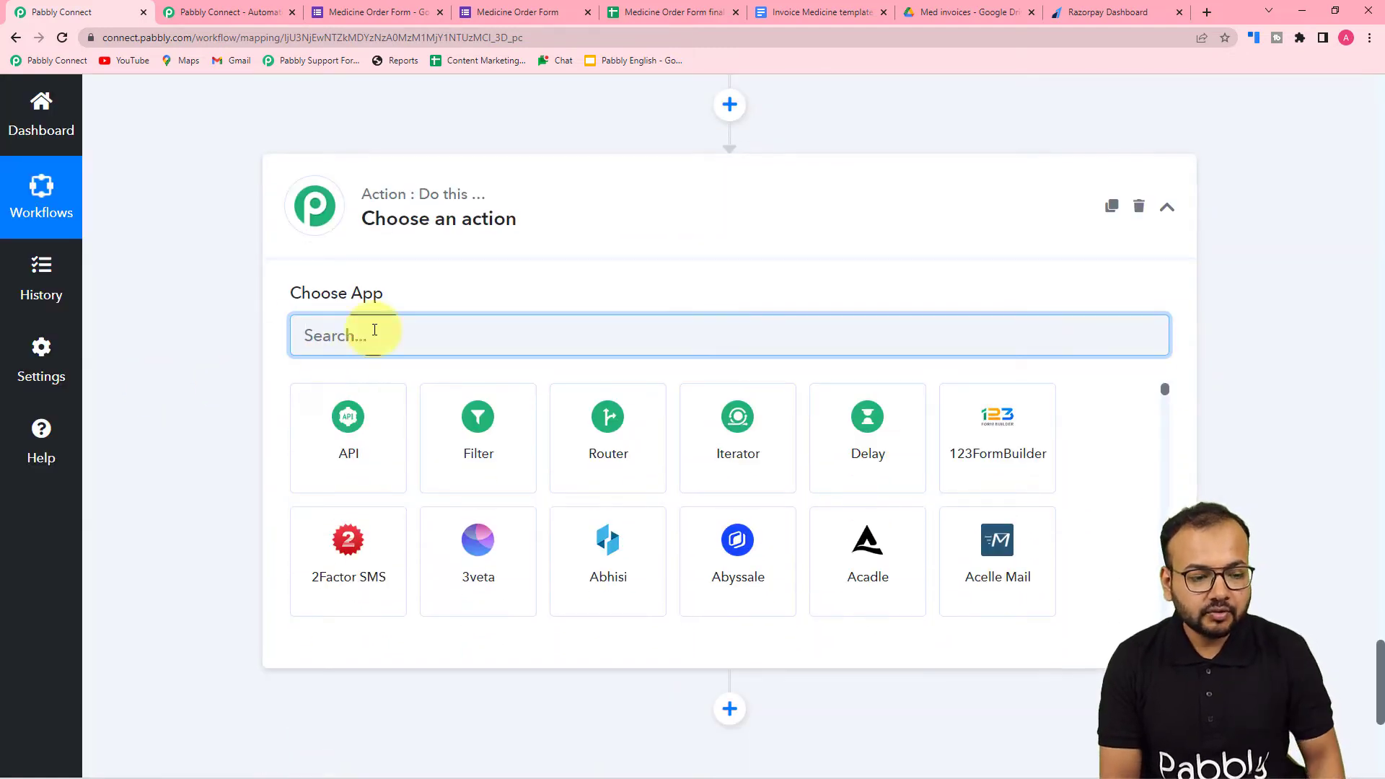
pyautogui.write('goo')
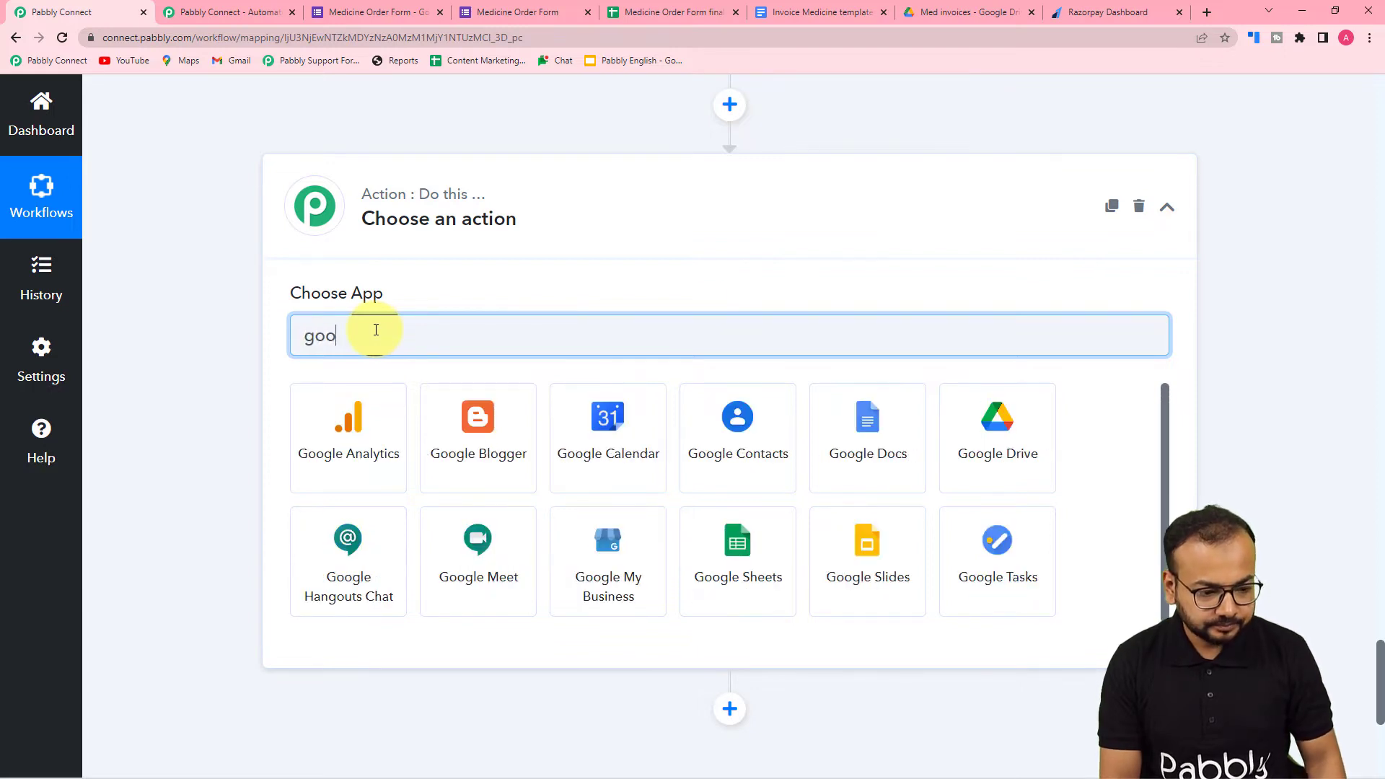
pyautogui.click(918, 472)
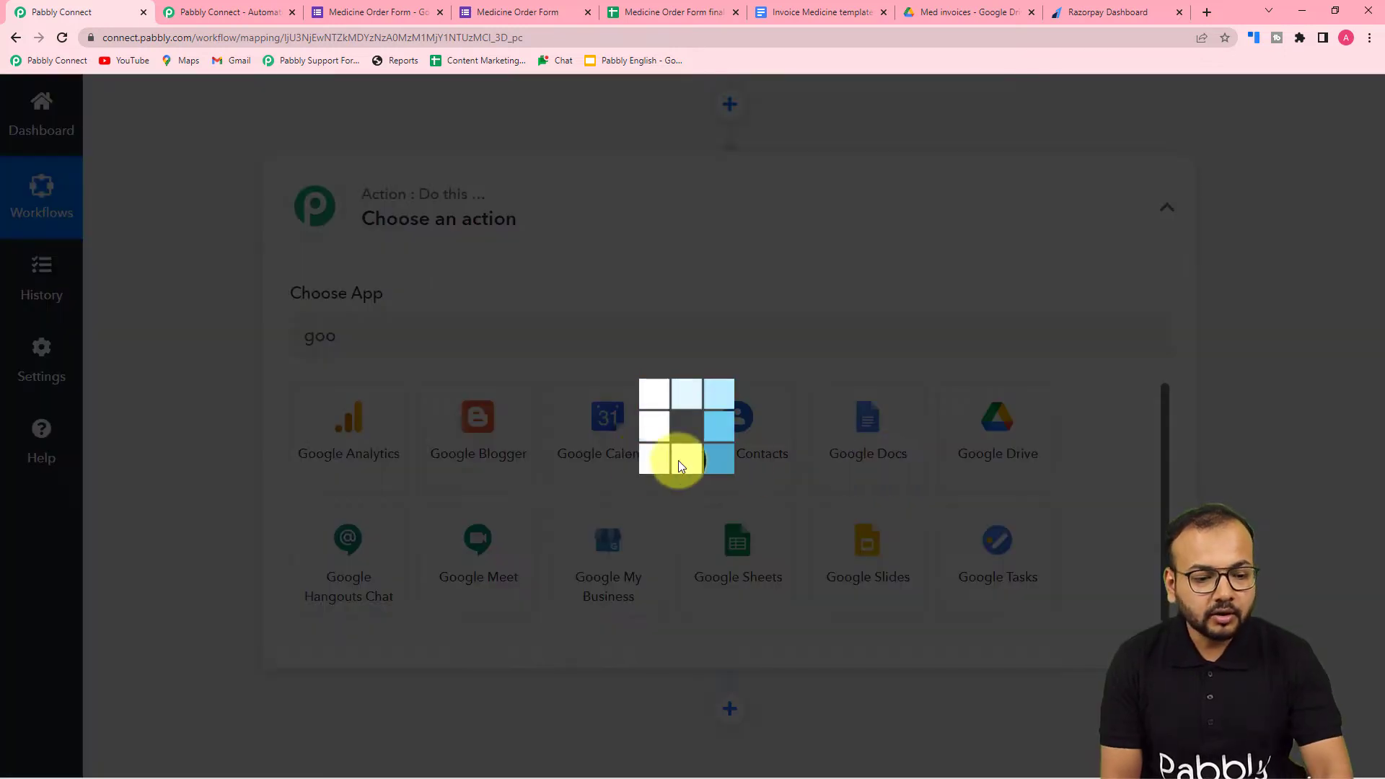
# - Set the Google Docs action event to Create Document from Template
pyautogui.scroll(-2, 254, 426)
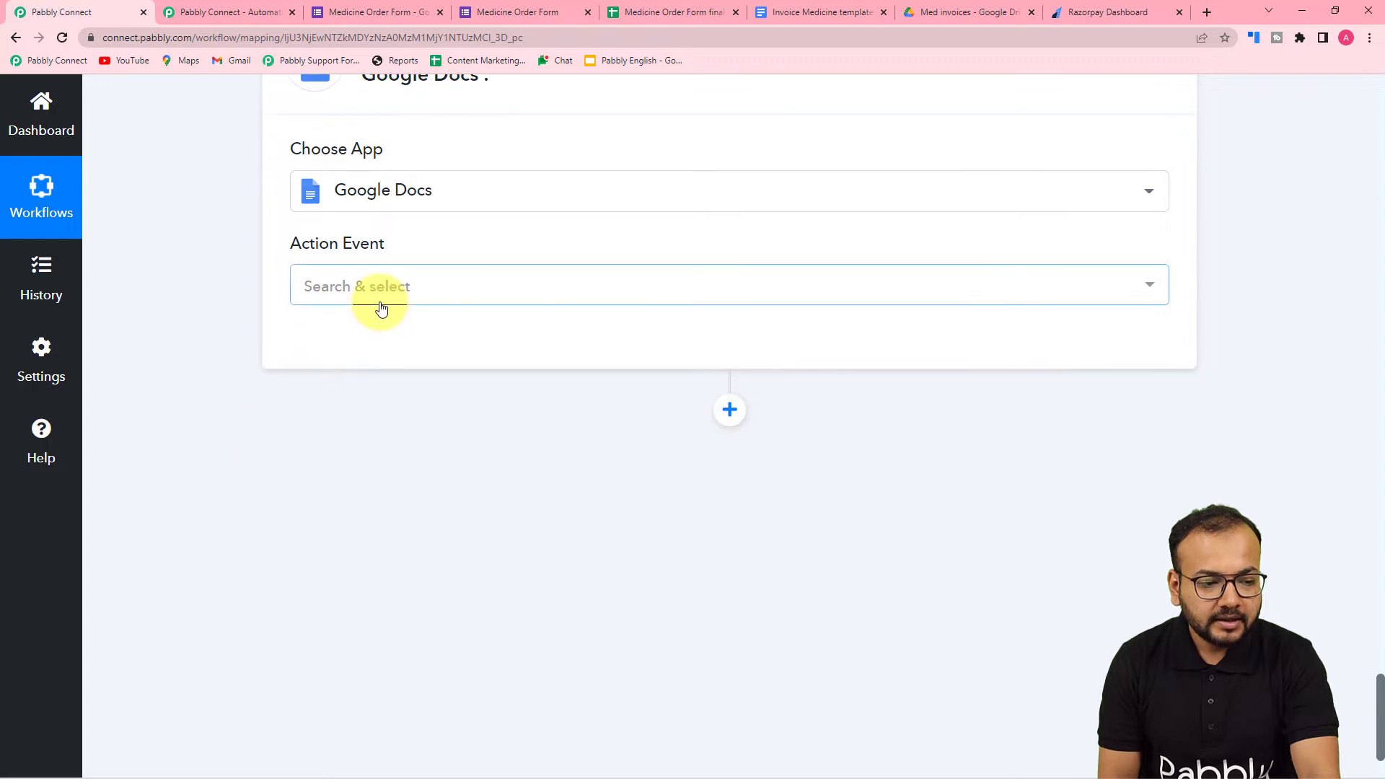
pyautogui.click(381, 309)
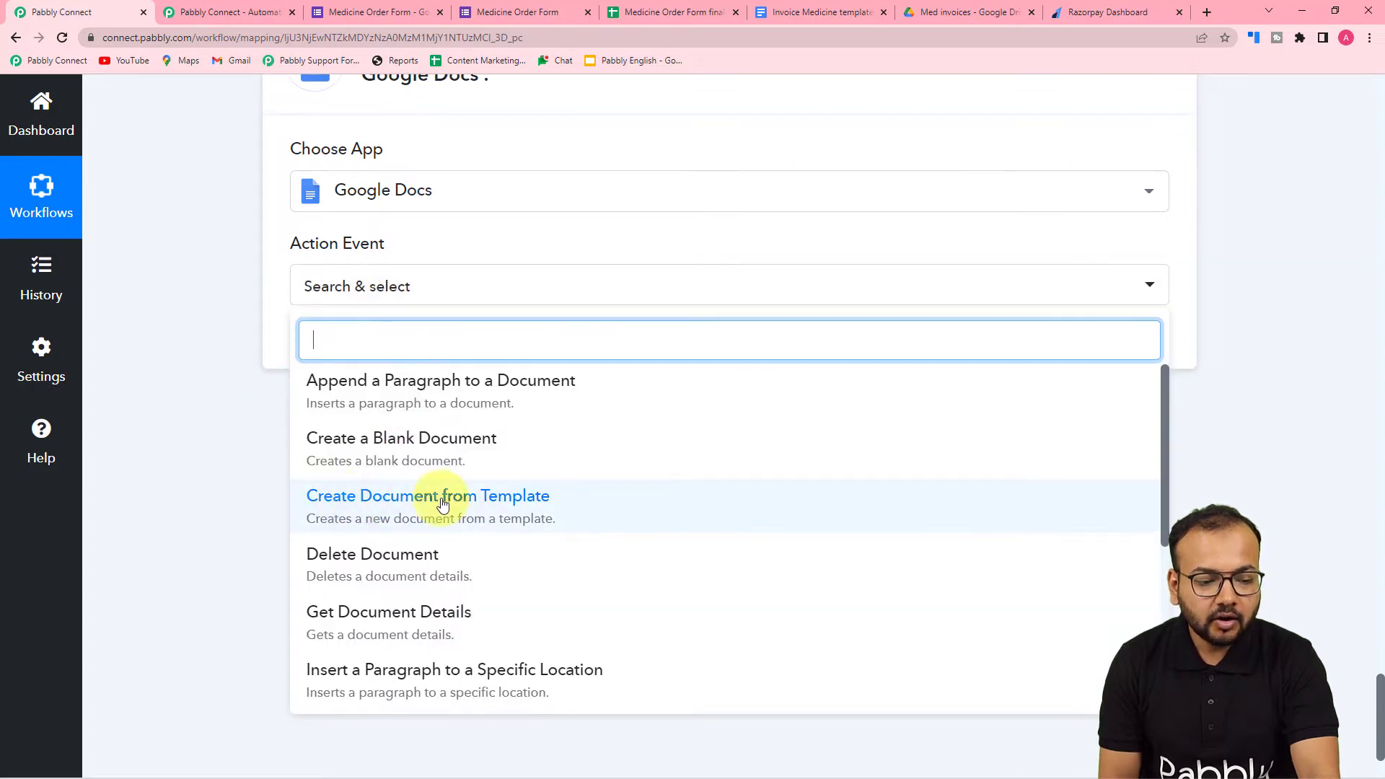
pyautogui.click(427, 505)
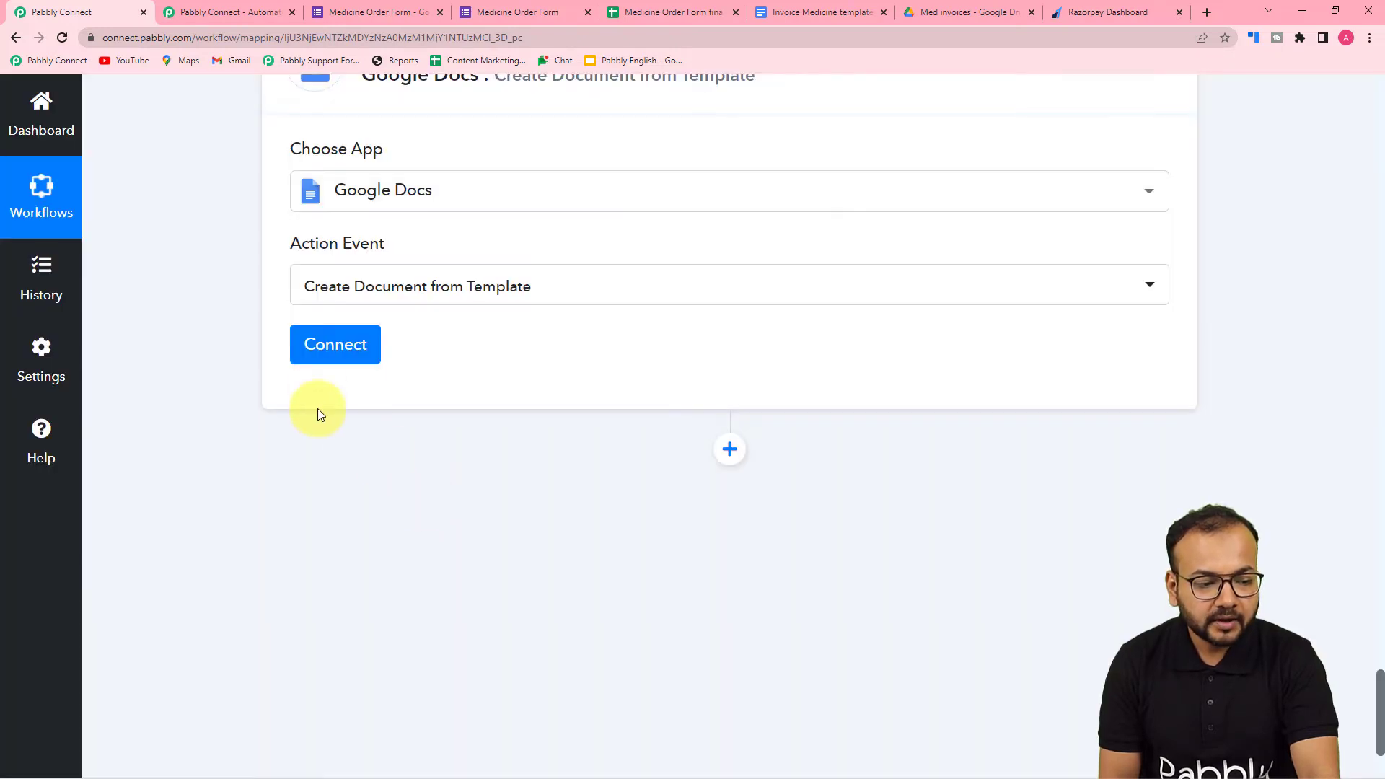
# - Connect Google Docs through a new connection, choosing the Google account and granting Pabbly Connect access
pyautogui.click(325, 345)
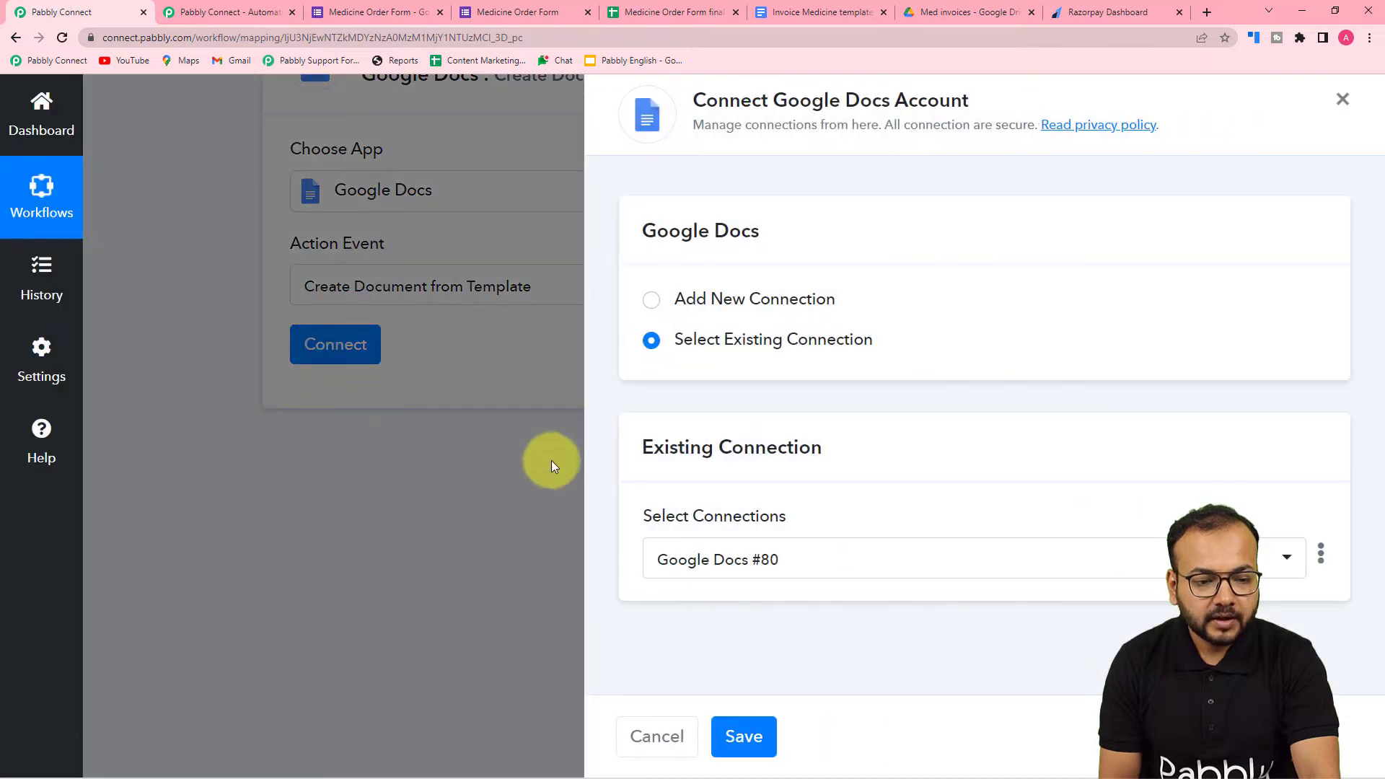
pyautogui.click(653, 302)
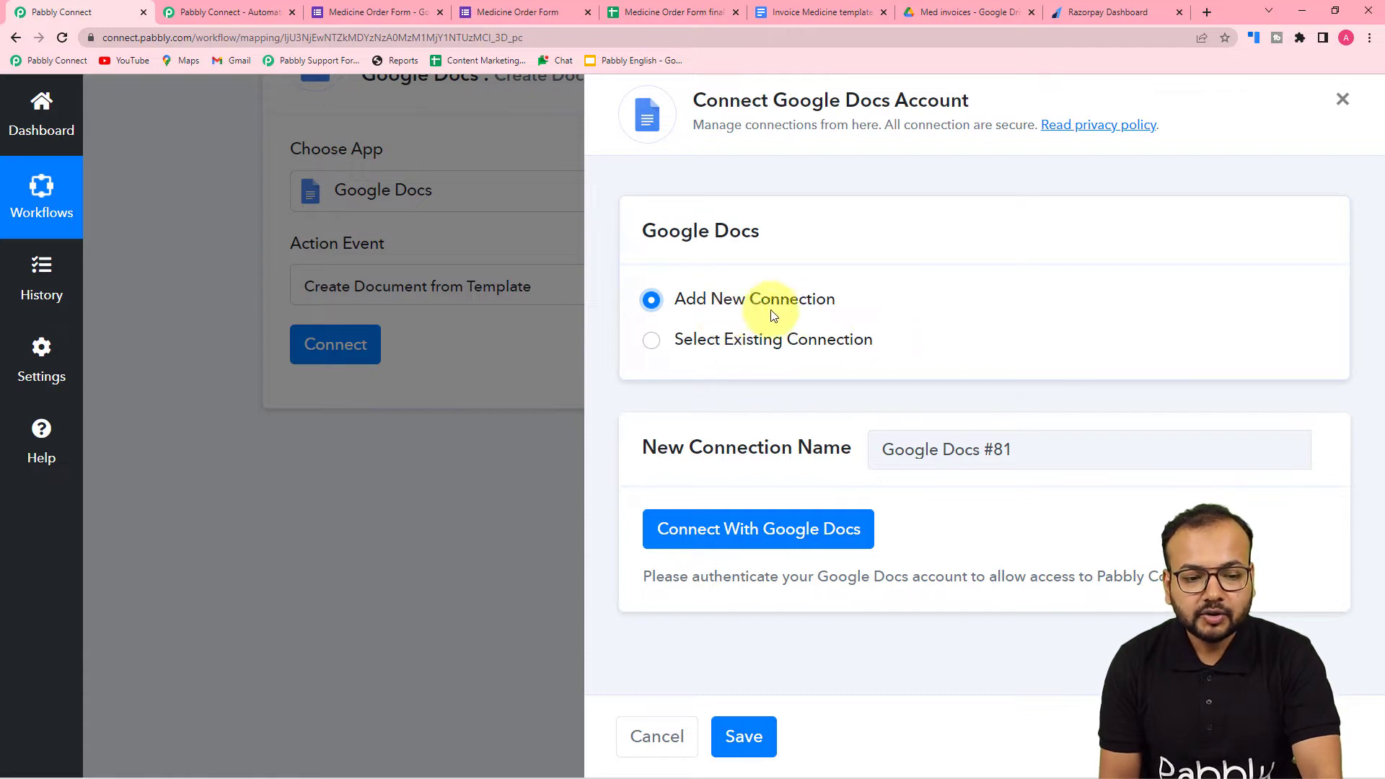
pyautogui.click(728, 528)
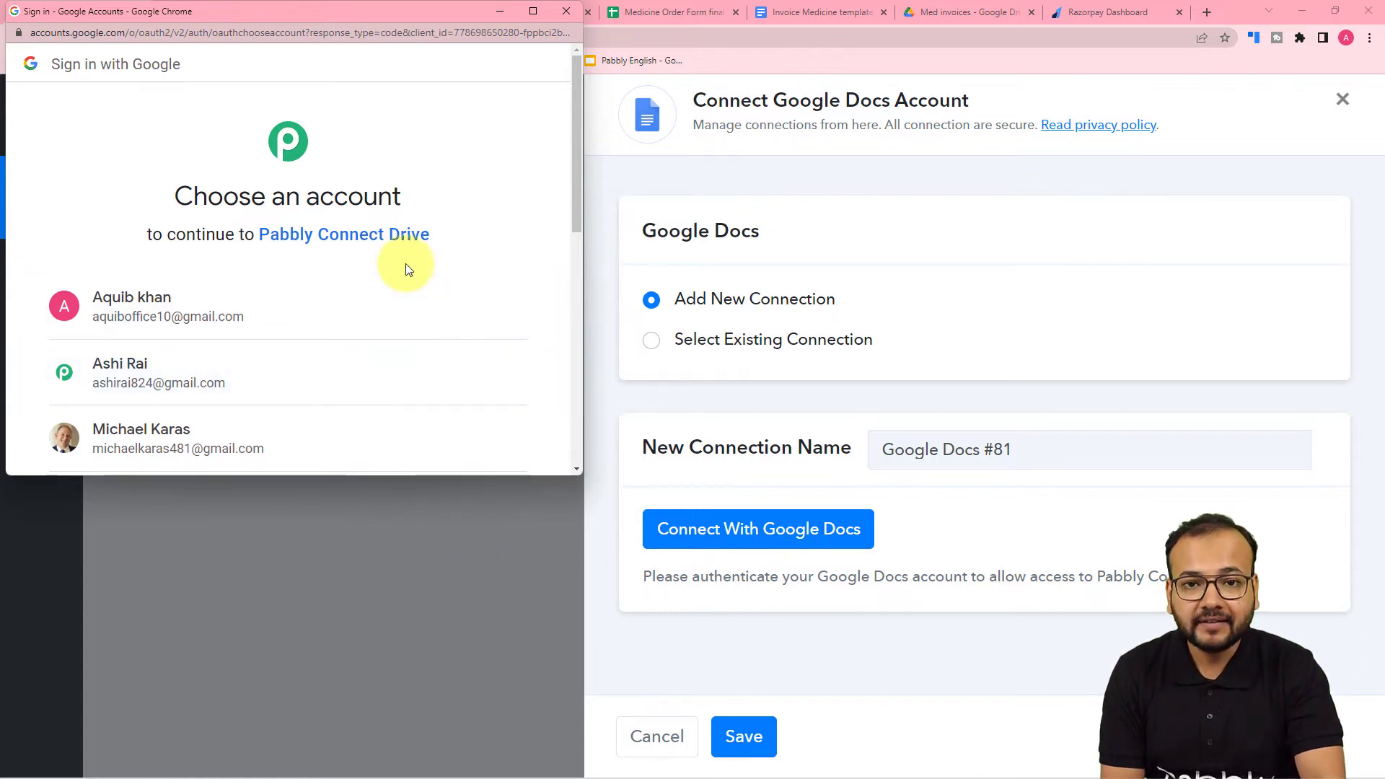
pyautogui.click(281, 374)
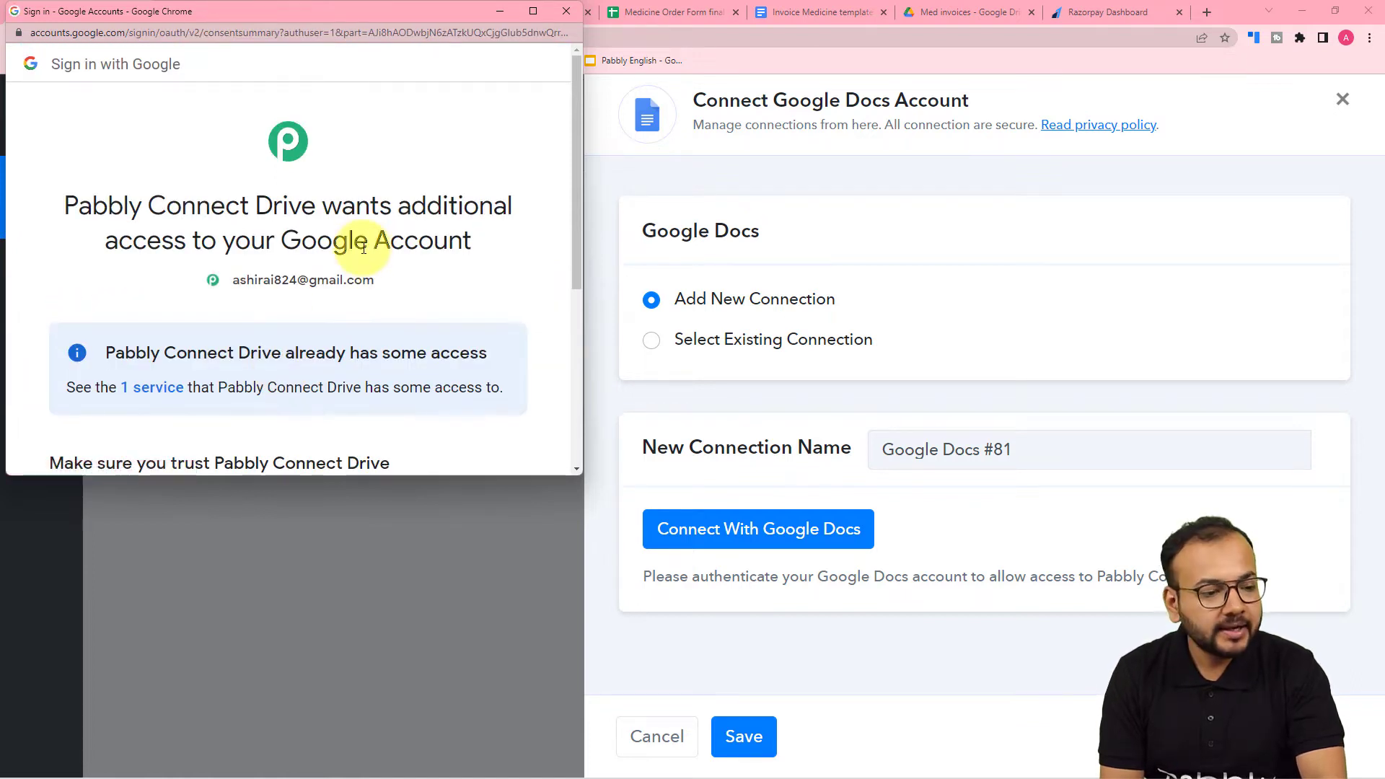
pyautogui.scroll(-5, 364, 247)
pyautogui.click(382, 342)
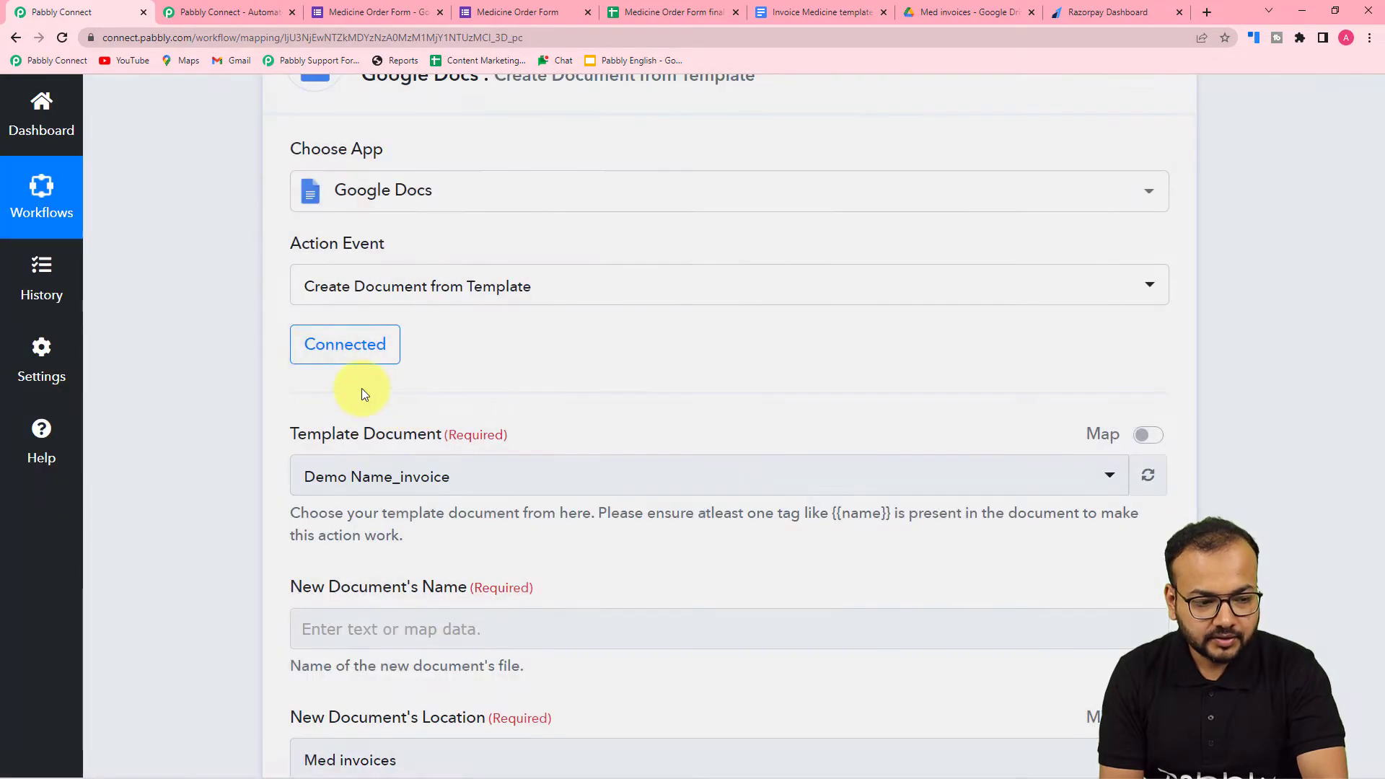
# - Check the invoice document's title and select Invoice Medicine template as the template document
pyautogui.scroll(-5, 201, 395)
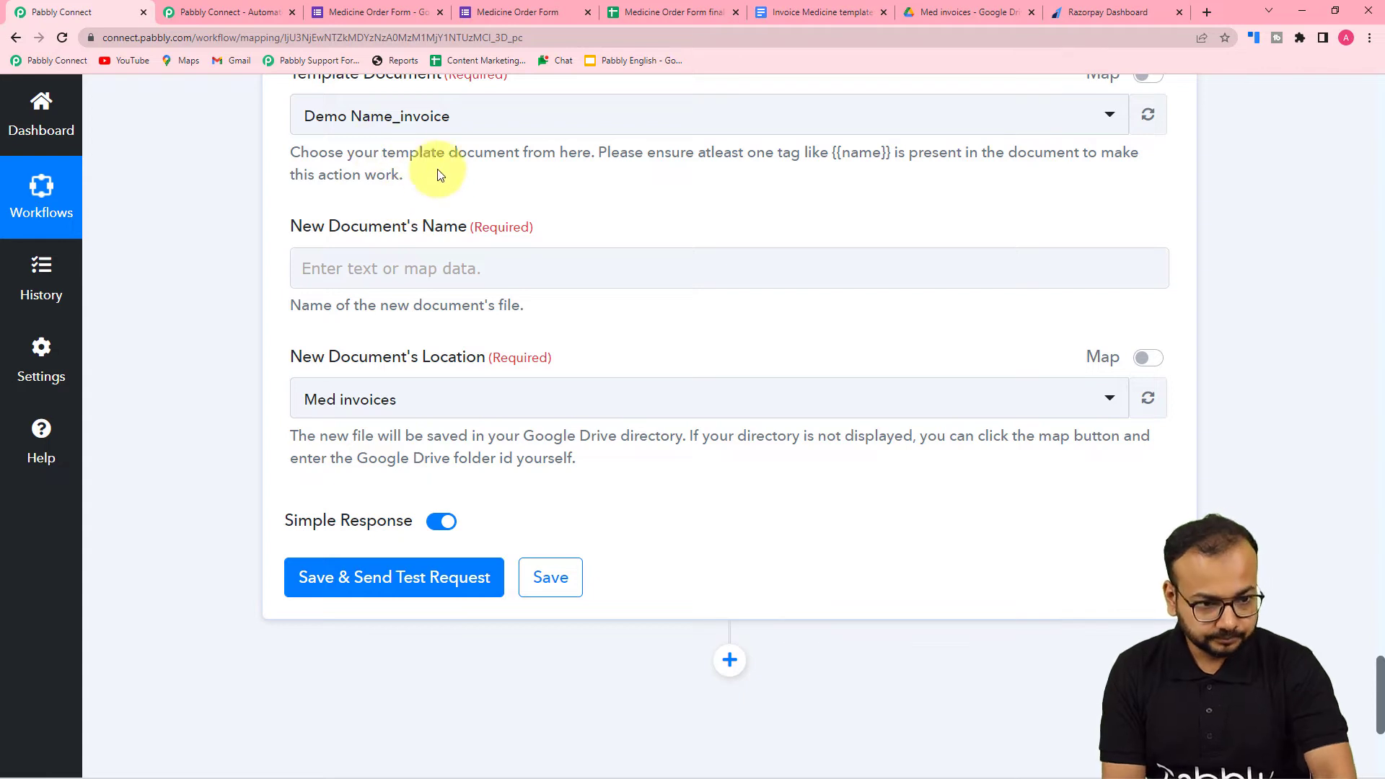
pyautogui.click(812, 11)
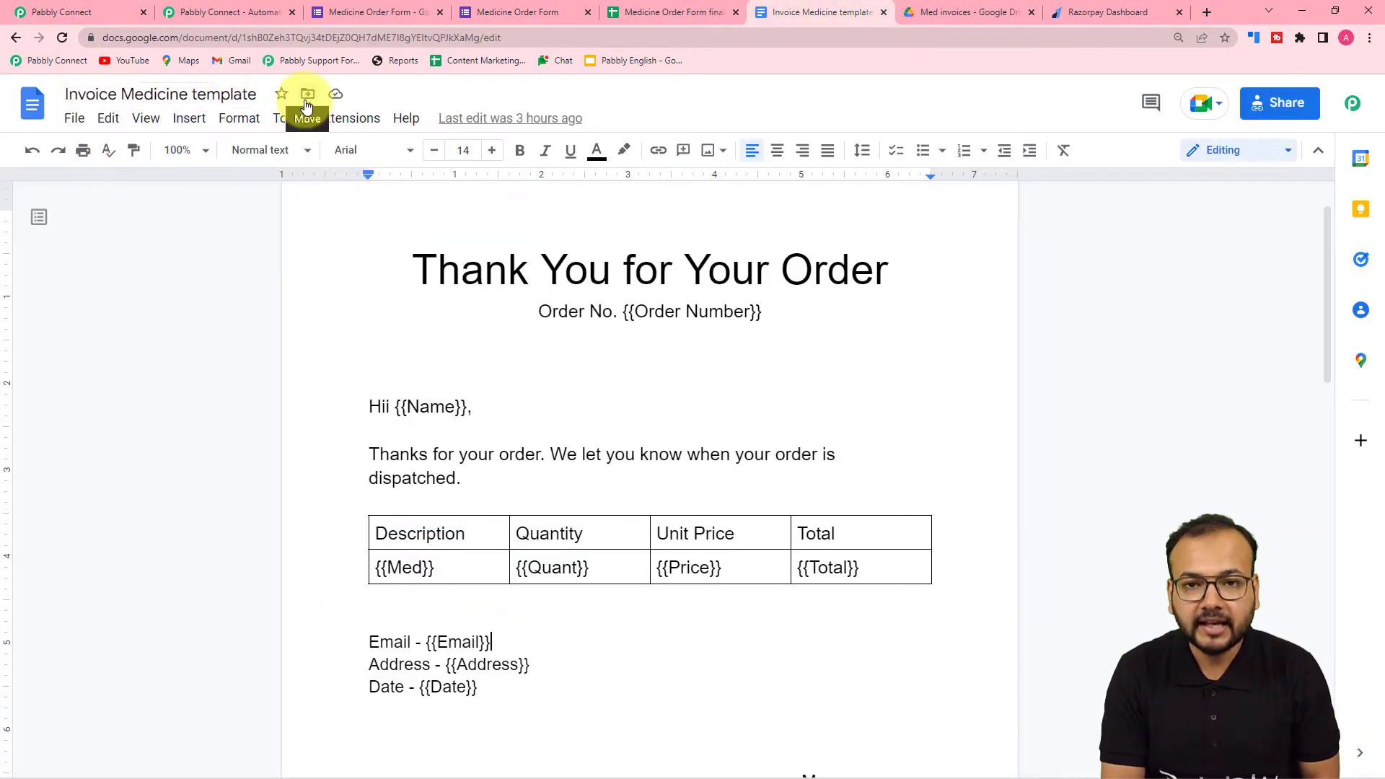
pyautogui.click(105, 3)
pyautogui.scroll(2, 265, 304)
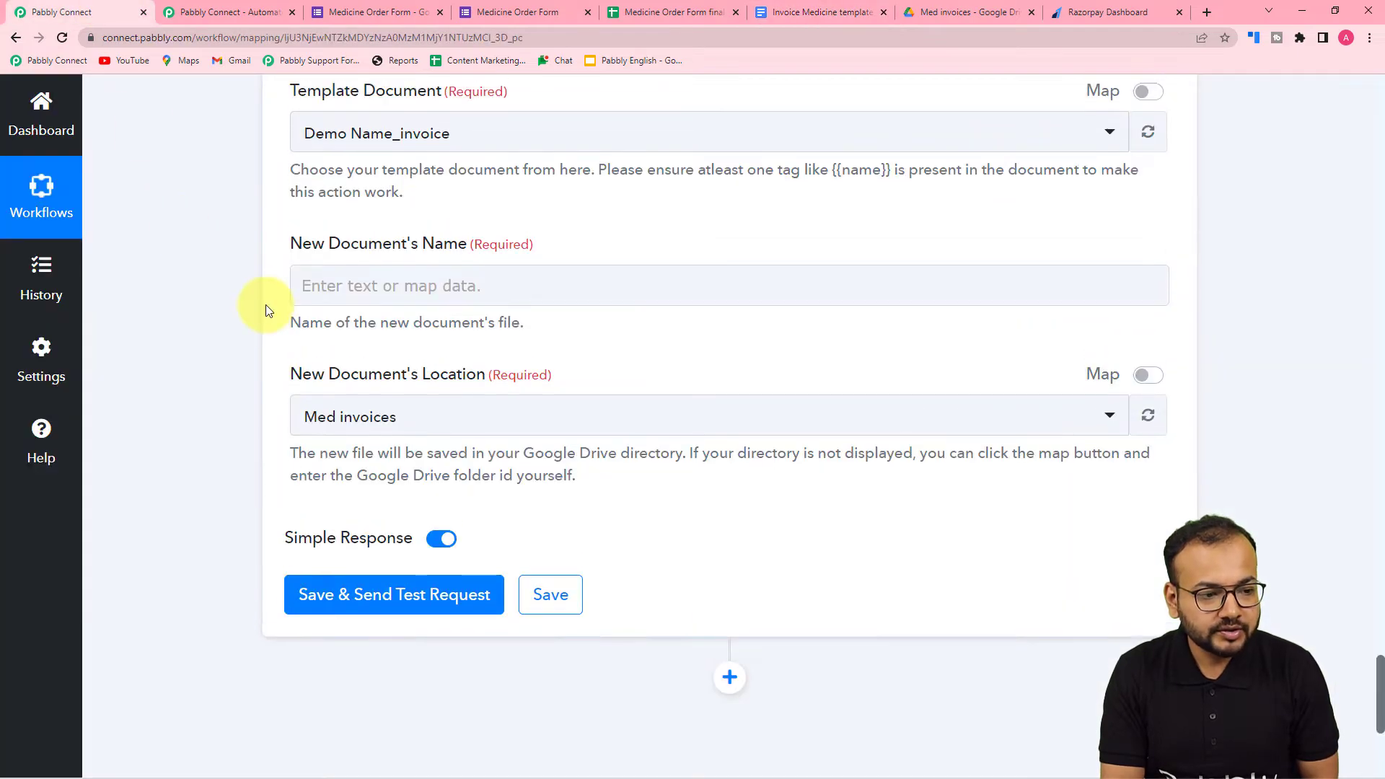
pyautogui.click(390, 261)
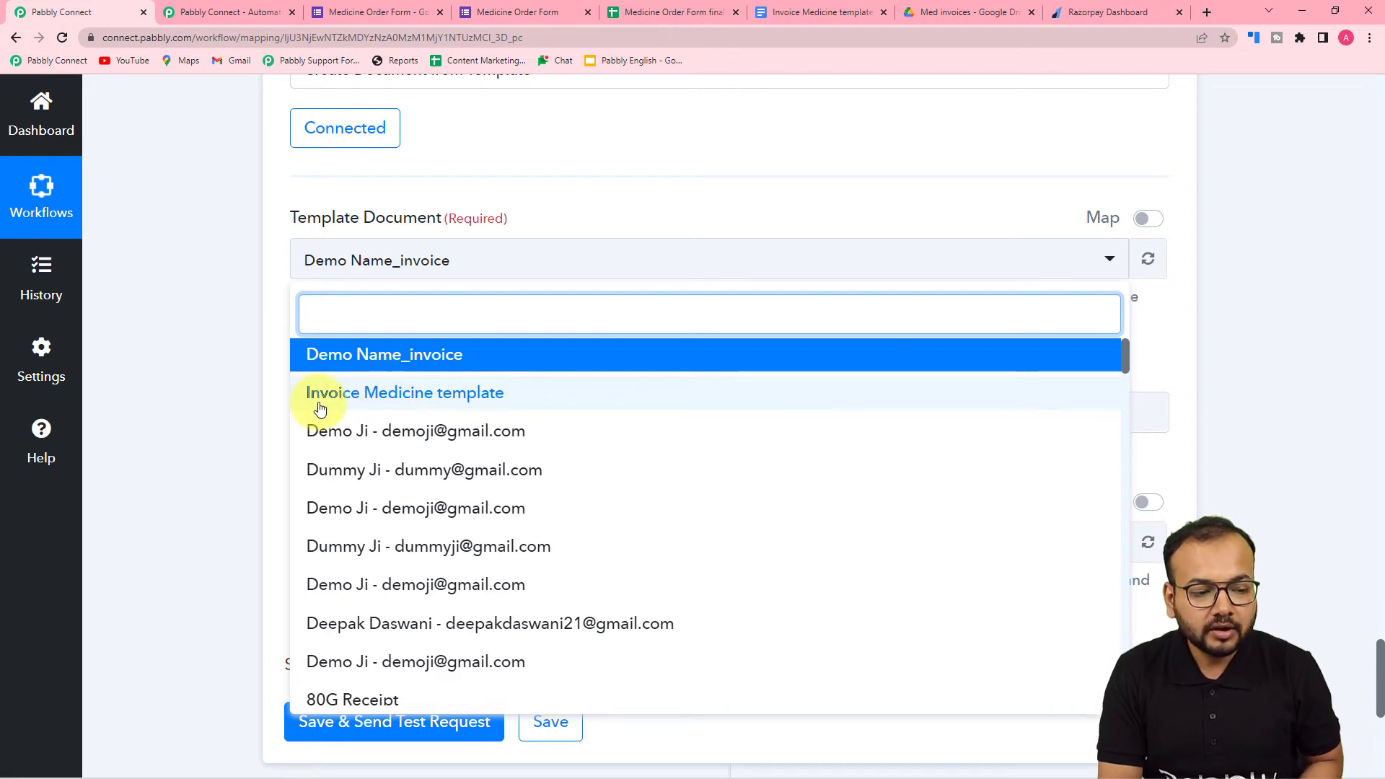
pyautogui.click(401, 408)
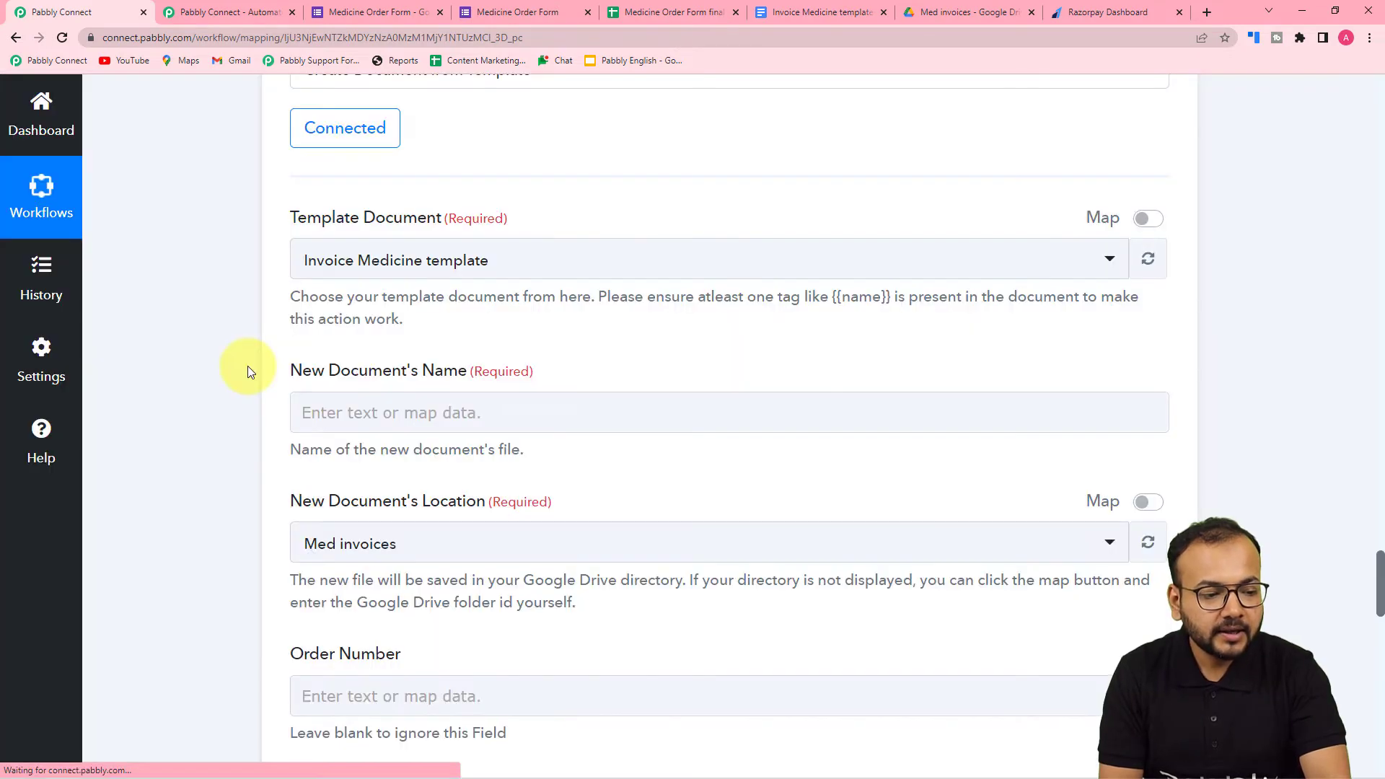
# - Review the new document's name, location and template fields, and view the Med invoices folder in Google Drive
pyautogui.scroll(-2, 248, 365)
pyautogui.click(393, 275)
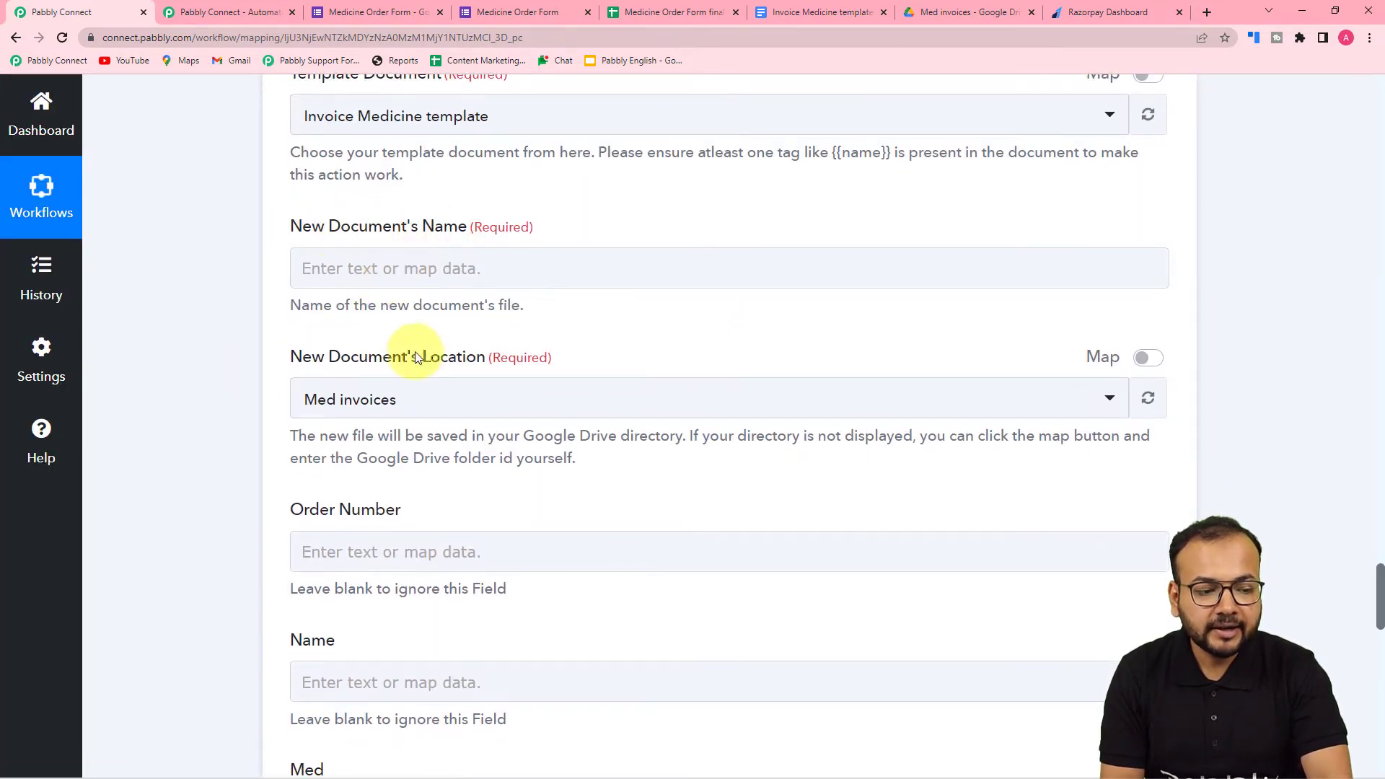
pyautogui.scroll(-3, 412, 353)
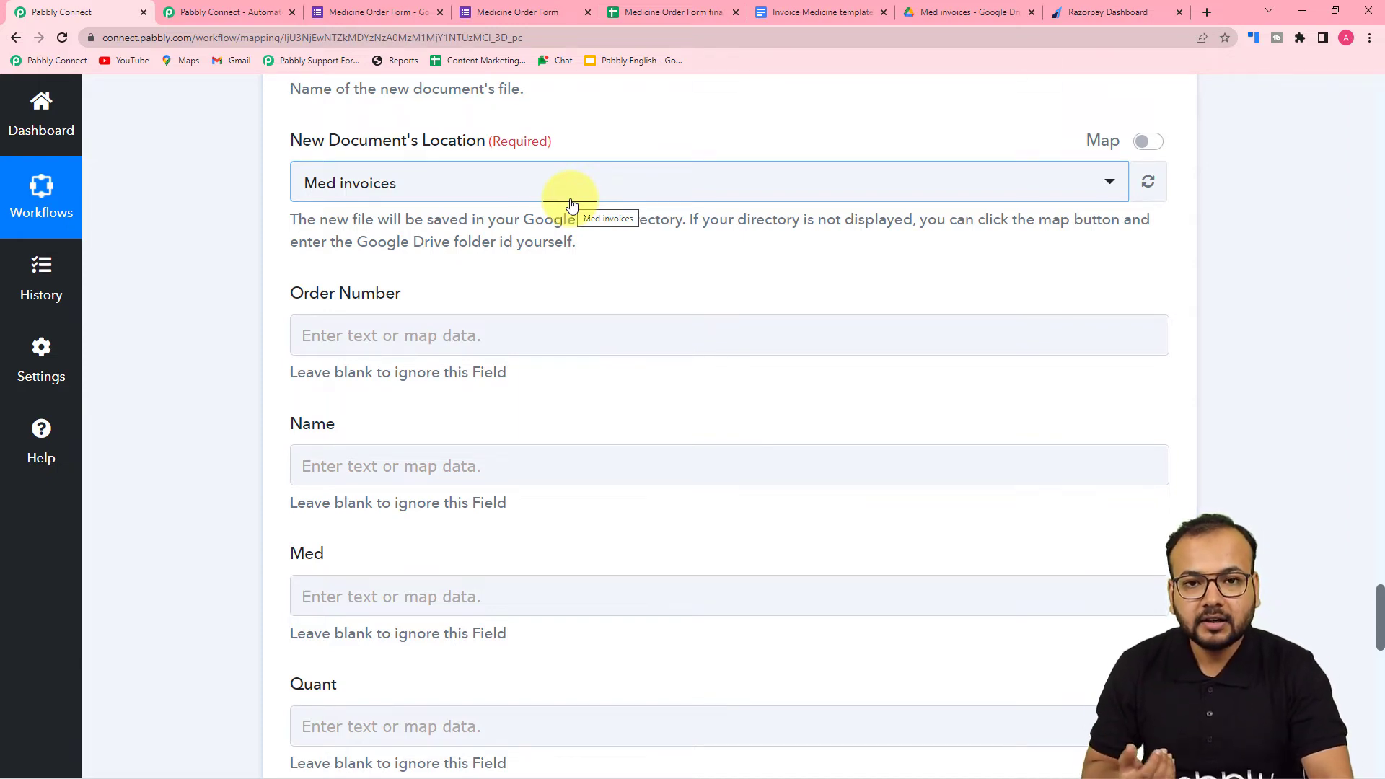
pyautogui.click(931, 12)
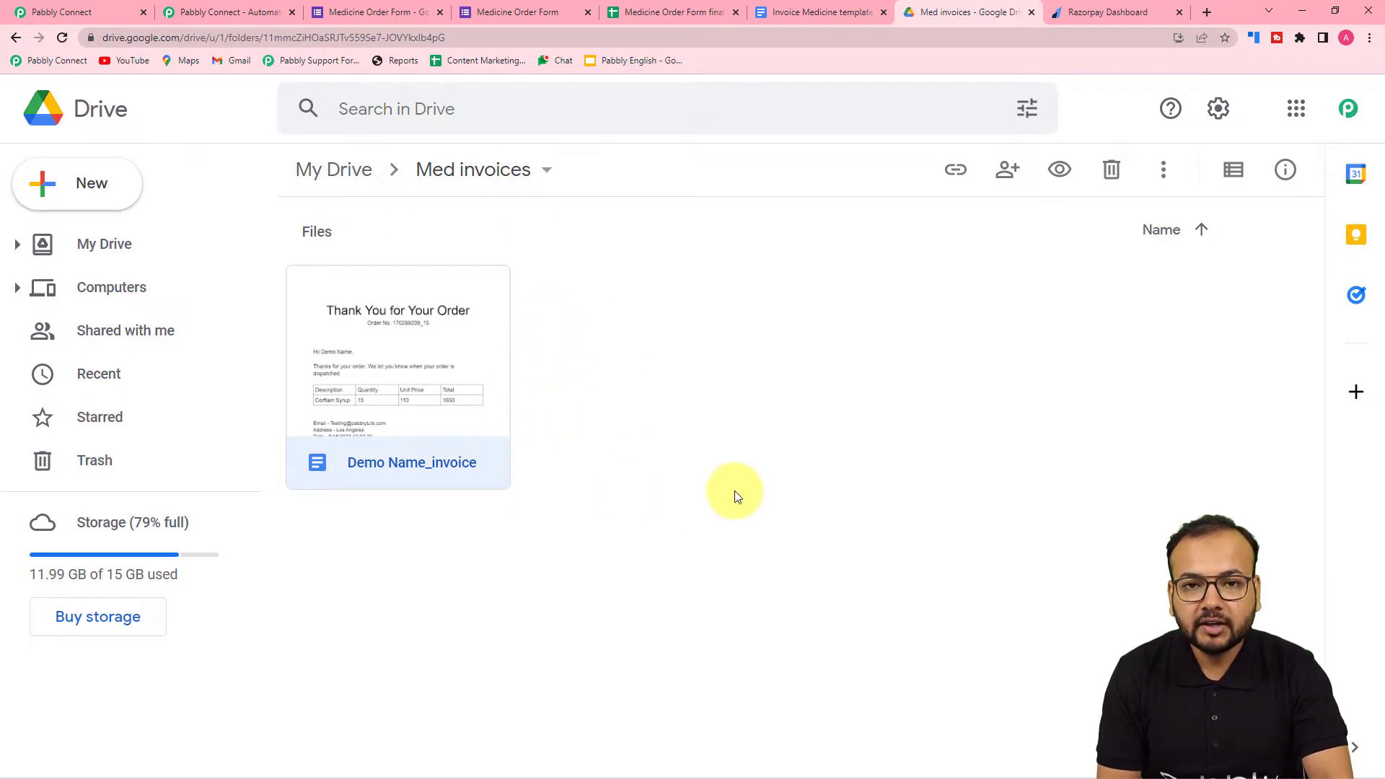
# - Return to the Pabbly Connect workflow and select the Med invoices folder as the new document's location
pyautogui.click(110, 18)
pyautogui.scroll(3, 185, 279)
pyautogui.scroll(-3, 185, 278)
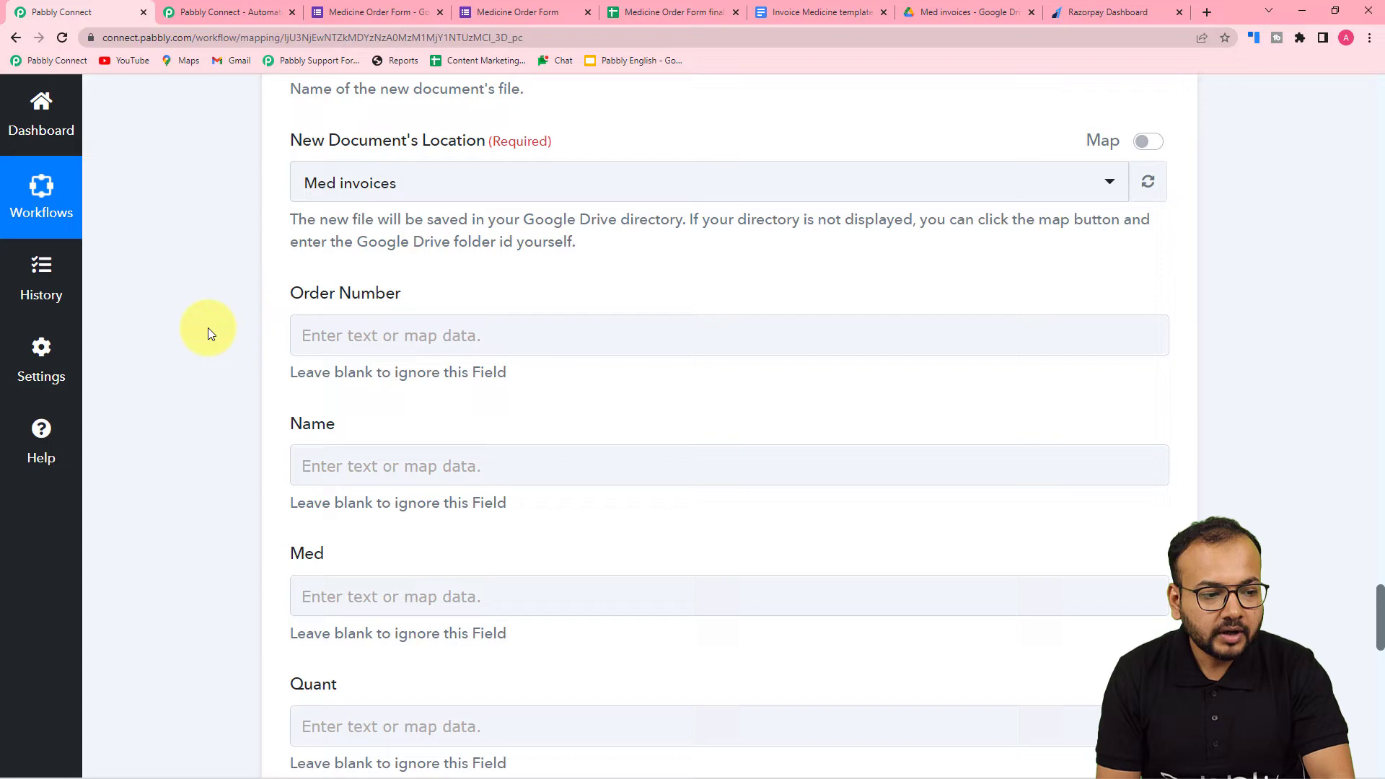
pyautogui.click(429, 180)
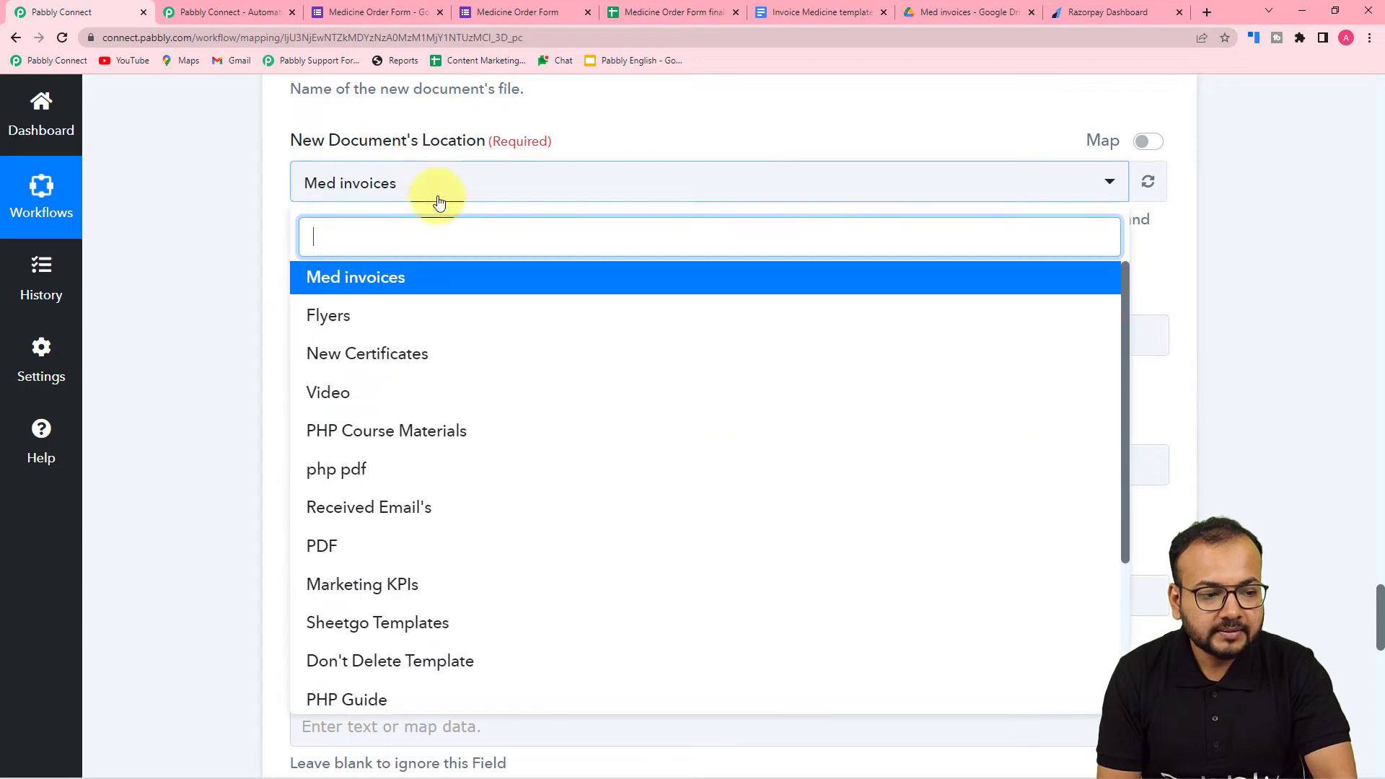
pyautogui.click(393, 281)
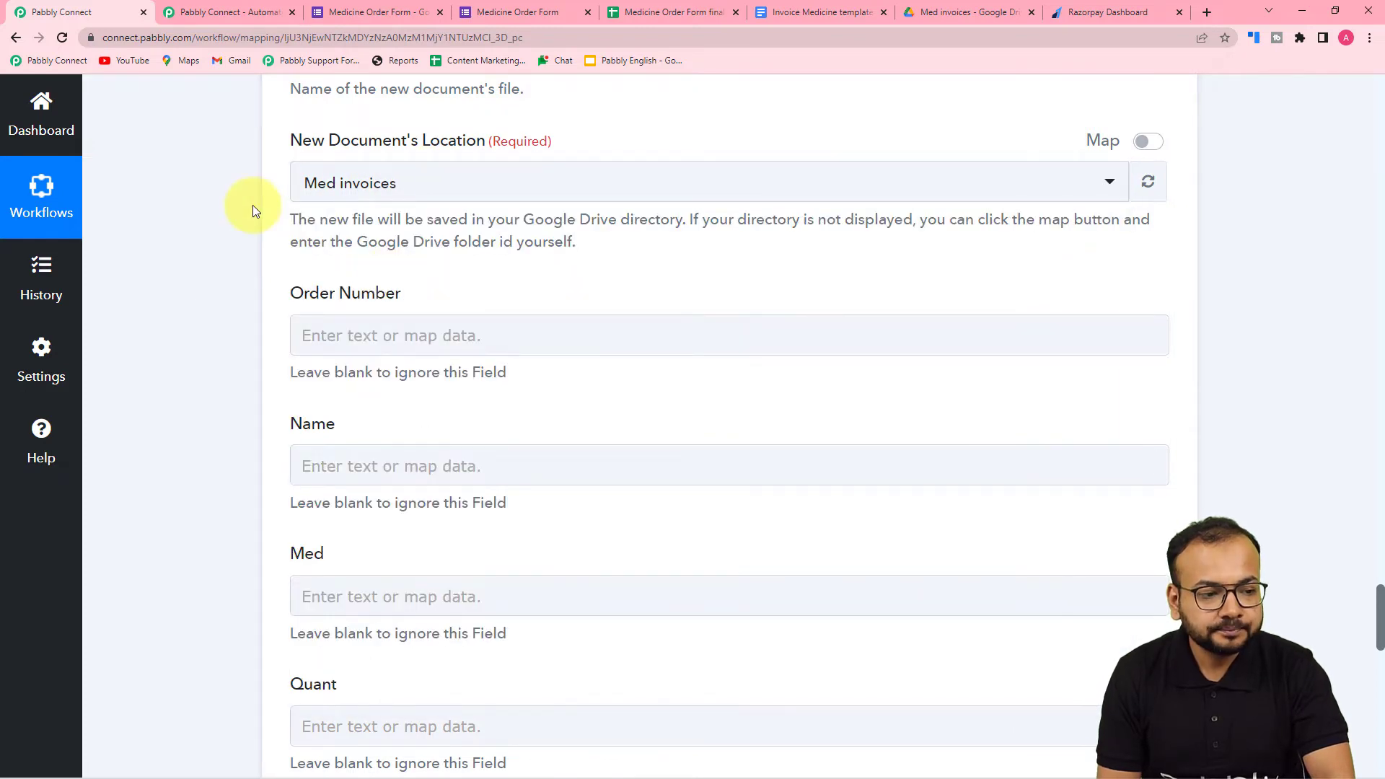
# - Set the new document's name to the Full Name from the Google Forms response followed by "_Invoice"
pyautogui.scroll(3, 253, 204)
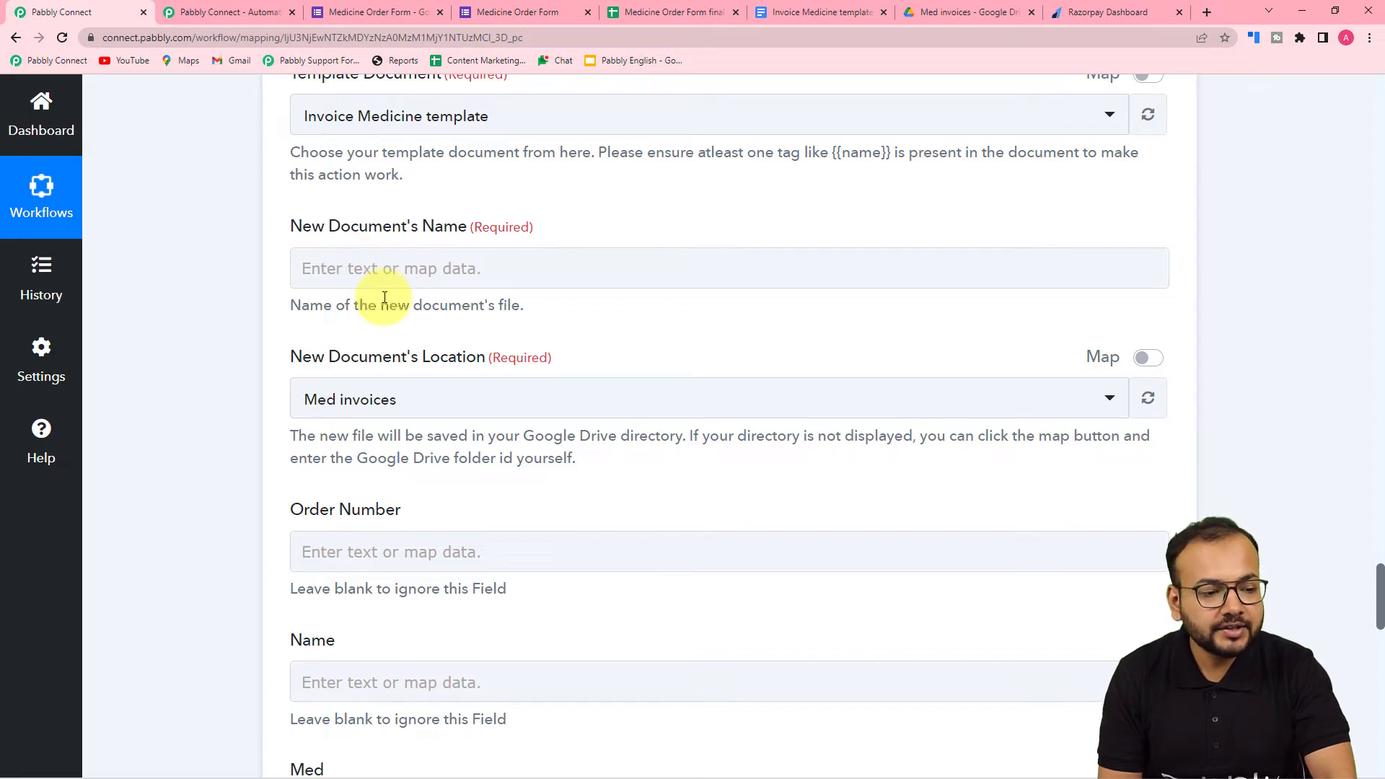
pyautogui.click(385, 271)
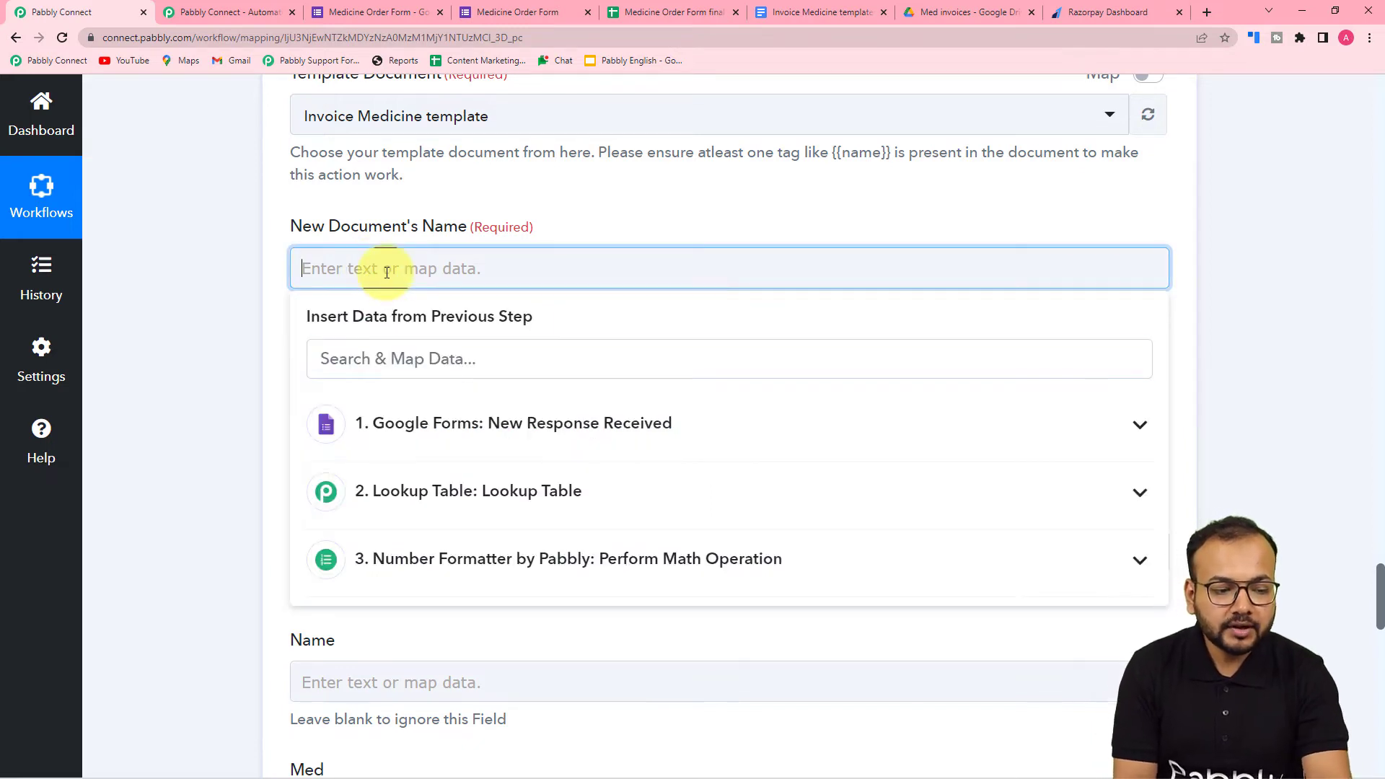
pyautogui.click(396, 424)
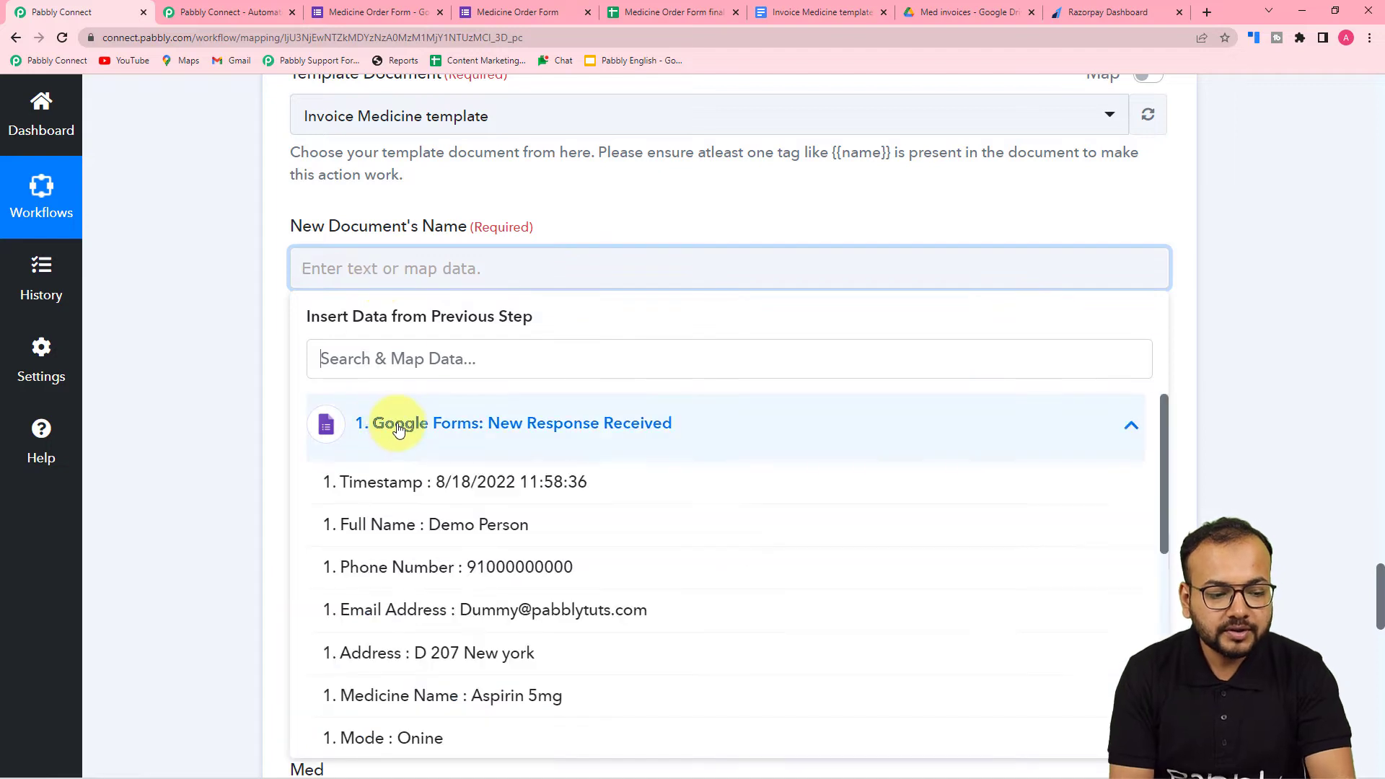
pyautogui.click(443, 530)
pyautogui.click(232, 371)
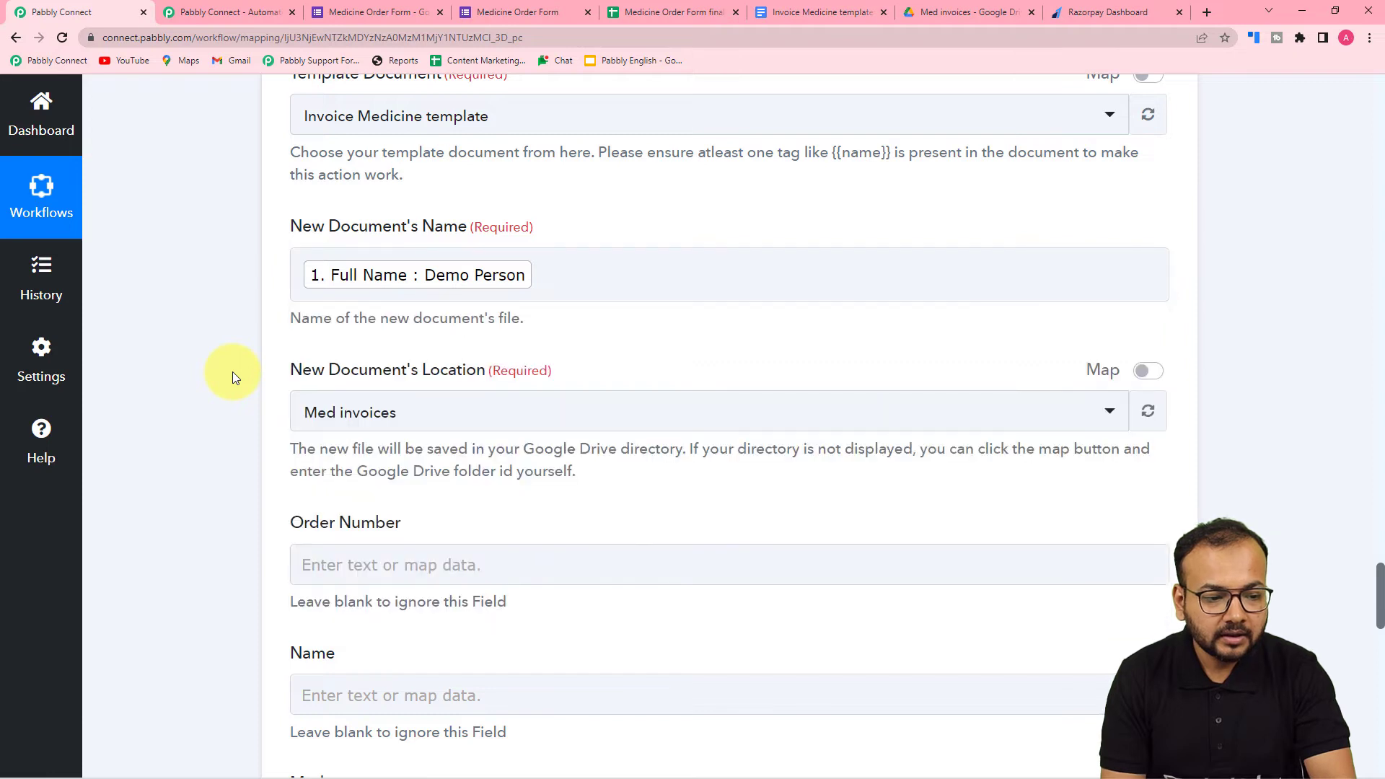
pyautogui.click(556, 262)
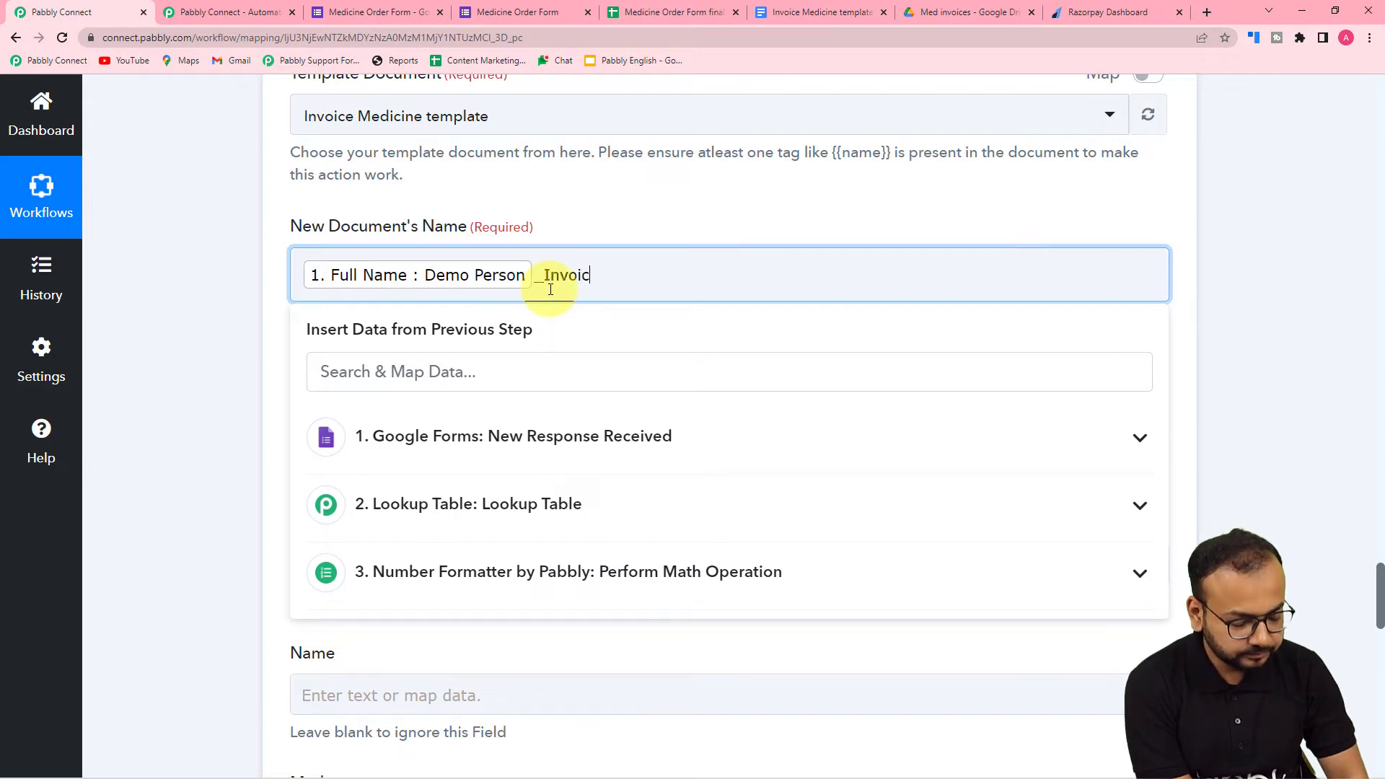
pyautogui.click(163, 304)
# - Review the template fields from Order Number to Date and compare them with the placeholders in the Invoice Medicine template document
pyautogui.scroll(-4, 163, 304)
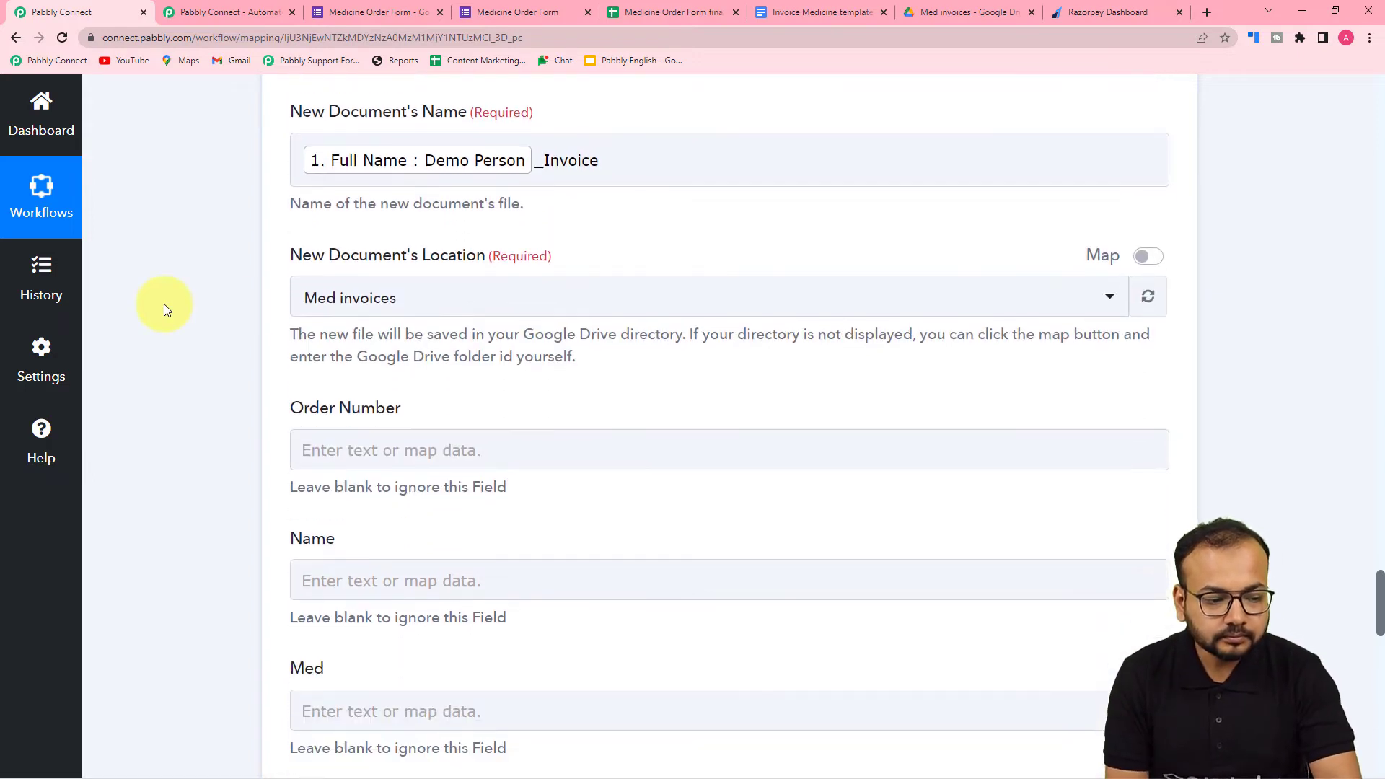
pyautogui.scroll(-2, 163, 305)
pyautogui.click(392, 117)
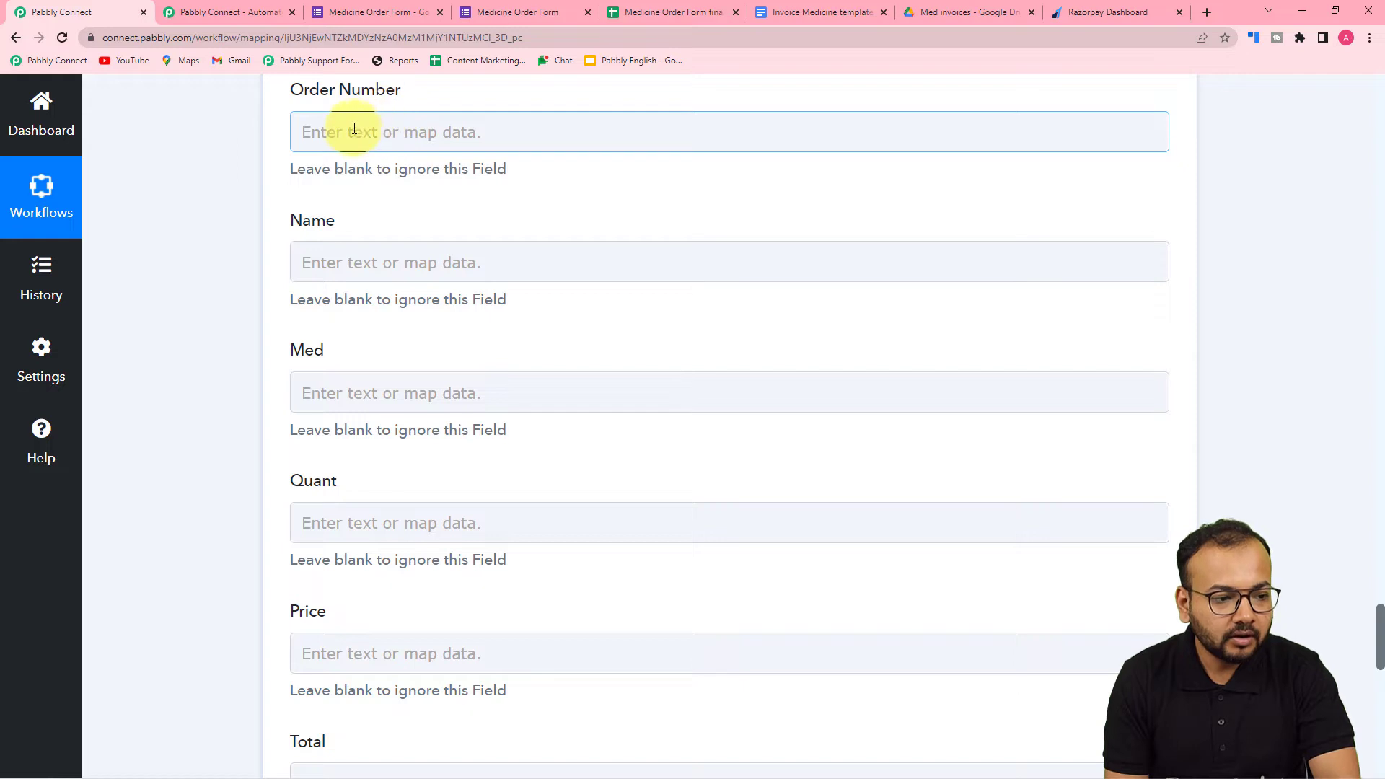
pyautogui.click(368, 405)
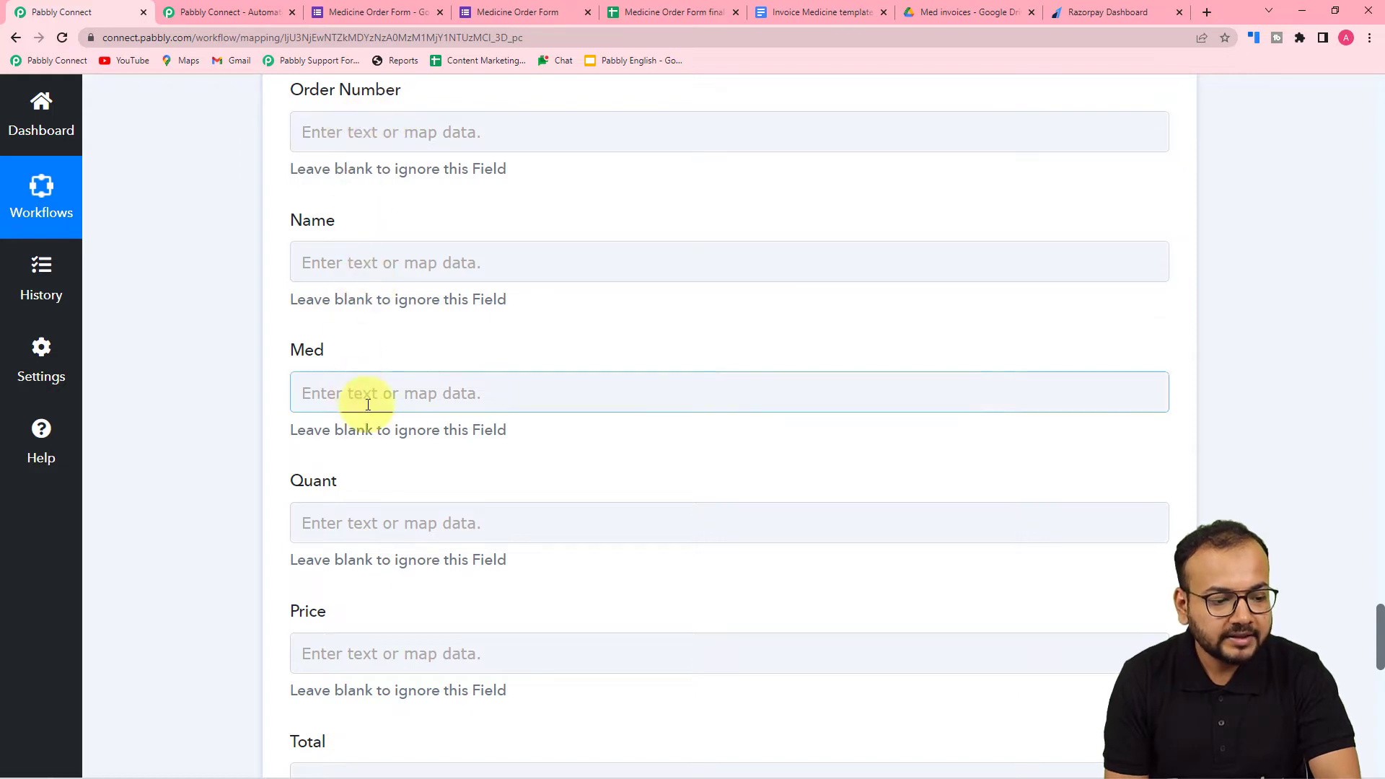
pyautogui.scroll(-6, 366, 415)
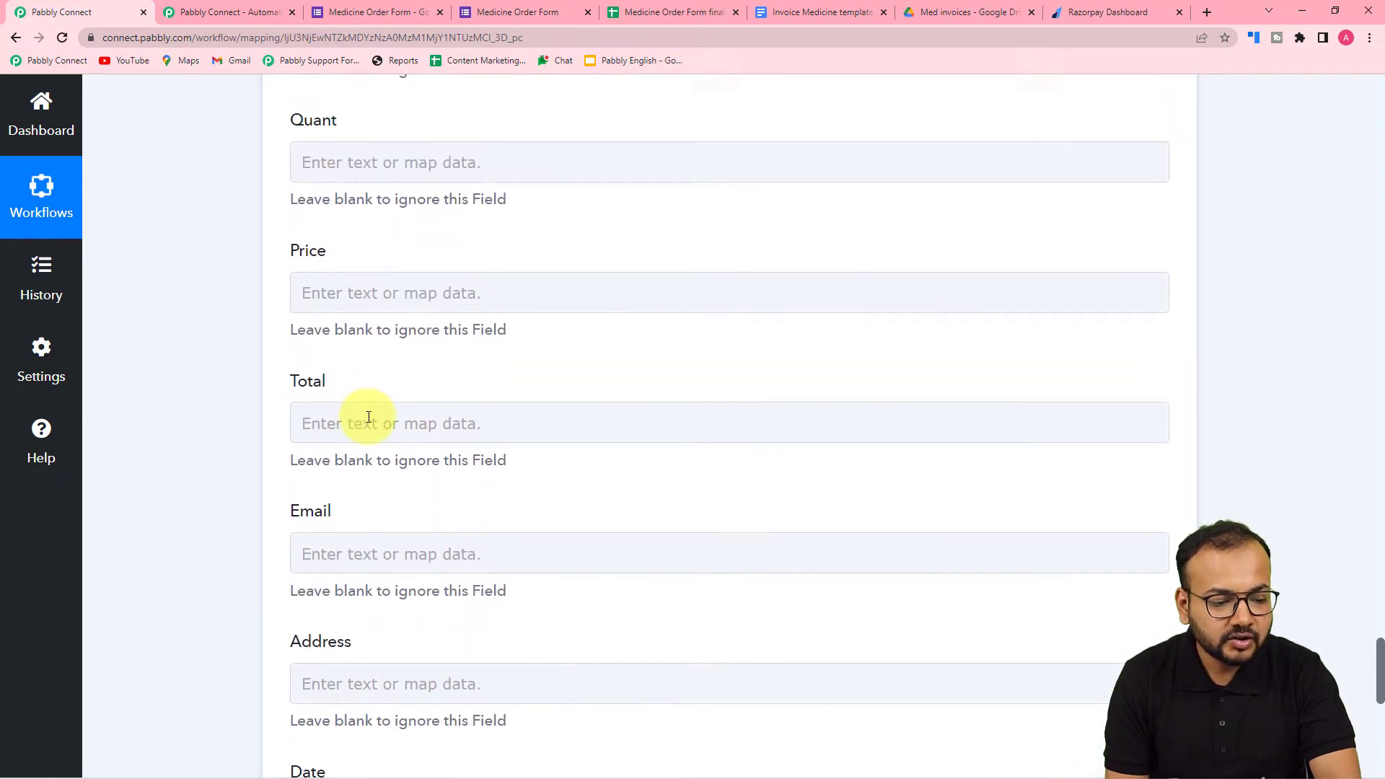
pyautogui.click(366, 417)
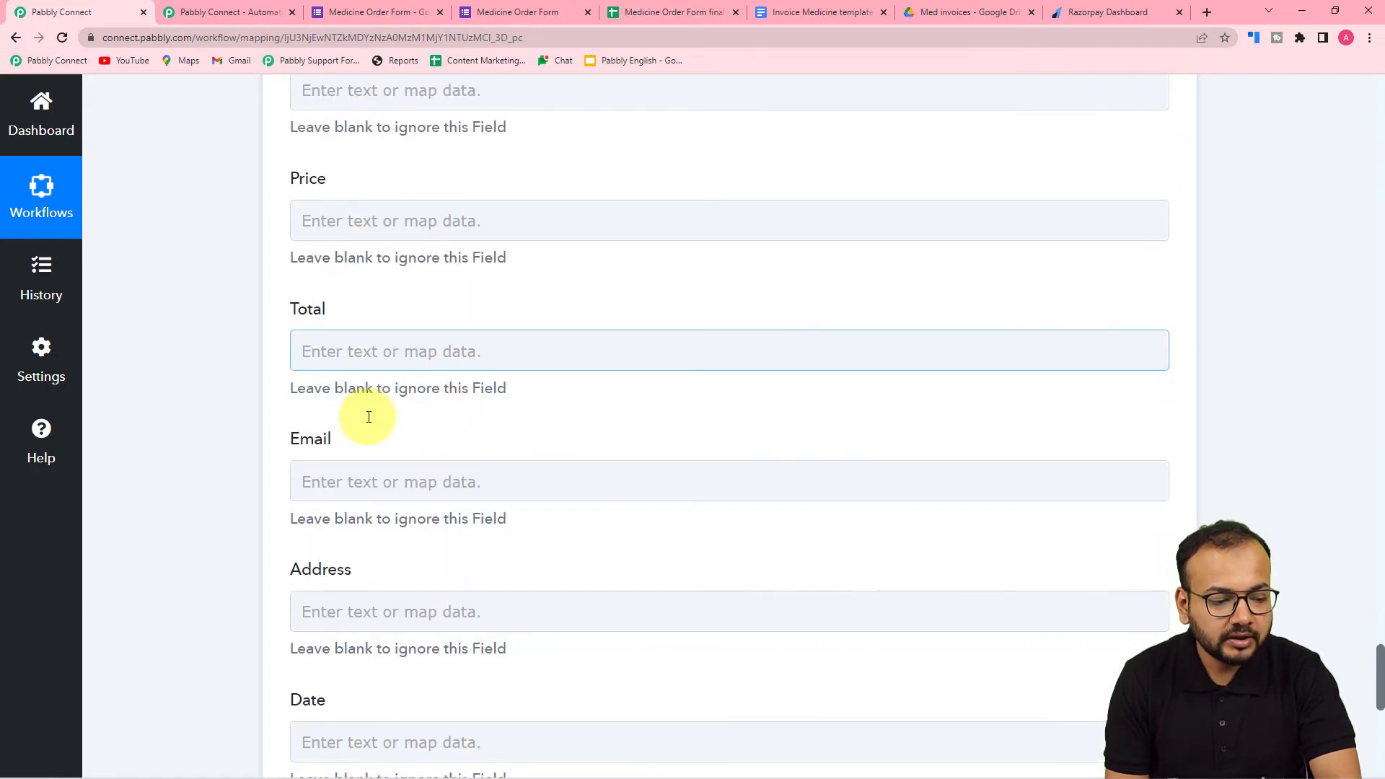
pyautogui.scroll(-4, 368, 417)
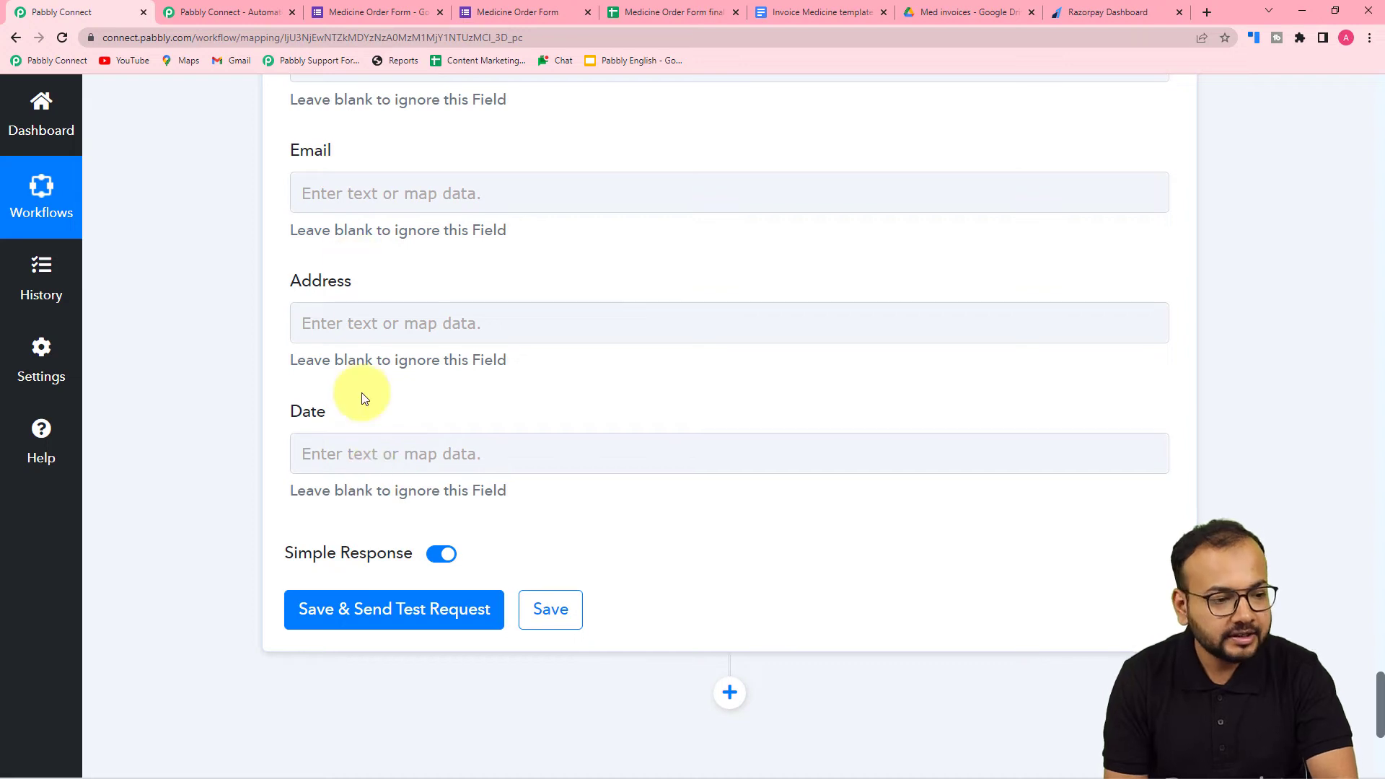
pyautogui.click(801, 11)
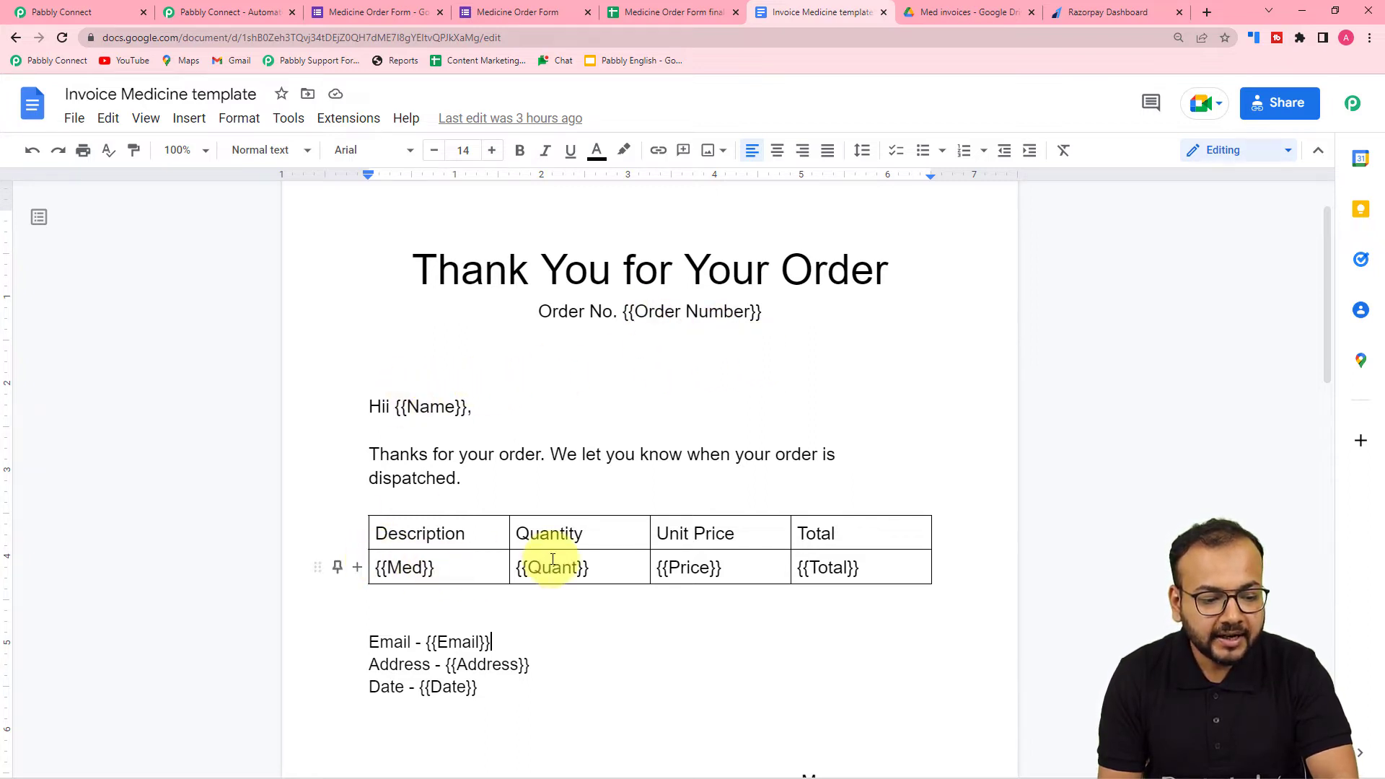
pyautogui.click(51, 9)
pyautogui.scroll(4, 310, 325)
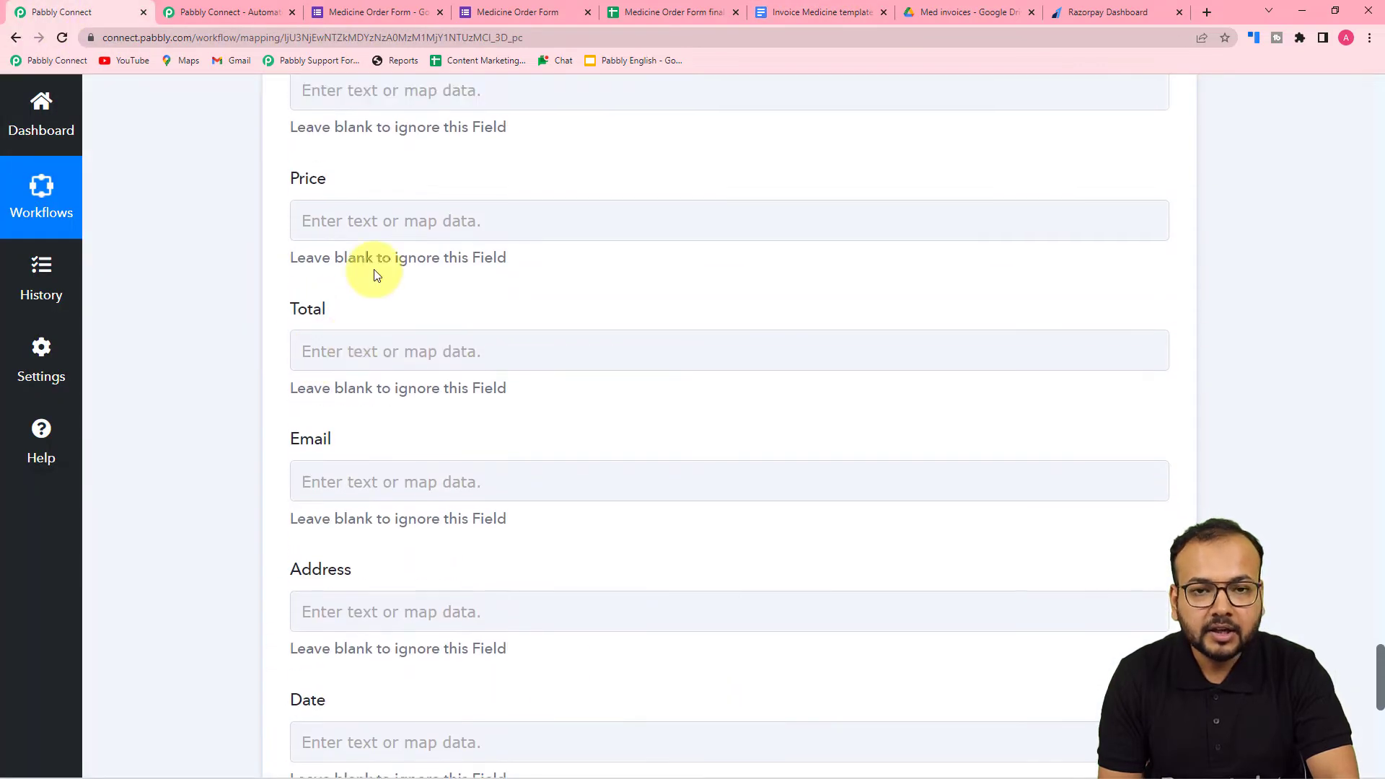
pyautogui.click(692, 12)
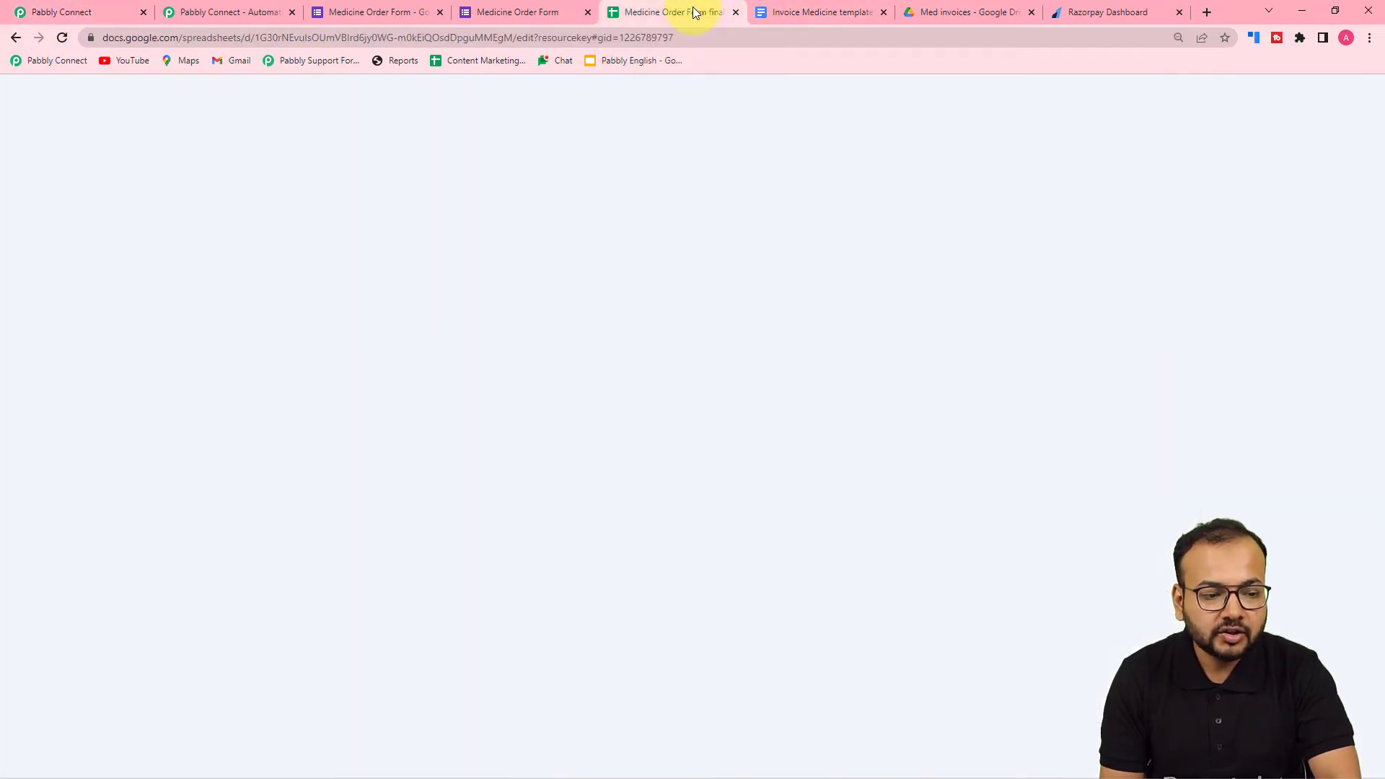
pyautogui.click(815, 12)
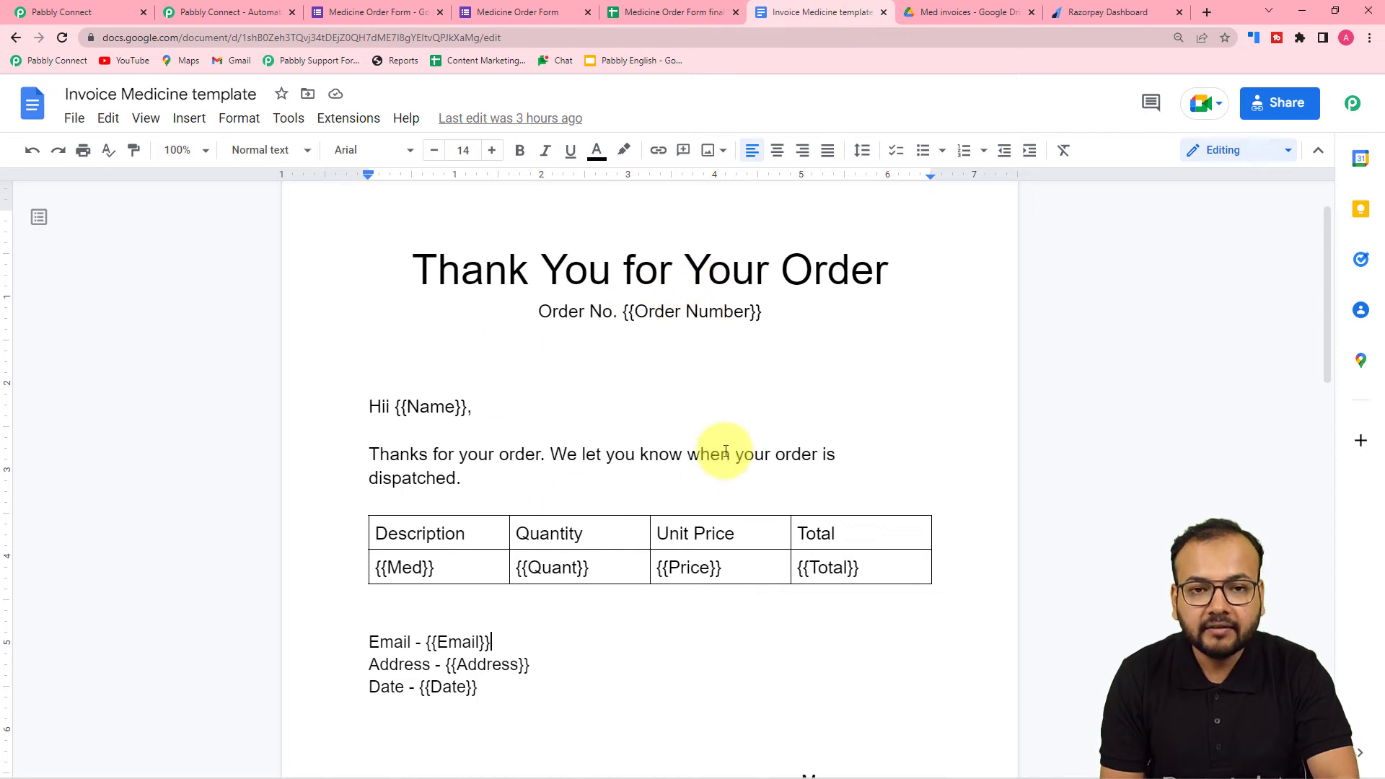
pyautogui.click(99, 7)
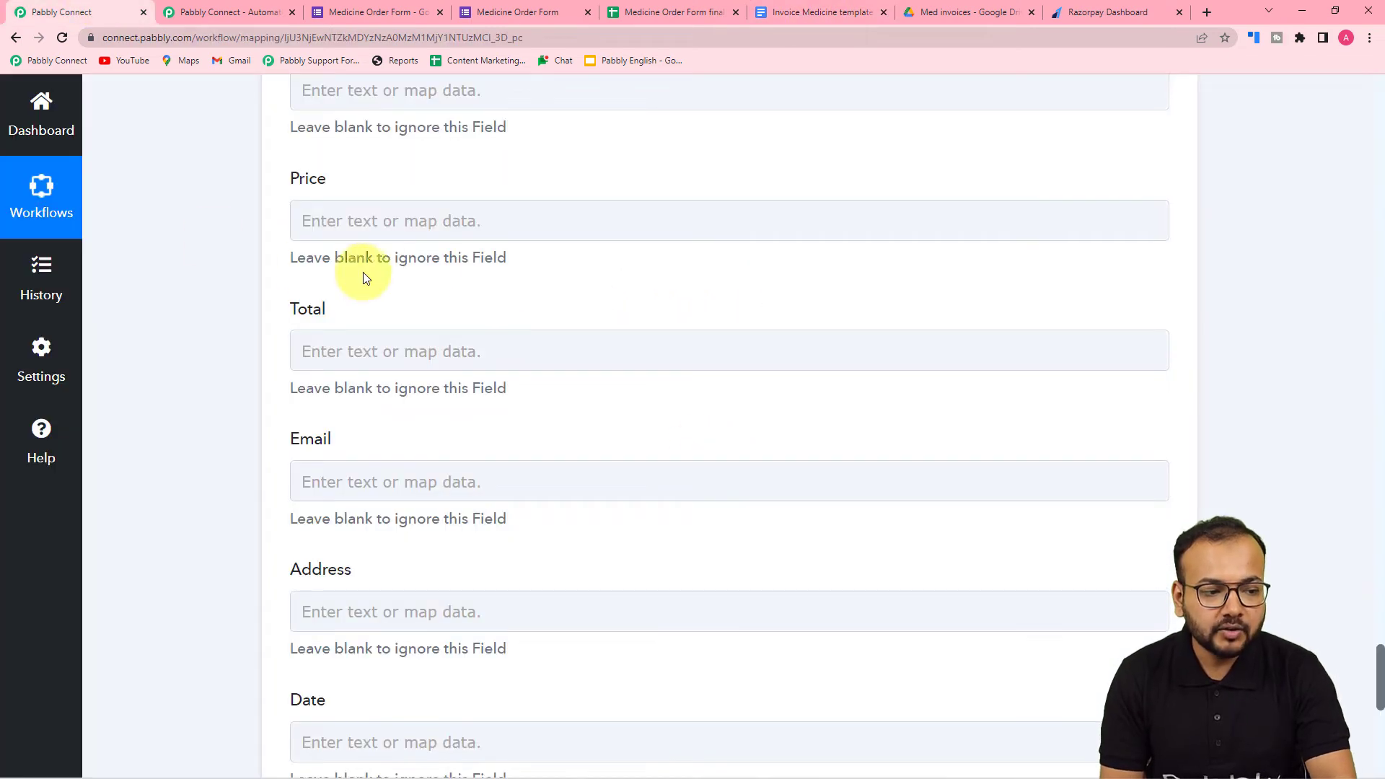
# - Map Order Number to the Google Forms SheetID and RowIndex, joined by an underscore
pyautogui.scroll(9, 440, 261)
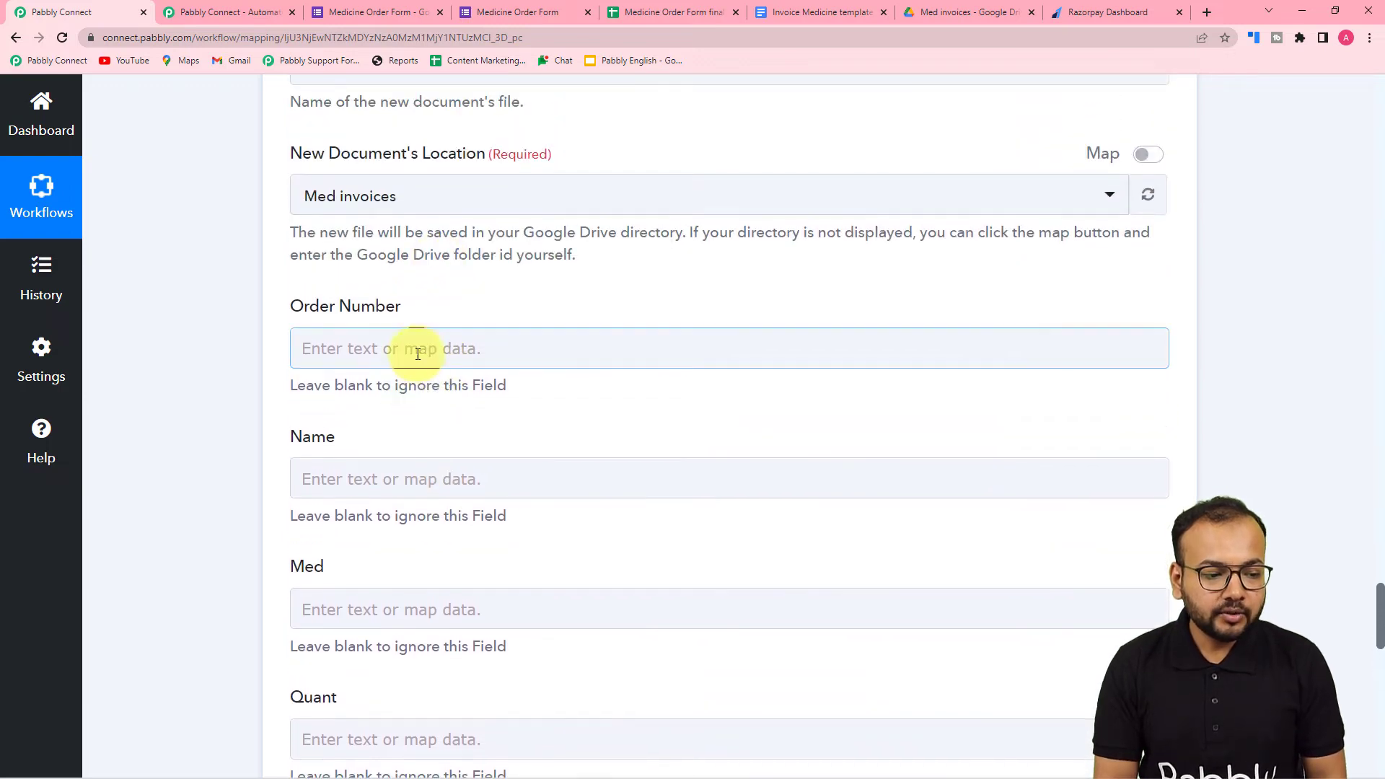
pyautogui.click(384, 358)
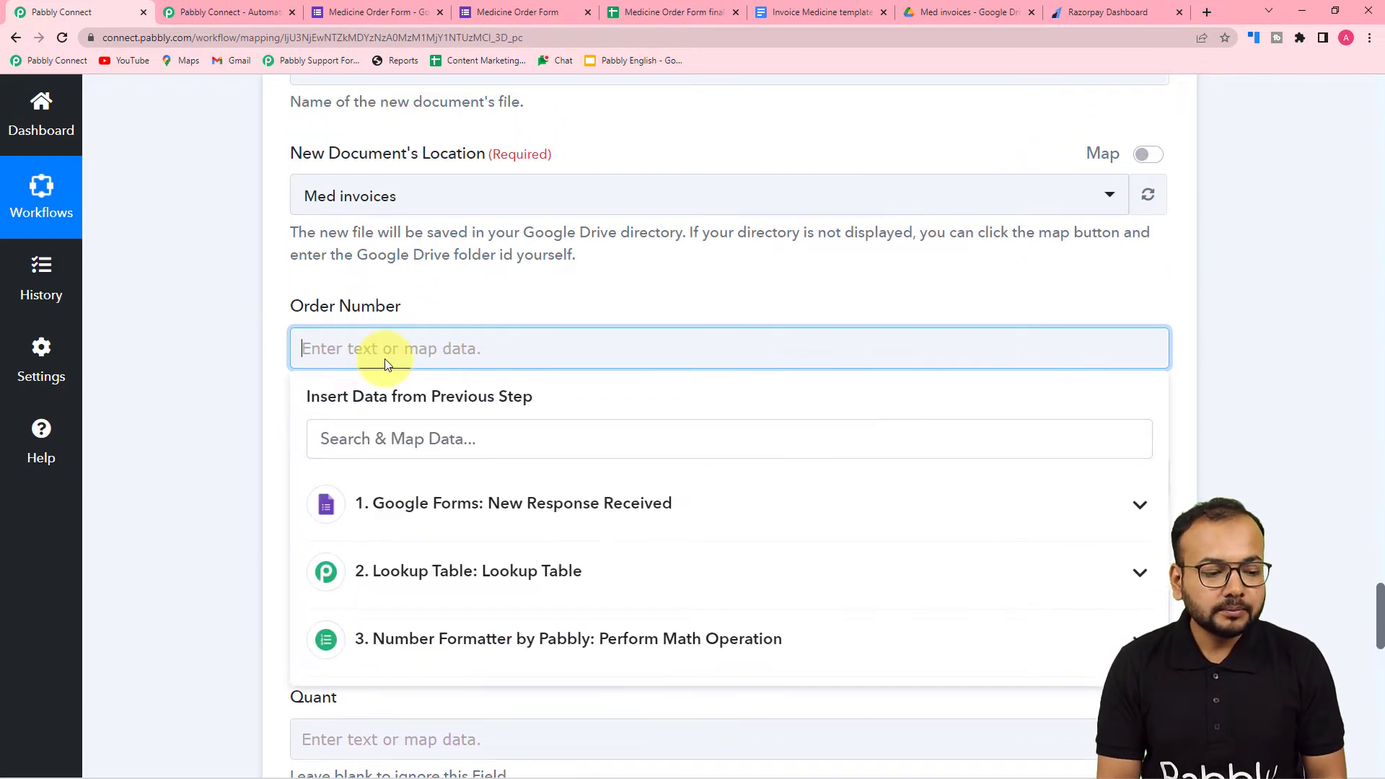
pyautogui.click(452, 513)
pyautogui.scroll(-2, 420, 607)
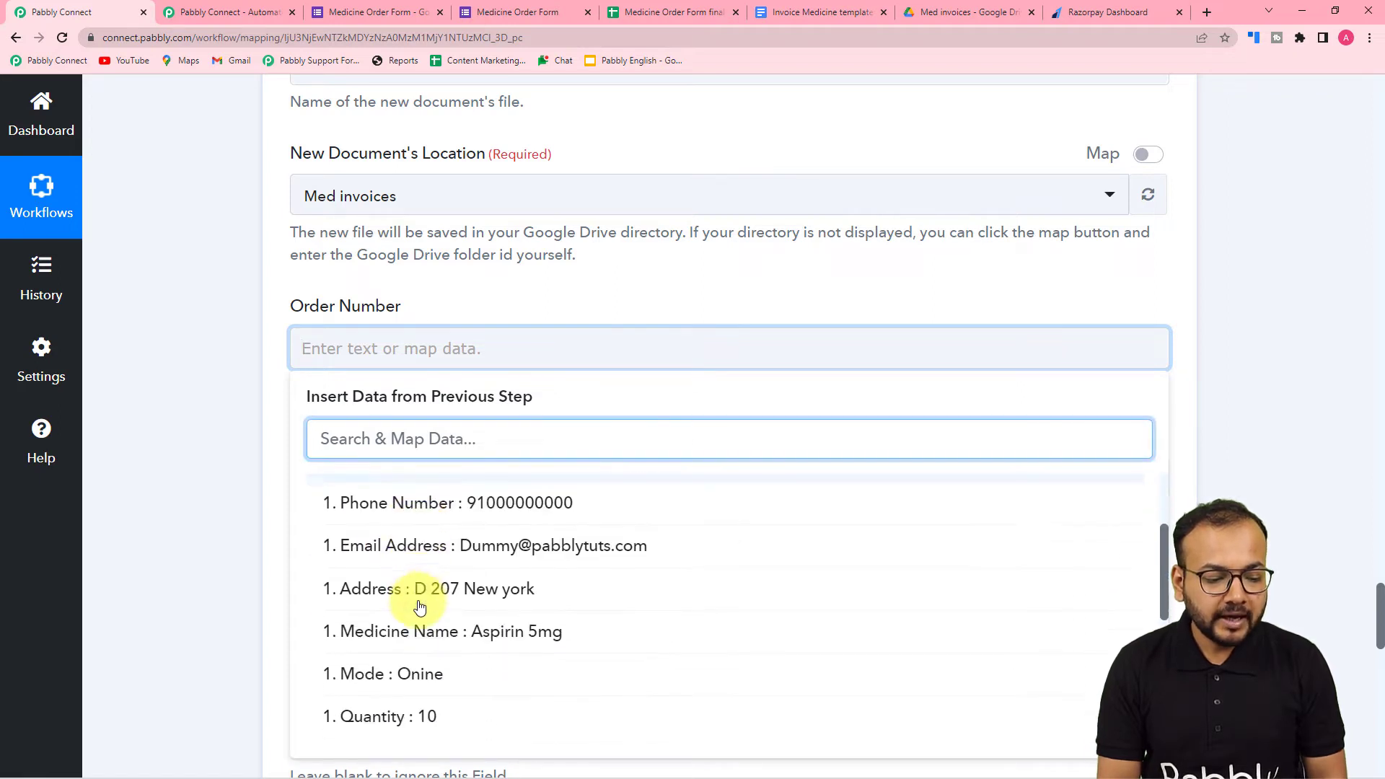
pyautogui.scroll(-5, 419, 607)
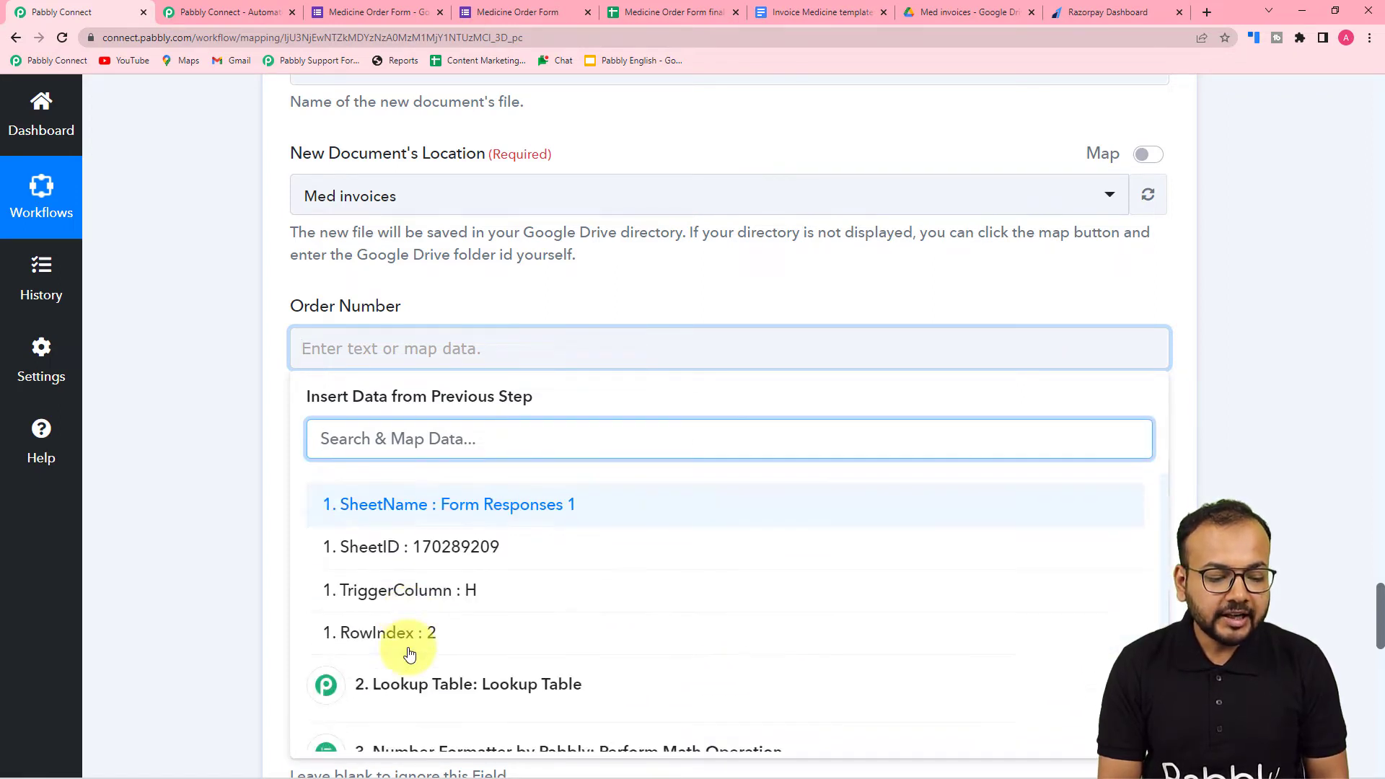
pyautogui.click(437, 538)
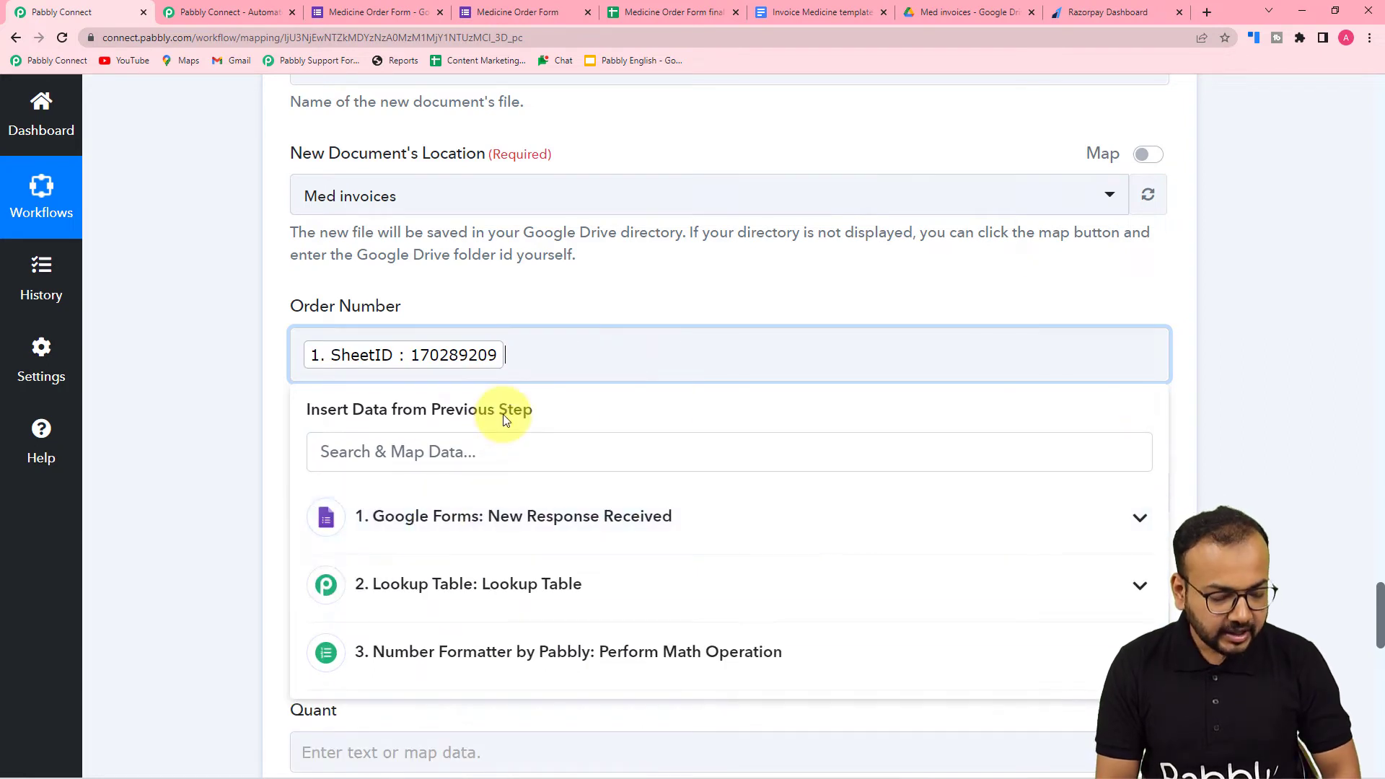
pyautogui.write('_')
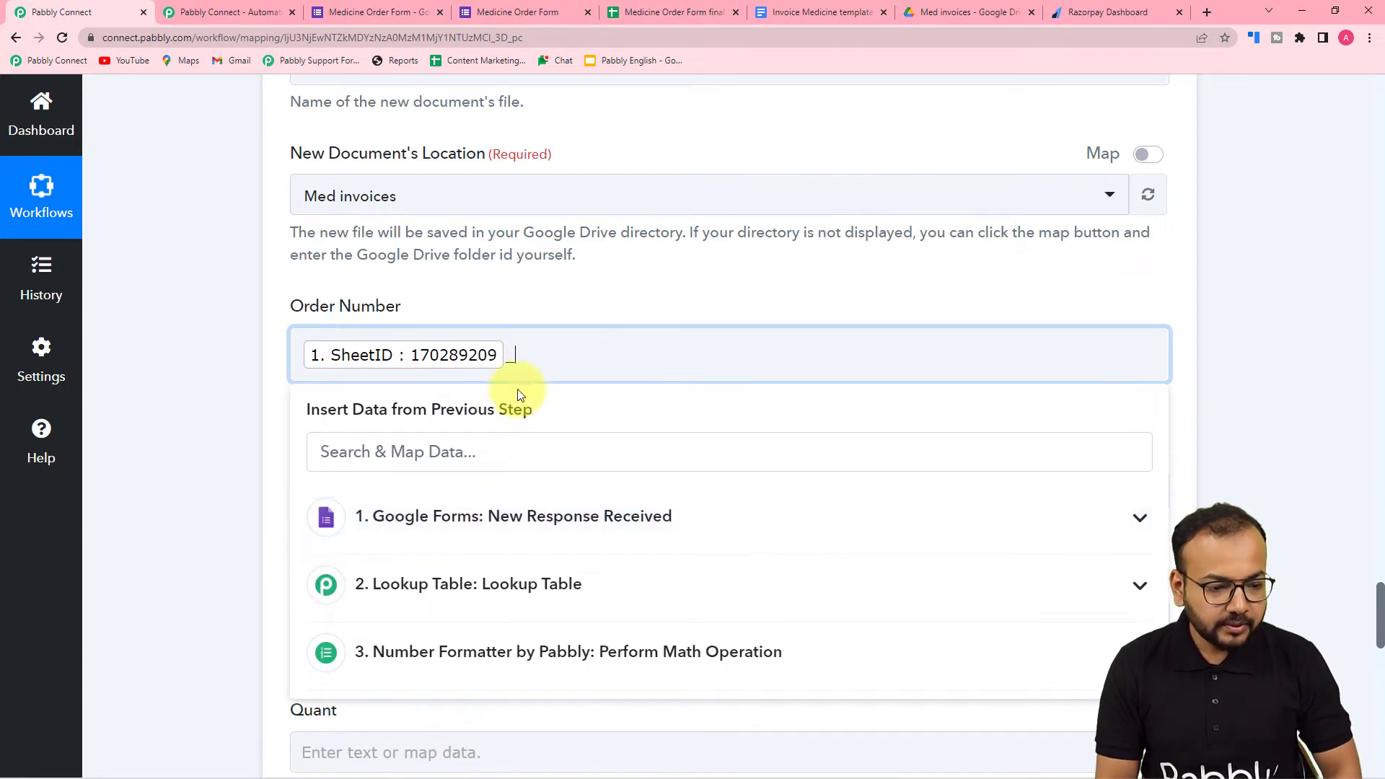
pyautogui.click(425, 533)
pyautogui.scroll(-10, 411, 706)
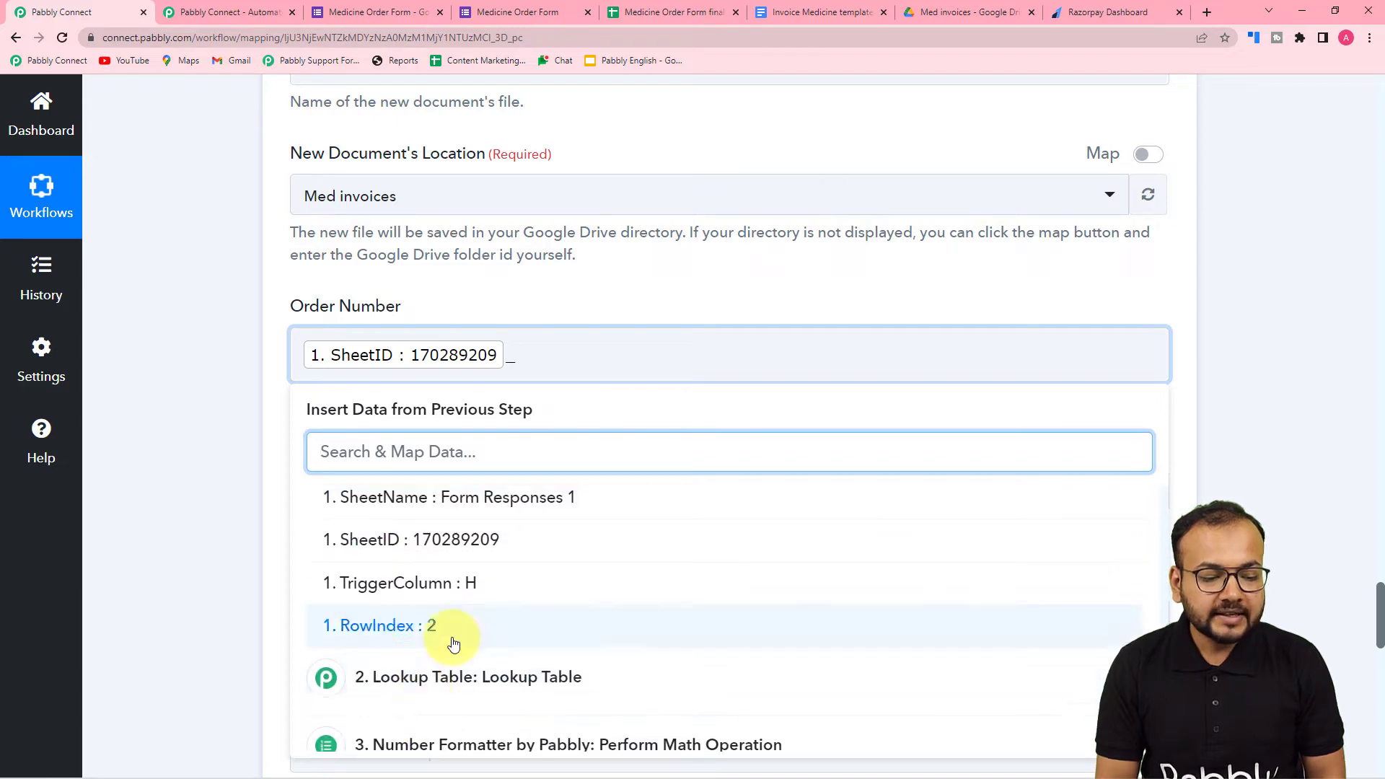
pyautogui.click(453, 640)
pyautogui.click(239, 499)
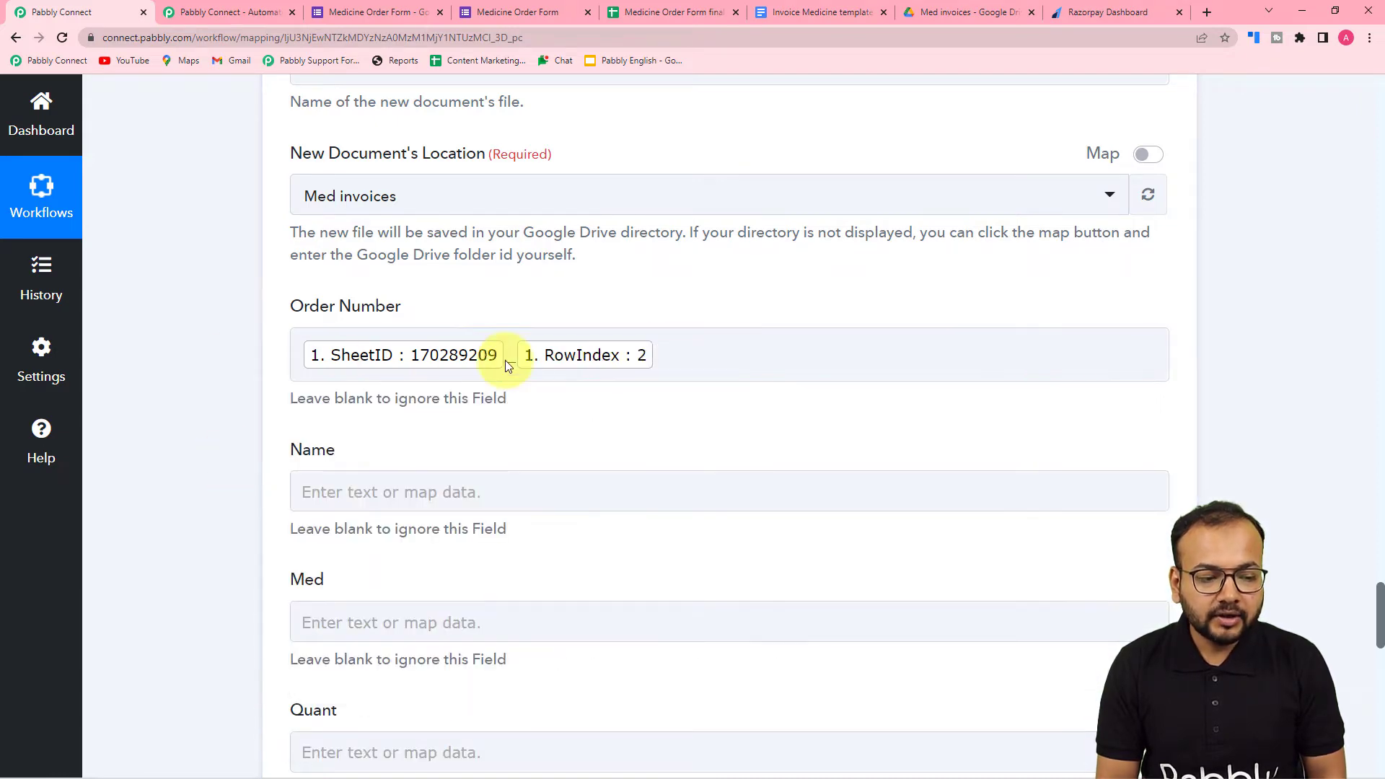
# - Map the Name field to the Full Name from the Google Forms response
pyautogui.scroll(-4, 195, 392)
pyautogui.click(386, 202)
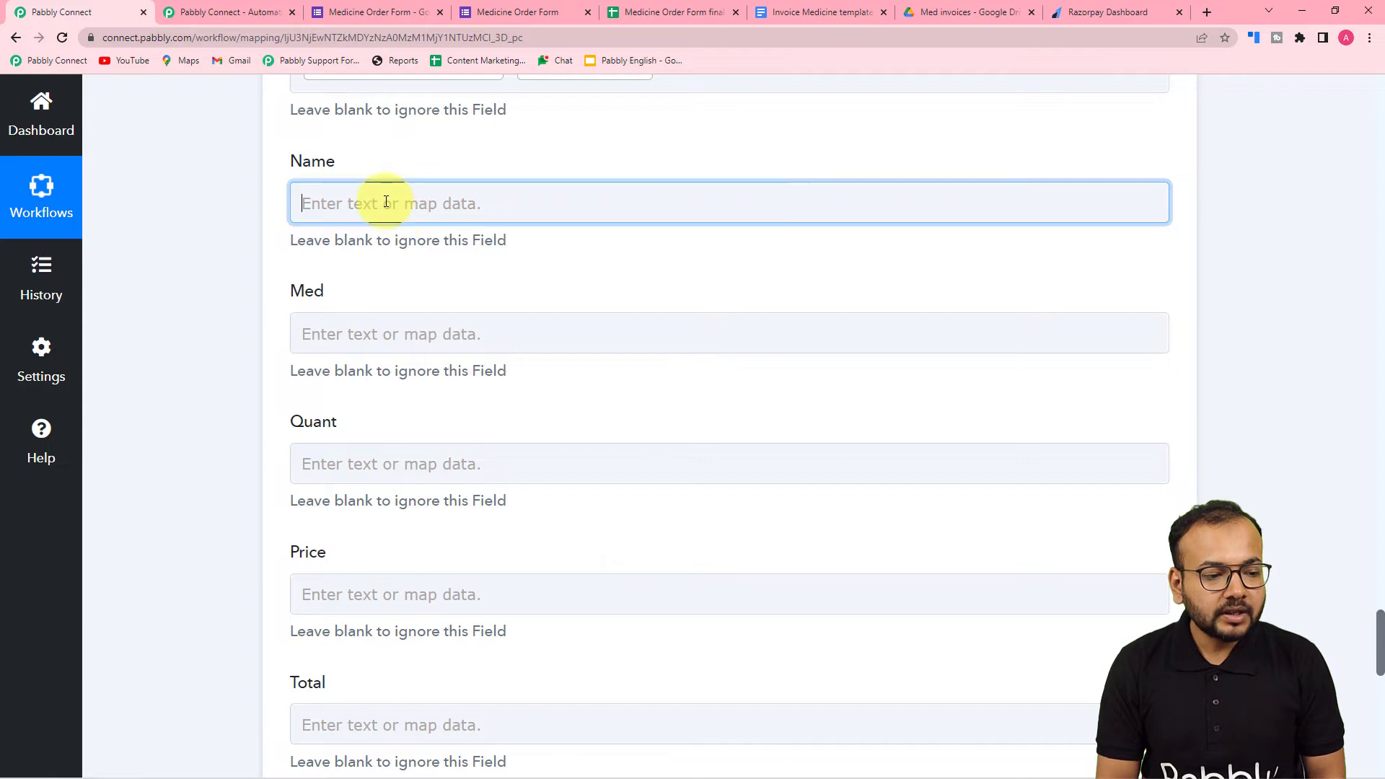
pyautogui.click(397, 357)
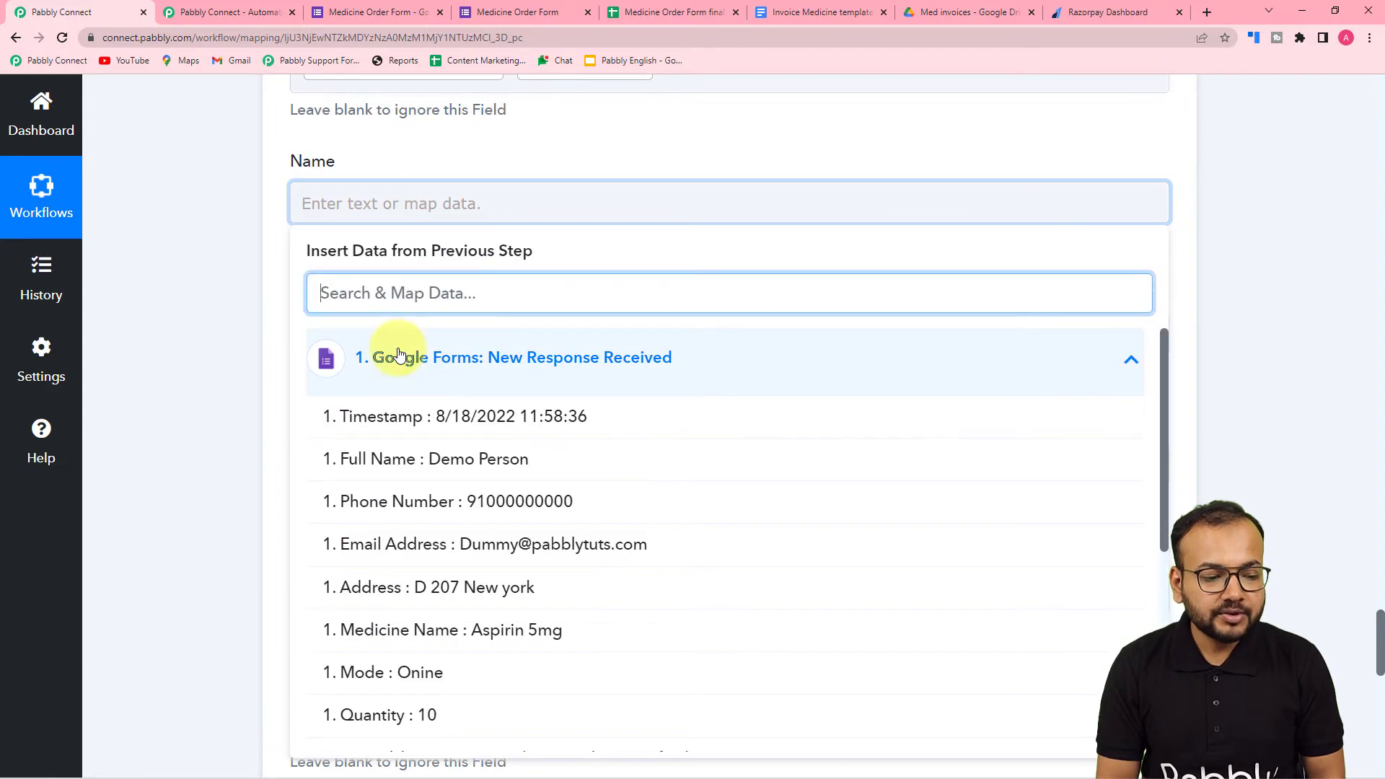
pyautogui.click(431, 459)
pyautogui.click(158, 325)
# - Map the Med field to the Medicine Name from the Google Forms response
pyautogui.scroll(-3, 408, 207)
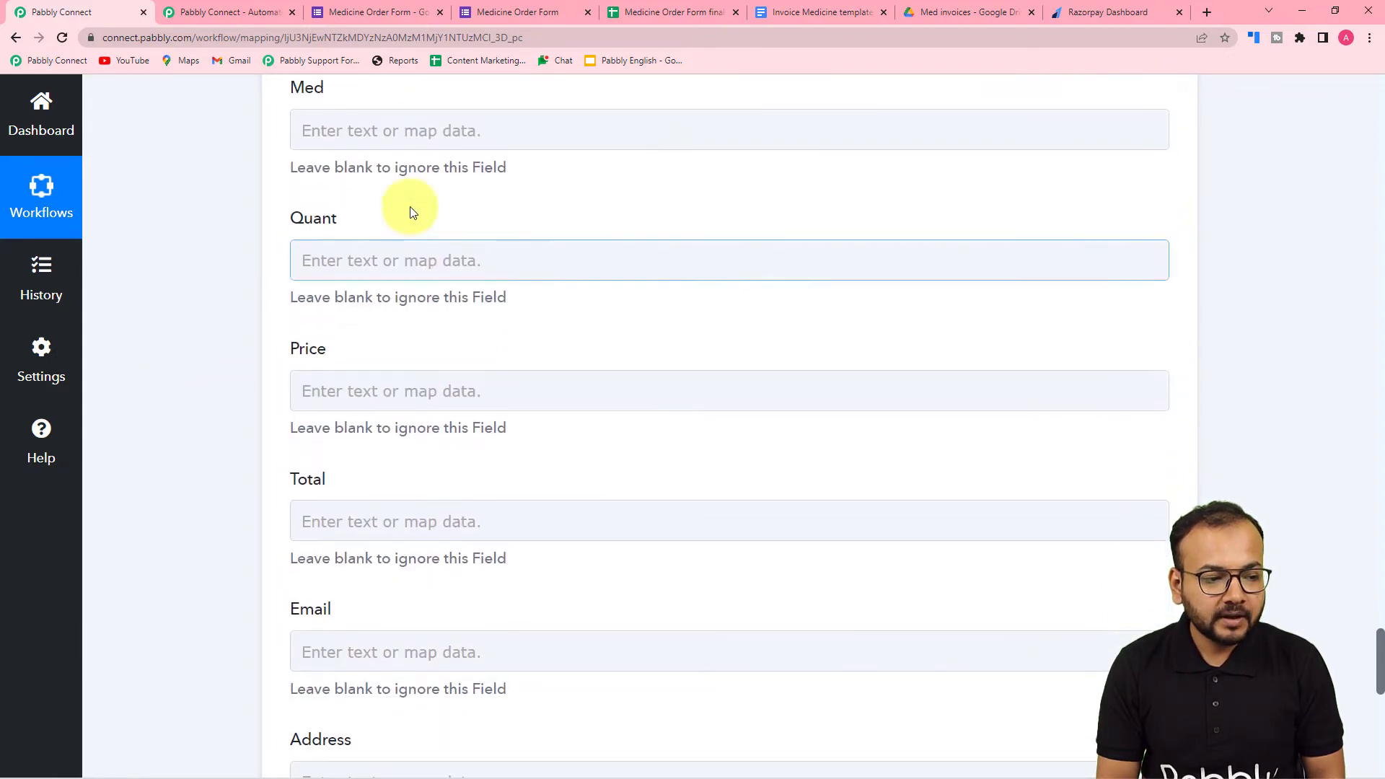
pyautogui.click(401, 125)
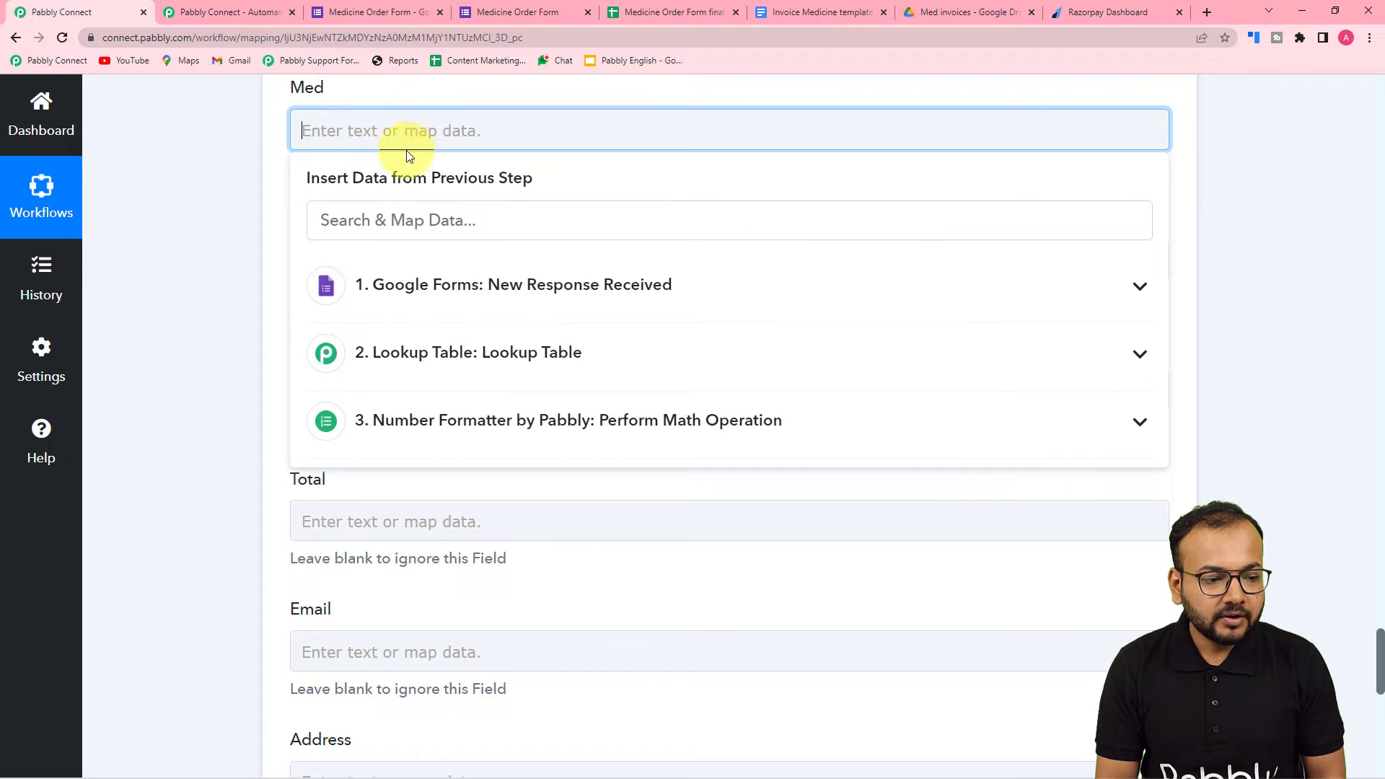
pyautogui.click(428, 312)
pyautogui.click(483, 562)
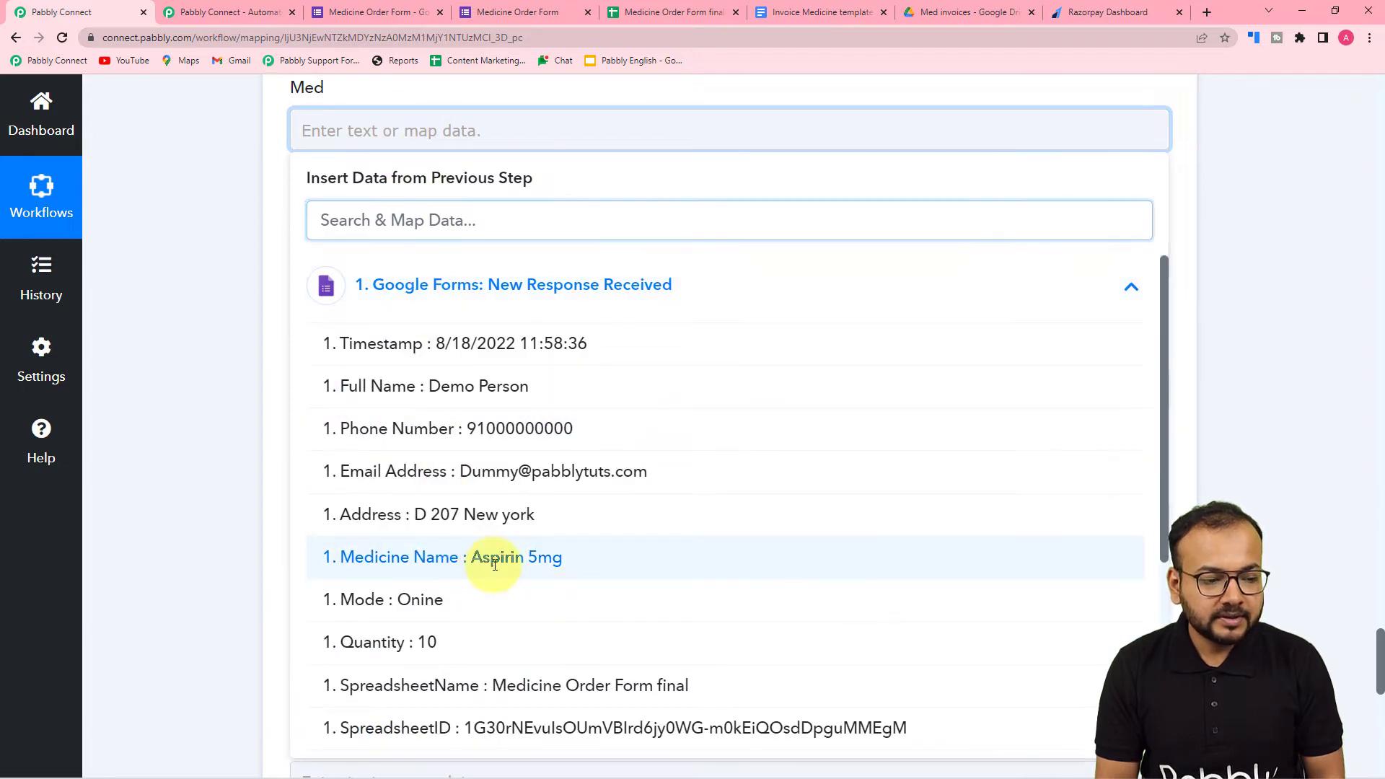
pyautogui.click(211, 417)
# - Map the Quant field to the Quantity from the Google Forms response
pyautogui.click(371, 285)
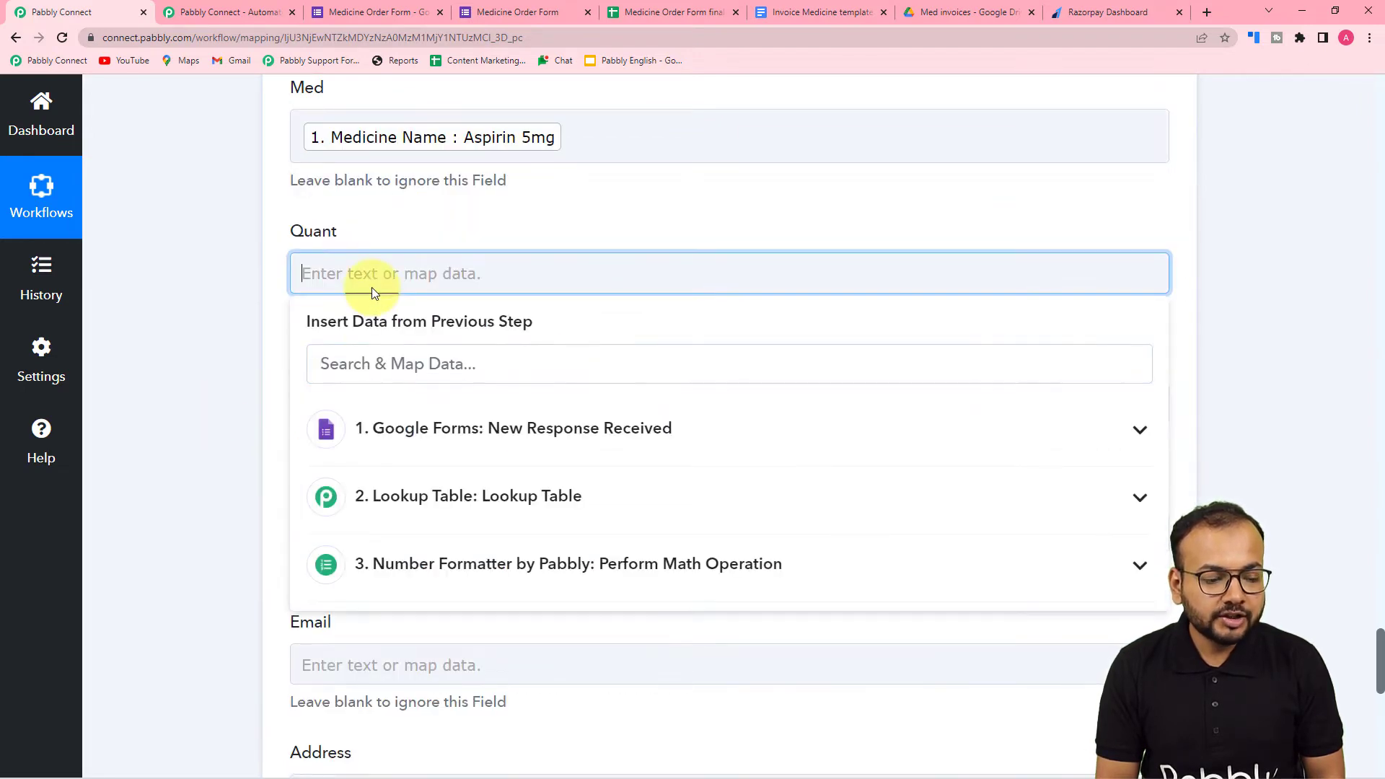
pyautogui.click(386, 453)
pyautogui.scroll(-3, 425, 710)
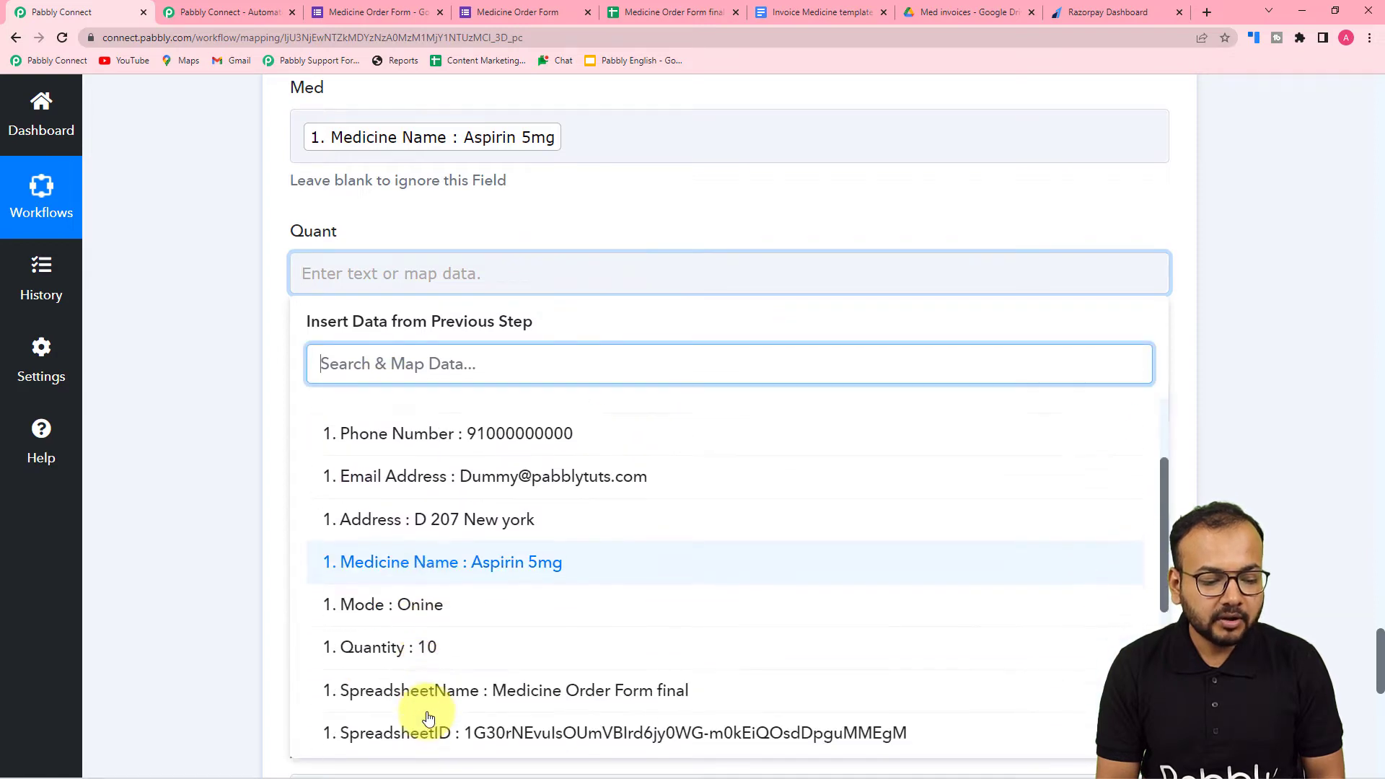
pyautogui.click(419, 642)
pyautogui.click(250, 457)
# - Map the Price field to the Result Value from the Lookup Table step
pyautogui.scroll(-2, 289, 448)
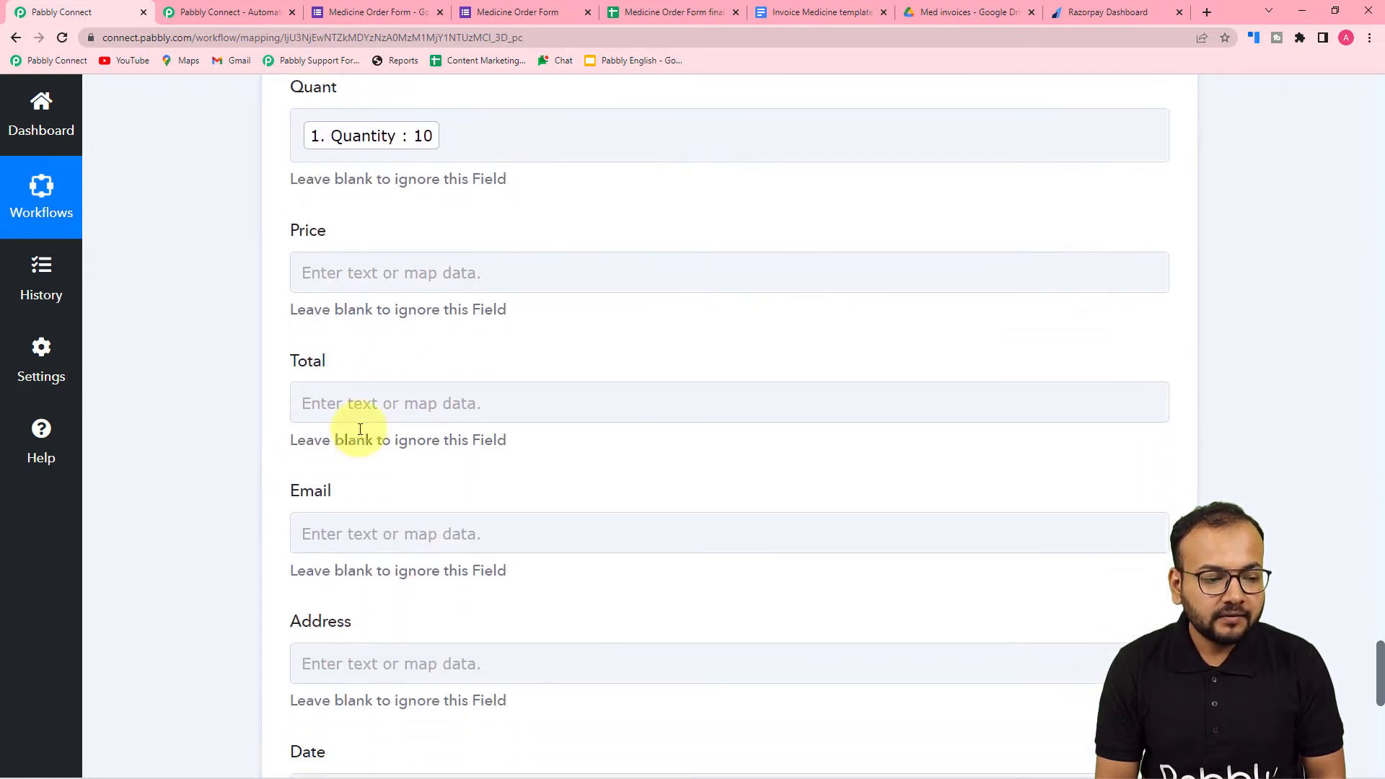
pyautogui.click(410, 274)
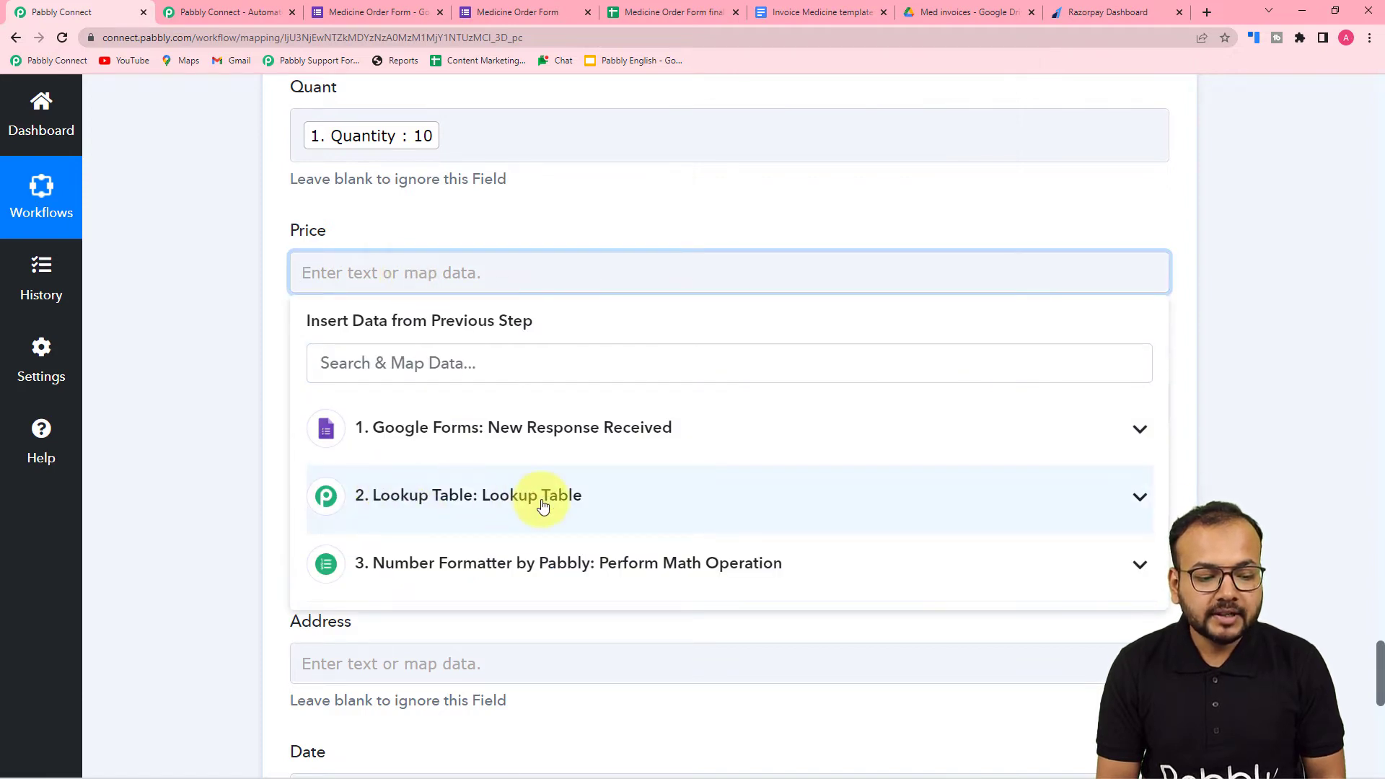
pyautogui.scroll(-2, 505, 479)
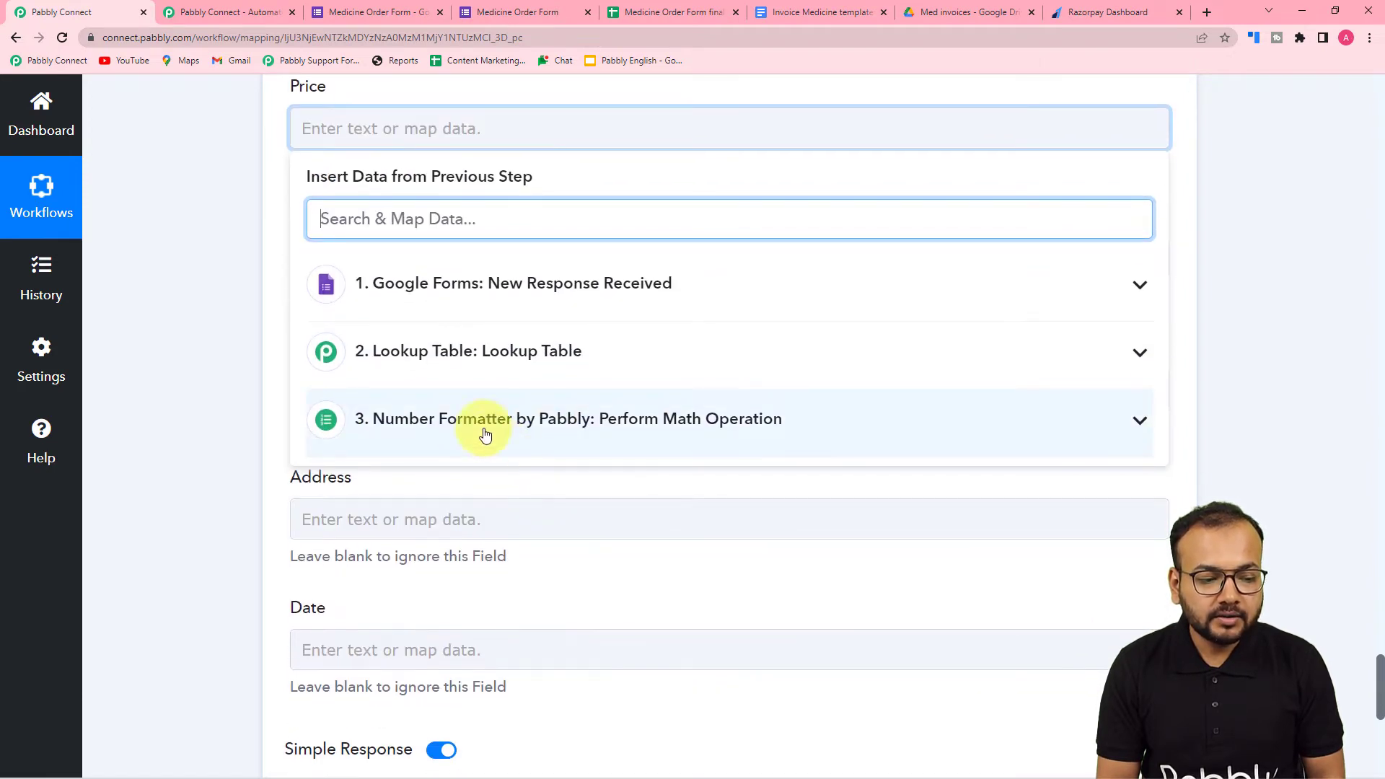
pyautogui.click(459, 375)
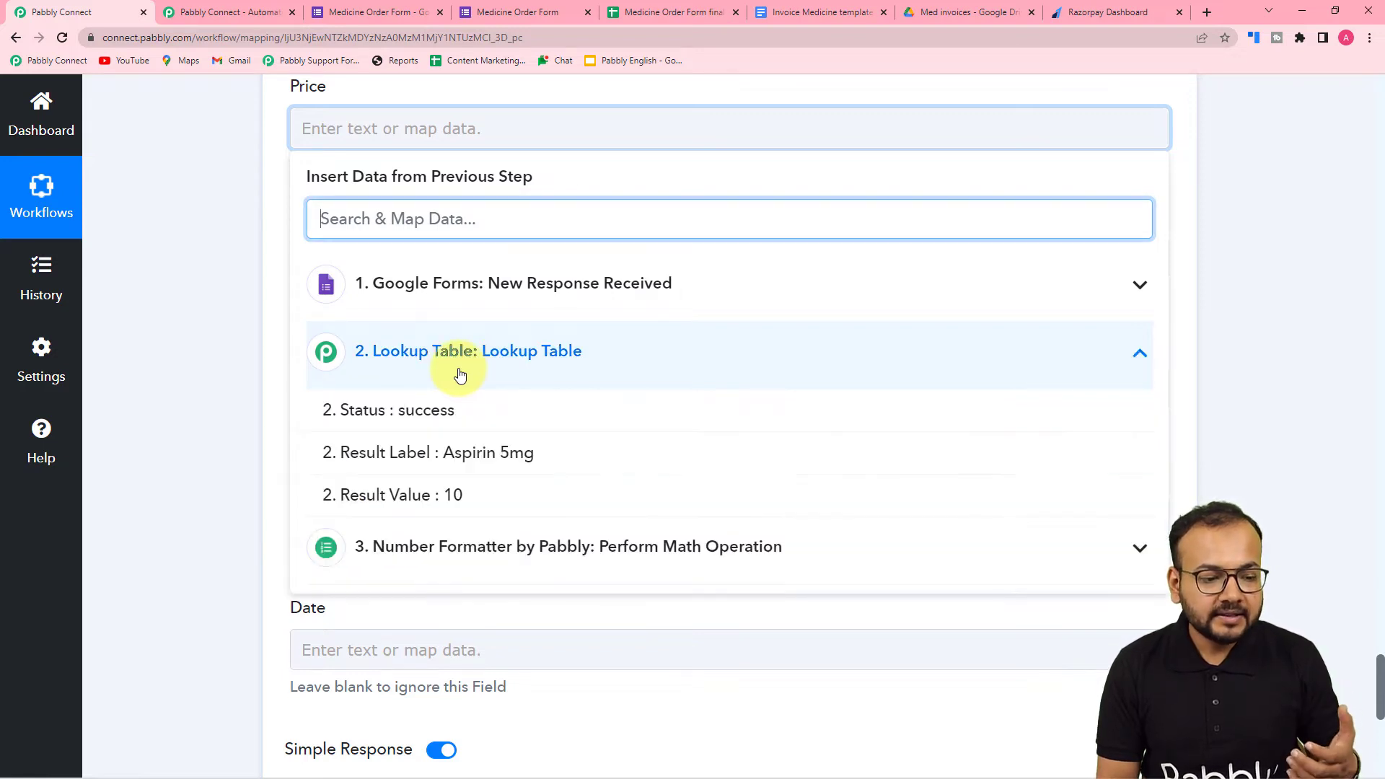
pyautogui.click(459, 508)
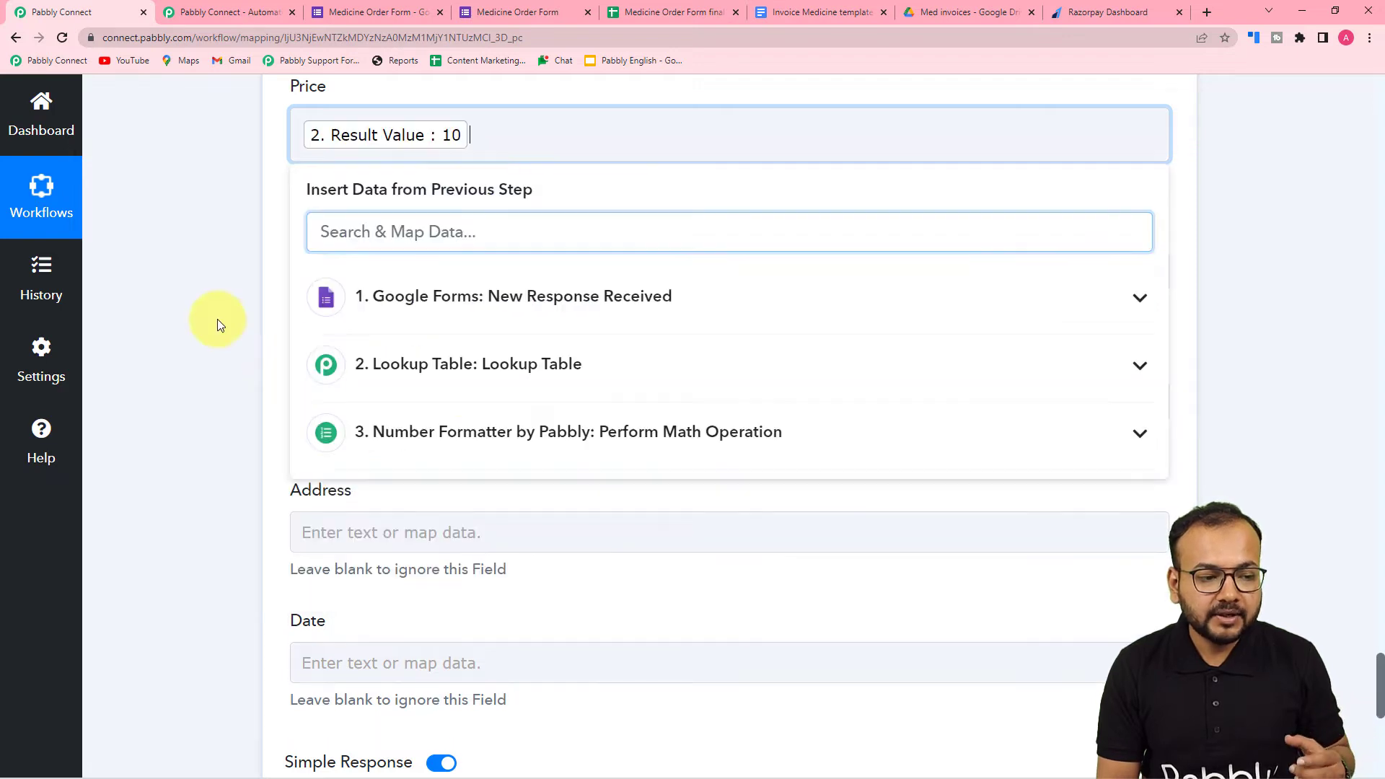
pyautogui.click(215, 317)
# - Map the Total field to the Result of the Number Formatter math operation
pyautogui.scroll(-2, 216, 318)
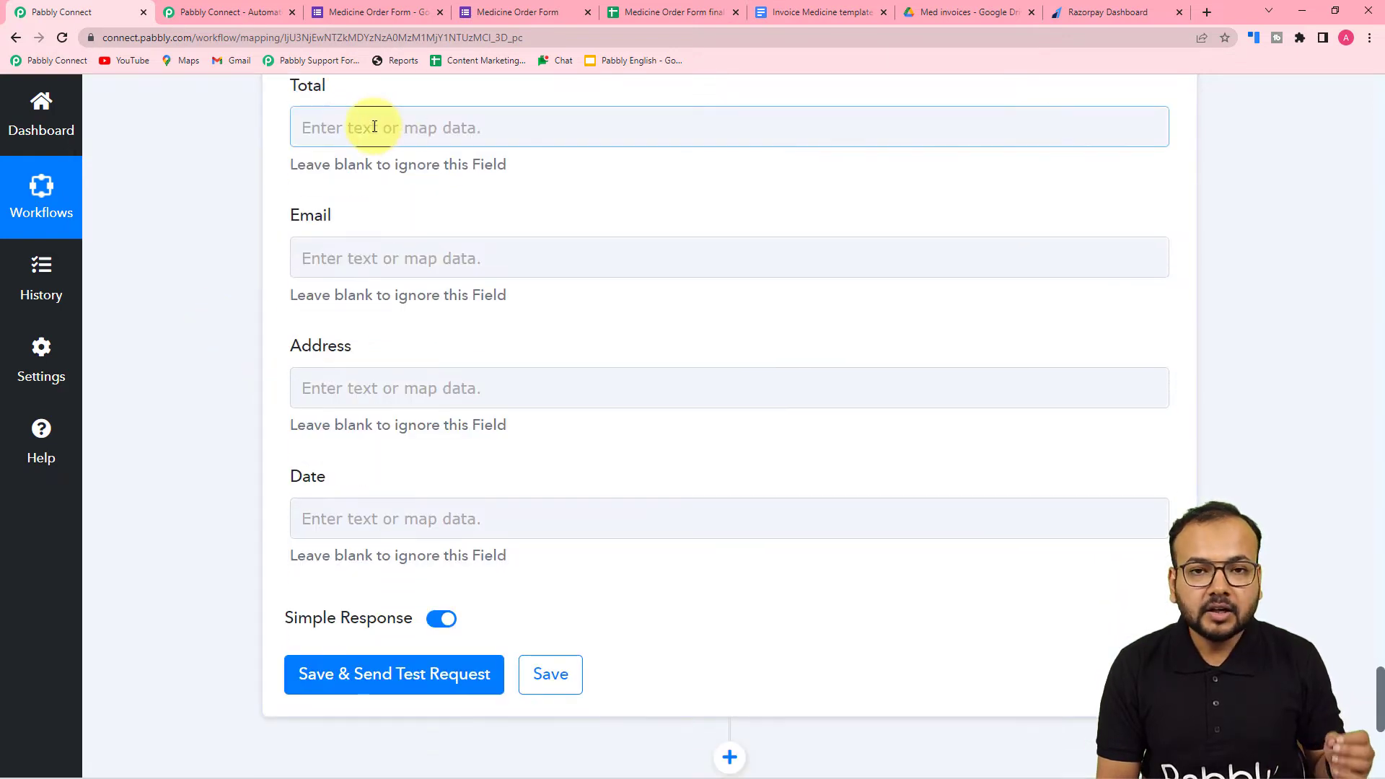
pyautogui.click(397, 128)
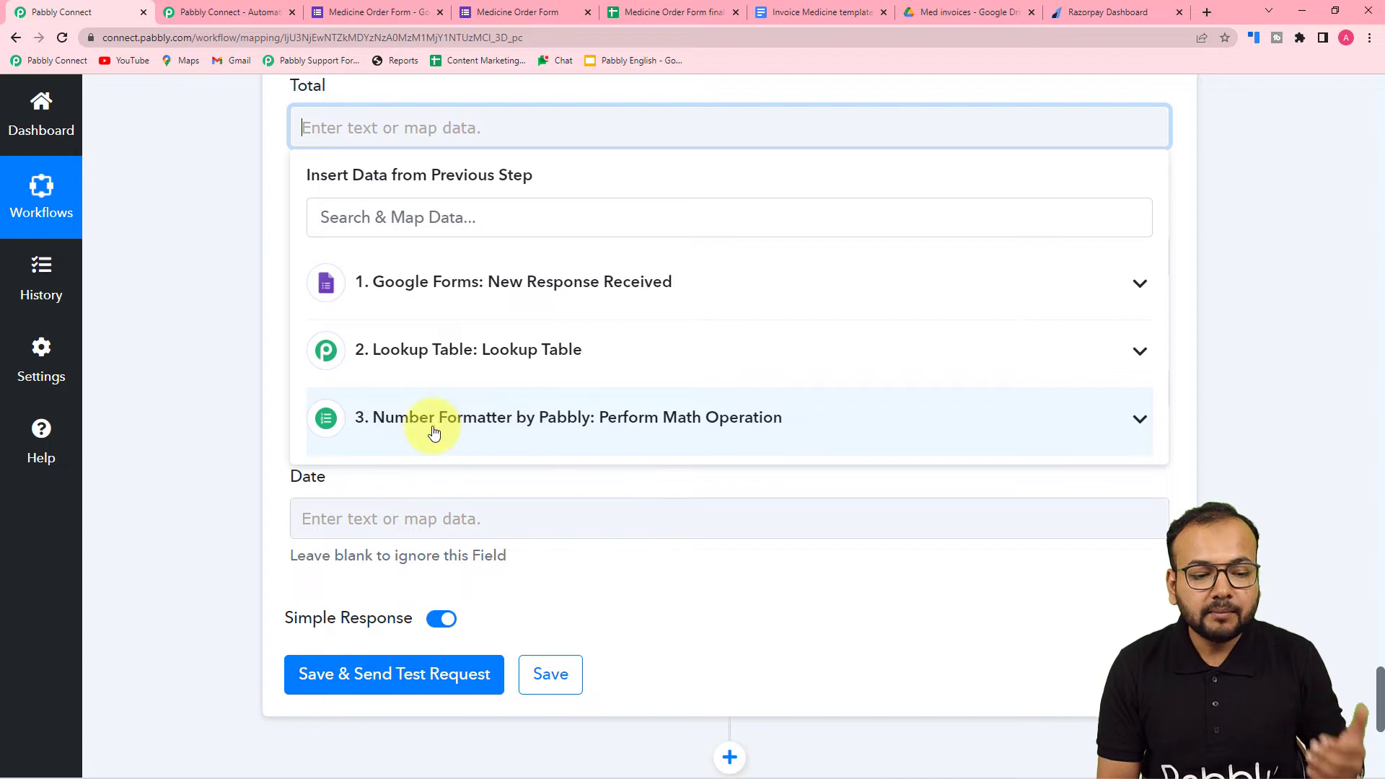
pyautogui.click(556, 437)
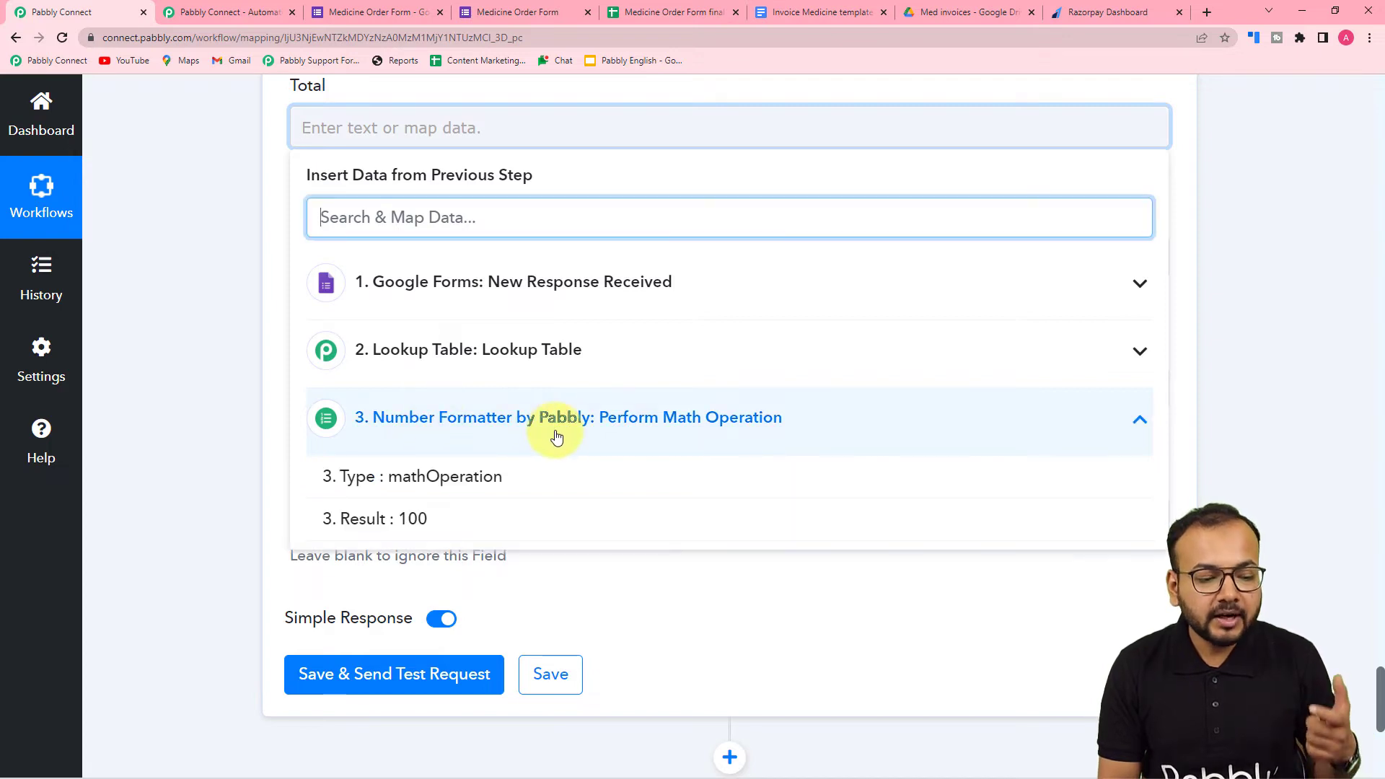
pyautogui.click(413, 519)
pyautogui.click(245, 222)
pyautogui.scroll(2, 245, 222)
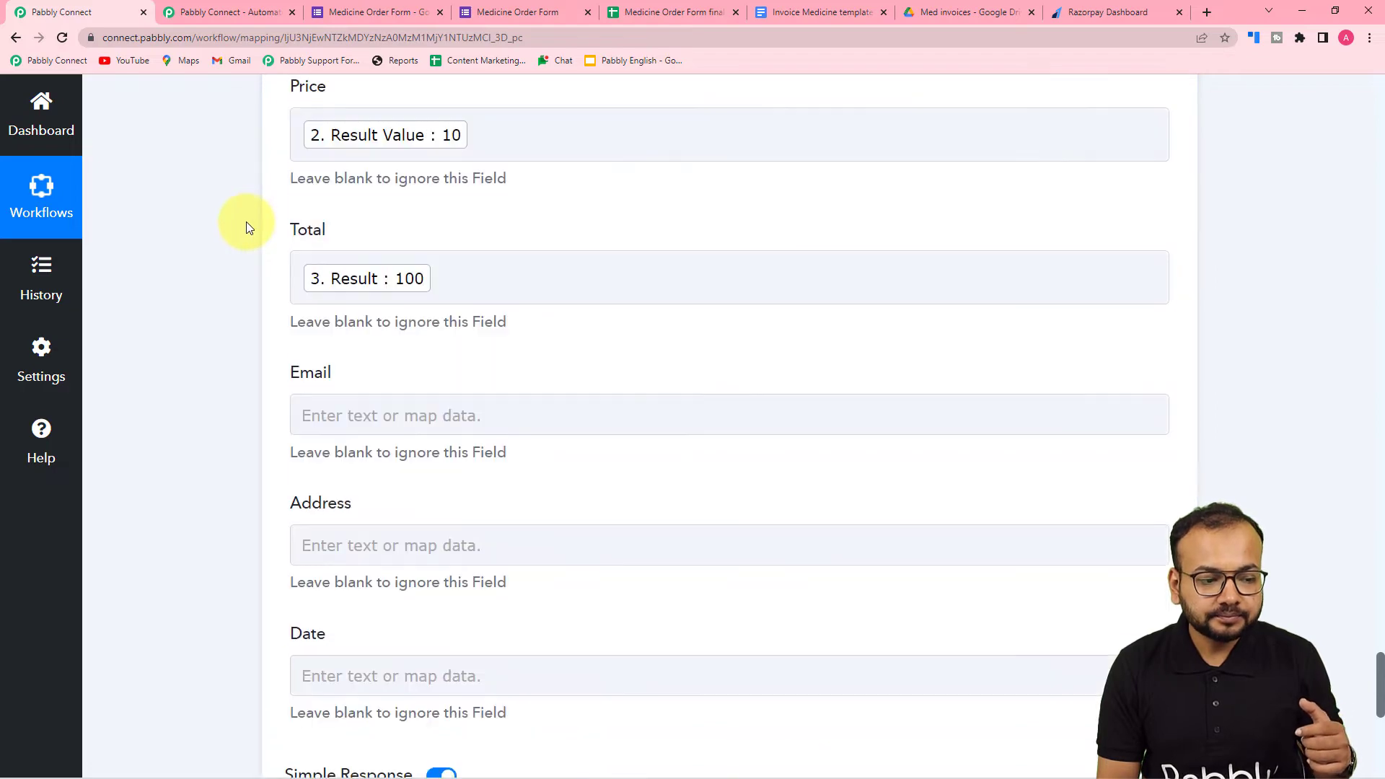
pyautogui.scroll(-3, 245, 222)
pyautogui.click(402, 196)
pyautogui.click(423, 353)
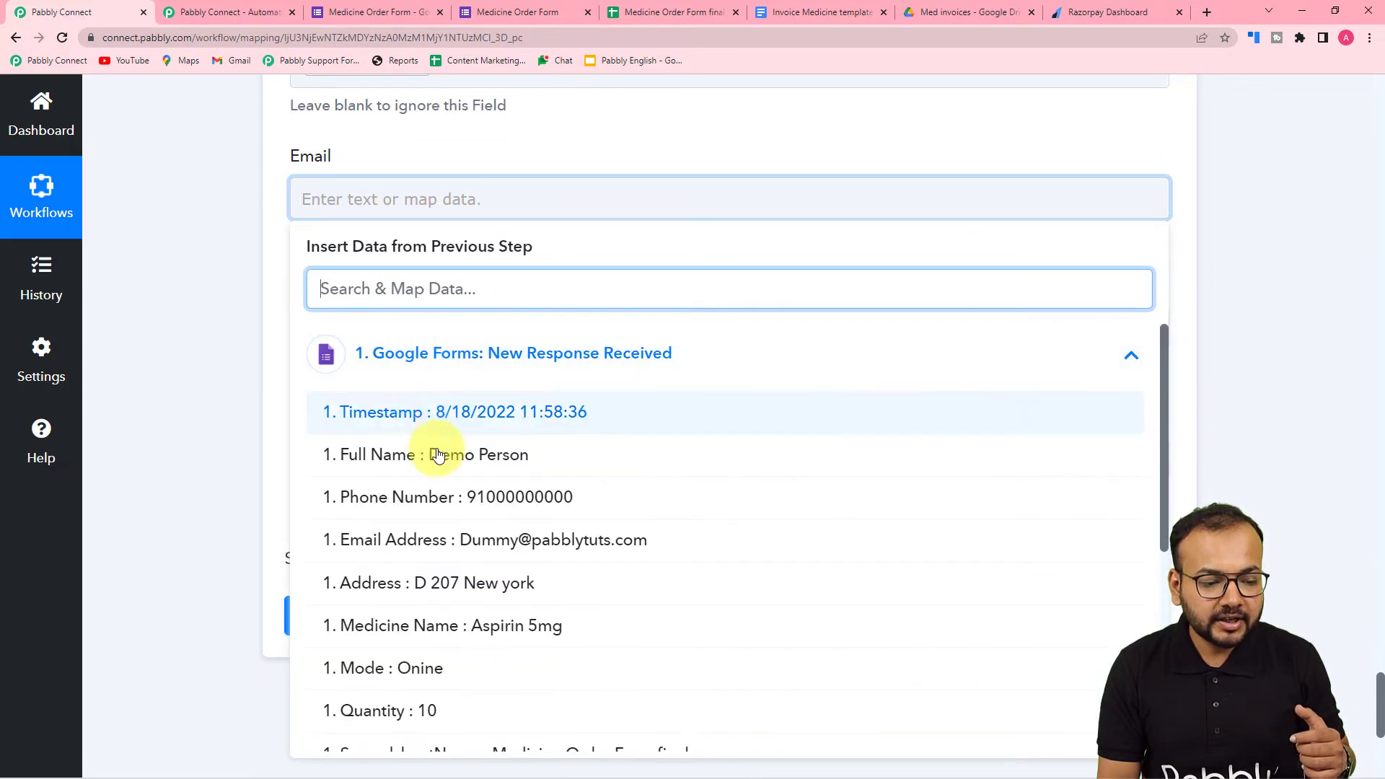
pyautogui.click(417, 470)
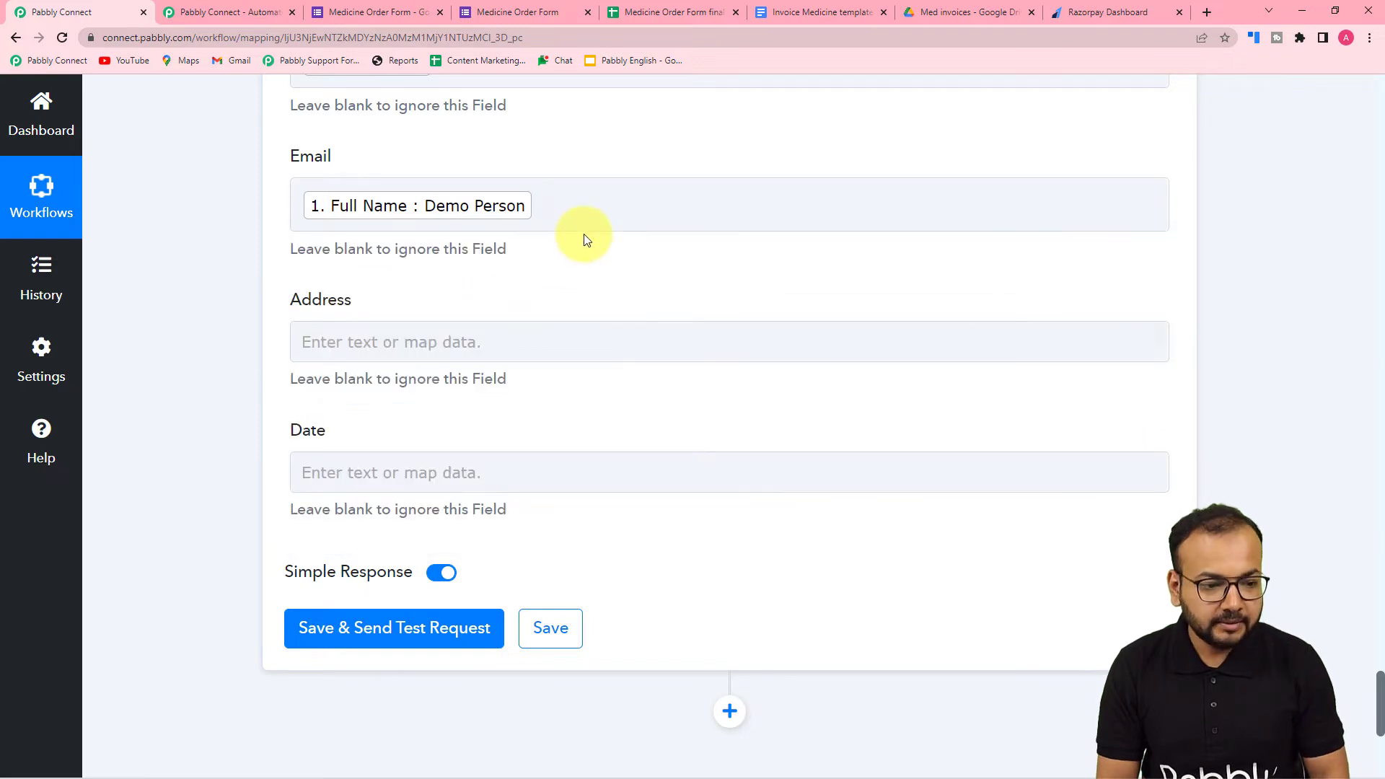
# - Clear the Full Name mapping from the Email field and map it to the Email Address from the Google Forms response
pyautogui.click(566, 207)
pyautogui.press('BackSpace')
pyautogui.click(483, 347)
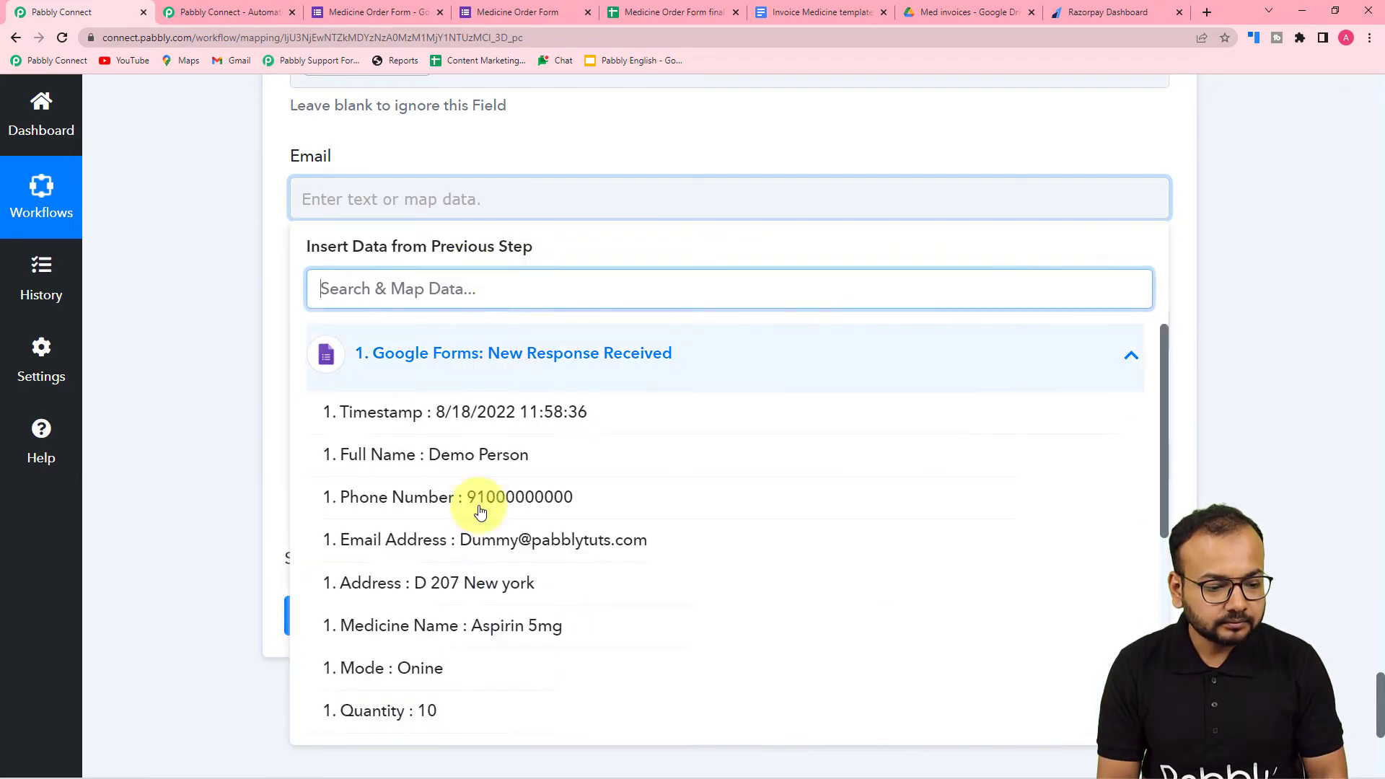
pyautogui.click(479, 540)
# - Map the Address field to the Address from the Google Forms response
pyautogui.scroll(-2, 352, 191)
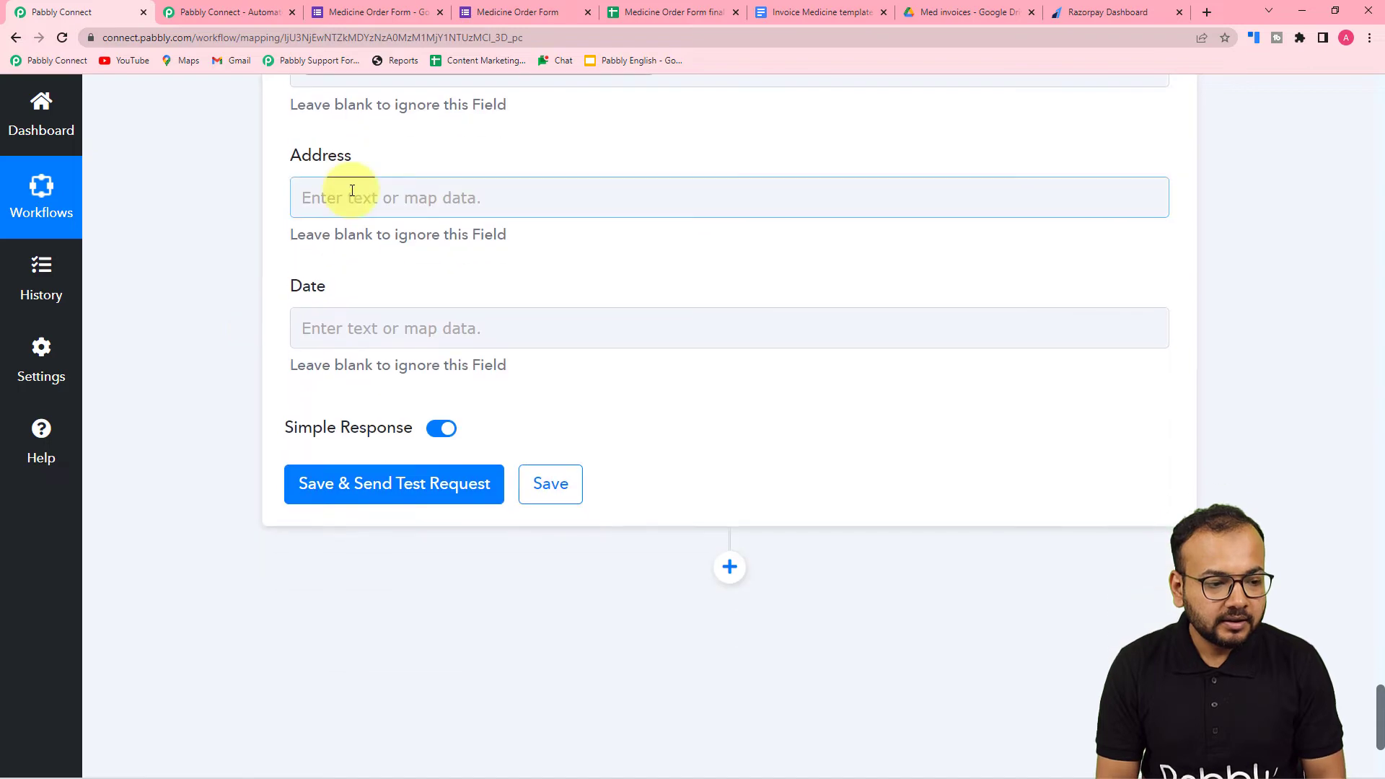
pyautogui.click(352, 192)
pyautogui.click(417, 349)
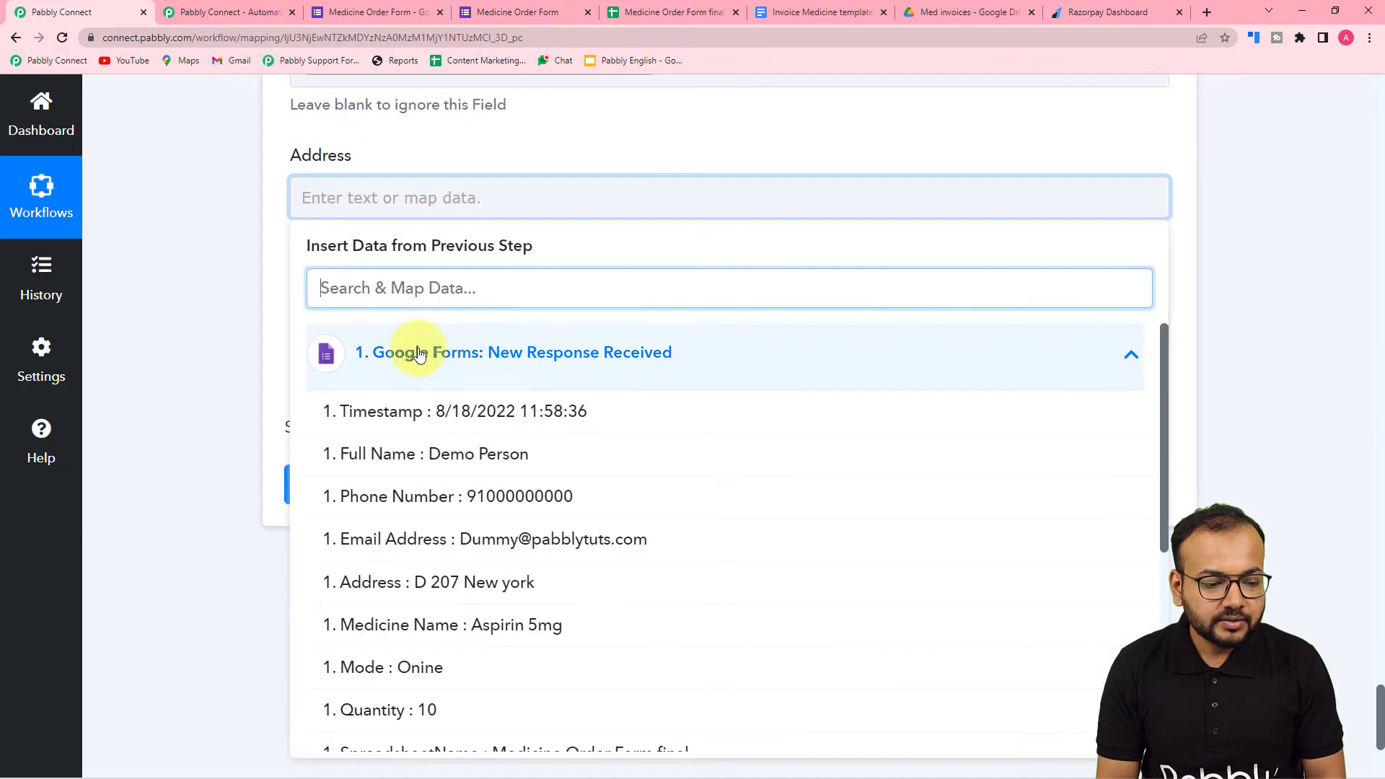
pyautogui.click(447, 584)
pyautogui.click(189, 361)
# - Map the Date field to the Timestamp from the Google Forms response
pyautogui.click(330, 346)
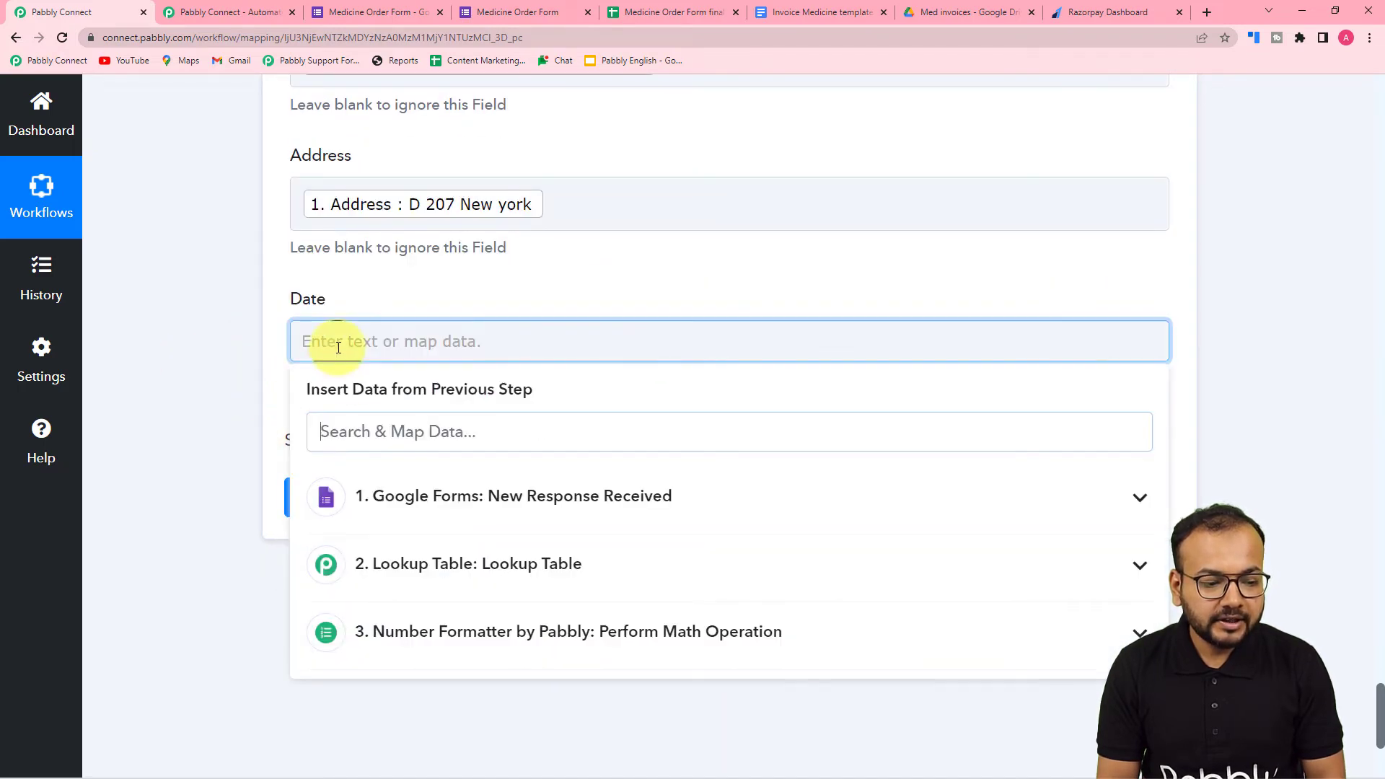
pyautogui.click(367, 495)
pyautogui.click(433, 551)
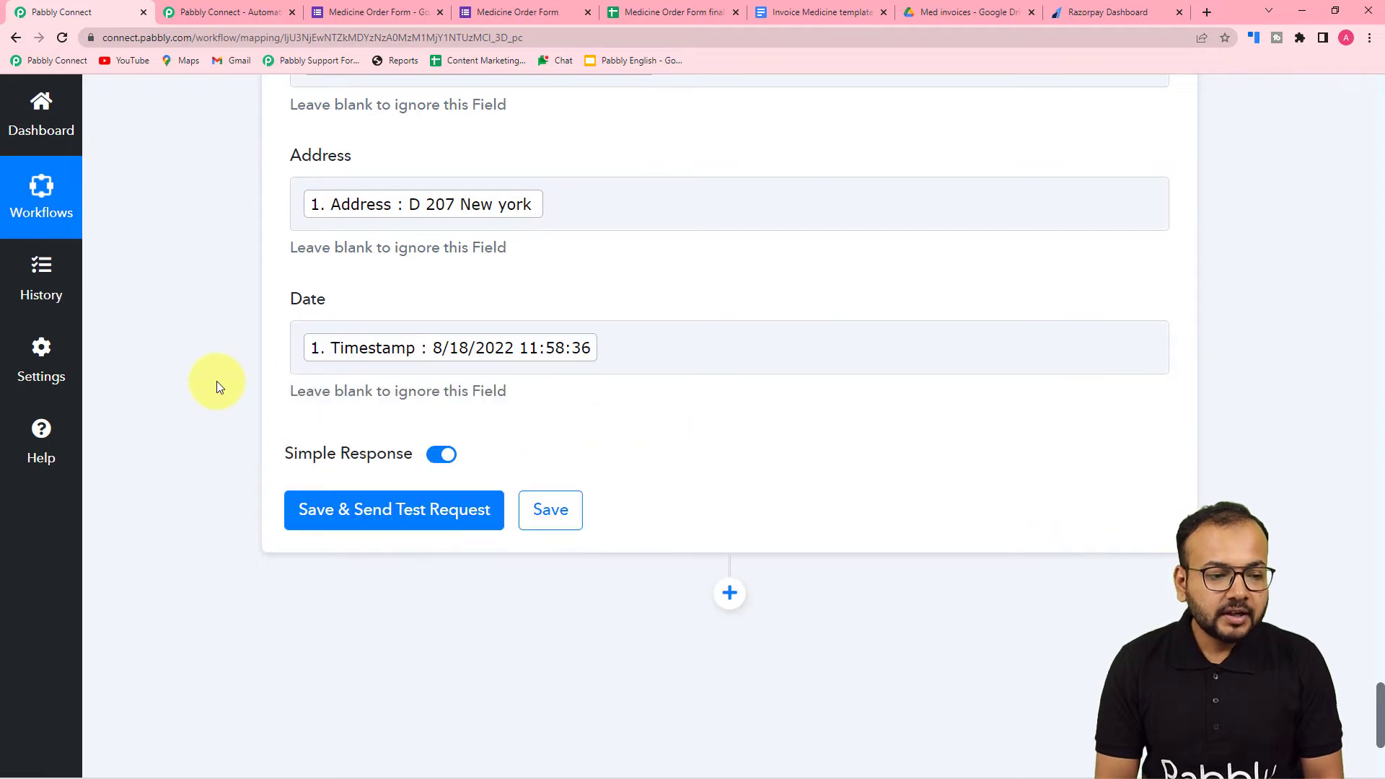
pyautogui.scroll(10, 216, 381)
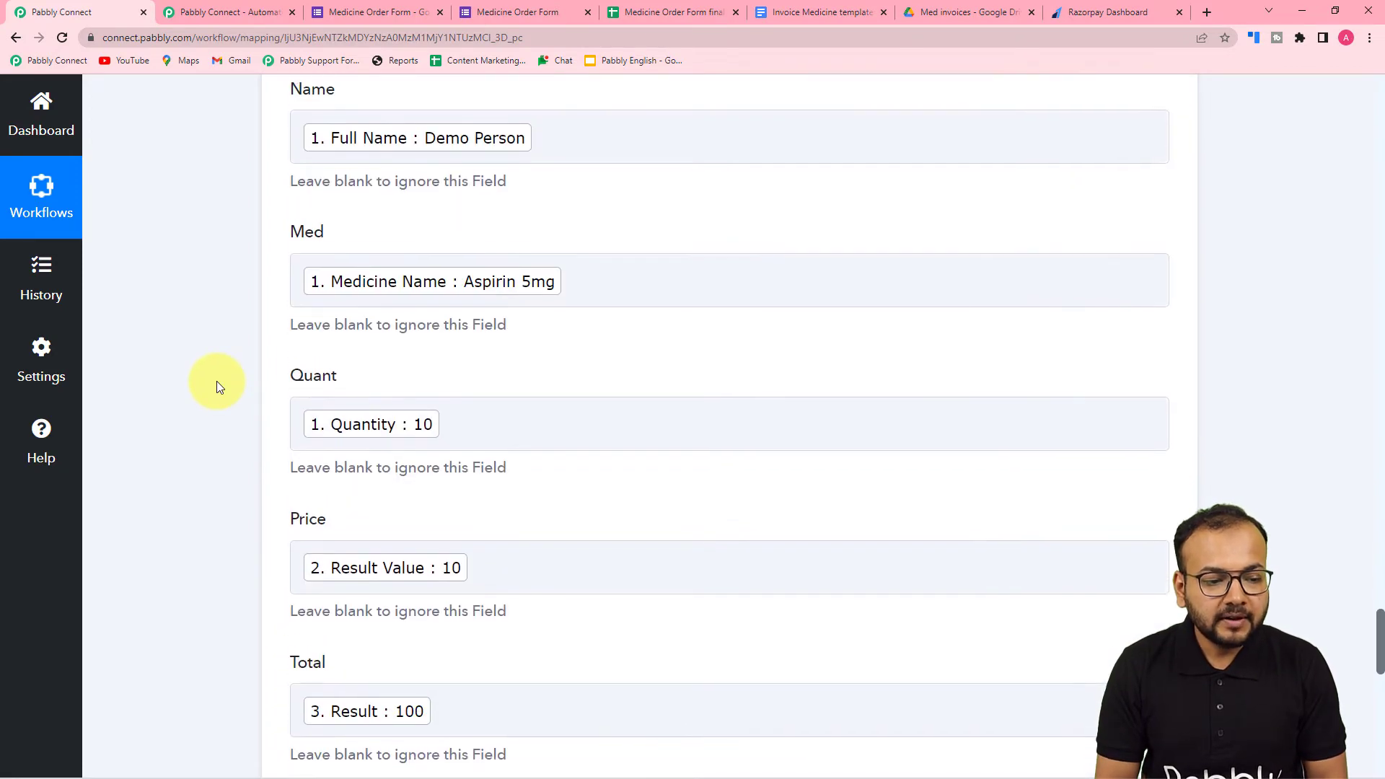
pyautogui.scroll(-4, 217, 380)
pyautogui.scroll(4, 216, 381)
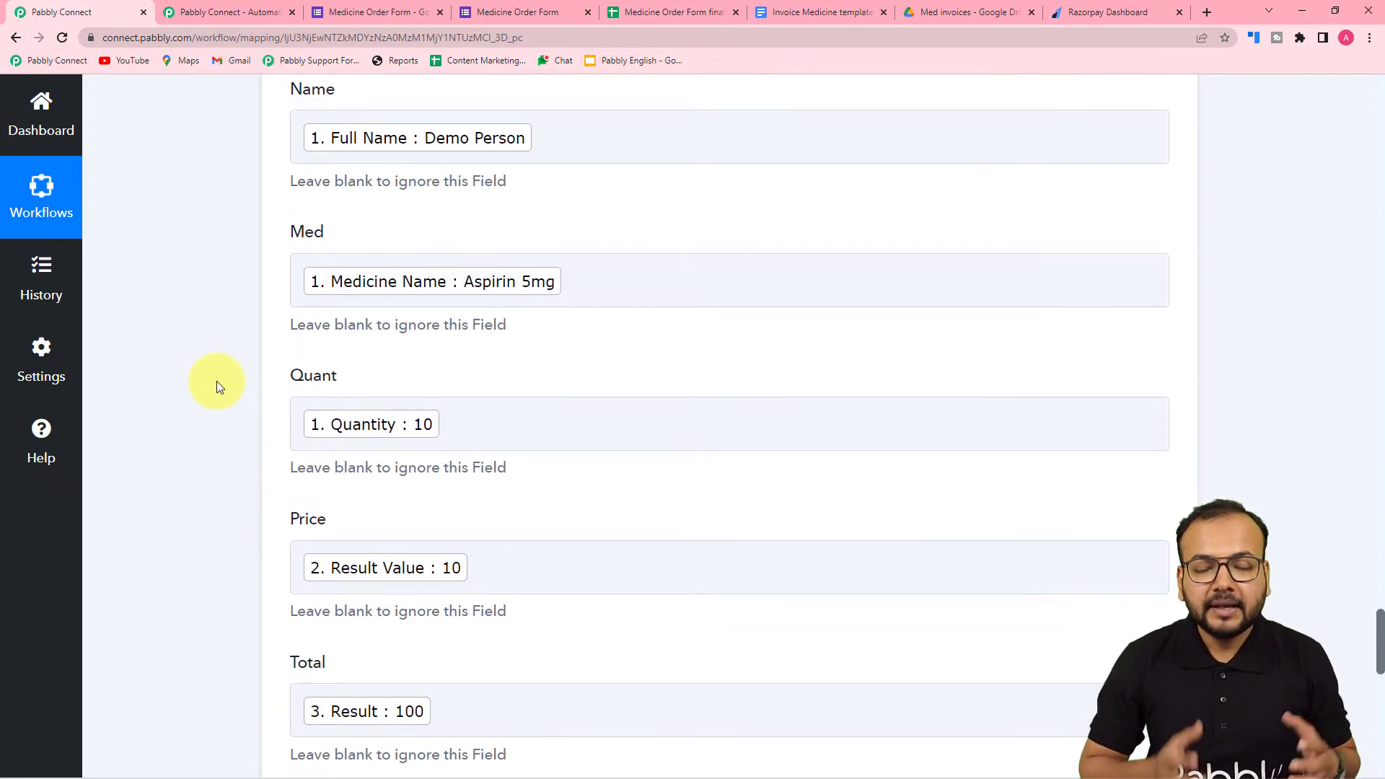
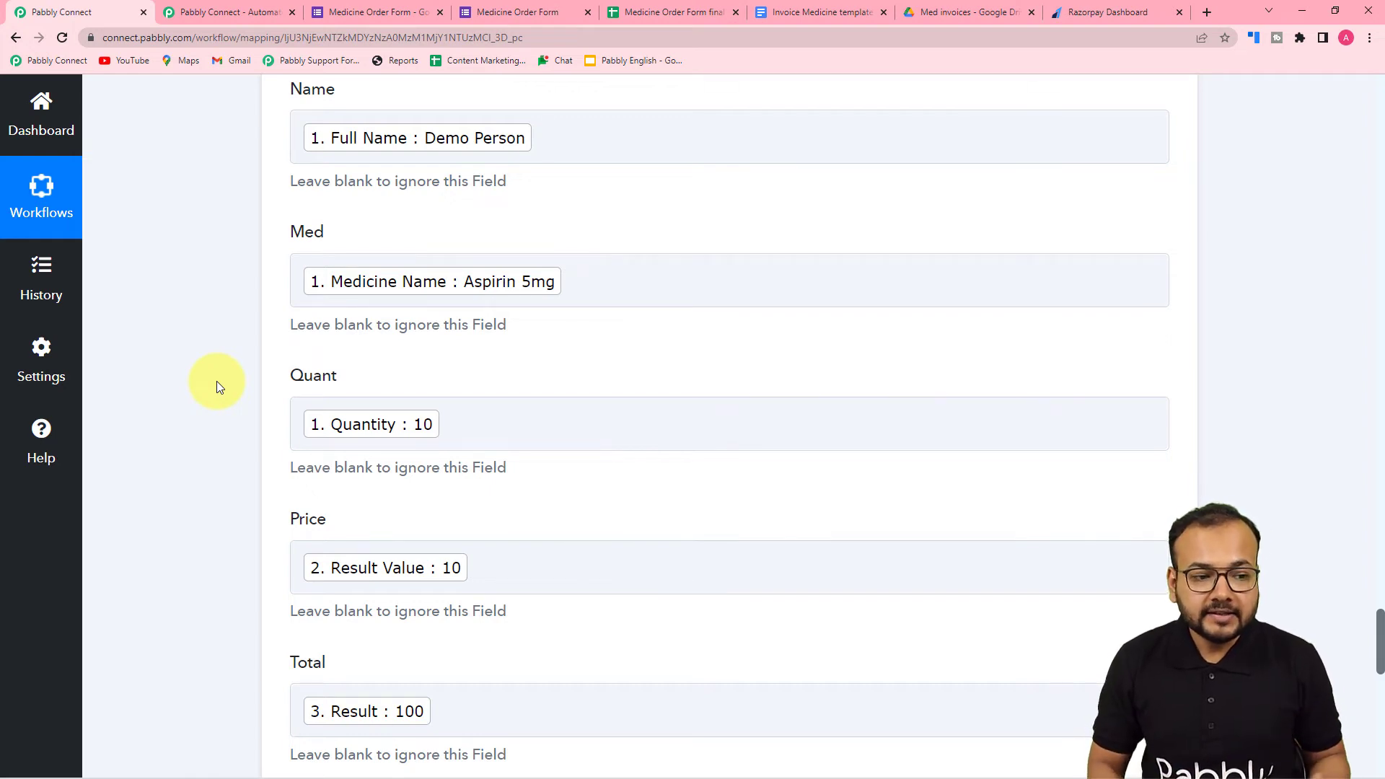
# - Review the mapped invoice fields and the Med invoices Drive folder, and save the Google Docs action with a test request
pyautogui.click(498, 296)
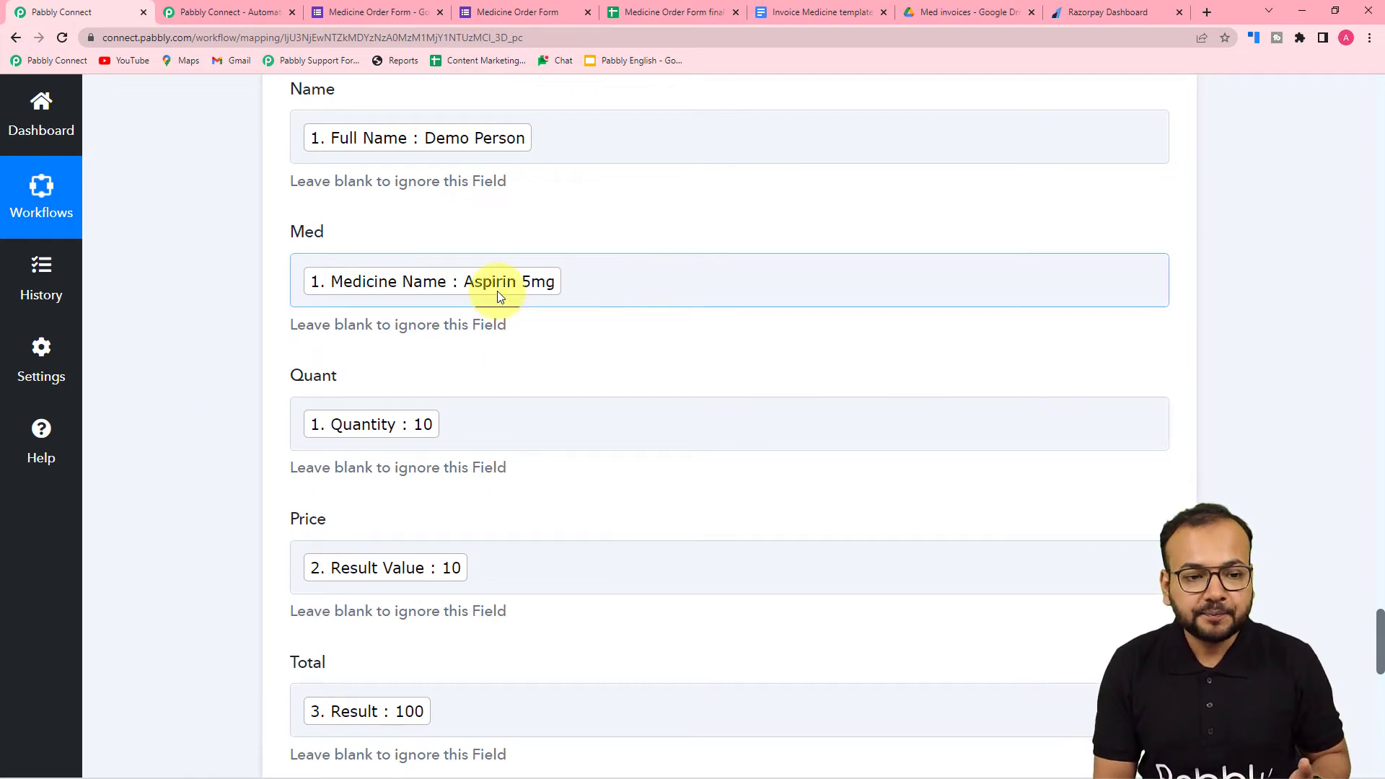
pyautogui.scroll(-7, 217, 269)
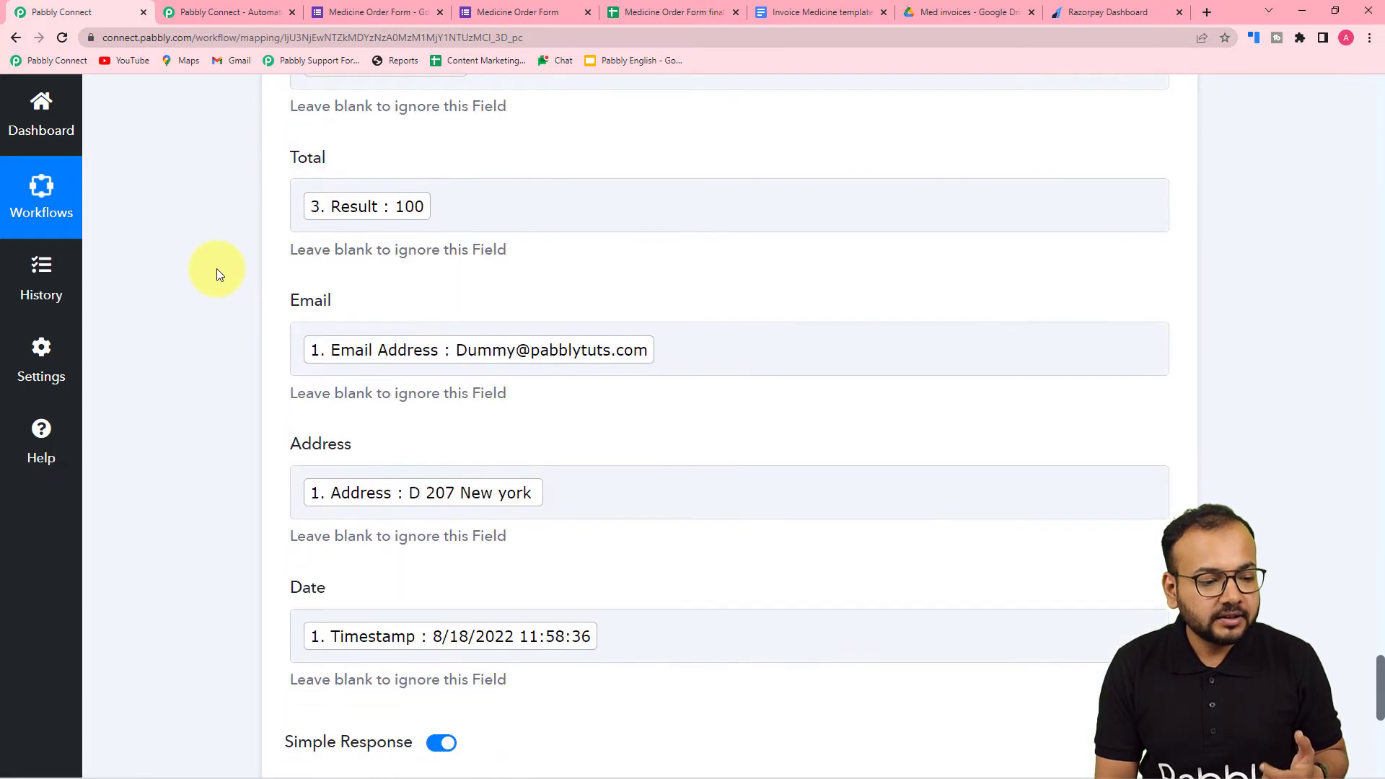
pyautogui.scroll(-4, 217, 269)
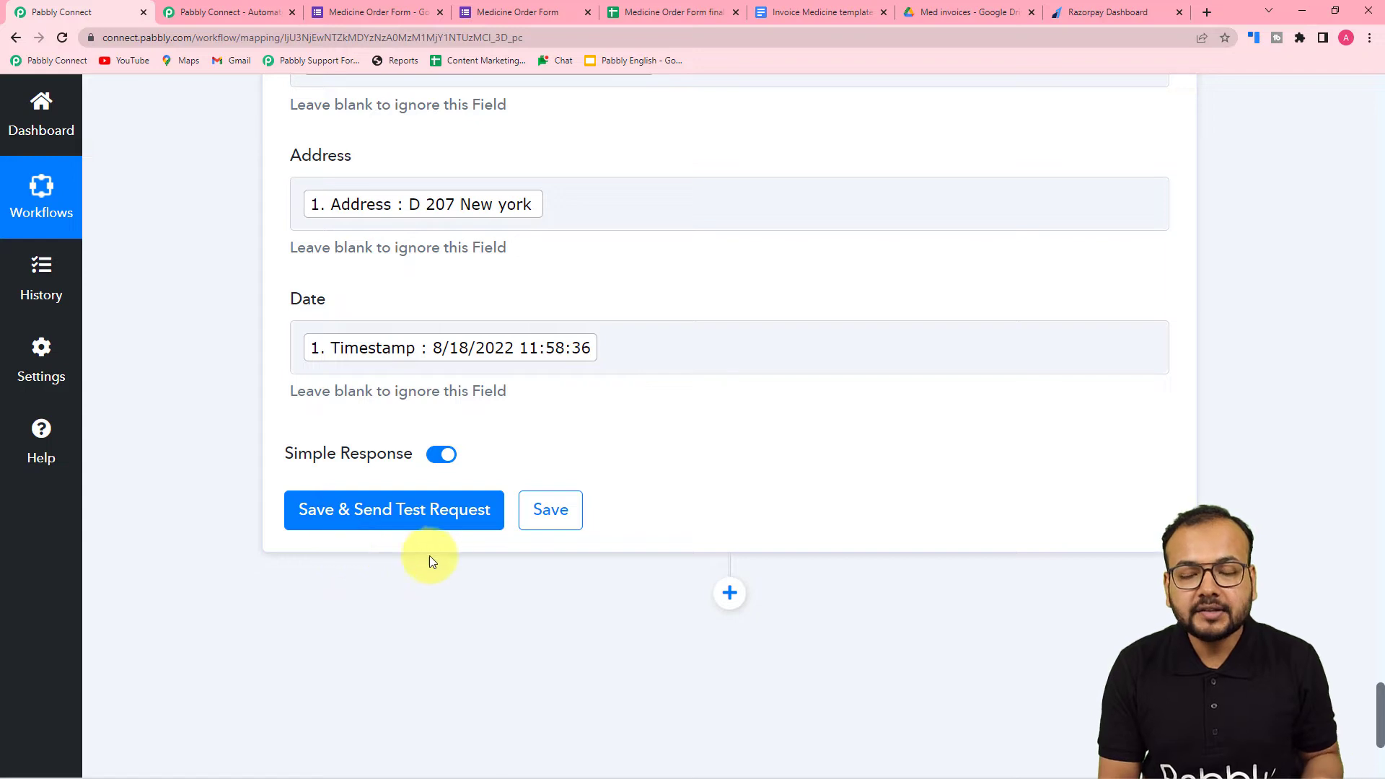
pyautogui.click(941, 13)
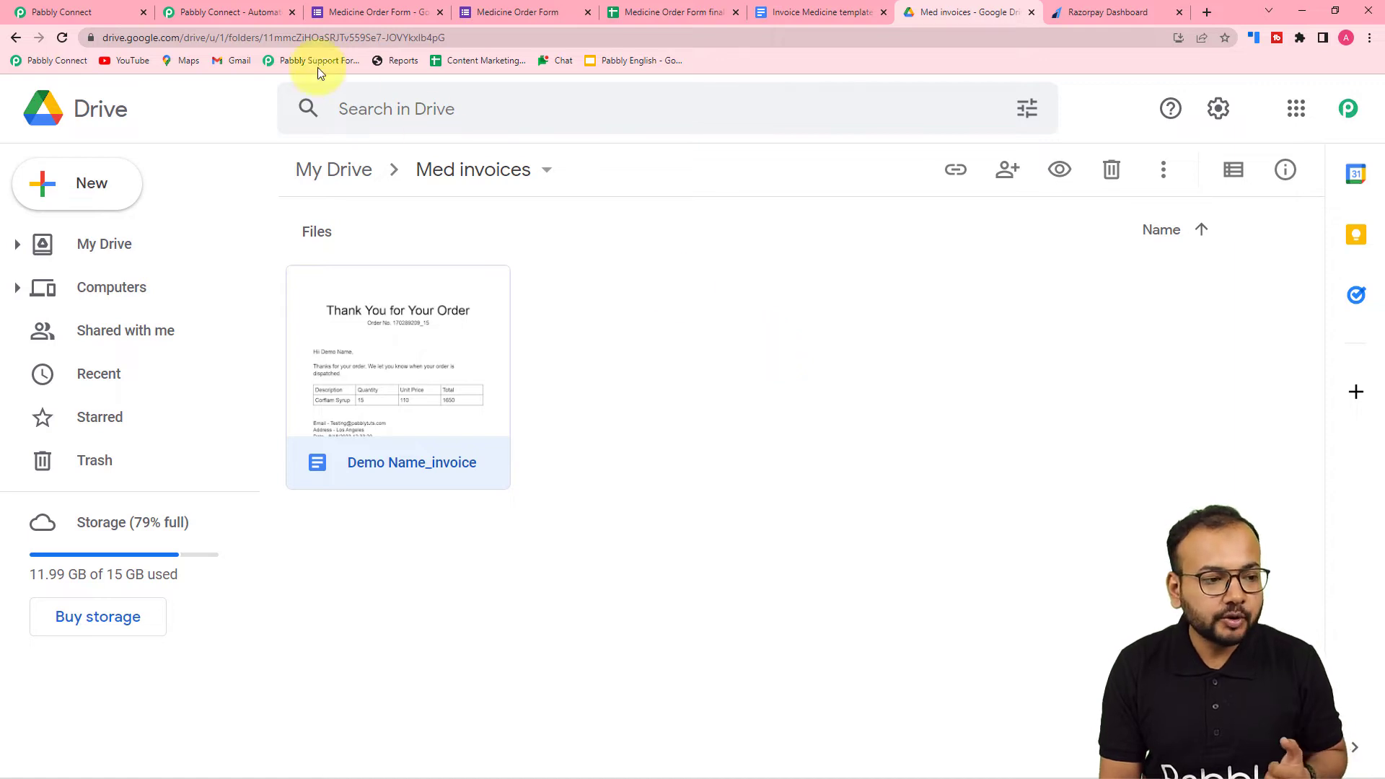
pyautogui.click(112, 7)
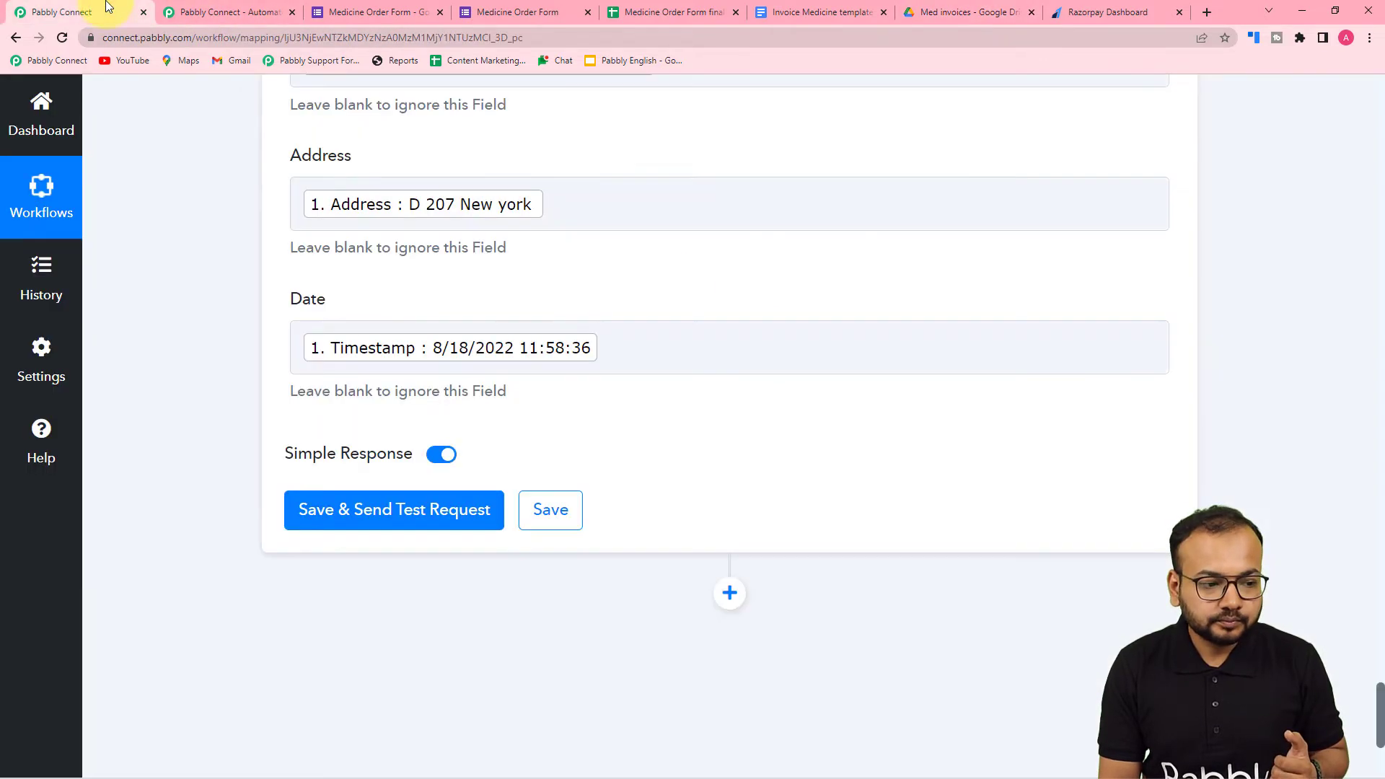
pyautogui.click(317, 513)
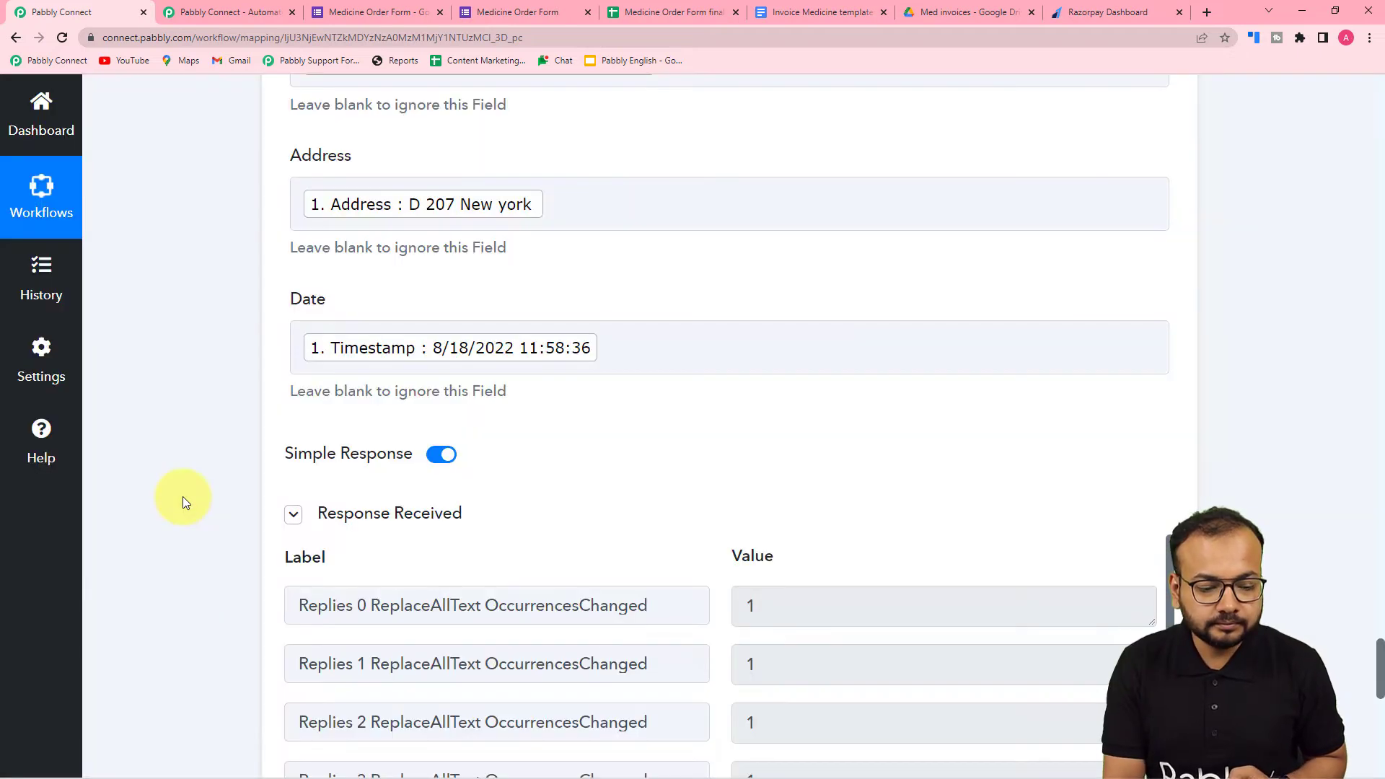
pyautogui.scroll(-6, 200, 502)
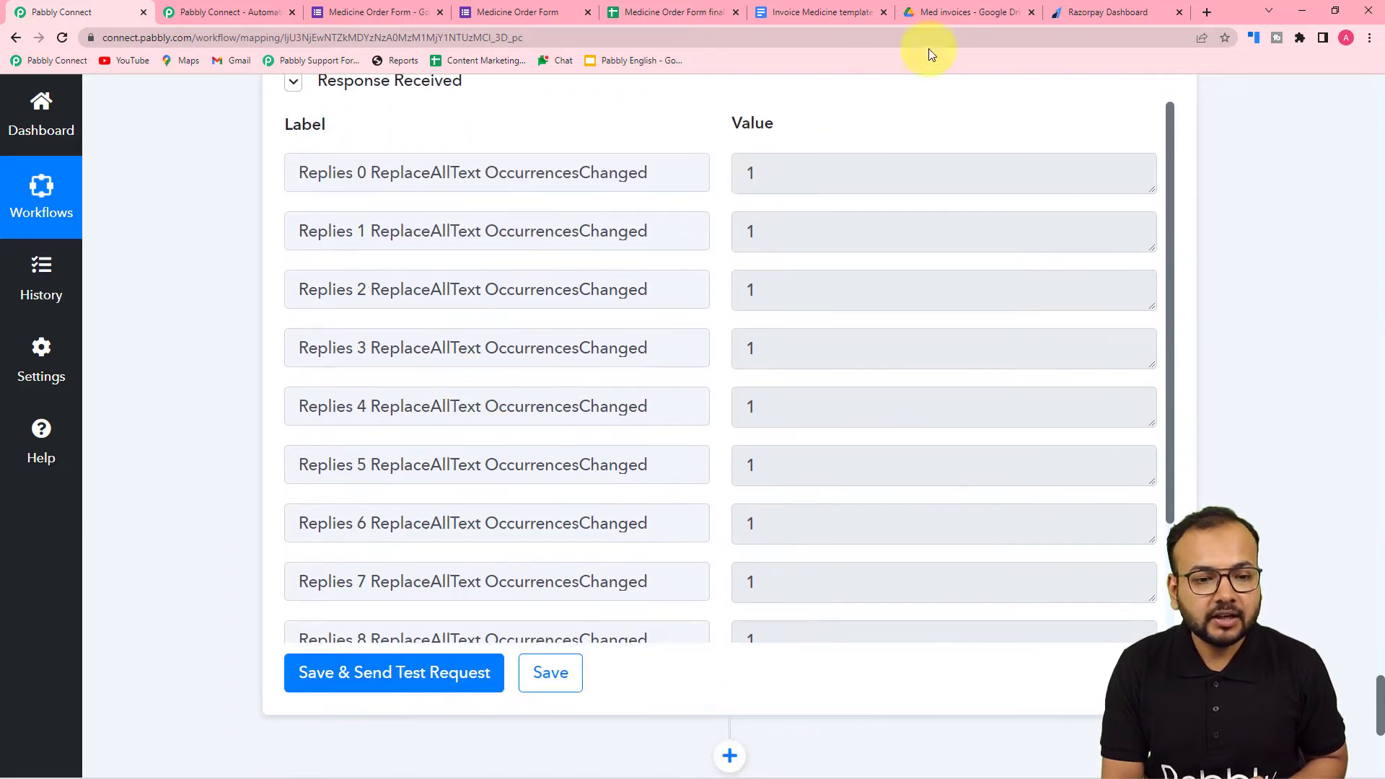
# - Open the newly generated invoice in the Med invoices Drive folder and compare its filled-in fields with the Invoice Medicine template
pyautogui.click(951, 14)
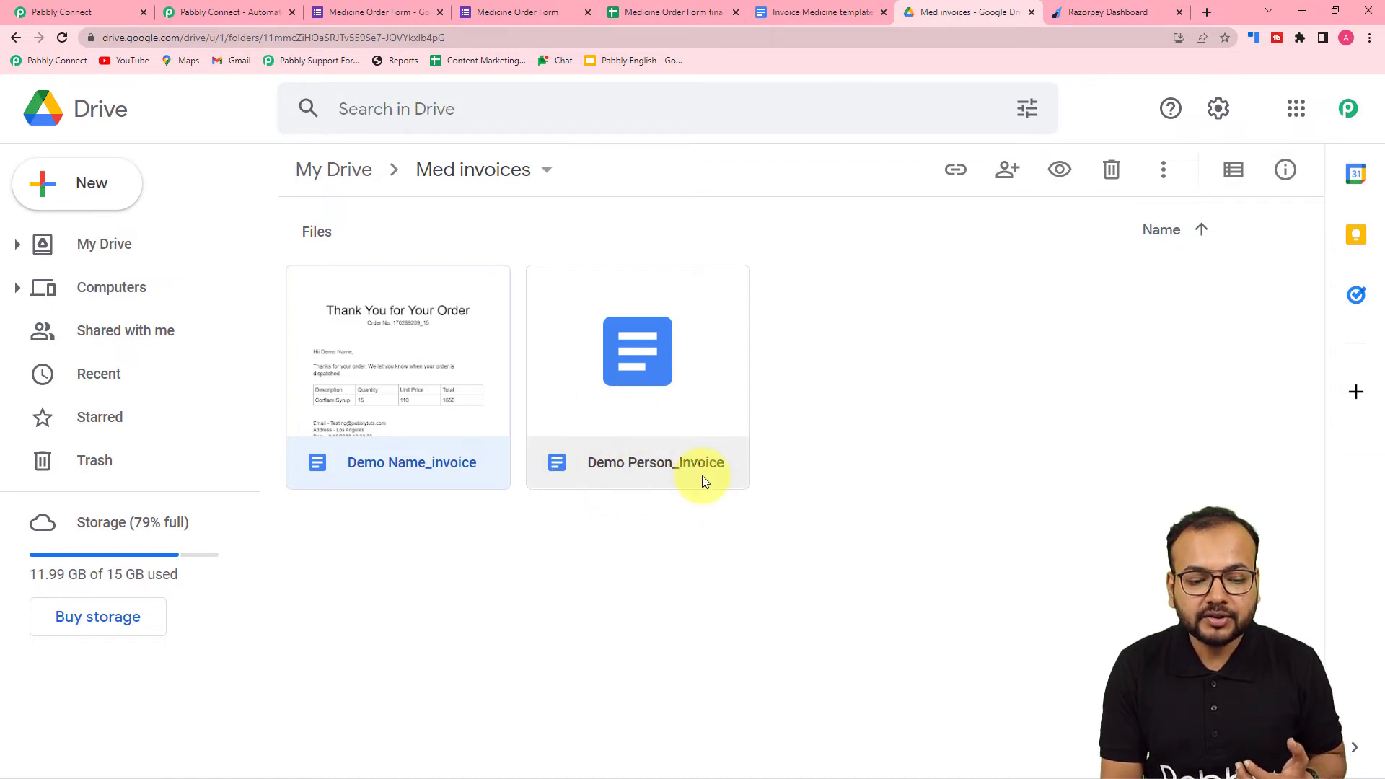
pyautogui.doubleClick(668, 434)
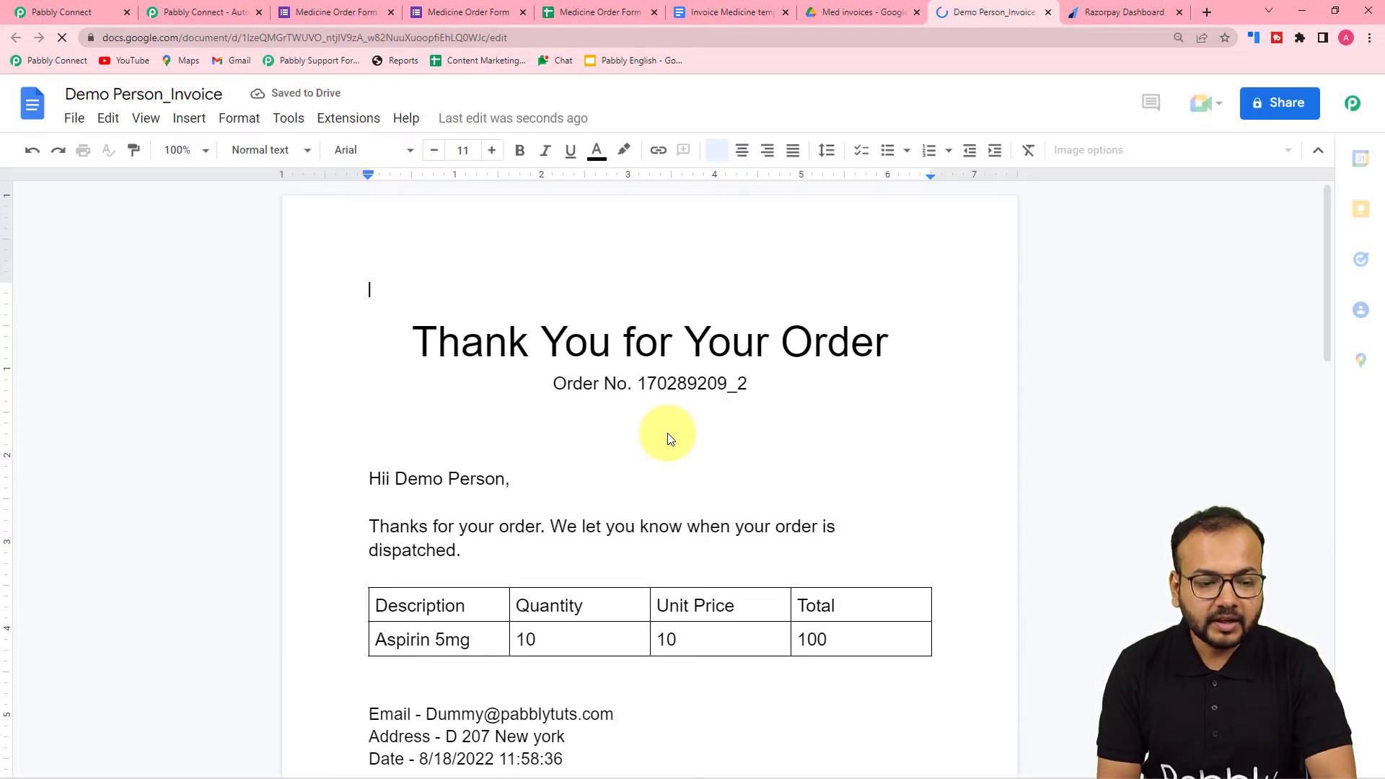
pyautogui.scroll(-1, 668, 433)
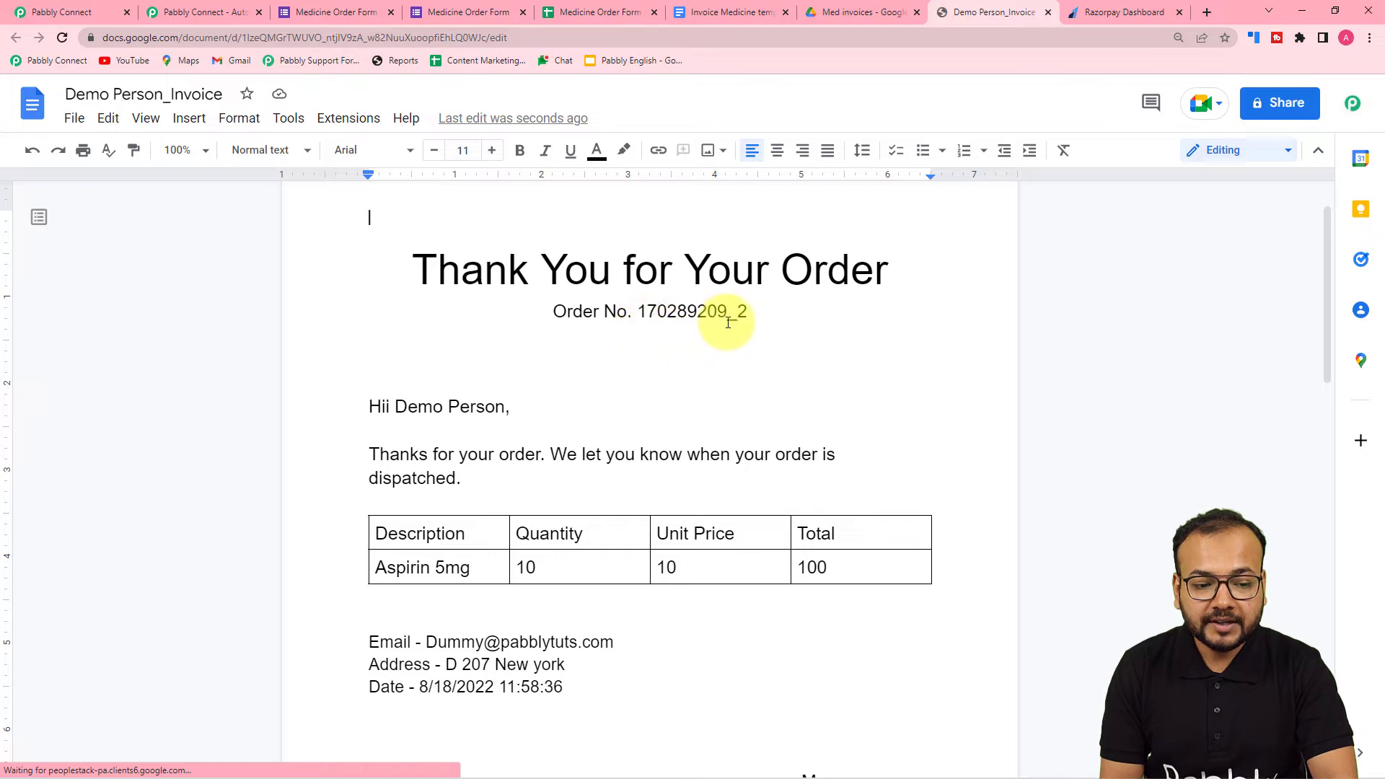
pyautogui.click(721, 12)
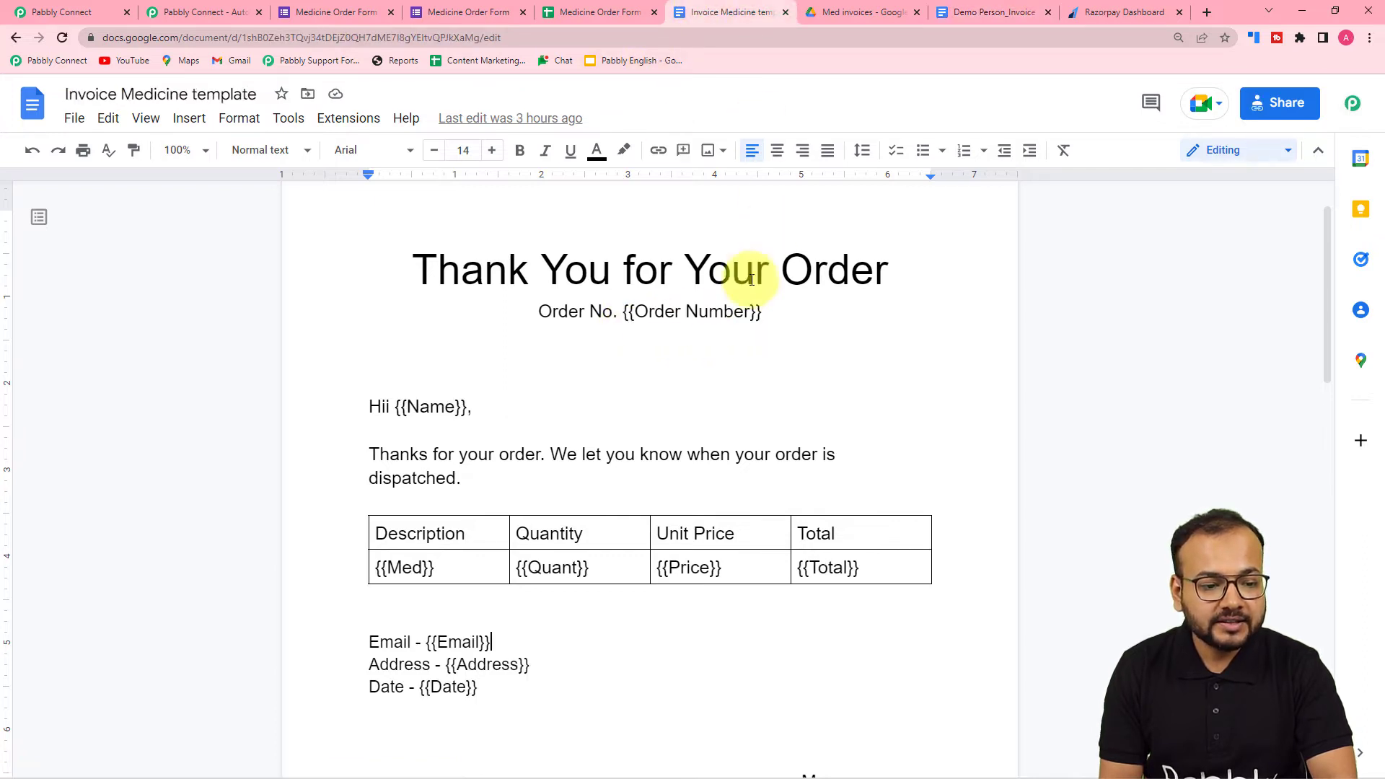
pyautogui.click(1000, 12)
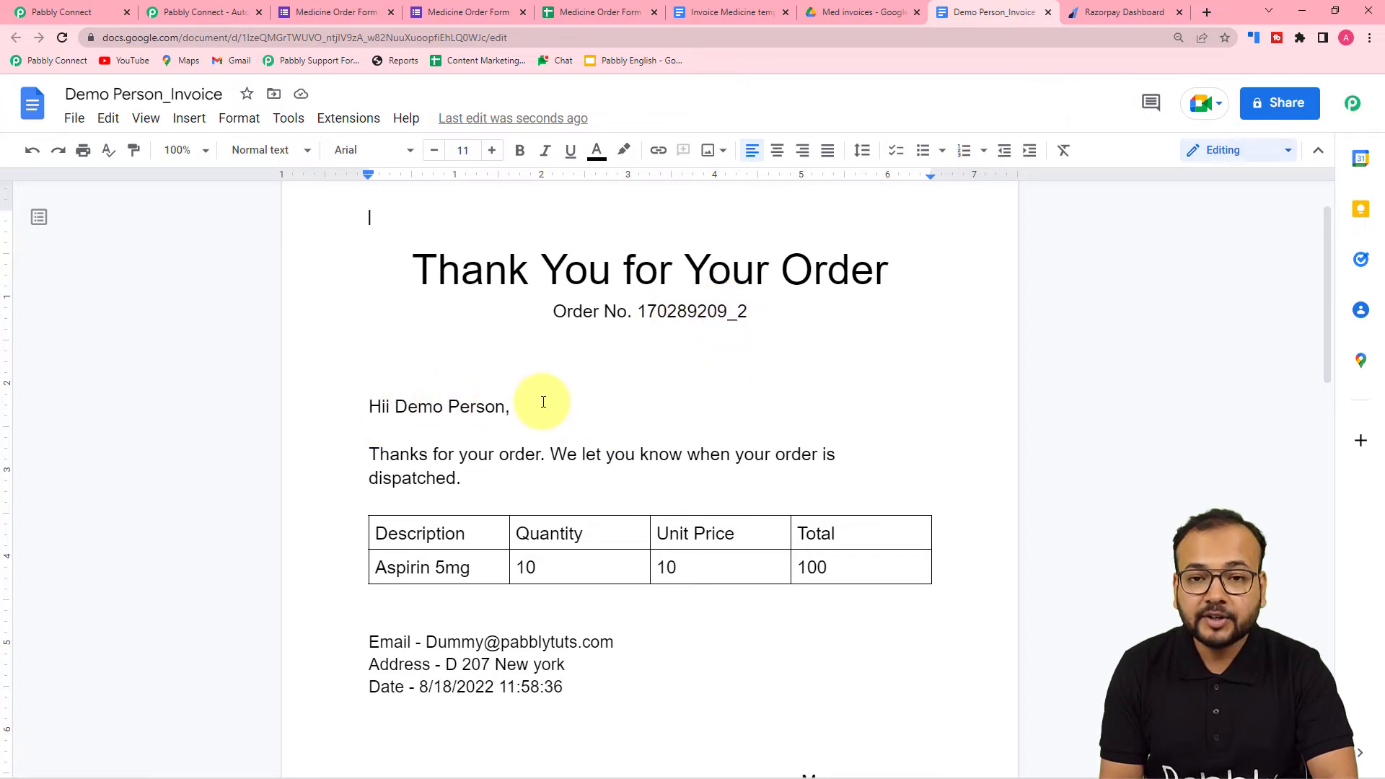
pyautogui.click(709, 15)
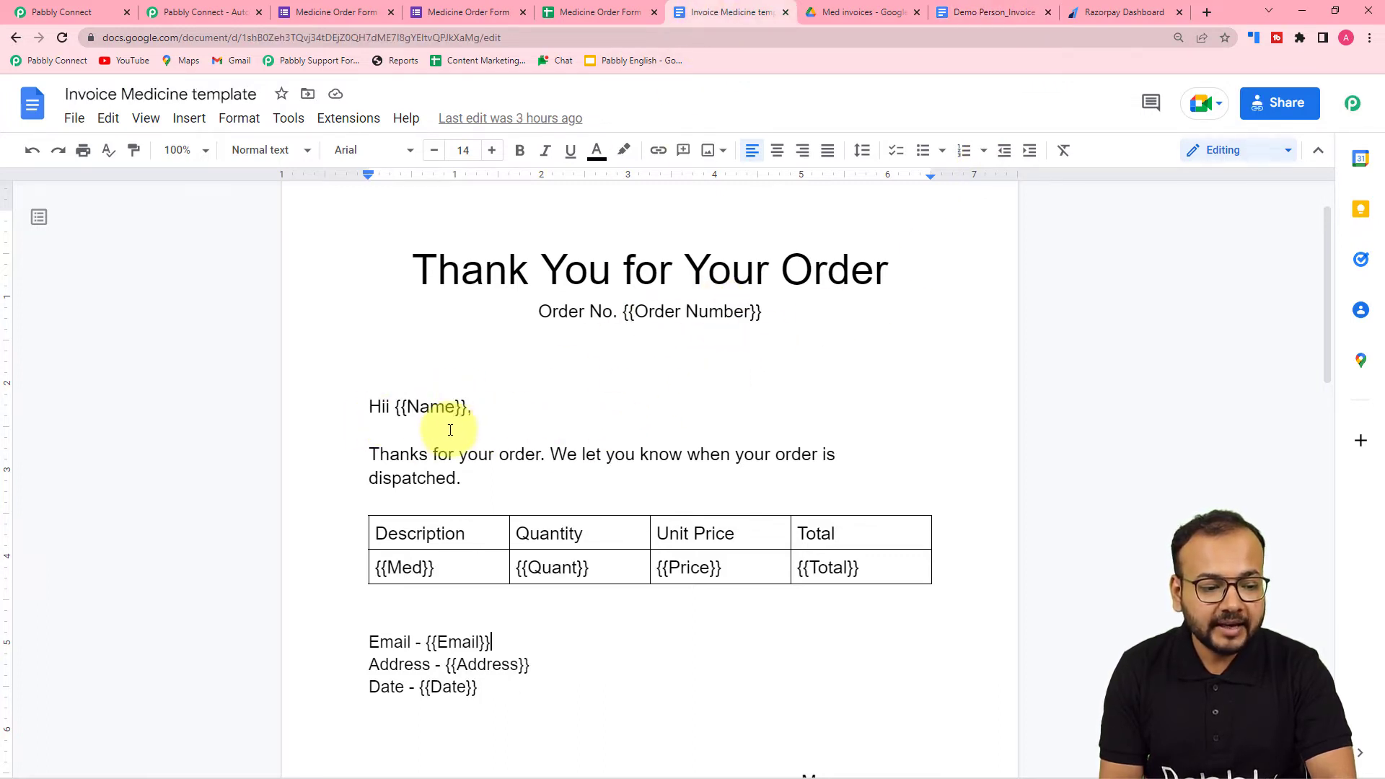
pyautogui.click(964, 14)
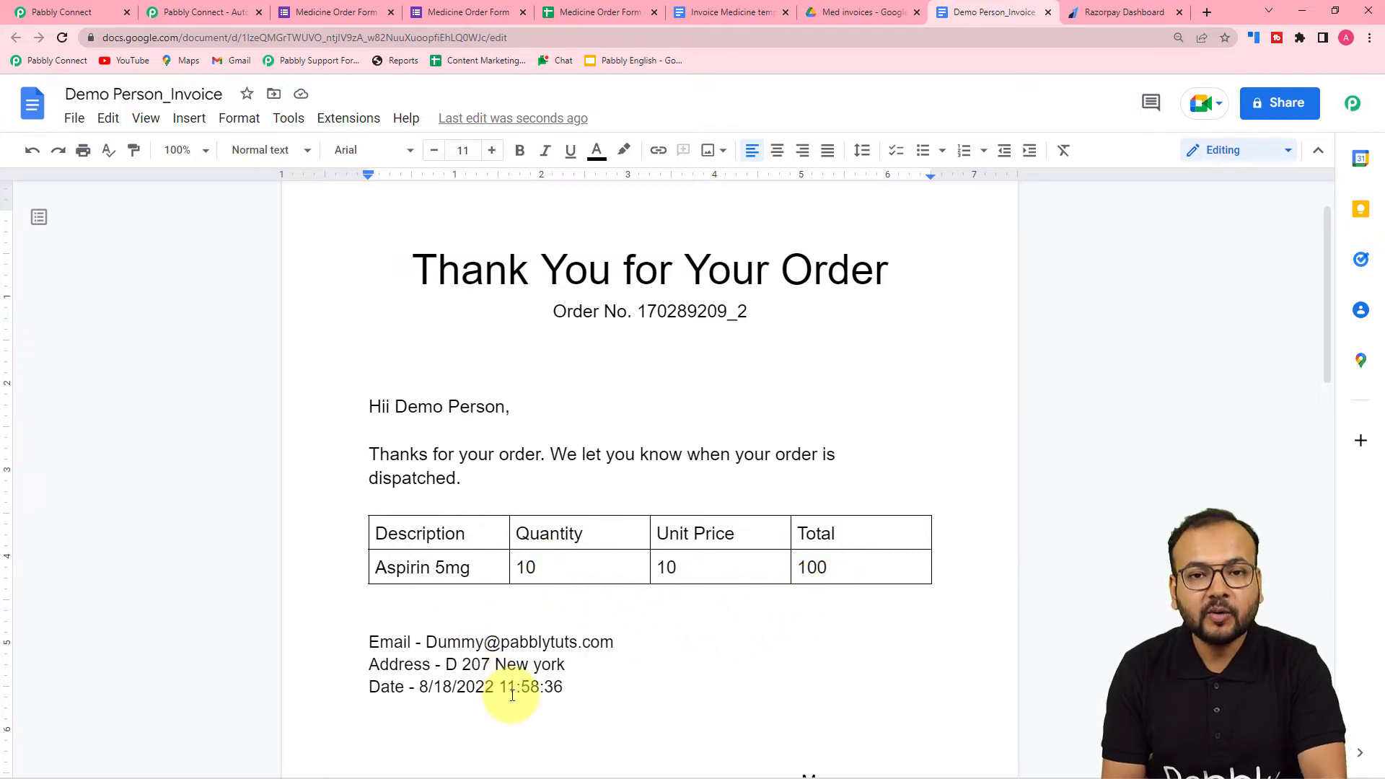
pyautogui.scroll(-4, 512, 694)
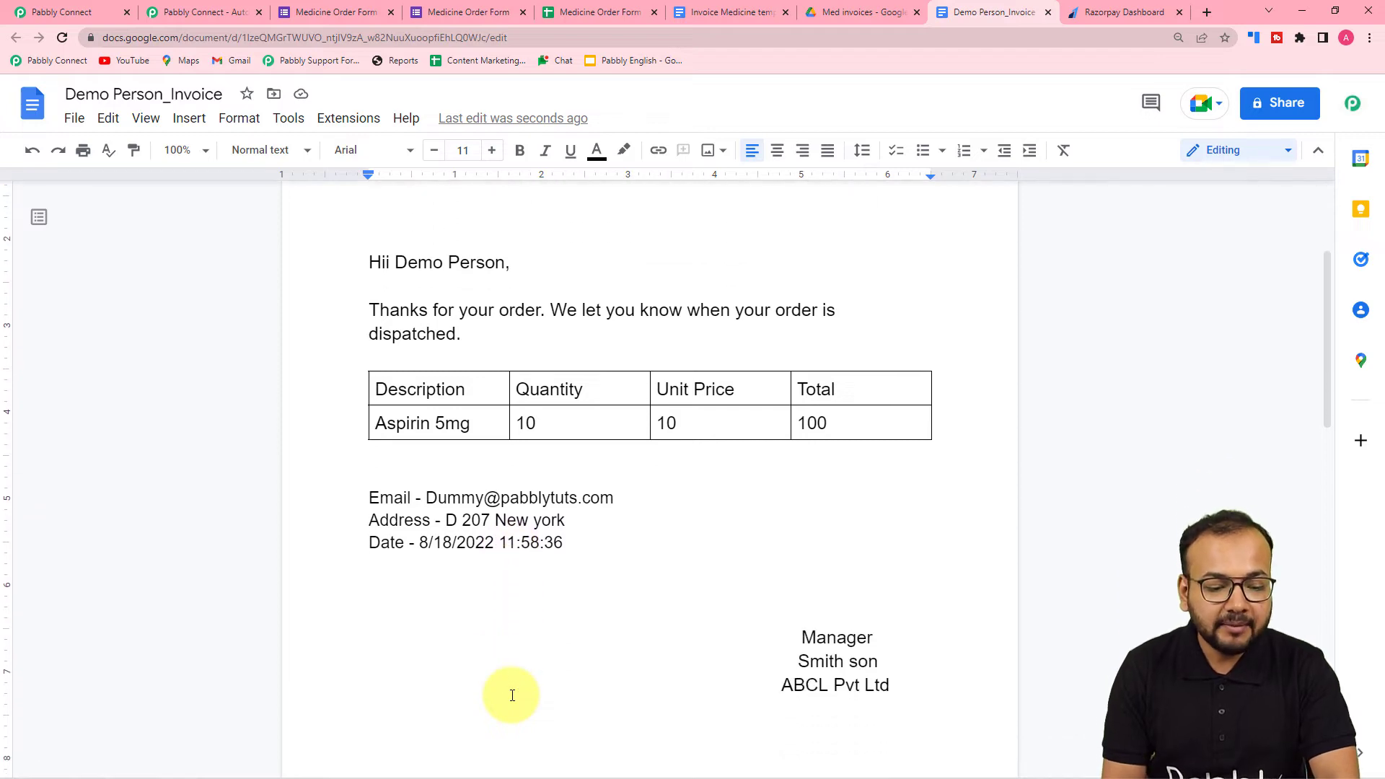
# - Back in Pabbly Connect, add a Google Drive action after the Google Docs step with the event Share a File With Anyone
pyautogui.click(81, 8)
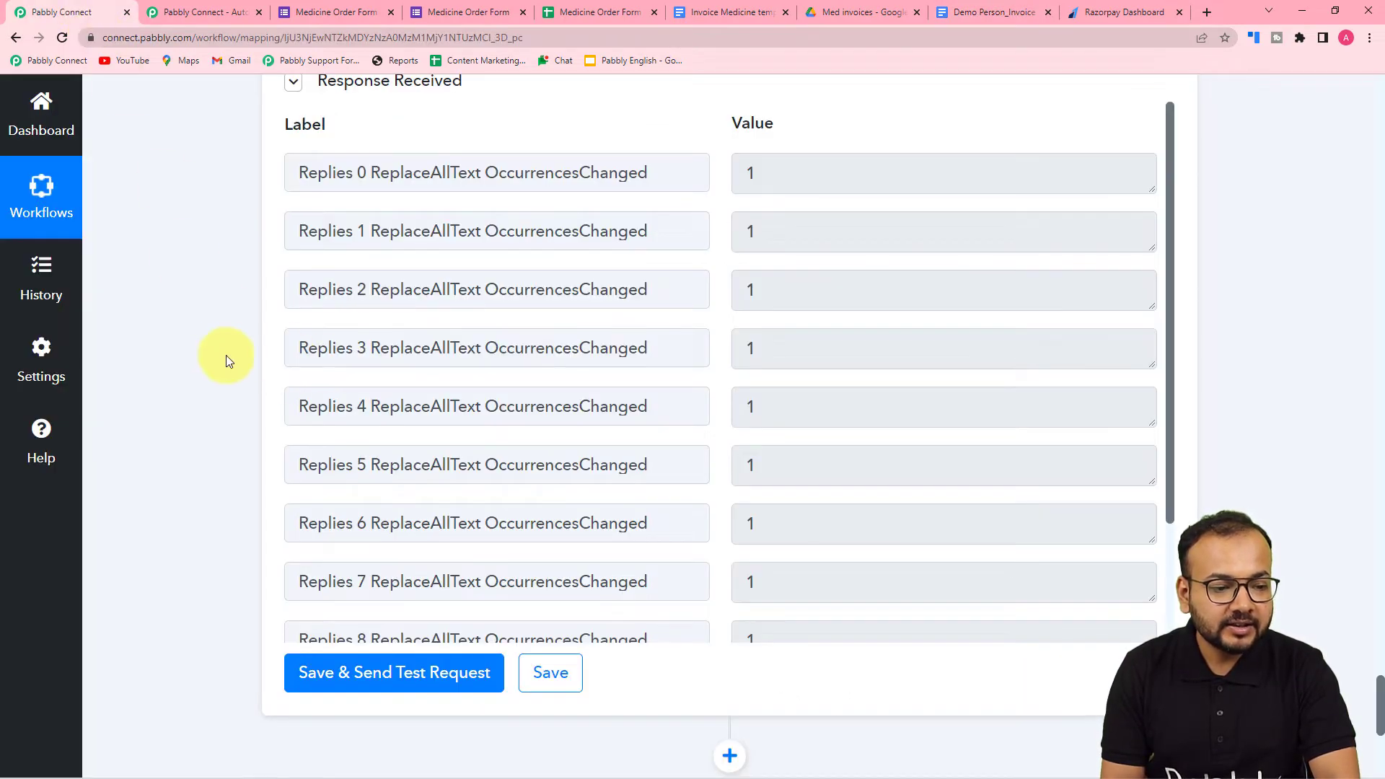
pyautogui.scroll(10, 216, 356)
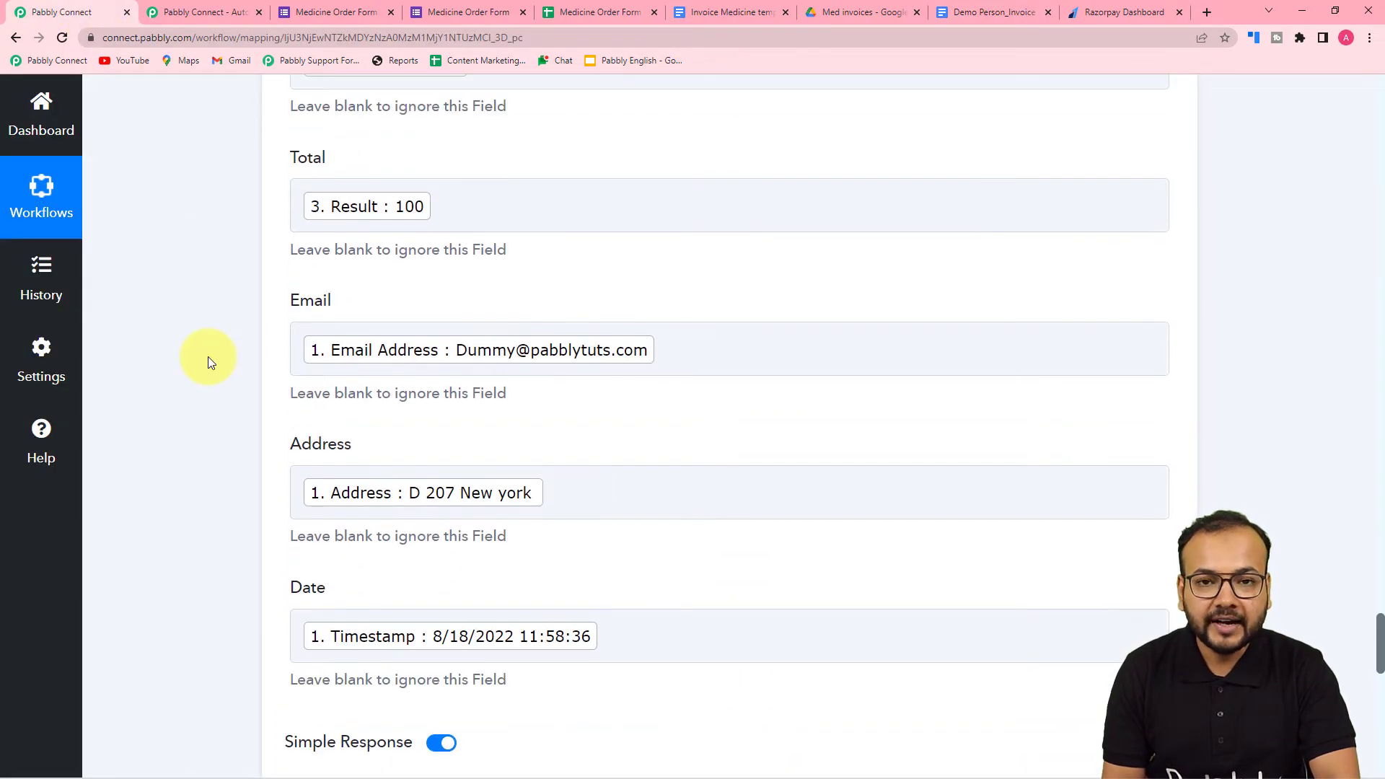
pyautogui.scroll(-7, 207, 356)
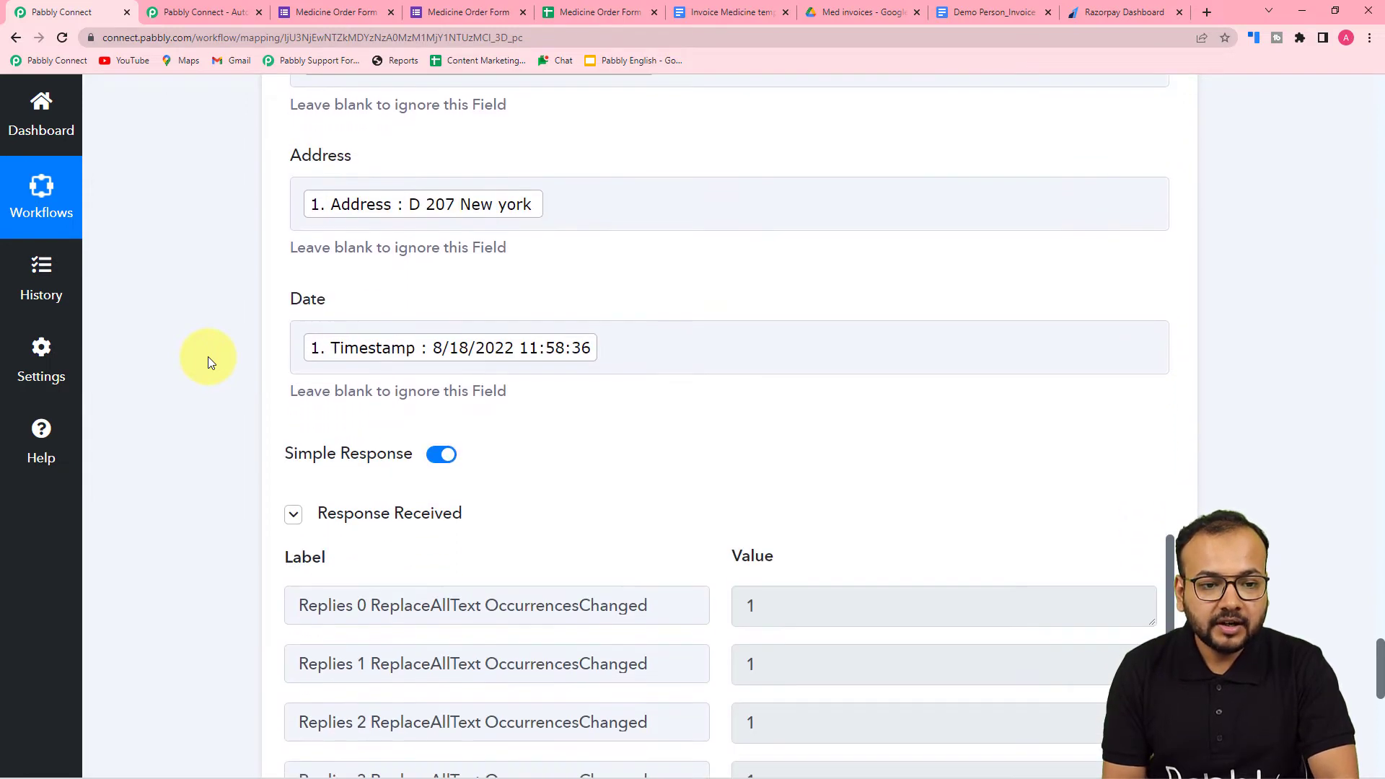
pyautogui.scroll(-8, 207, 357)
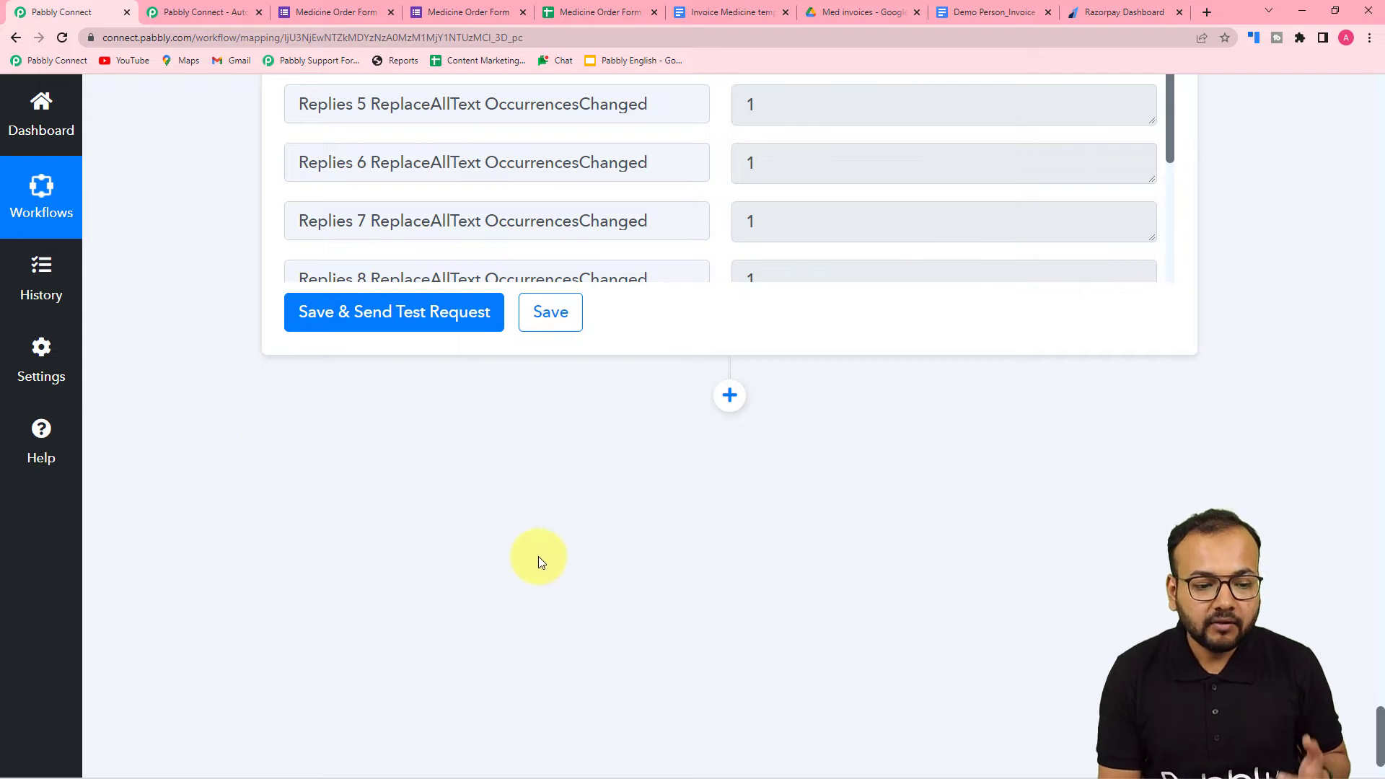
pyautogui.click(729, 395)
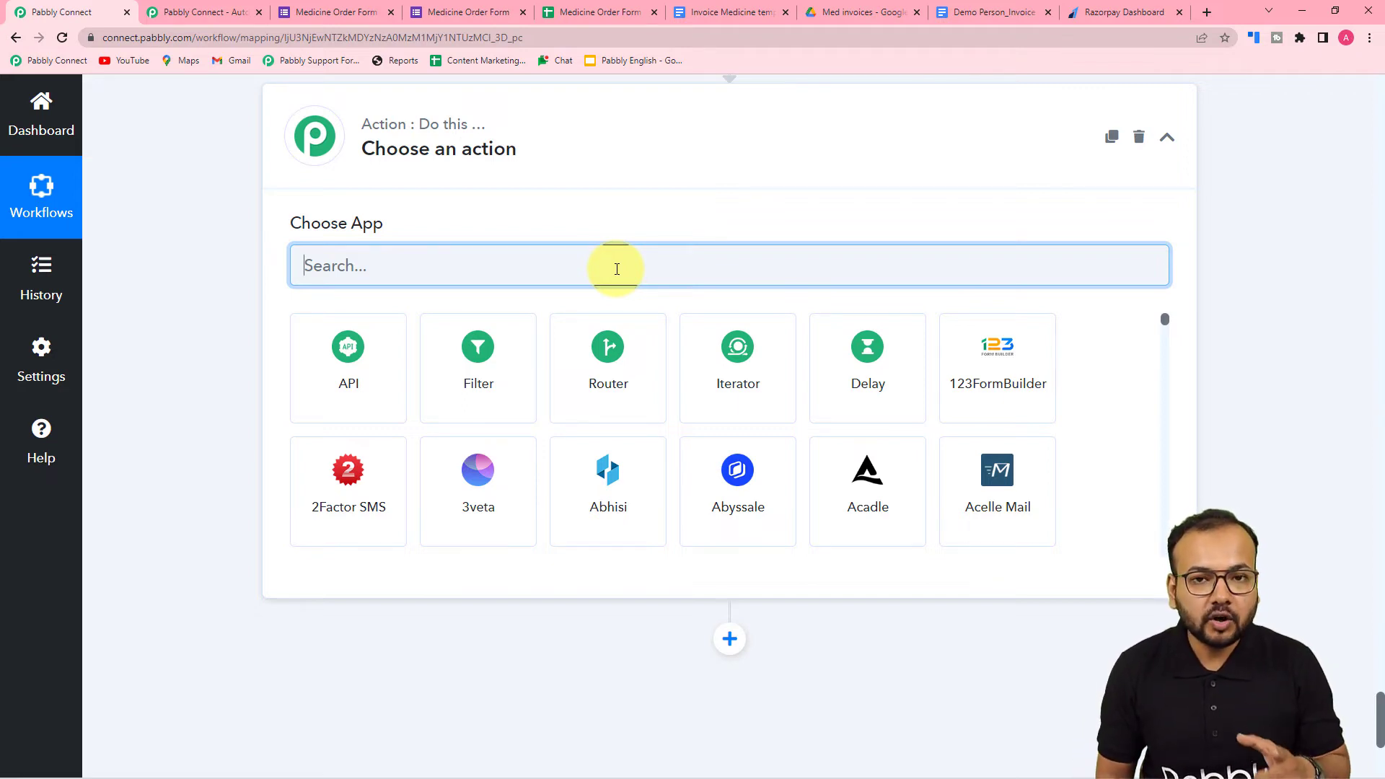
pyautogui.write('goo')
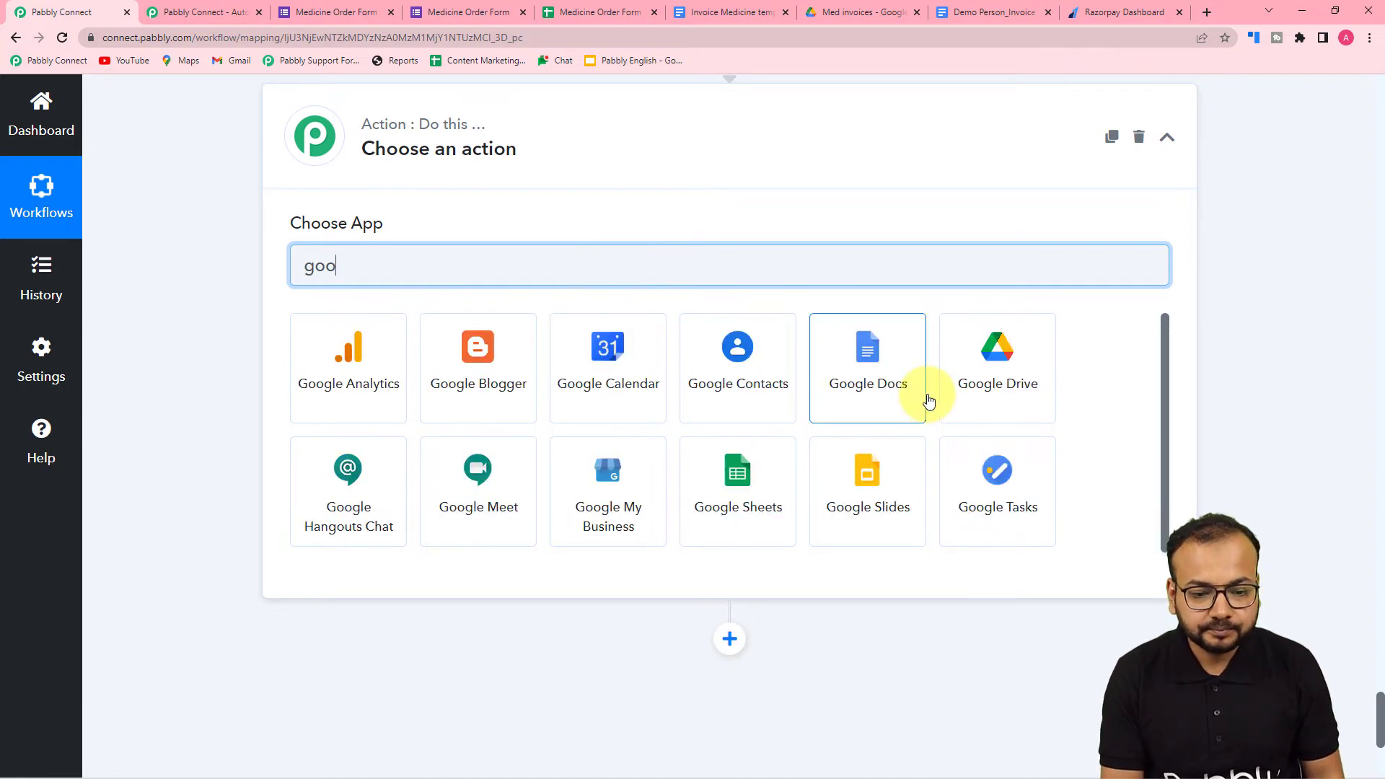
pyautogui.click(952, 387)
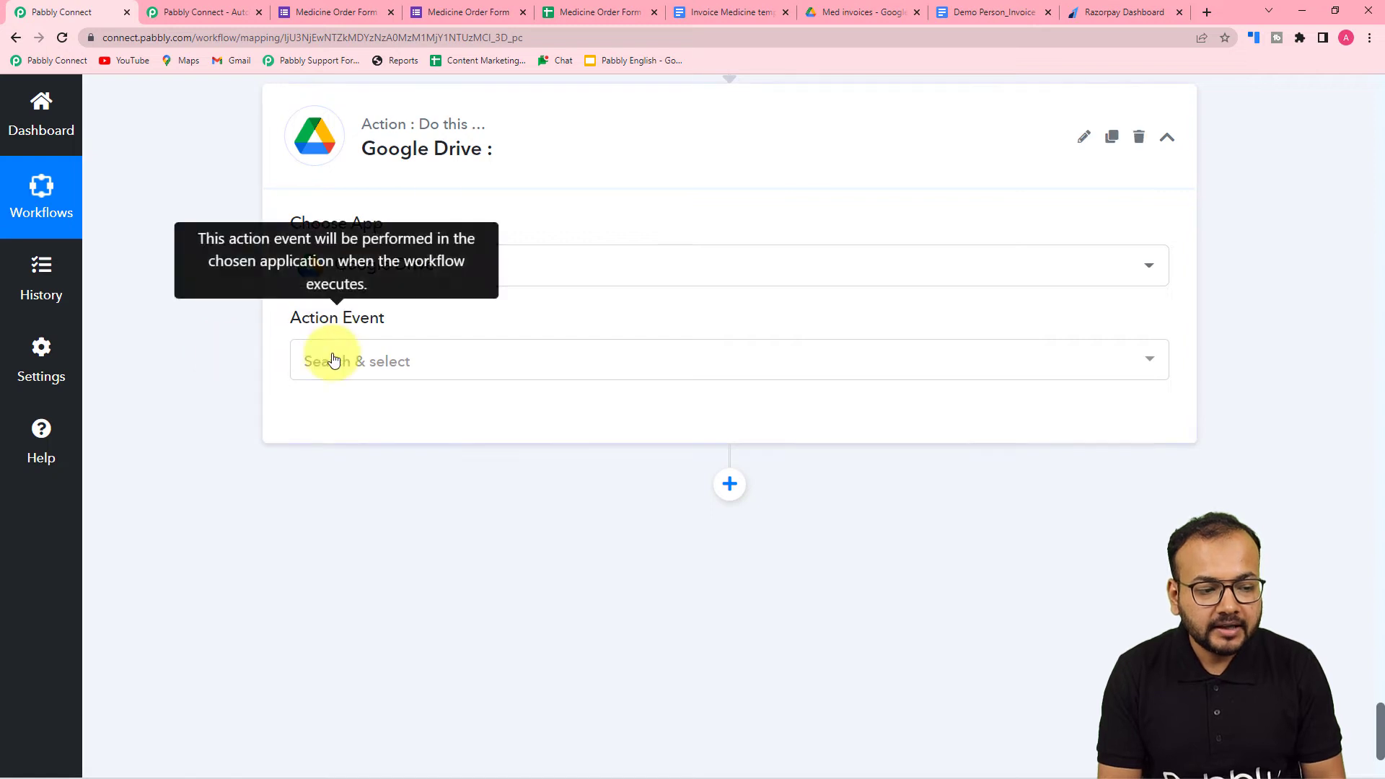
pyautogui.click(334, 360)
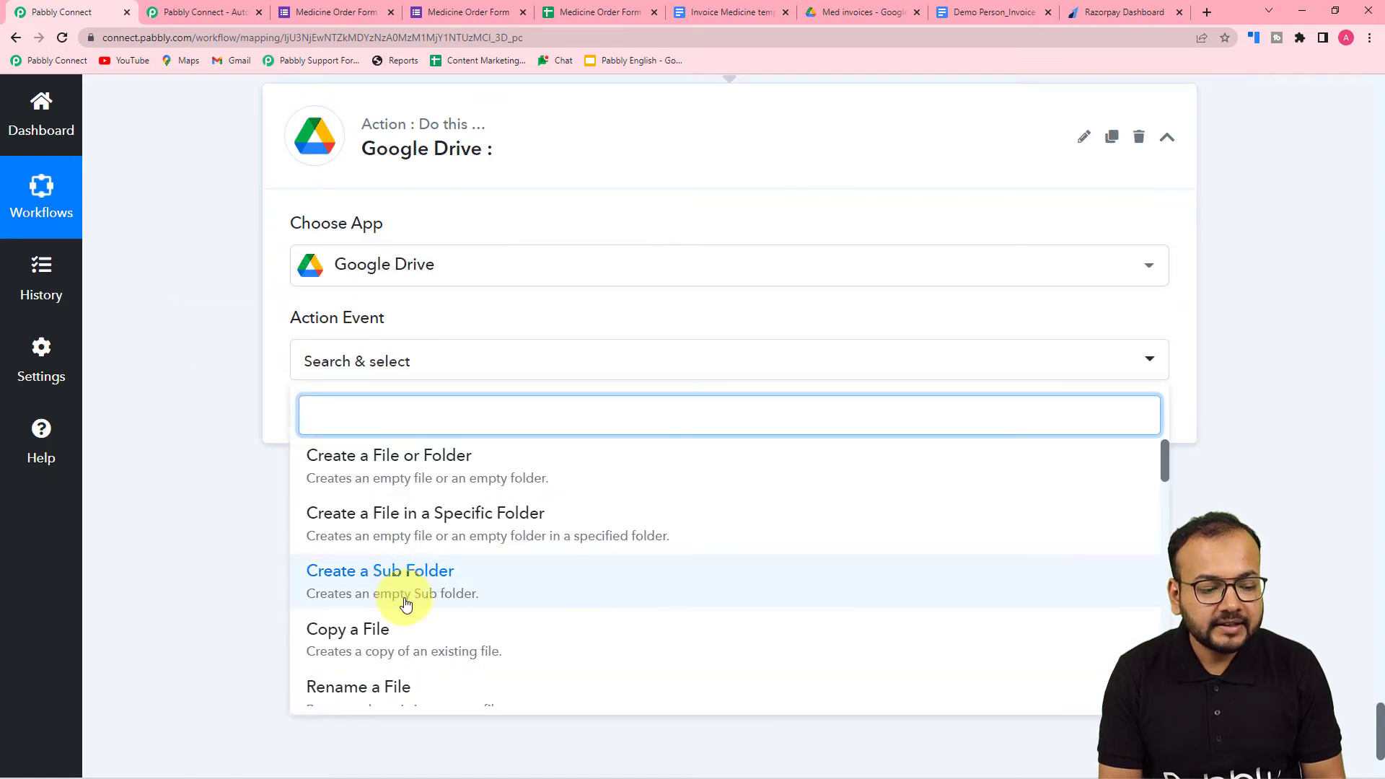
pyautogui.scroll(-5, 403, 614)
pyautogui.scroll(-2, 410, 621)
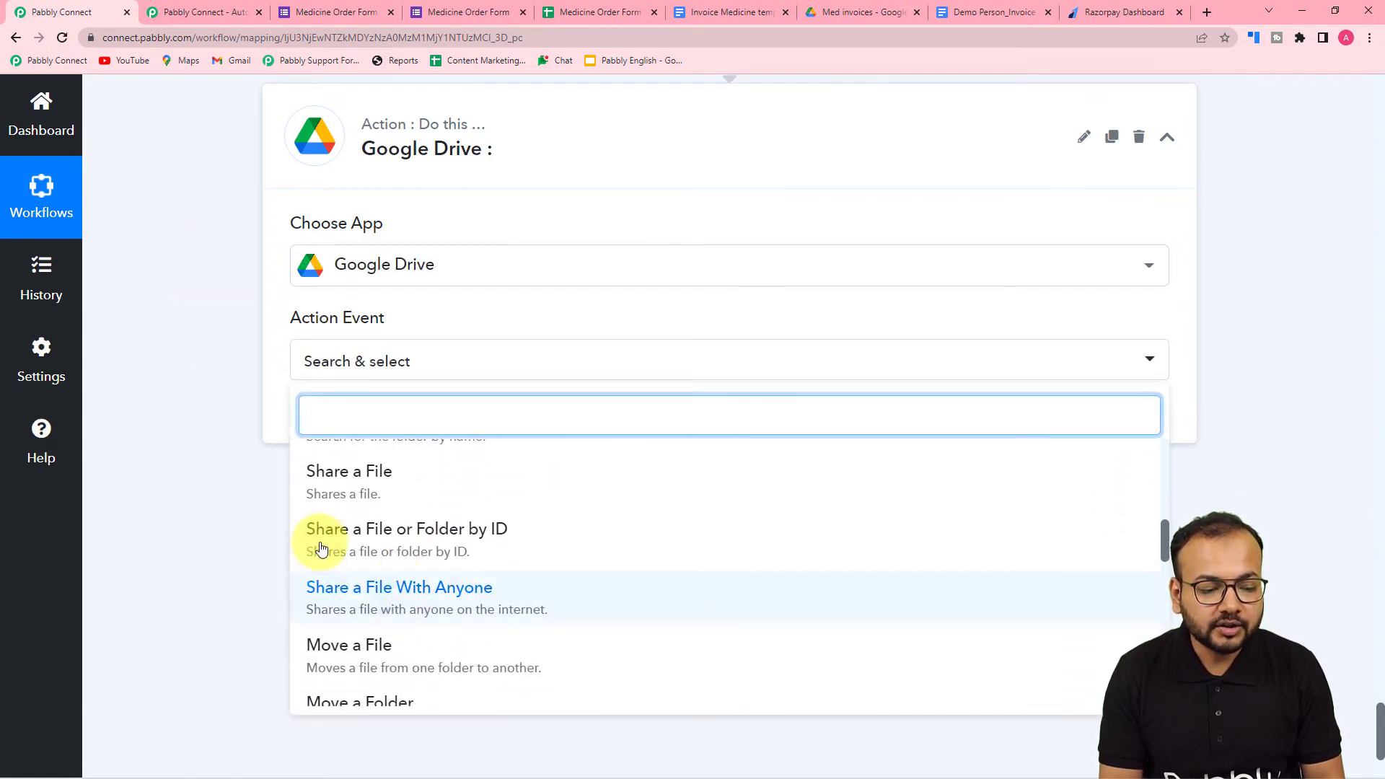
pyautogui.click(469, 597)
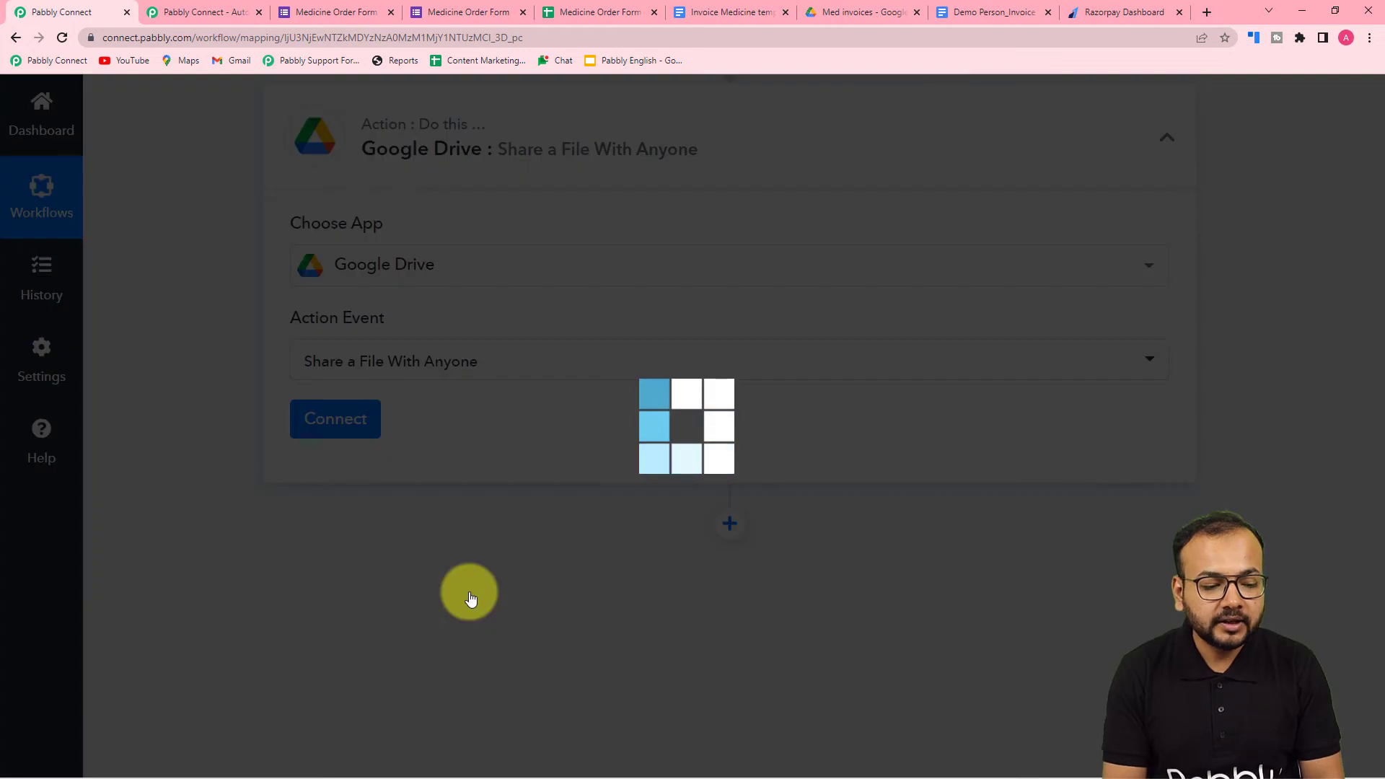
# - Connect the action through a new Google Drive connection, choosing the Google account that holds the invoices and granting access
pyautogui.click(322, 432)
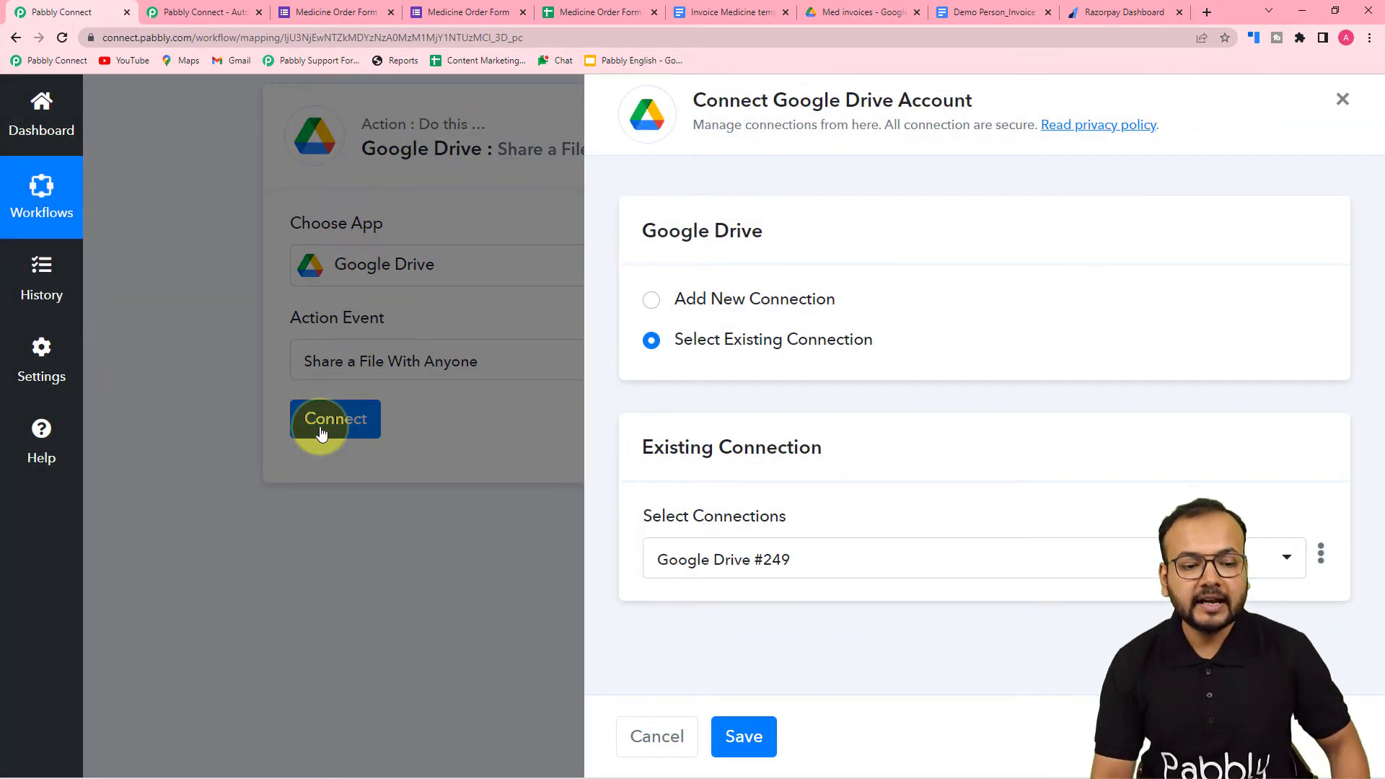
pyautogui.click(658, 305)
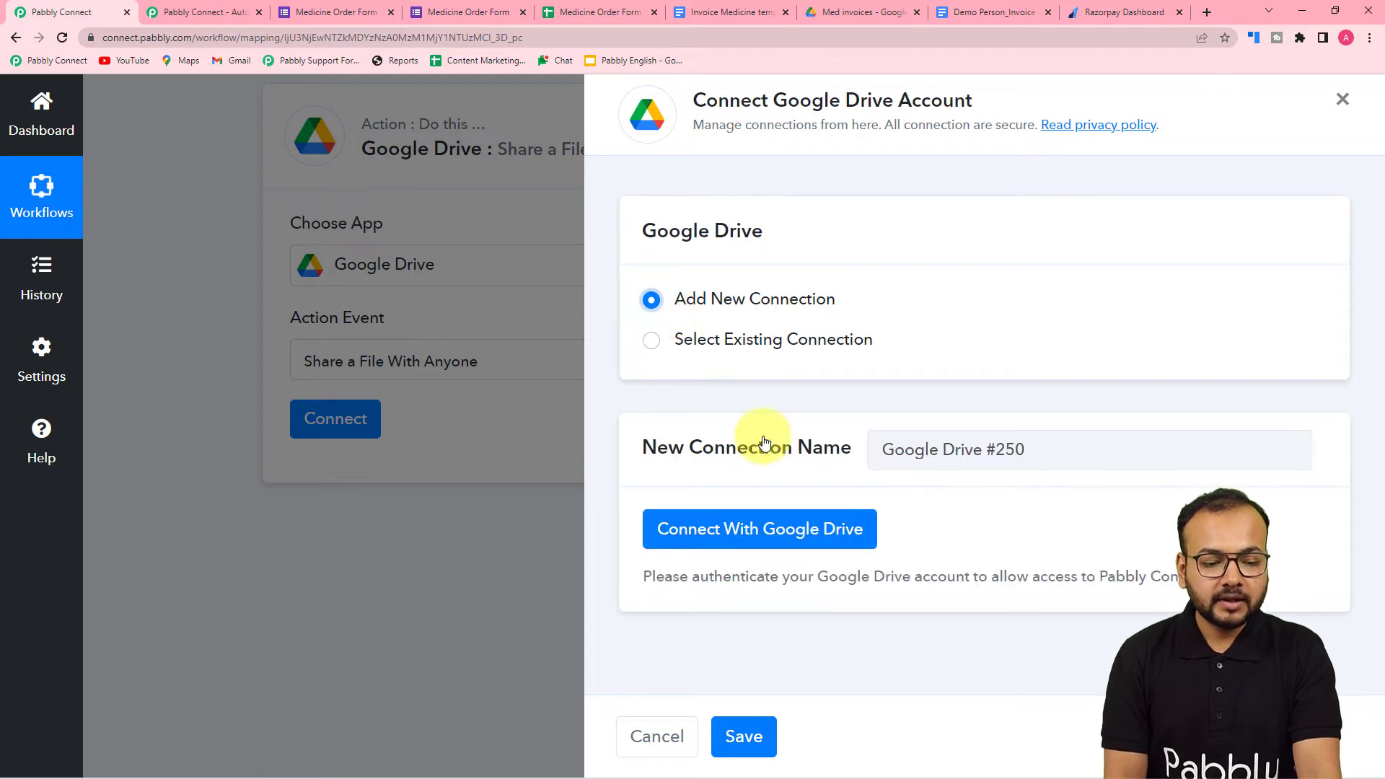
pyautogui.click(757, 530)
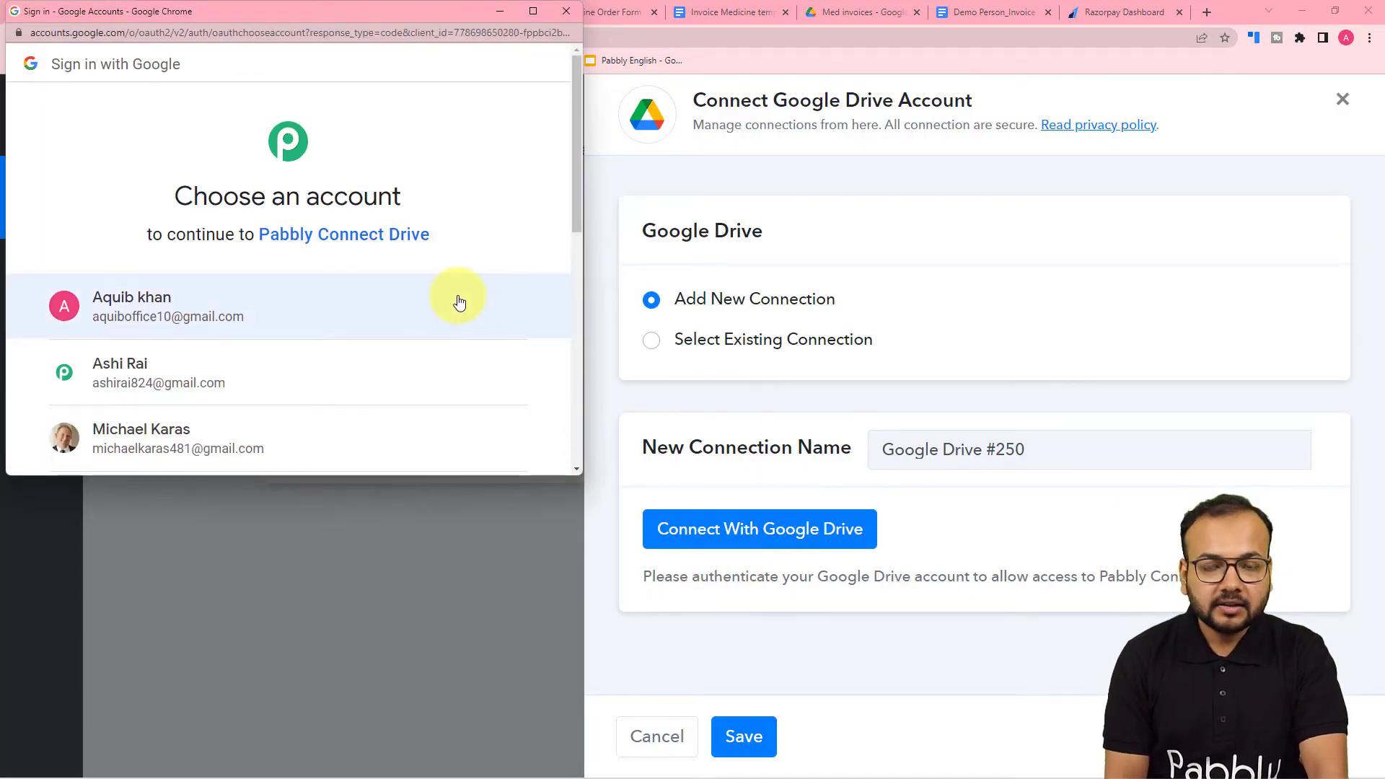
pyautogui.click(206, 382)
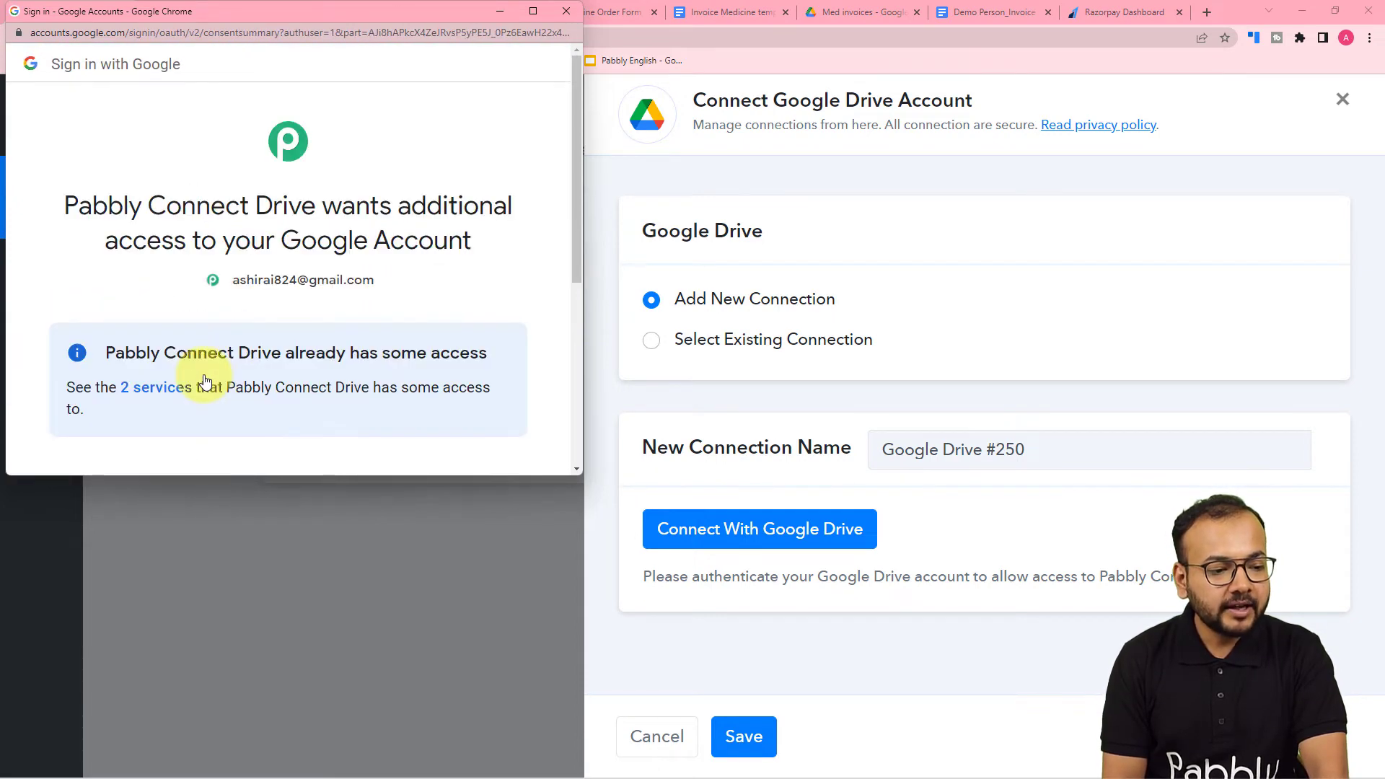
pyautogui.scroll(-5, 206, 383)
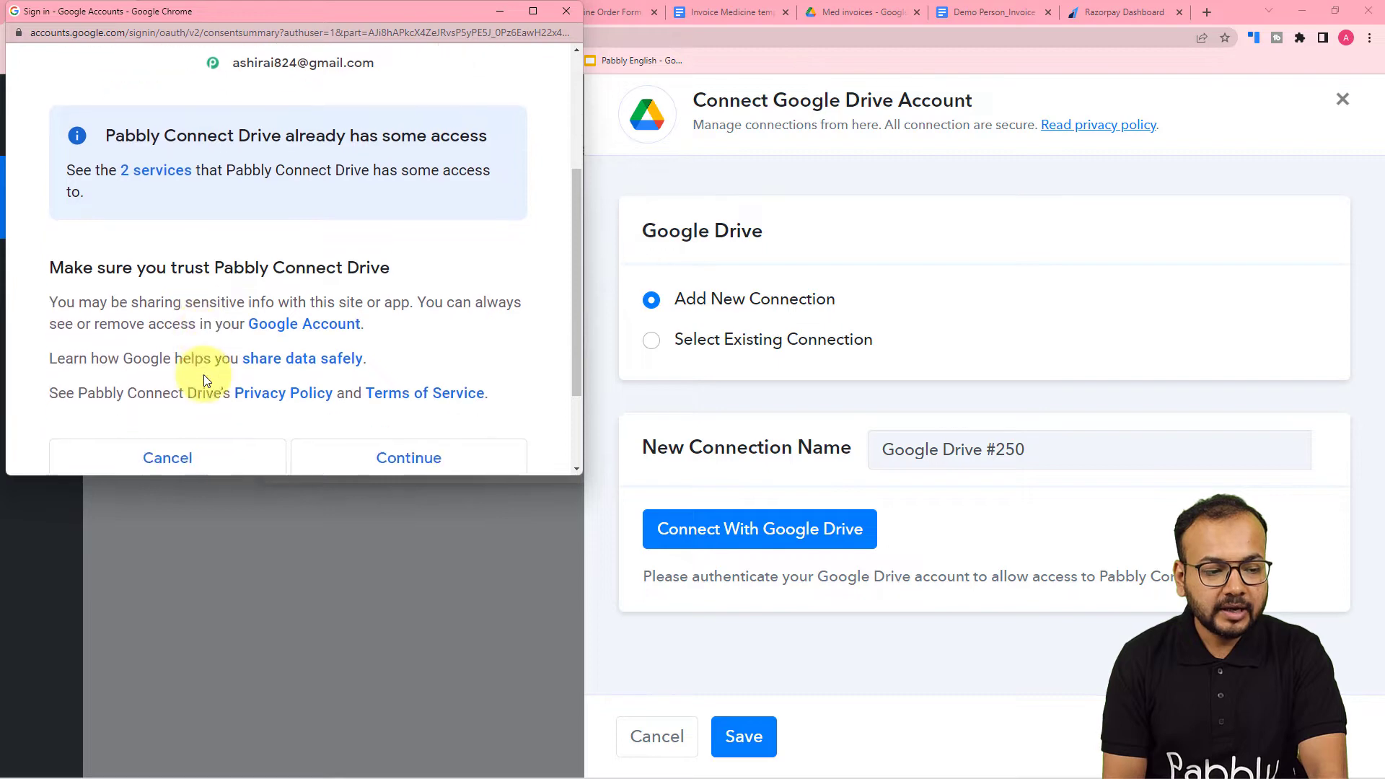
pyautogui.click(355, 341)
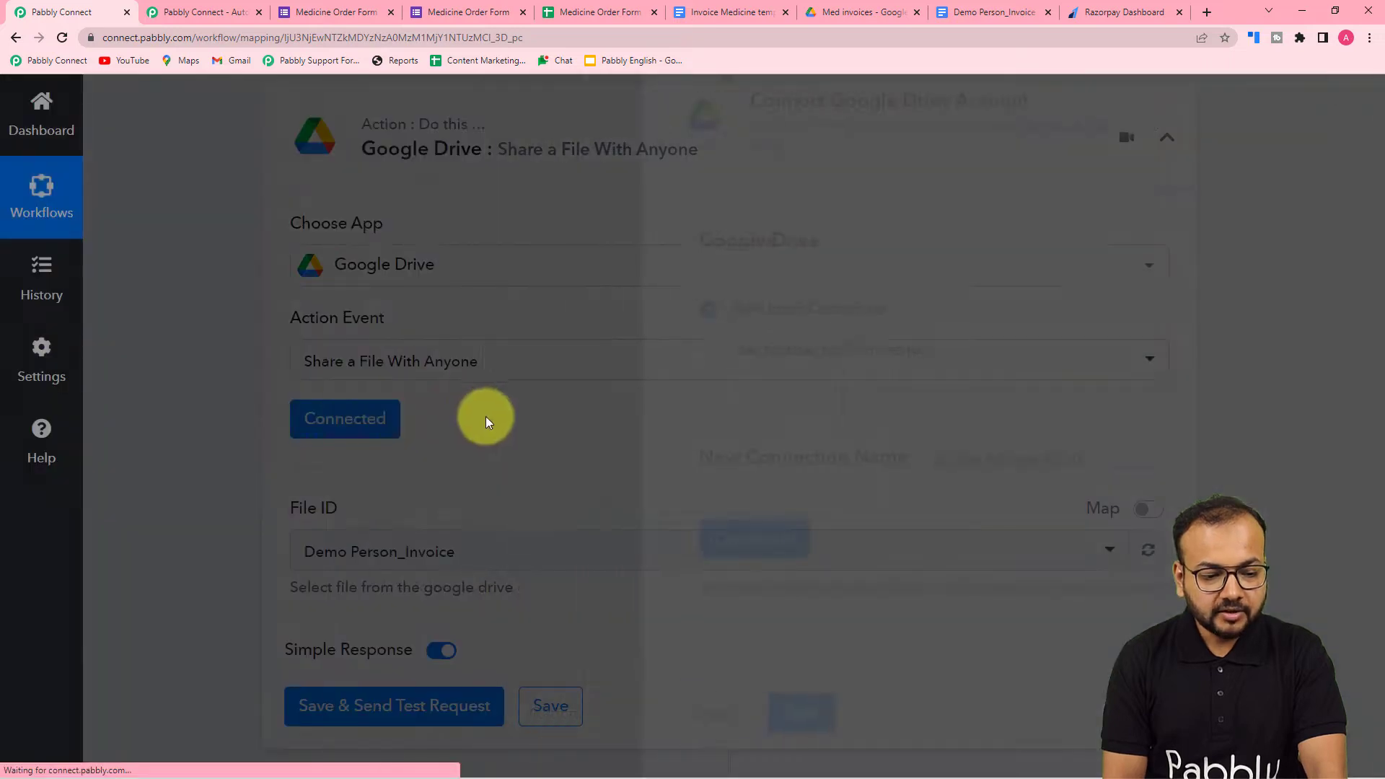
# - Locate the DocumentId in the Google Docs step's response as the source for the Google Drive File ID field
pyautogui.scroll(-4, 362, 453)
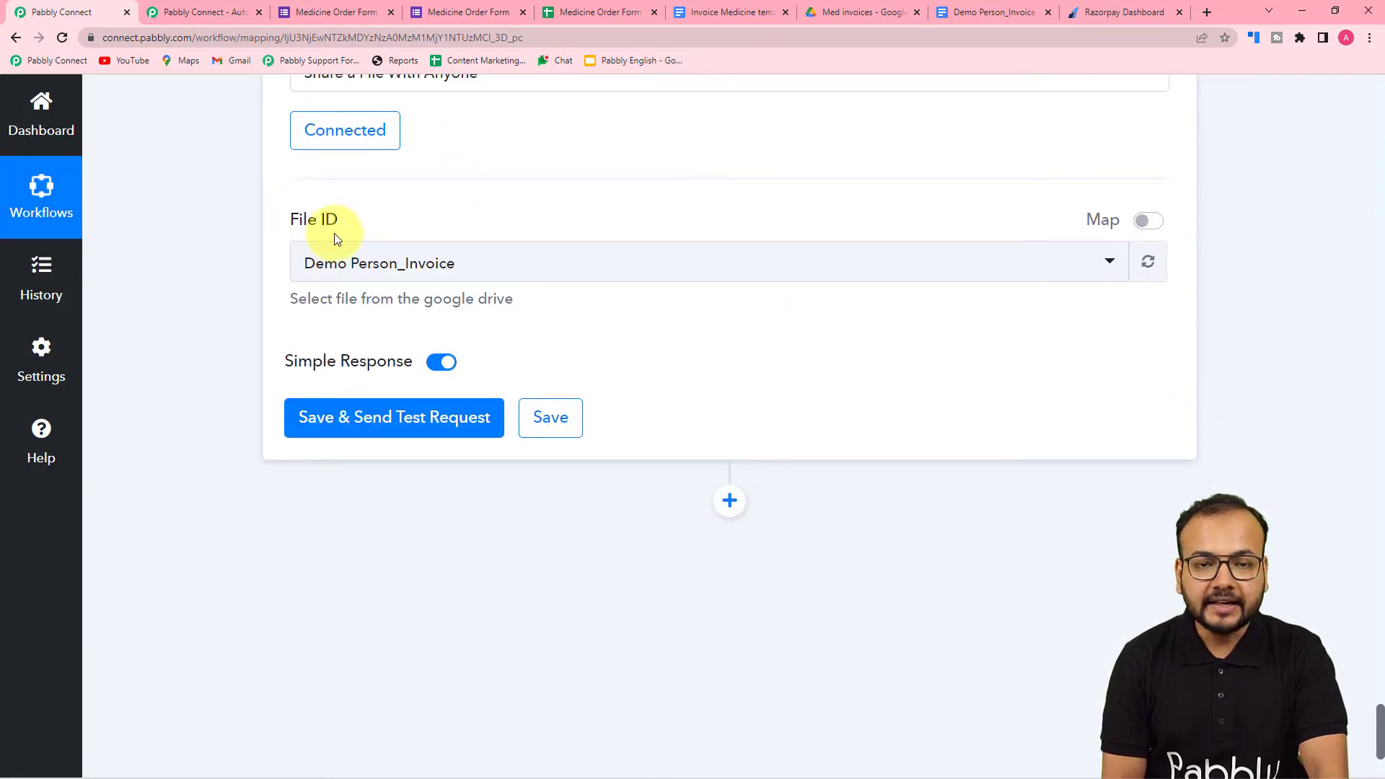
pyautogui.scroll(7, 383, 309)
pyautogui.scroll(10, 389, 332)
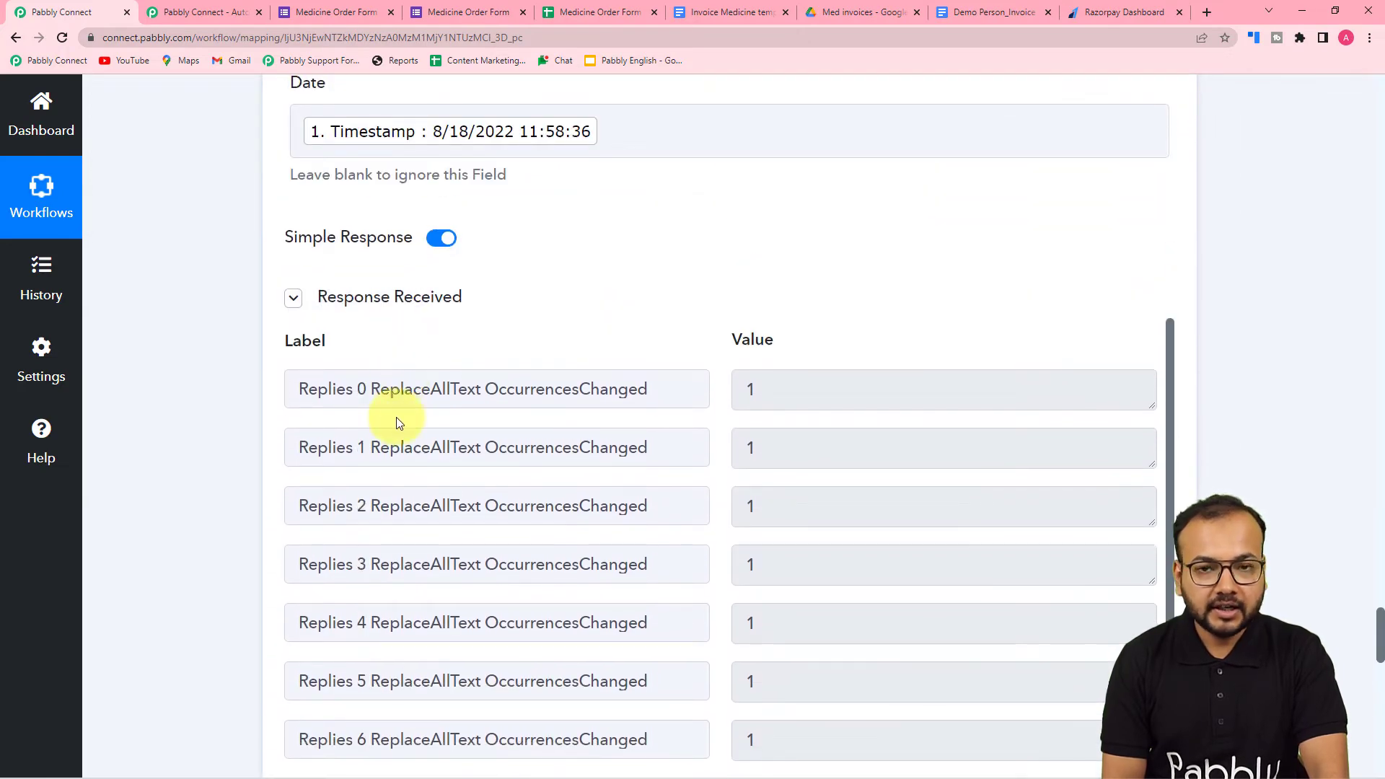
pyautogui.scroll(-2, 397, 417)
pyautogui.scroll(-1, 396, 418)
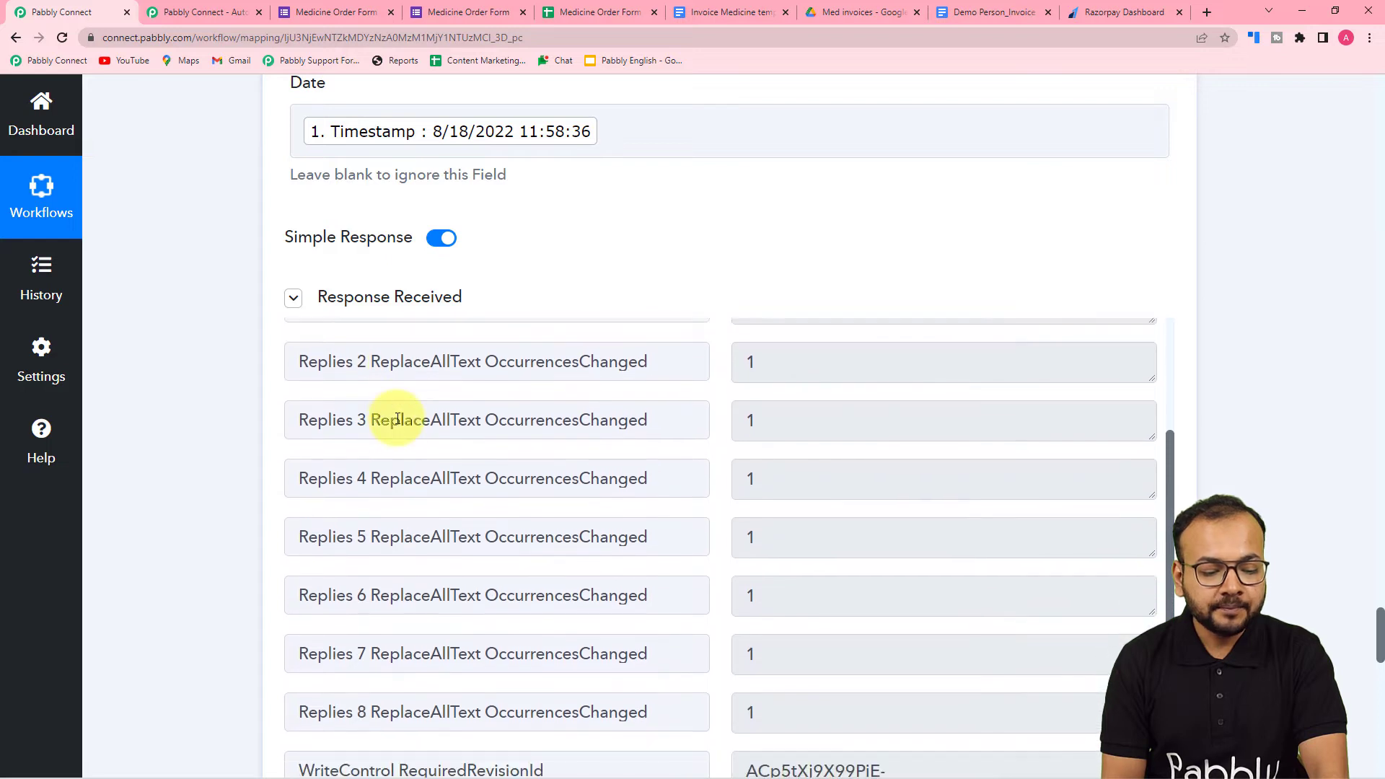
pyautogui.scroll(-4, 119, 432)
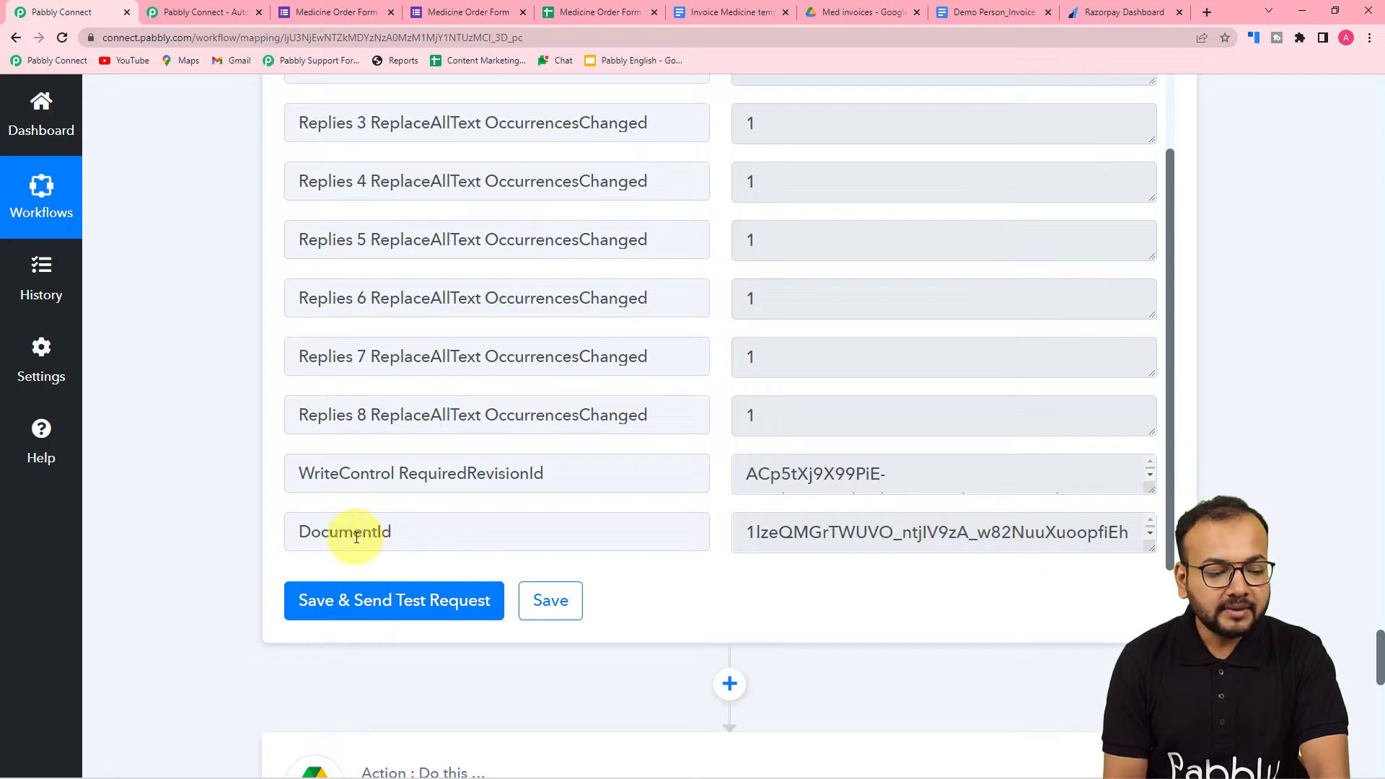
# - Map the Google Drive action's File ID to the DocumentId from the Google Docs step, then save and send a test request
pyautogui.scroll(-4, 180, 474)
pyautogui.scroll(-8, 180, 473)
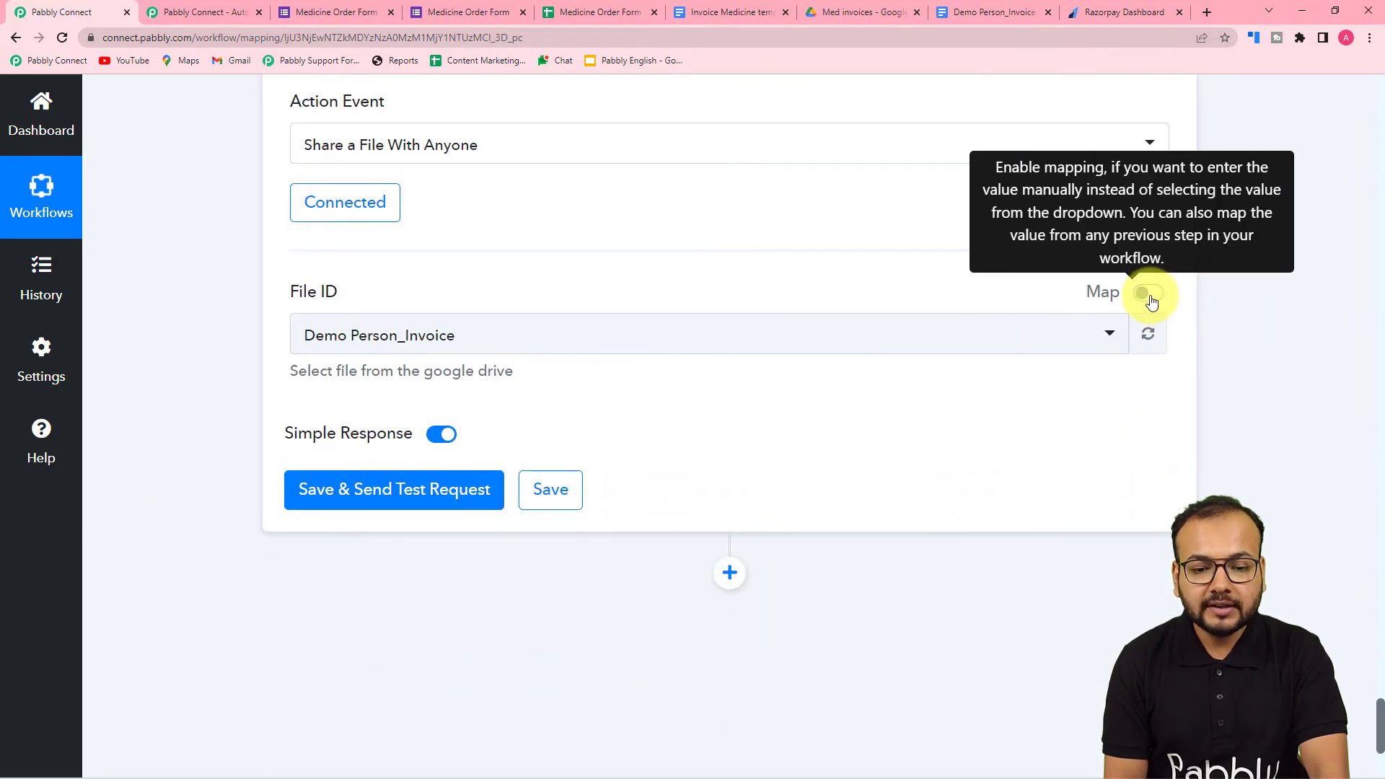
pyautogui.click(1147, 293)
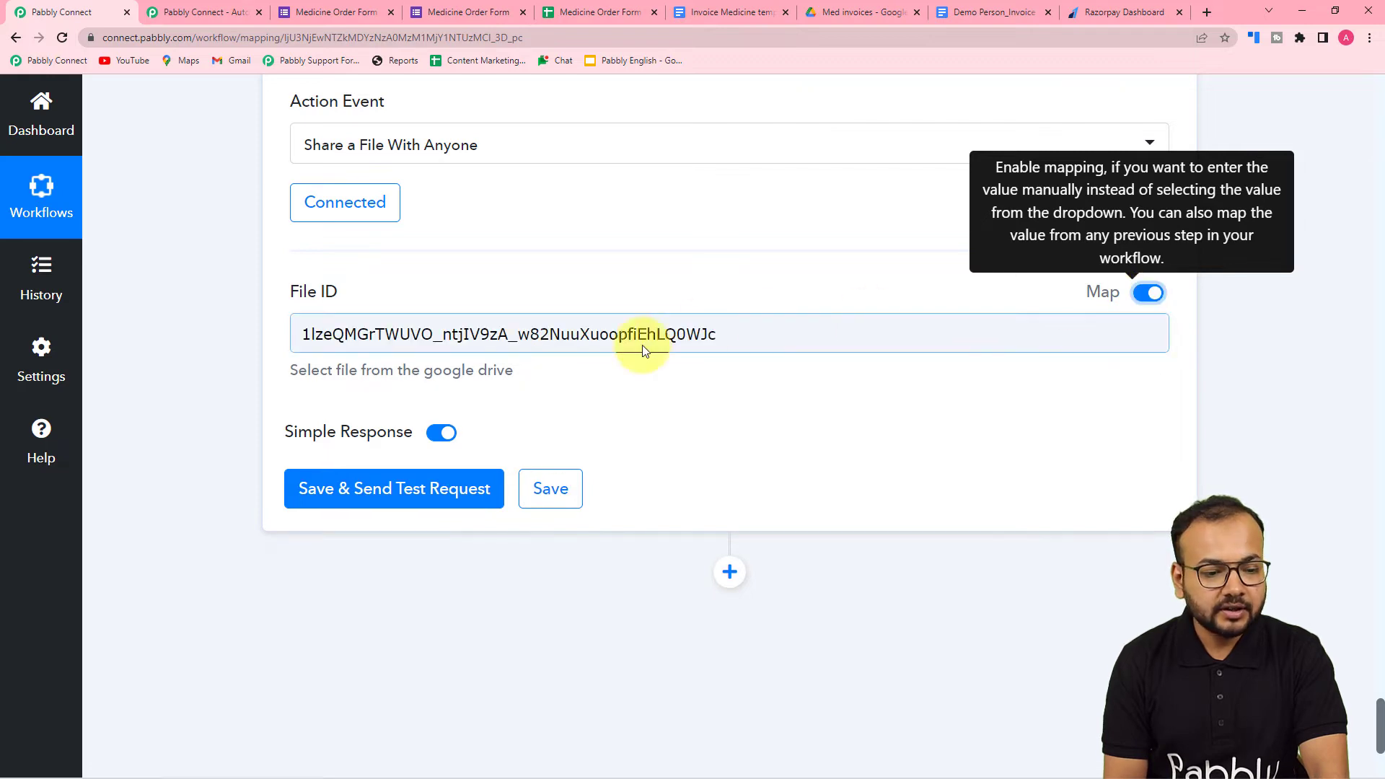
pyautogui.moveTo(711, 333); pyautogui.dragTo(250, 350)
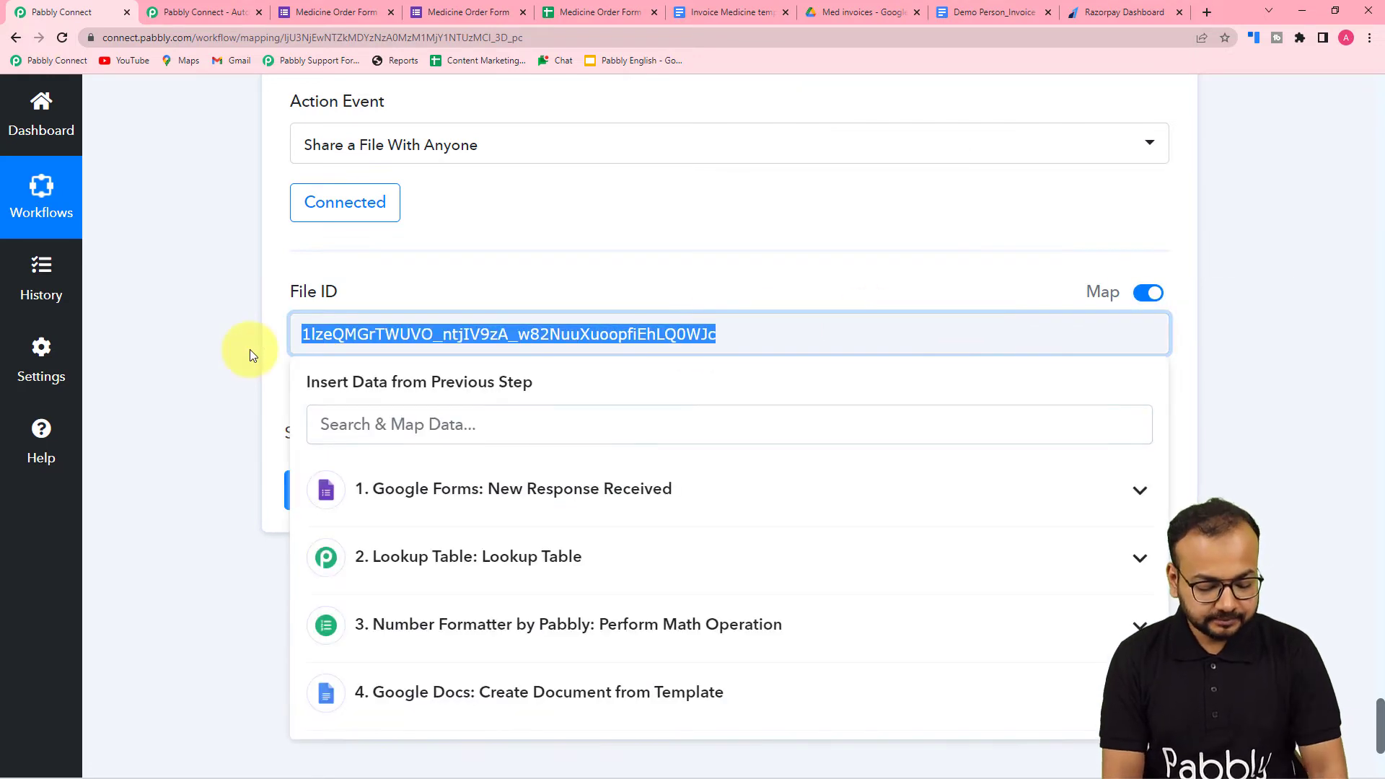
pyautogui.press('BackSpace')
pyautogui.scroll(-3, 320, 357)
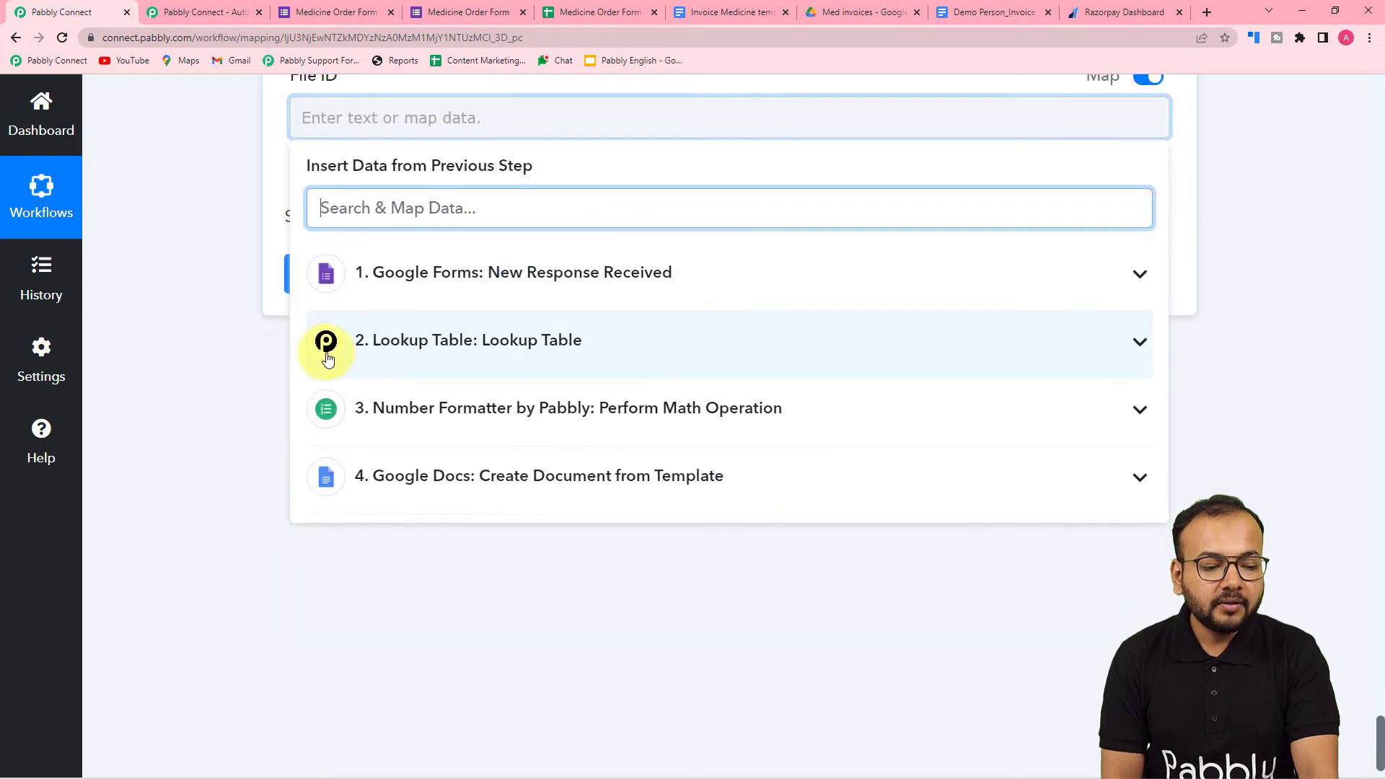
pyautogui.click(393, 485)
pyautogui.scroll(-3, 424, 649)
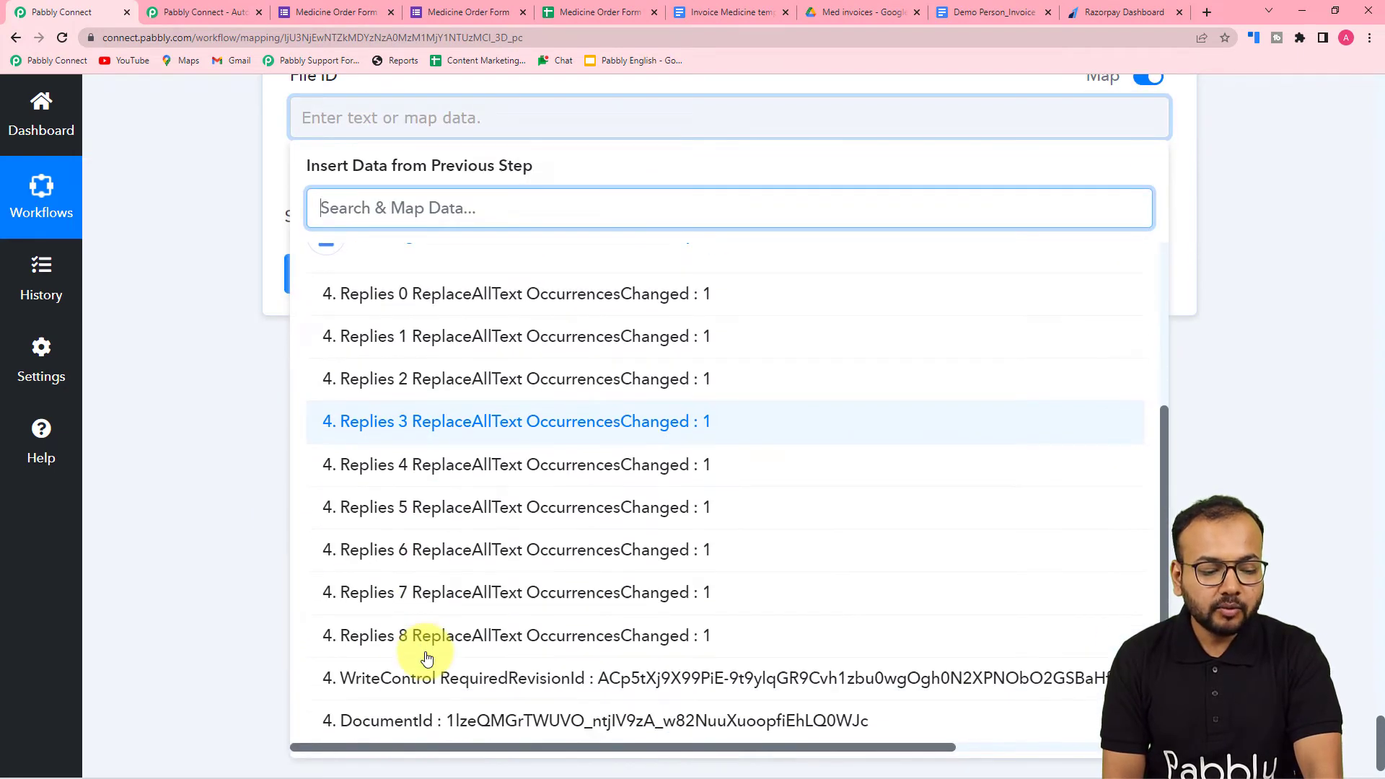
pyautogui.click(432, 718)
pyautogui.click(206, 515)
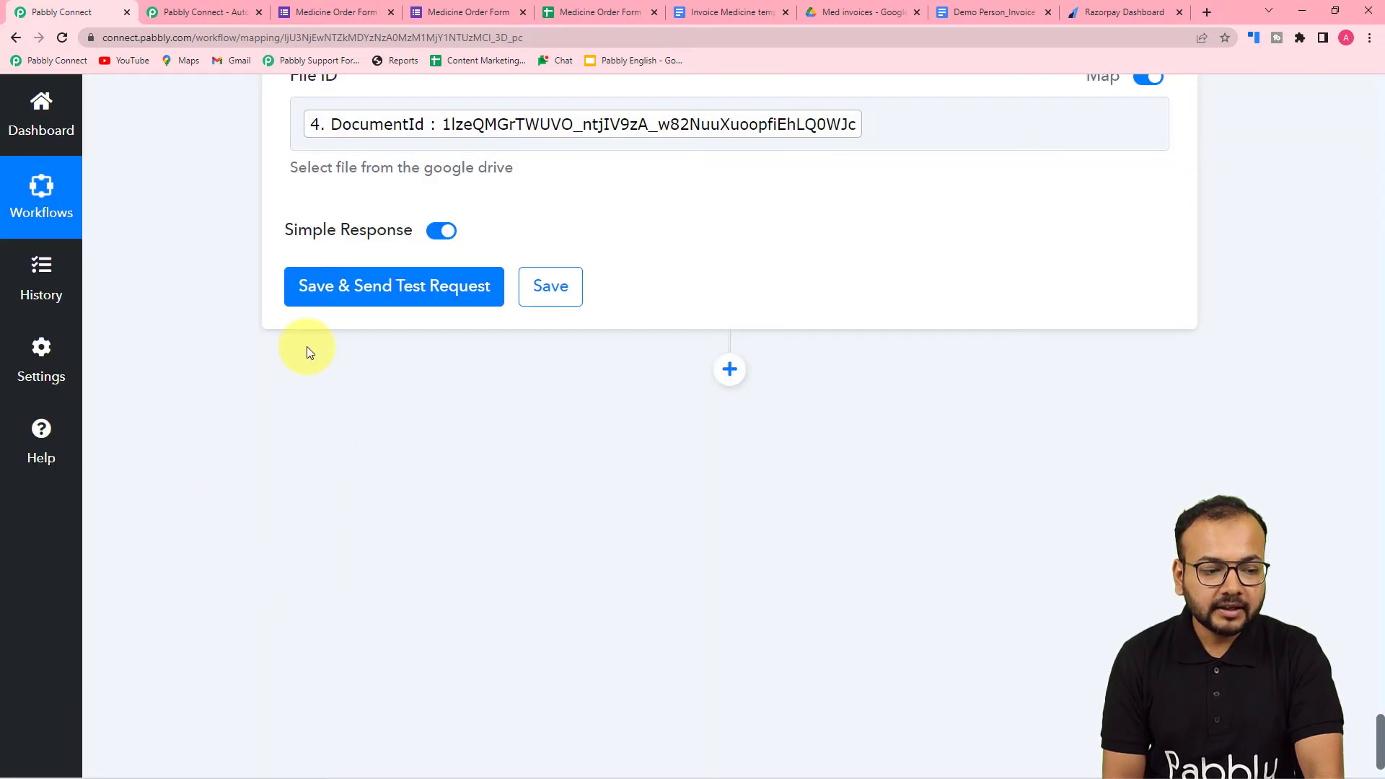
pyautogui.click(311, 292)
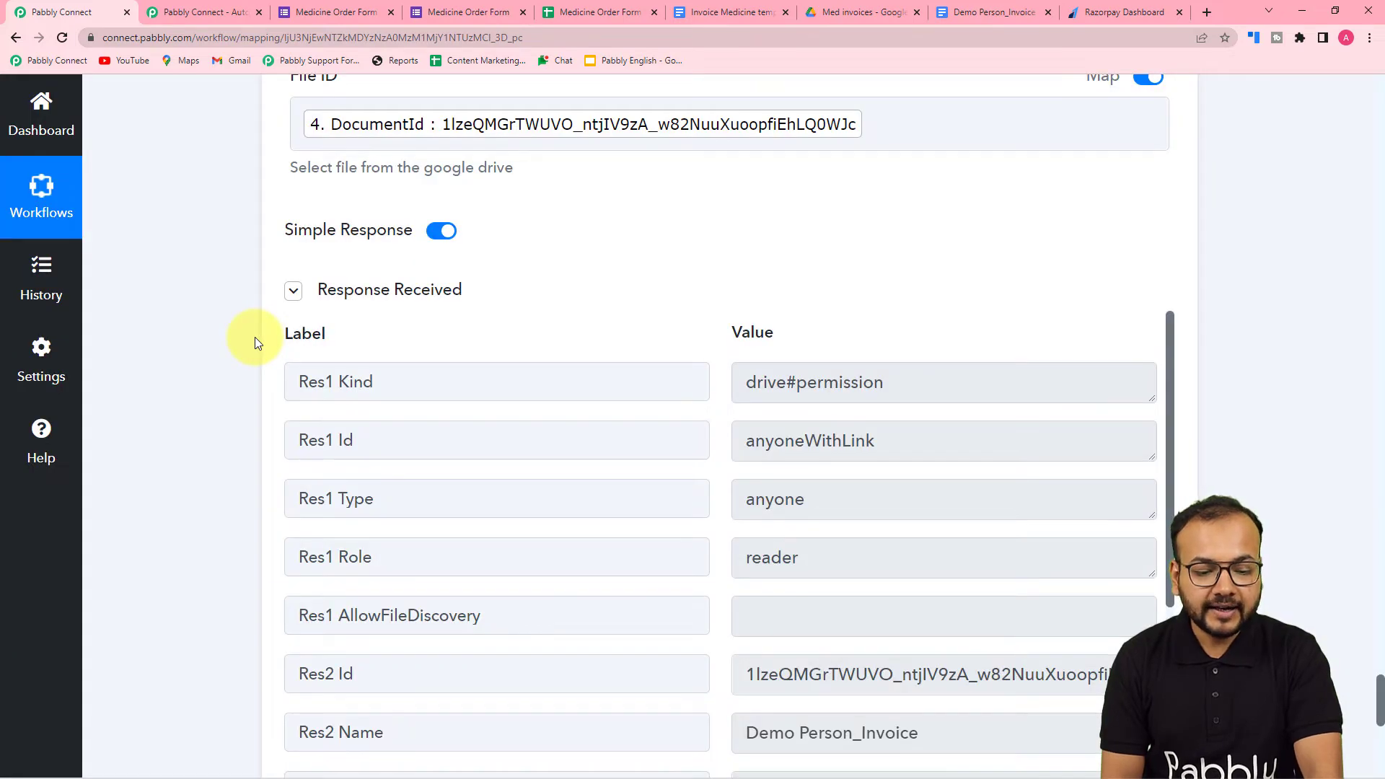
# - Examine the Google Drive response for the shared invoice's links, especially the PDF export link
pyautogui.scroll(-5, 254, 336)
pyautogui.scroll(-6, 427, 308)
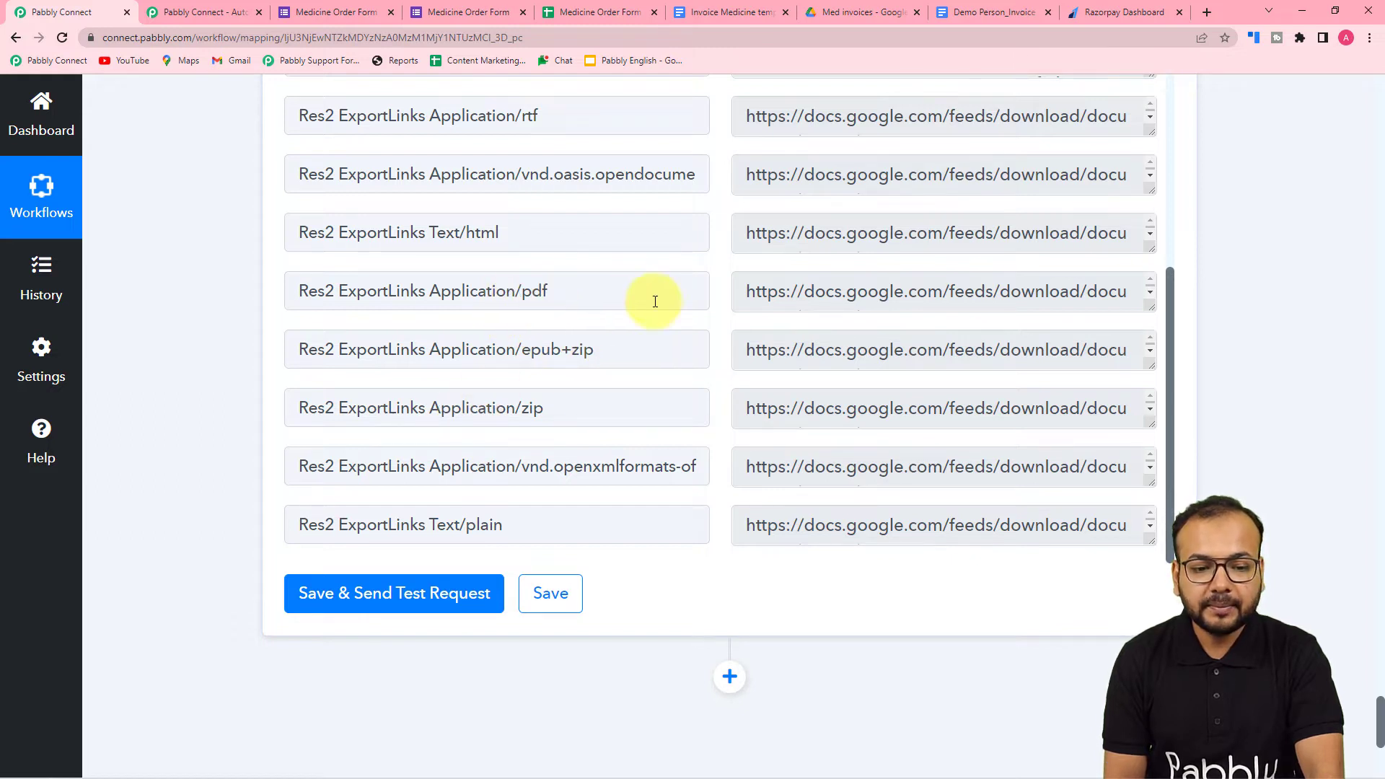
pyautogui.click(1150, 312)
pyautogui.tripleClick(1107, 311)
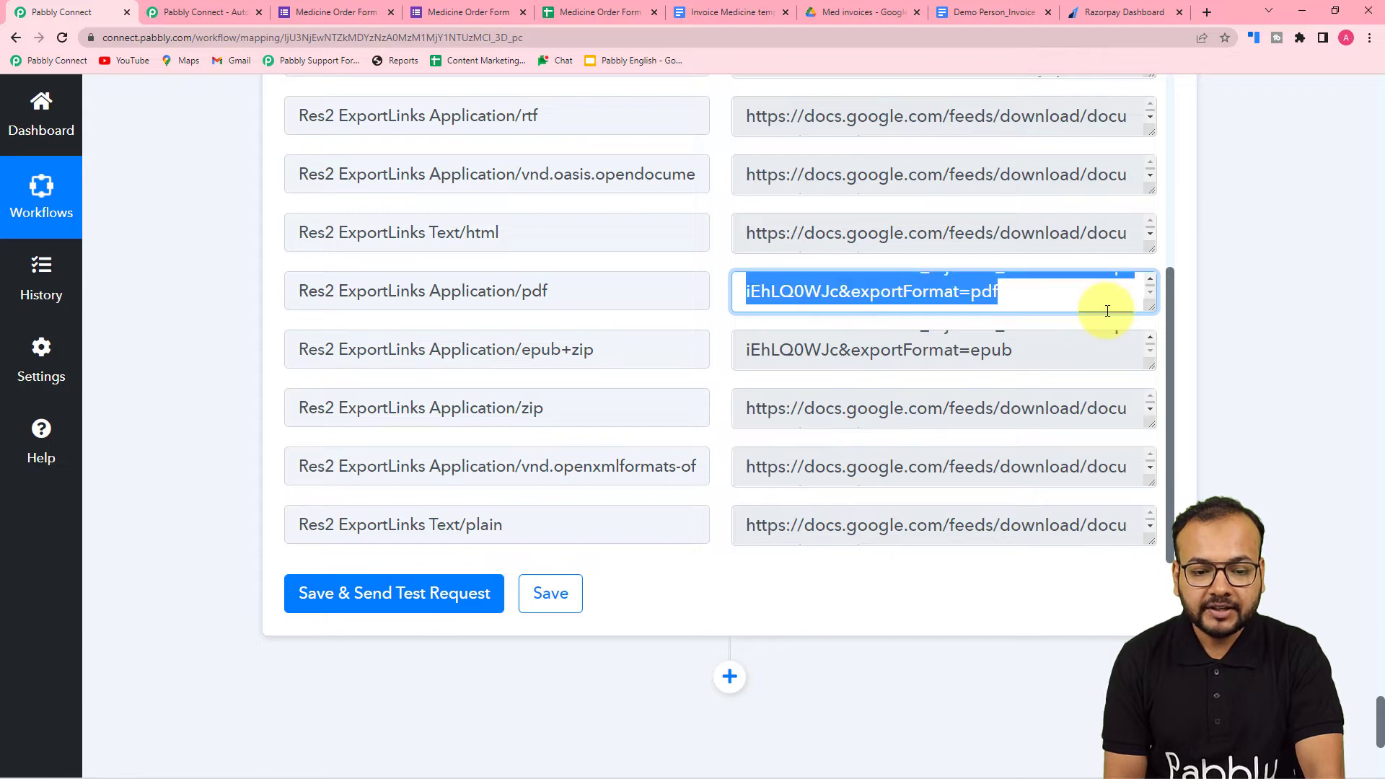
pyautogui.scroll(2, 958, 324)
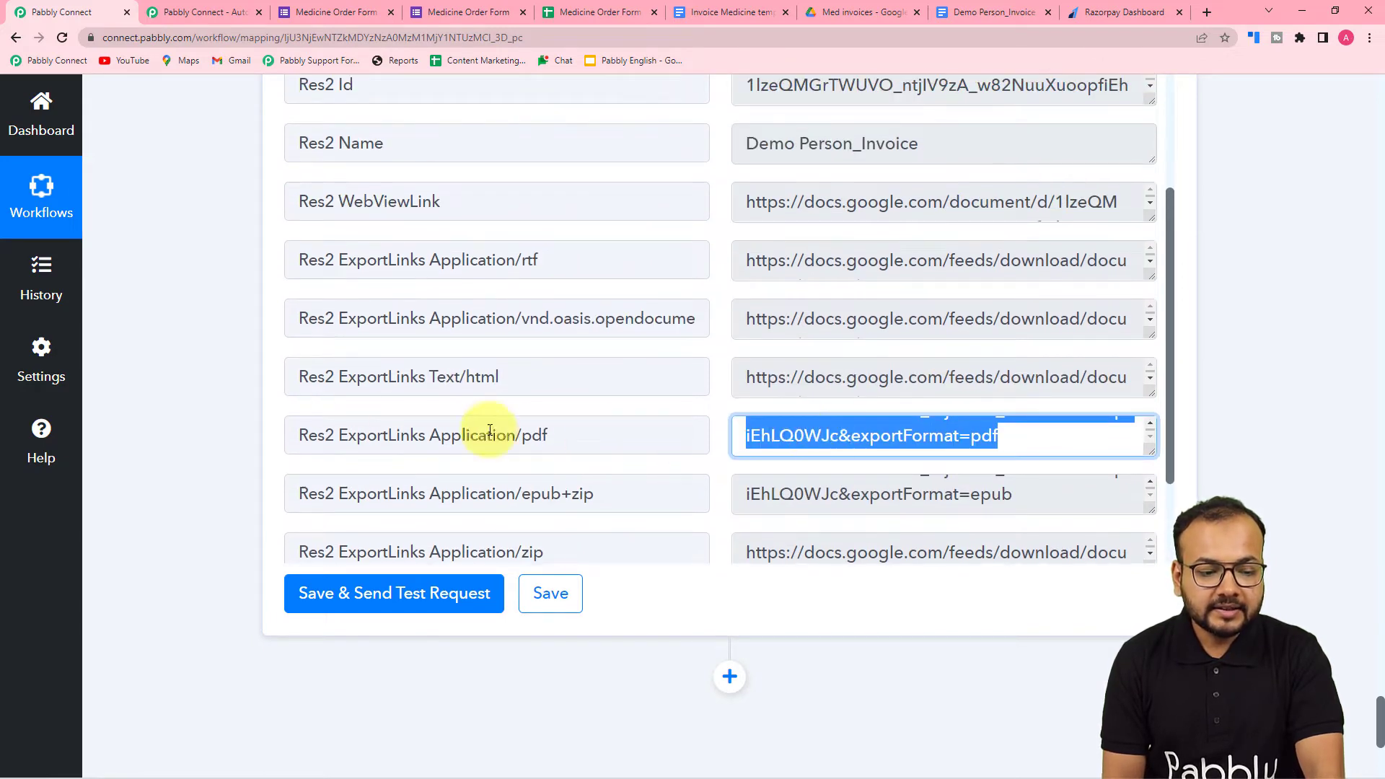
pyautogui.scroll(-5, 232, 386)
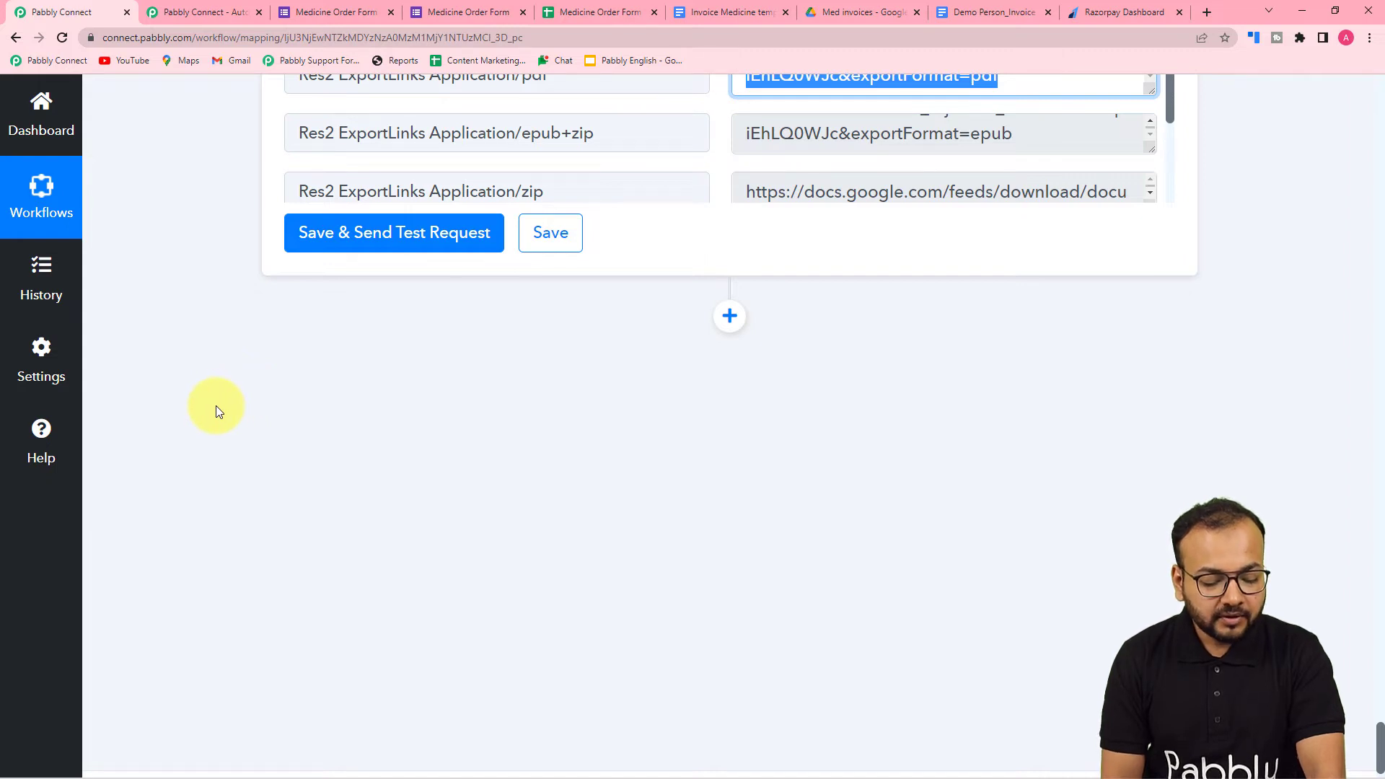
pyautogui.click(226, 412)
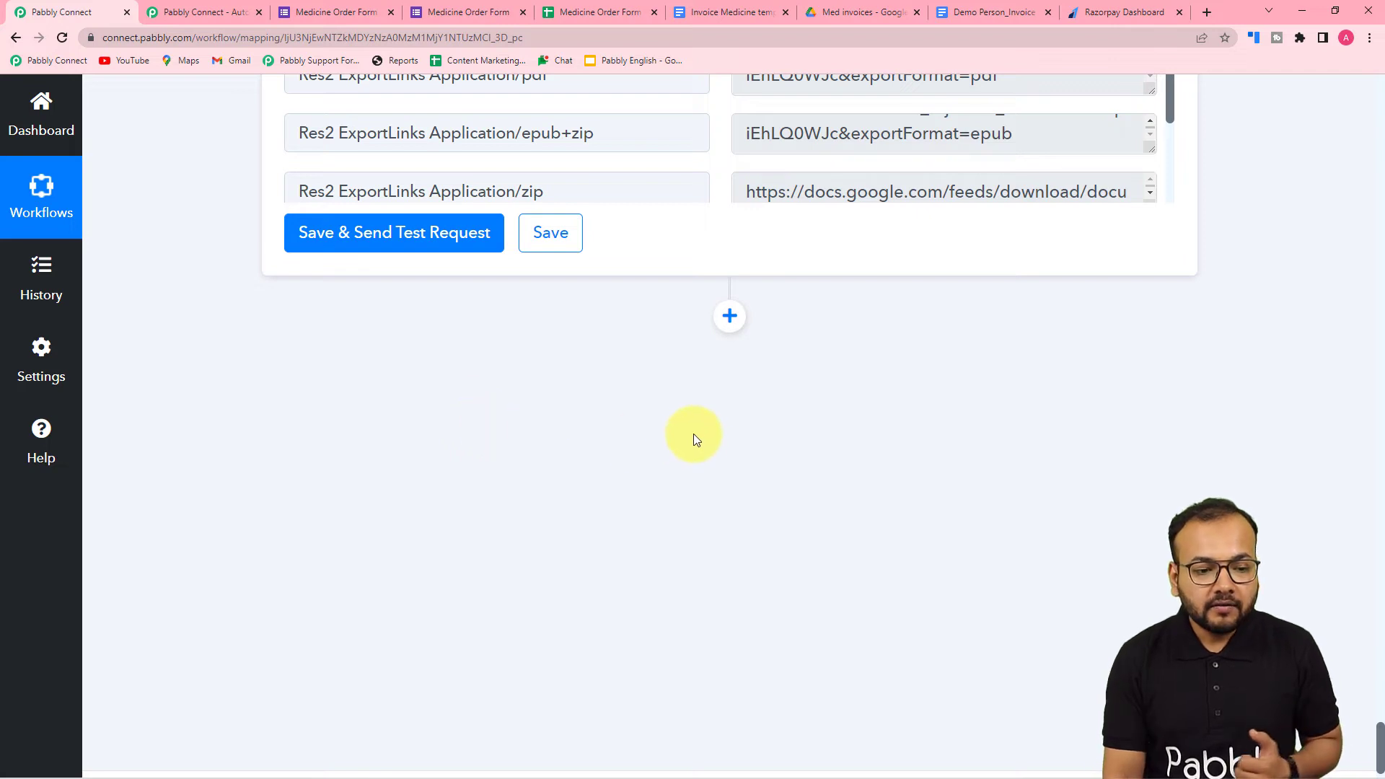
# - Add a Razorpay action after the Google Drive step with the event Create Payment Link
pyautogui.click(729, 317)
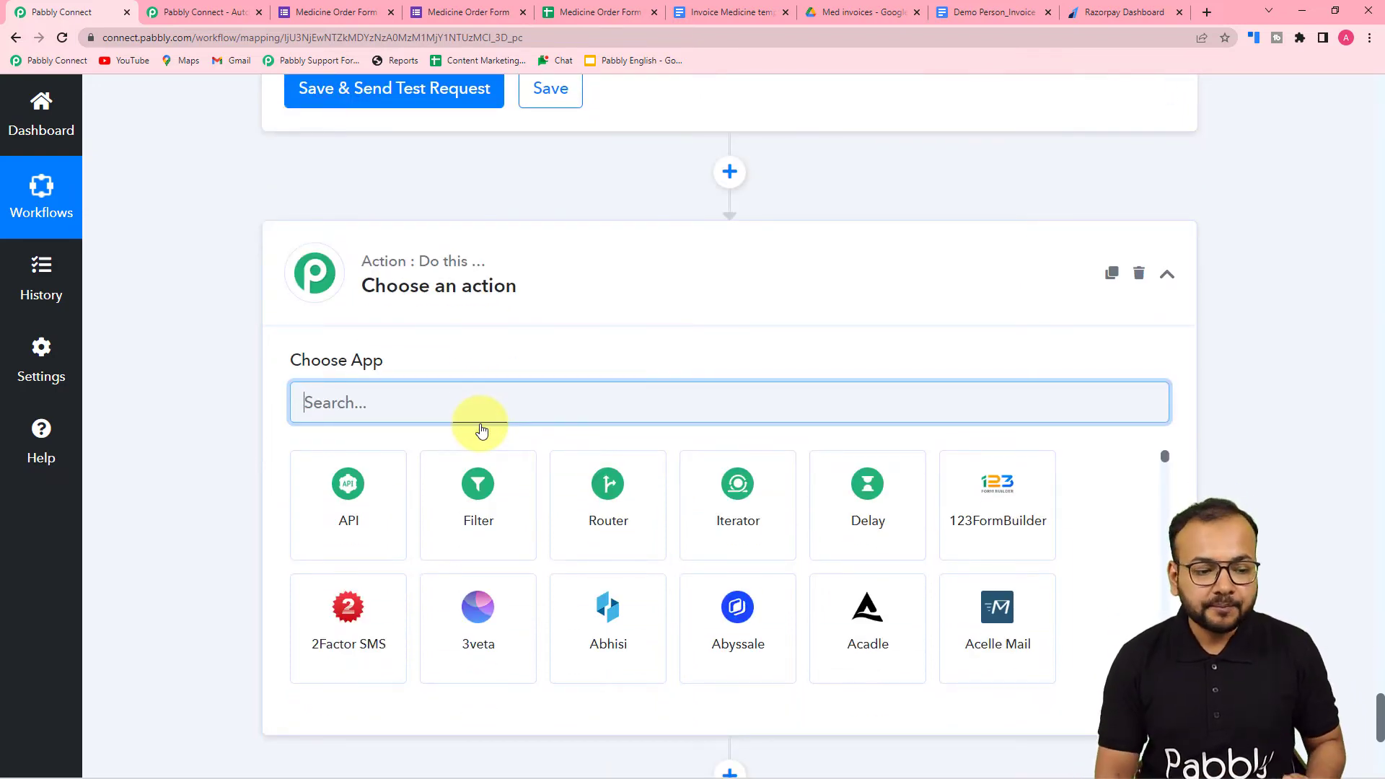
pyautogui.write('raz')
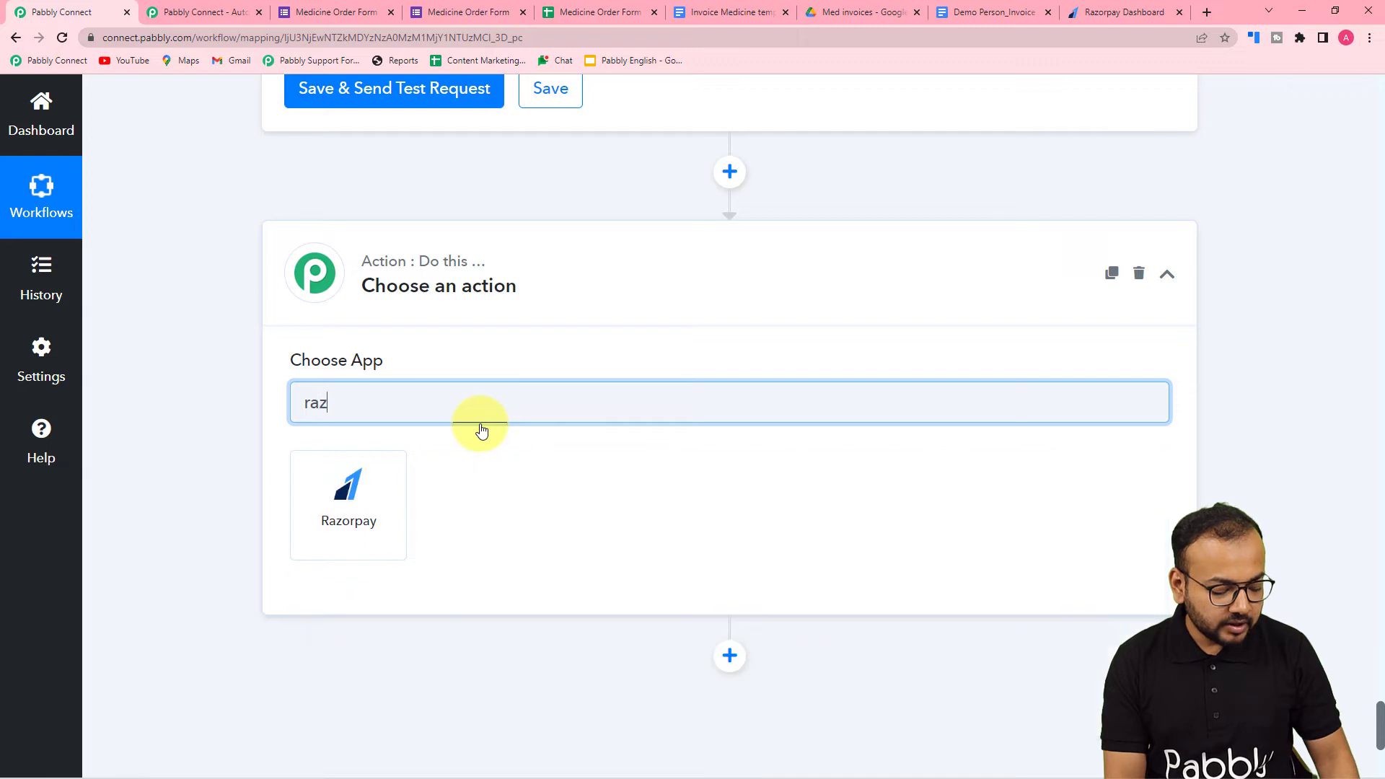
pyautogui.write('or')
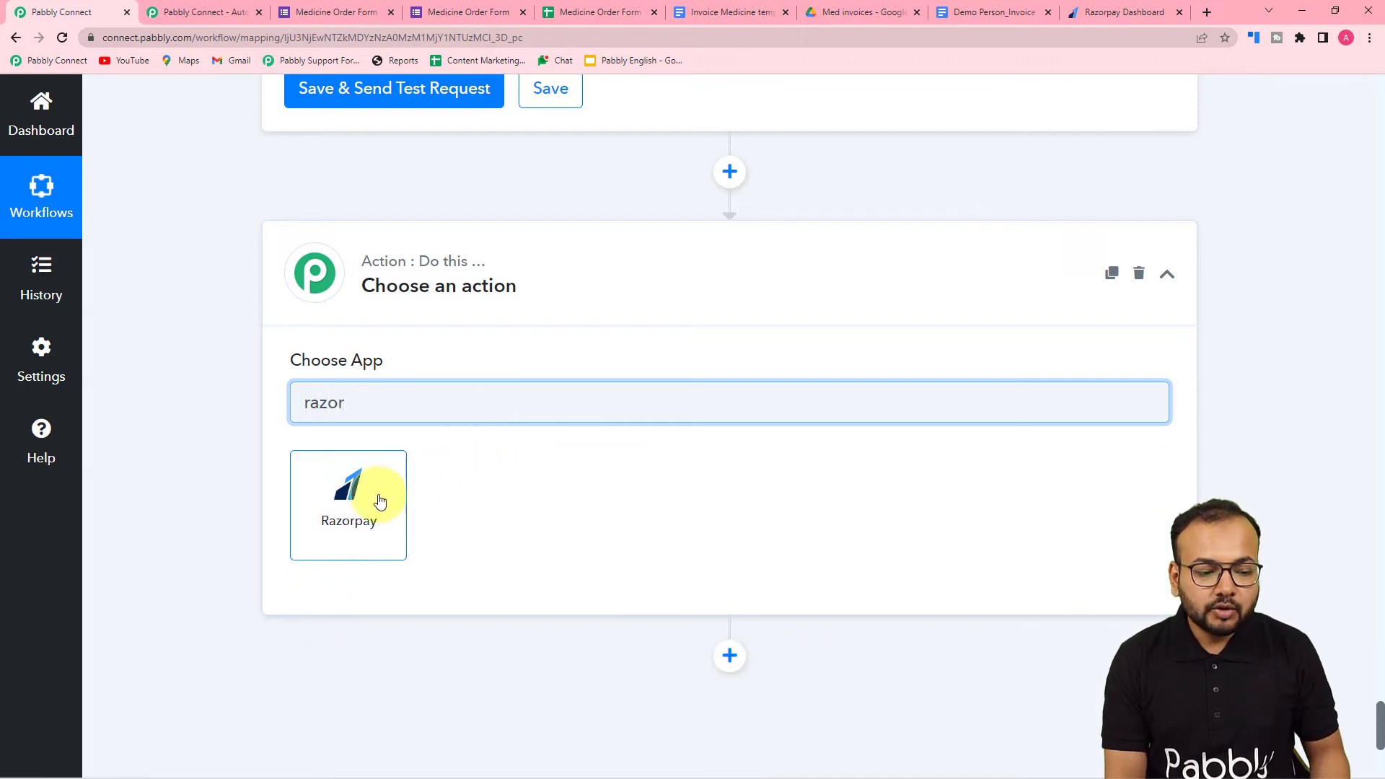
pyautogui.click(361, 503)
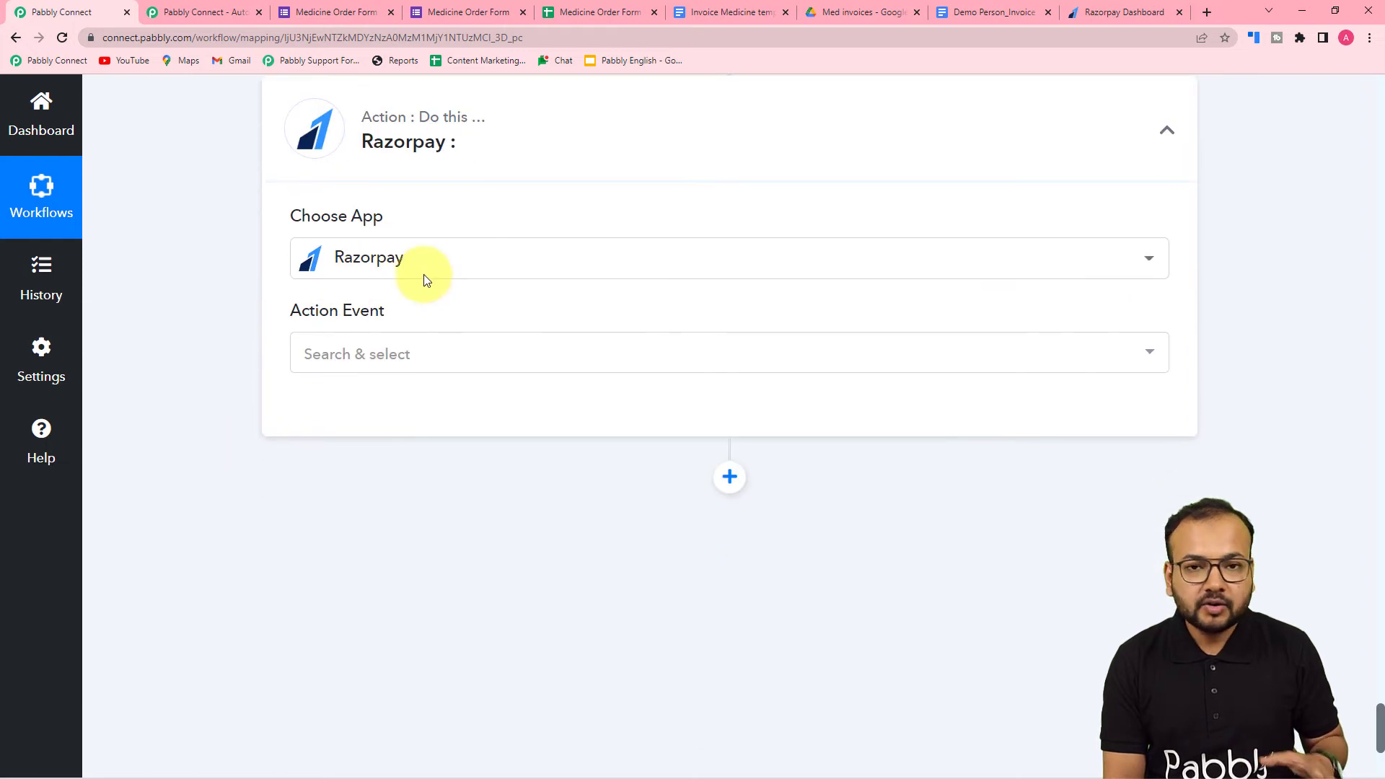
pyautogui.click(400, 363)
pyautogui.scroll(-1, 408, 545)
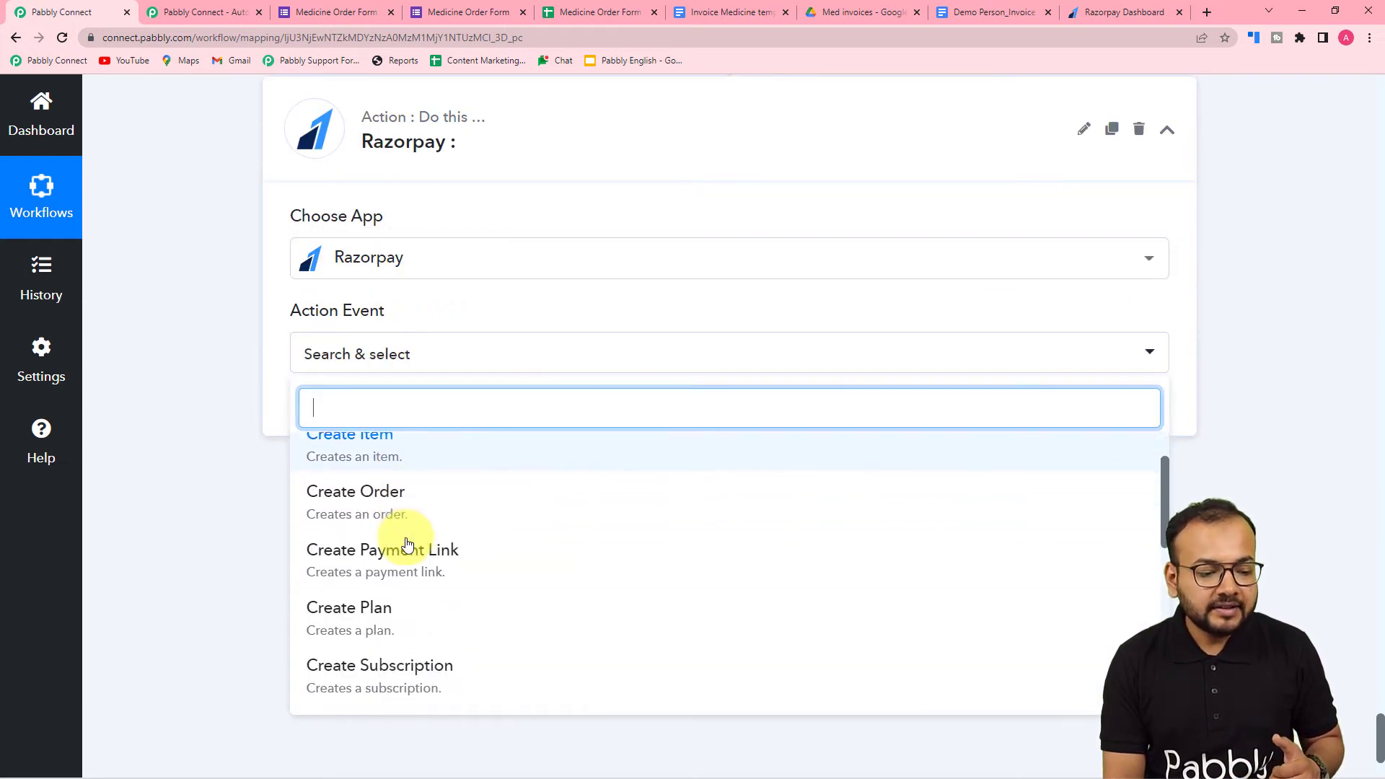
pyautogui.click(363, 562)
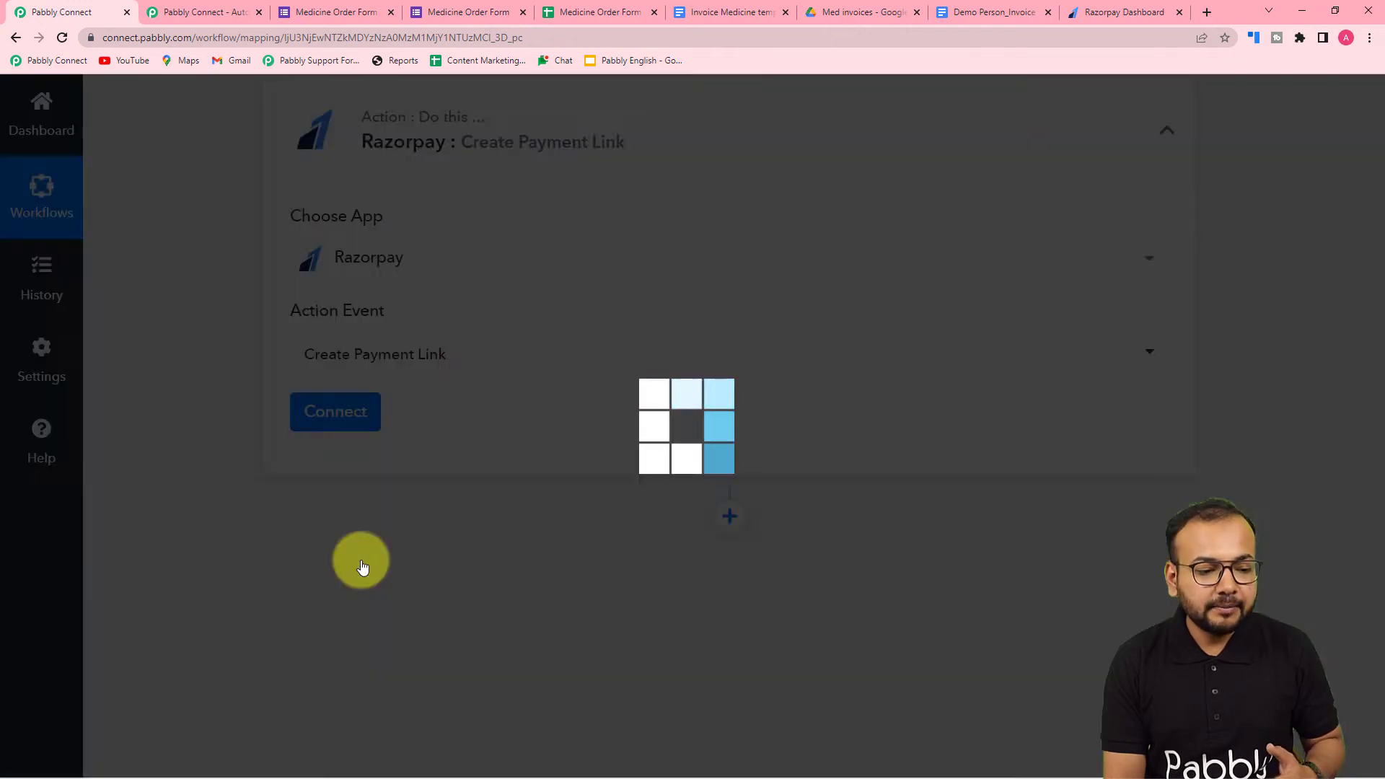
# - Start a new Razorpay connection for the payment link action and bring up its Key ID and Key Secret fields
pyautogui.click(326, 410)
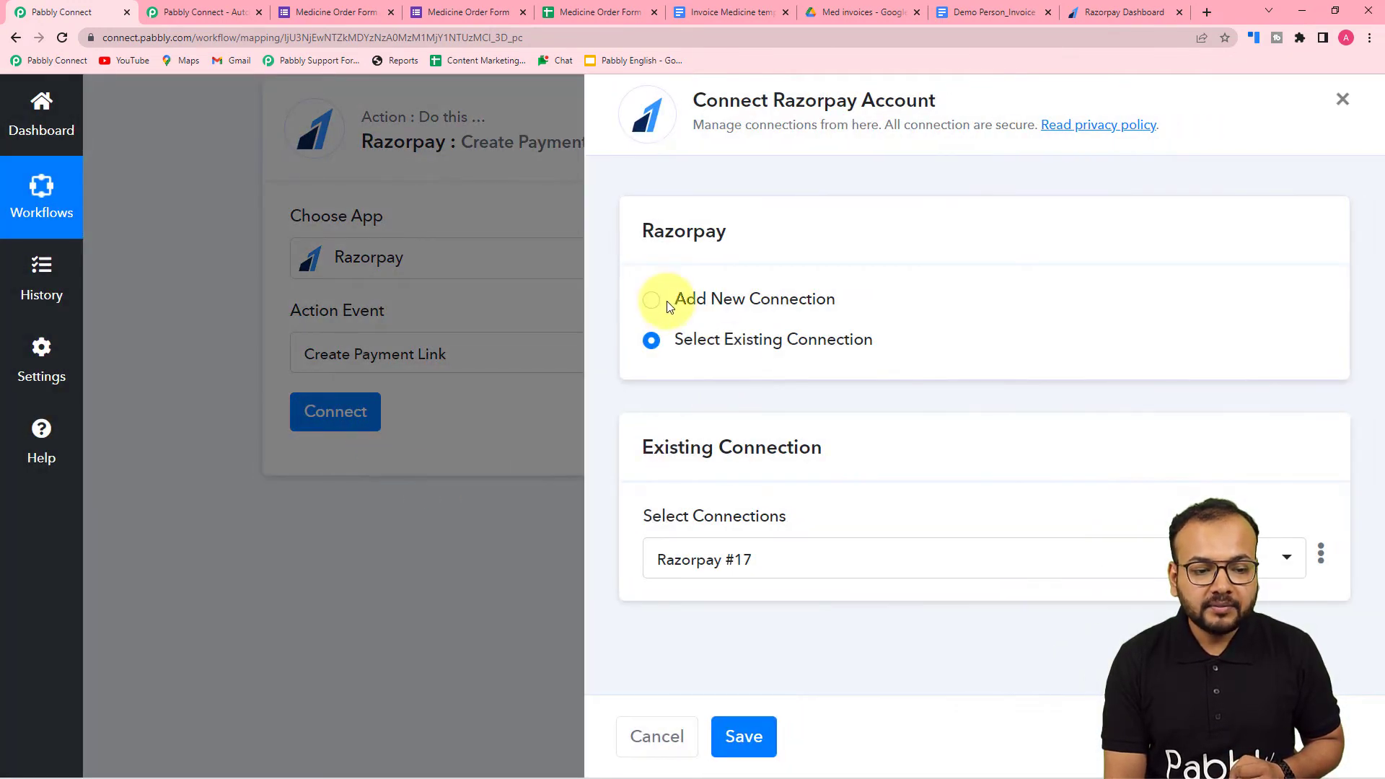
pyautogui.click(662, 304)
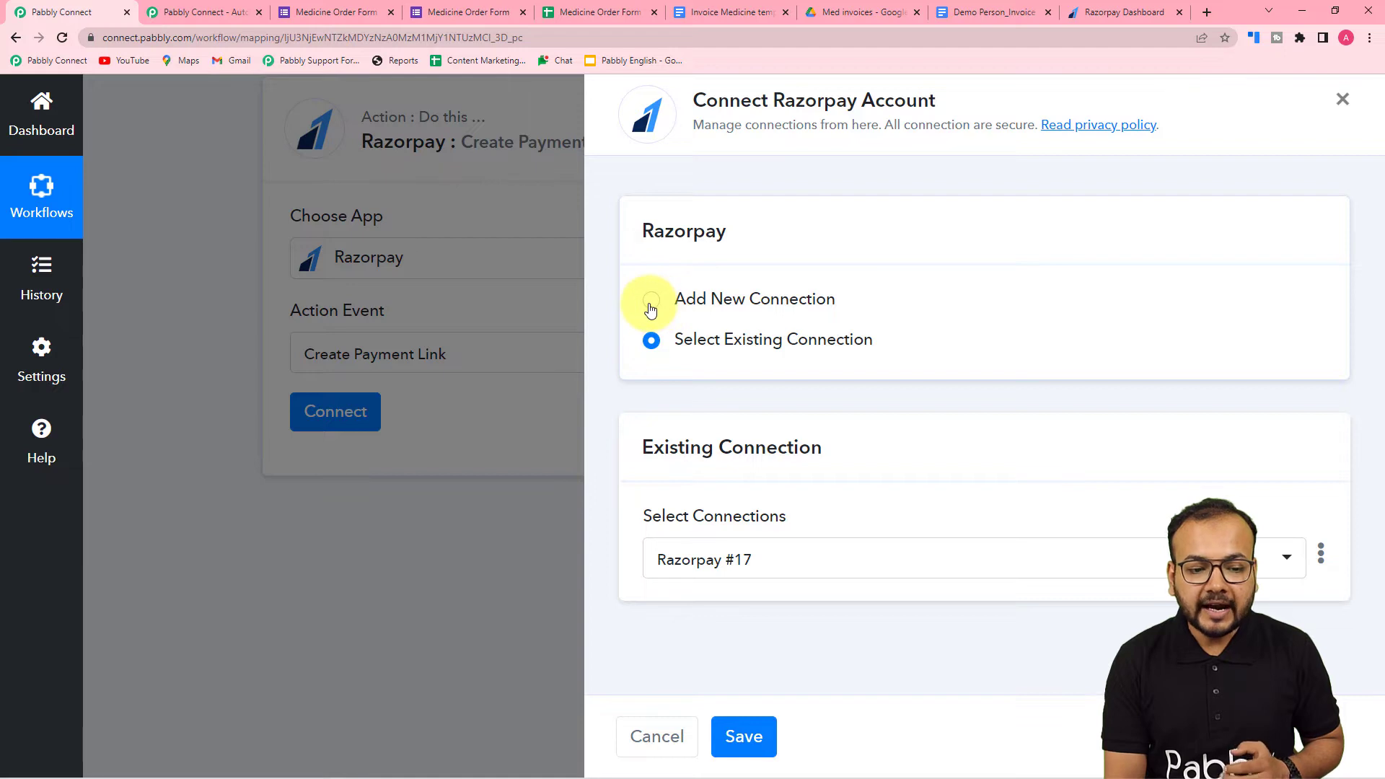
pyautogui.scroll(-3, 811, 488)
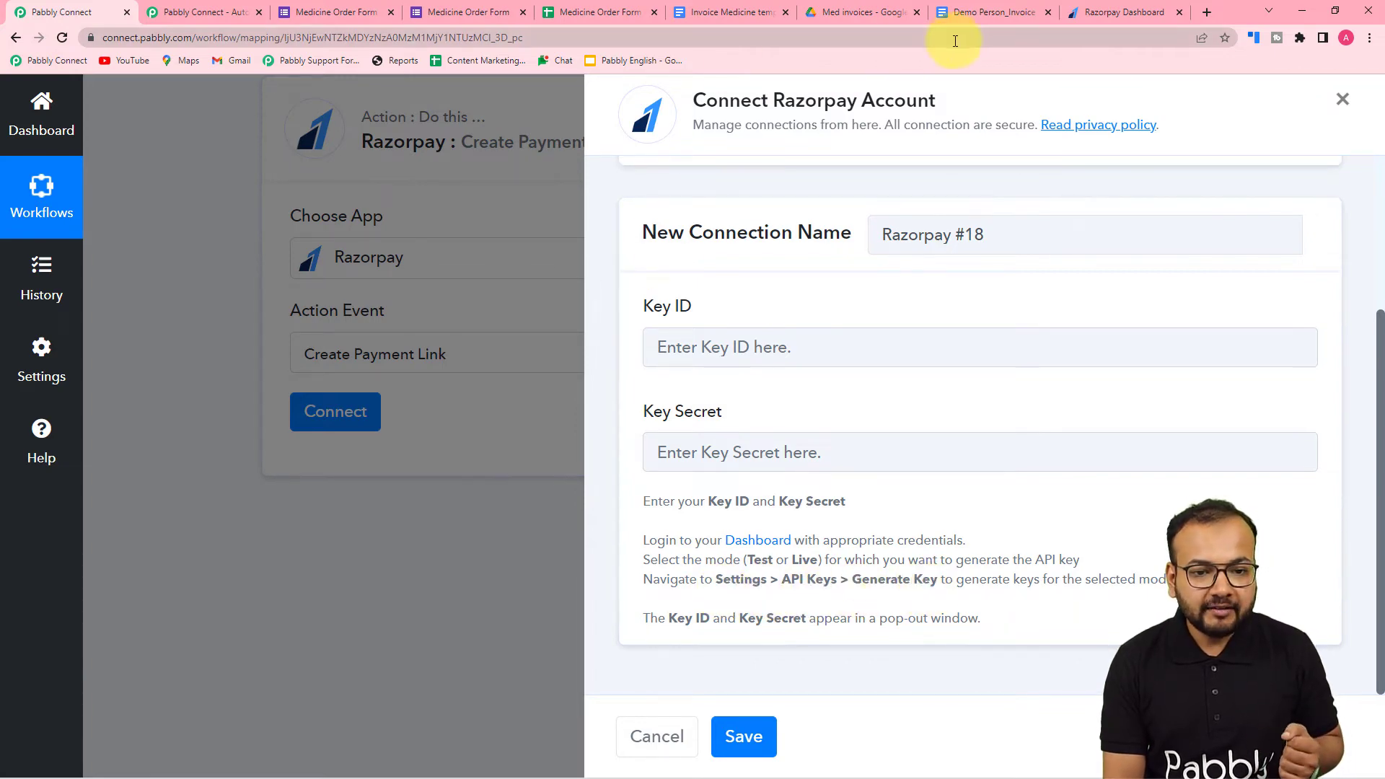
# - In the Razorpay dashboard's API key settings, regenerate the test key and deactivate the old key immediately
pyautogui.click(1104, 11)
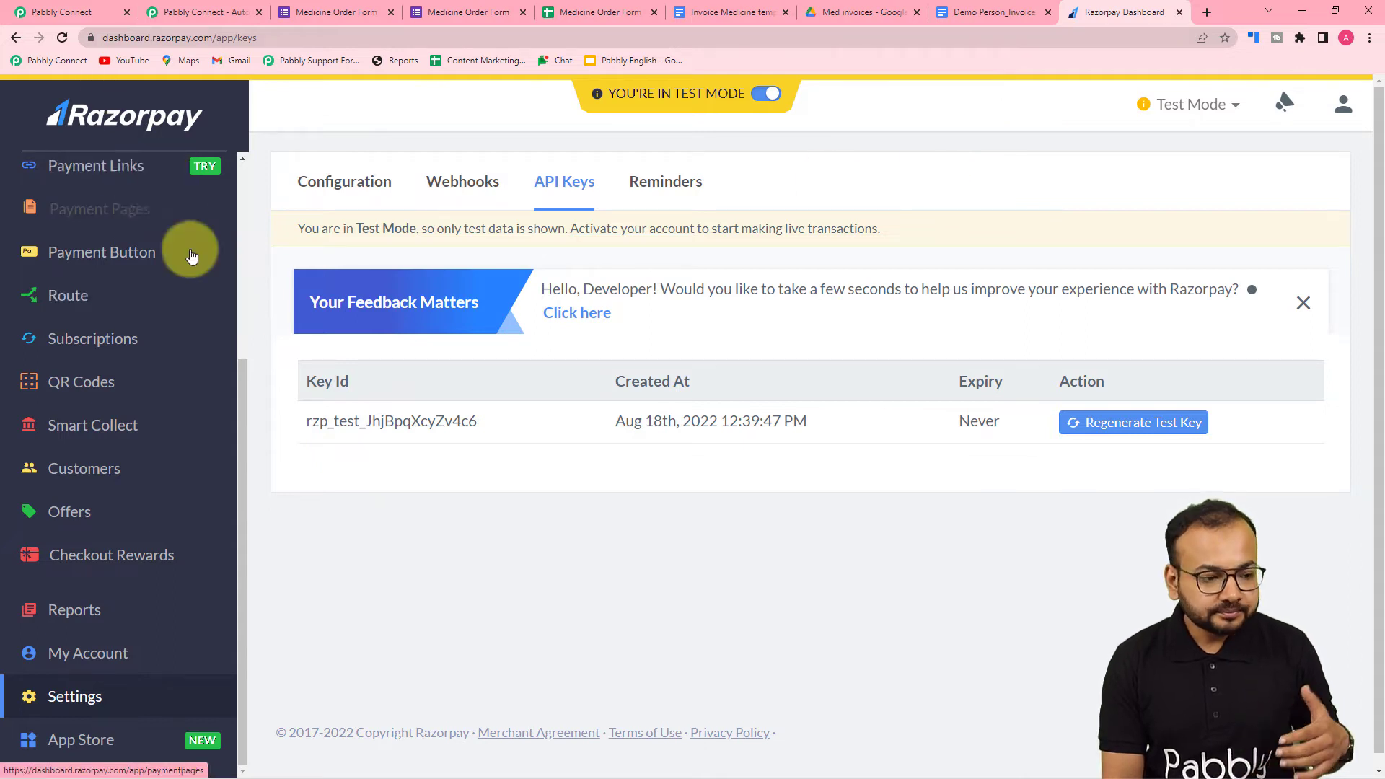
pyautogui.click(75, 698)
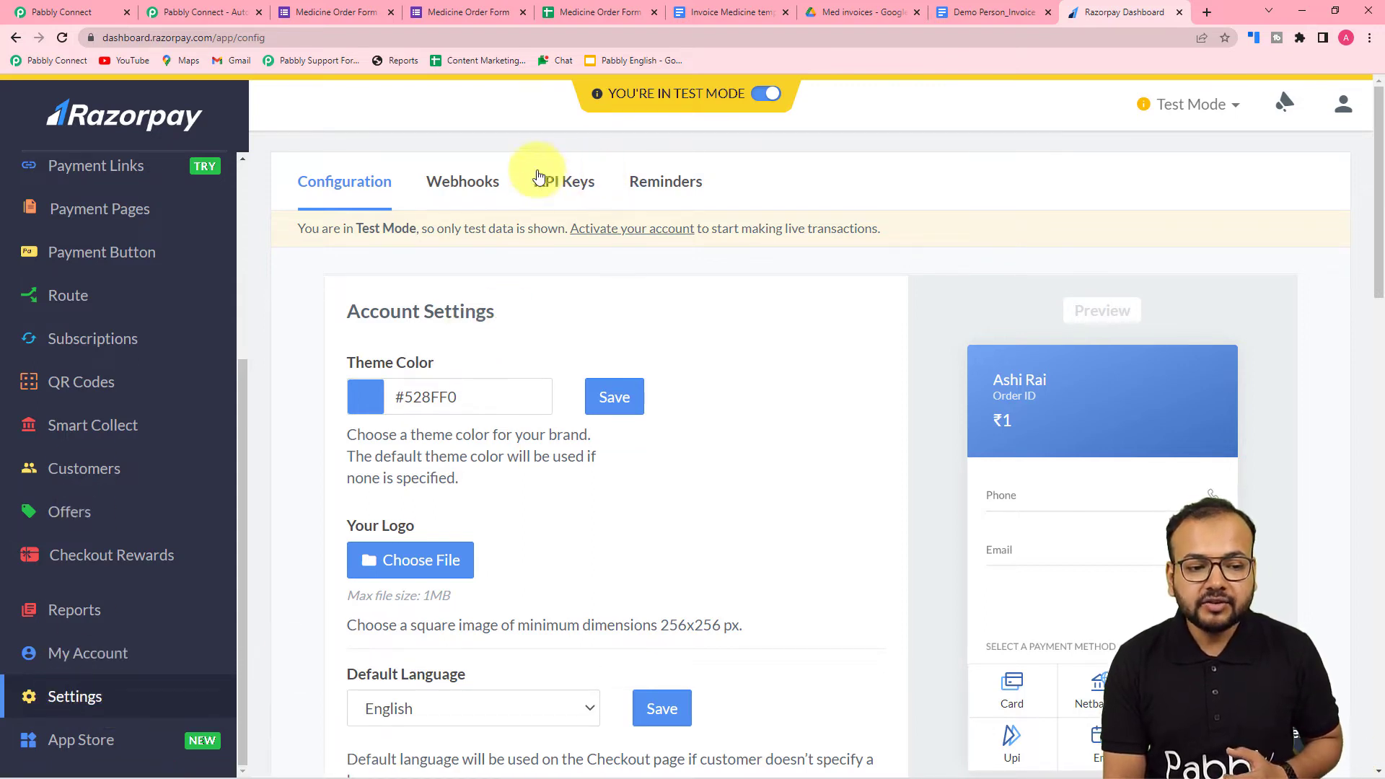
pyautogui.click(575, 185)
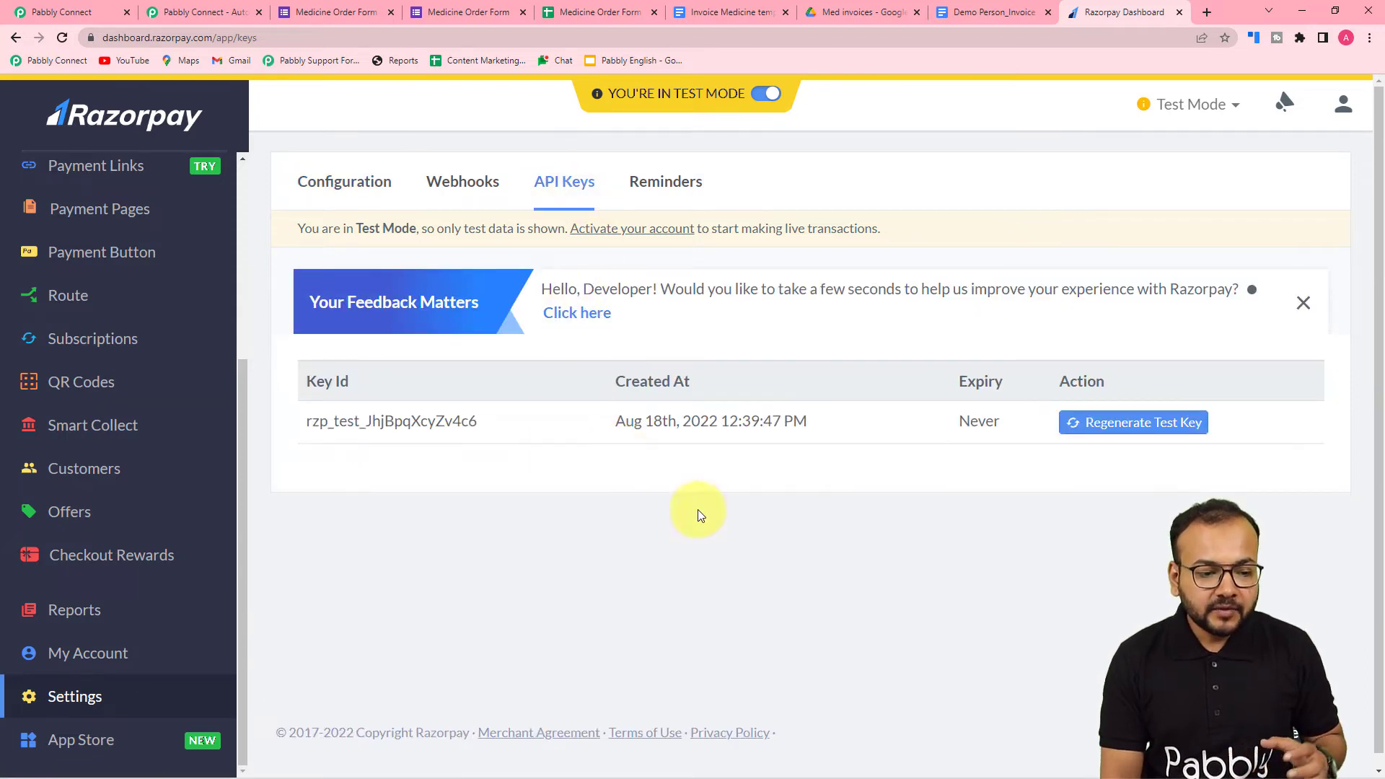
pyautogui.click(1132, 433)
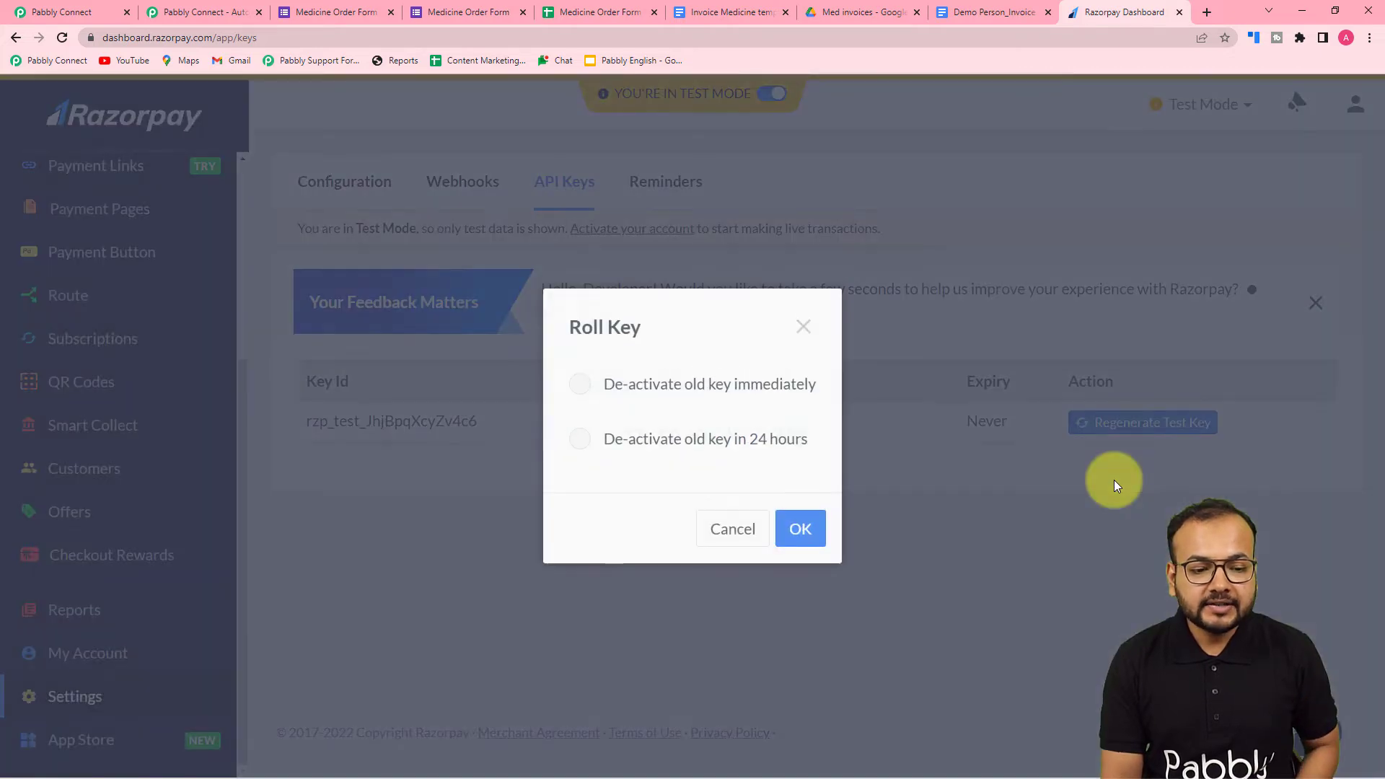
pyautogui.click(581, 384)
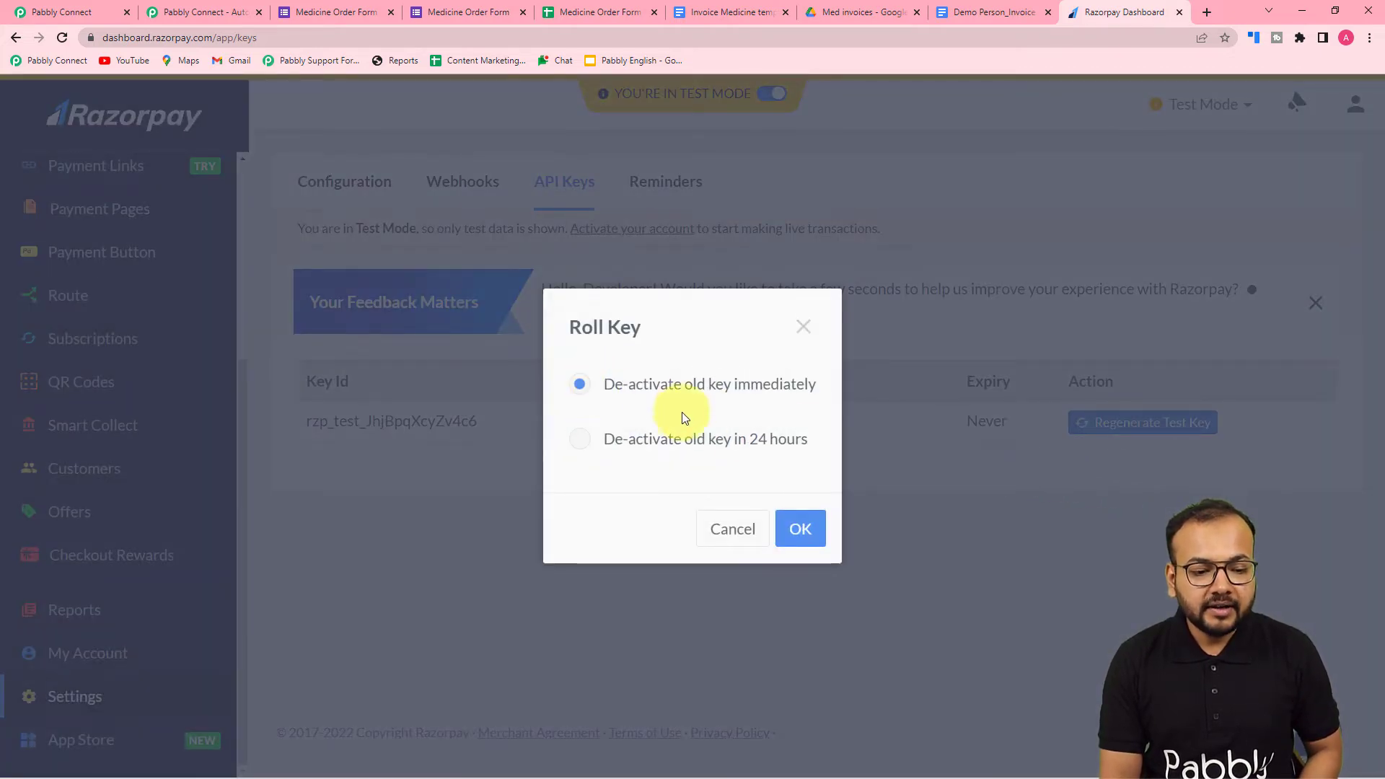
pyautogui.click(790, 542)
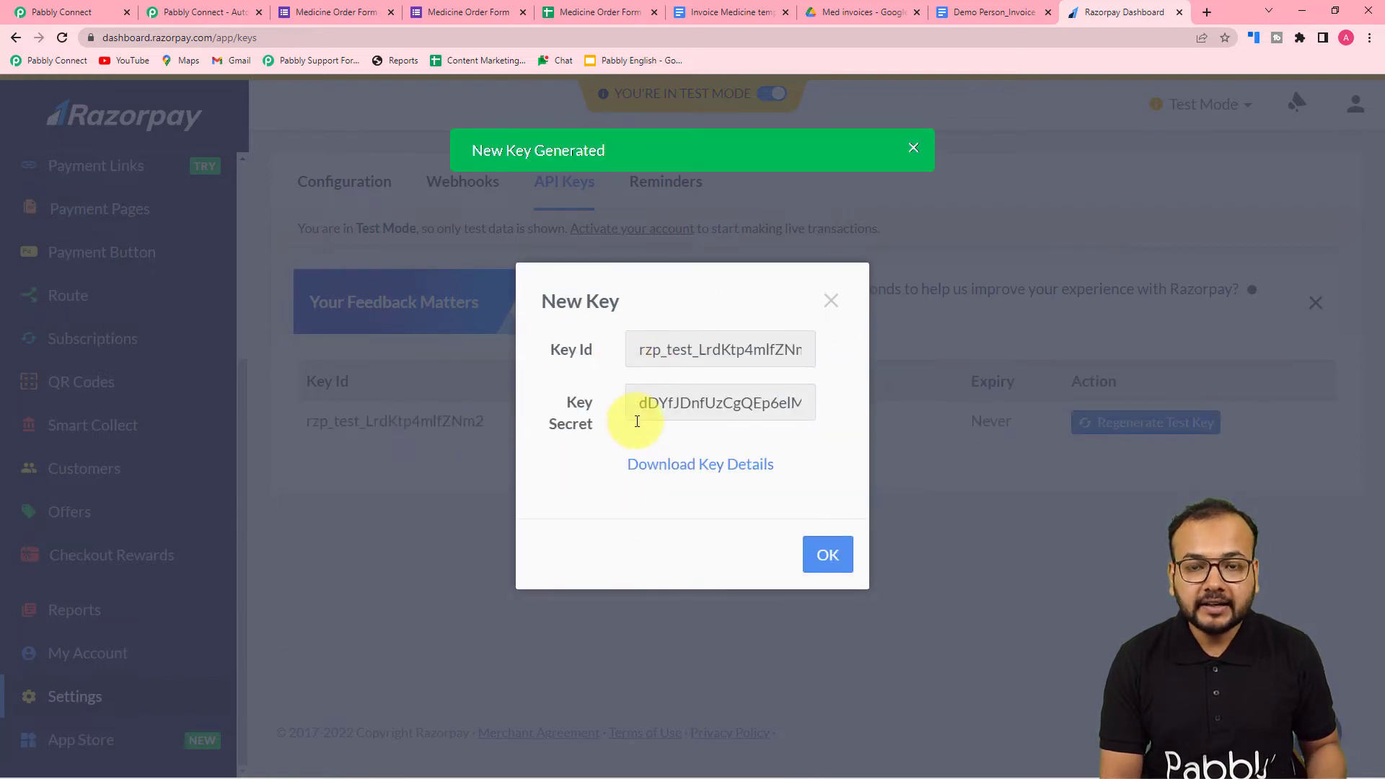
# - Copy the new Razorpay Key Id and paste it into the Key ID field of the Pabbly Connect connection
pyautogui.click(644, 355)
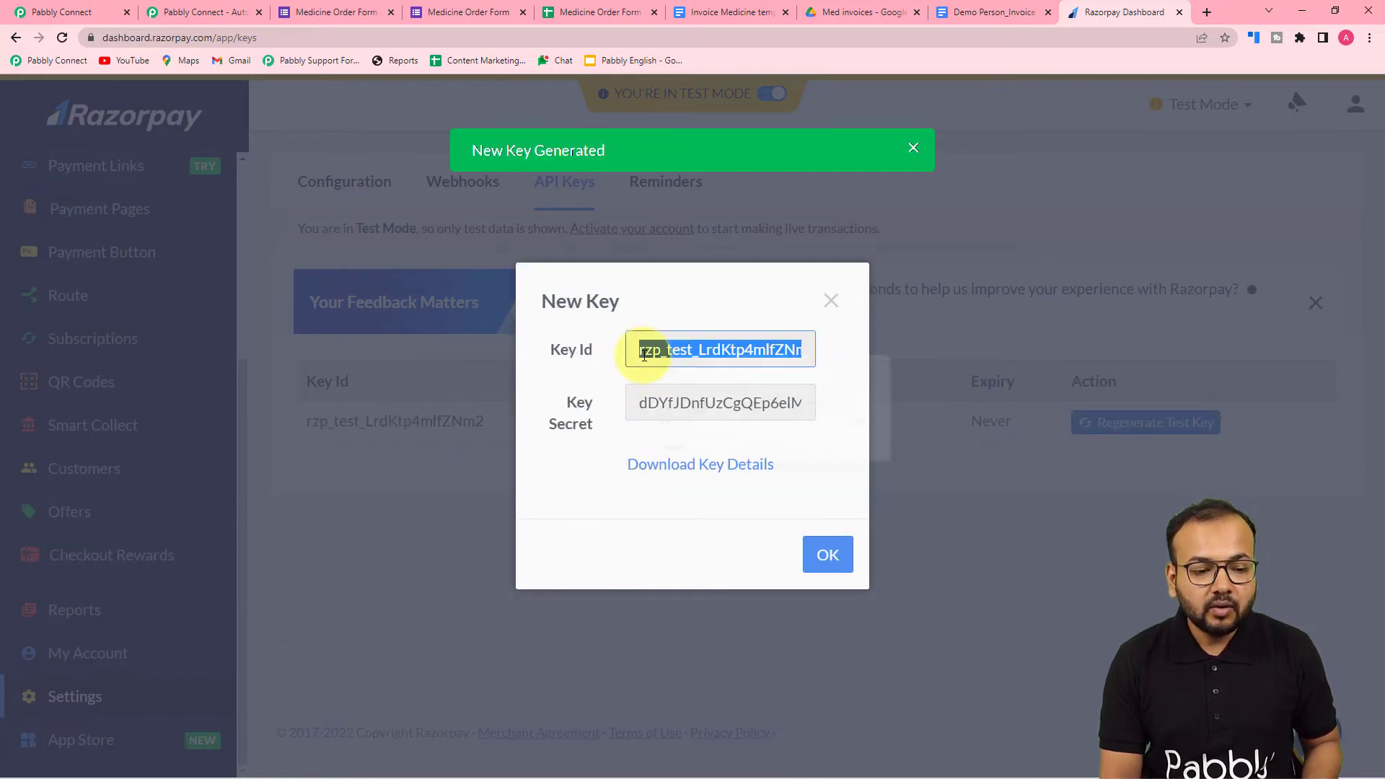
pyautogui.rightClick(641, 357)
pyautogui.click(664, 368)
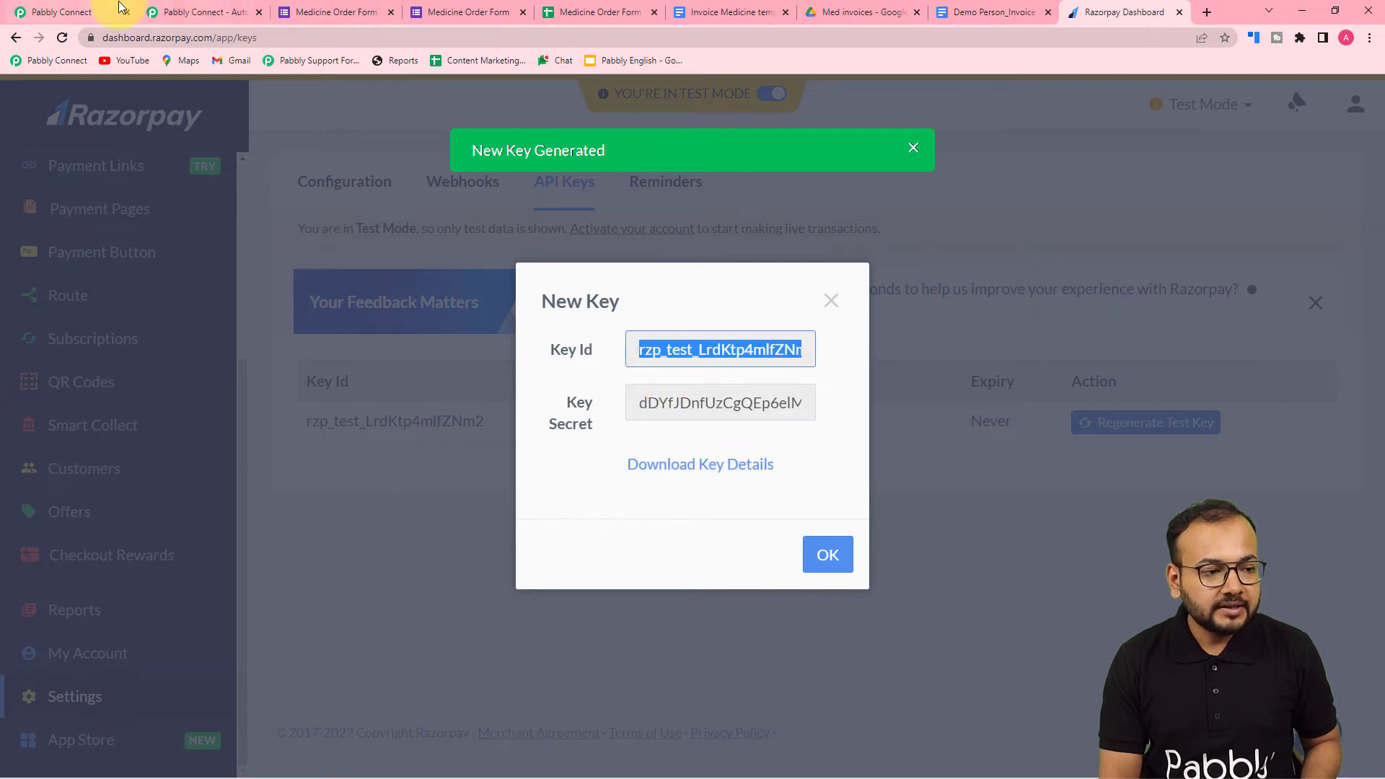
pyautogui.click(94, 12)
pyautogui.rightClick(788, 353)
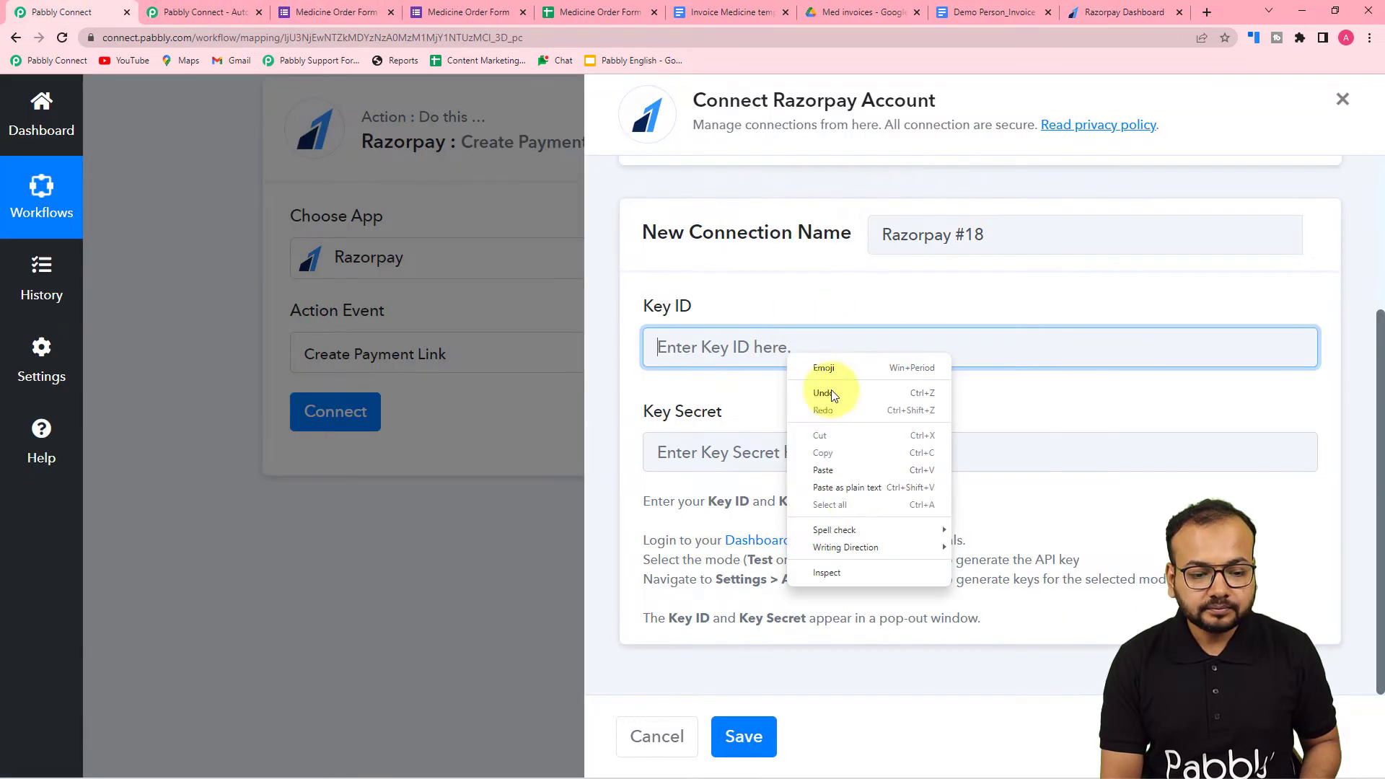
pyautogui.click(848, 491)
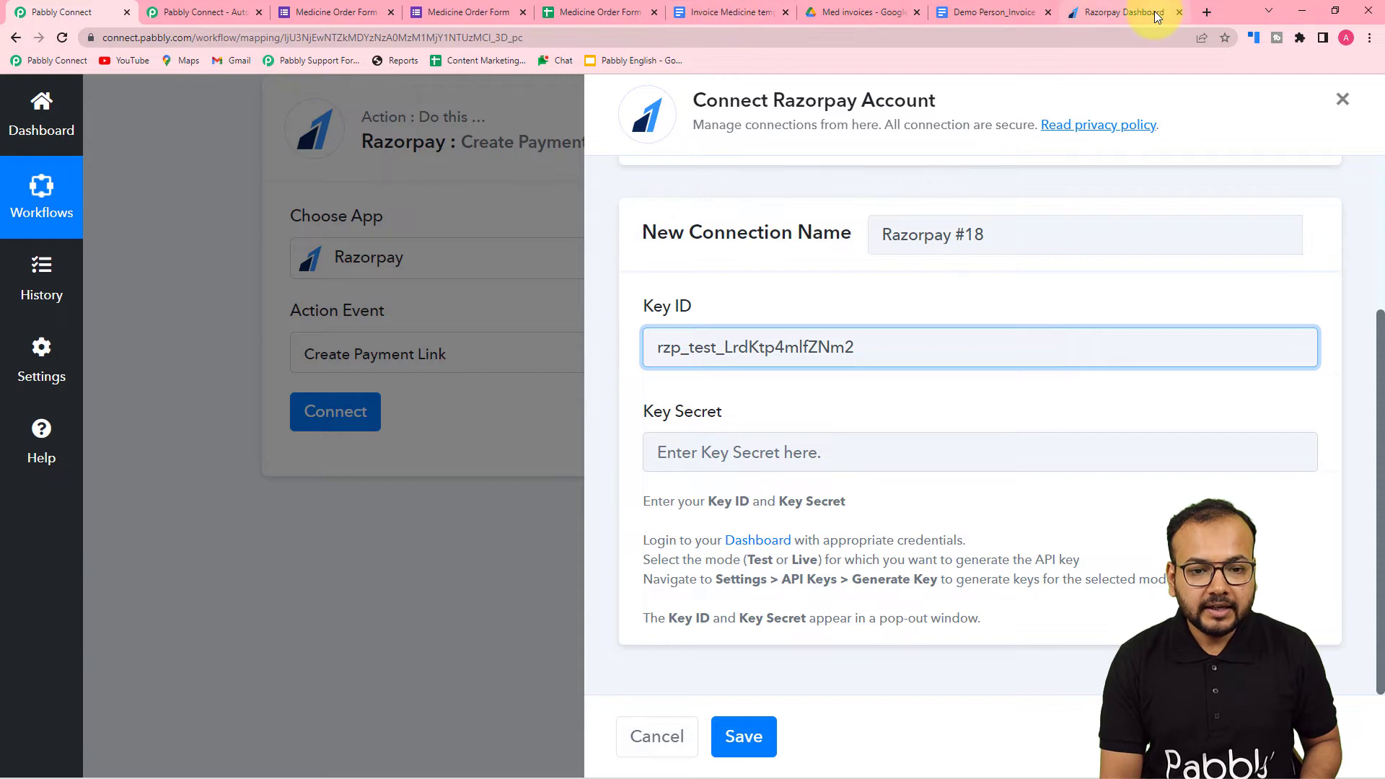
# - Copy the new Key Secret from Razorpay and paste it into the connection's Key Secret field in Pabbly Connect
pyautogui.click(1129, 13)
pyautogui.click(767, 411)
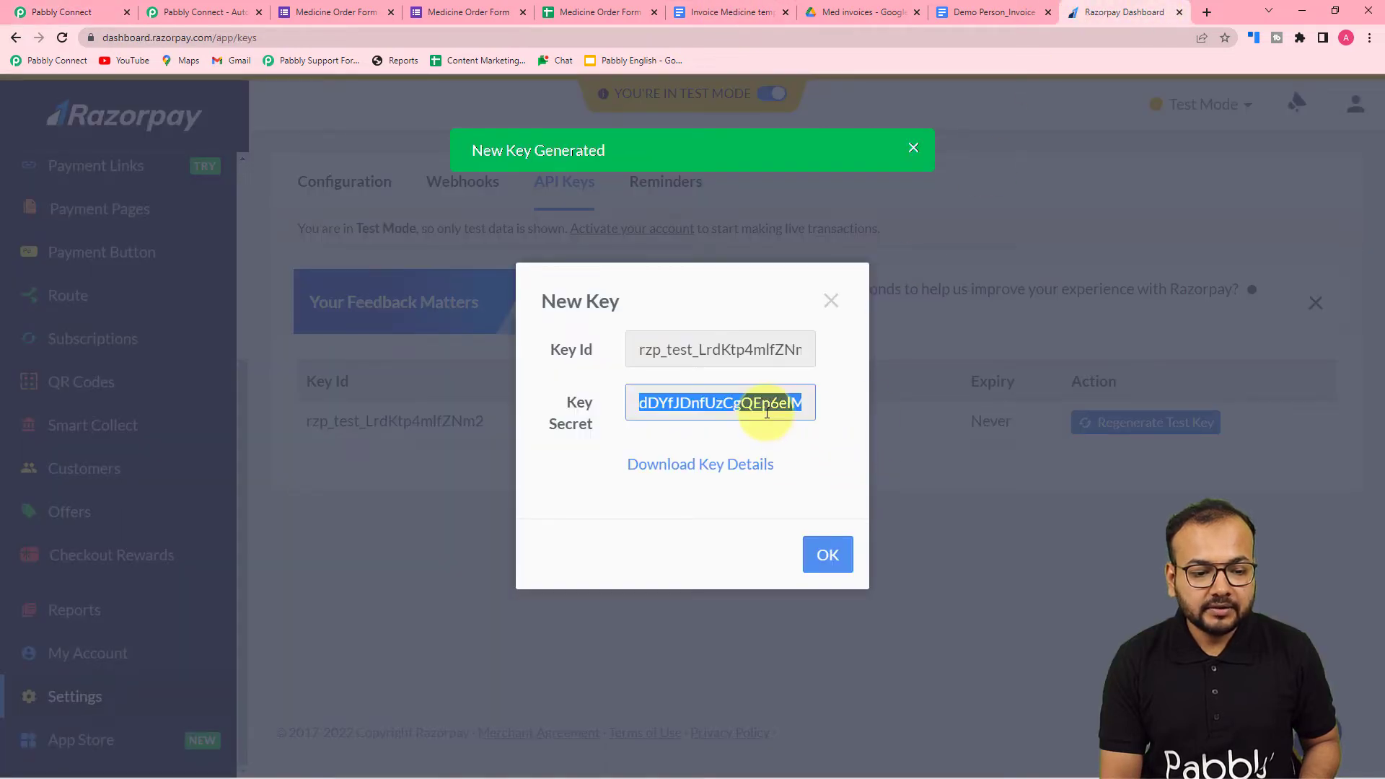
pyautogui.rightClick(767, 402)
pyautogui.click(777, 415)
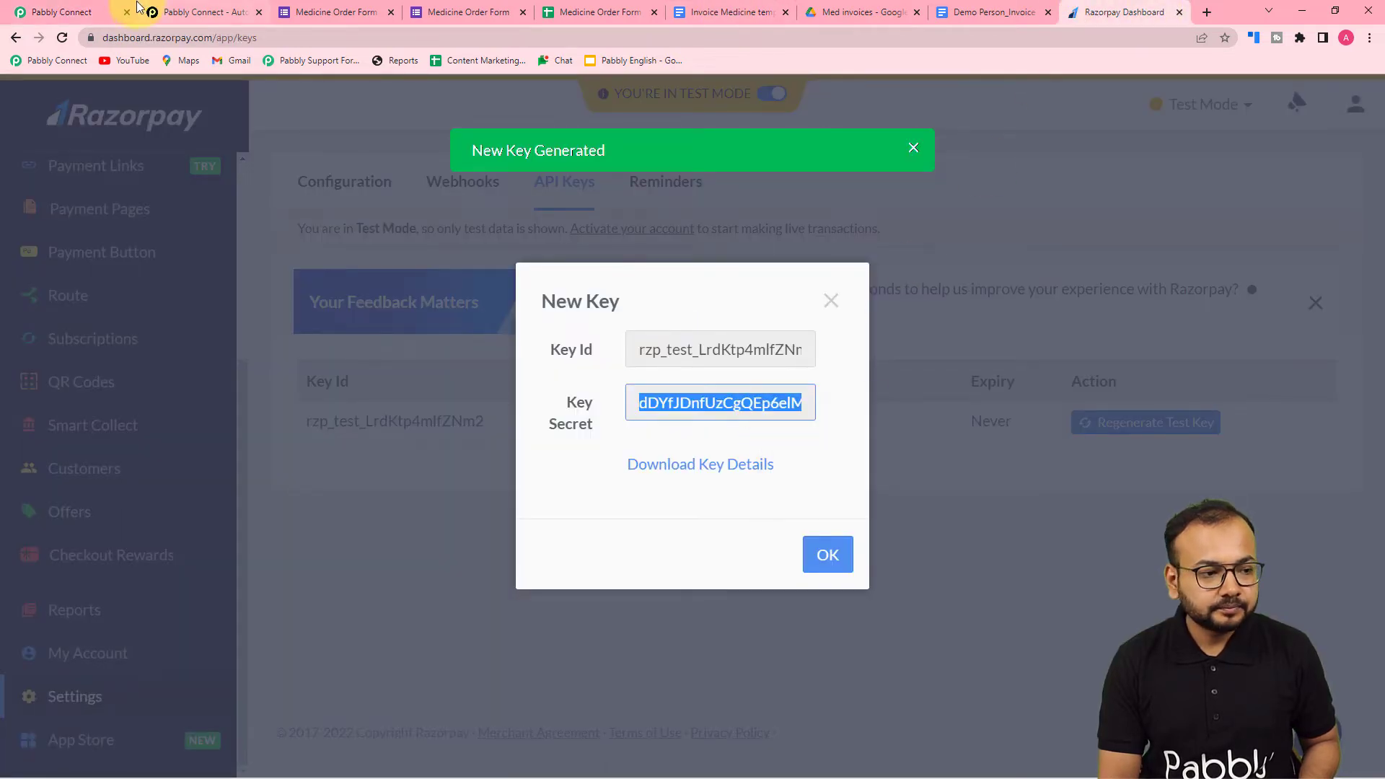
pyautogui.click(123, 14)
pyautogui.click(663, 452)
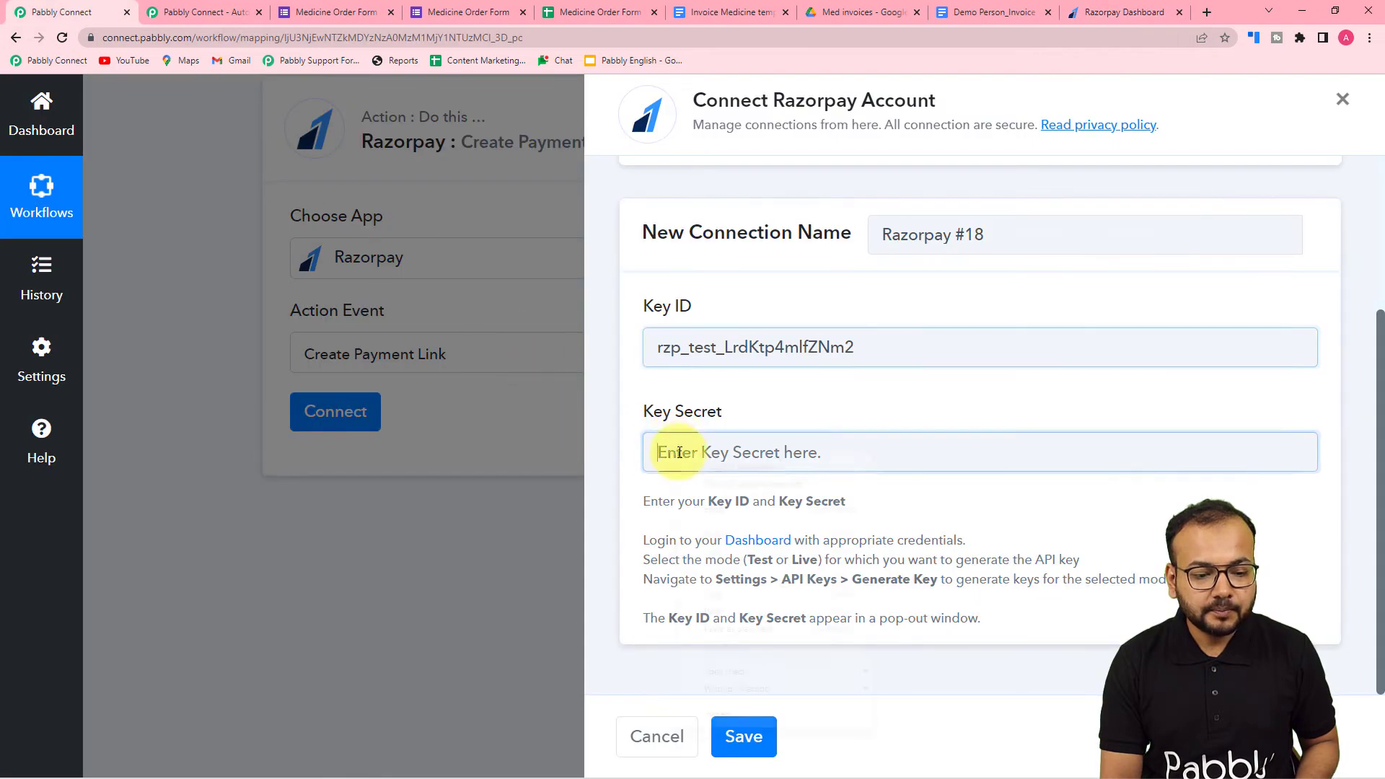
pyautogui.rightClick(679, 453)
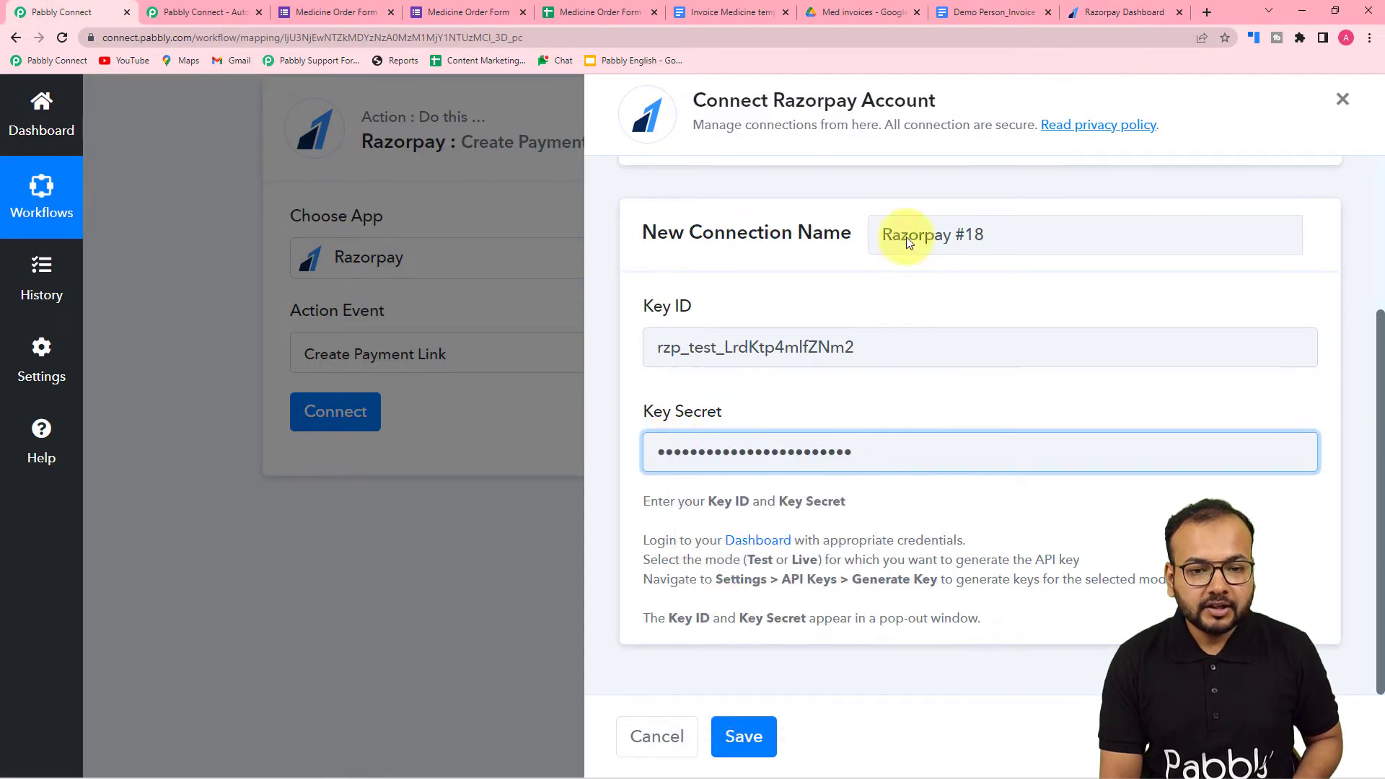
# - Confirm in Razorpay that the new key details are saved, then save the Razorpay connection in Pabbly Connect
pyautogui.click(1082, 18)
pyautogui.click(822, 554)
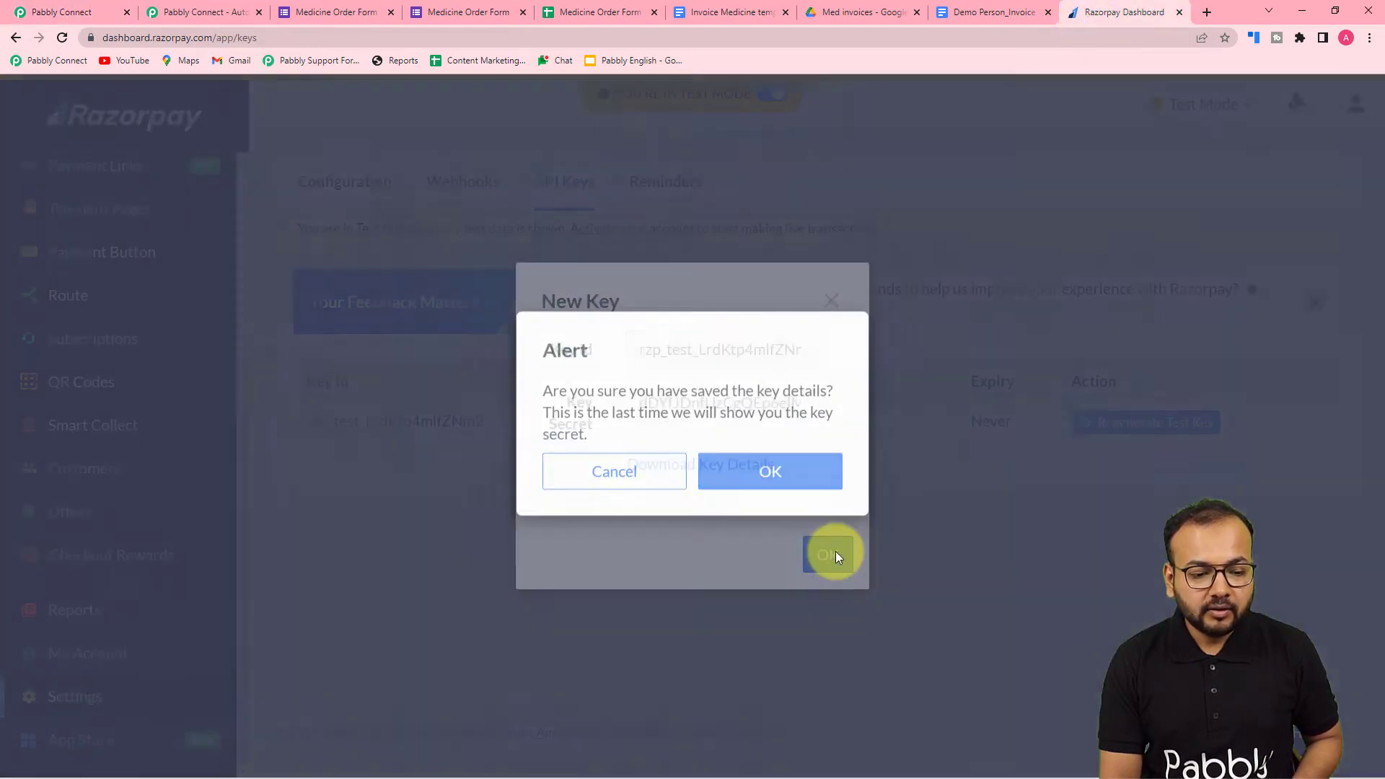
pyautogui.click(733, 479)
pyautogui.click(39, 7)
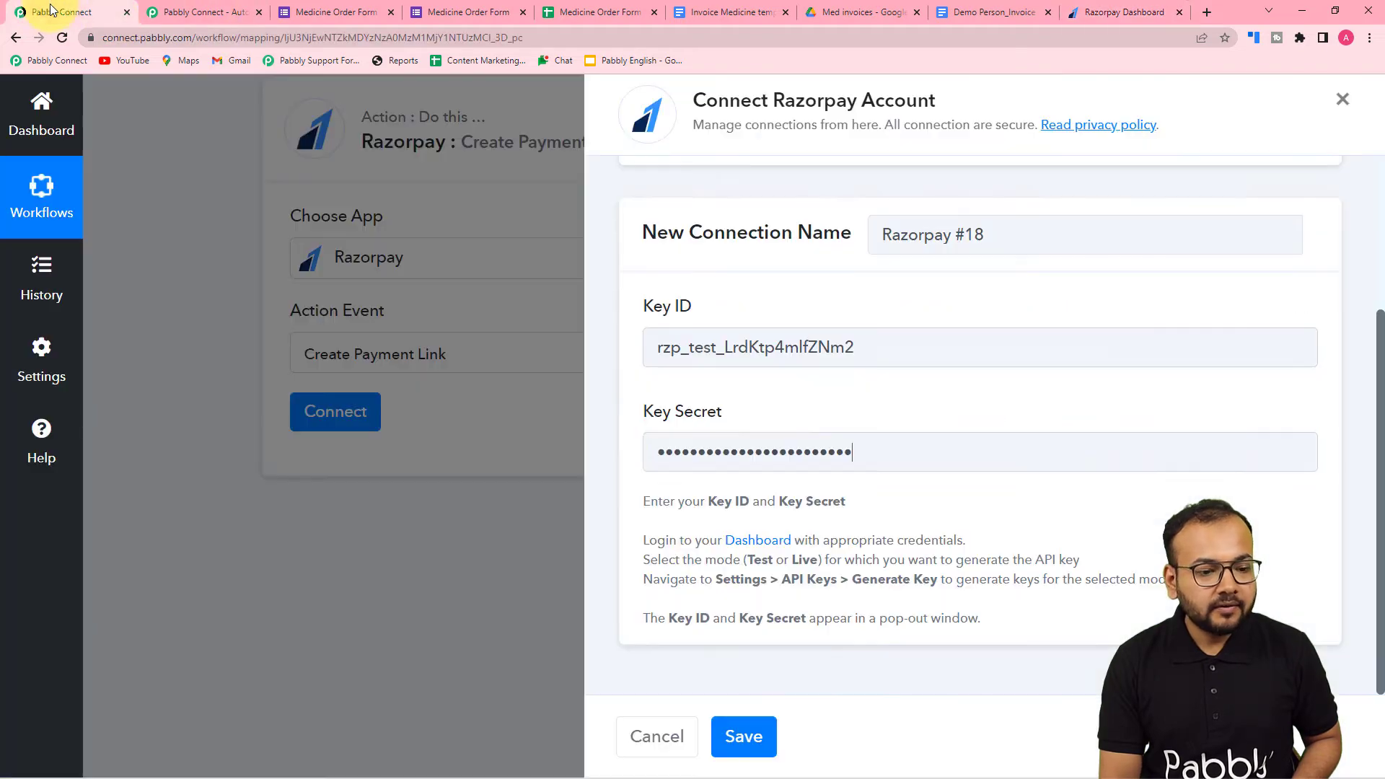
pyautogui.click(743, 735)
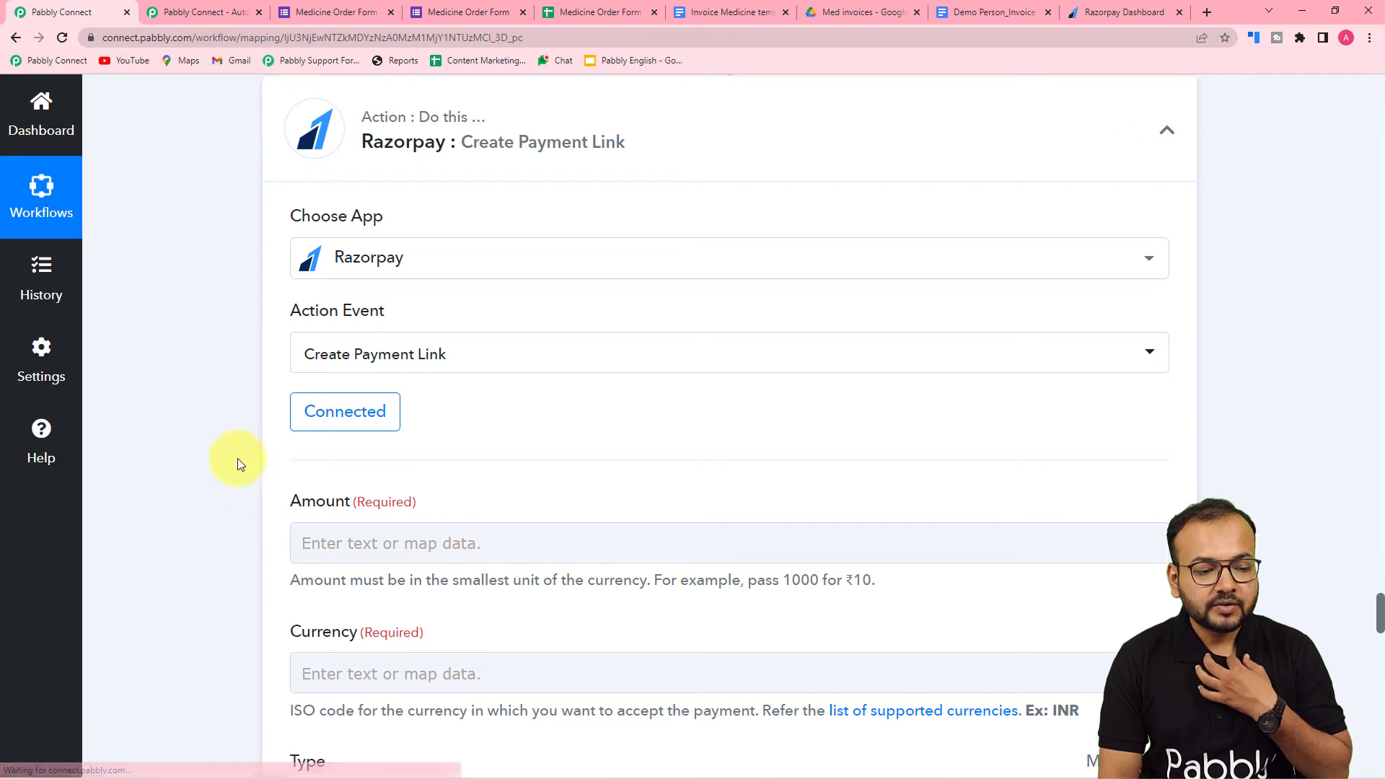
# - Map the payment link's Amount to the Result of the Number Formatter math operation in step 3
pyautogui.scroll(-3, 237, 457)
pyautogui.scroll(-1, 240, 463)
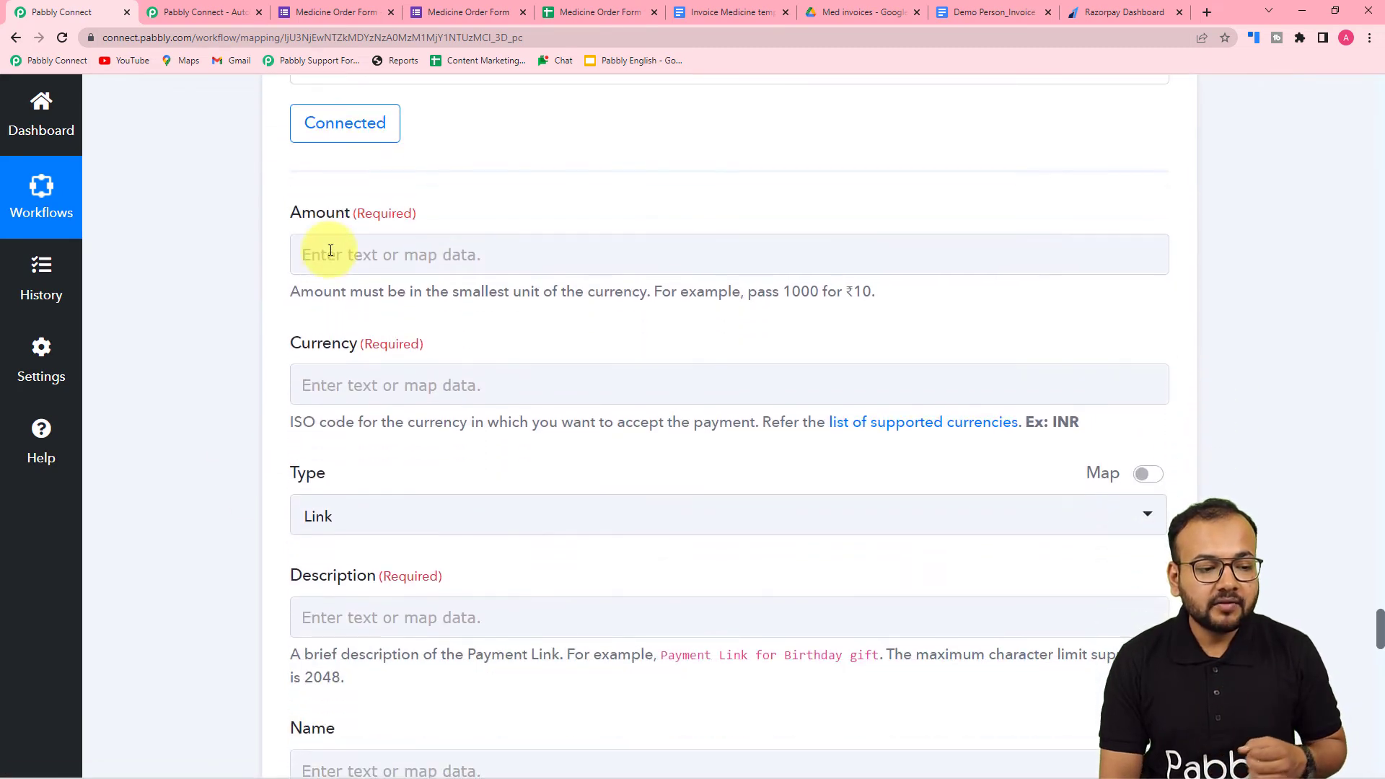
pyautogui.click(331, 253)
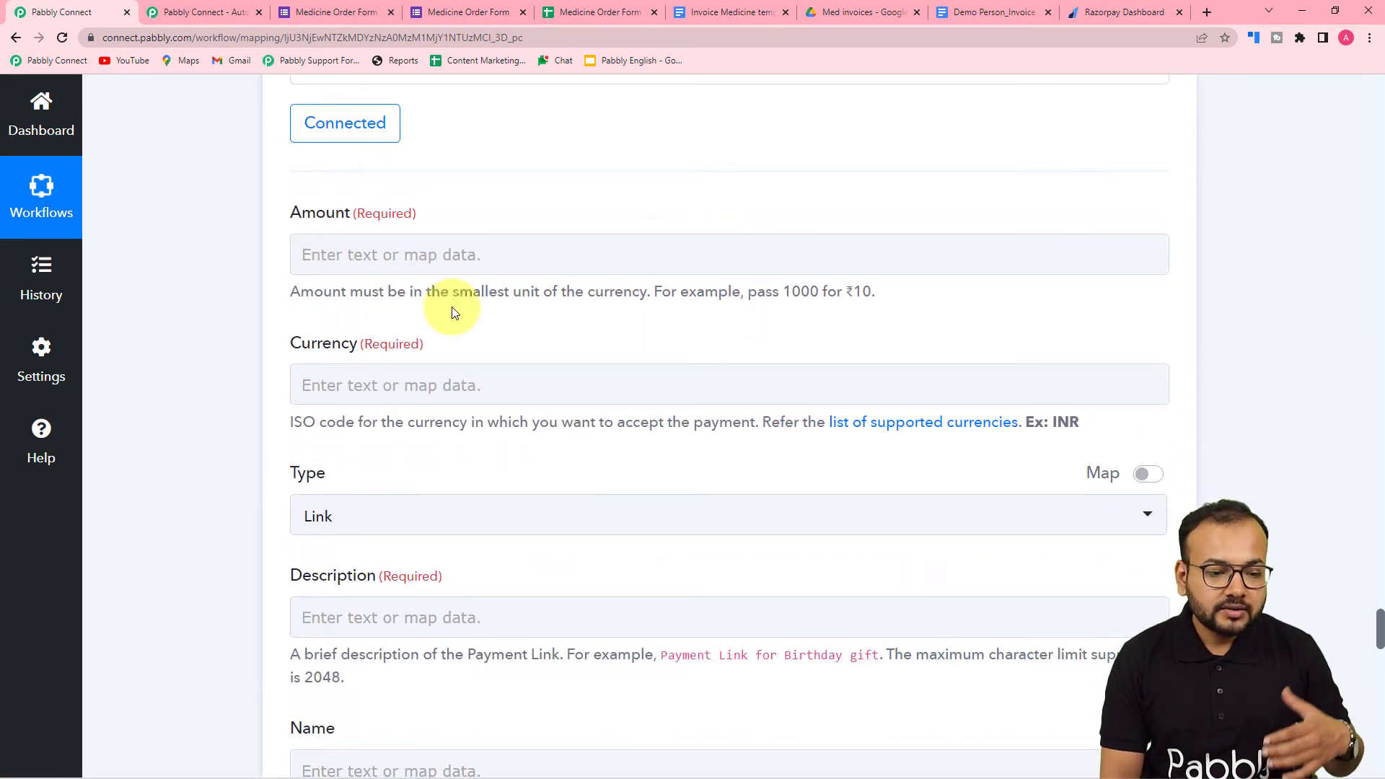
pyautogui.scroll(-1, 451, 305)
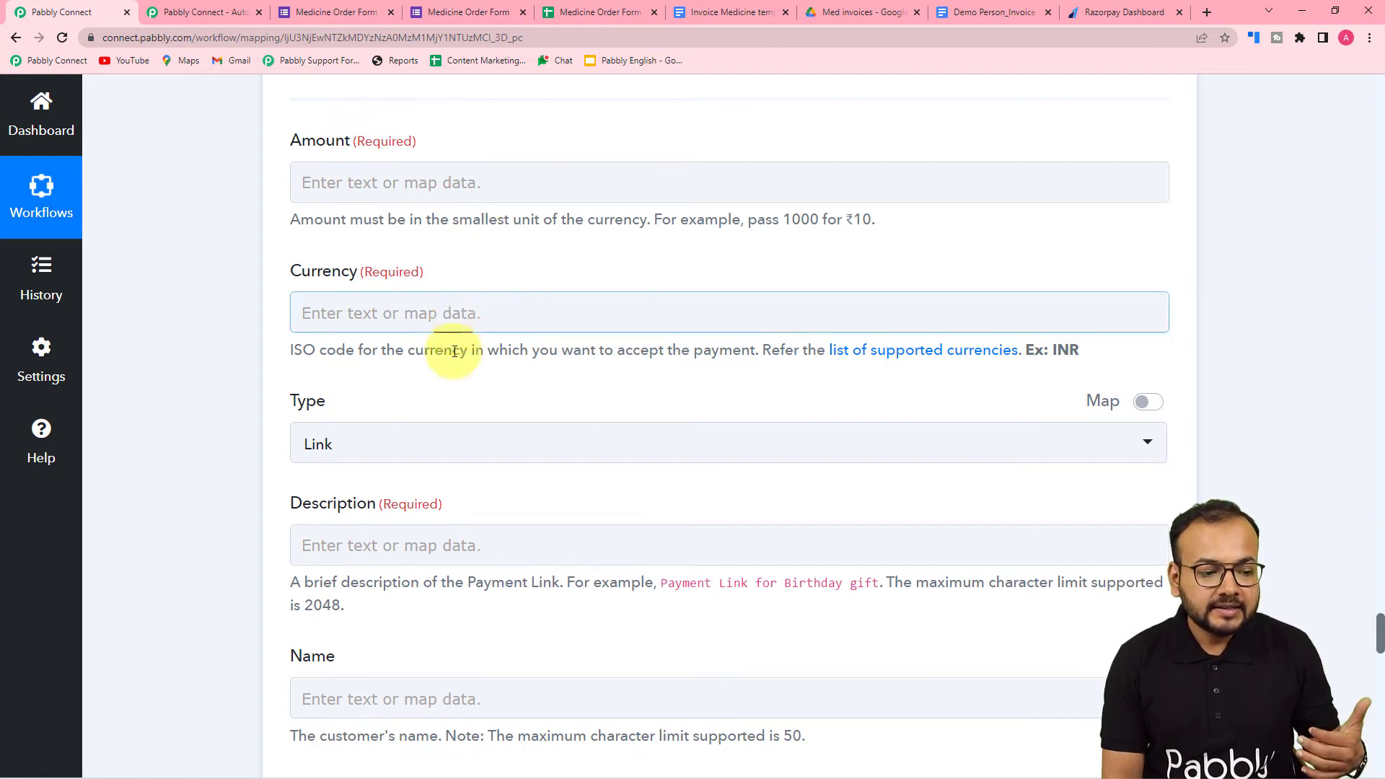
pyautogui.scroll(-2, 431, 442)
pyautogui.scroll(3, 432, 440)
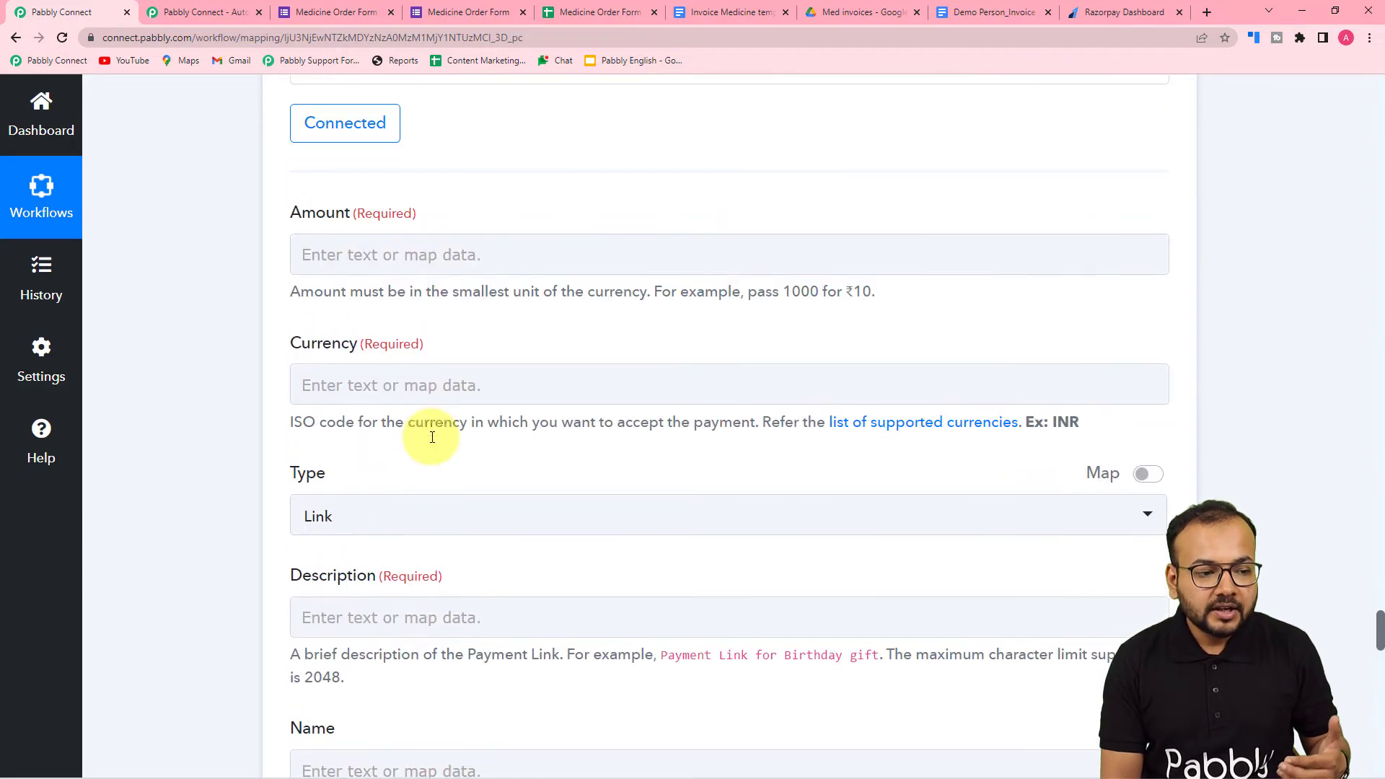
pyautogui.click(401, 254)
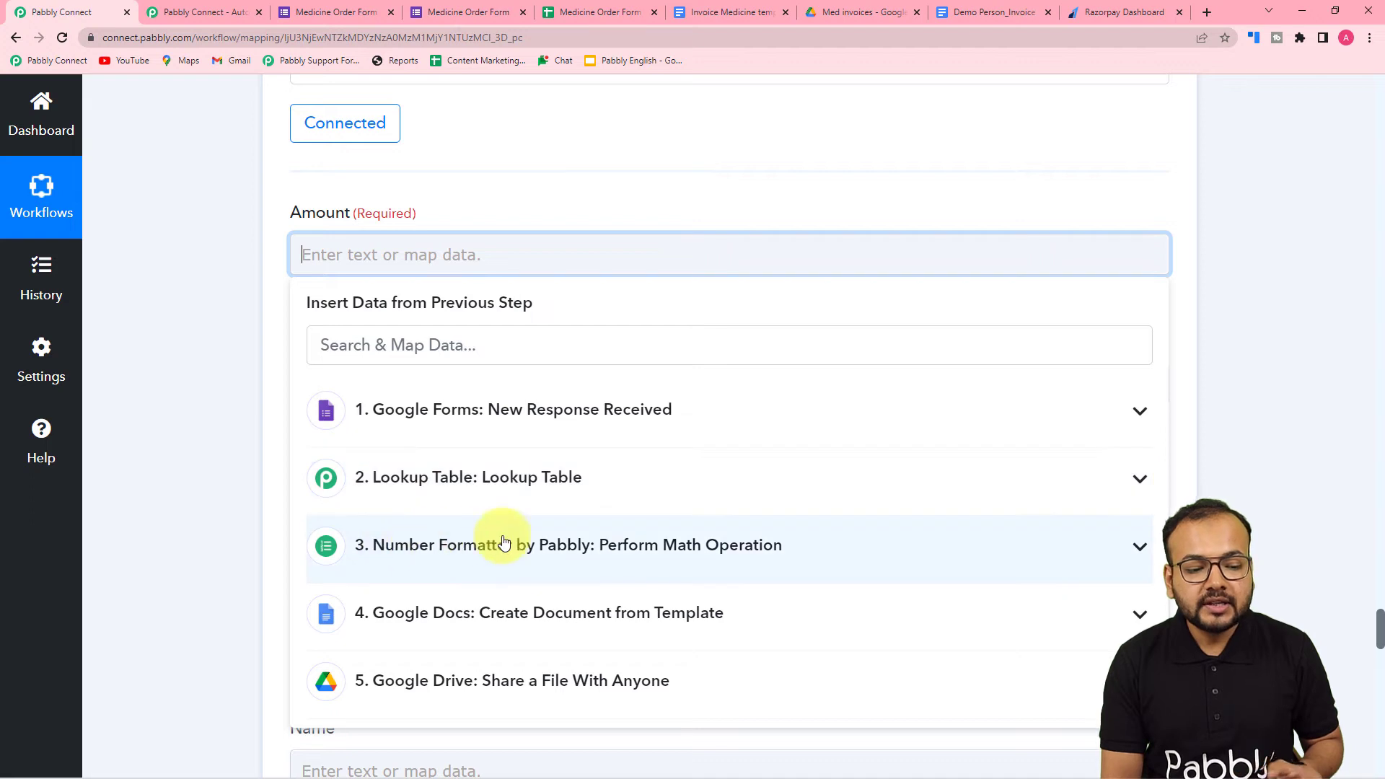
pyautogui.click(486, 554)
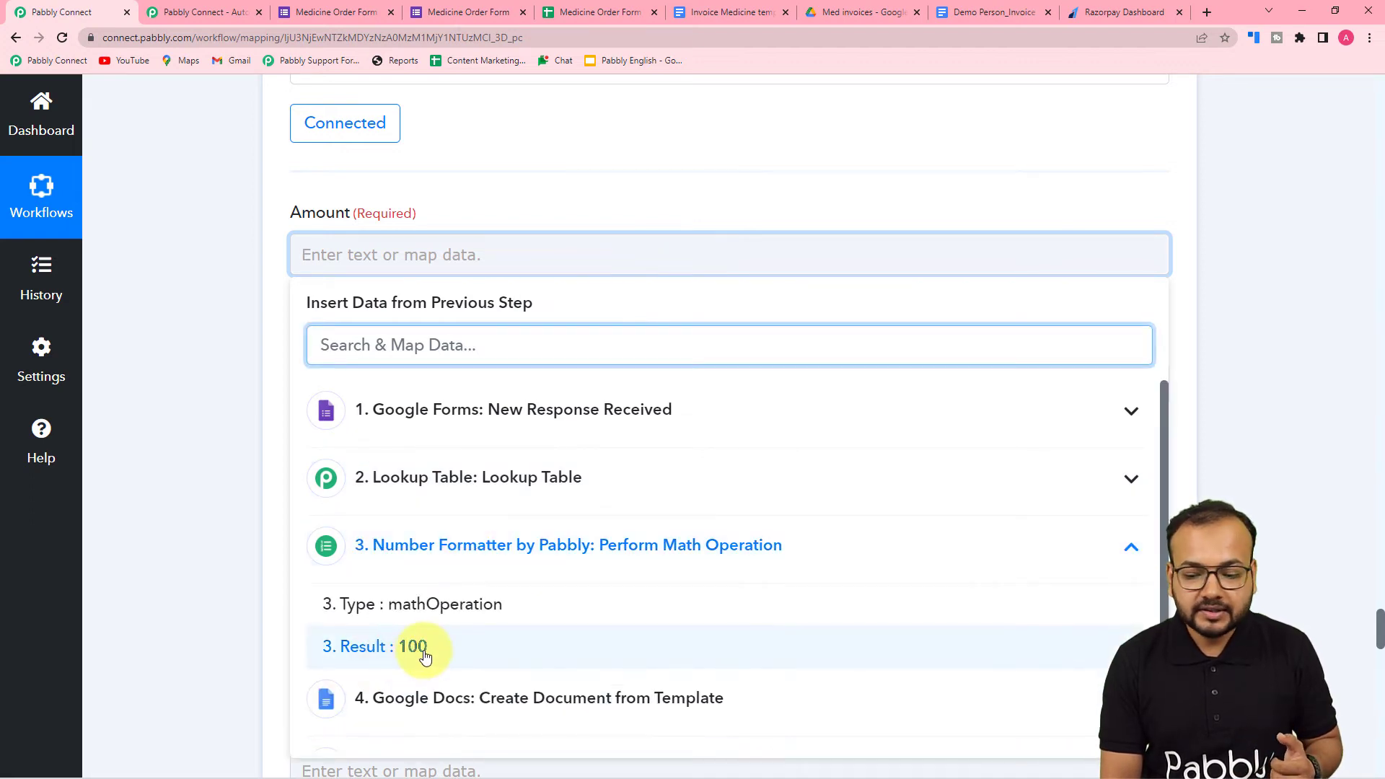
pyautogui.click(426, 653)
pyautogui.click(241, 544)
# - Set the payment link's Currency to INR
pyautogui.scroll(-2, 241, 543)
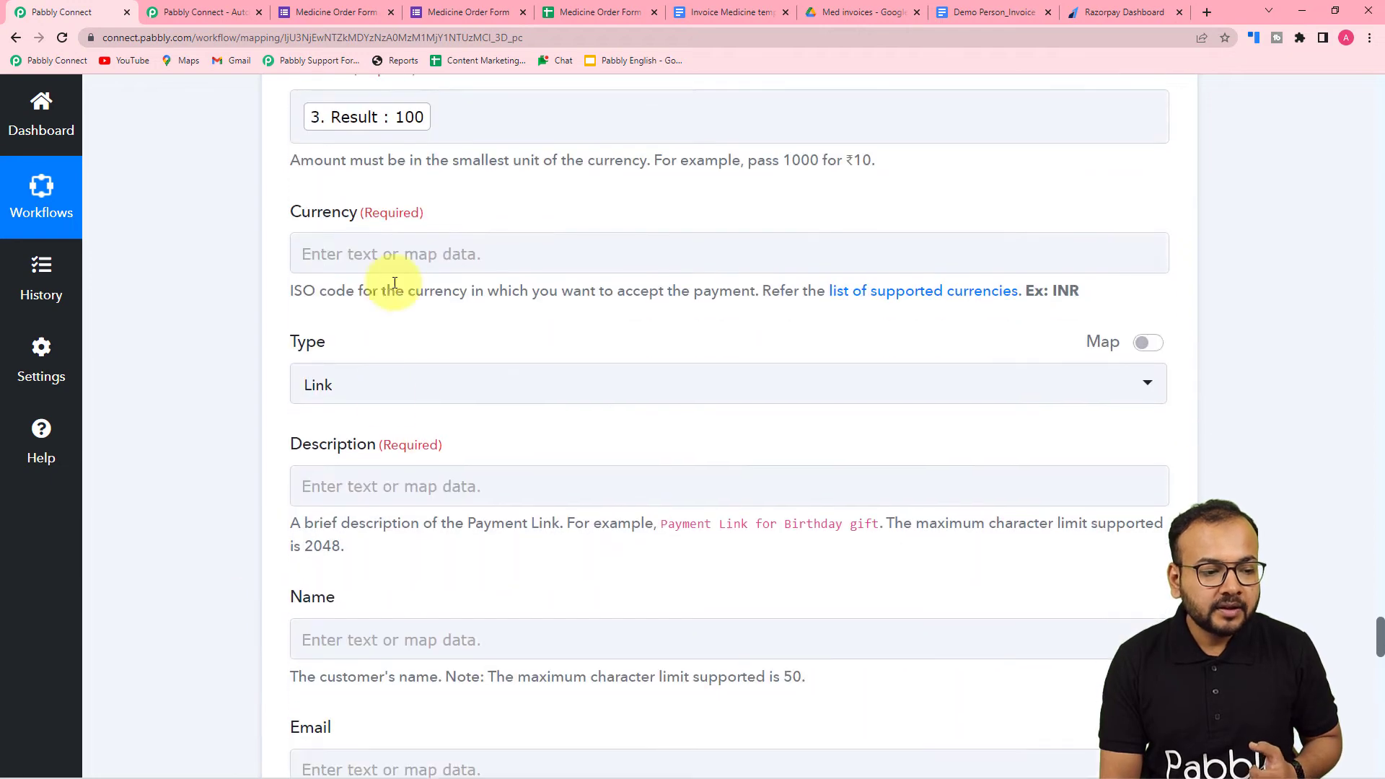
pyautogui.click(392, 260)
pyautogui.click(279, 215)
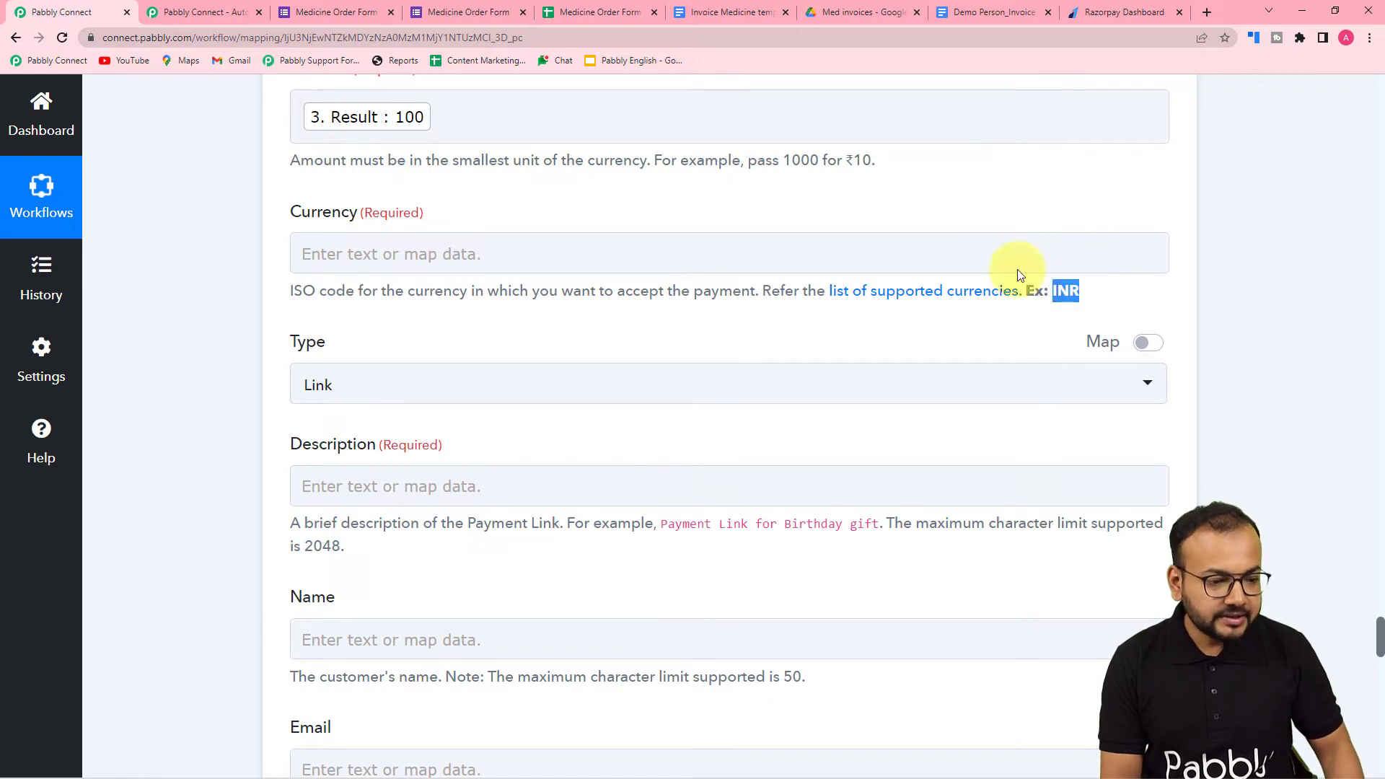
pyautogui.click(840, 248)
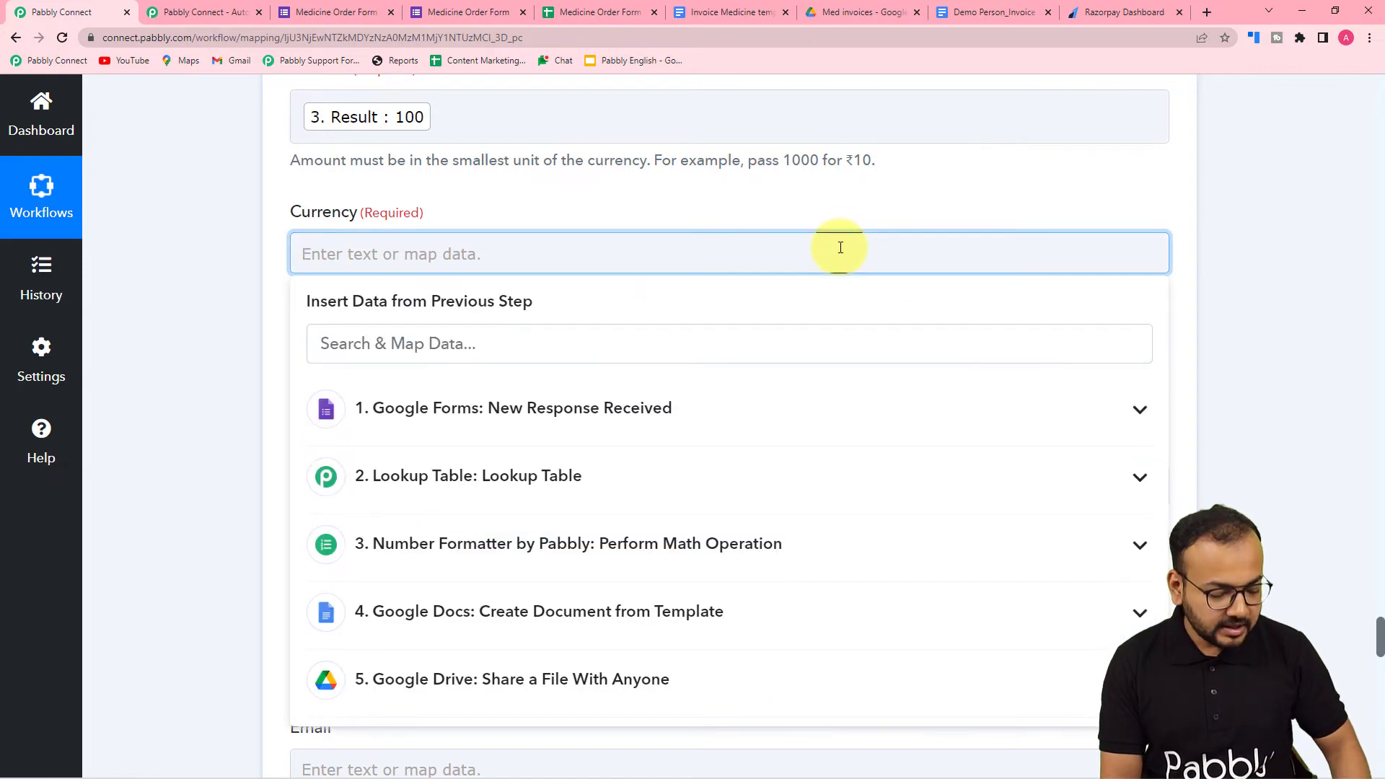
pyautogui.write('INR')
pyautogui.click(254, 272)
# - Look up the supported currencies in Razorpay's documentation and return to the Pabbly Connect workflow
pyautogui.scroll(-1, 254, 272)
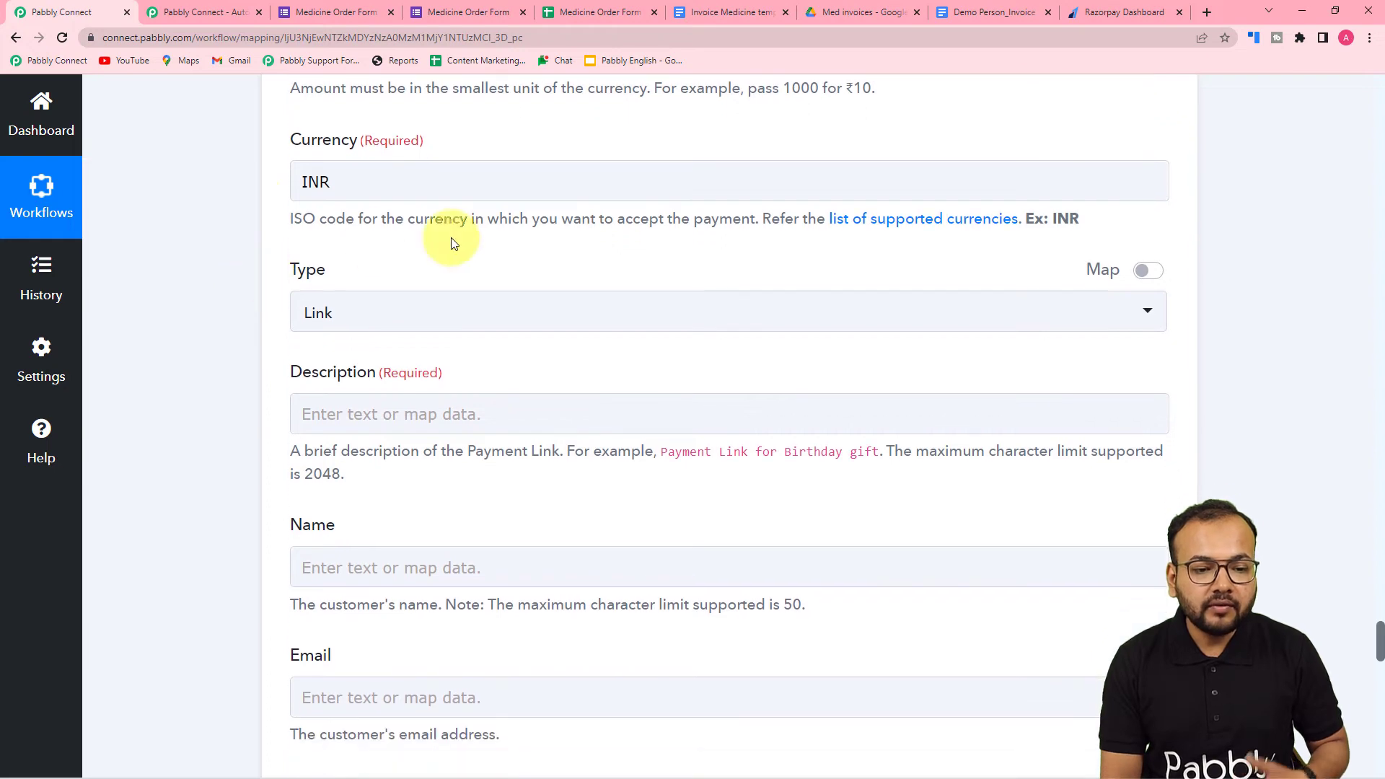
pyautogui.click(873, 220)
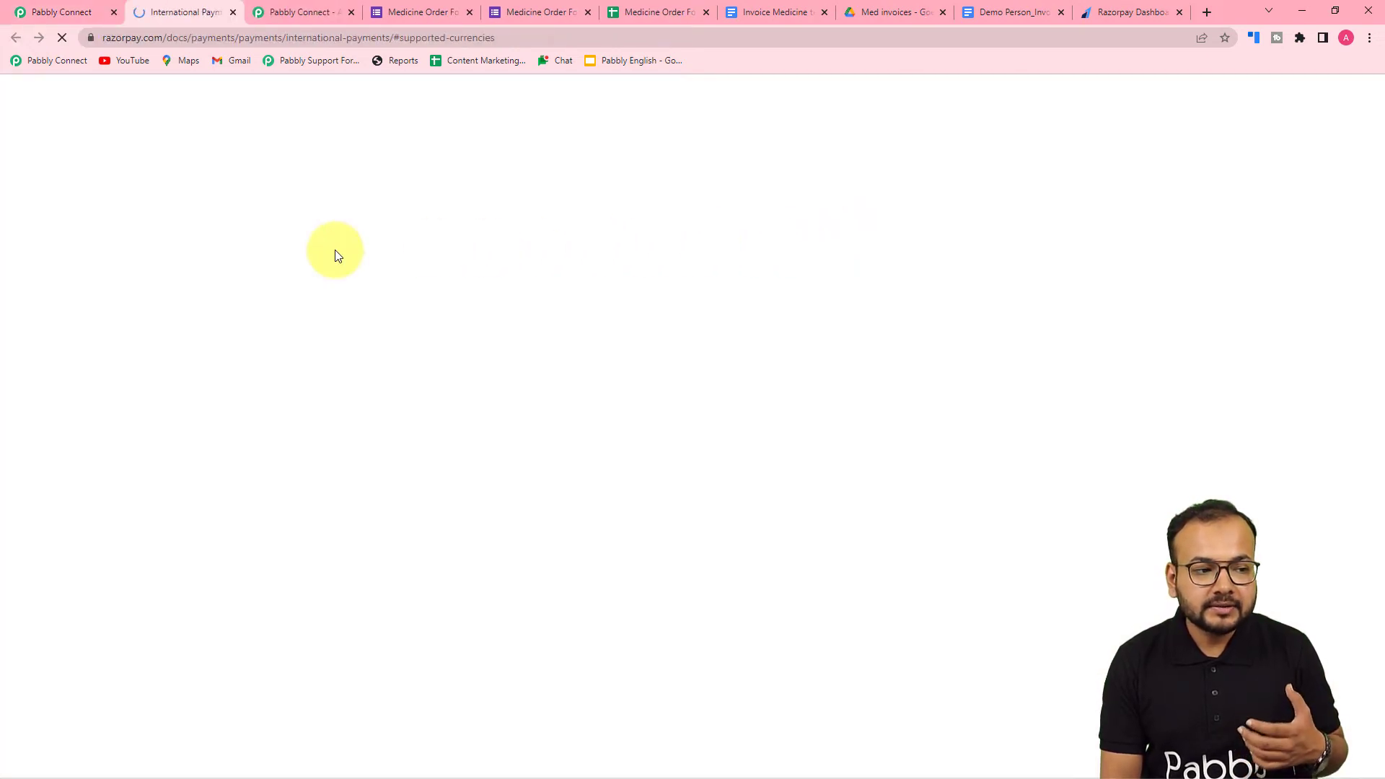
pyautogui.scroll(-7, 470, 328)
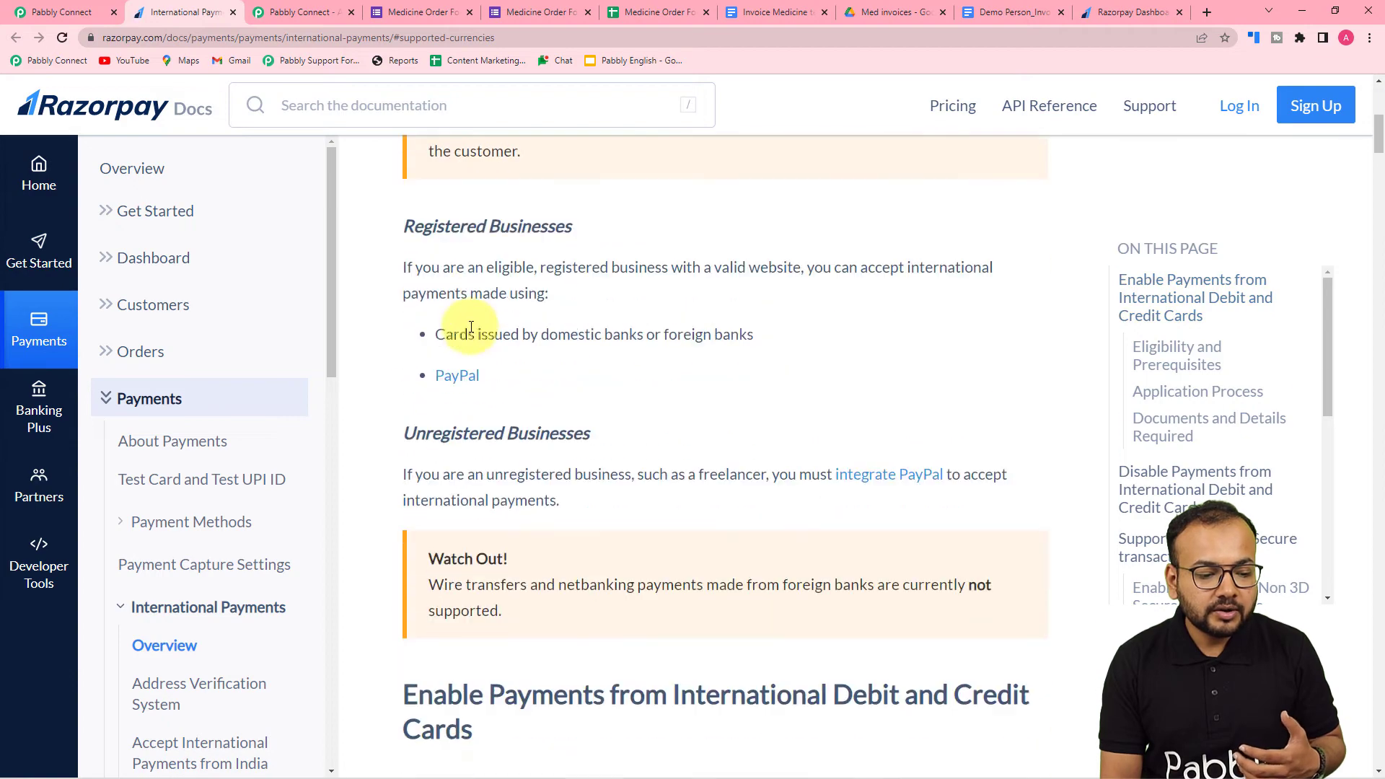
pyautogui.scroll(-5, 470, 328)
pyautogui.click(63, 11)
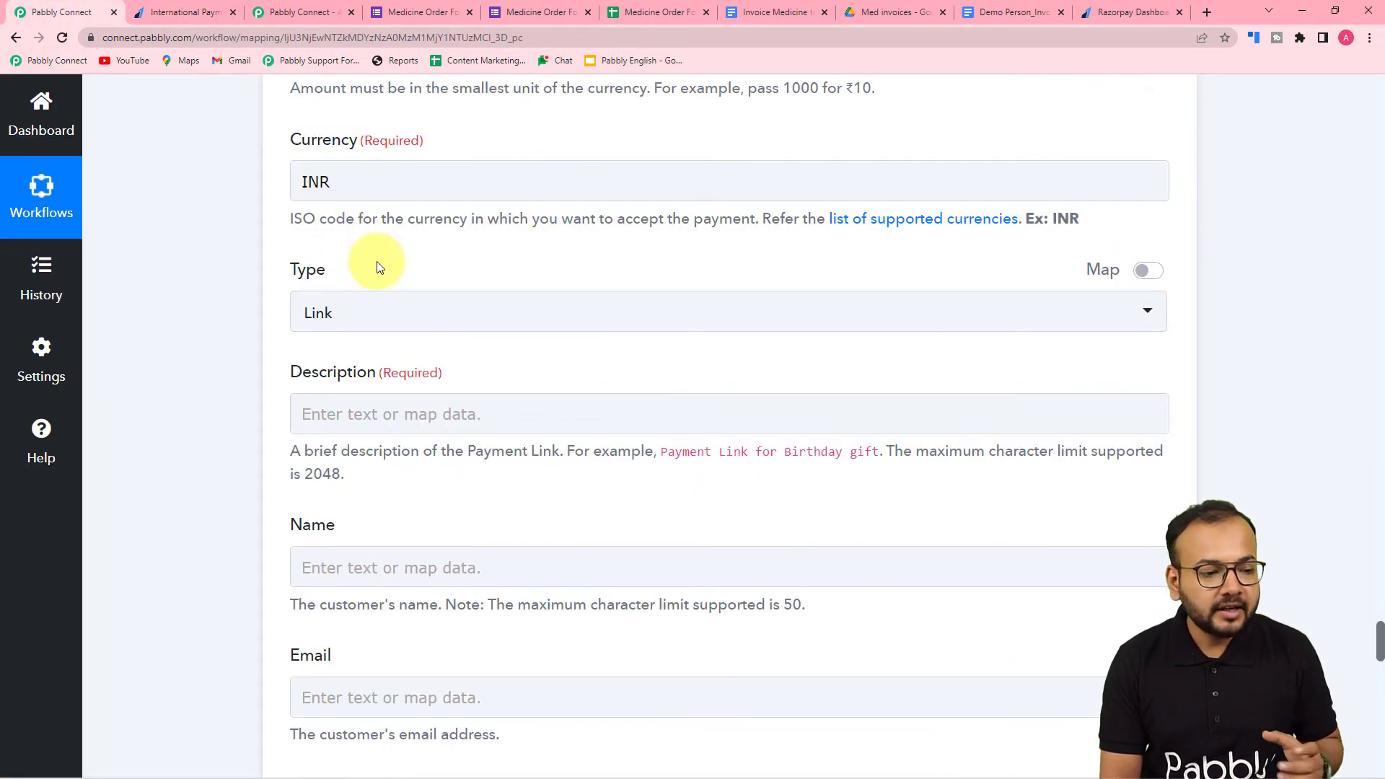
# - Enter "Payment Link for the order of Medicines" as the payment link's Description
pyautogui.scroll(-2, 279, 300)
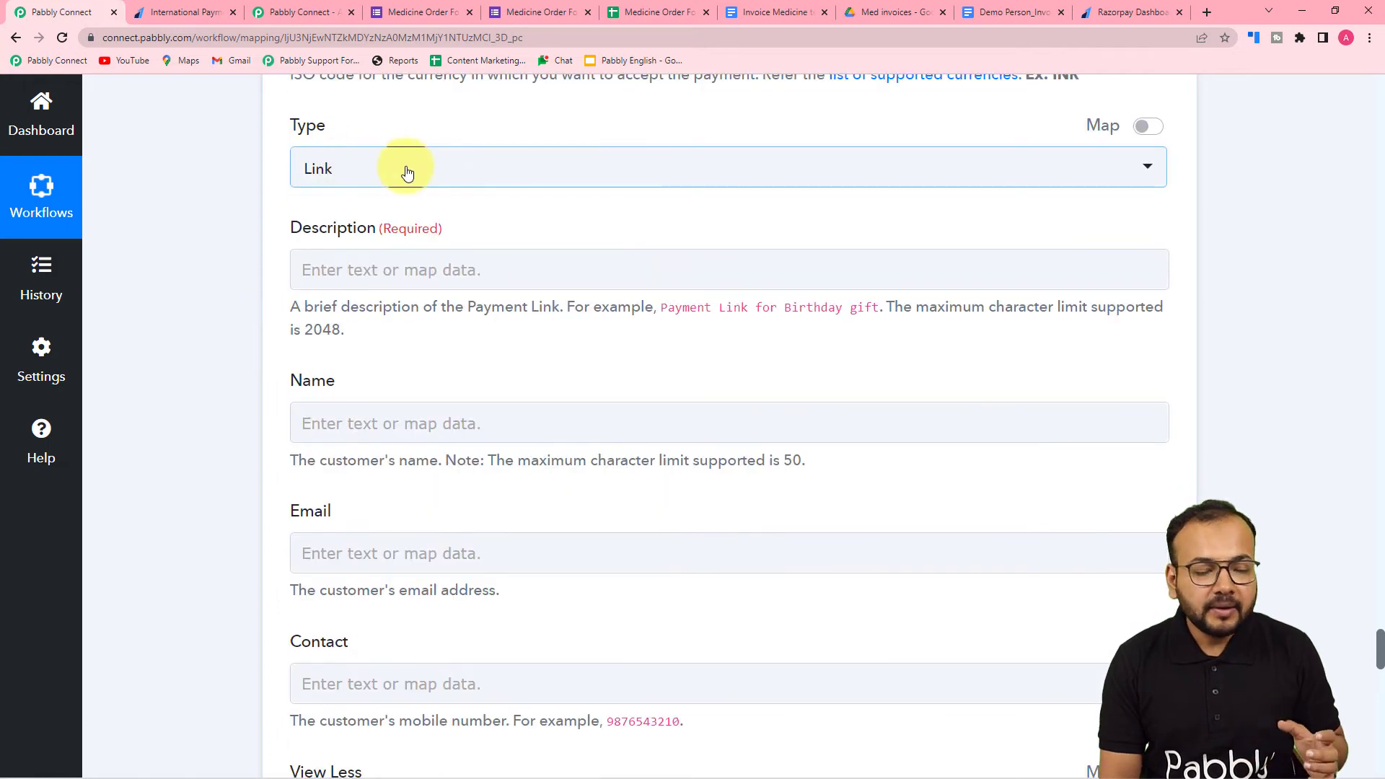
pyautogui.scroll(-2, 411, 173)
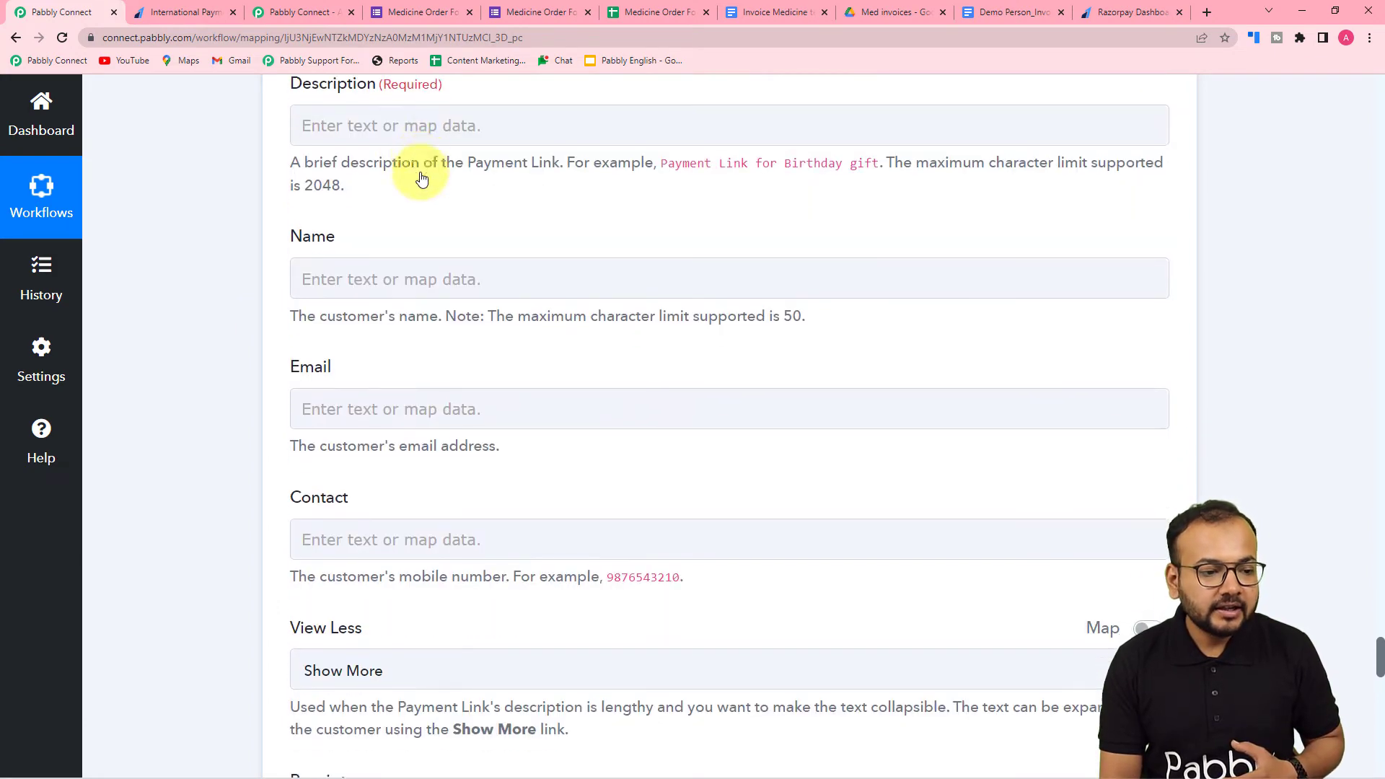
pyautogui.click(440, 123)
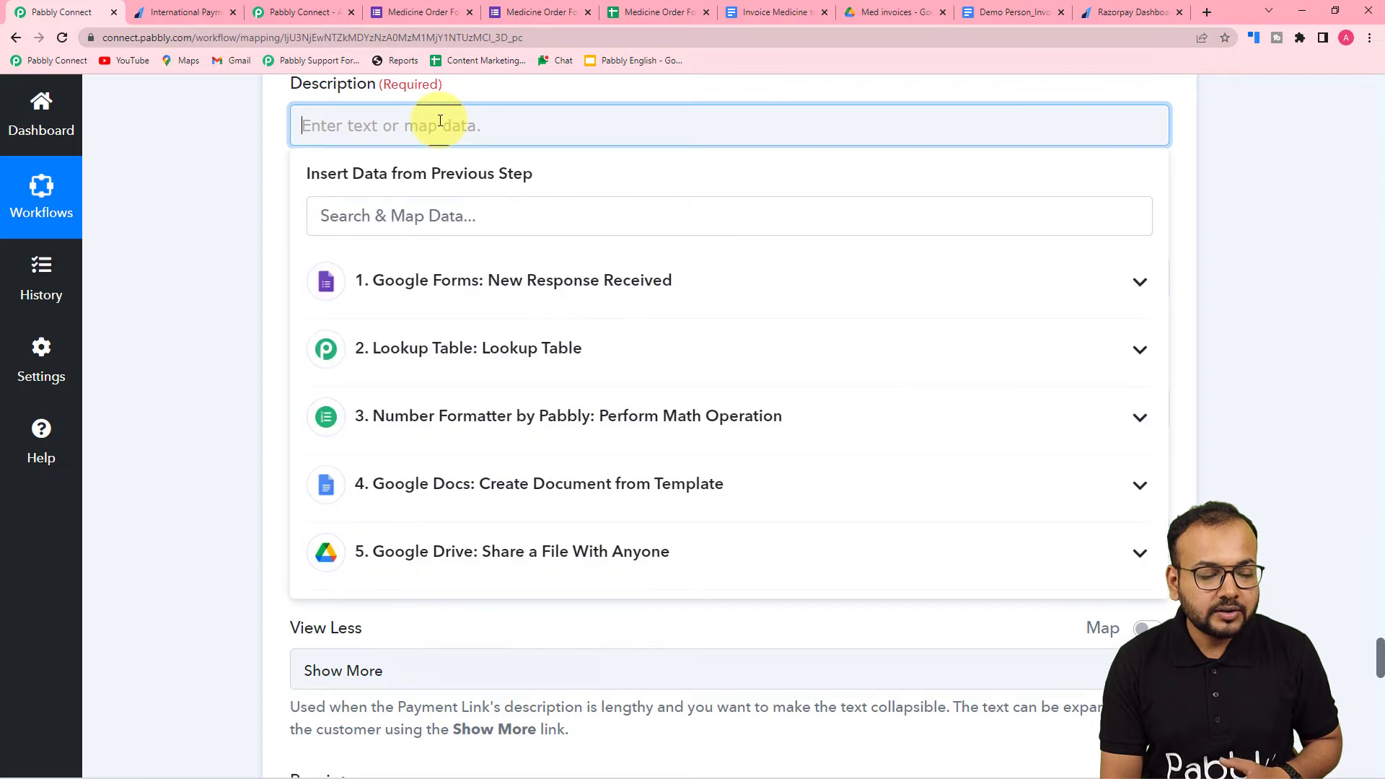
pyautogui.click(257, 191)
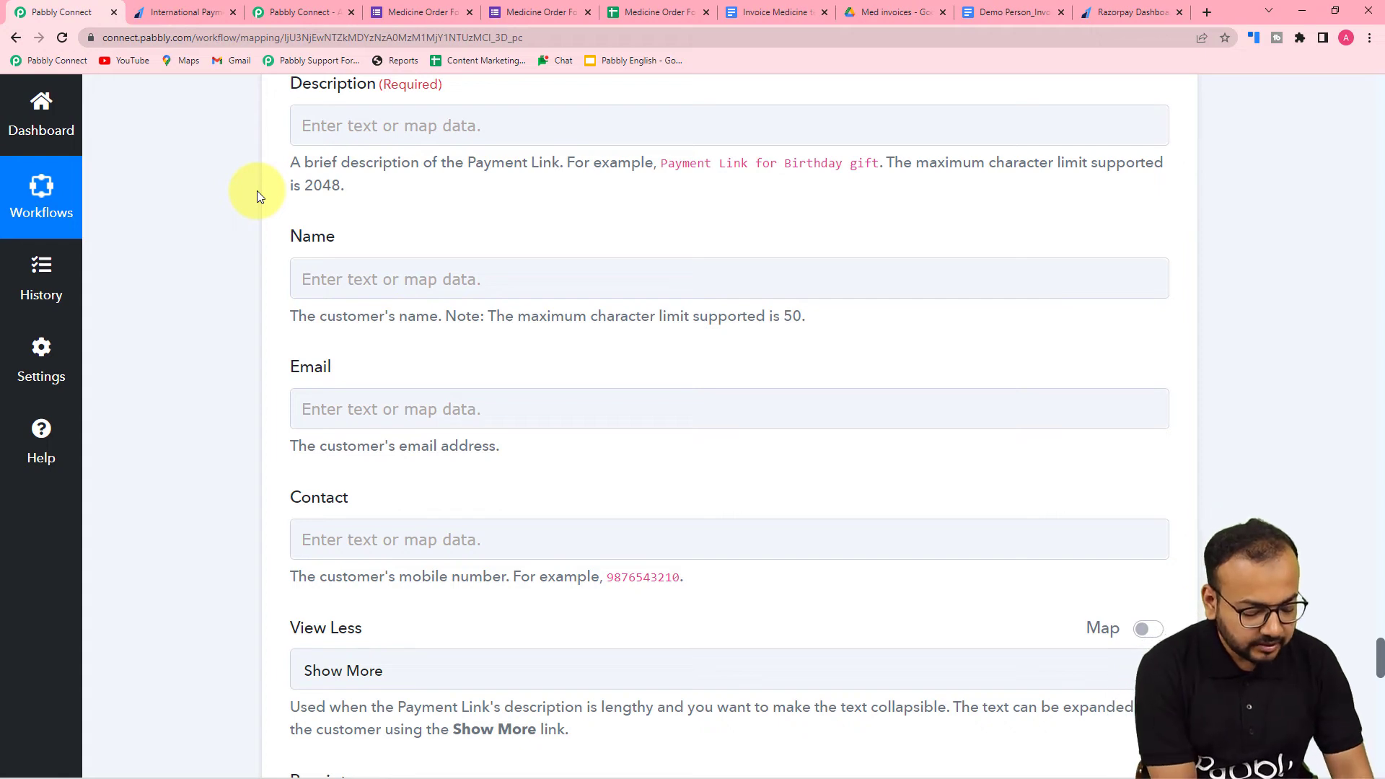
pyautogui.click(335, 125)
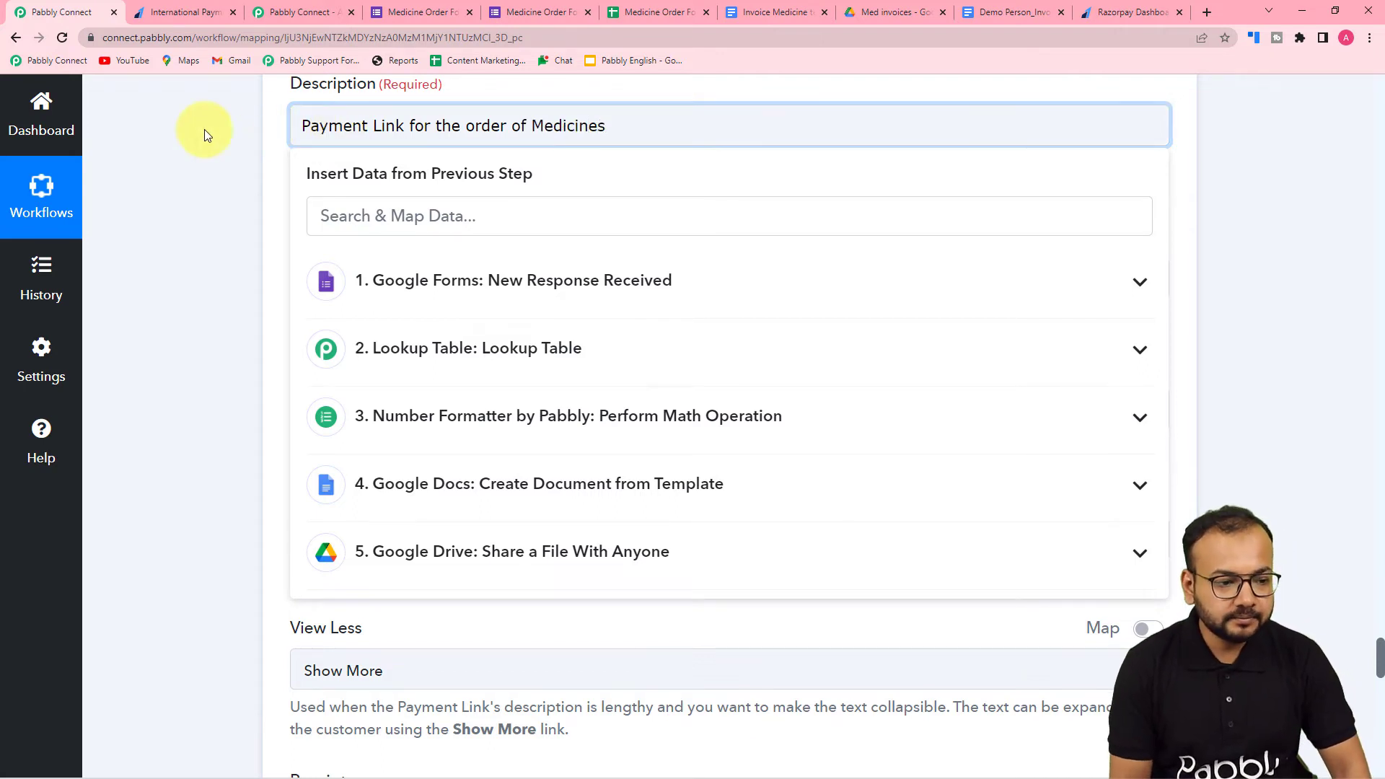
pyautogui.click(208, 156)
# - Map the payment link's customer Name to the Full Name answer from the Google Forms response
pyautogui.scroll(-2, 397, 228)
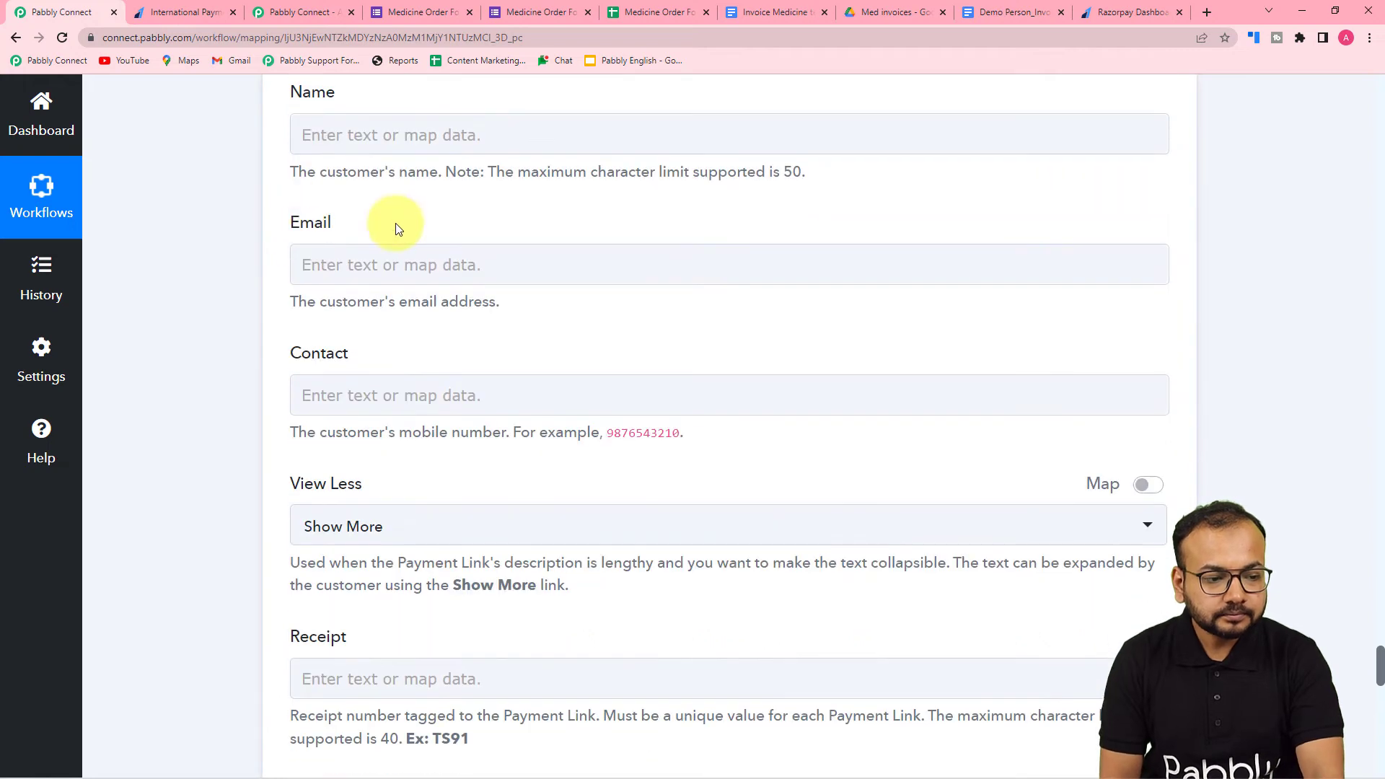
pyautogui.click(365, 134)
pyautogui.click(407, 292)
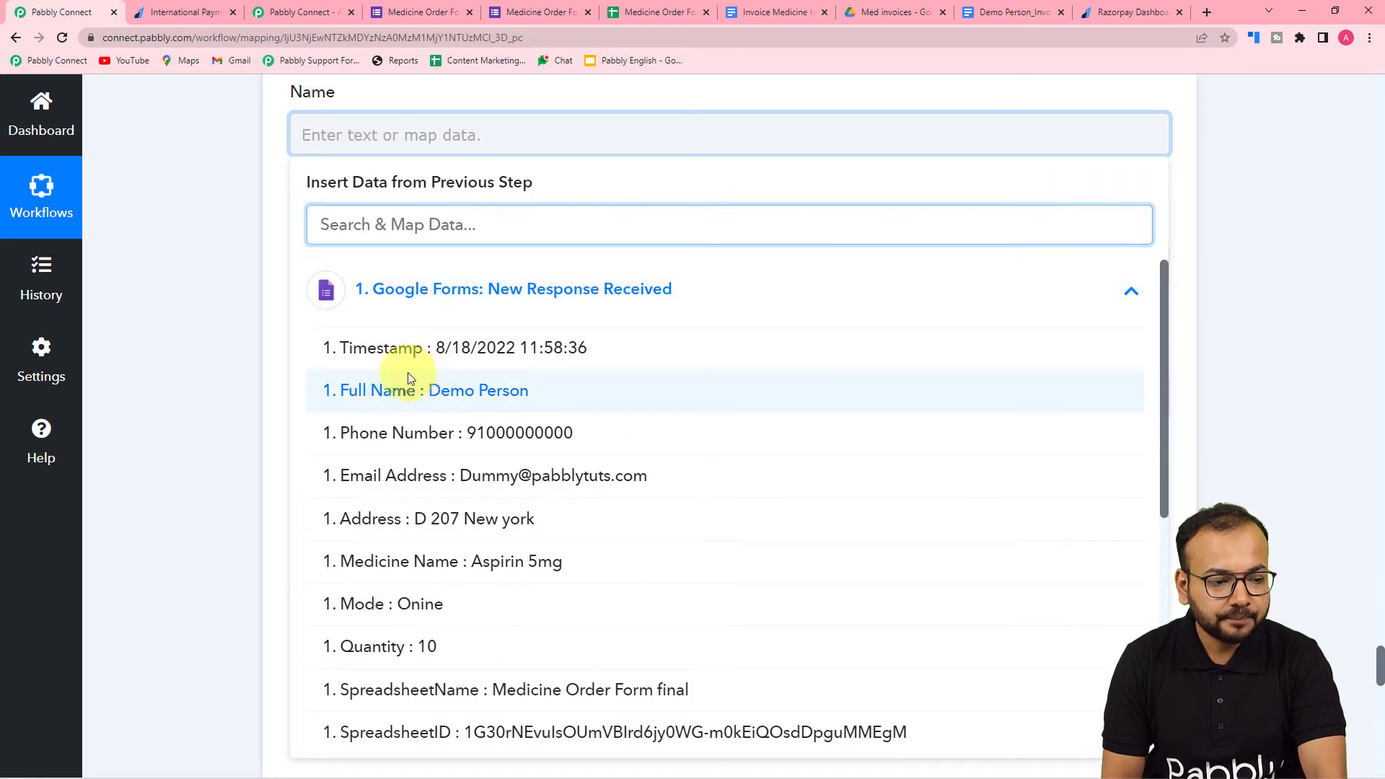
pyautogui.click(409, 375)
pyautogui.click(233, 270)
# - Map the payment link's Email to the Email Address answer from the Google Forms response
pyautogui.click(330, 279)
pyautogui.scroll(-2, 346, 283)
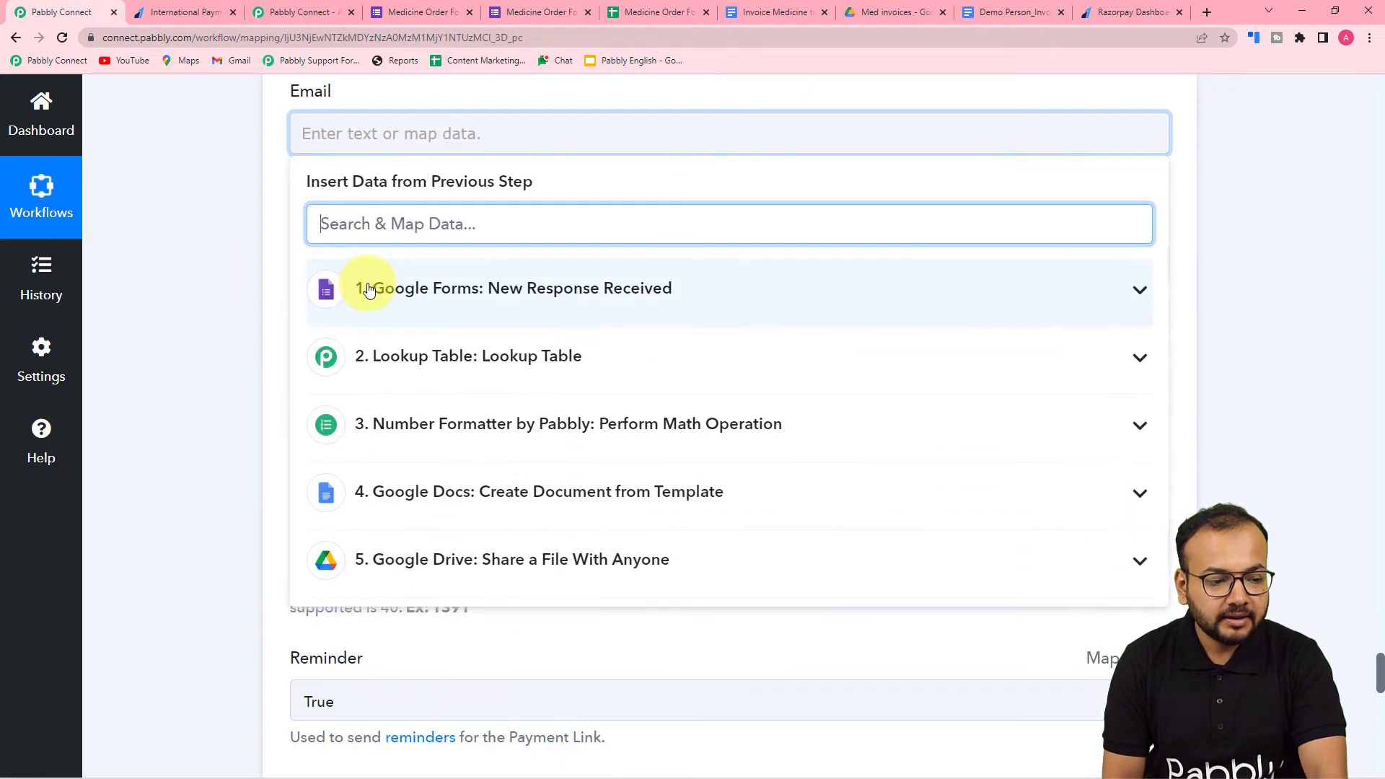
pyautogui.click(365, 288)
pyautogui.click(340, 475)
pyautogui.click(222, 342)
# - Map the payment link's Contact to the Phone Number answer from the Google Forms response
pyautogui.scroll(-2, 401, 210)
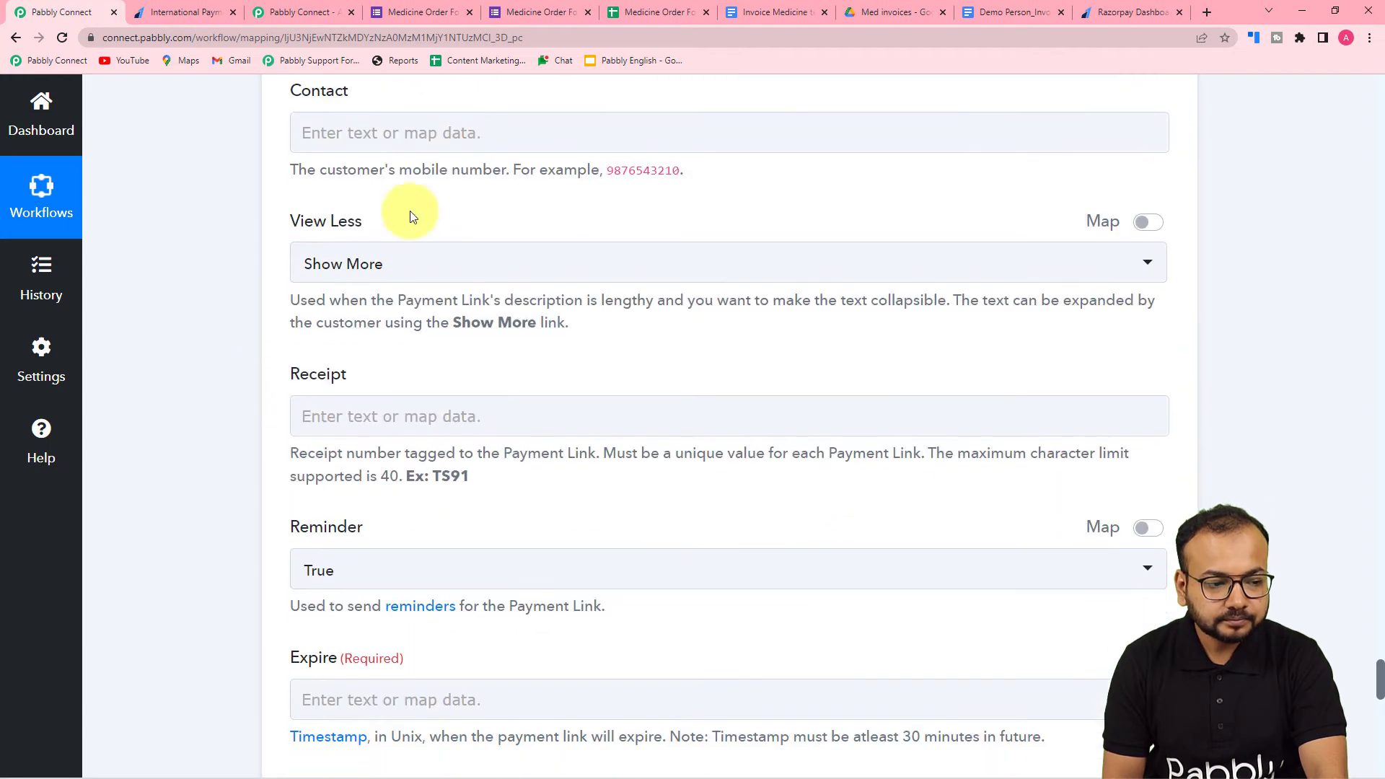
pyautogui.click(411, 133)
pyautogui.click(453, 312)
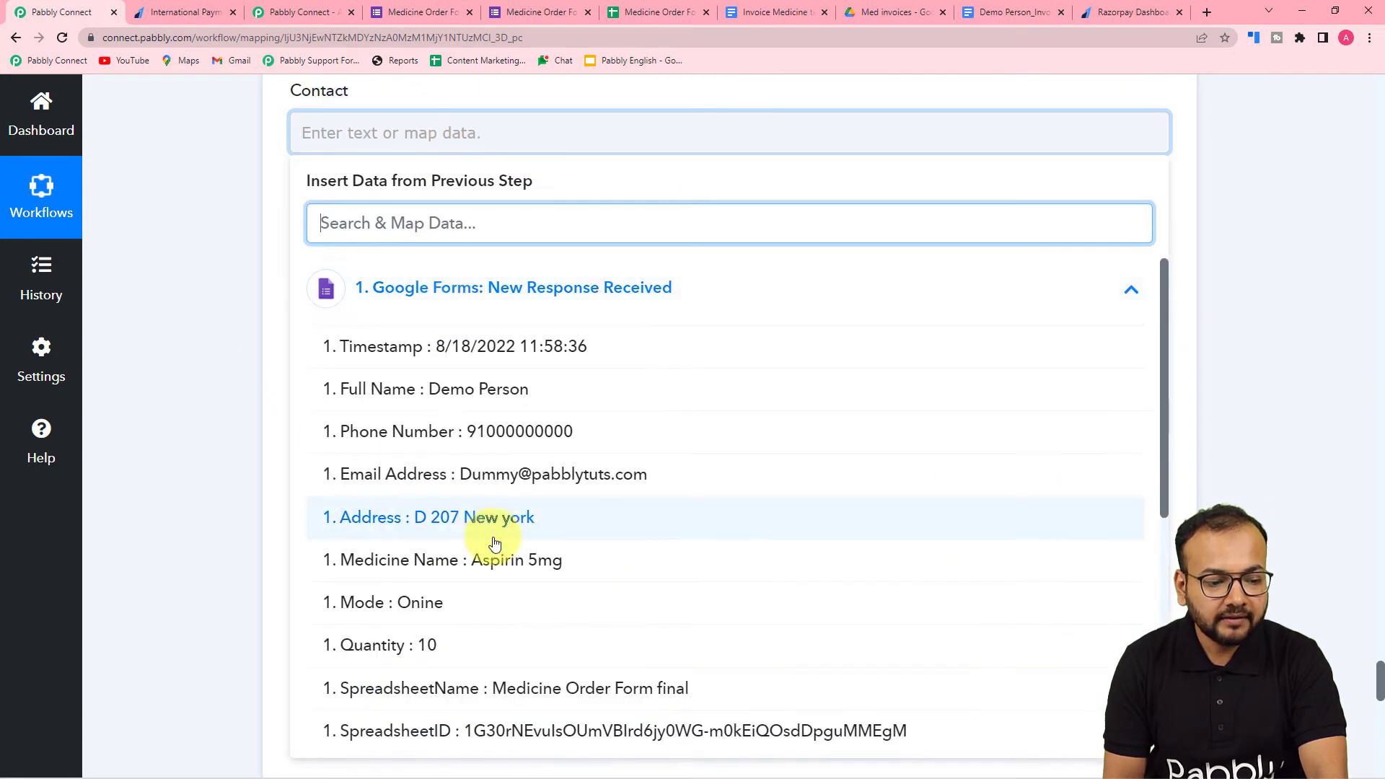
pyautogui.click(469, 431)
pyautogui.click(231, 301)
# - Choose Show More for the payment link's View Less option
pyautogui.scroll(-3, 231, 301)
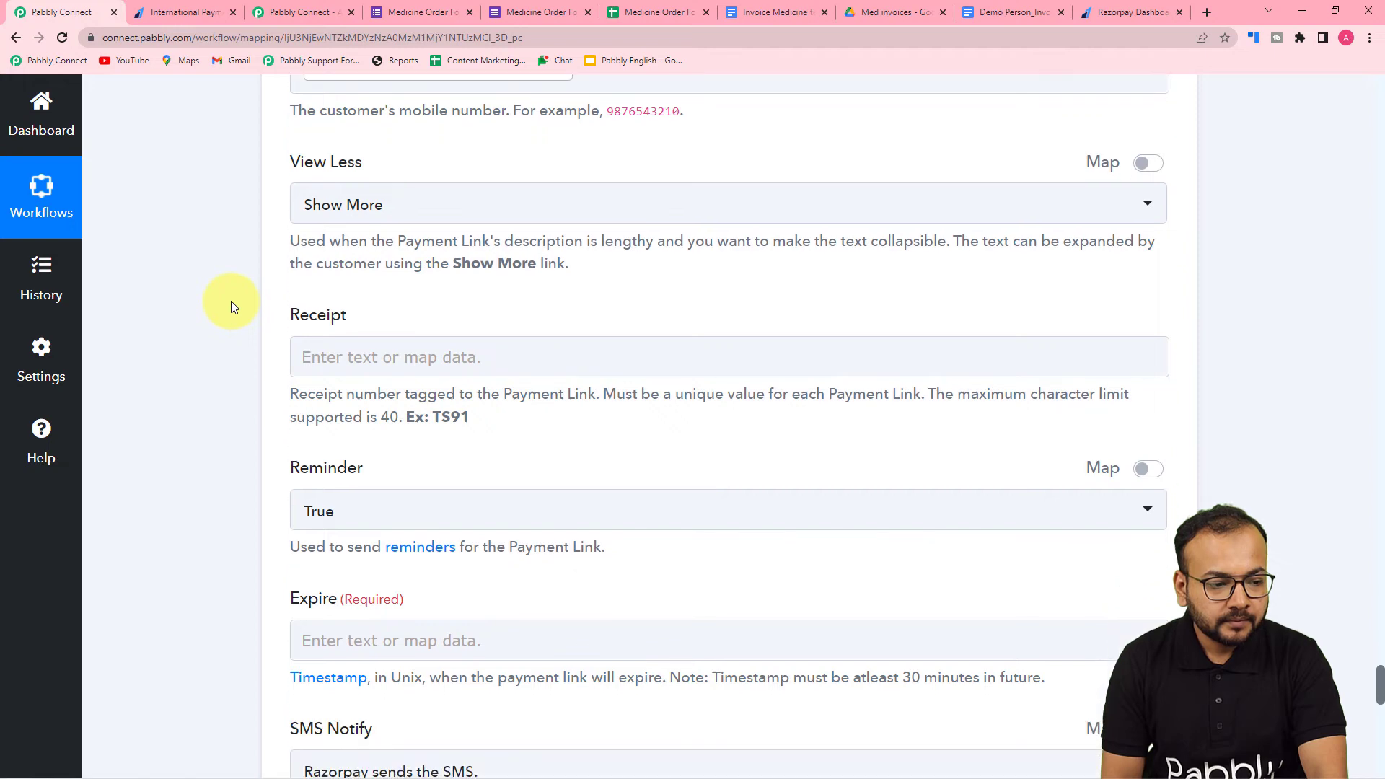
pyautogui.scroll(2, 230, 301)
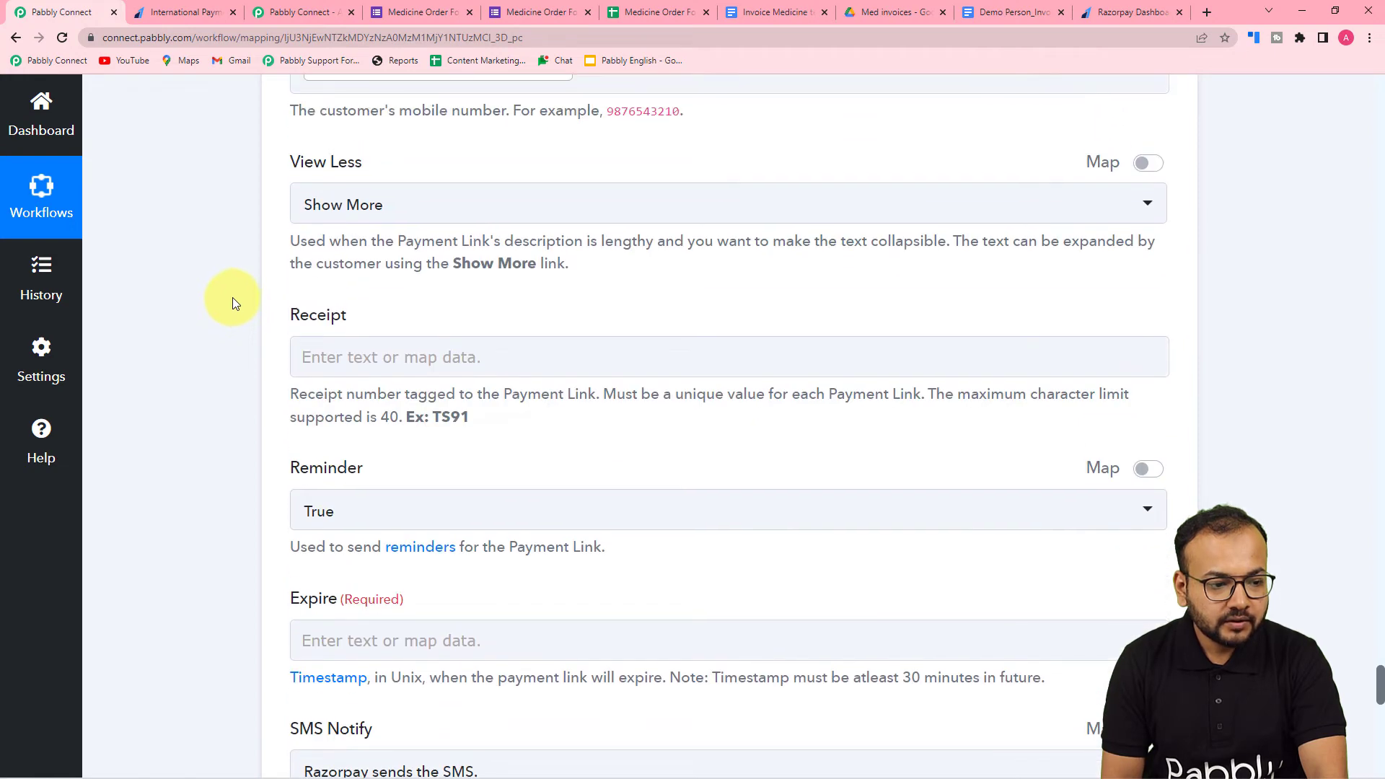
pyautogui.click(353, 205)
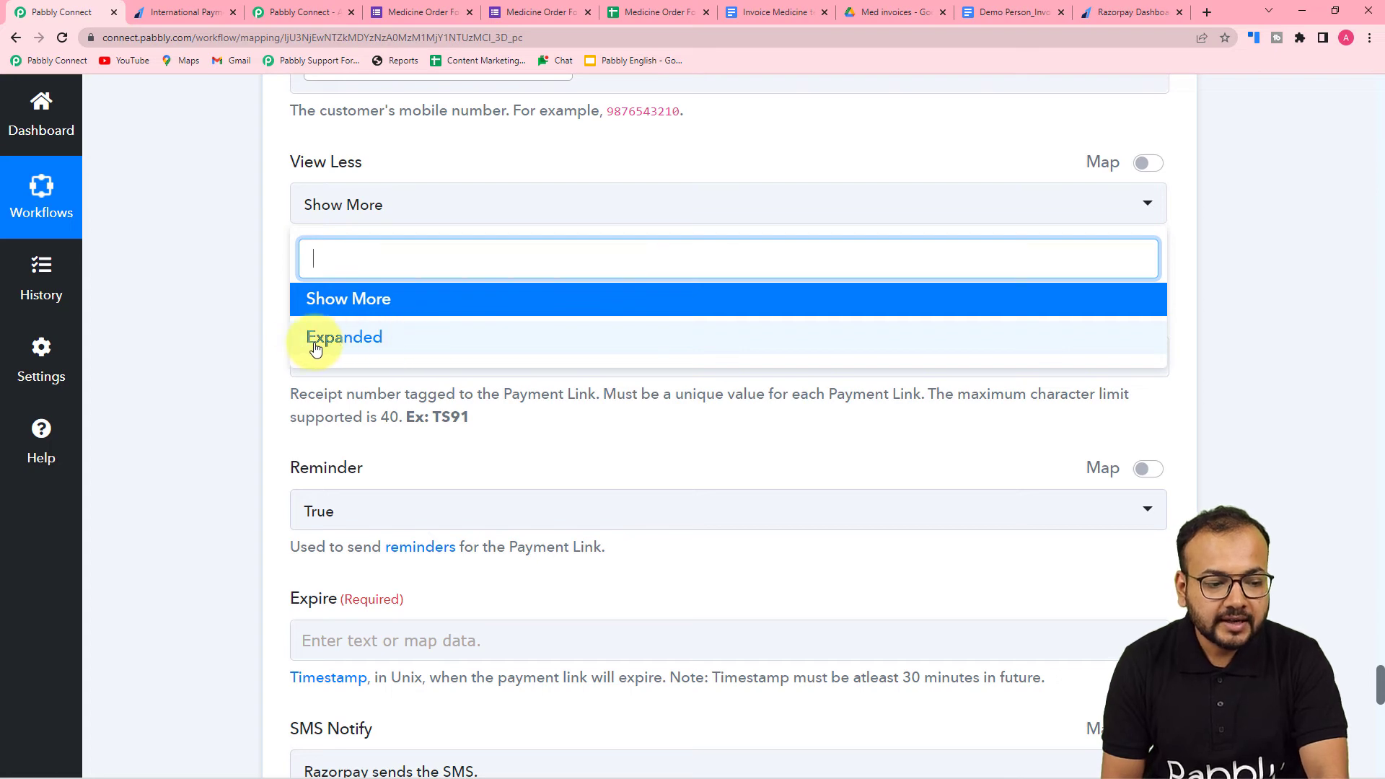
pyautogui.click(346, 303)
# - Review the Receipt, Reminder, Expire, SMS Notify, Email Notify and Partial Payment settings of the payment link action
pyautogui.scroll(-3, 228, 280)
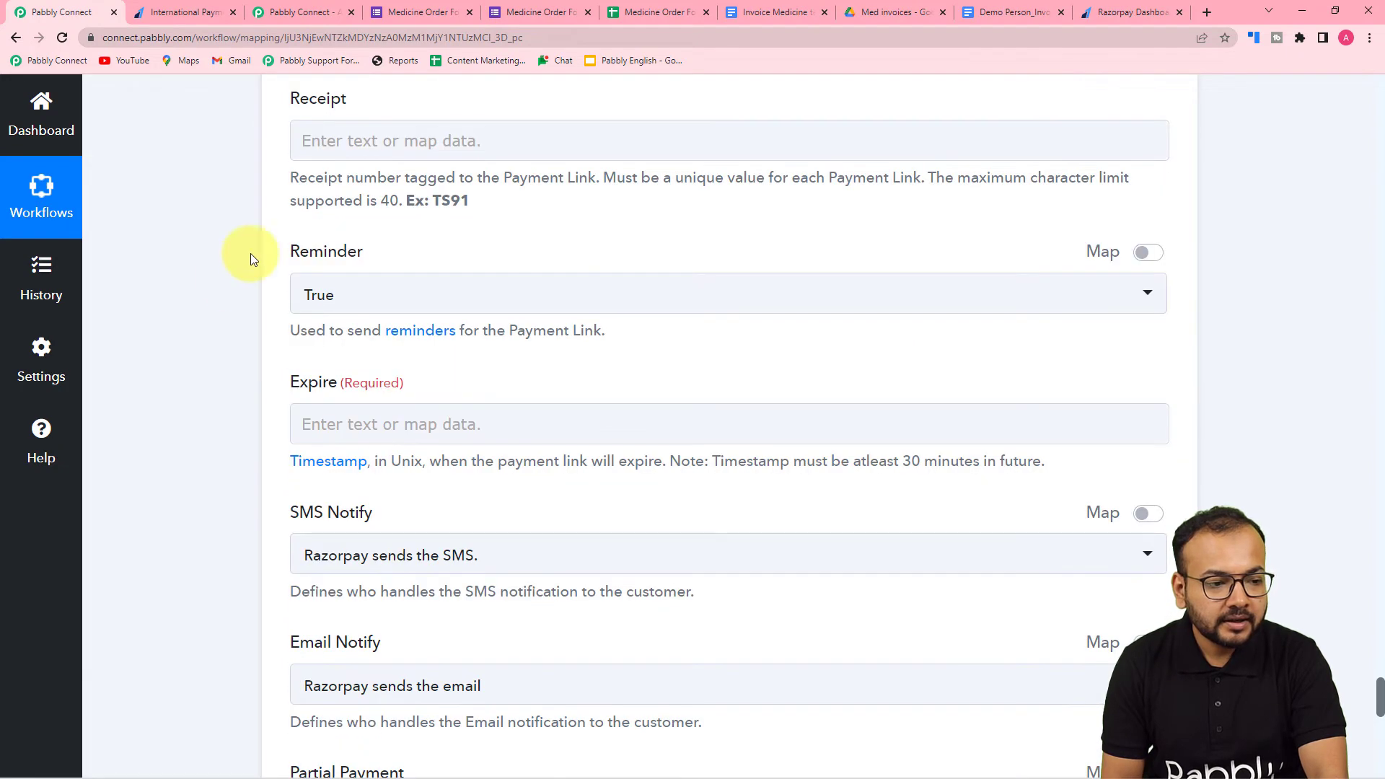
pyautogui.scroll(-1, 479, 232)
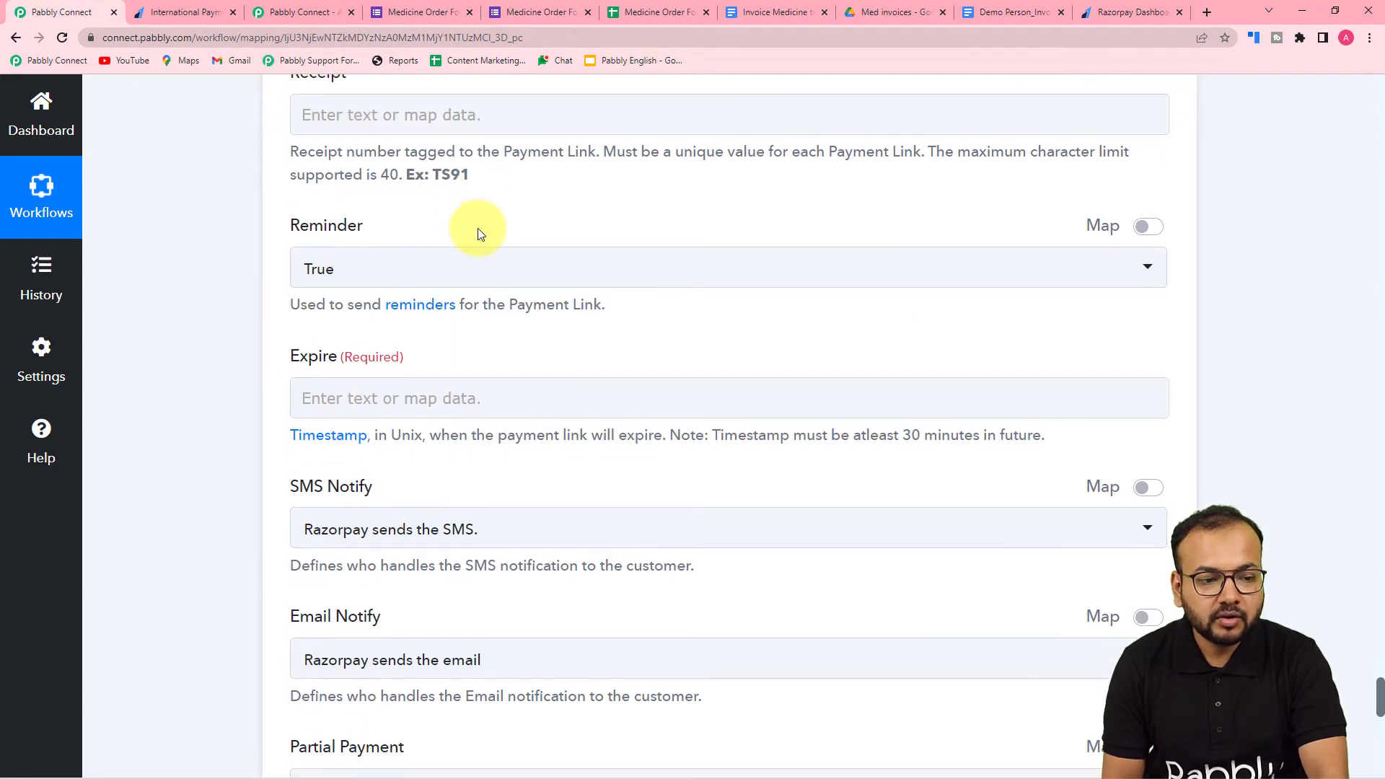
pyautogui.scroll(-2, 620, 135)
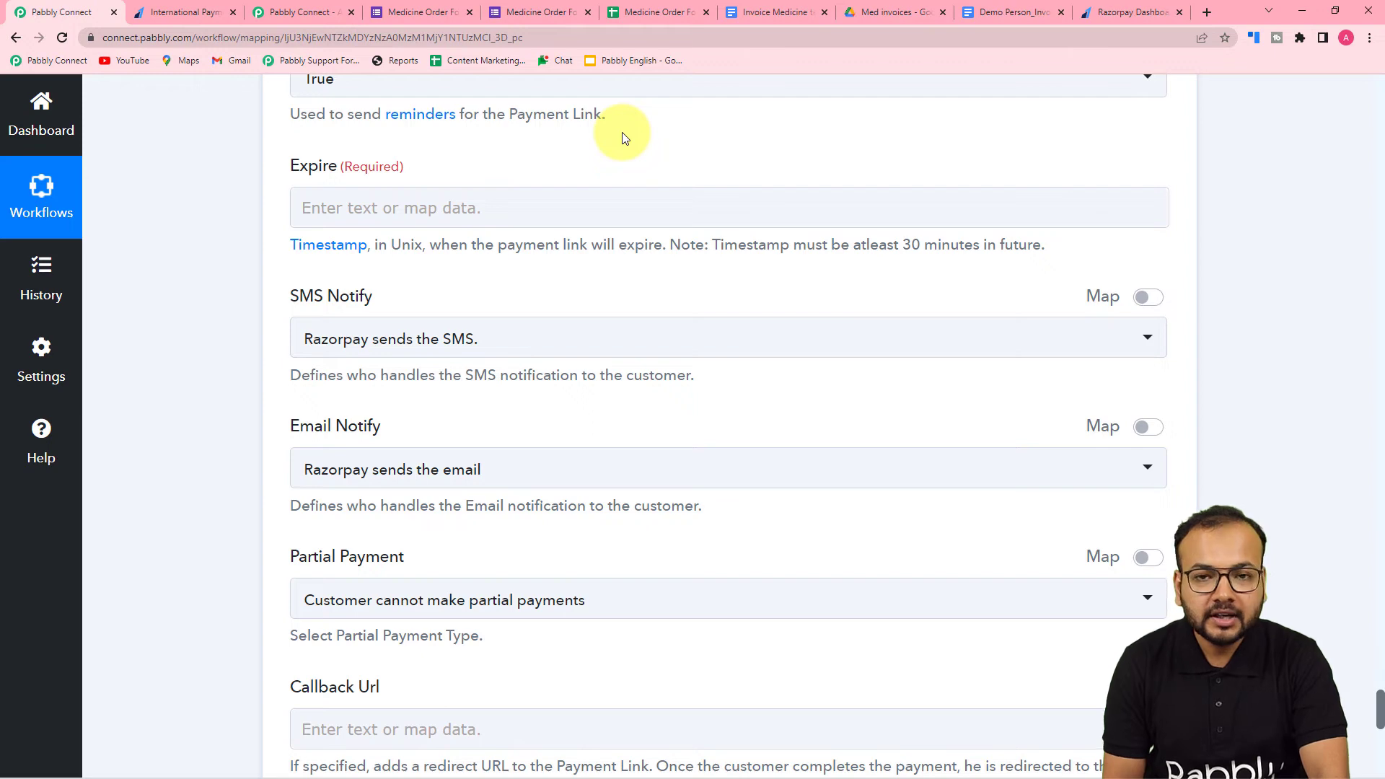
pyautogui.scroll(1, 613, 196)
pyautogui.scroll(-1, 613, 196)
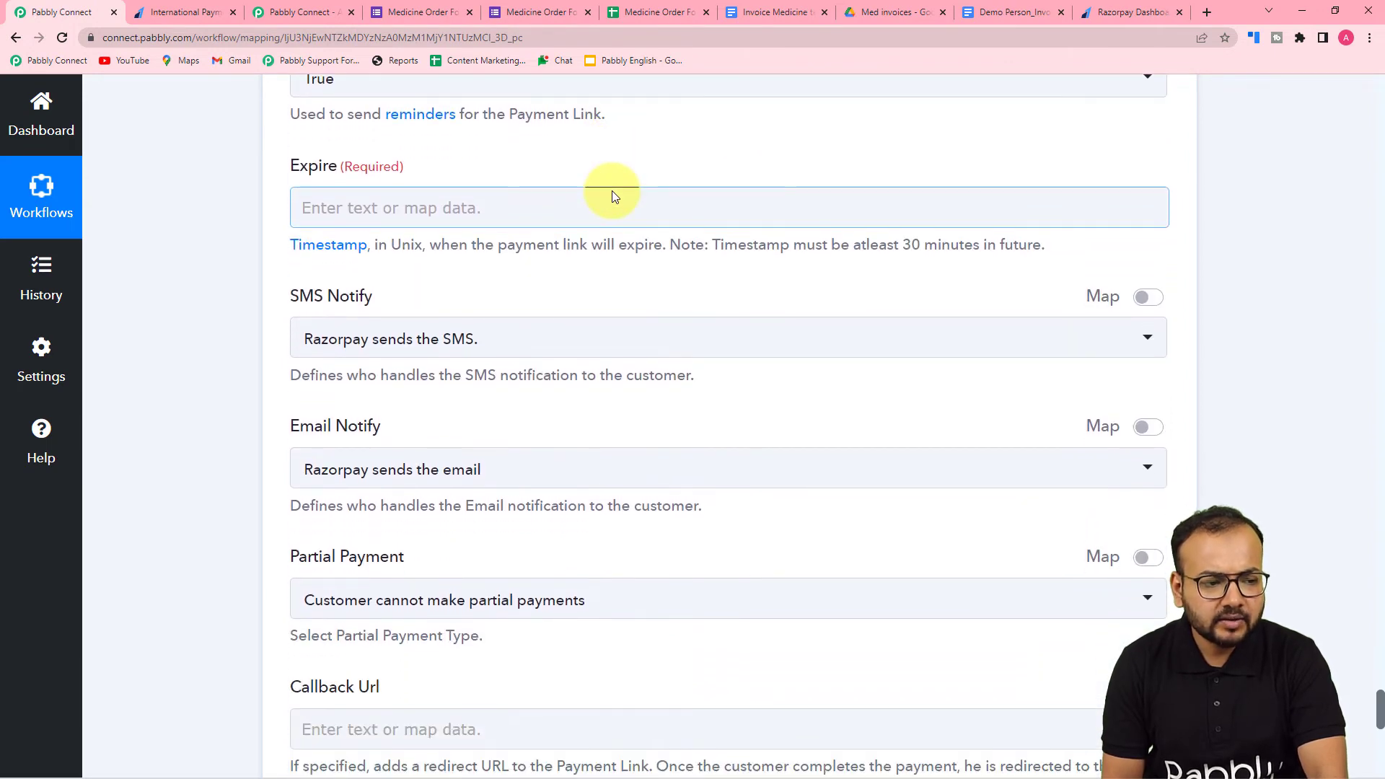
pyautogui.scroll(-2, 612, 191)
pyautogui.scroll(3, 612, 191)
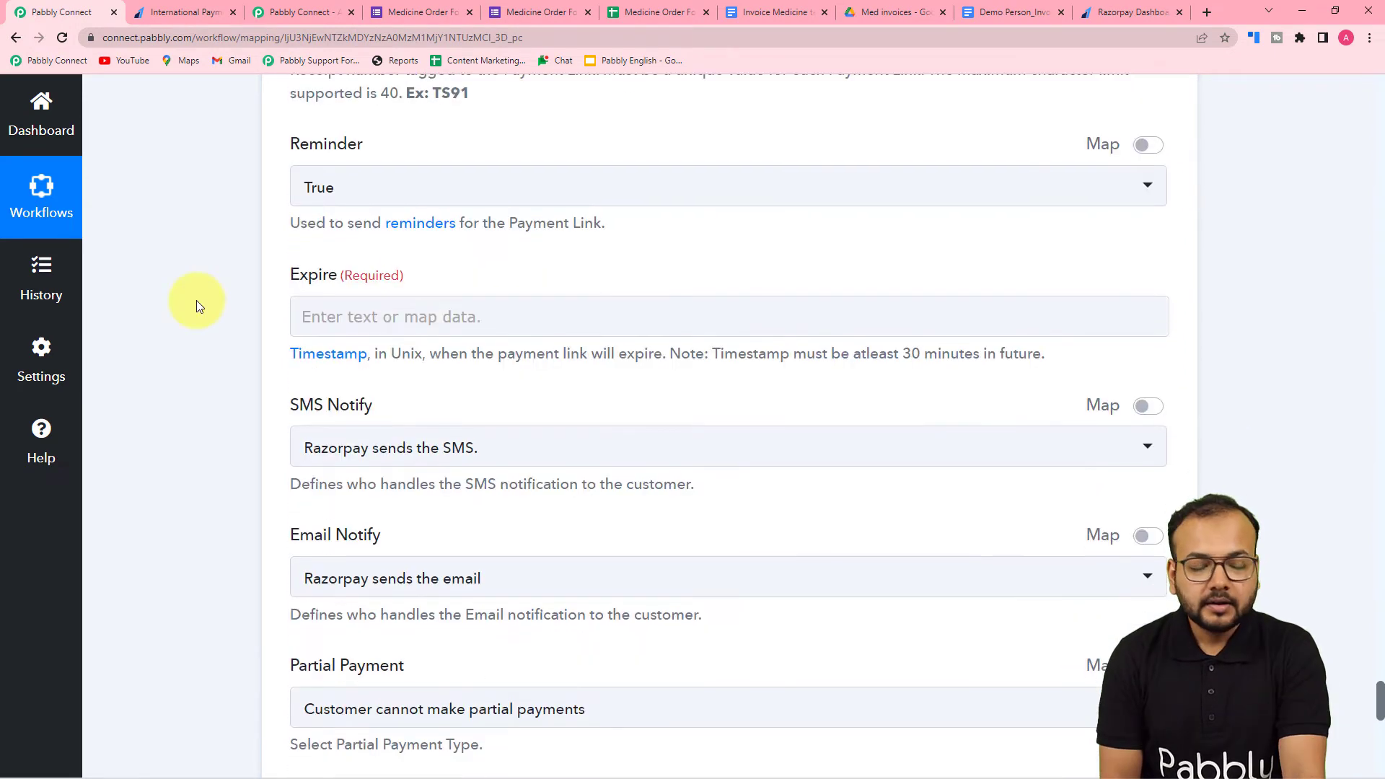
pyautogui.scroll(-1, 196, 300)
pyautogui.scroll(1, 196, 300)
pyautogui.scroll(-2, 196, 300)
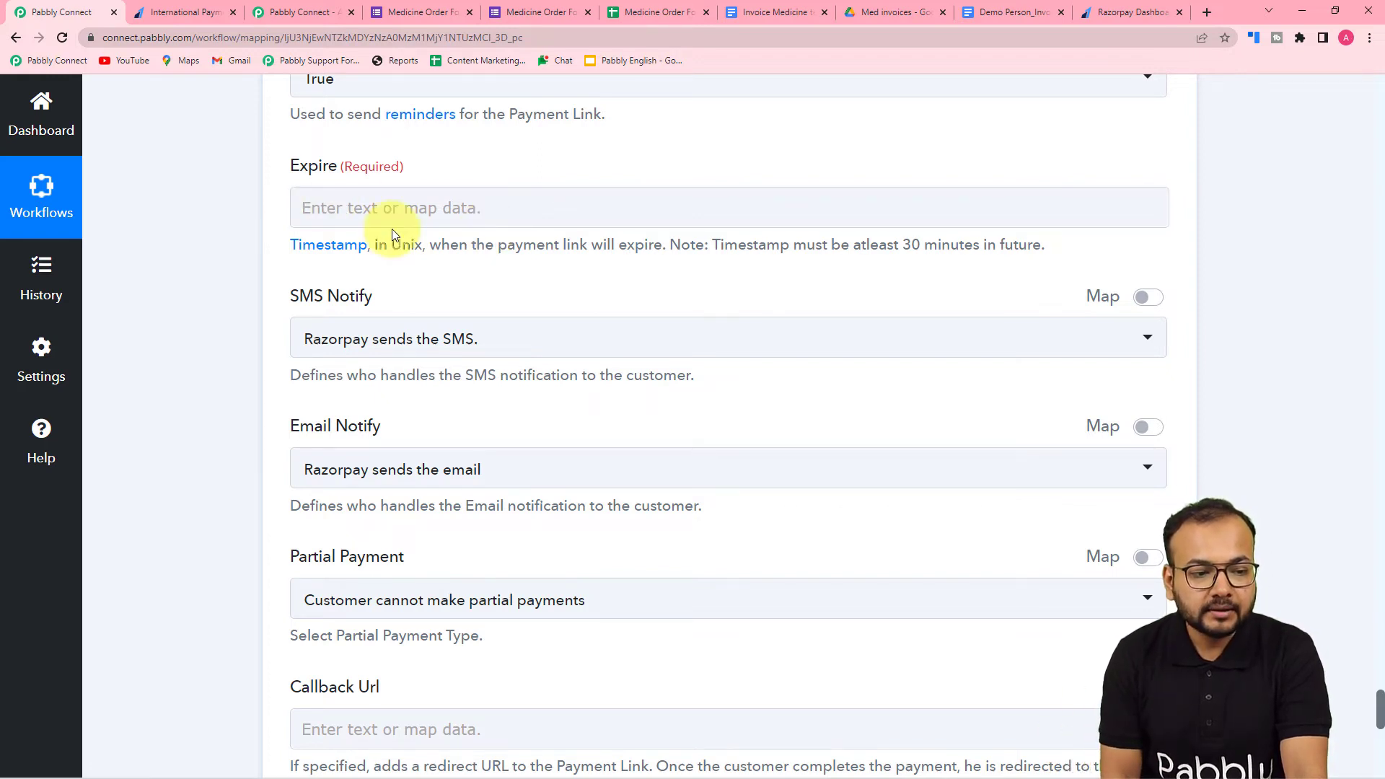
# - Check the Timestamp in the Google Forms response and the earlier workflow actions against the payment link's required Expire field
pyautogui.scroll(12, 404, 238)
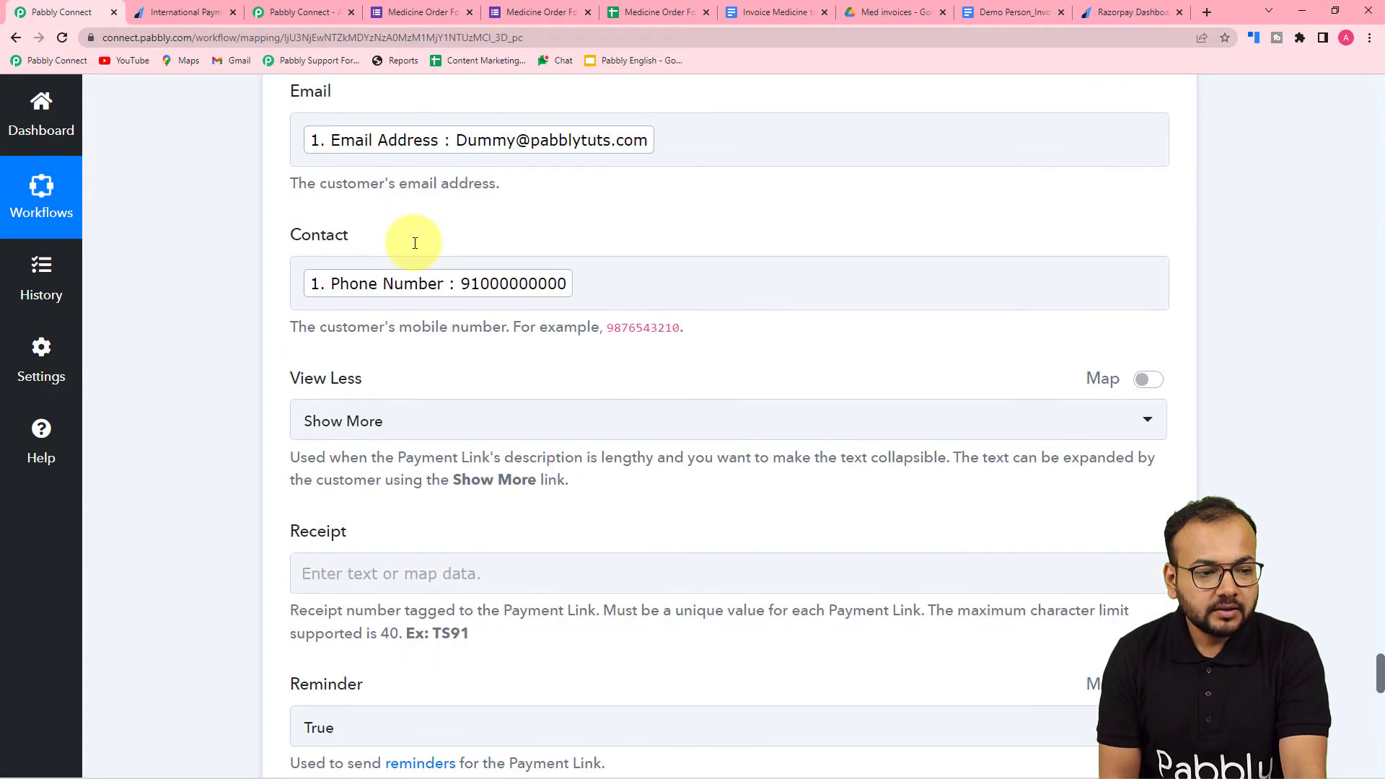
pyautogui.scroll(20, 280, 251)
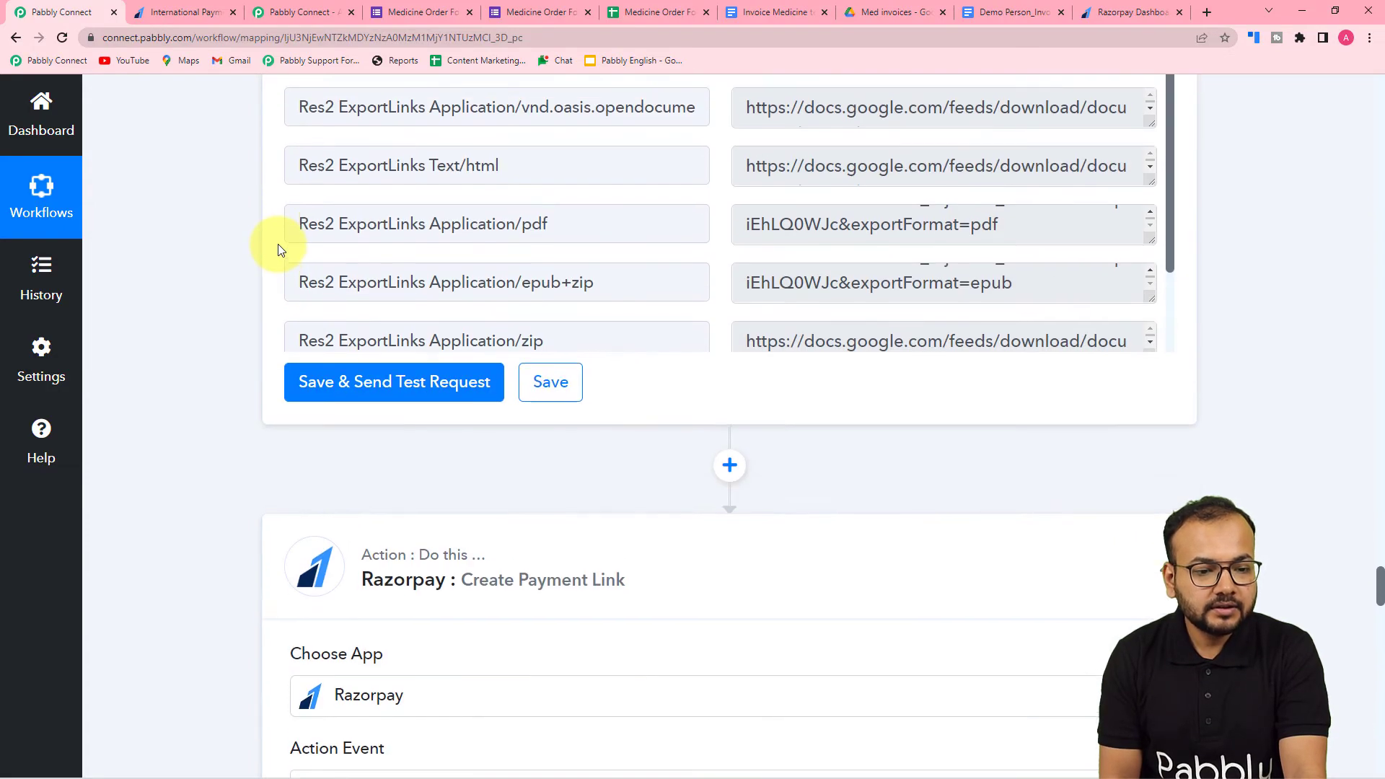
pyautogui.scroll(20, 280, 250)
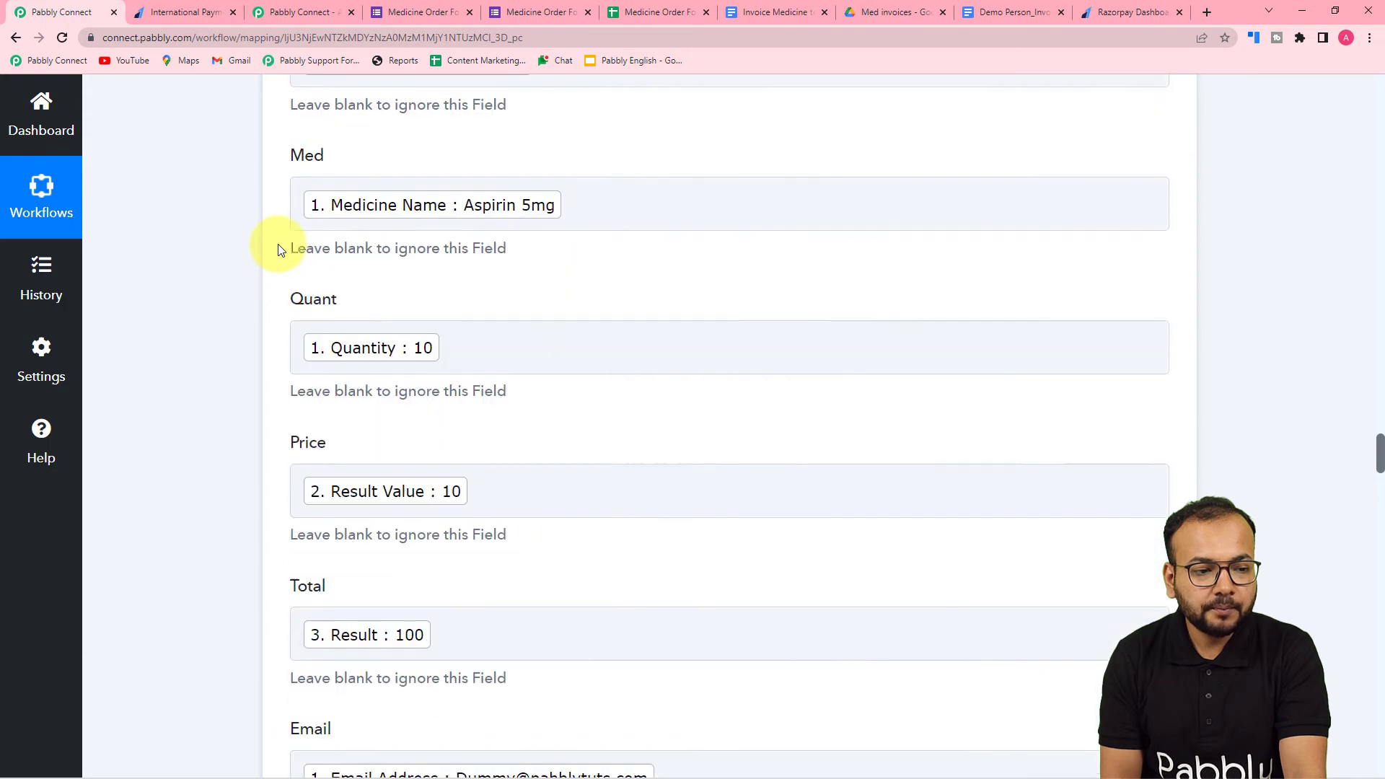
pyautogui.scroll(20, 279, 250)
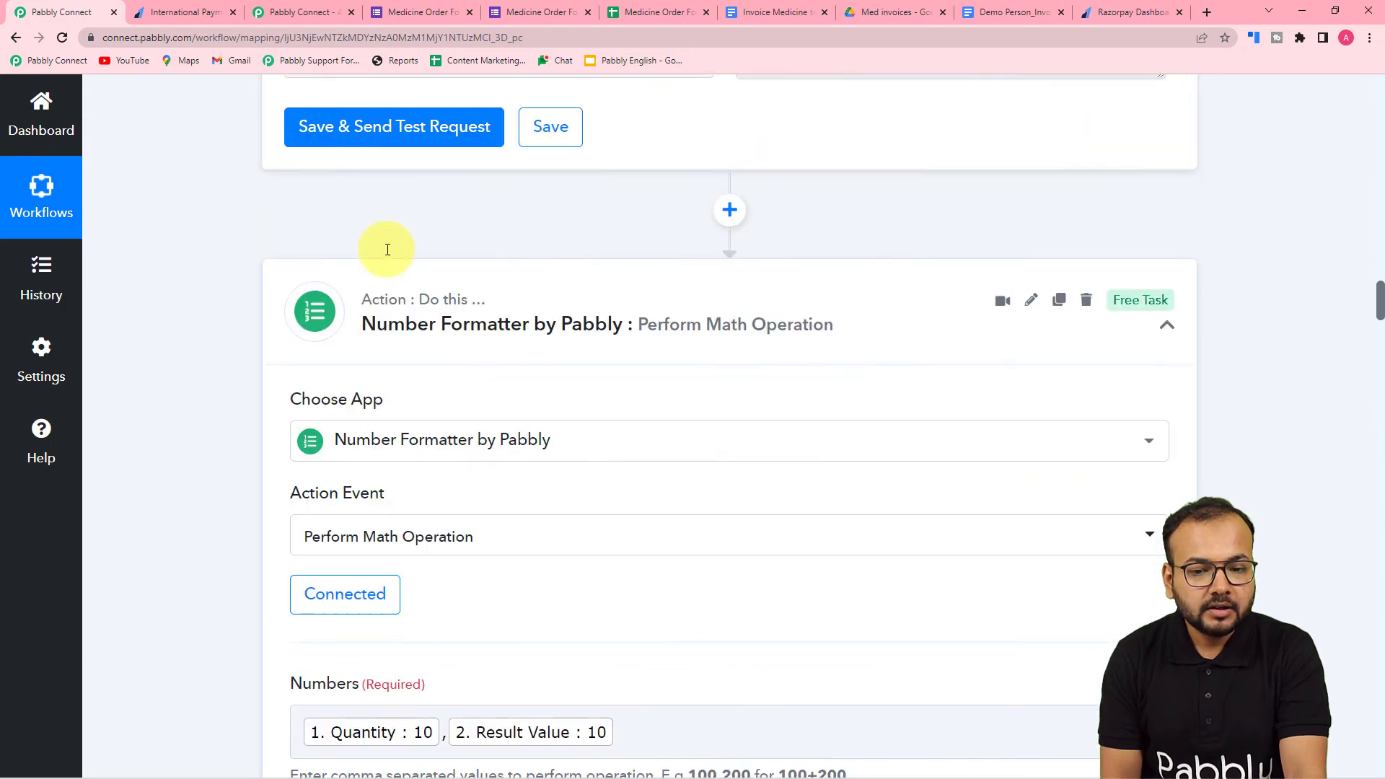
pyautogui.scroll(20, 388, 250)
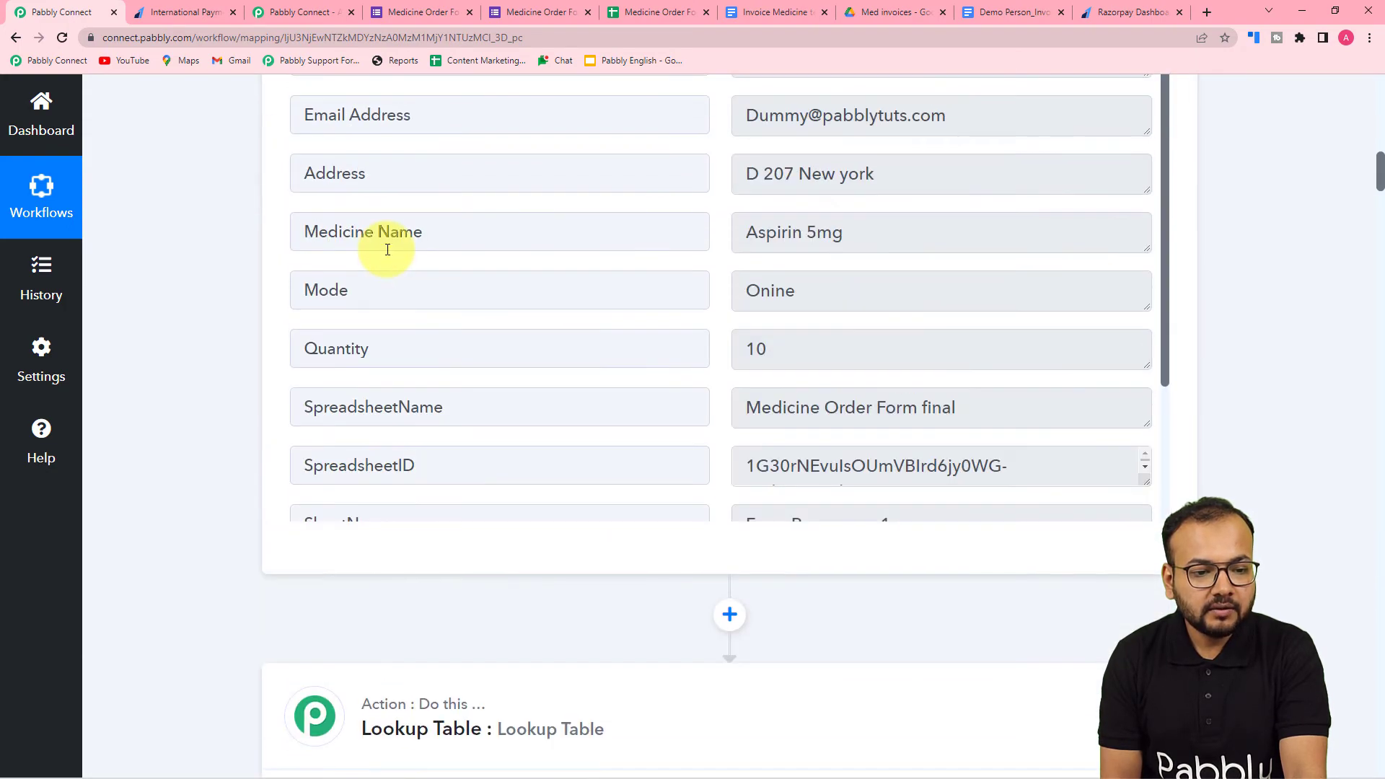
pyautogui.scroll(3, 387, 249)
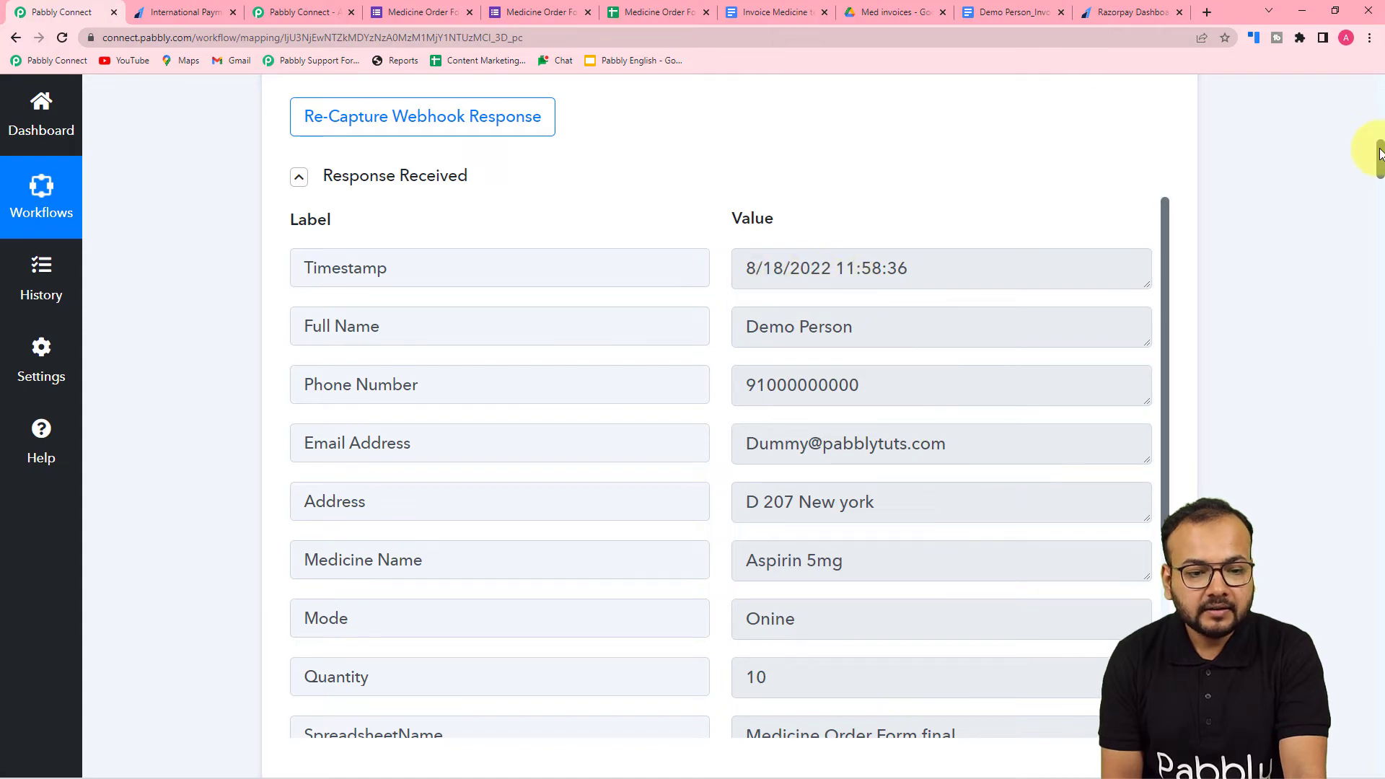
pyautogui.moveTo(1379, 154); pyautogui.dragTo(1320, 668)
pyautogui.scroll(-3, 486, 340)
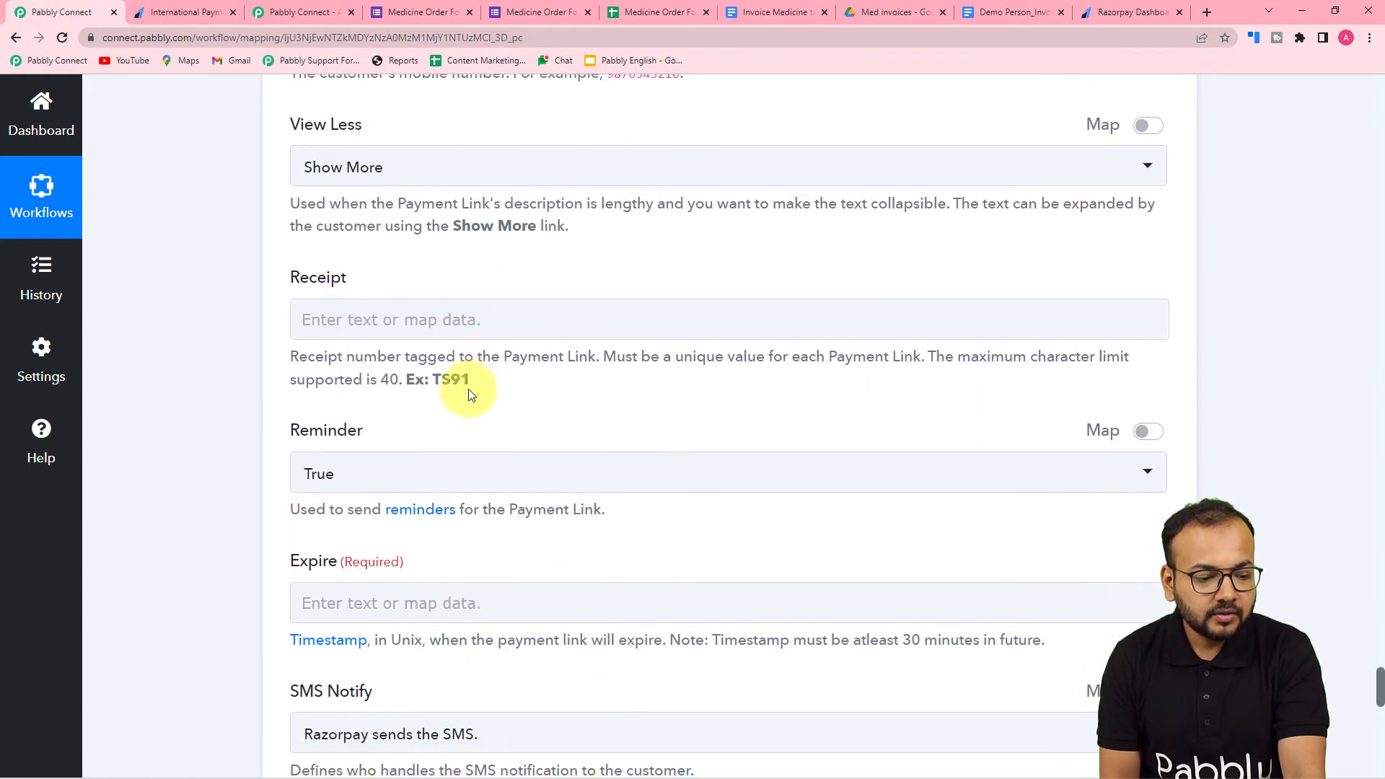
pyautogui.scroll(-3, 469, 393)
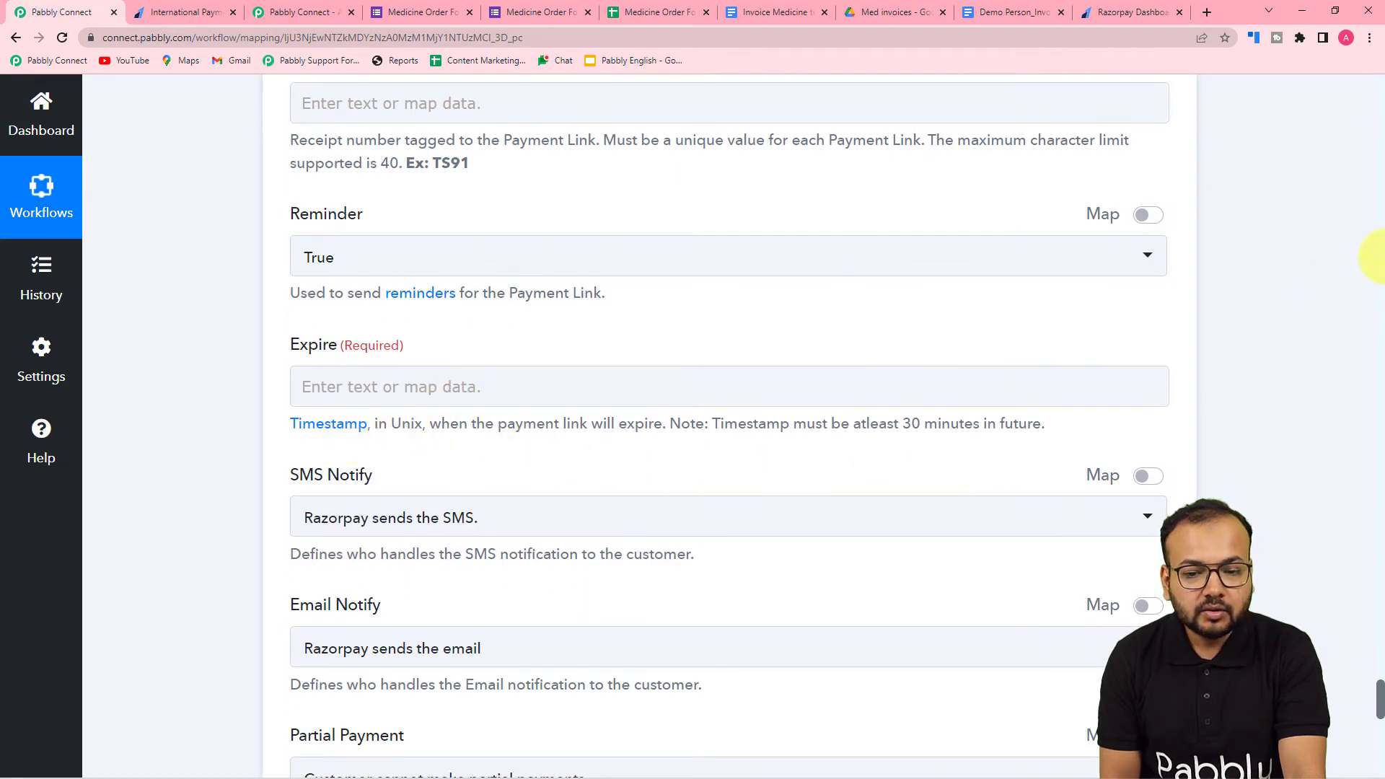
pyautogui.scroll(15, 1379, 259)
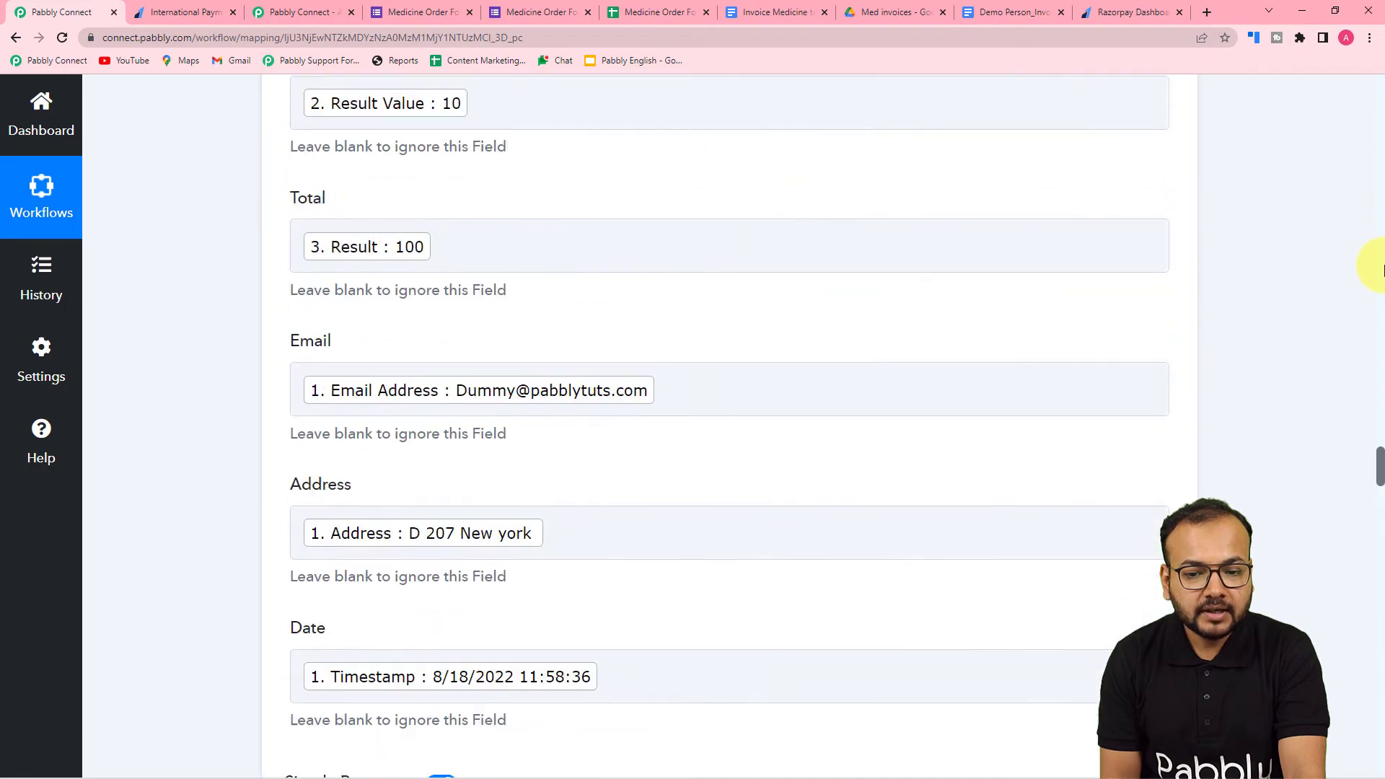
pyautogui.scroll(20, 1380, 267)
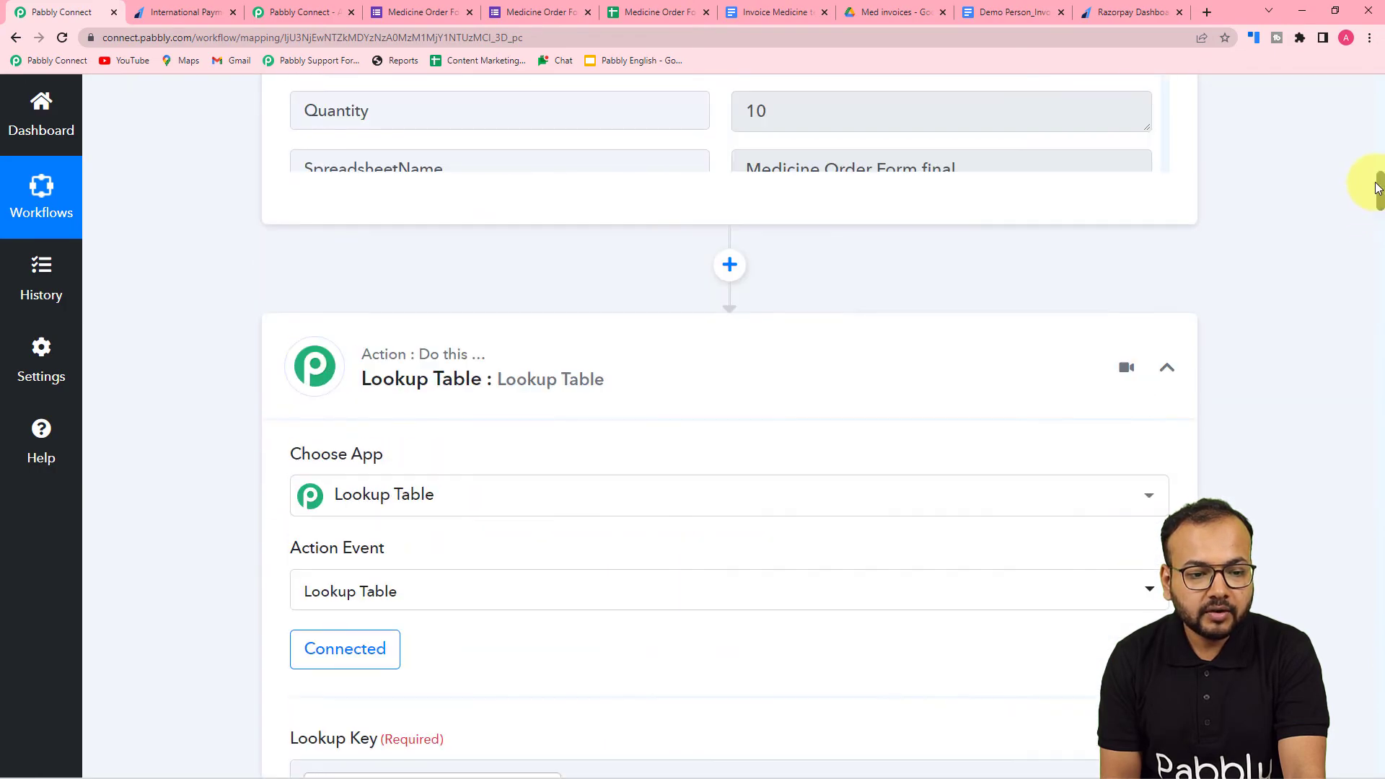
pyautogui.scroll(-10, 1376, 188)
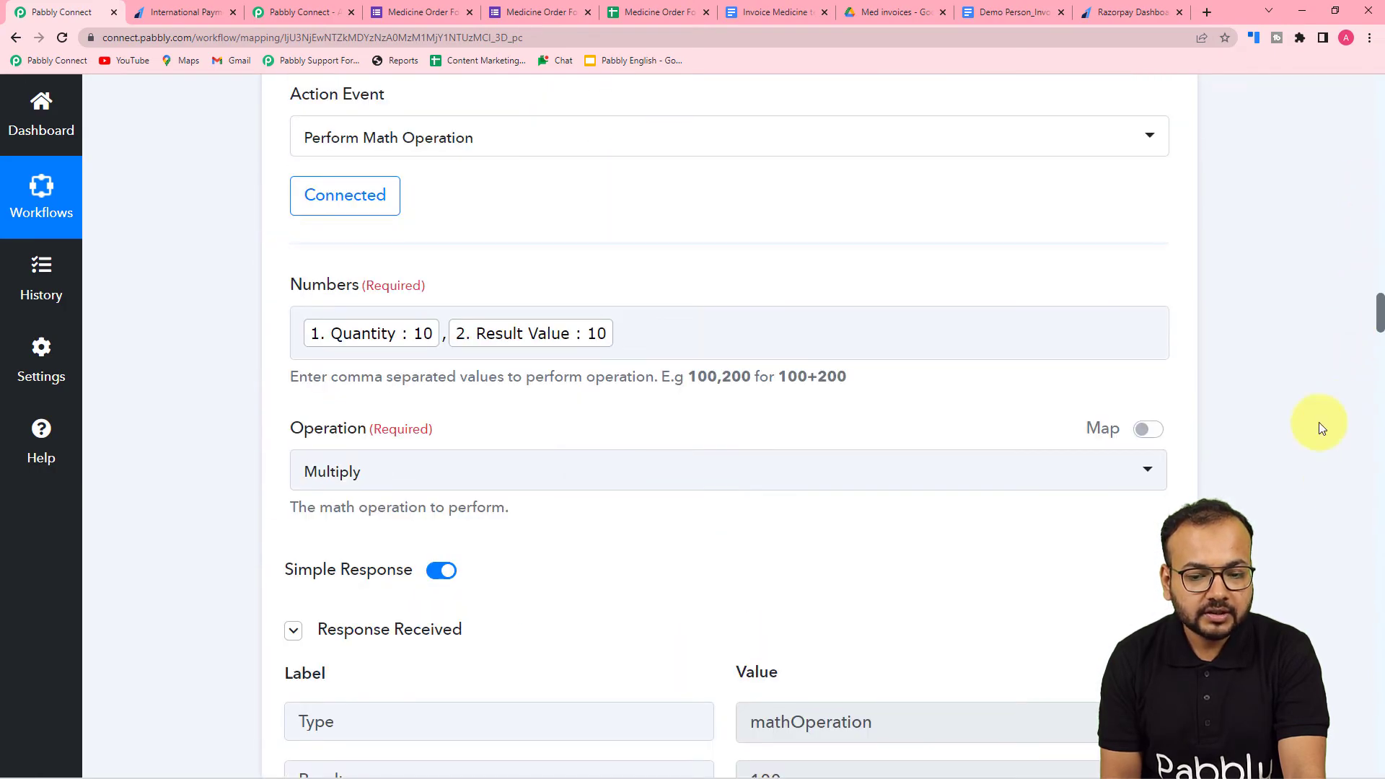
pyautogui.scroll(-15, 1254, 224)
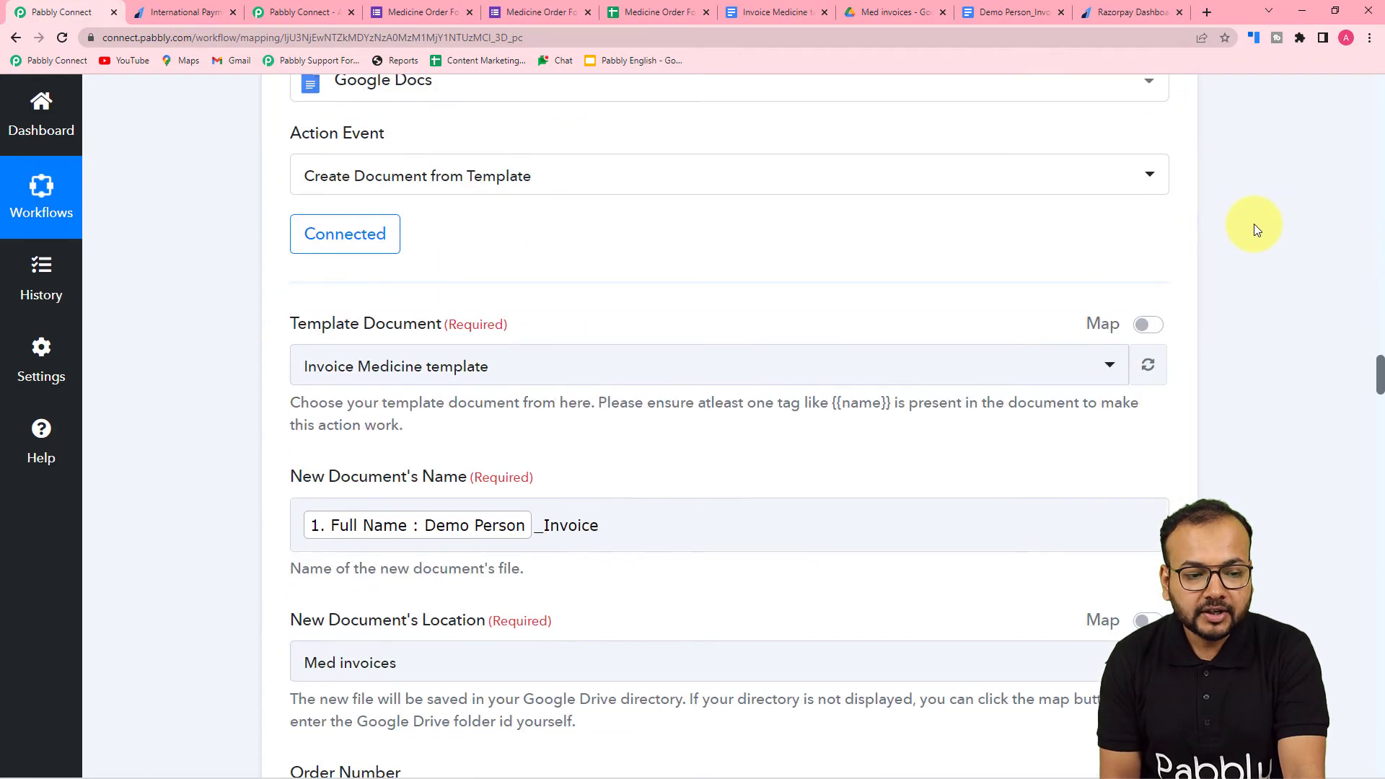
pyautogui.scroll(-17, 1253, 223)
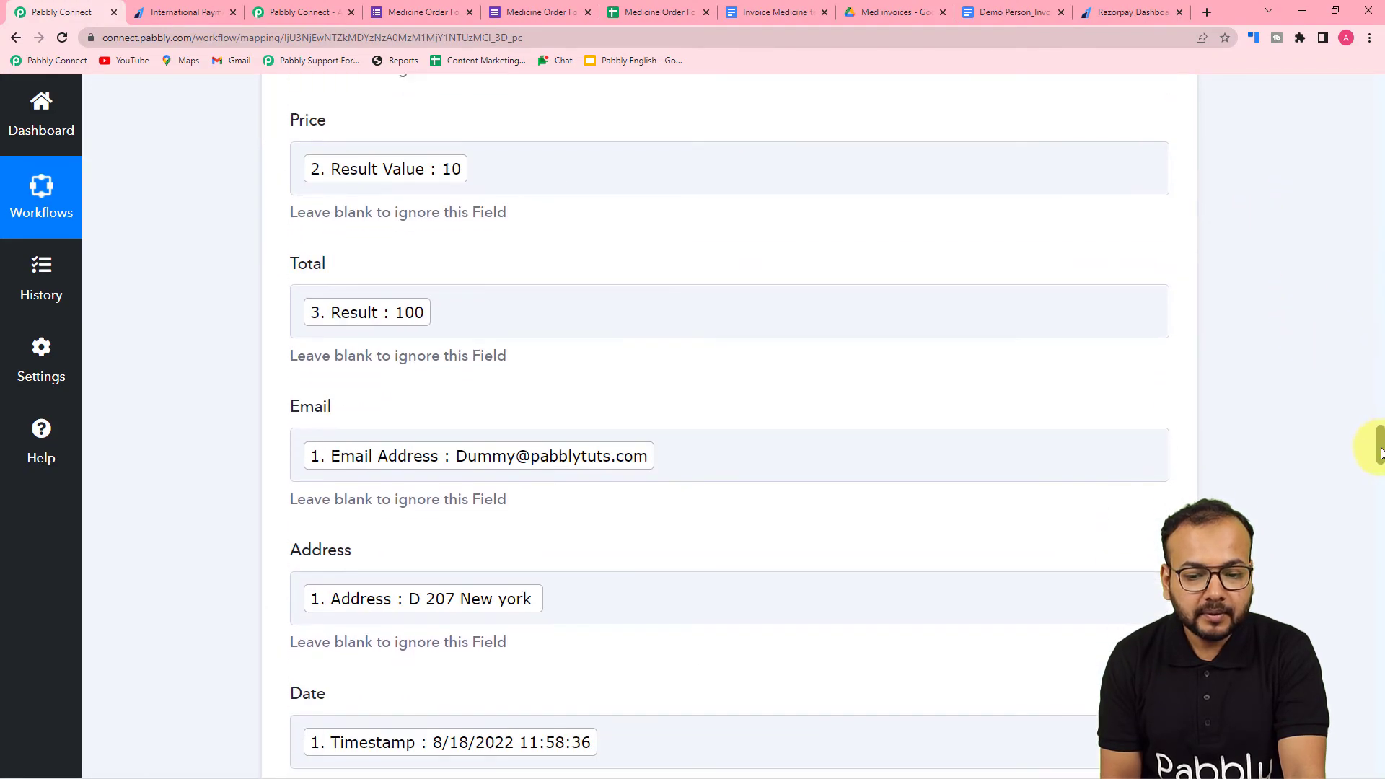
pyautogui.moveTo(1378, 450); pyautogui.dragTo(1362, 617)
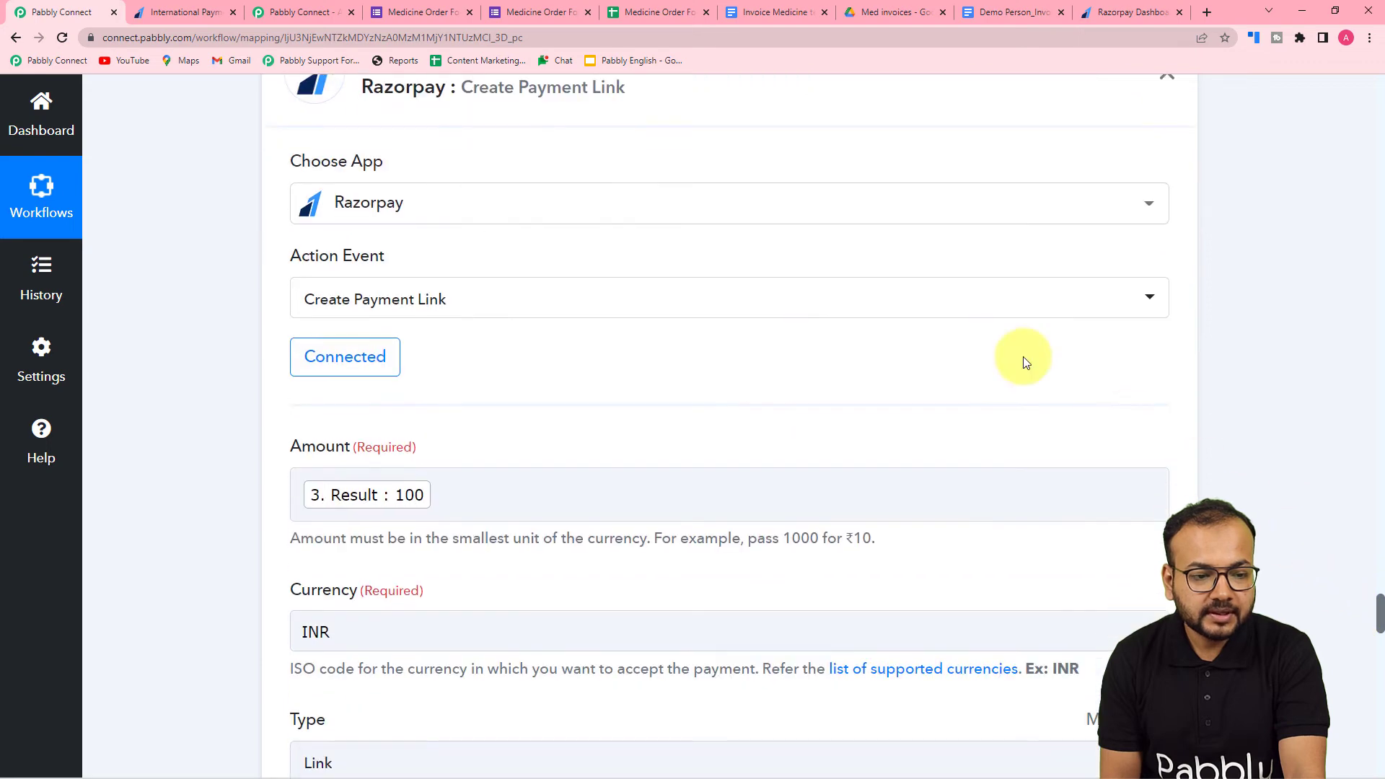
# - Insert a Date/Time Formatter by Pabbly action directly before the Razorpay Create Payment Link action
pyautogui.scroll(4, 1026, 362)
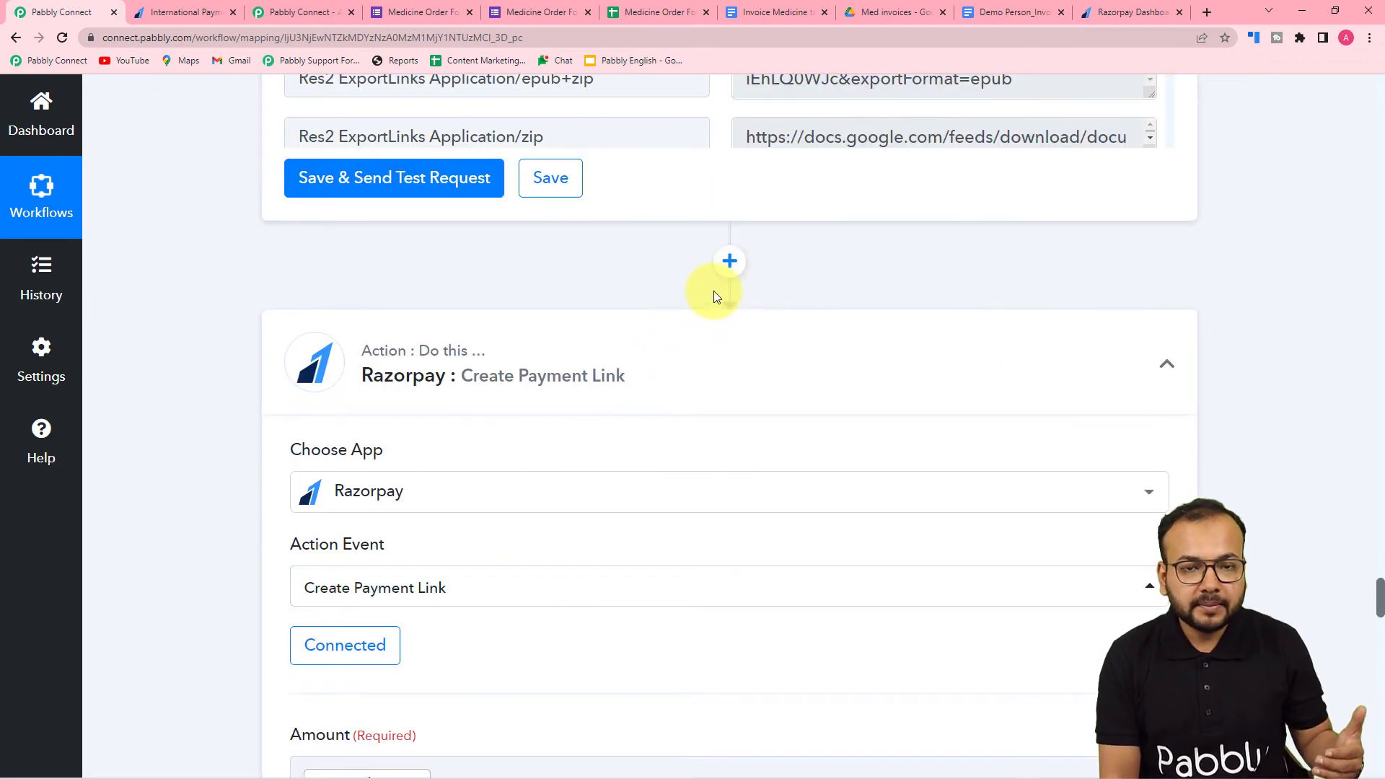
pyautogui.click(729, 260)
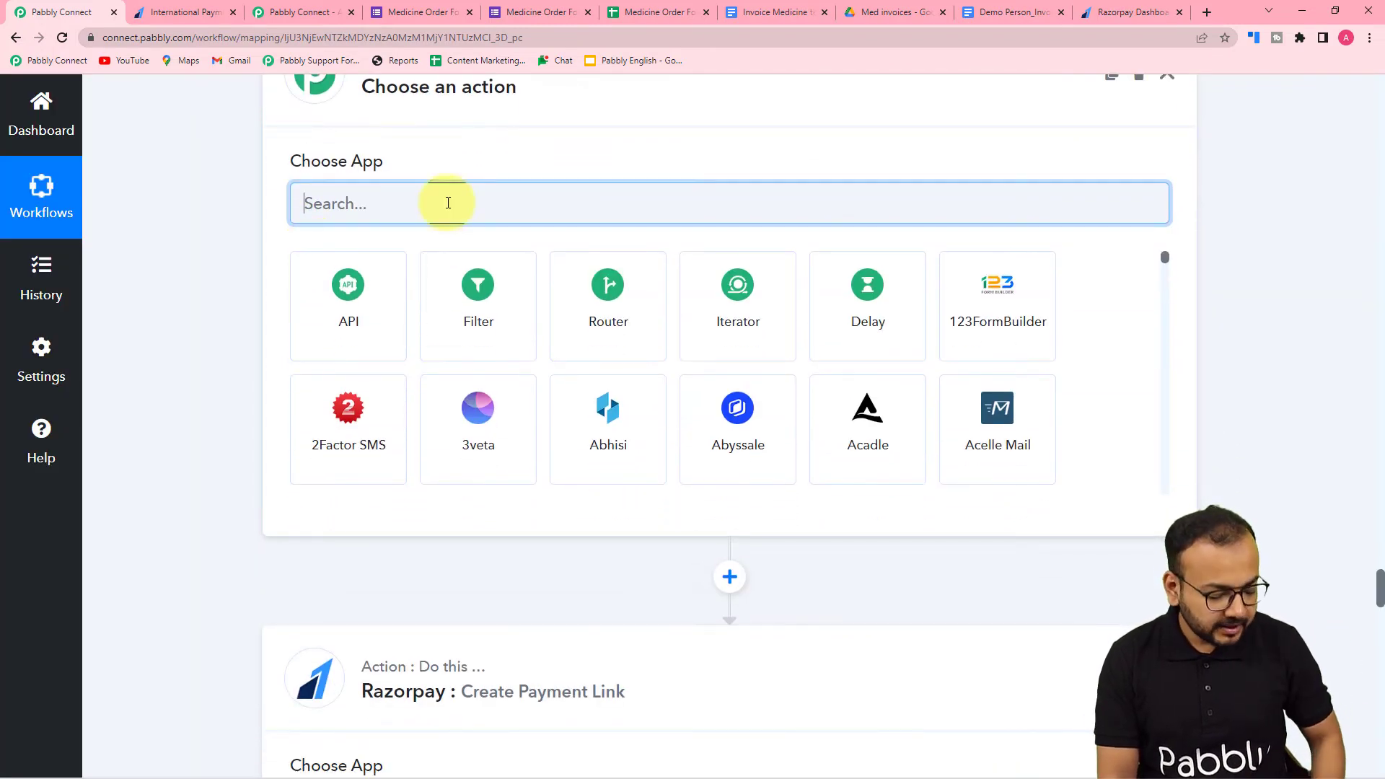
pyautogui.write('date')
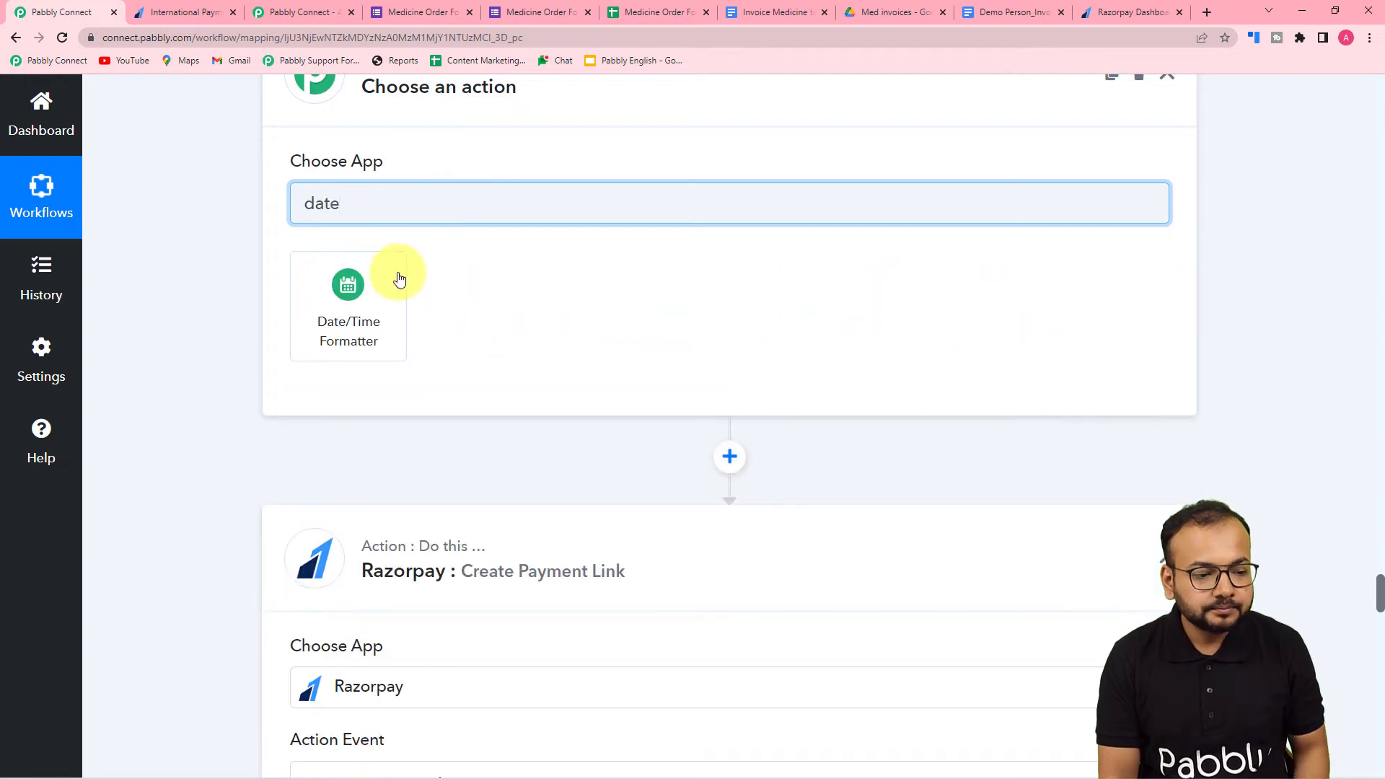
pyautogui.click(347, 289)
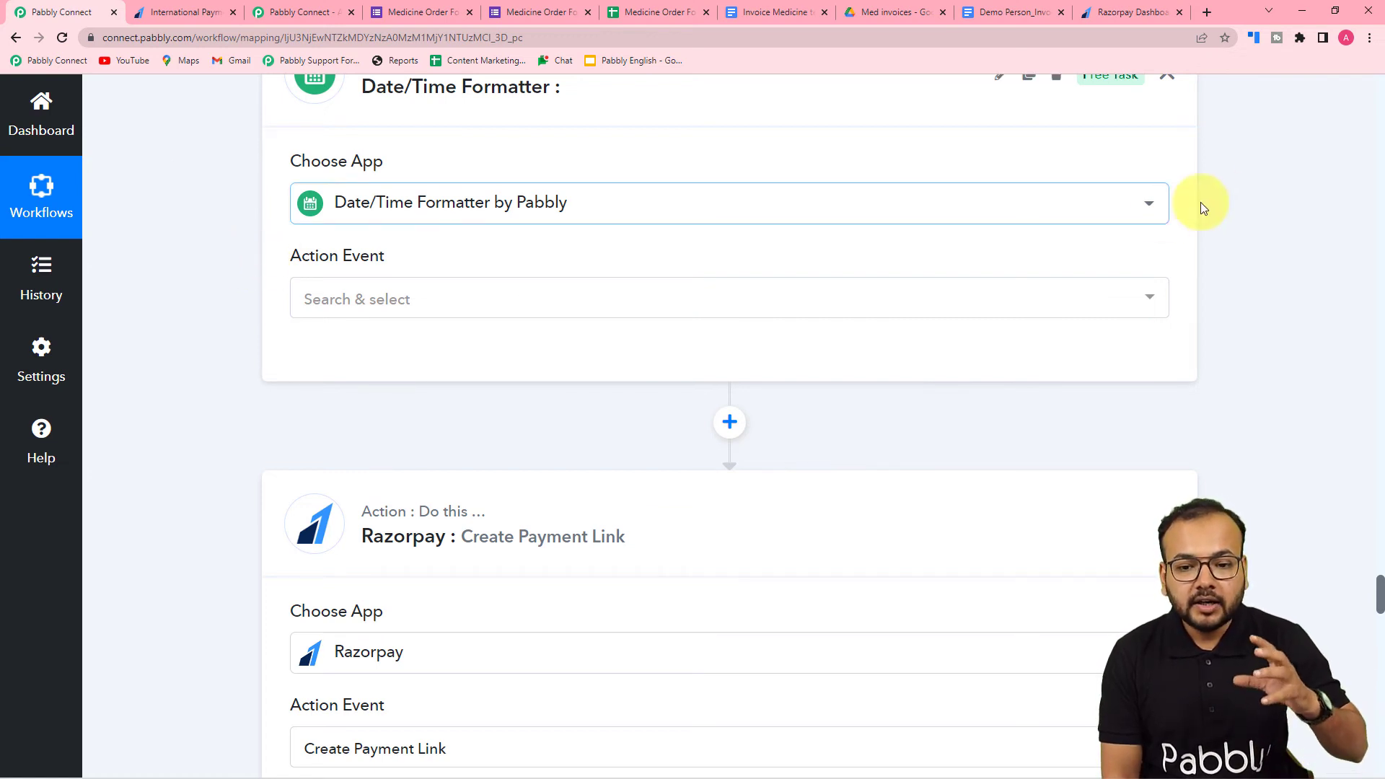
# - Choose Modify Current Date as the Date/Time Formatter's action event and connect the action
pyautogui.scroll(20, 1381, 191)
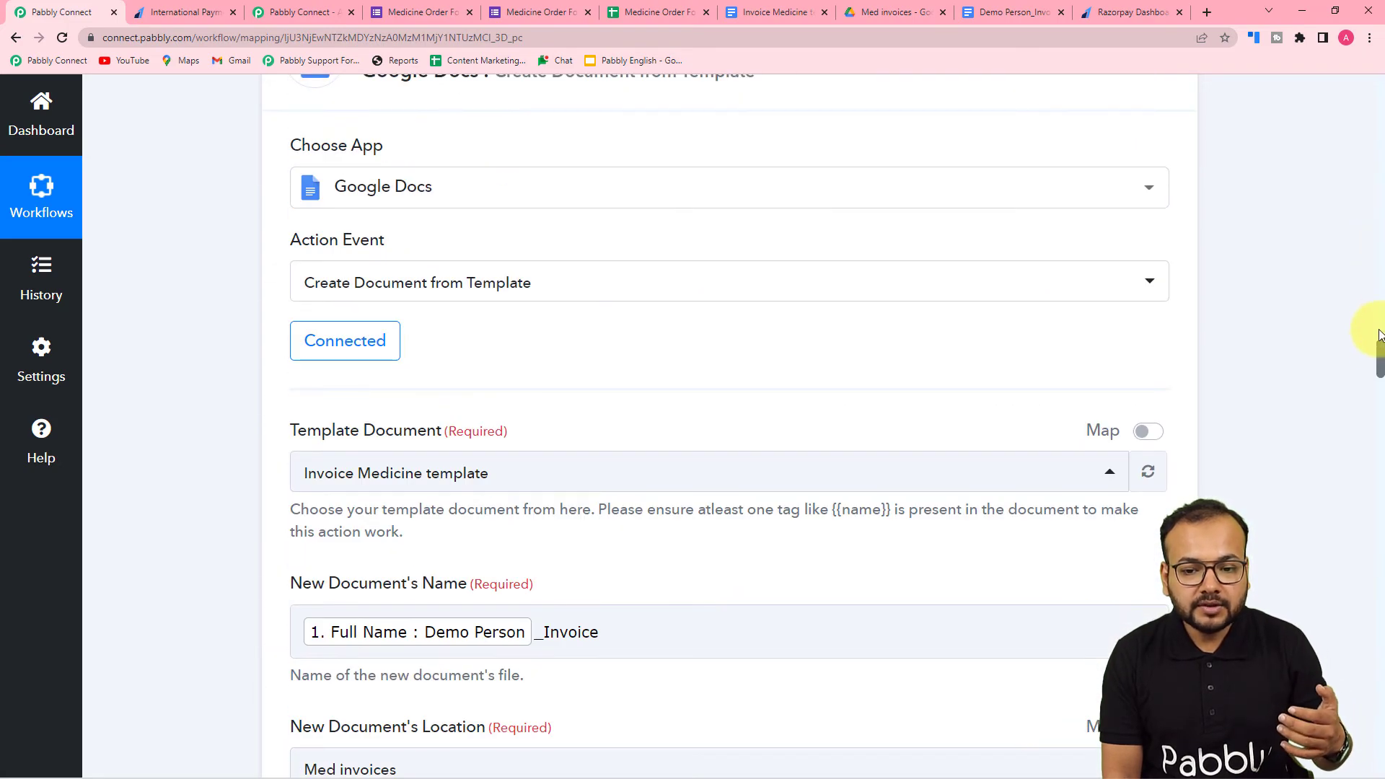
pyautogui.moveTo(1378, 360); pyautogui.dragTo(1378, 139)
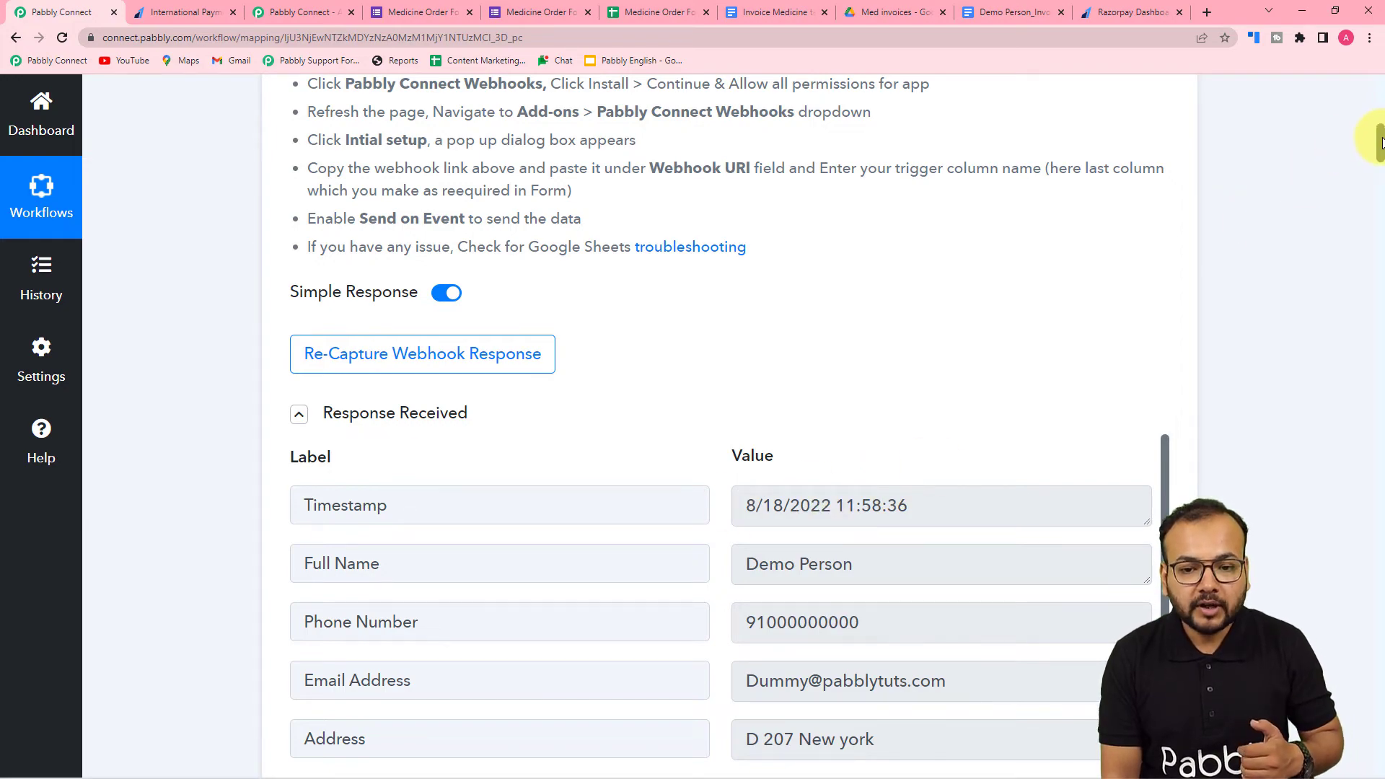
pyautogui.moveTo(1378, 143); pyautogui.dragTo(1338, 678)
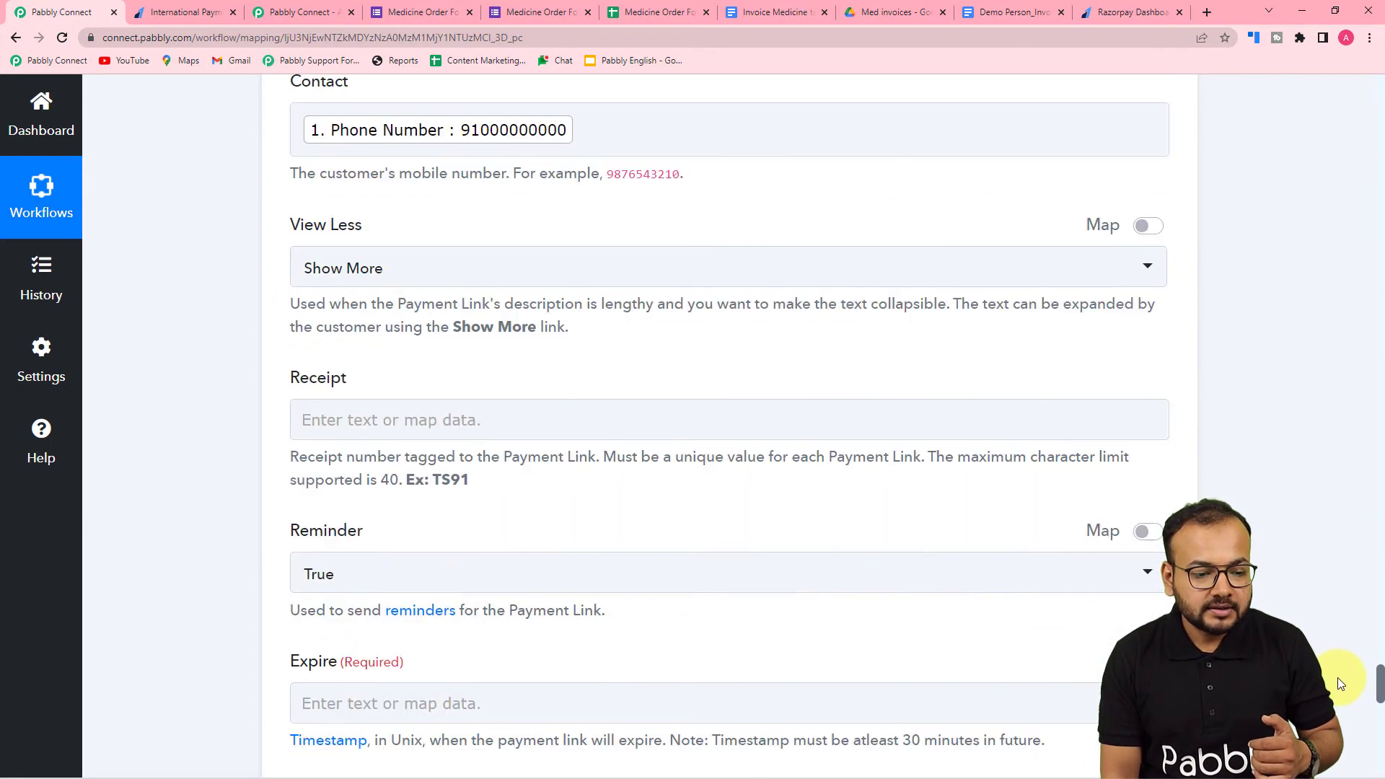
pyautogui.scroll(-15, 1232, 418)
pyautogui.scroll(13, 1231, 419)
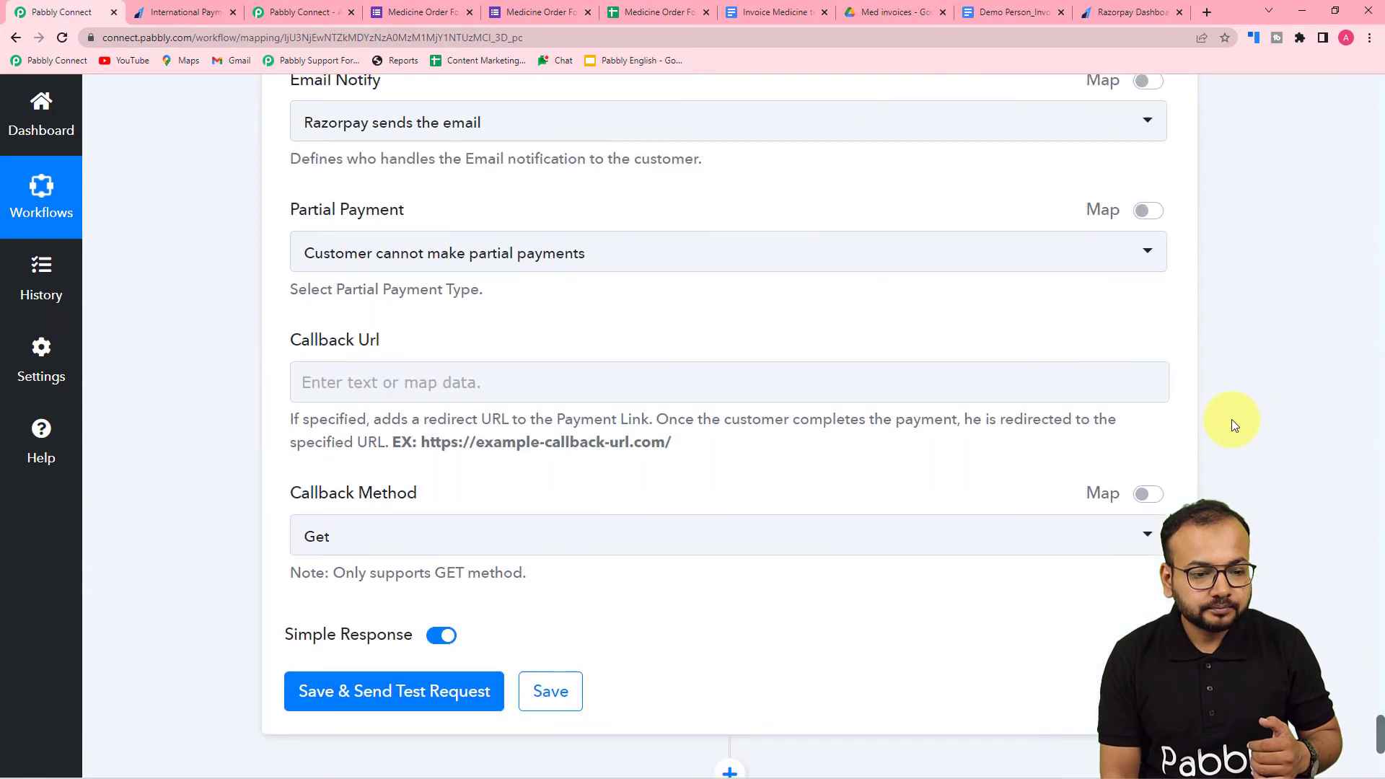
pyautogui.scroll(20, 1232, 419)
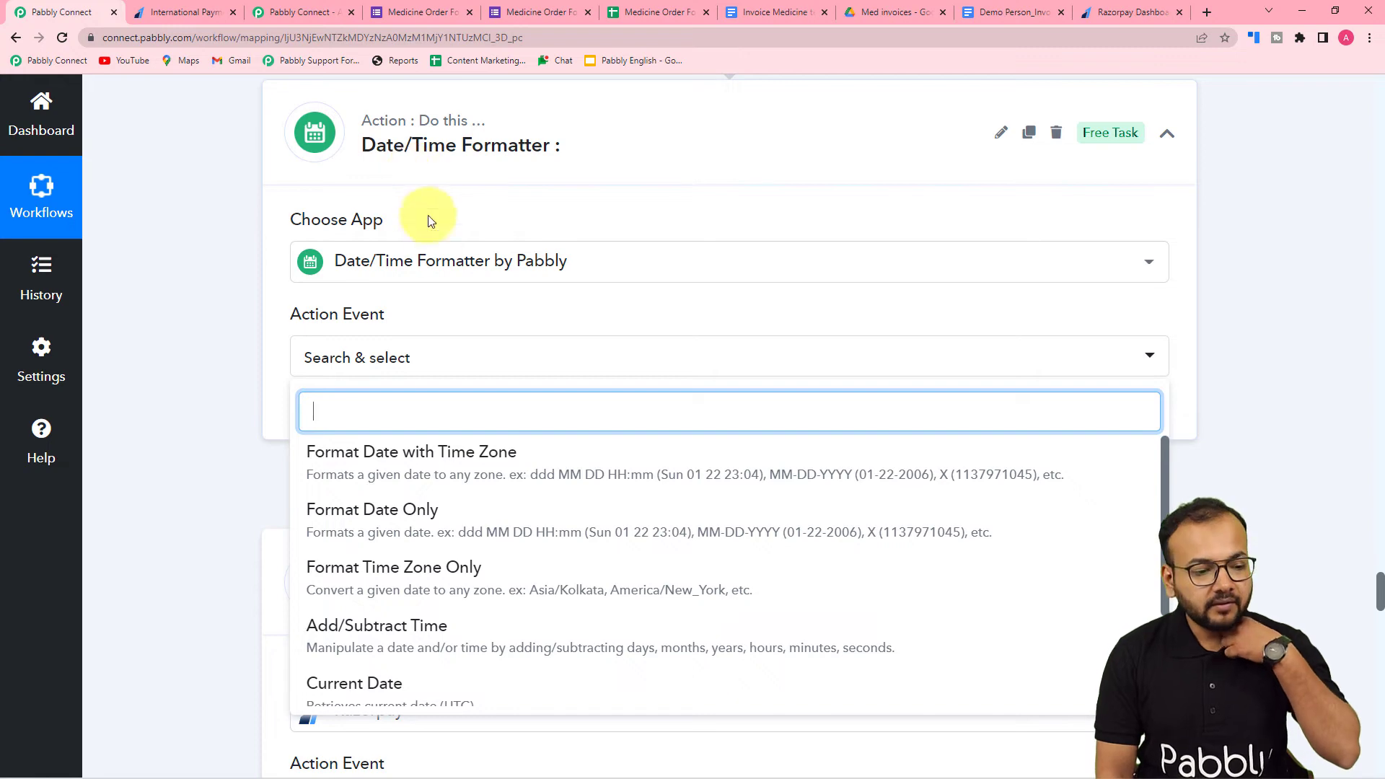
pyautogui.scroll(-2, 404, 504)
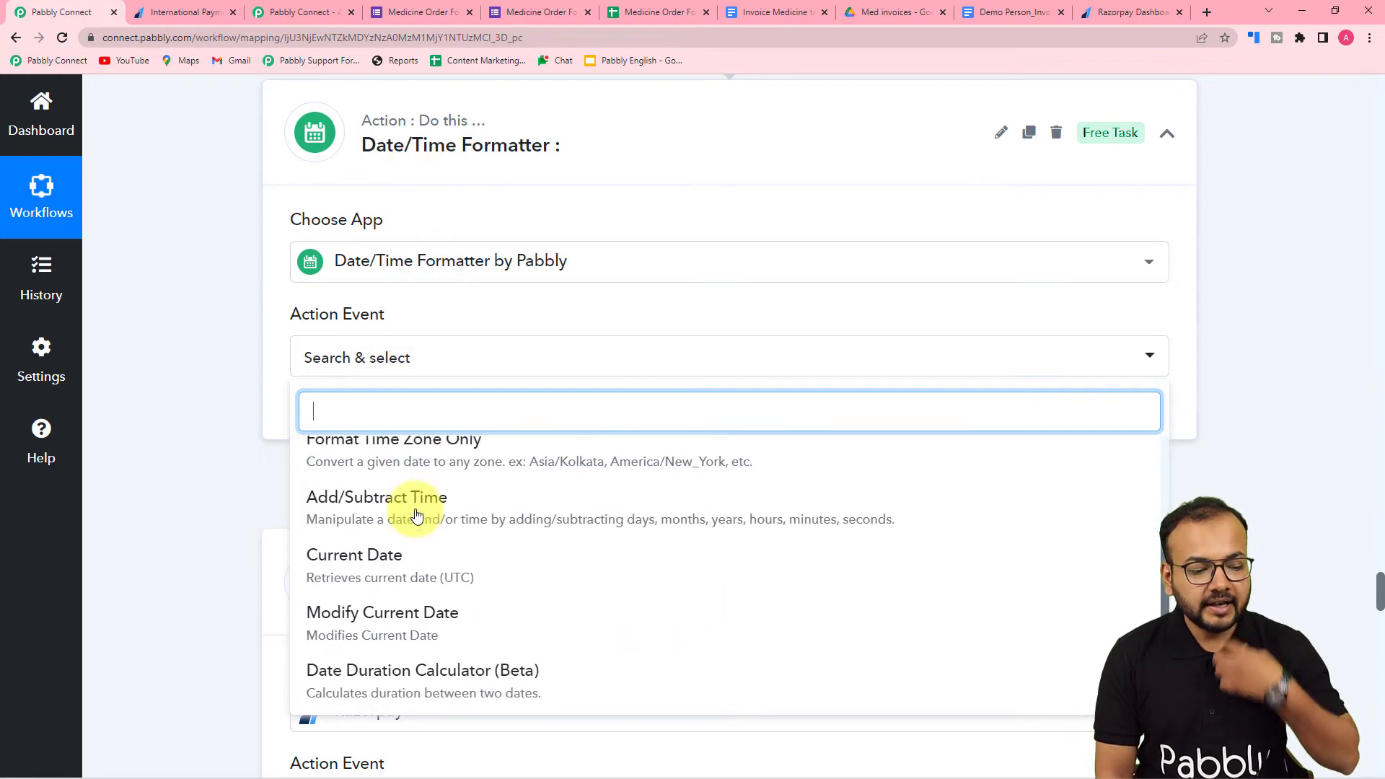
pyautogui.click(401, 614)
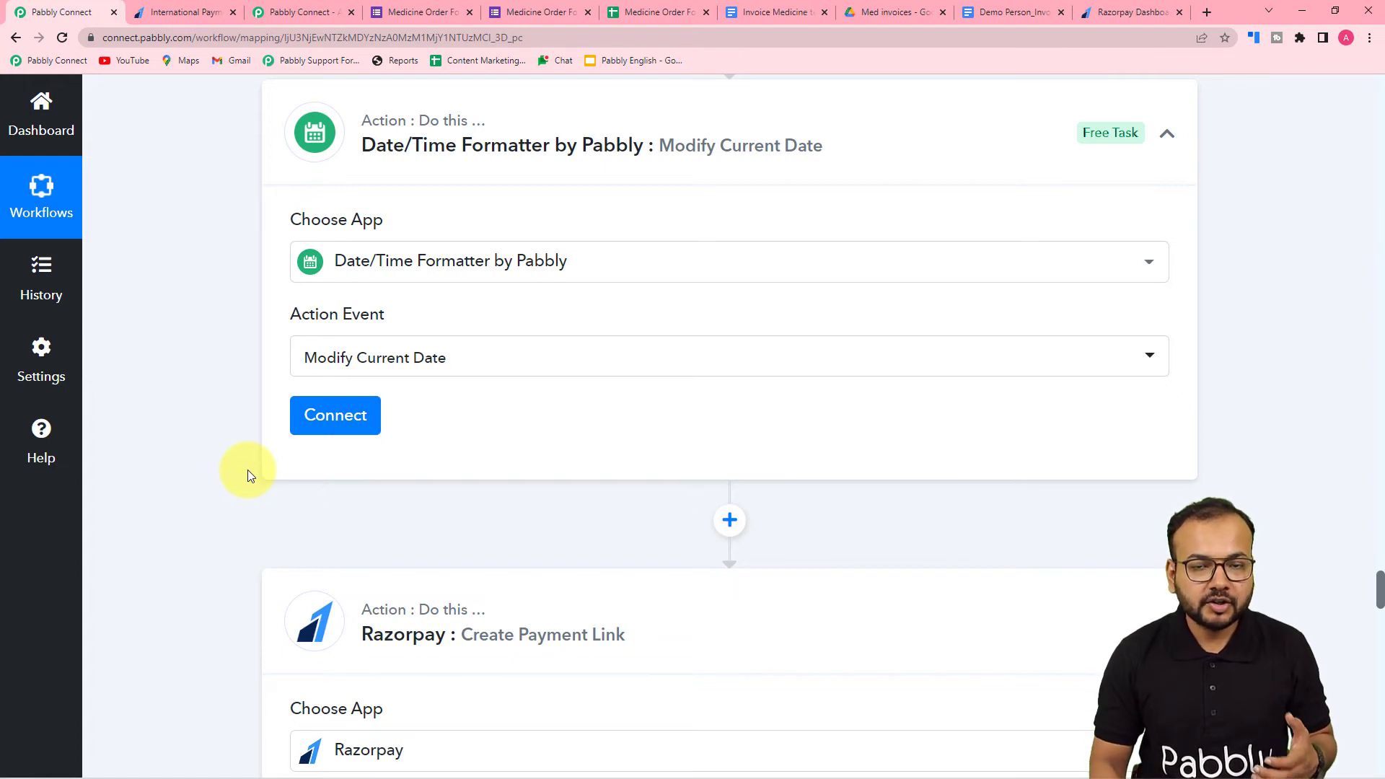
pyautogui.click(322, 431)
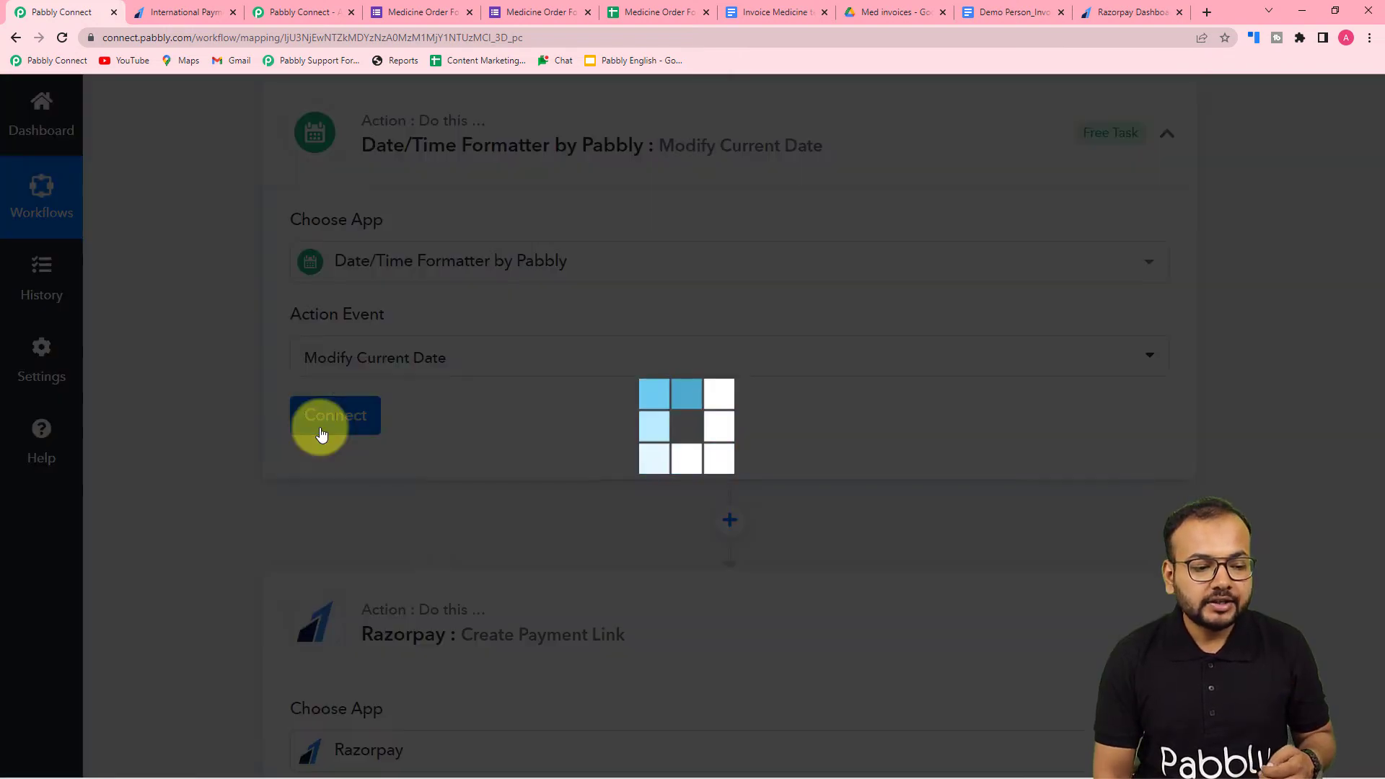
# - Set the Modify Current Date action's time zone to Asia/Kolkata
pyautogui.scroll(-3, 209, 386)
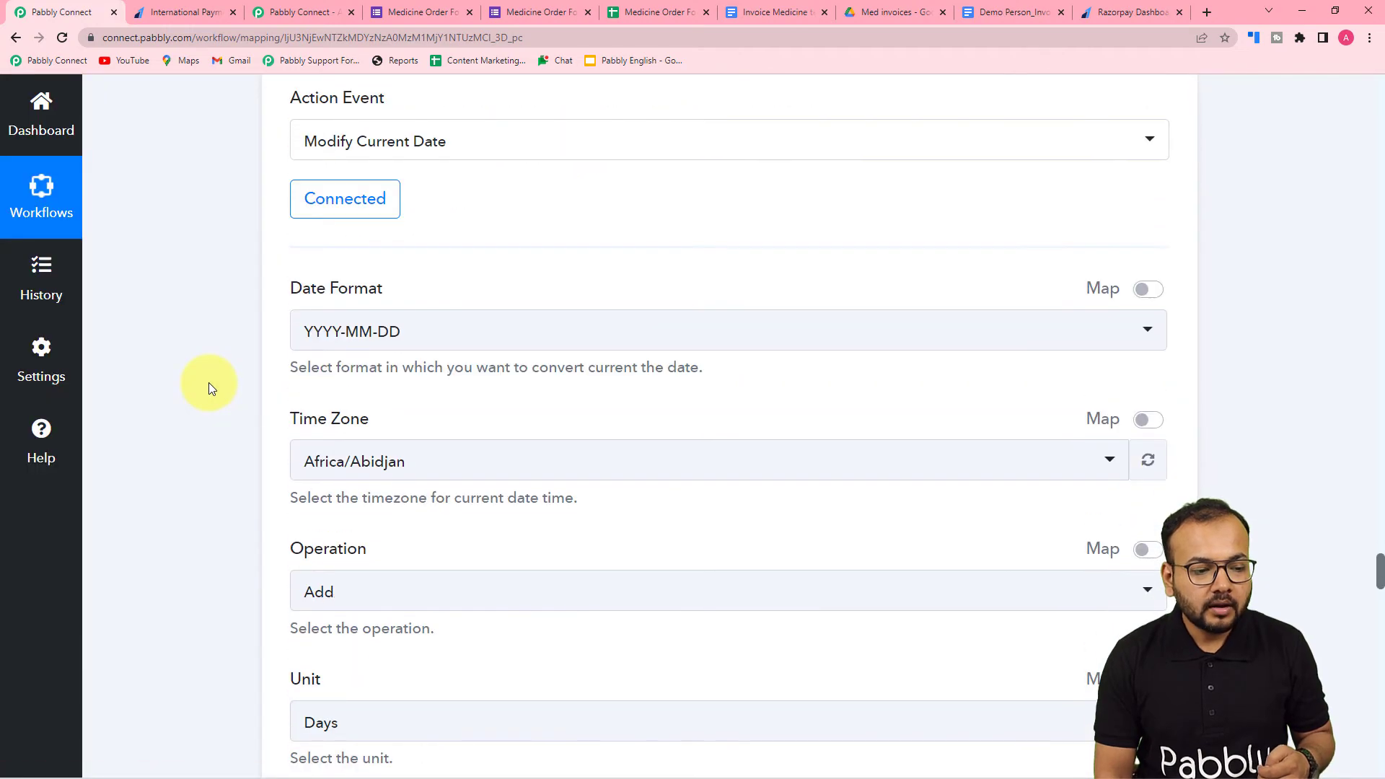
pyautogui.scroll(-2, 210, 388)
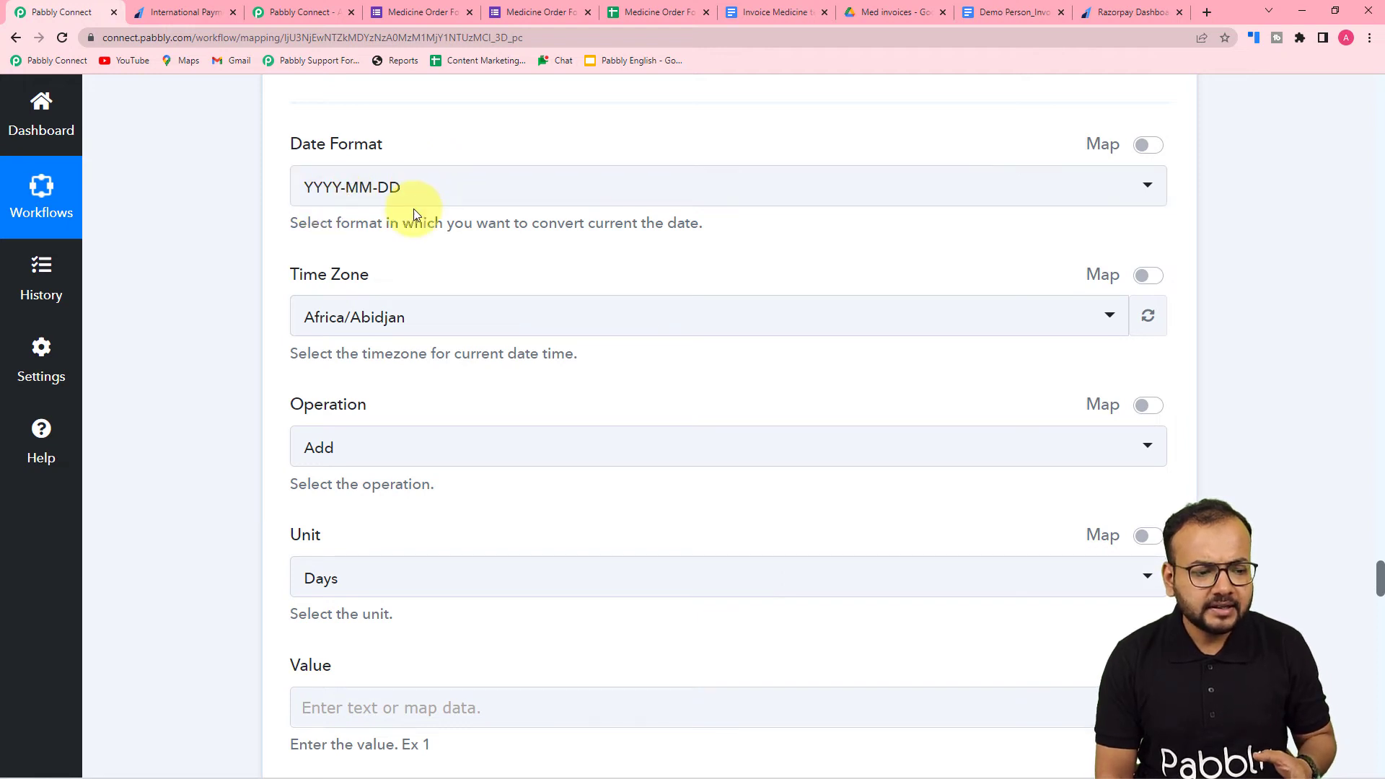
pyautogui.scroll(-2, 415, 214)
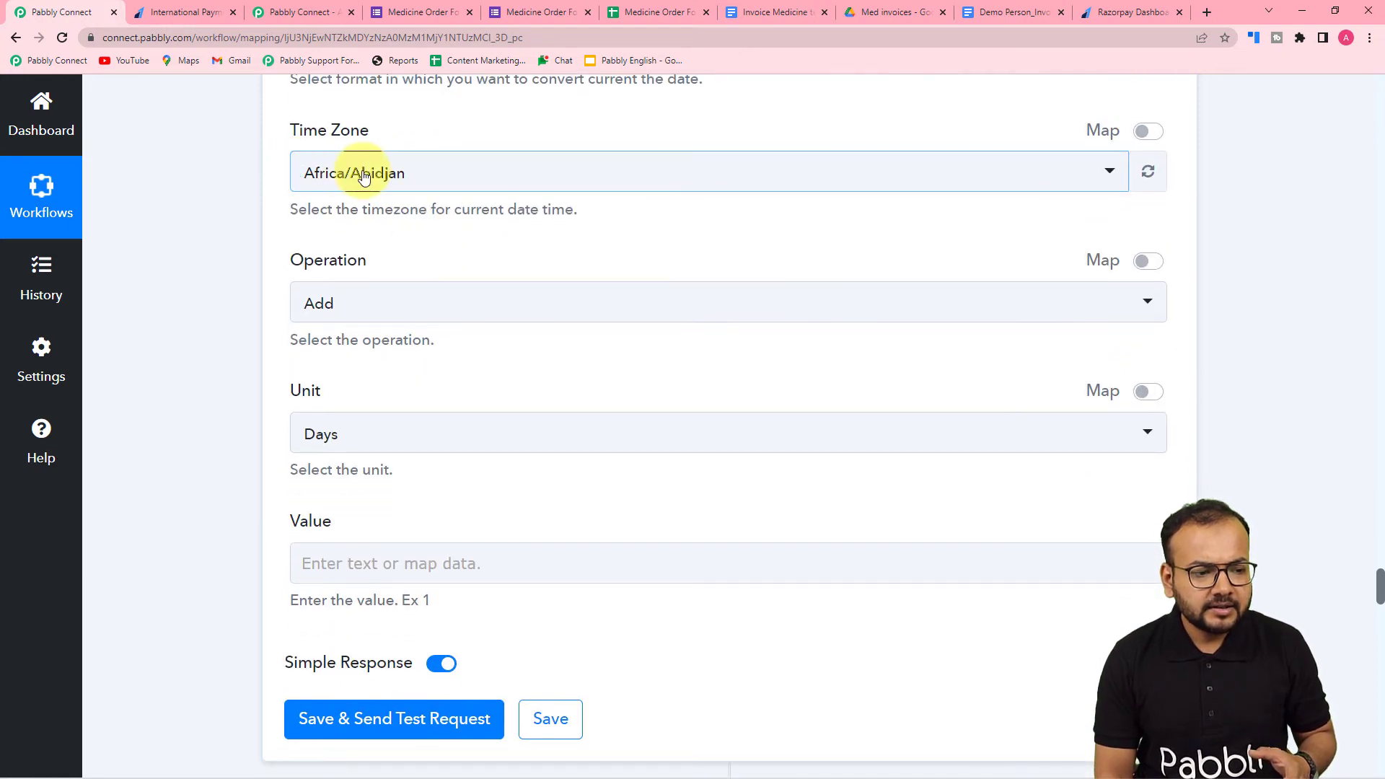
pyautogui.click(389, 180)
pyautogui.write('kol')
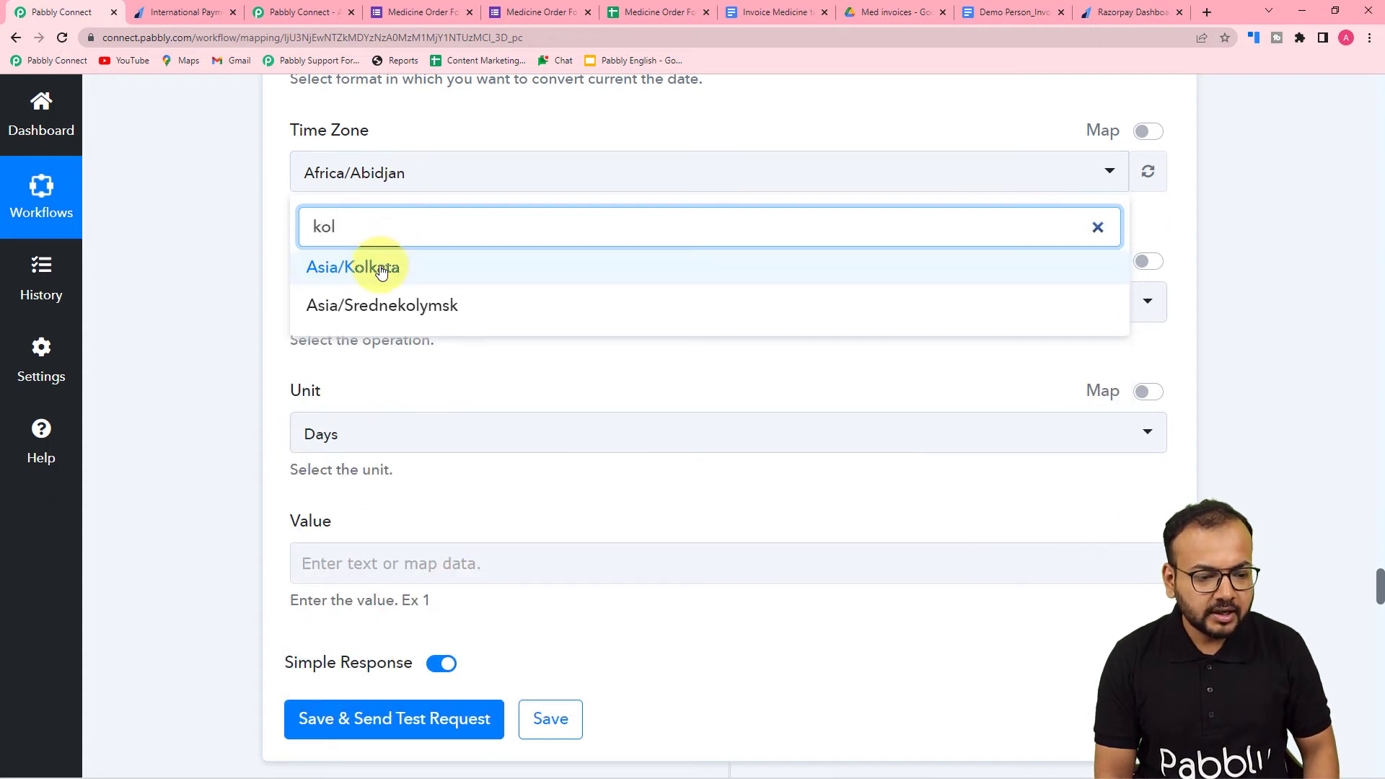
pyautogui.click(381, 269)
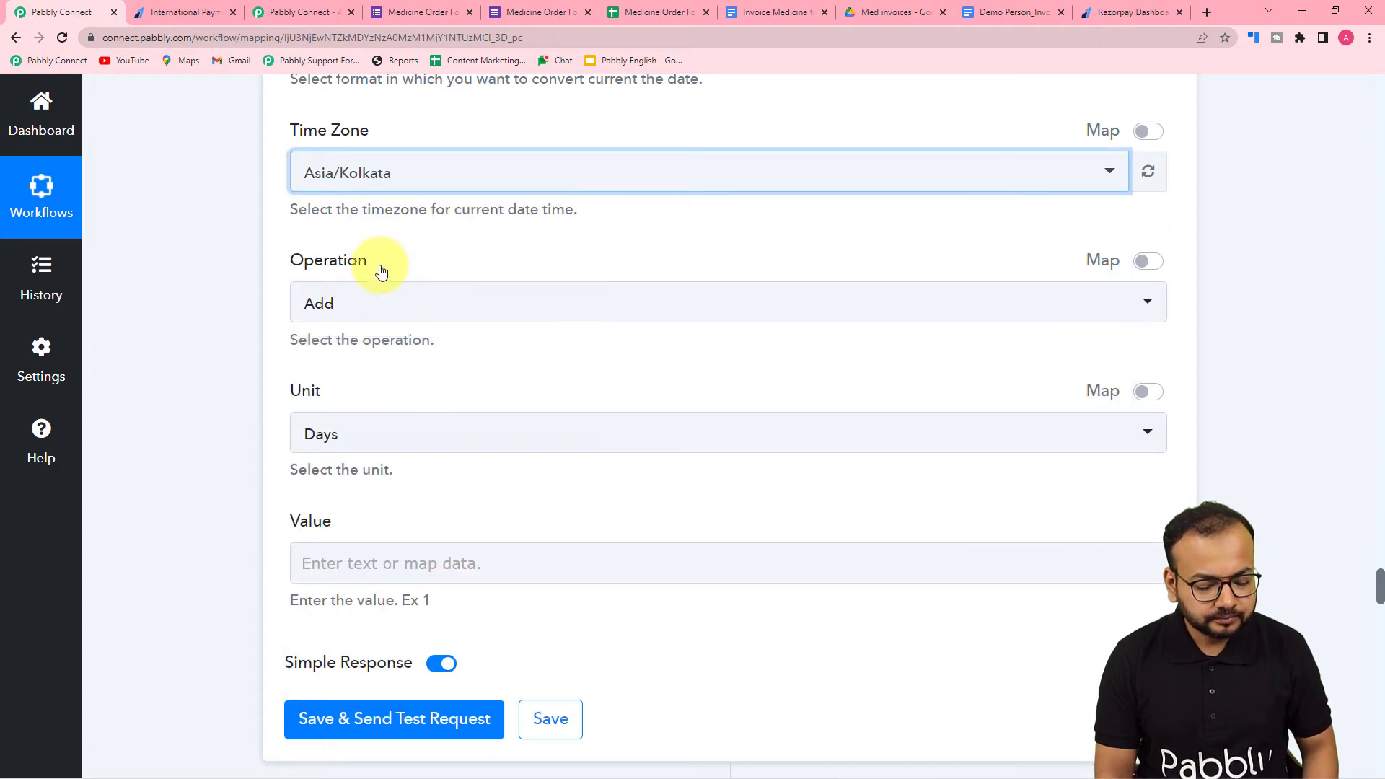
# - Configure the date modification with the Add operation, Days as the unit and a value of 1
pyautogui.click(366, 310)
pyautogui.click(339, 410)
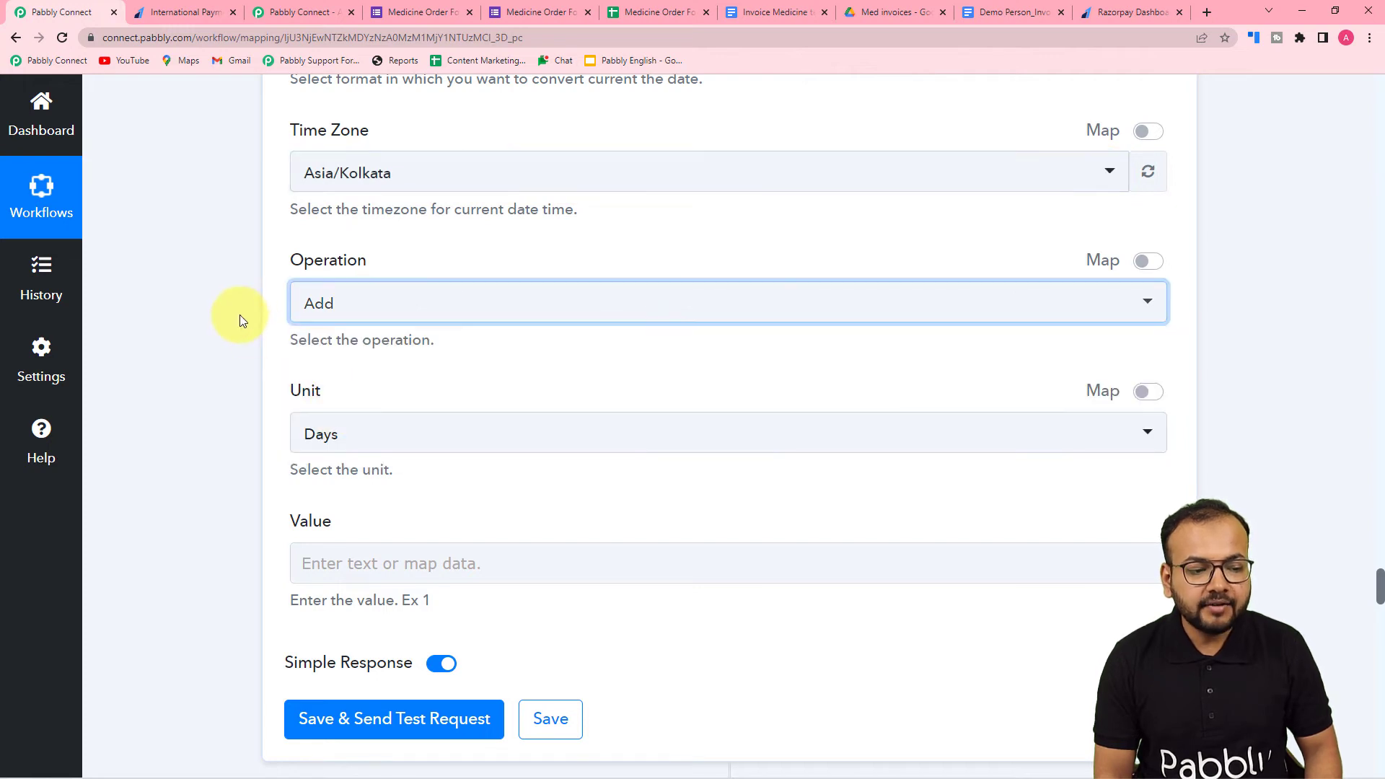
pyautogui.scroll(-3, 240, 319)
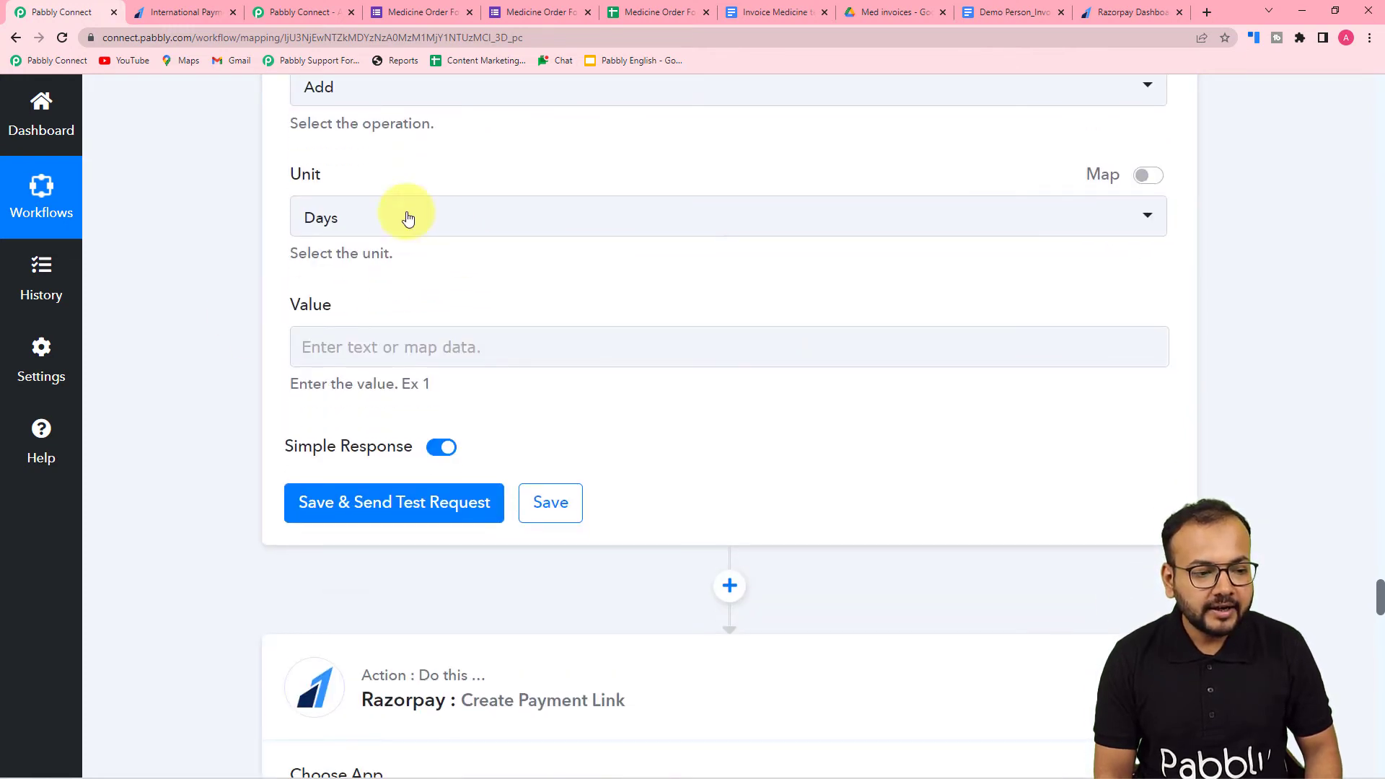
pyautogui.click(371, 217)
pyautogui.click(344, 317)
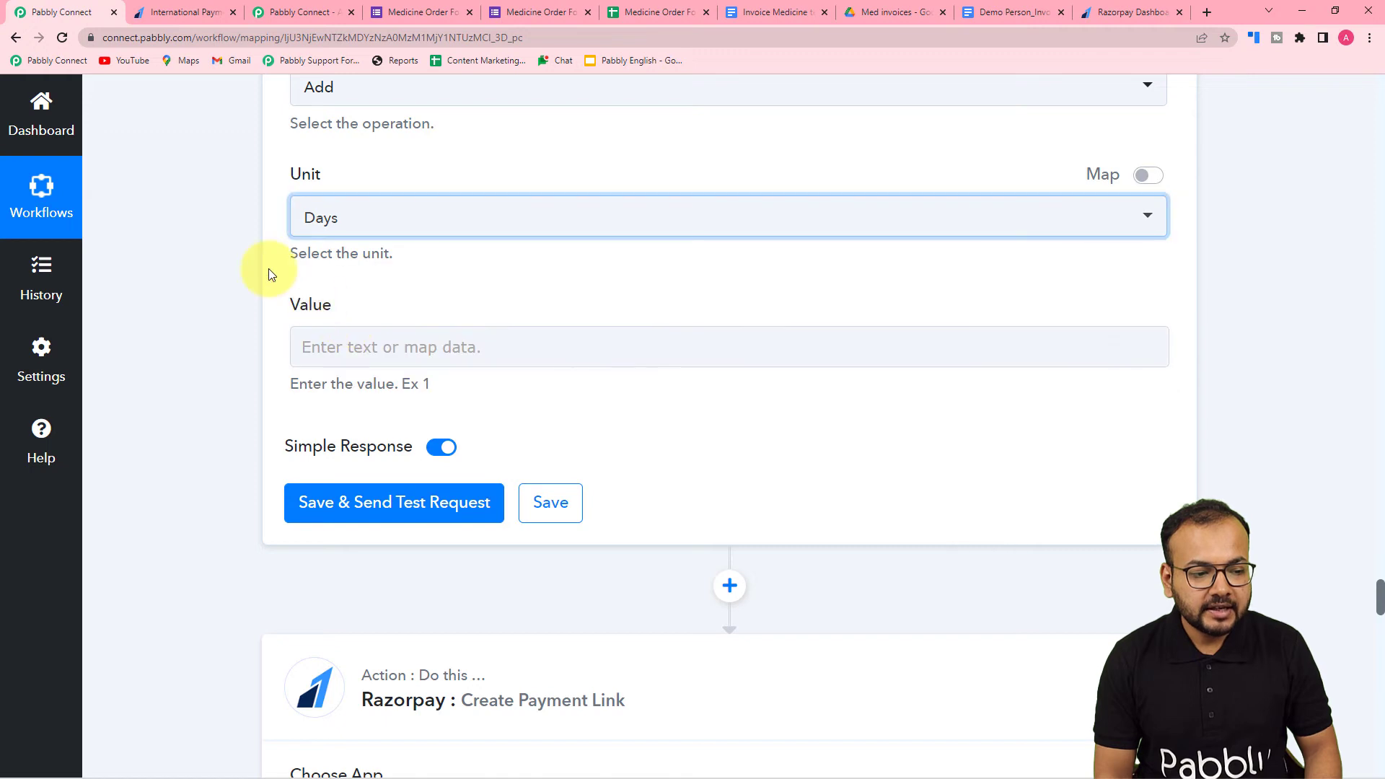
pyautogui.click(346, 347)
pyautogui.write('1')
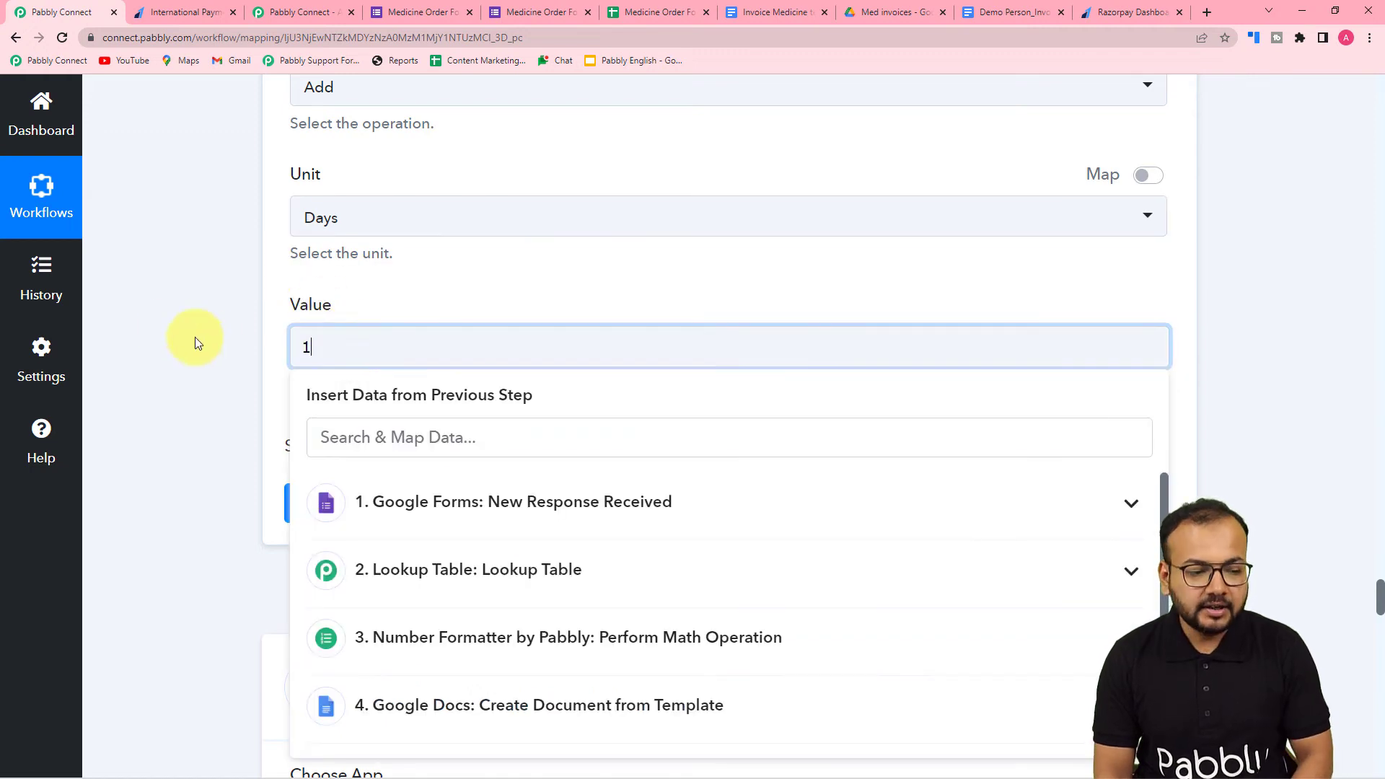
# - Save the Modify Current Date action and send its test request
pyautogui.click(272, 442)
pyautogui.click(324, 502)
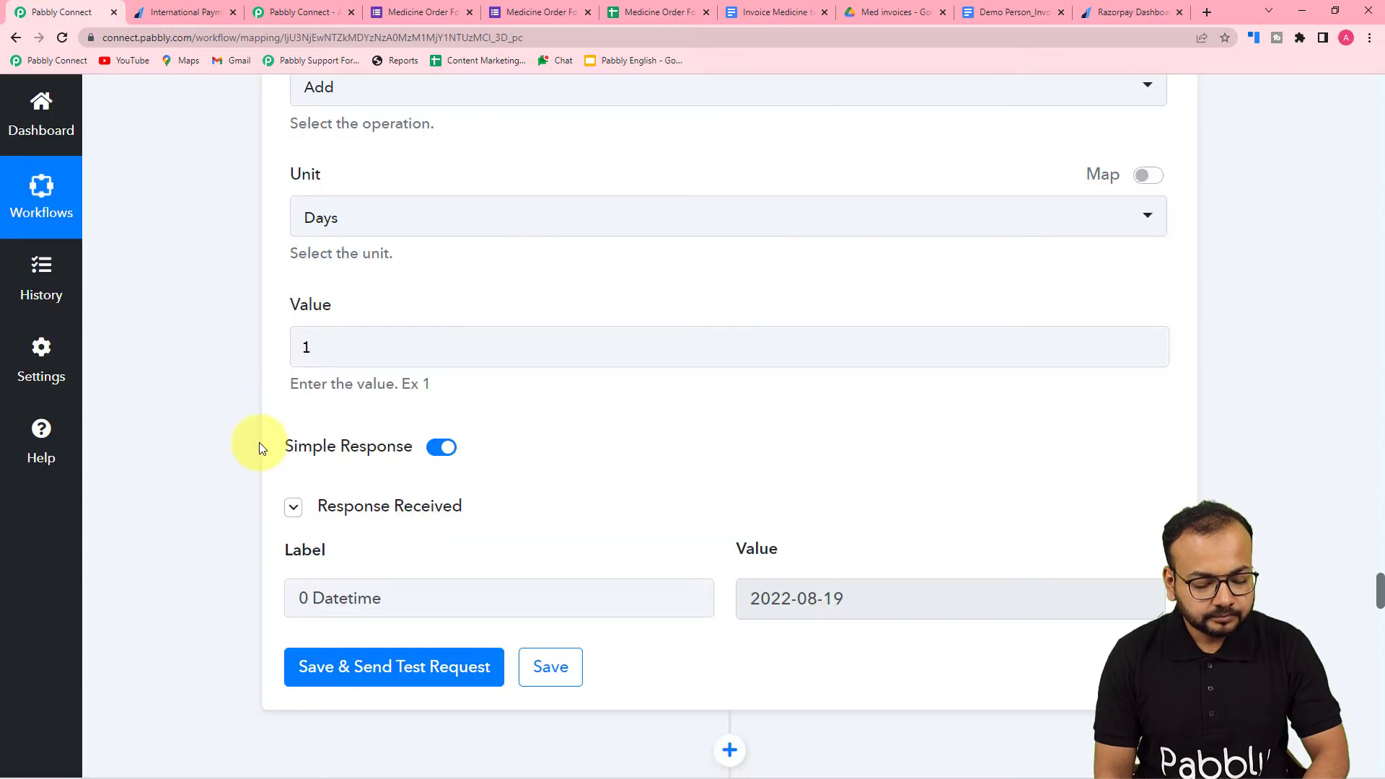
pyautogui.scroll(-3, 259, 443)
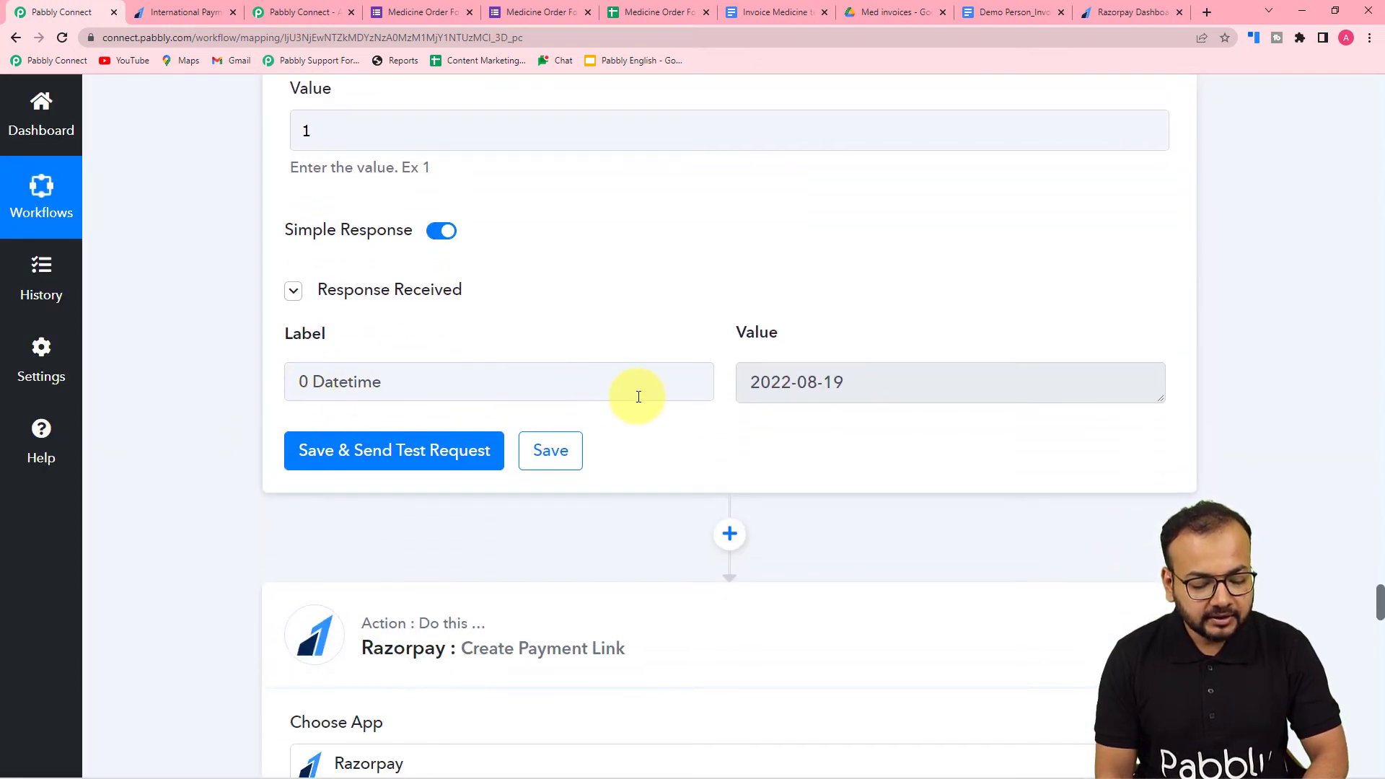
pyautogui.scroll(-3, 772, 381)
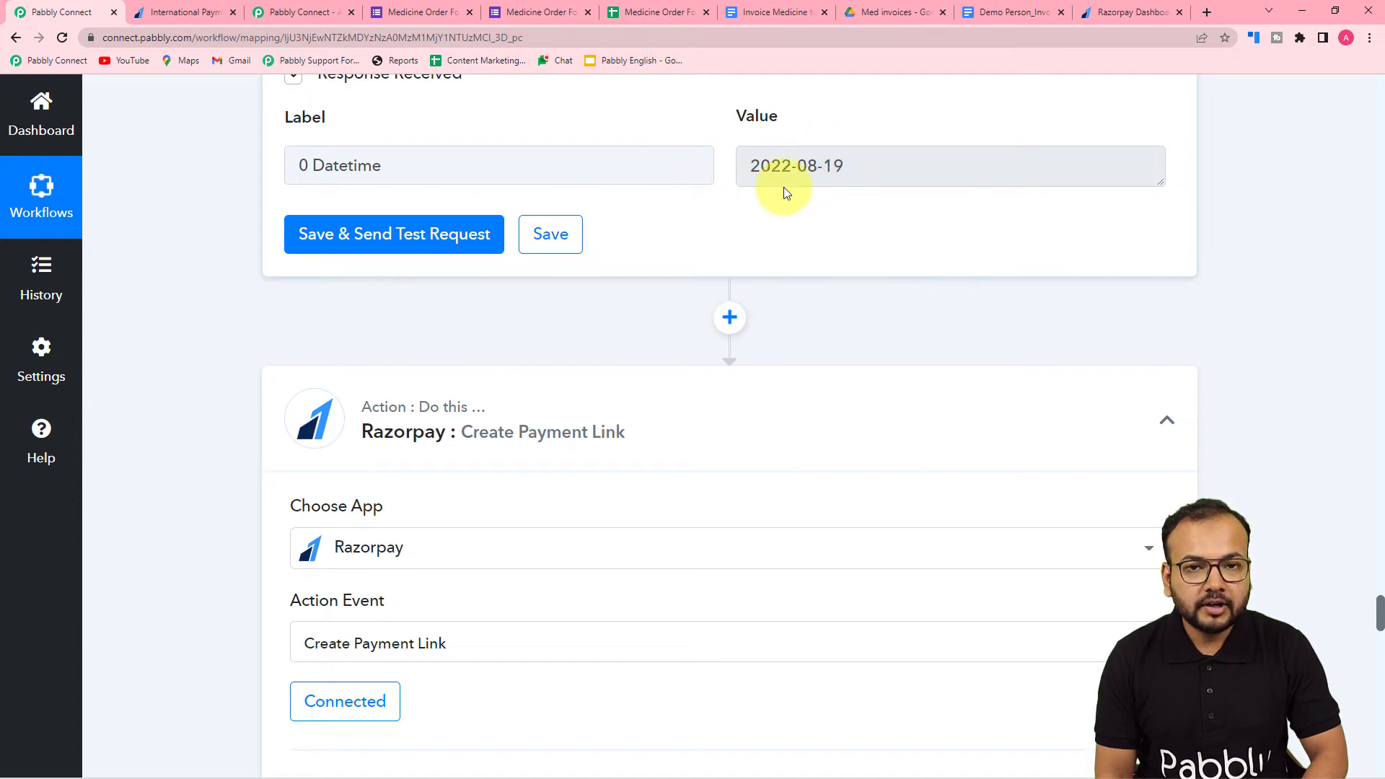
# - Insert another Date/Time Formatter by Pabbly action between the Modify Current Date action and the Razorpay Create Payment Link action
pyautogui.click(725, 328)
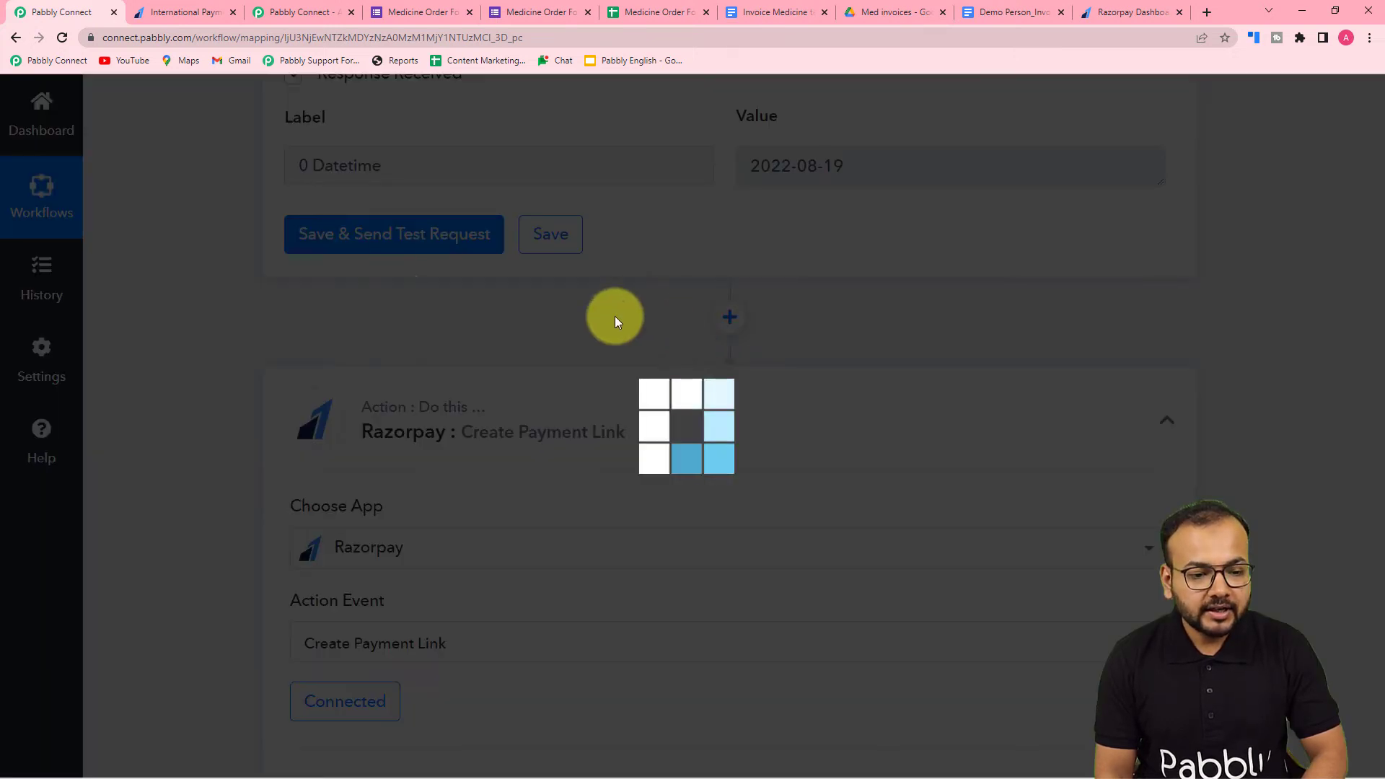
pyautogui.scroll(-3, 215, 291)
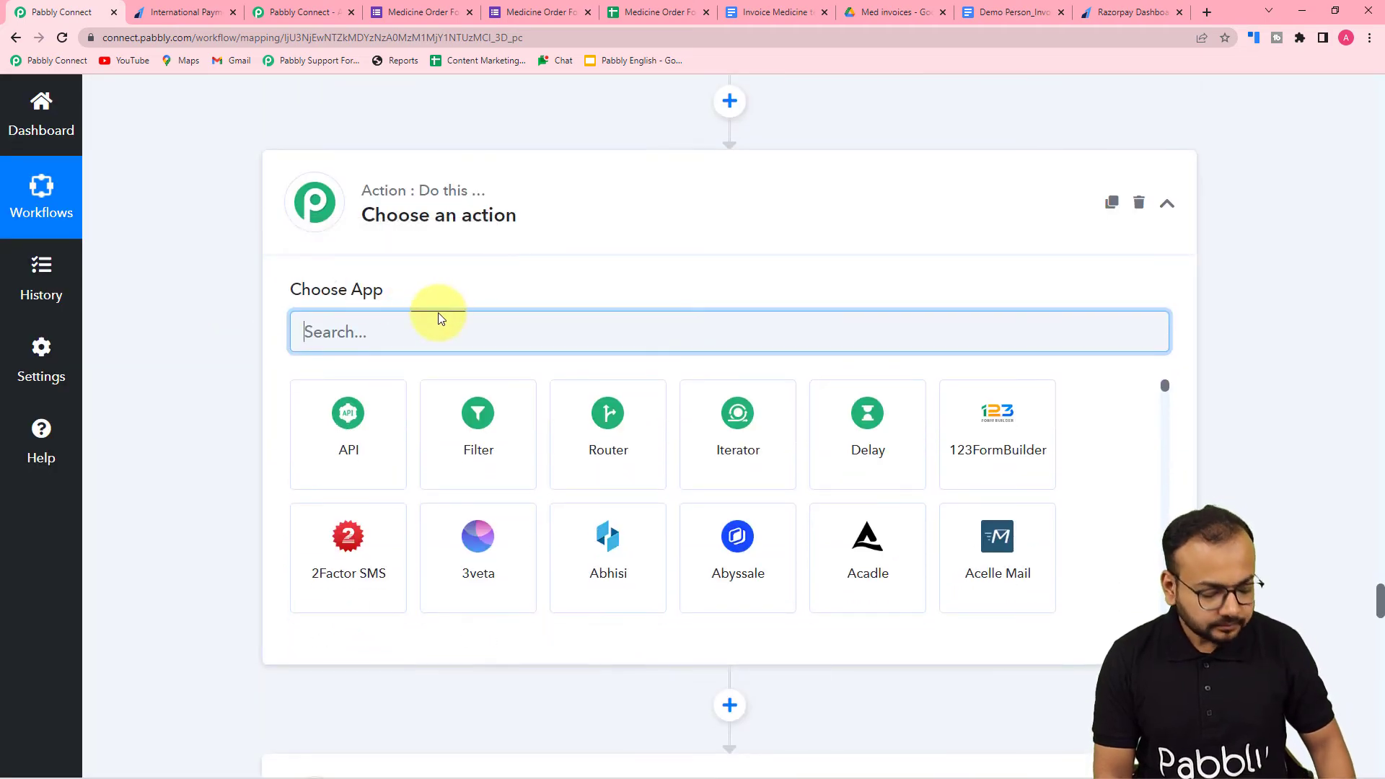
pyautogui.write('date')
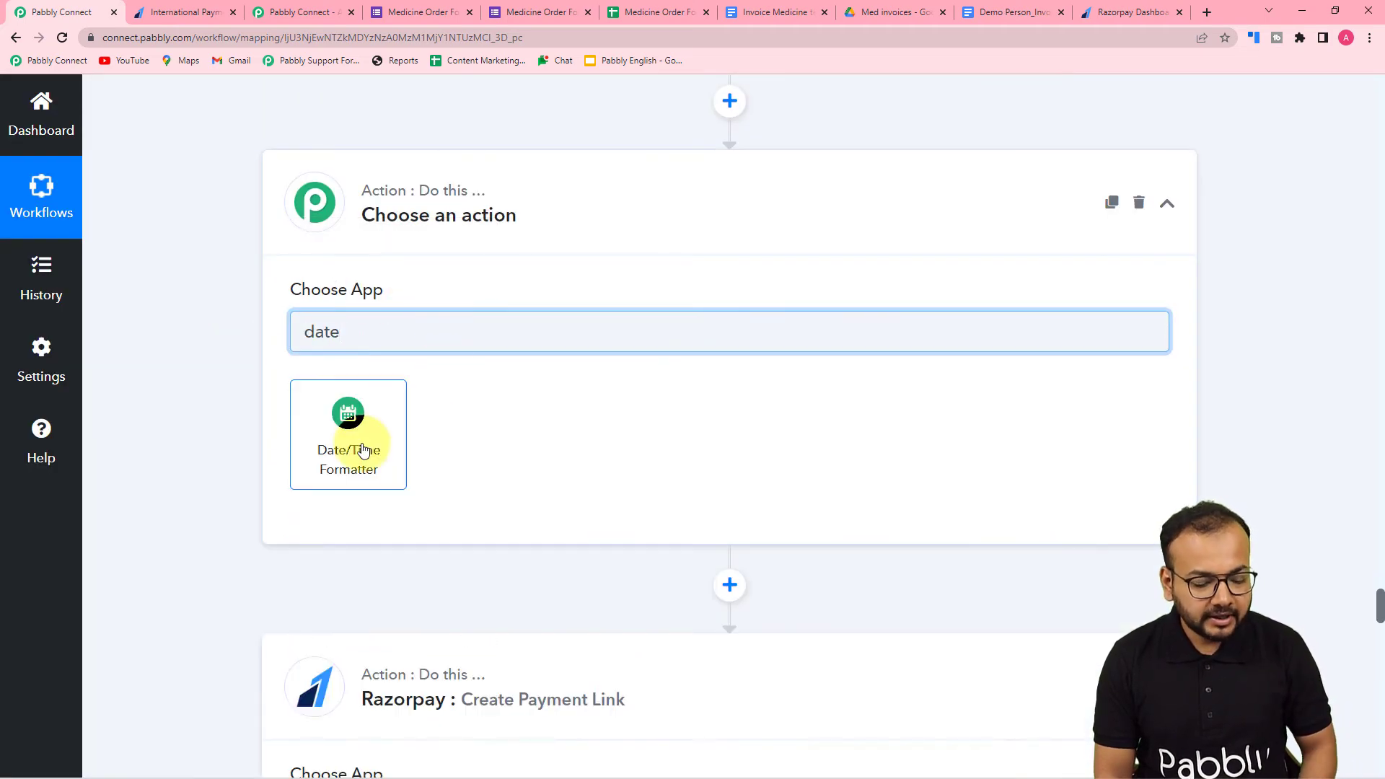
pyautogui.click(363, 450)
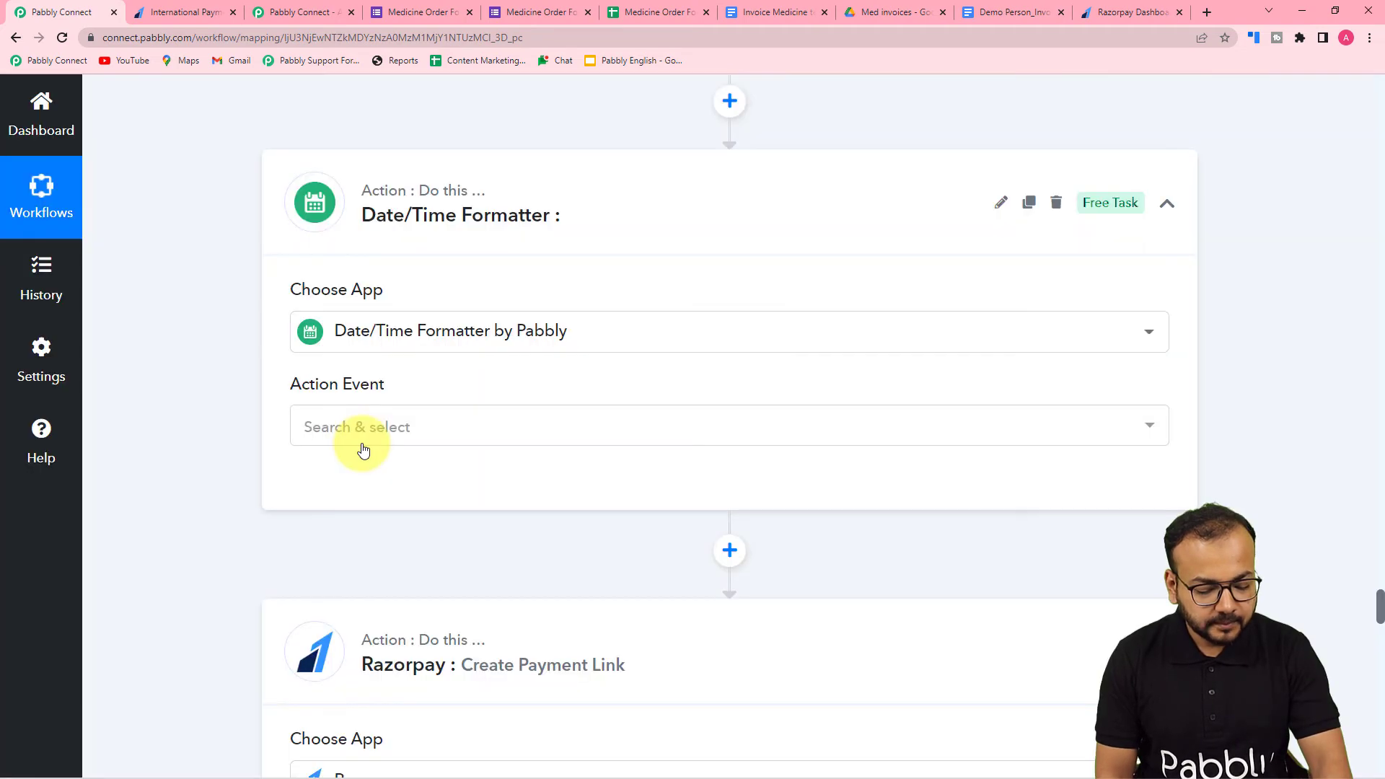
# - Choose Format Date with Time Zone as the new formatter's action event and connect the action
pyautogui.scroll(-2, 363, 449)
pyautogui.click(396, 300)
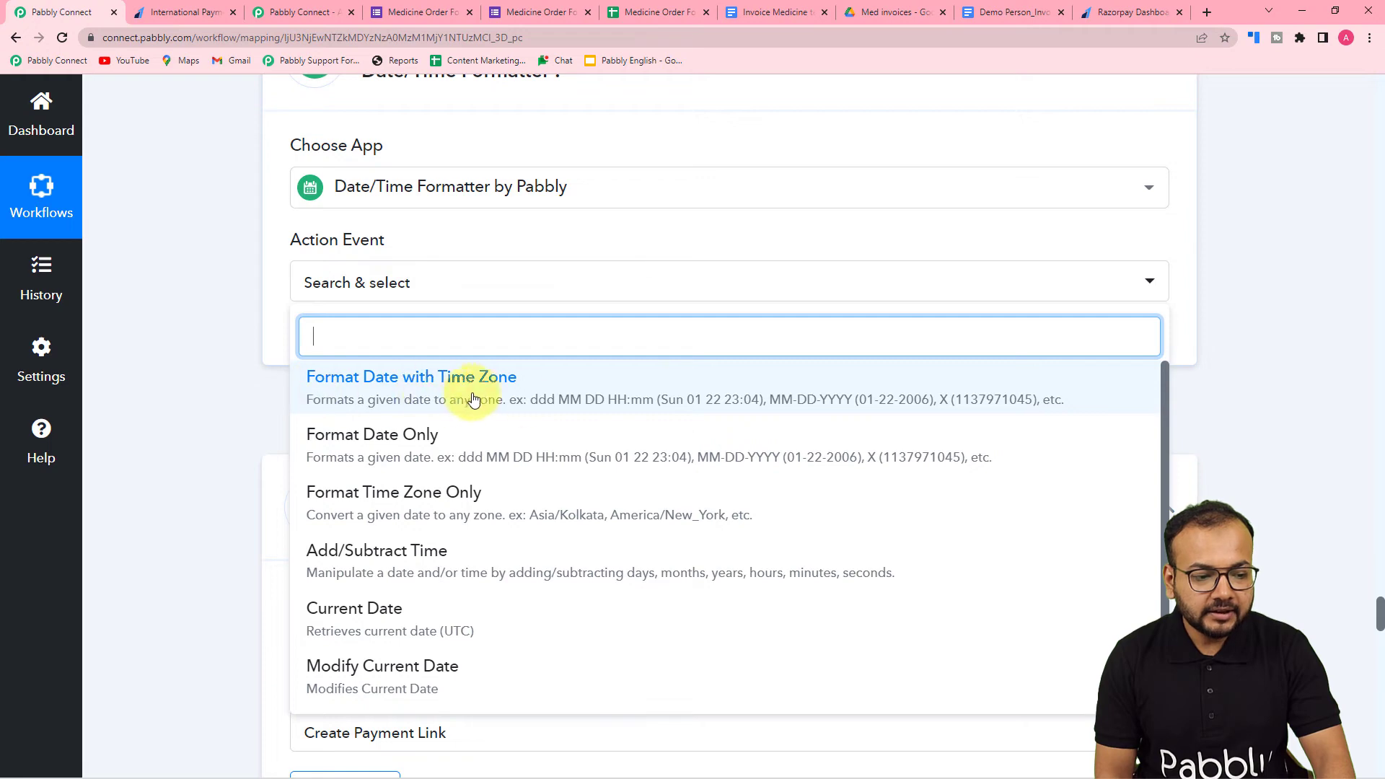
pyautogui.click(350, 377)
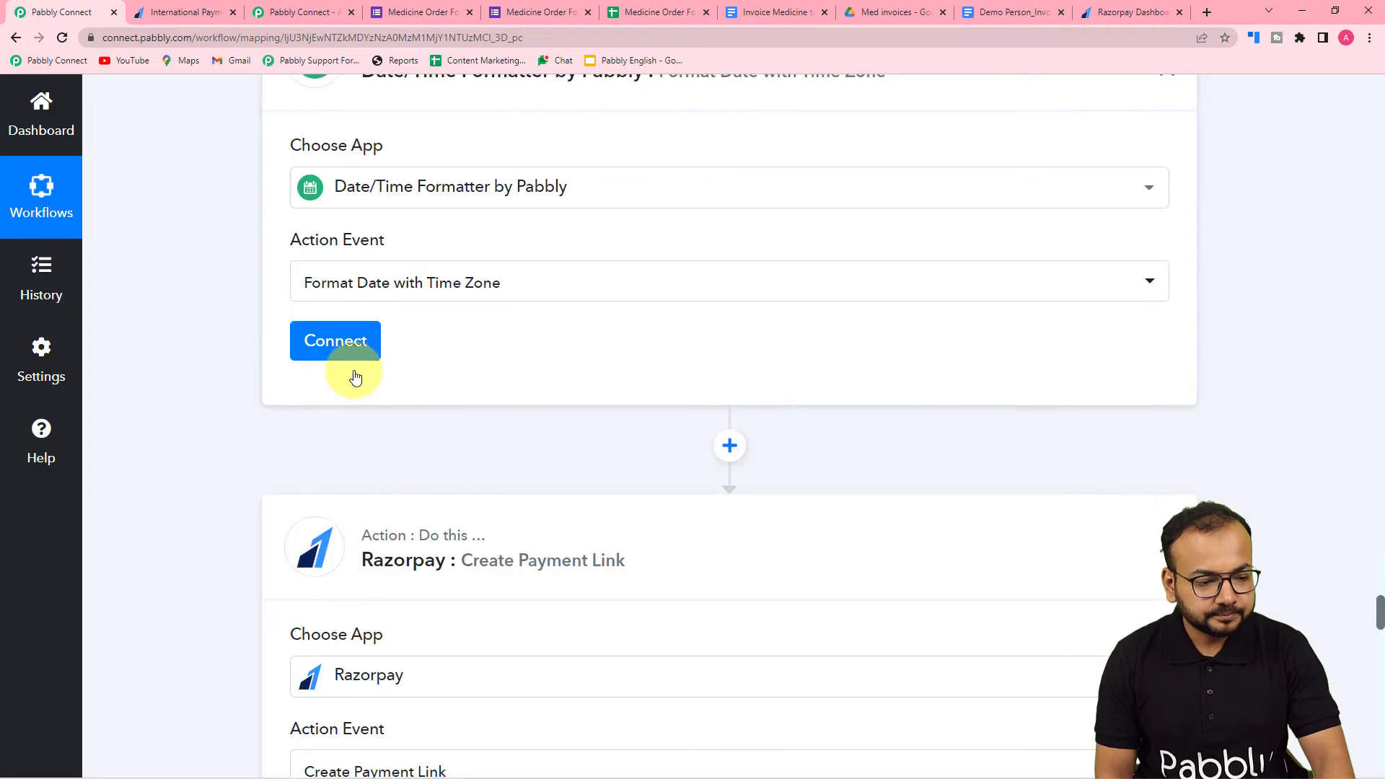
pyautogui.click(339, 347)
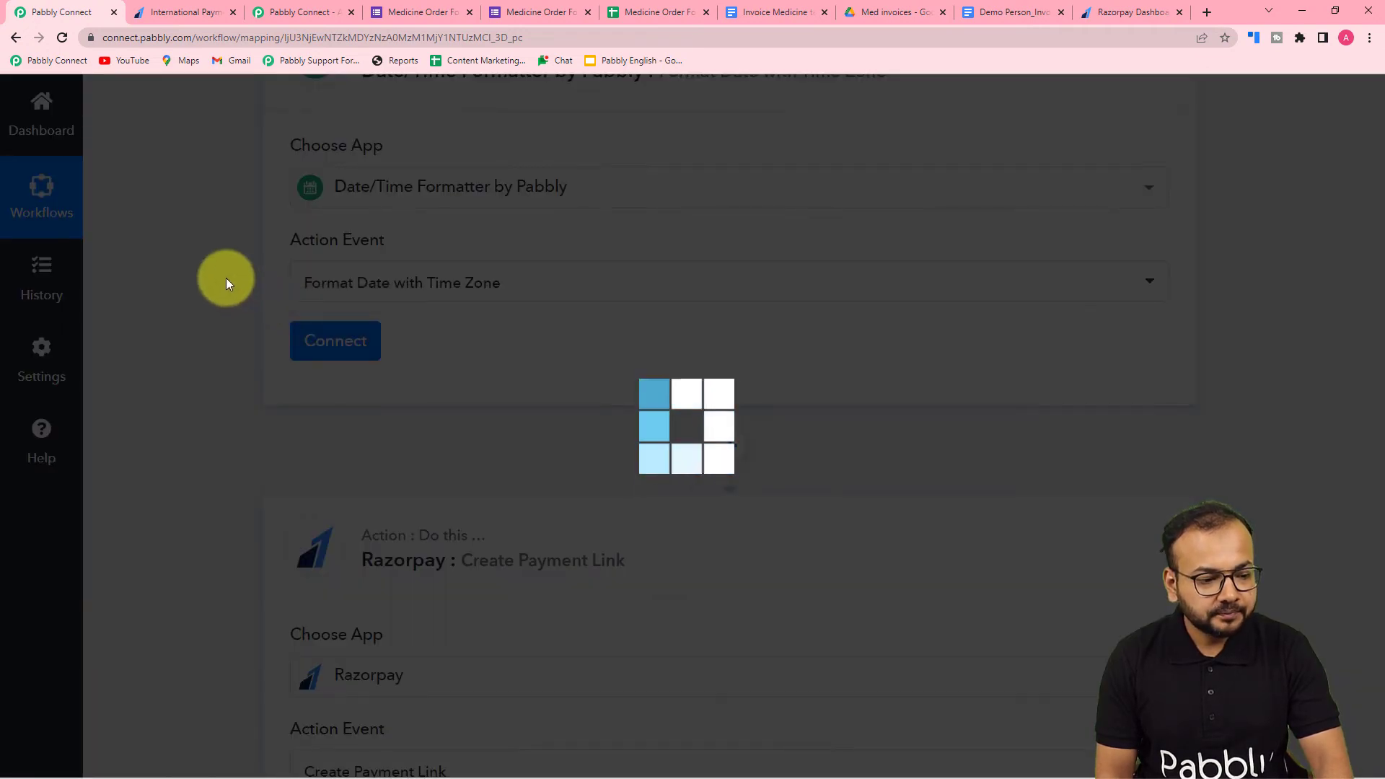
# - Set the Modify Current Date action's date format to YYYY-MM-DDTHH:mm:ssZ and resend its test request
pyautogui.scroll(-3, 227, 279)
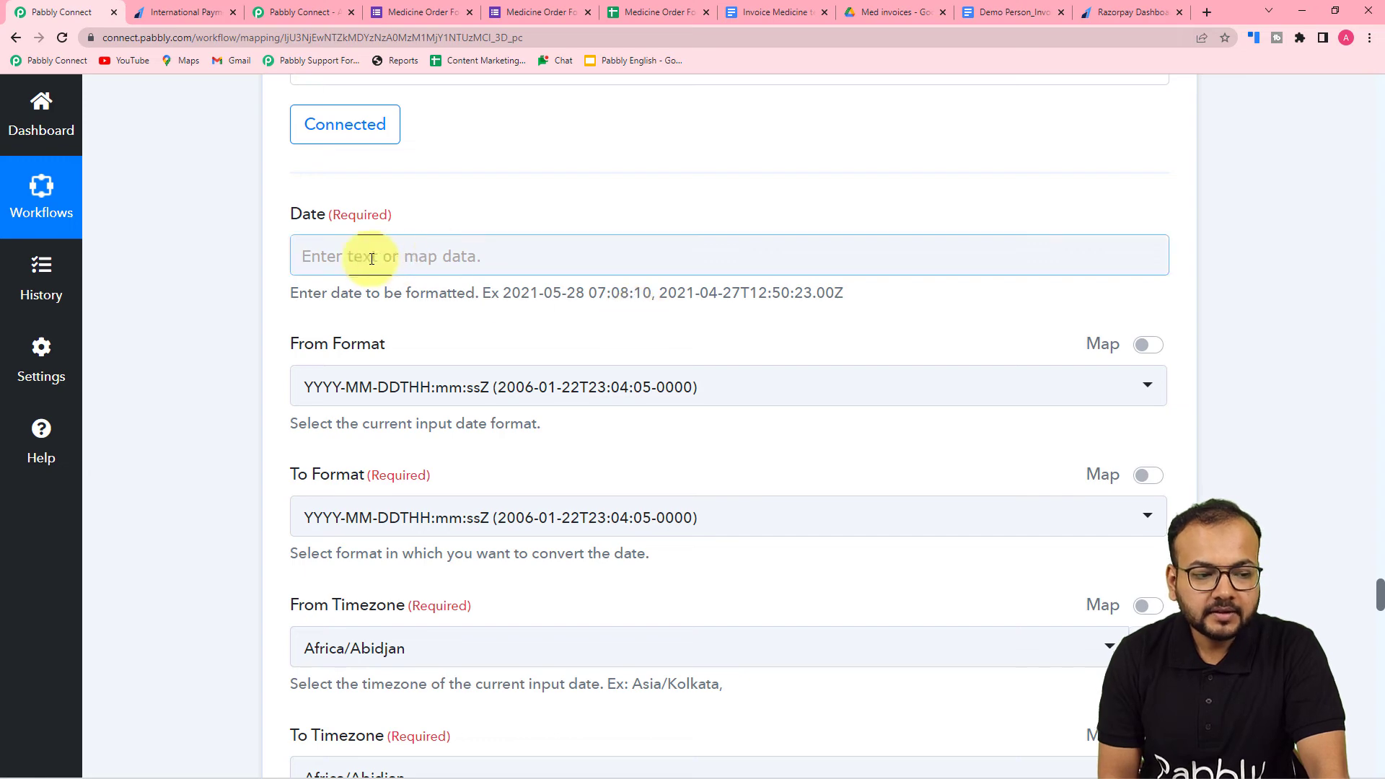
pyautogui.scroll(8, 695, 309)
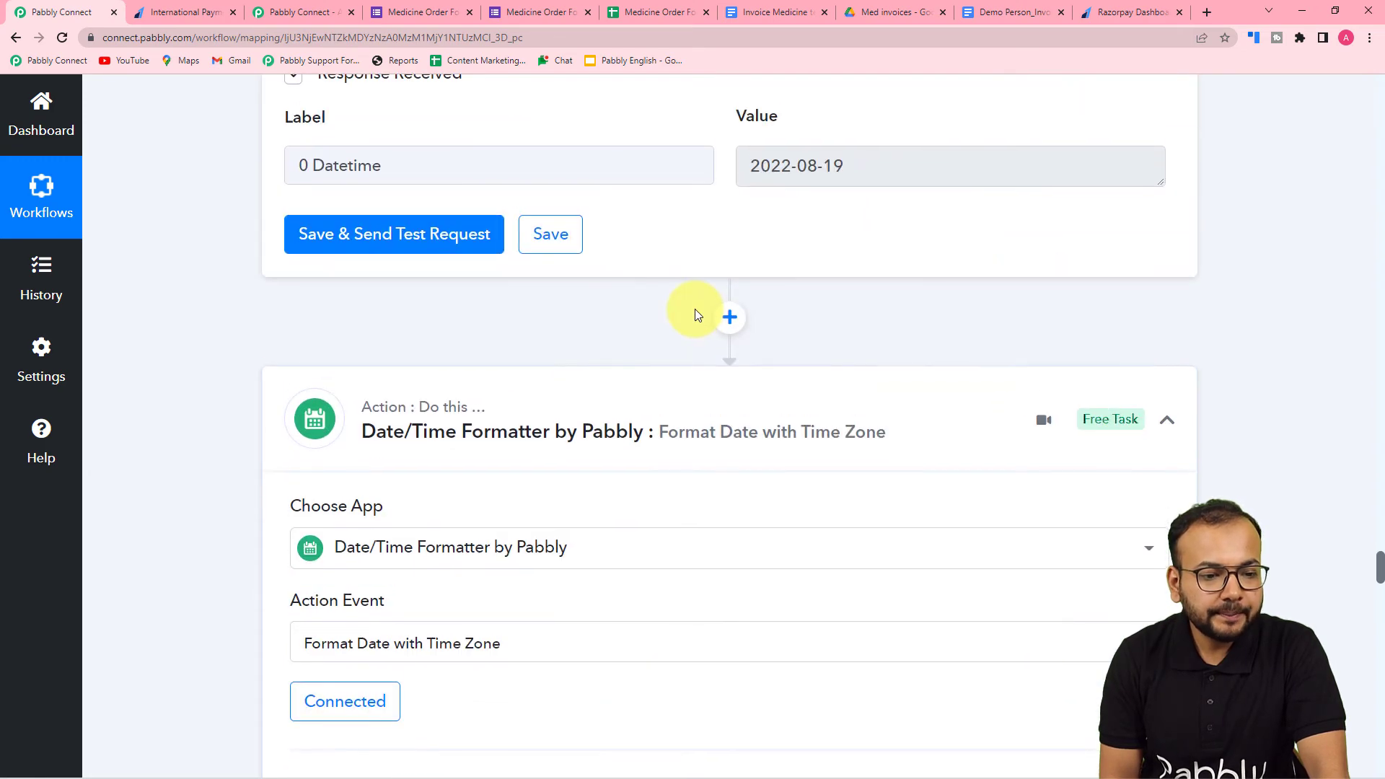
pyautogui.scroll(3, 695, 316)
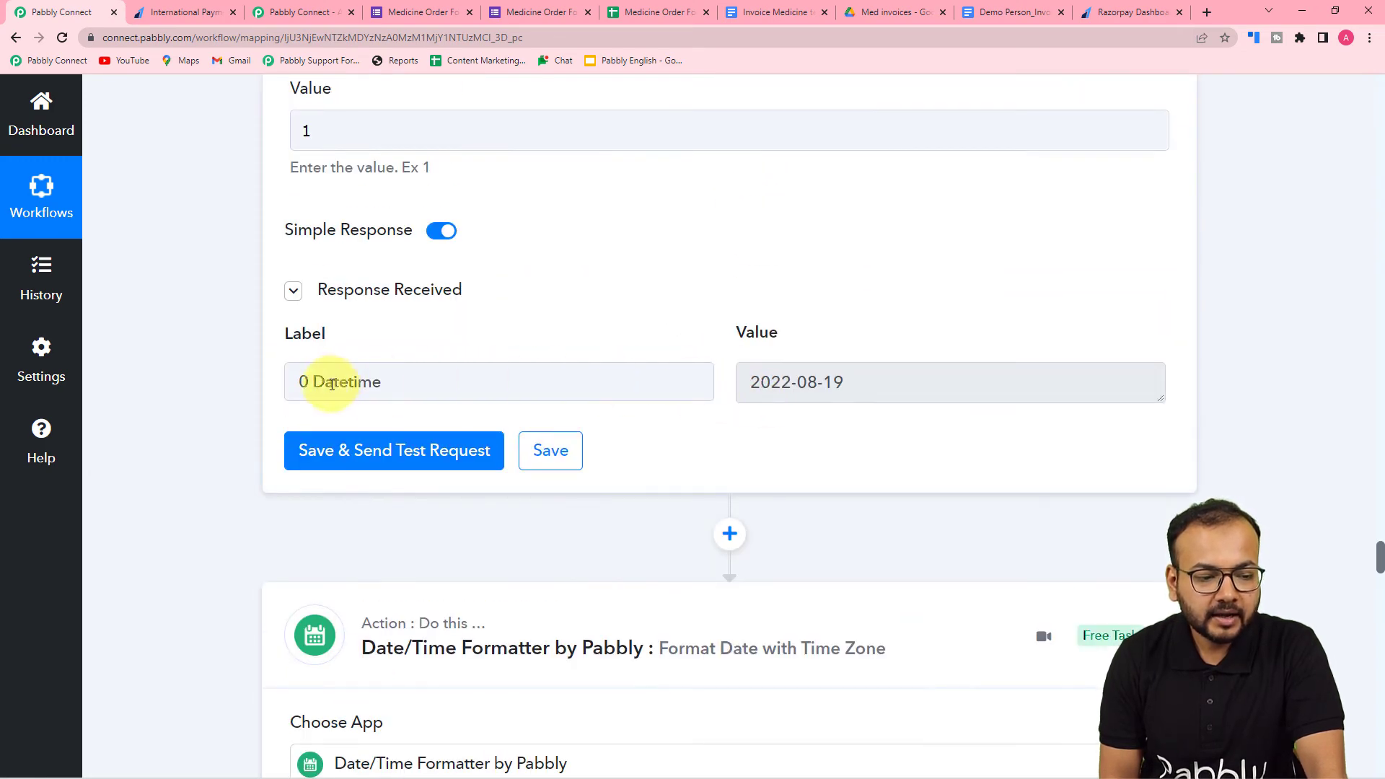
pyautogui.scroll(-12, 231, 378)
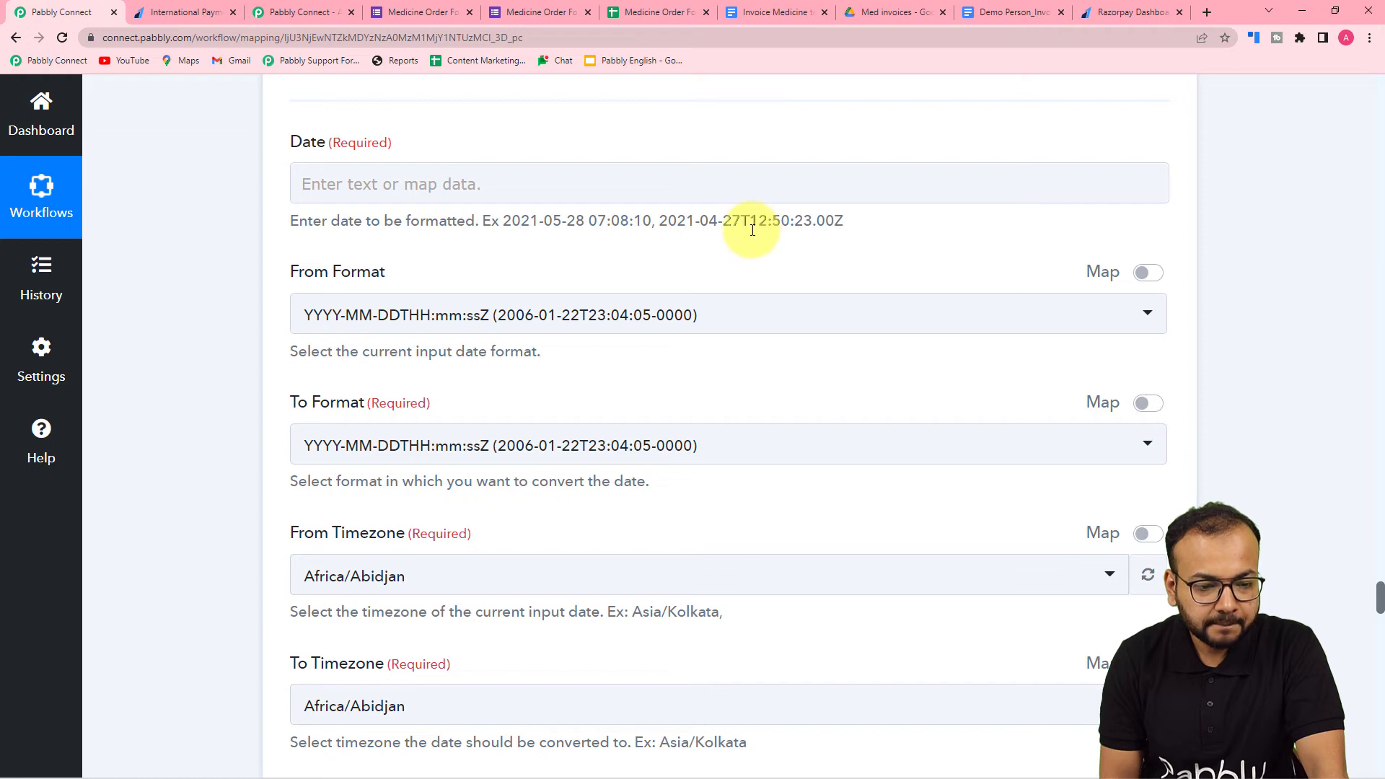
pyautogui.scroll(10, 752, 229)
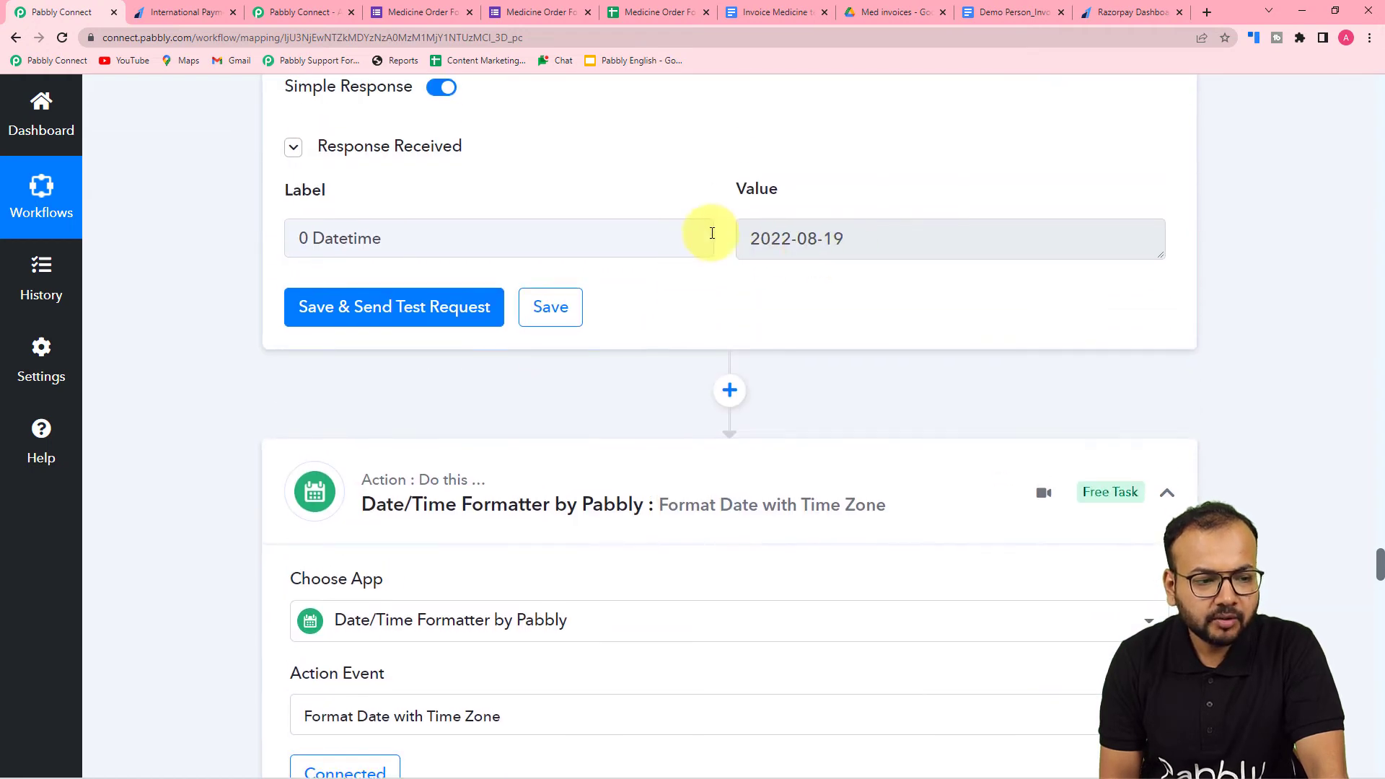
pyautogui.scroll(13, 712, 232)
pyautogui.scroll(-3, 711, 233)
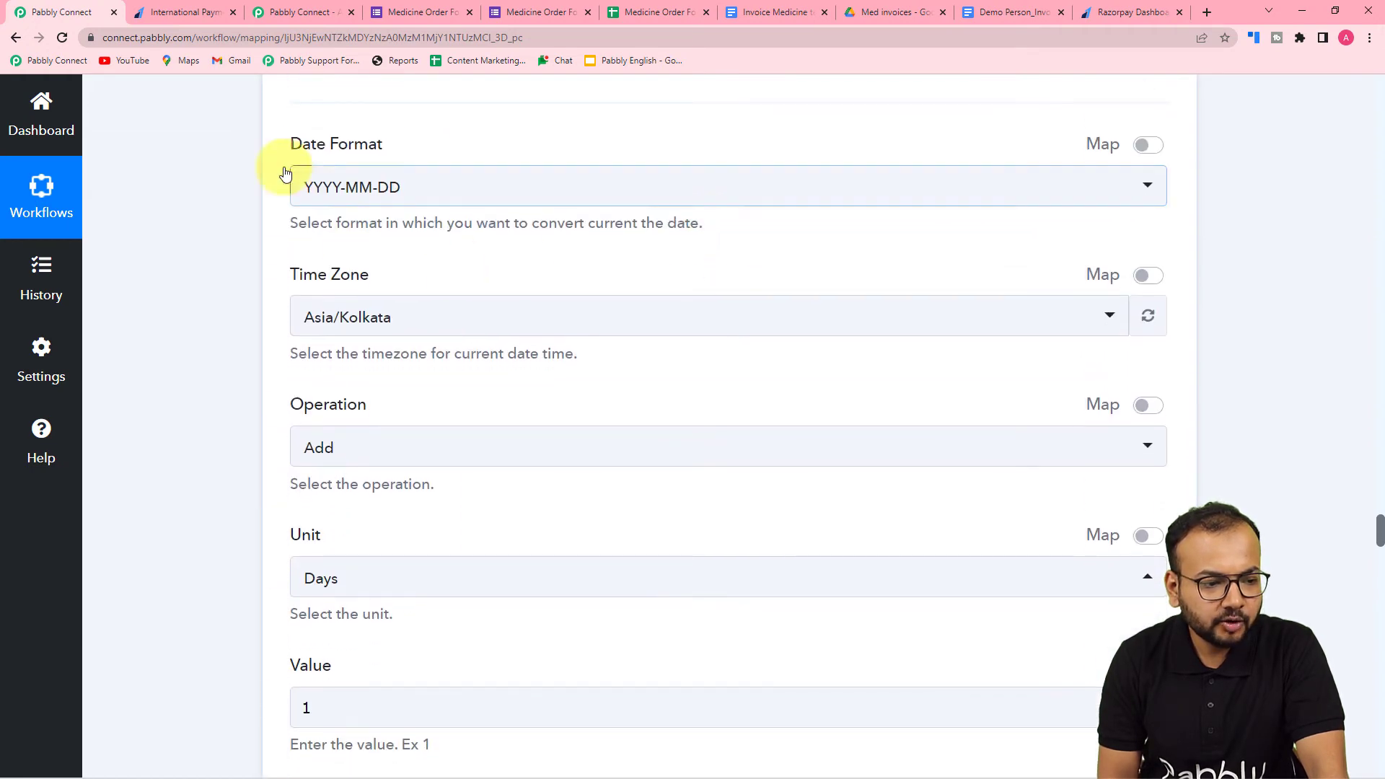
pyautogui.click(358, 181)
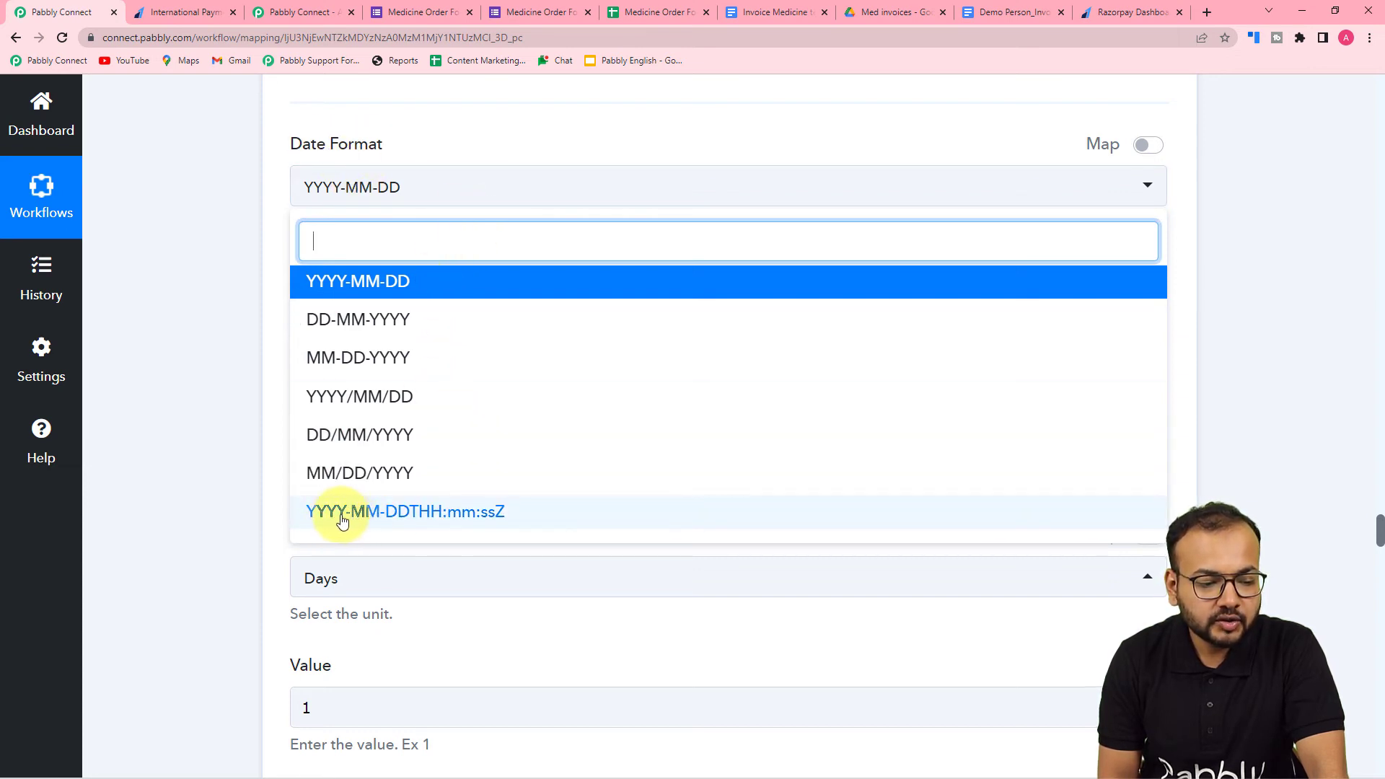
pyautogui.click(451, 520)
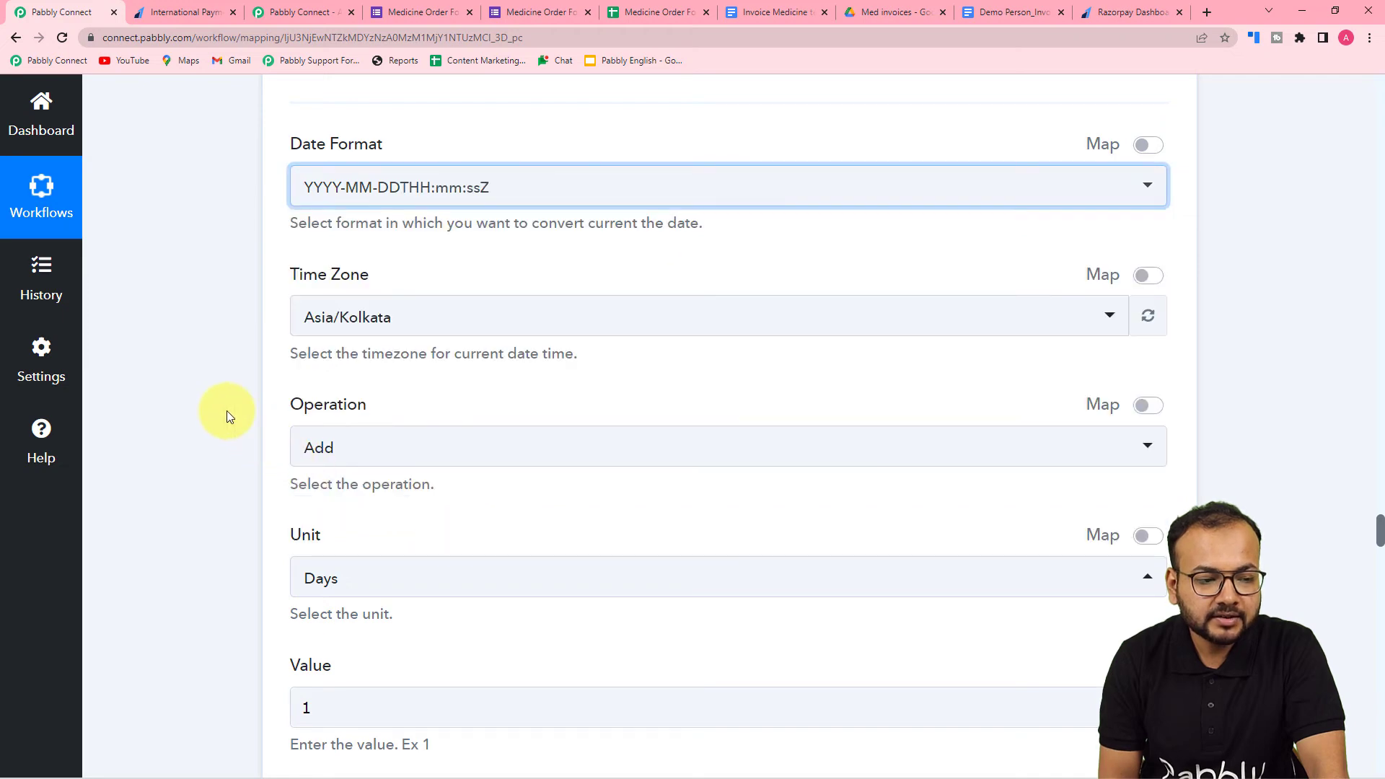
pyautogui.scroll(-10, 226, 410)
pyautogui.click(370, 320)
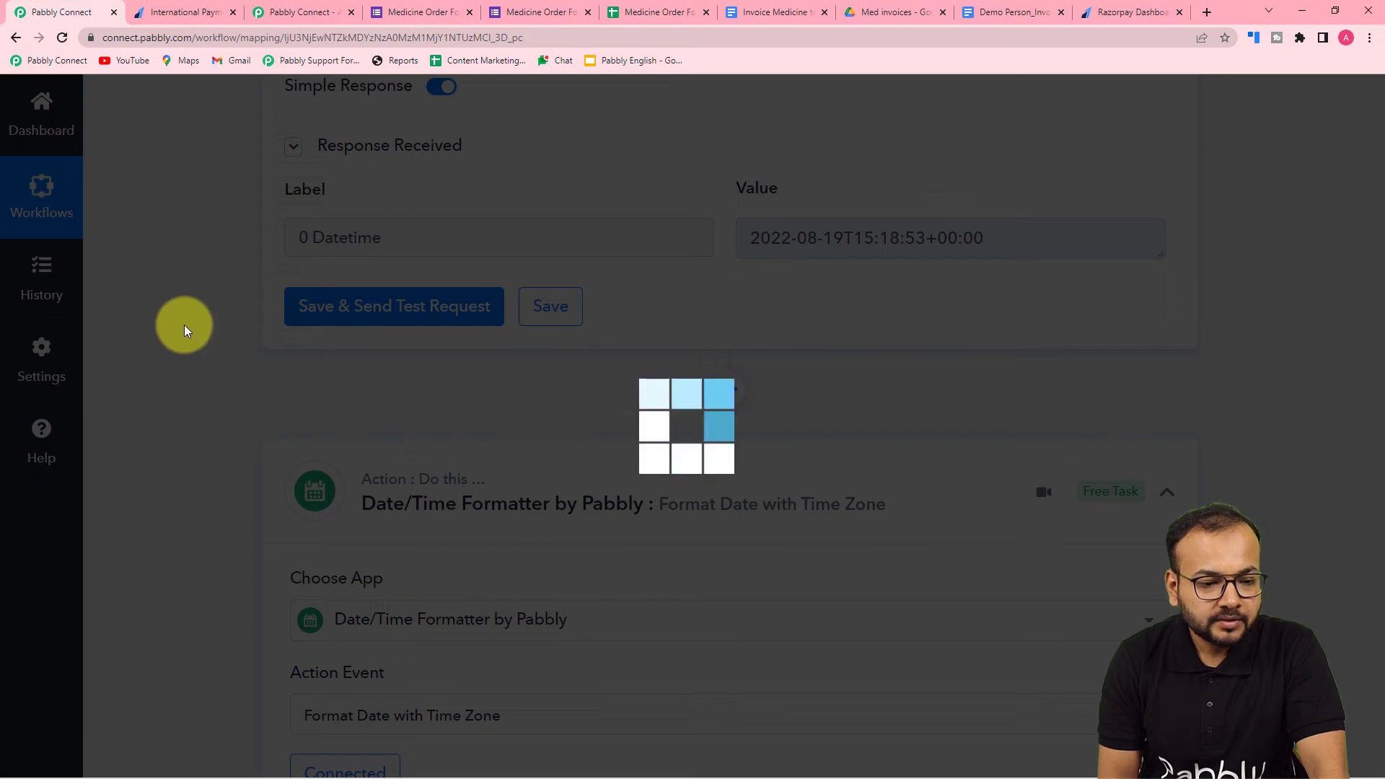
# - Map the Datetime value from the Modify Current Date step into the Format Date with Time Zone action's Date field
pyautogui.scroll(-5, 184, 324)
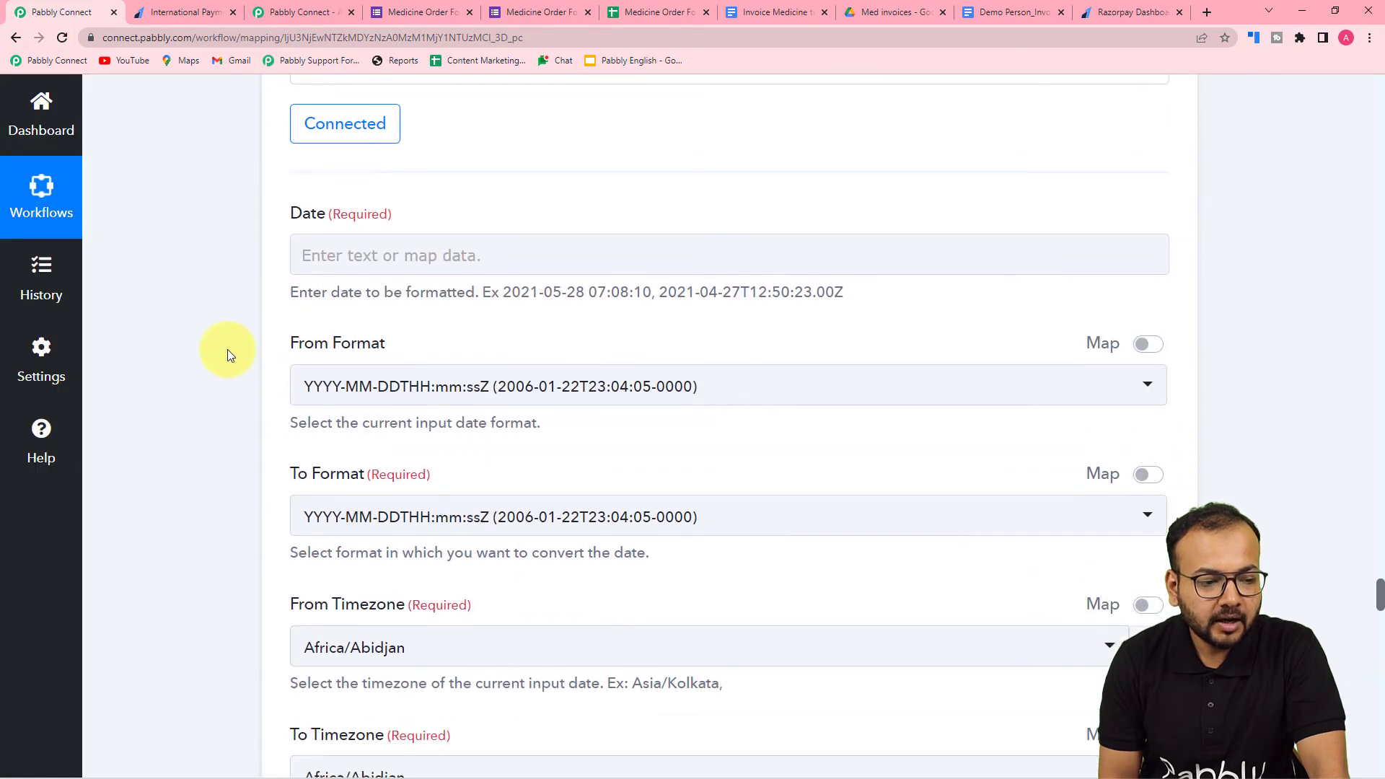
pyautogui.click(367, 113)
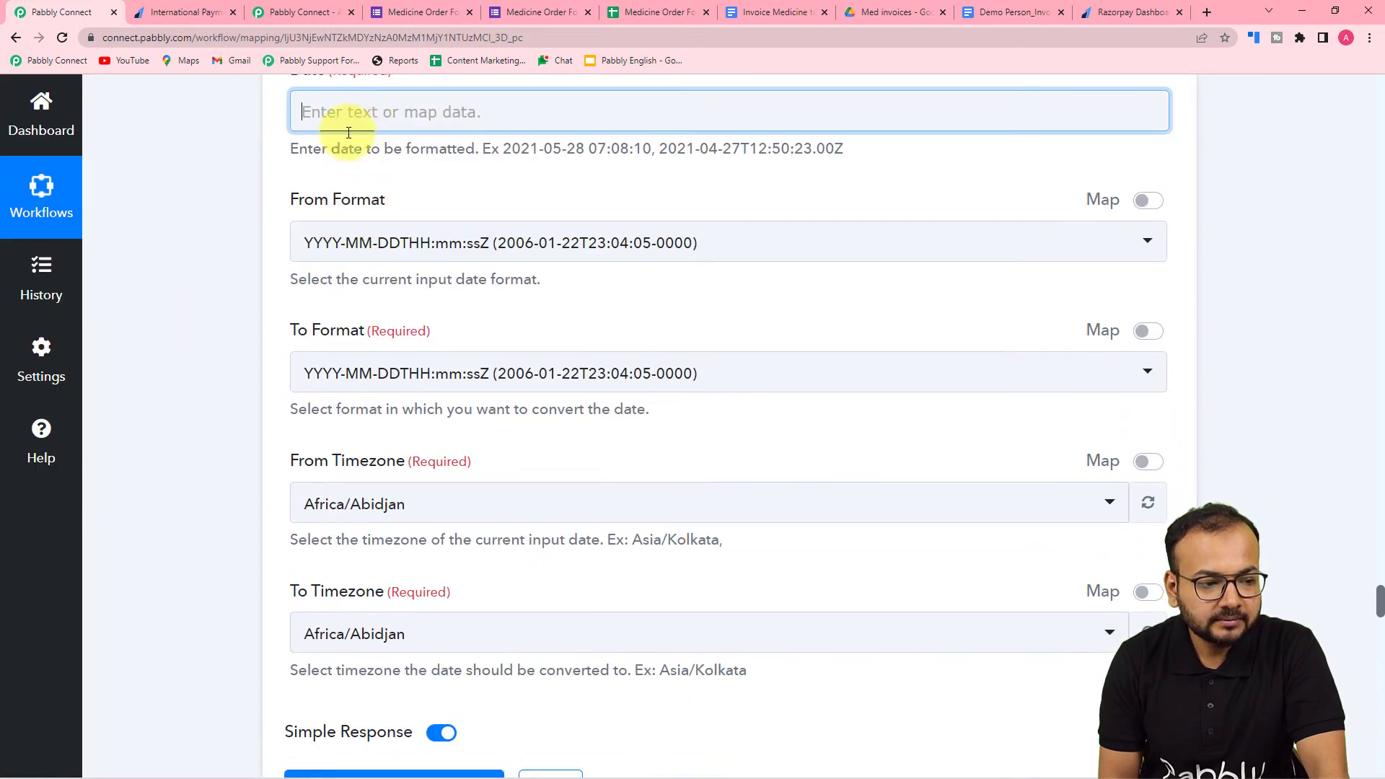
pyautogui.scroll(3, 349, 132)
pyautogui.click(340, 328)
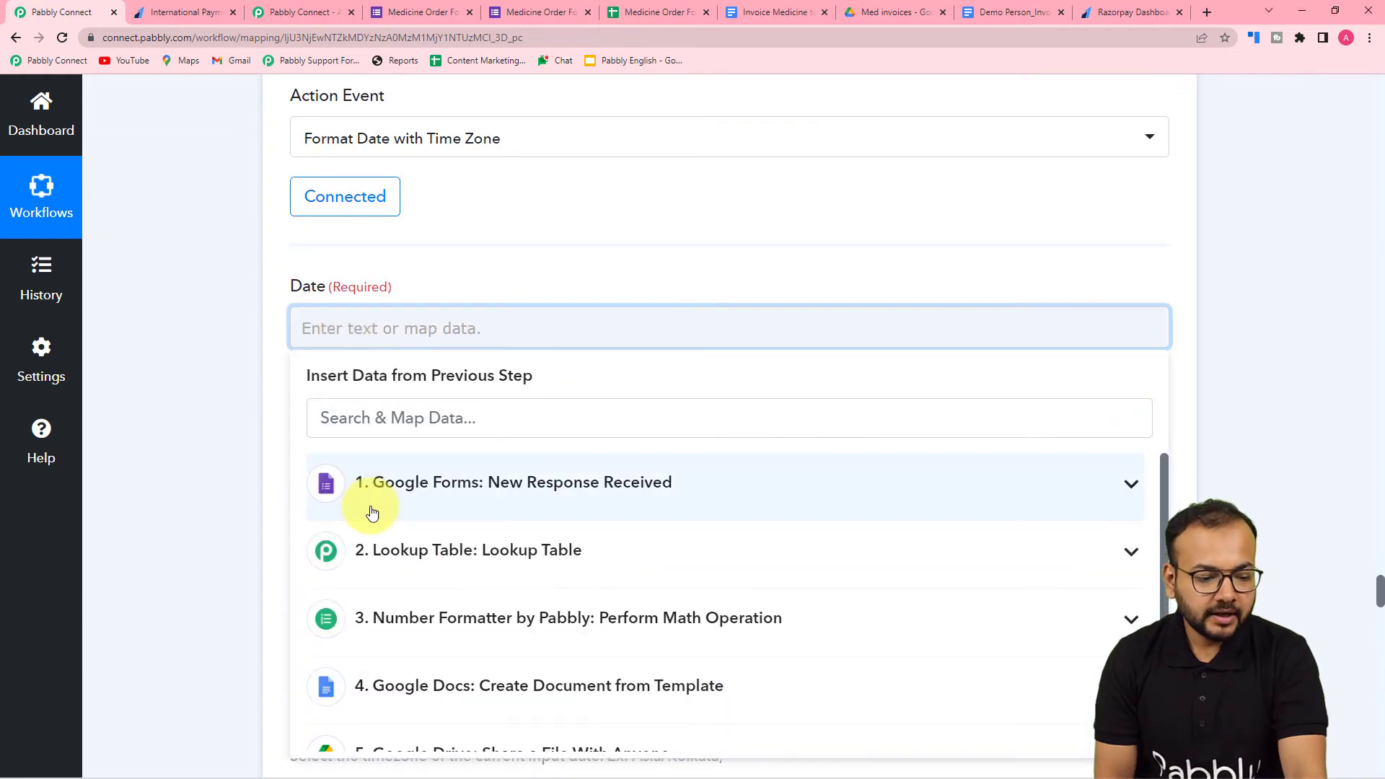
pyautogui.scroll(-3, 368, 516)
pyautogui.scroll(-4, 248, 544)
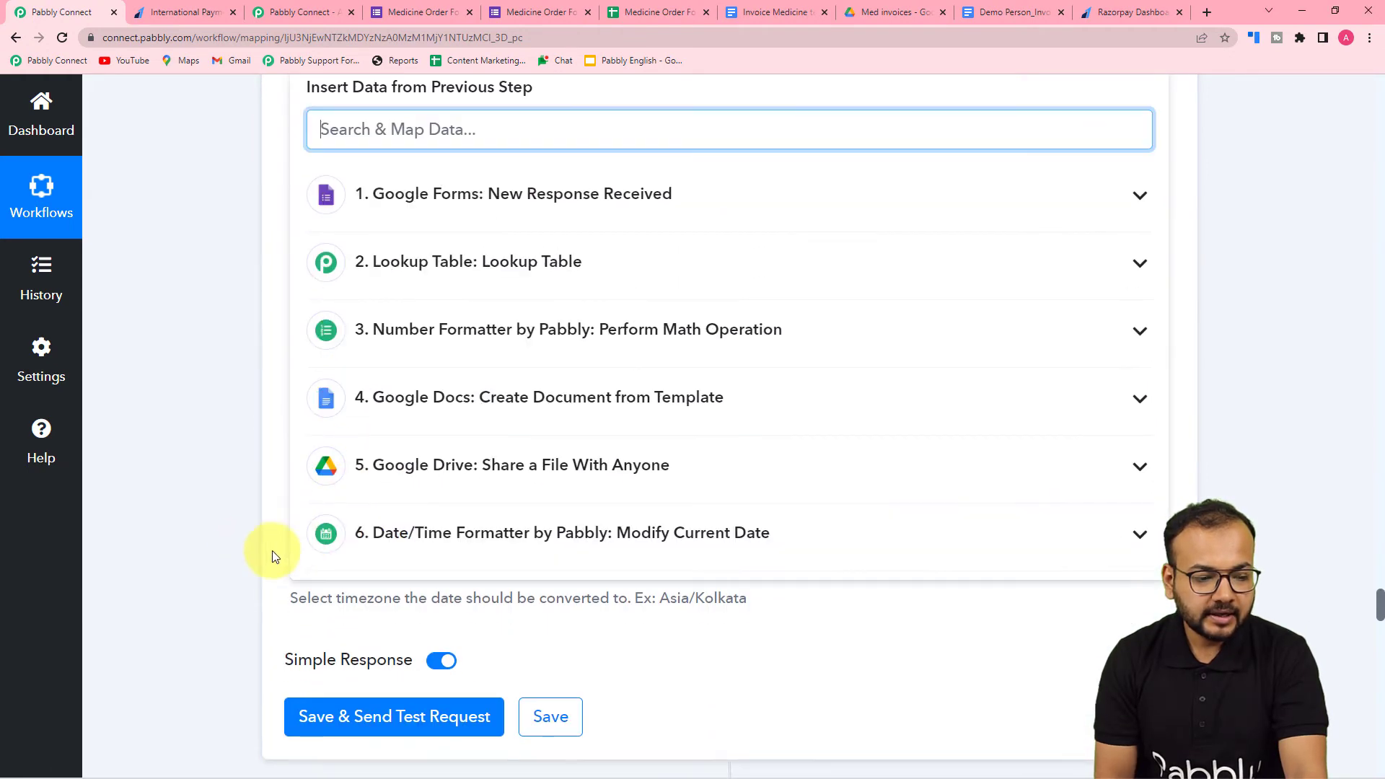
pyautogui.click(422, 539)
pyautogui.click(457, 596)
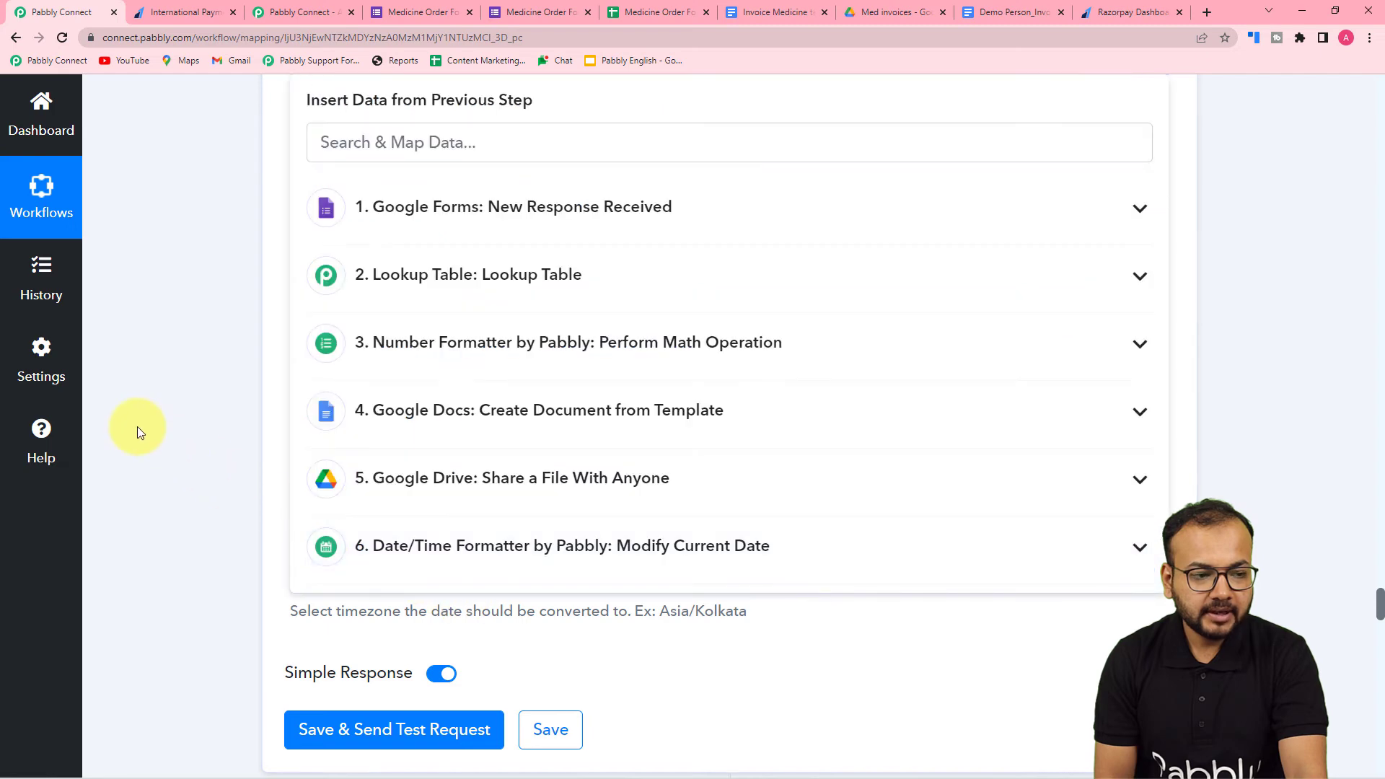
pyautogui.click(140, 431)
pyautogui.scroll(5, 214, 476)
pyautogui.scroll(-3, 209, 479)
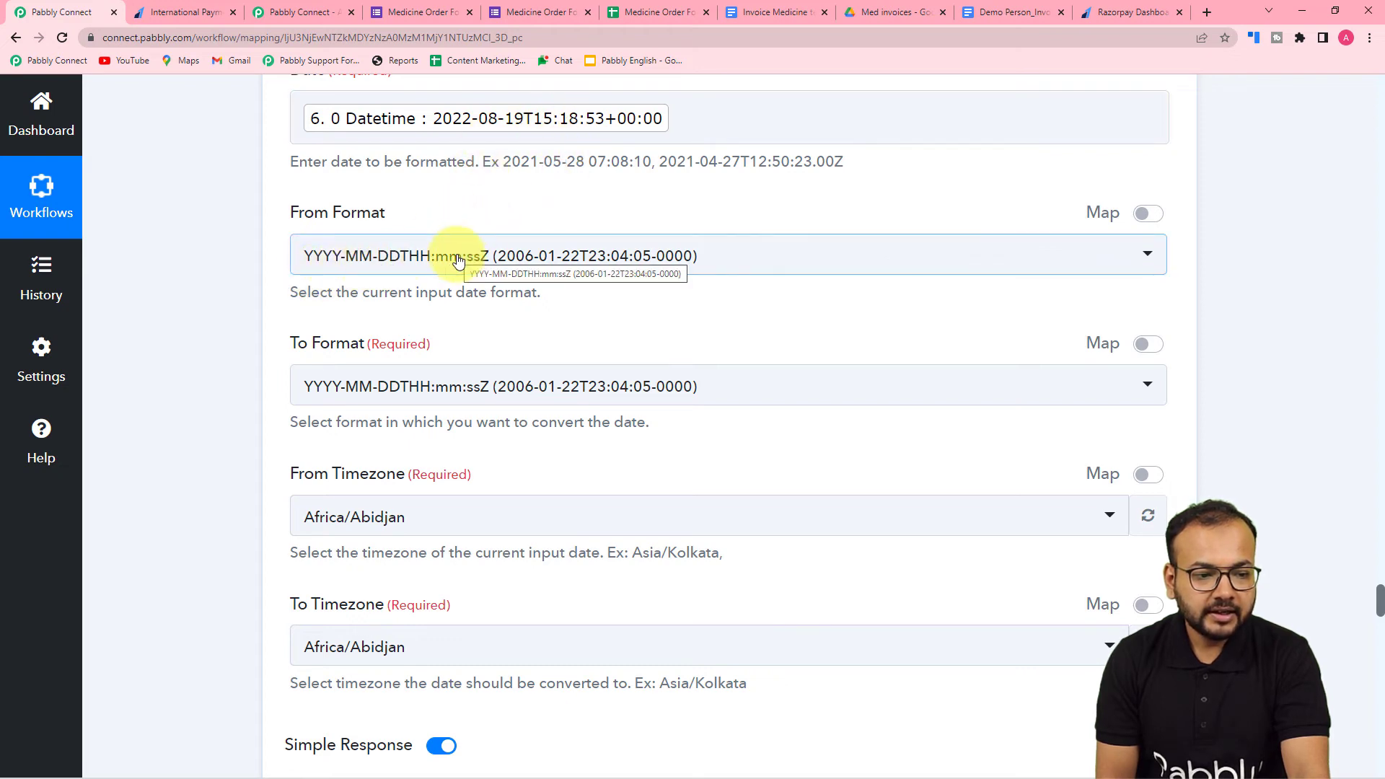
pyautogui.scroll(1, 458, 259)
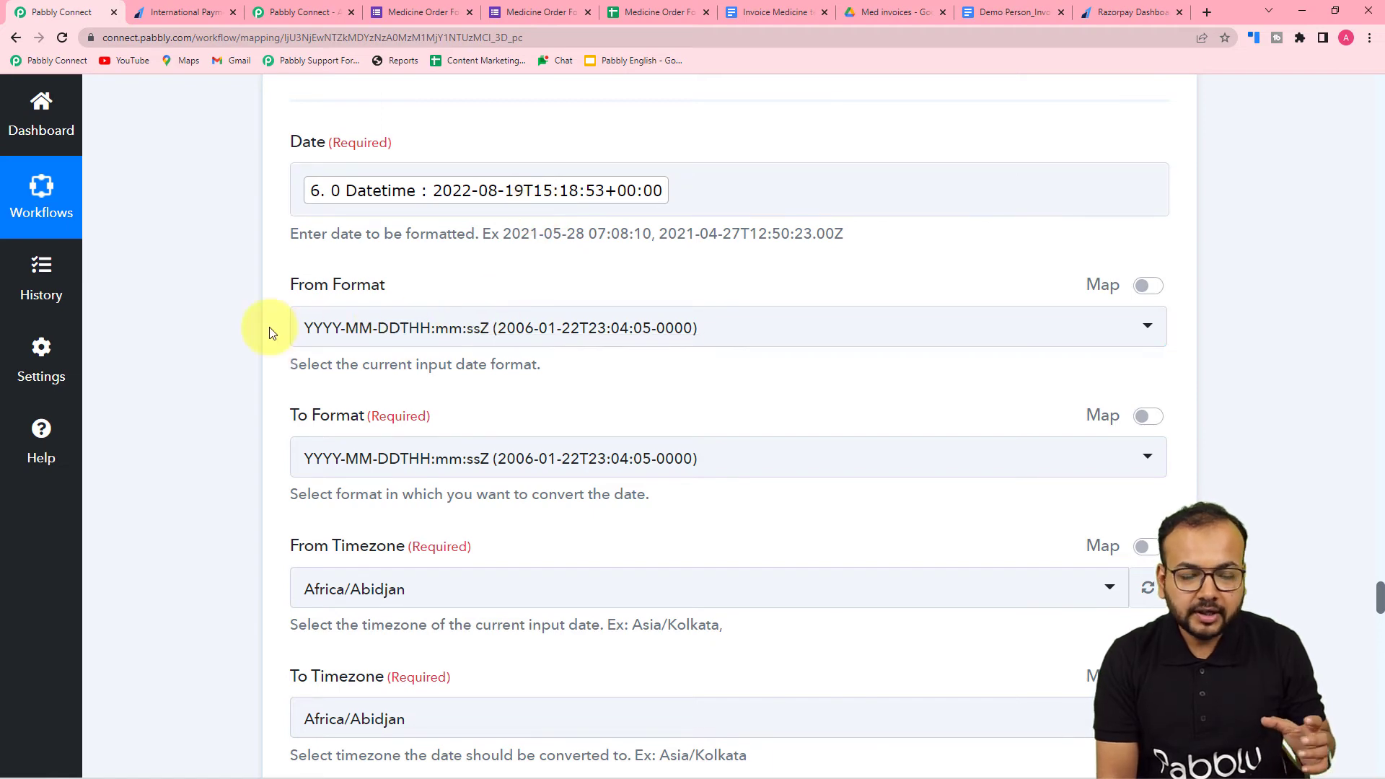
pyautogui.scroll(-3, 272, 331)
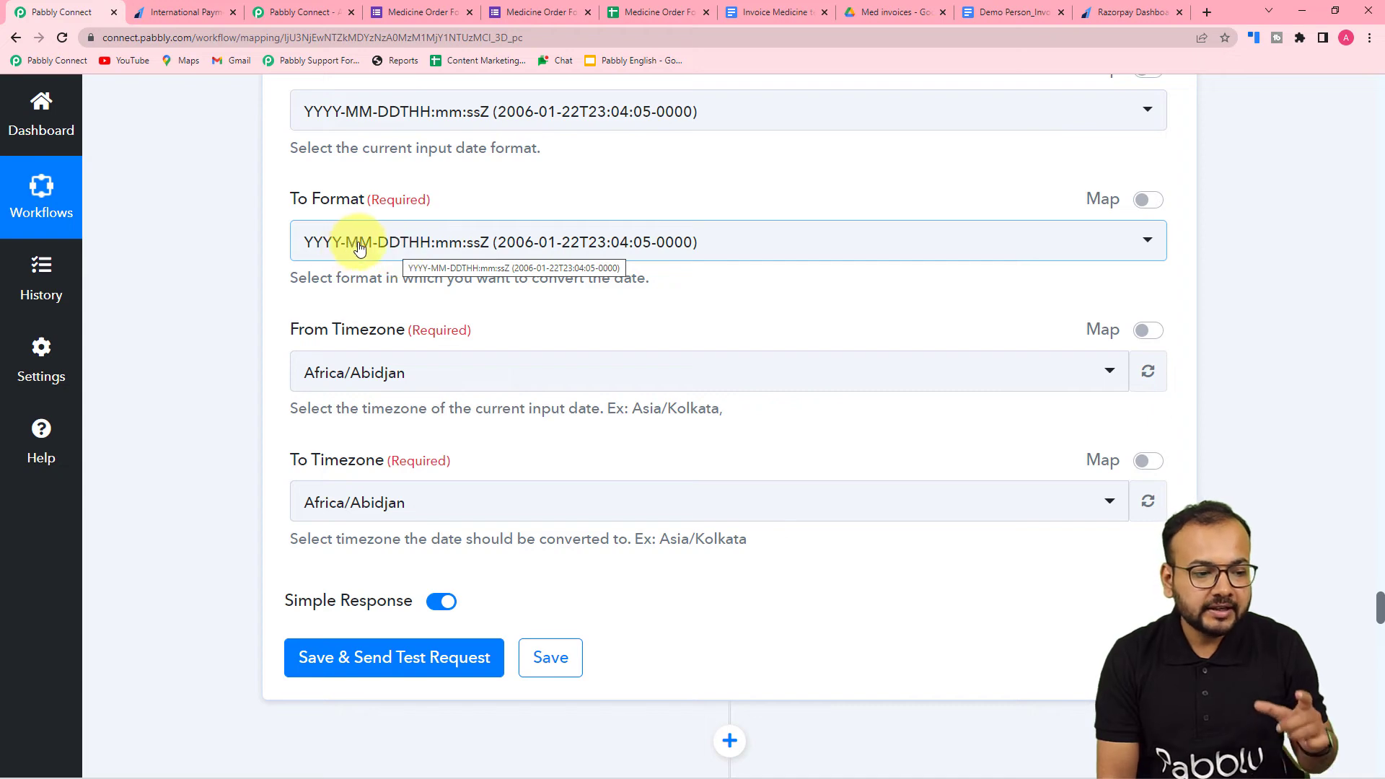
pyautogui.click(359, 246)
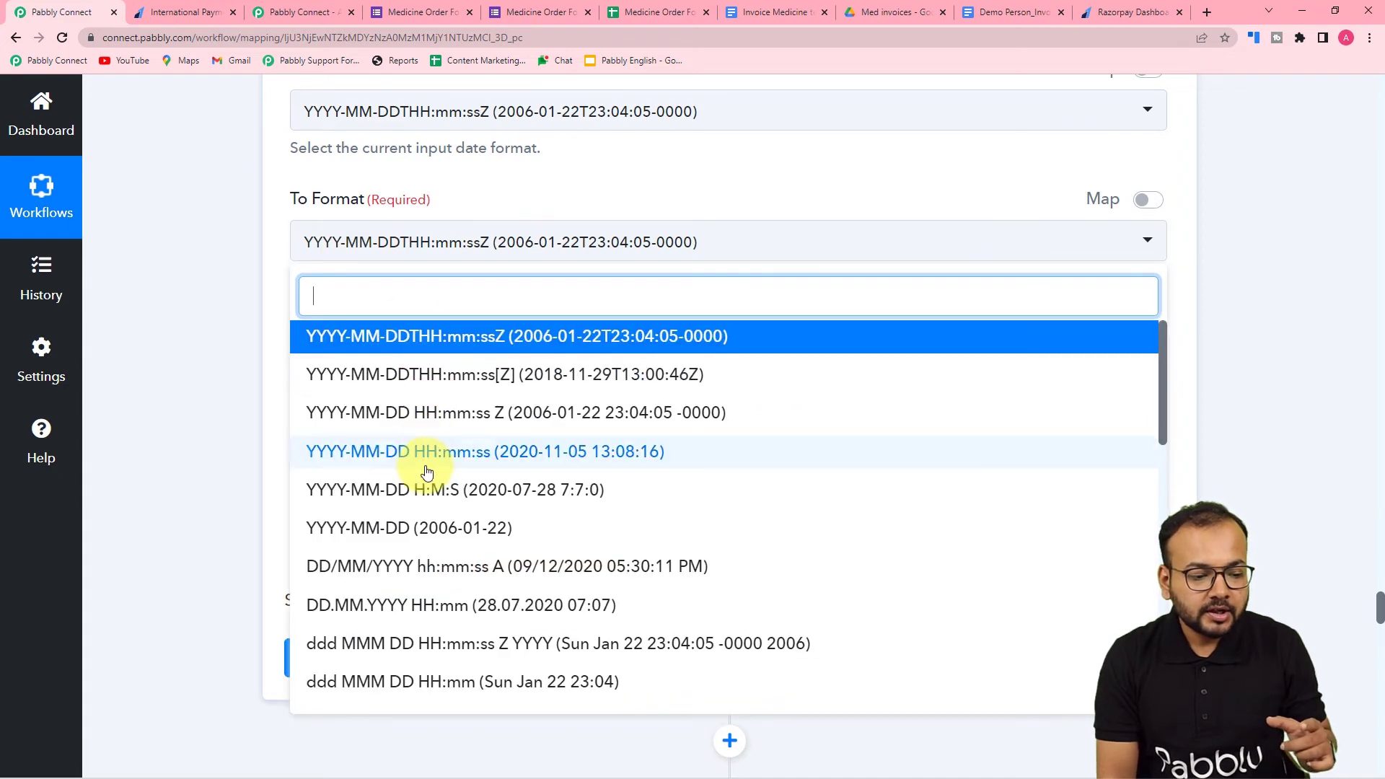
pyautogui.scroll(-5, 349, 462)
pyautogui.scroll(-5, 411, 473)
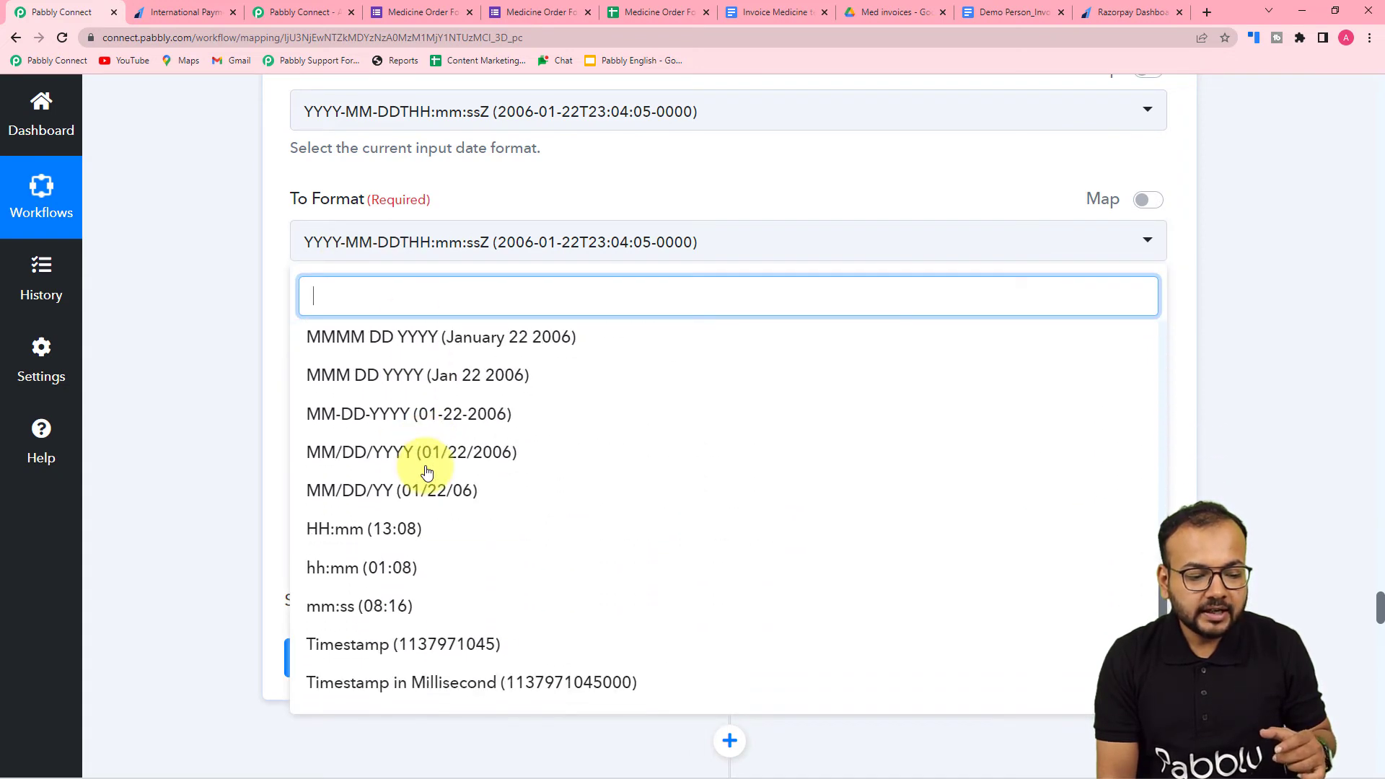
pyautogui.click(409, 655)
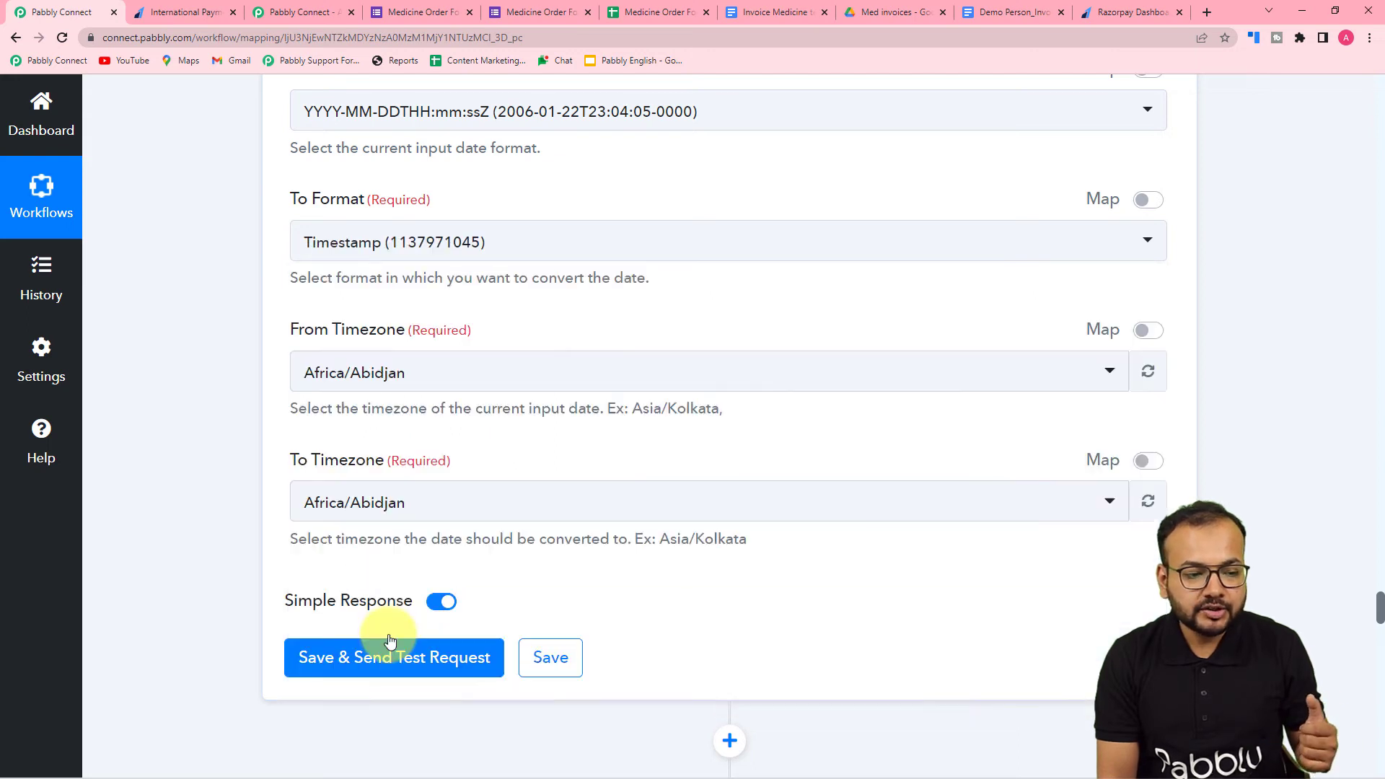
# - Set both the From Timezone and the To Timezone of the date formatting action to Asia/Kolkata
pyautogui.click(356, 383)
pyautogui.write('kol')
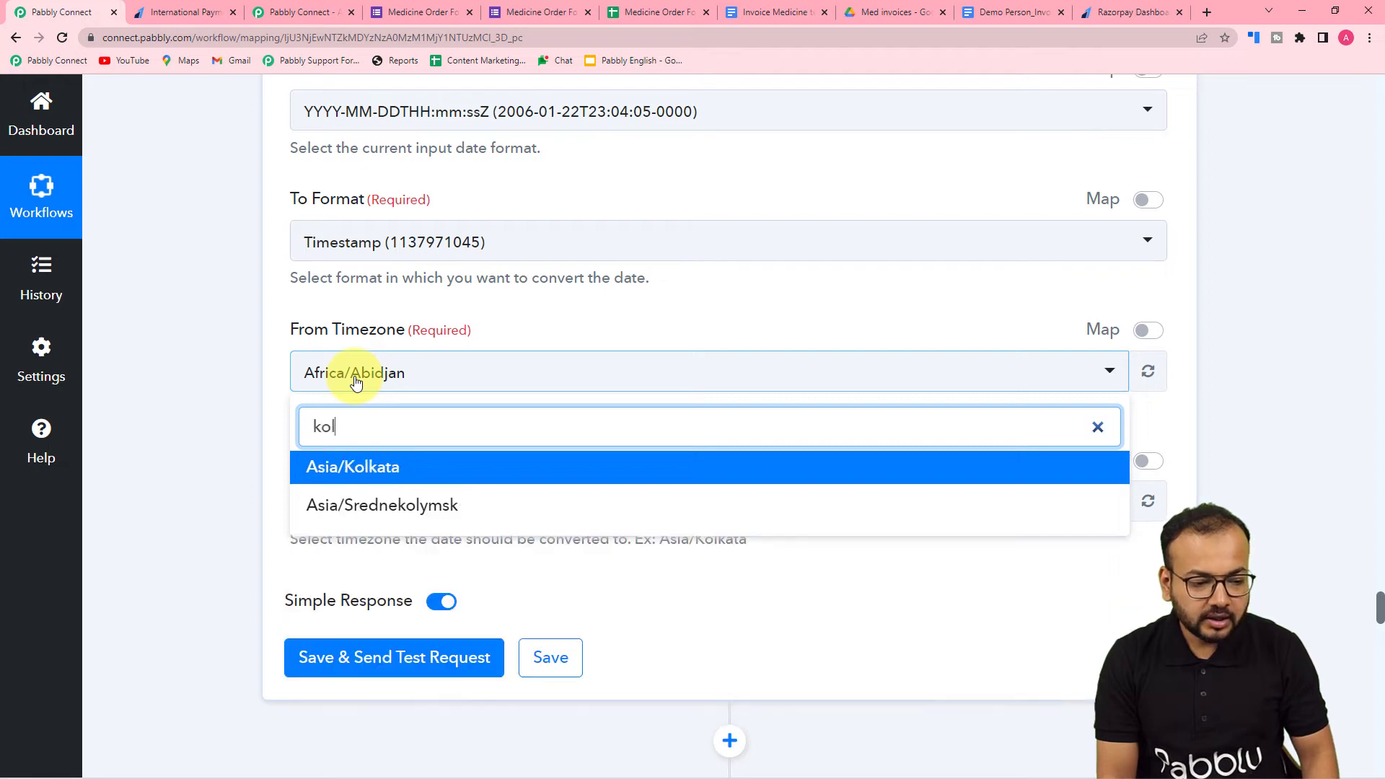
pyautogui.click(360, 466)
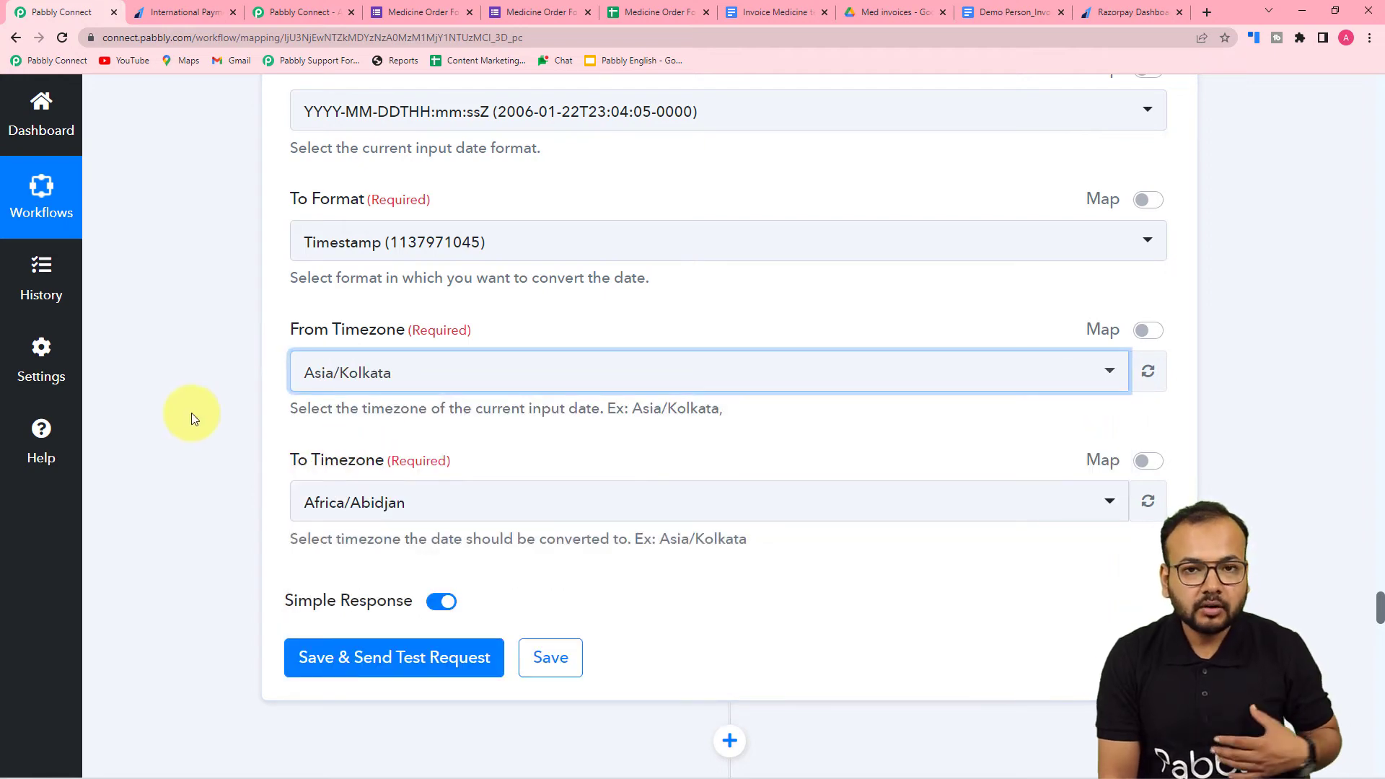
pyautogui.scroll(-2, 273, 400)
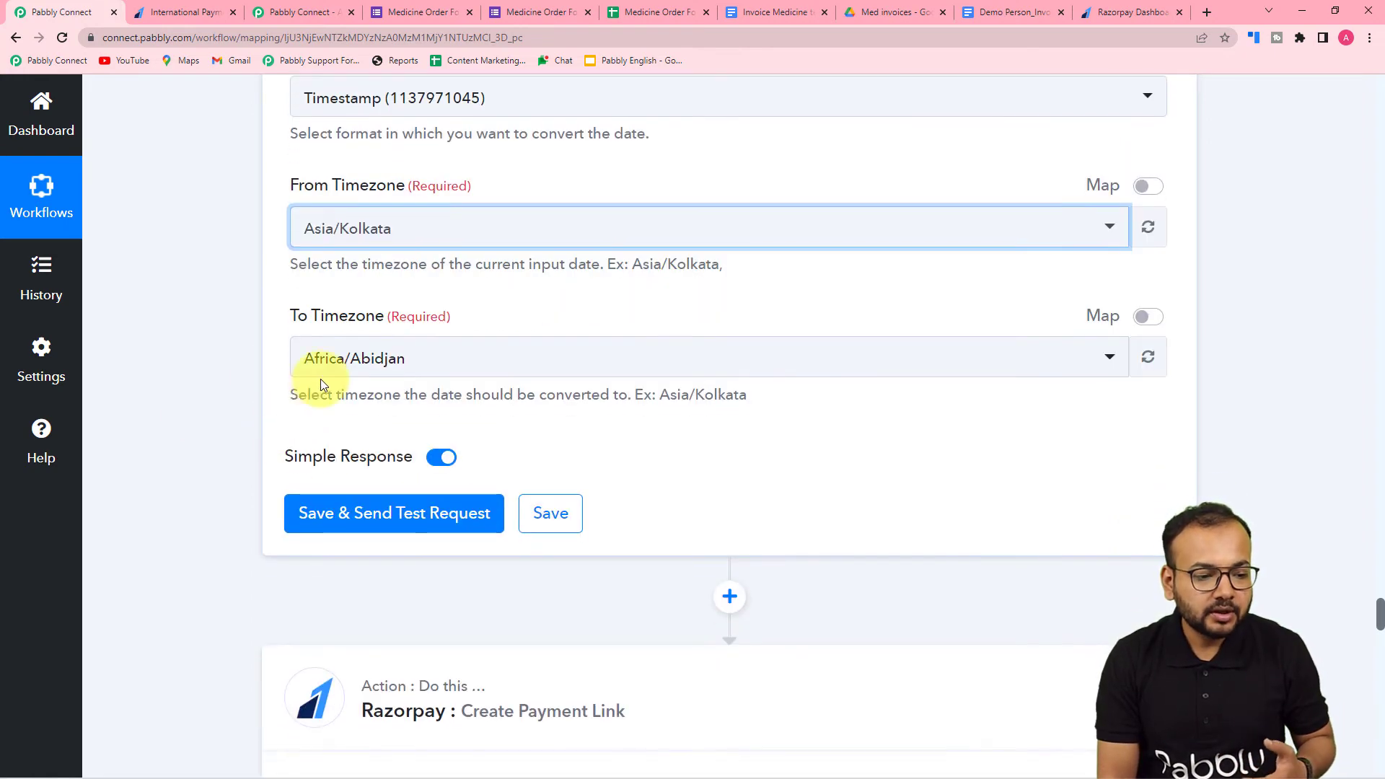
pyautogui.click(337, 354)
pyautogui.write('k')
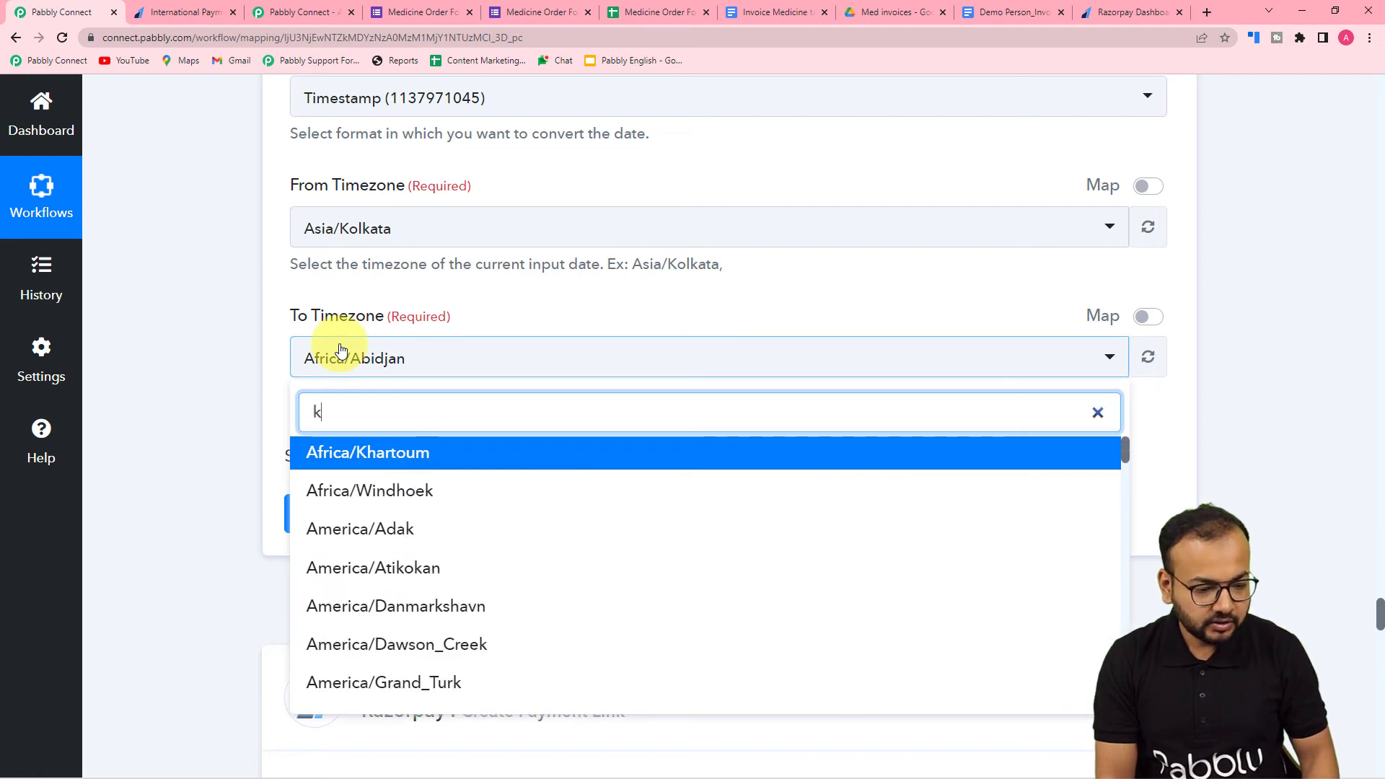
pyautogui.write('ol')
pyautogui.click(321, 451)
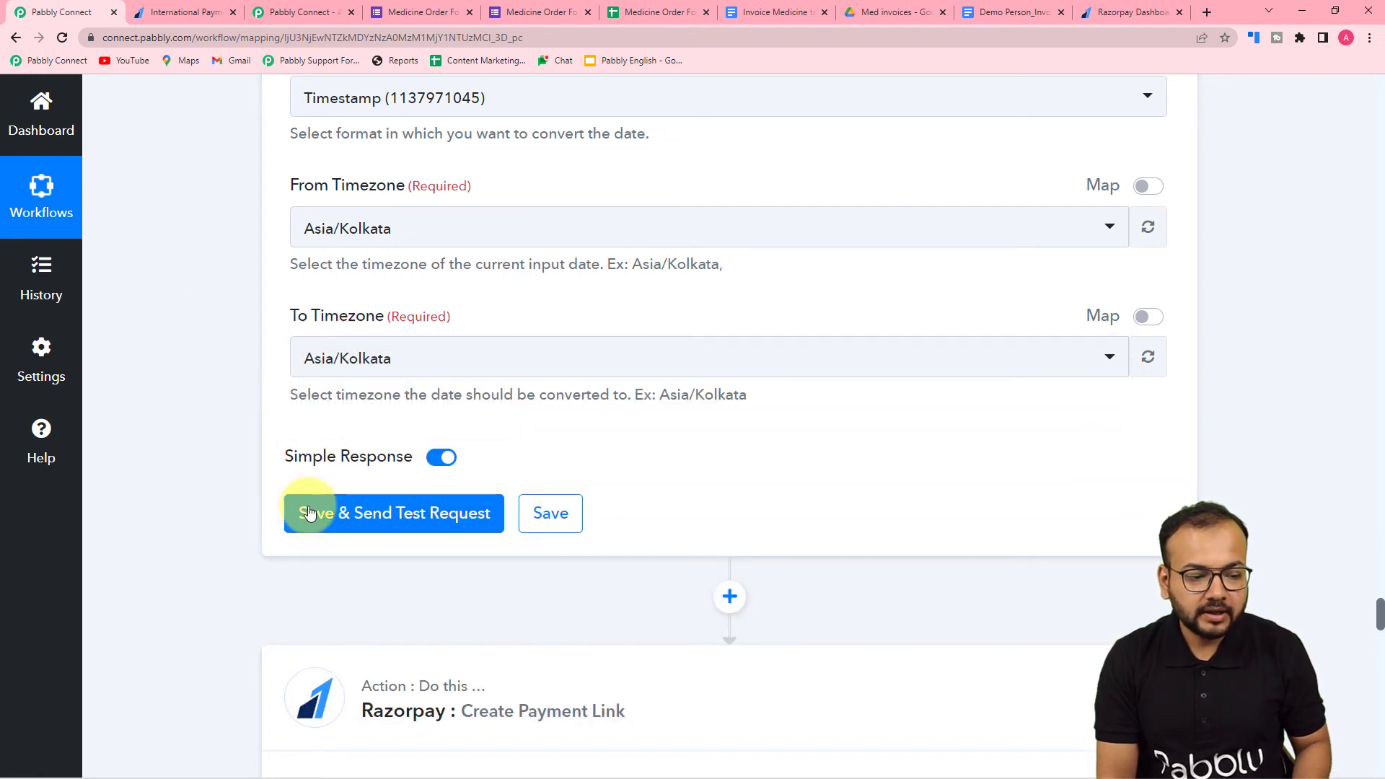
# - Save the Format Date with Time Zone action and send its test request
pyautogui.click(308, 512)
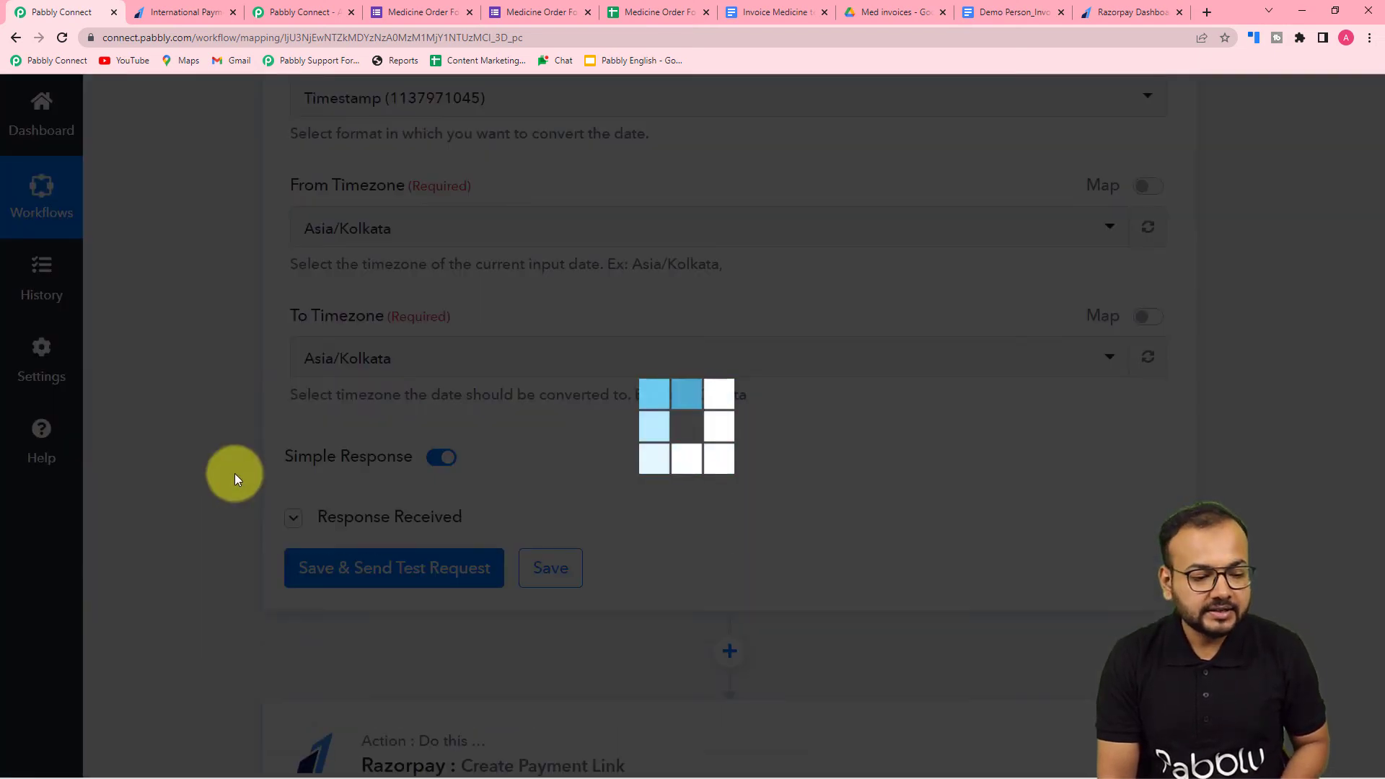
pyautogui.scroll(-4, 232, 469)
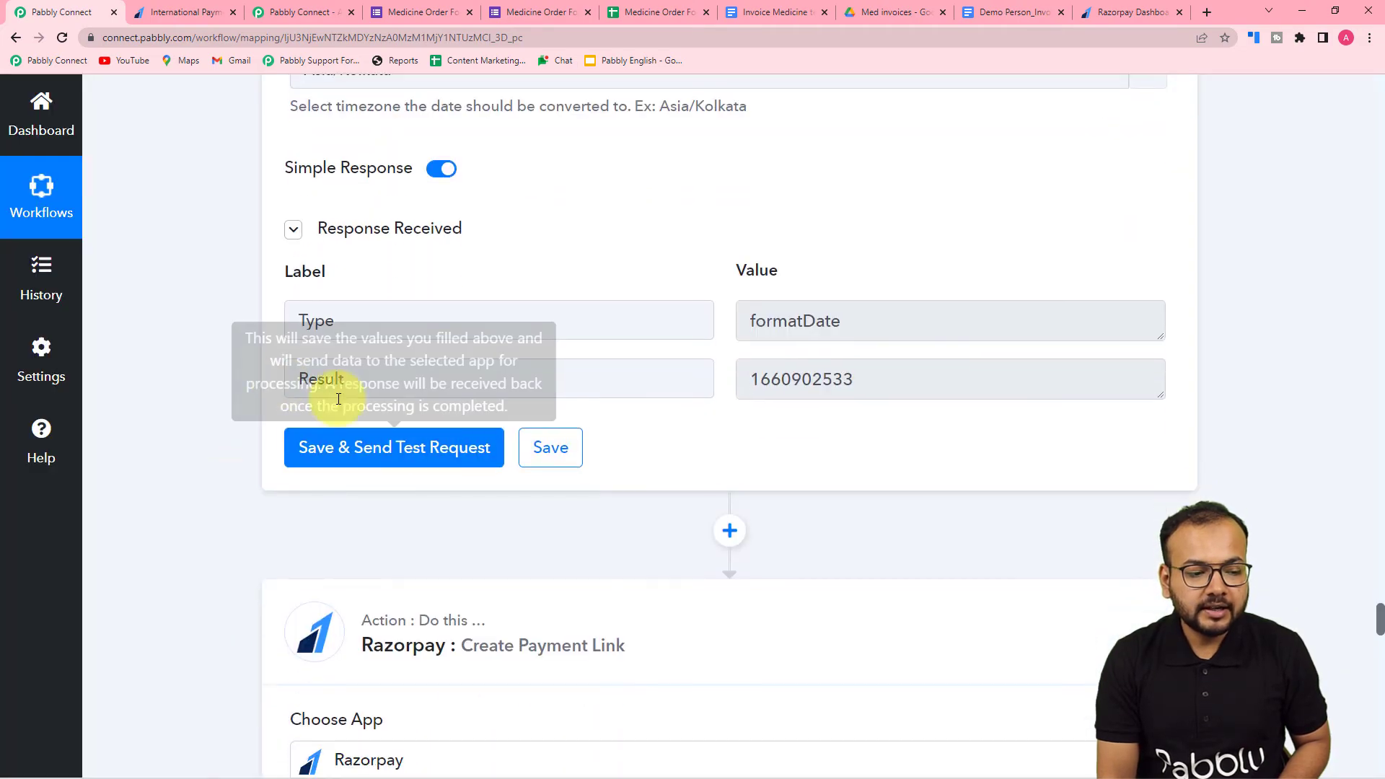
pyautogui.scroll(-20, 699, 395)
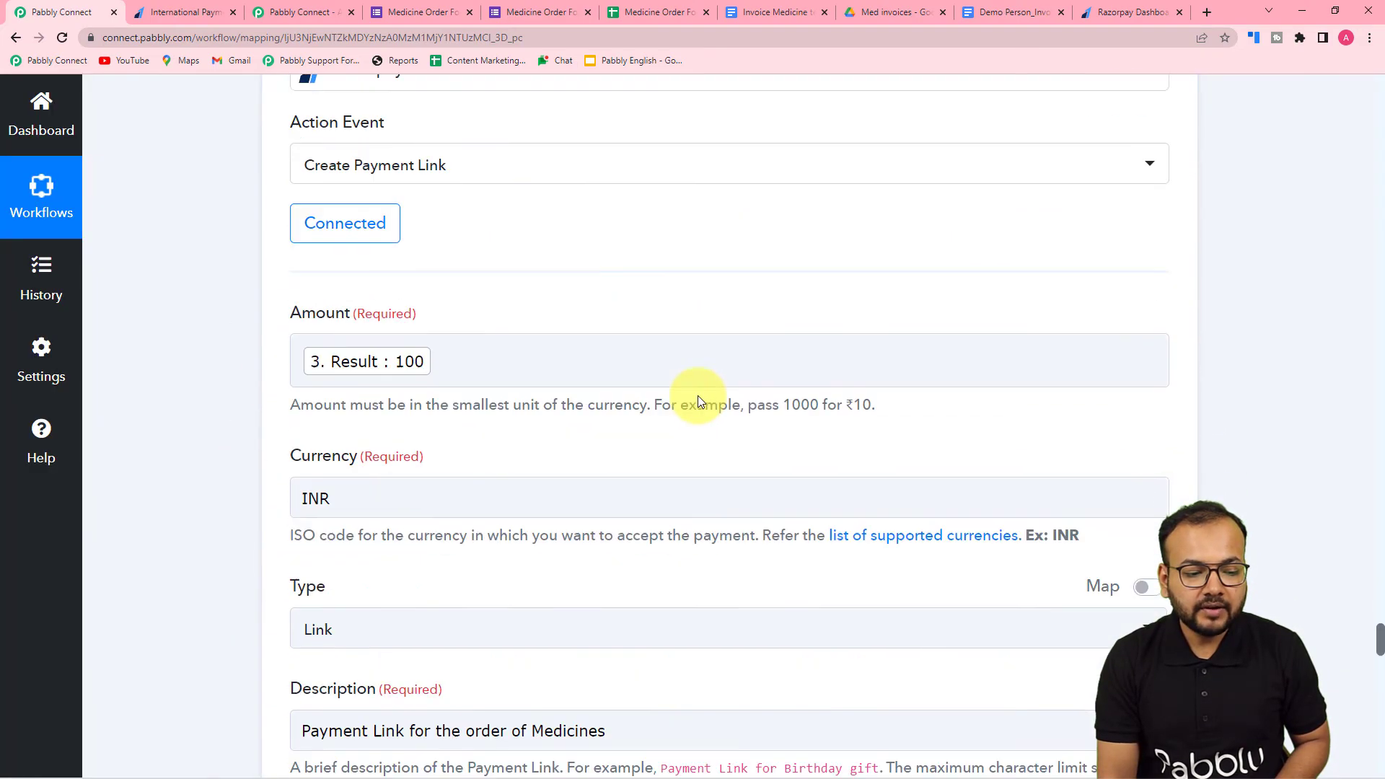
pyautogui.scroll(-5, 698, 396)
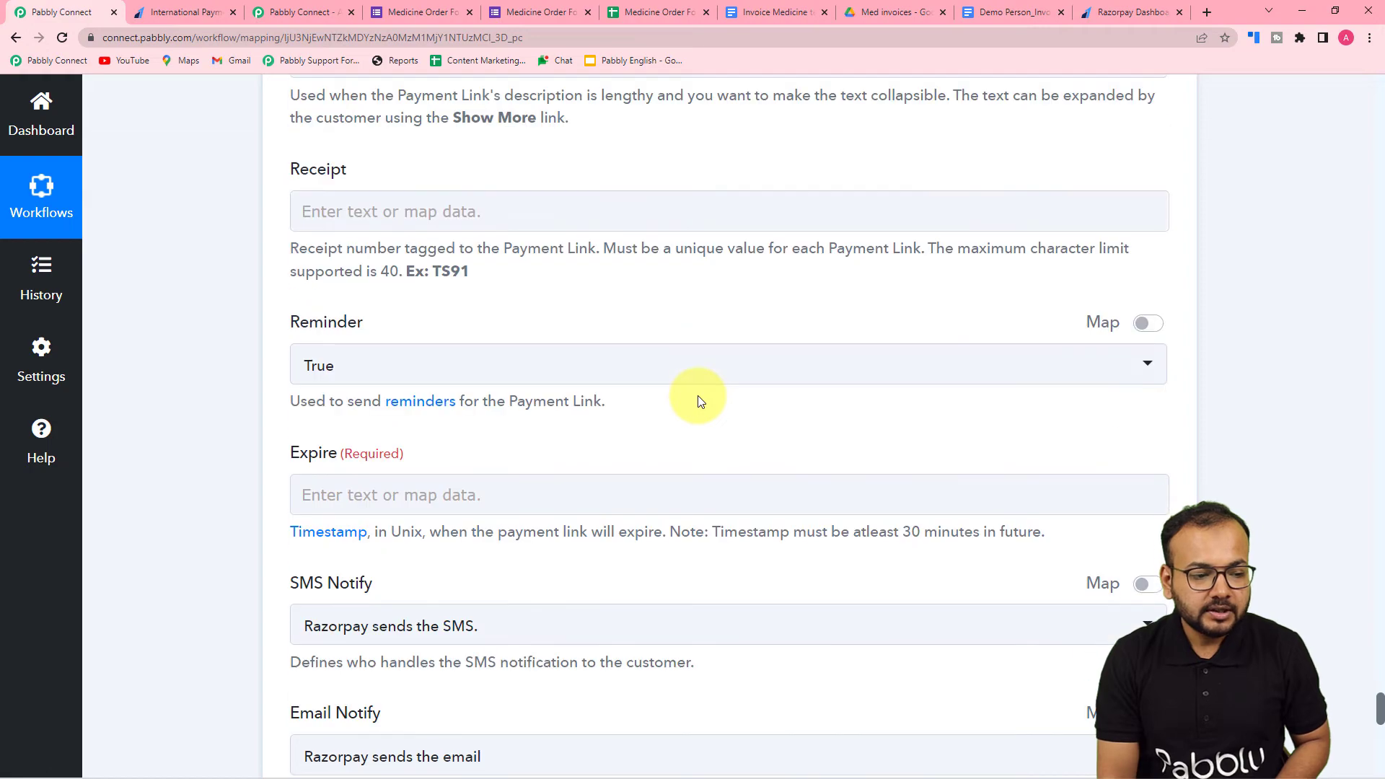
pyautogui.scroll(2, 699, 395)
pyautogui.scroll(-2, 698, 396)
pyautogui.scroll(-8, 698, 396)
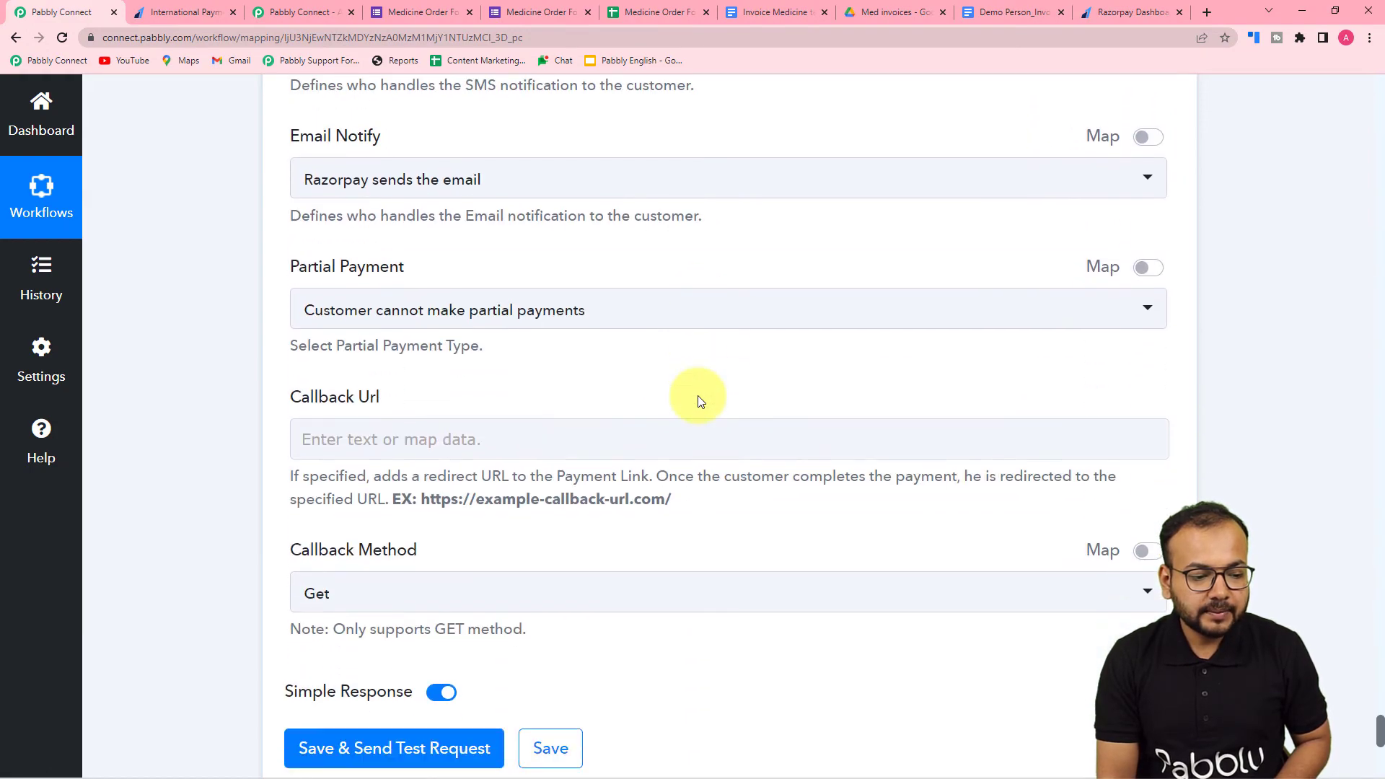
pyautogui.scroll(5, 699, 395)
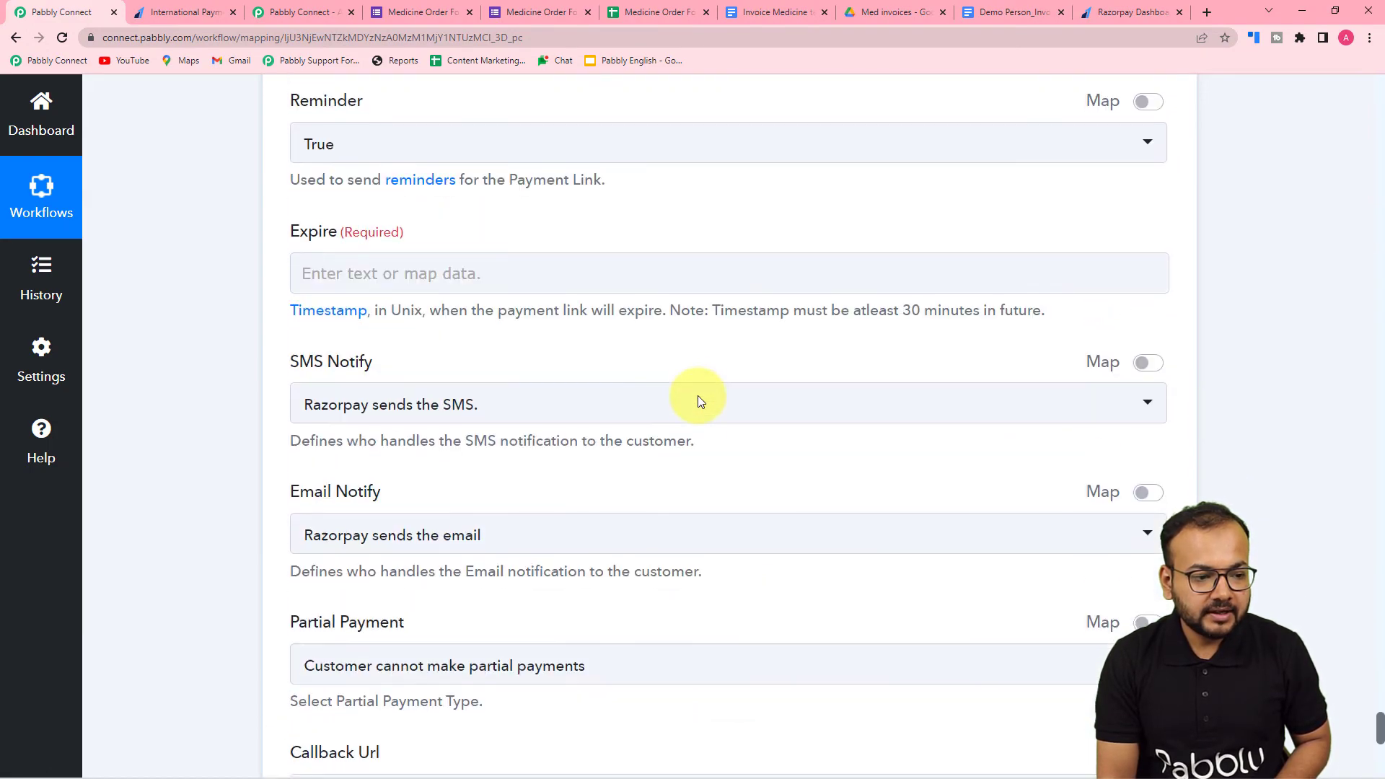
pyautogui.click(353, 282)
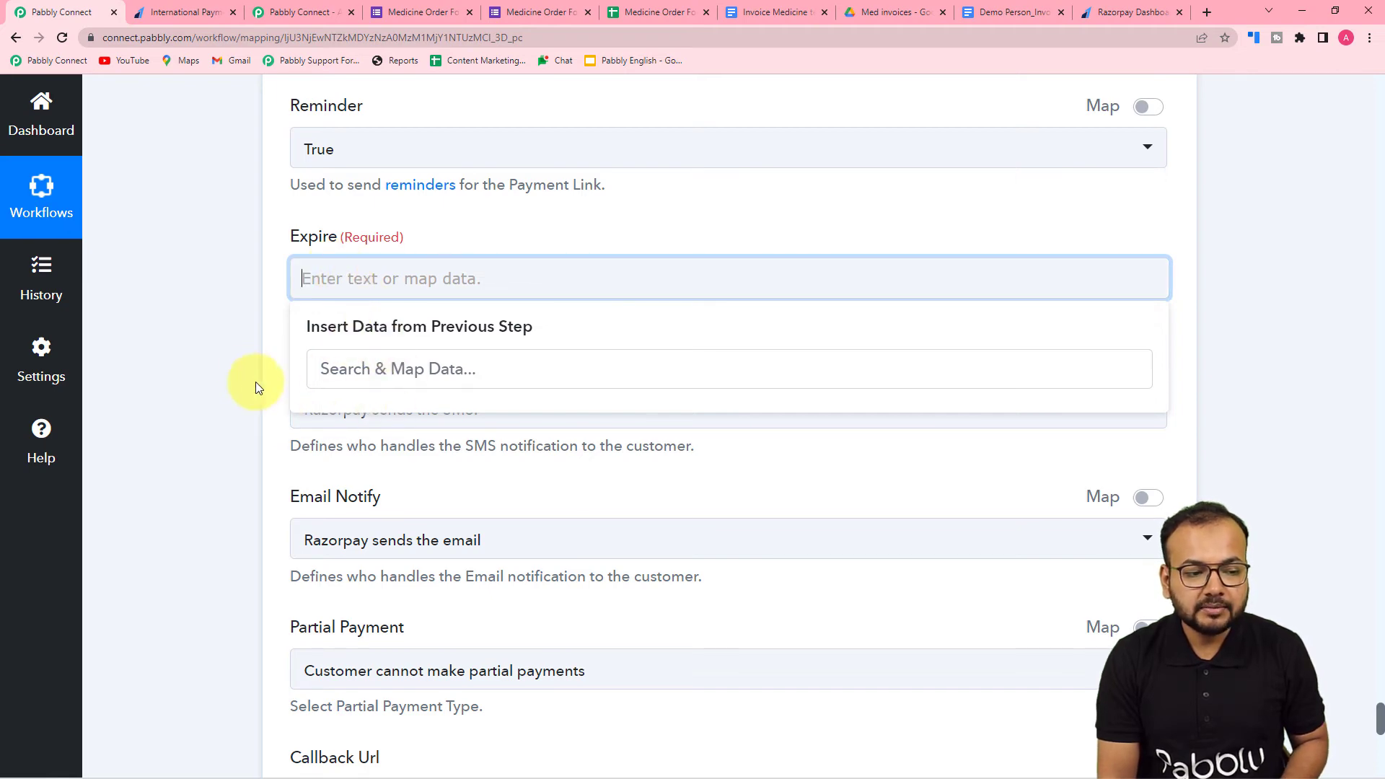
pyautogui.click(210, 370)
# - Reopen the Create Payment Link action's account connection and save it with the existing connection Razorpay #18
pyautogui.scroll(6, 213, 370)
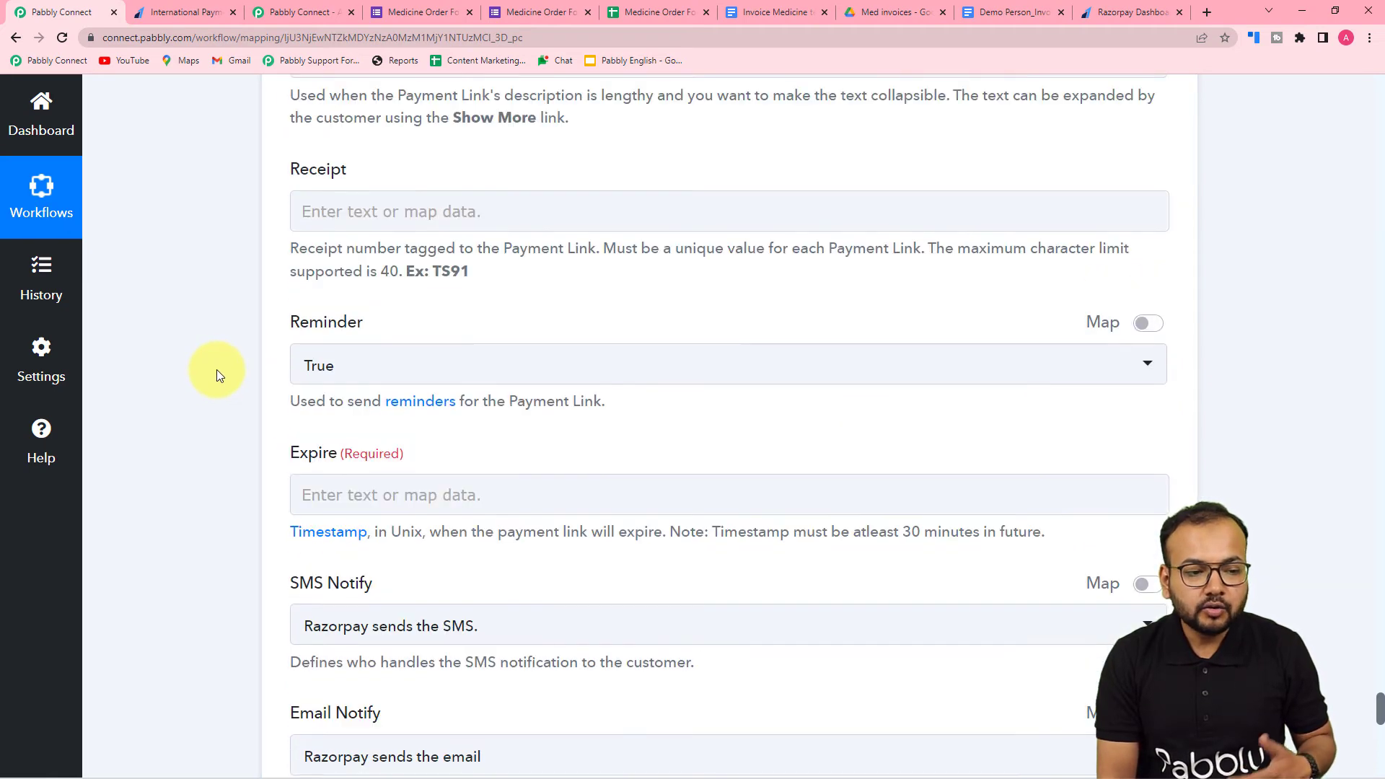
pyautogui.scroll(12, 216, 369)
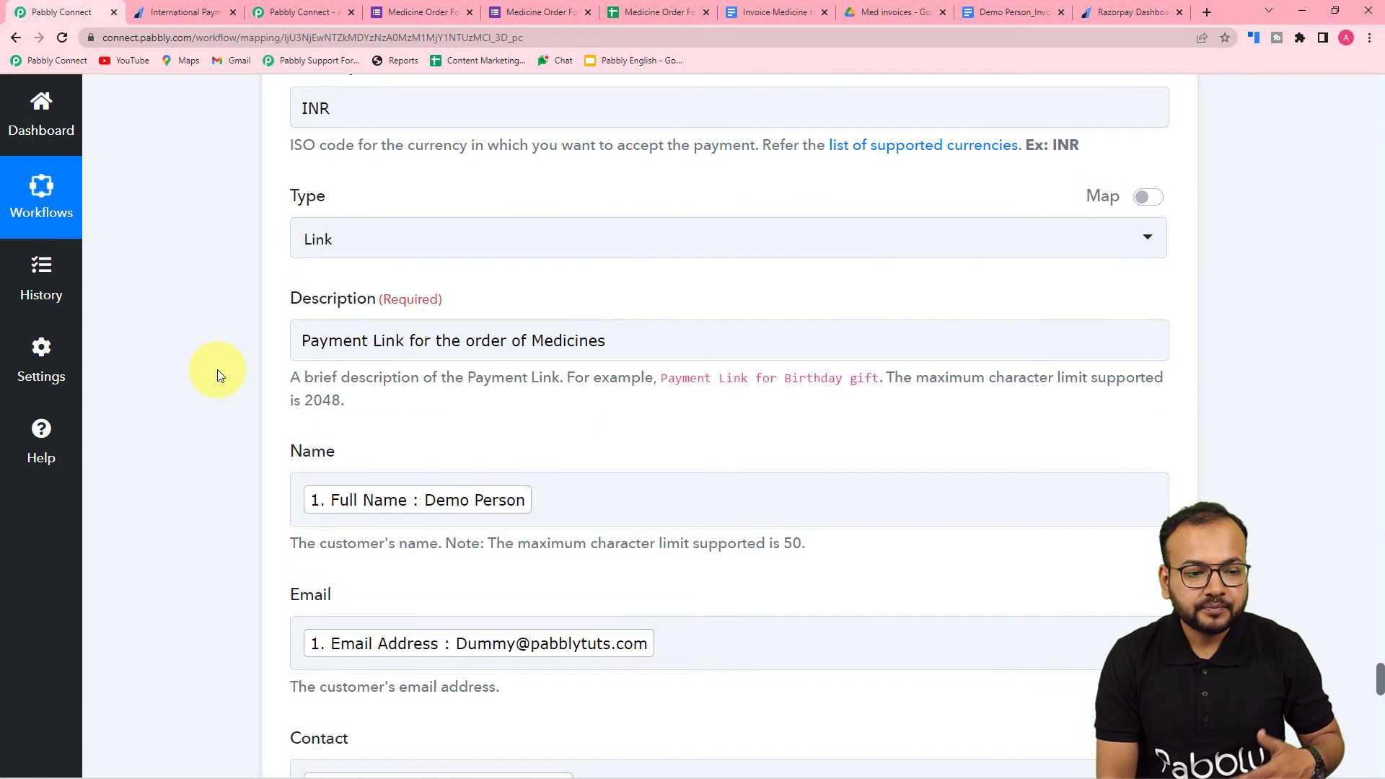
pyautogui.scroll(7, 218, 370)
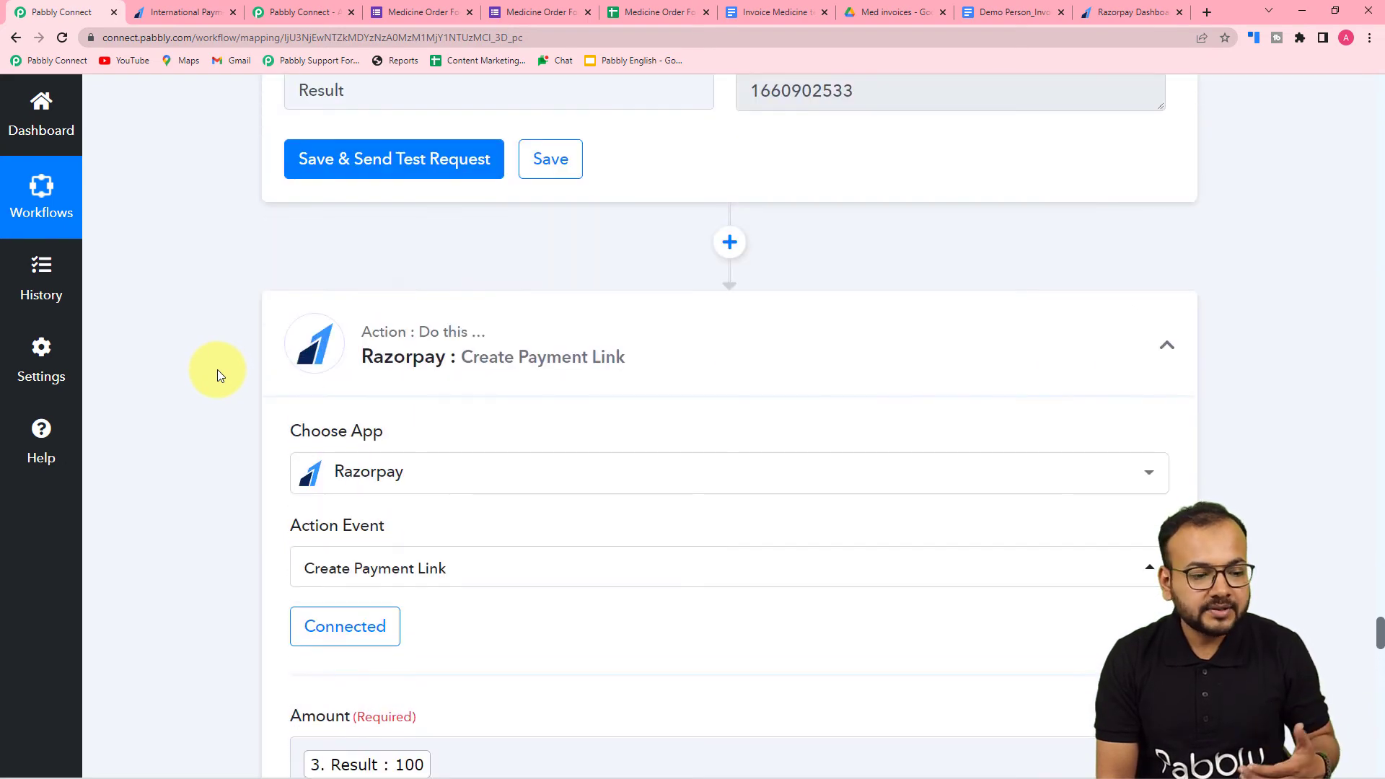
pyautogui.scroll(-3, 219, 371)
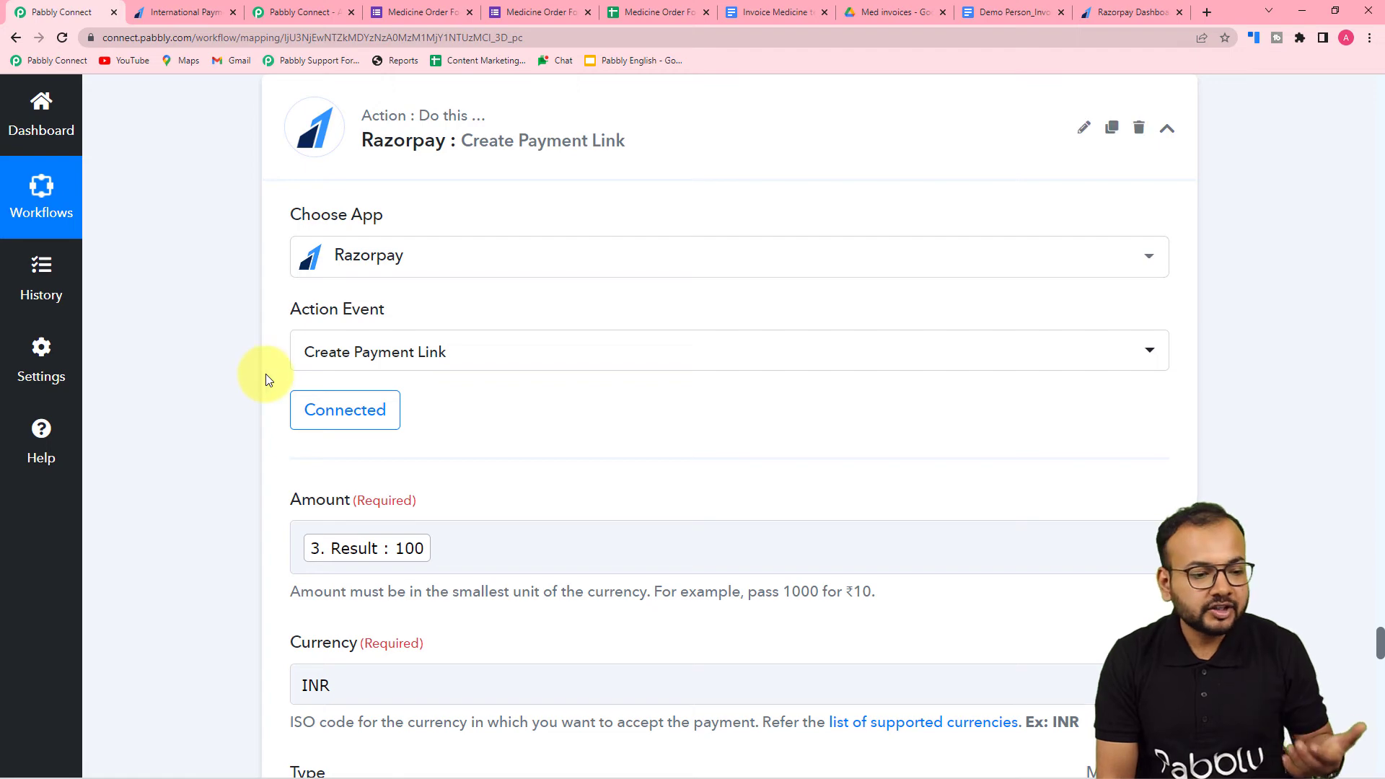
pyautogui.click(353, 429)
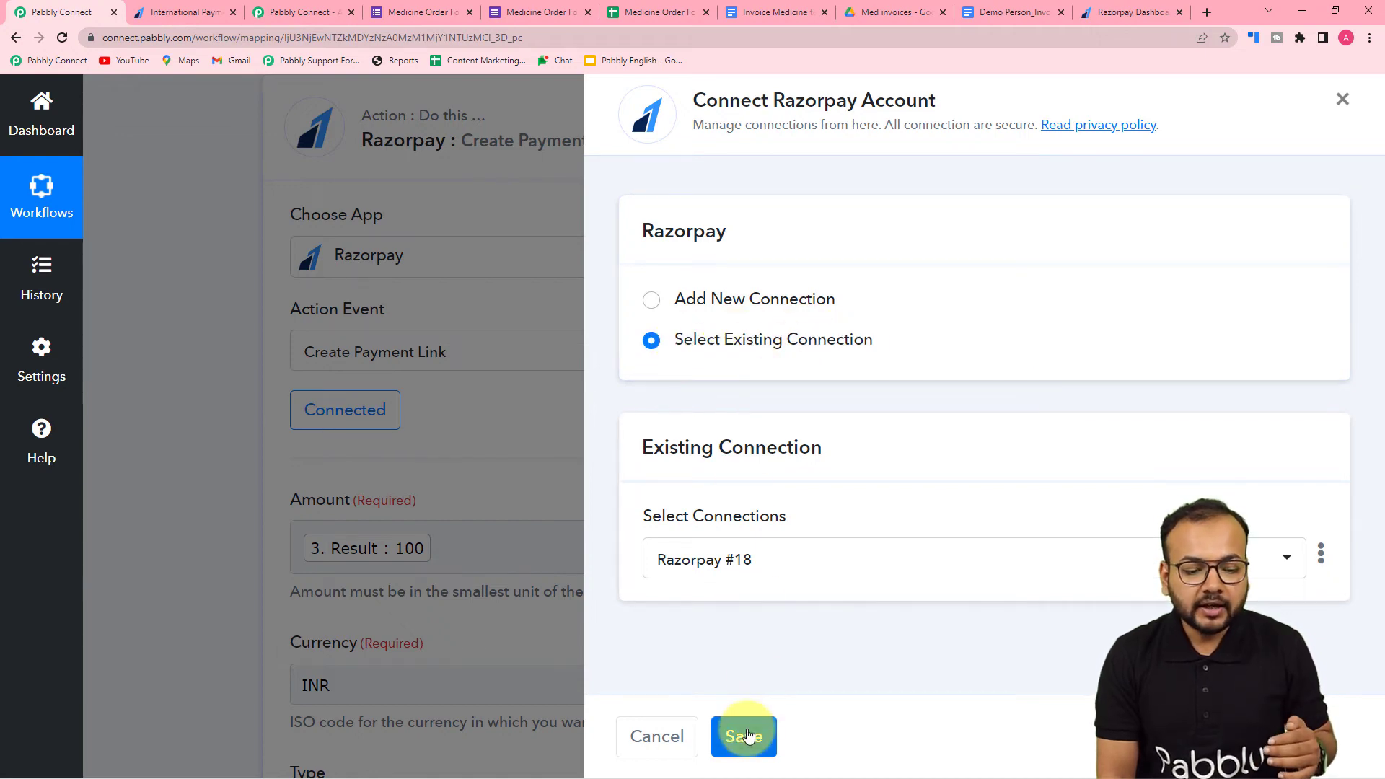
pyautogui.click(747, 736)
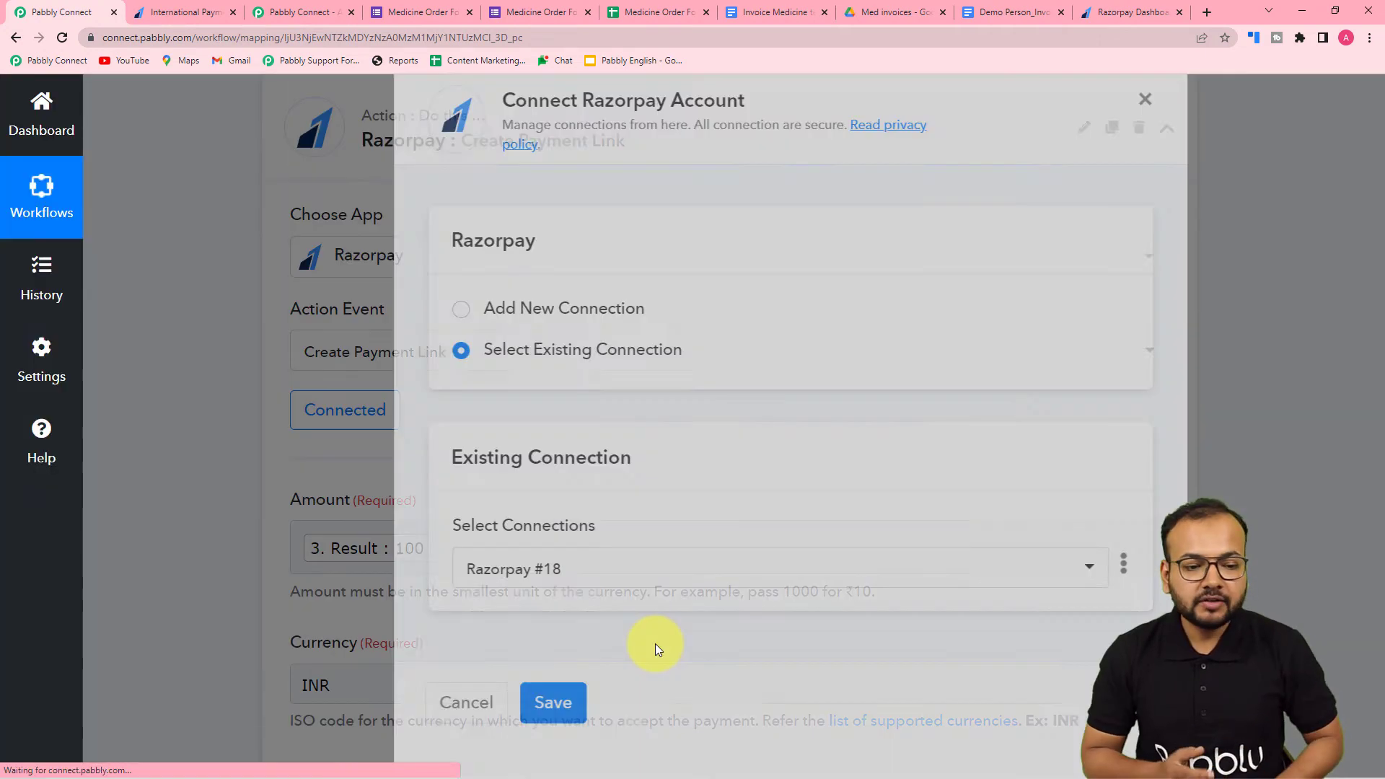
# - Map the Result value from the Format Date with Time Zone step into the Create Payment Link action's Expire field
pyautogui.scroll(-4, 625, 538)
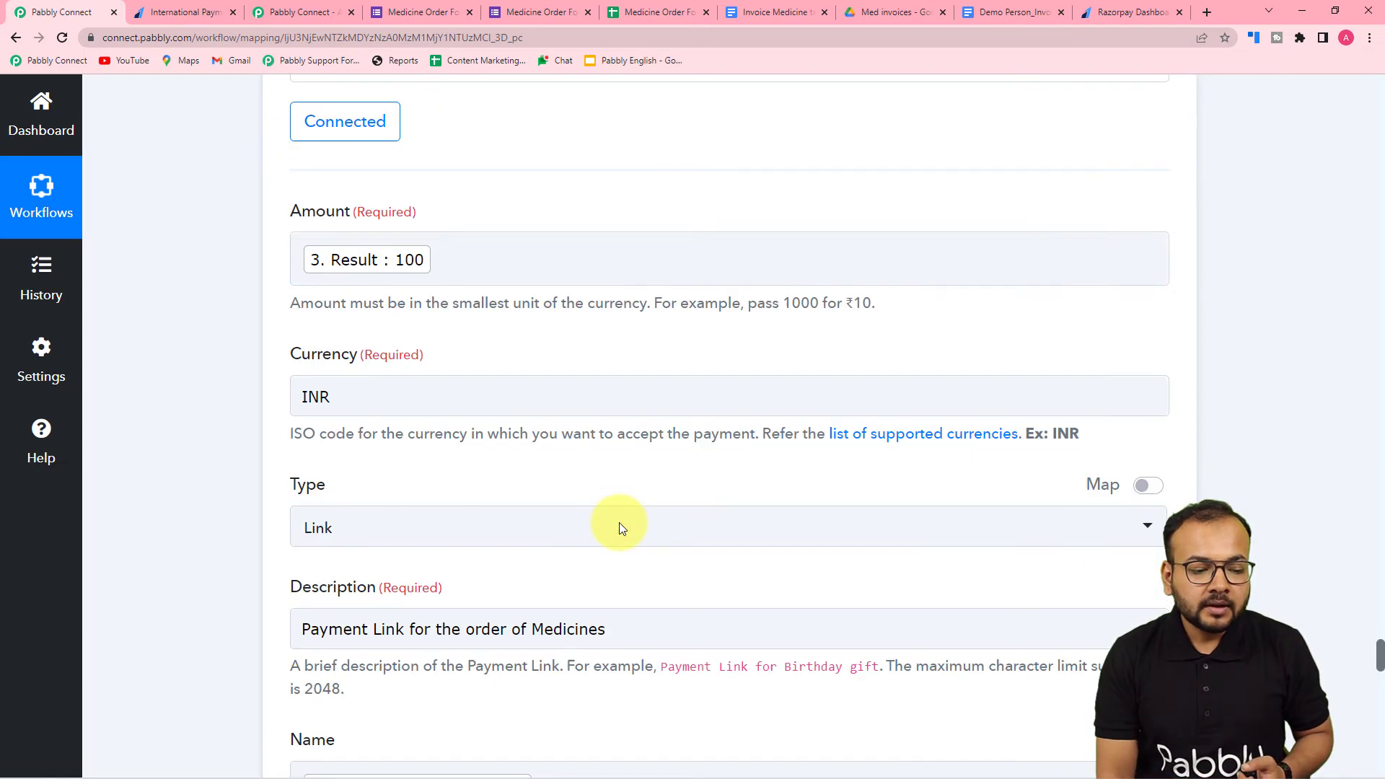
pyautogui.scroll(-12, 619, 528)
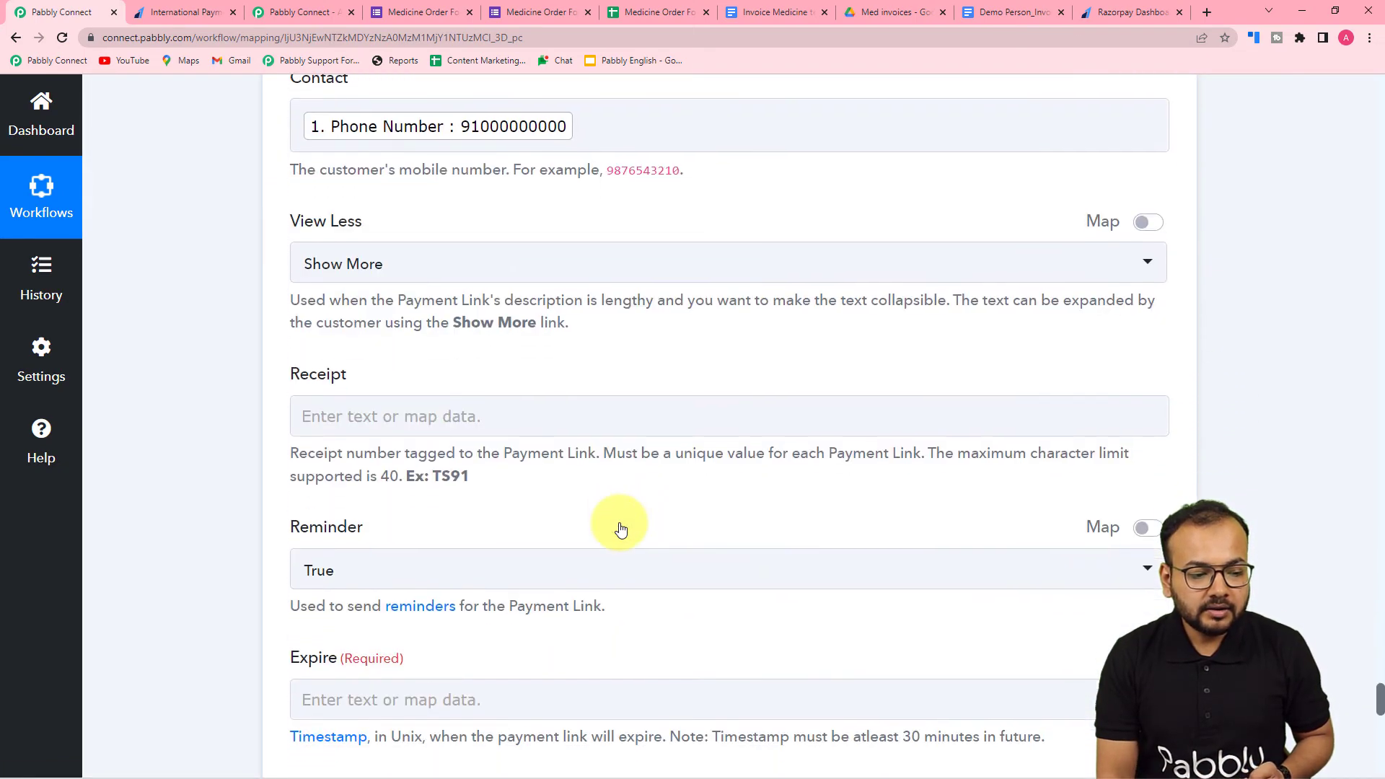
pyautogui.scroll(-5, 620, 529)
pyautogui.click(500, 344)
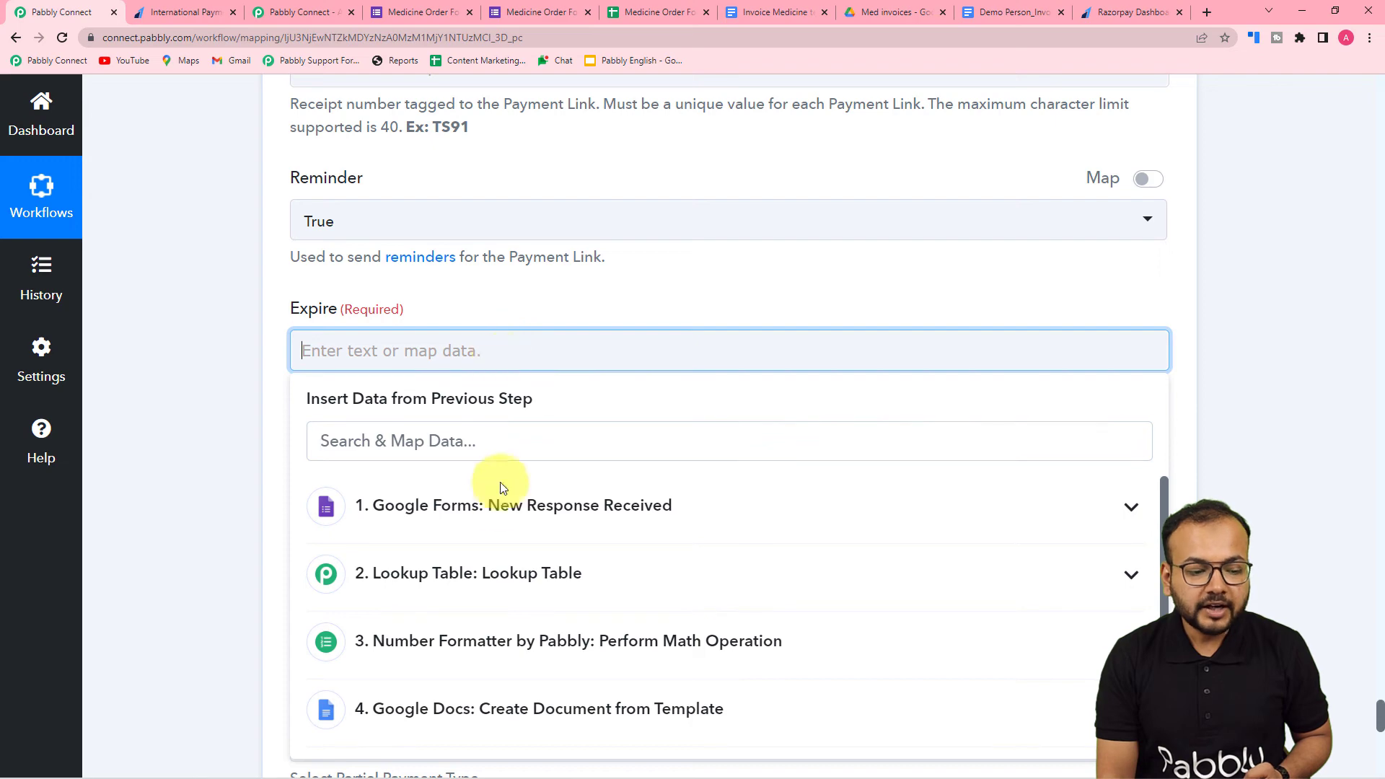
pyautogui.scroll(-3, 503, 498)
pyautogui.scroll(-4, 288, 572)
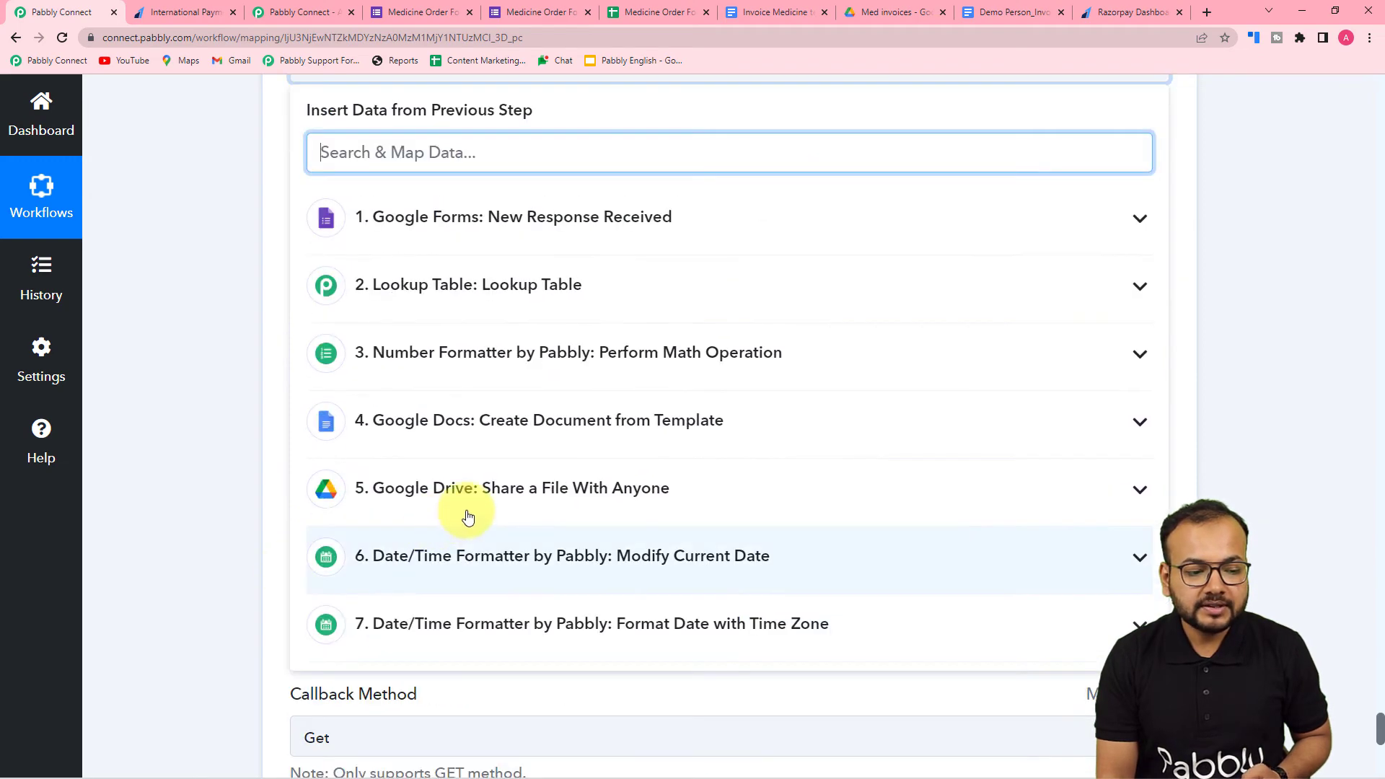
pyautogui.click(396, 628)
pyautogui.click(402, 724)
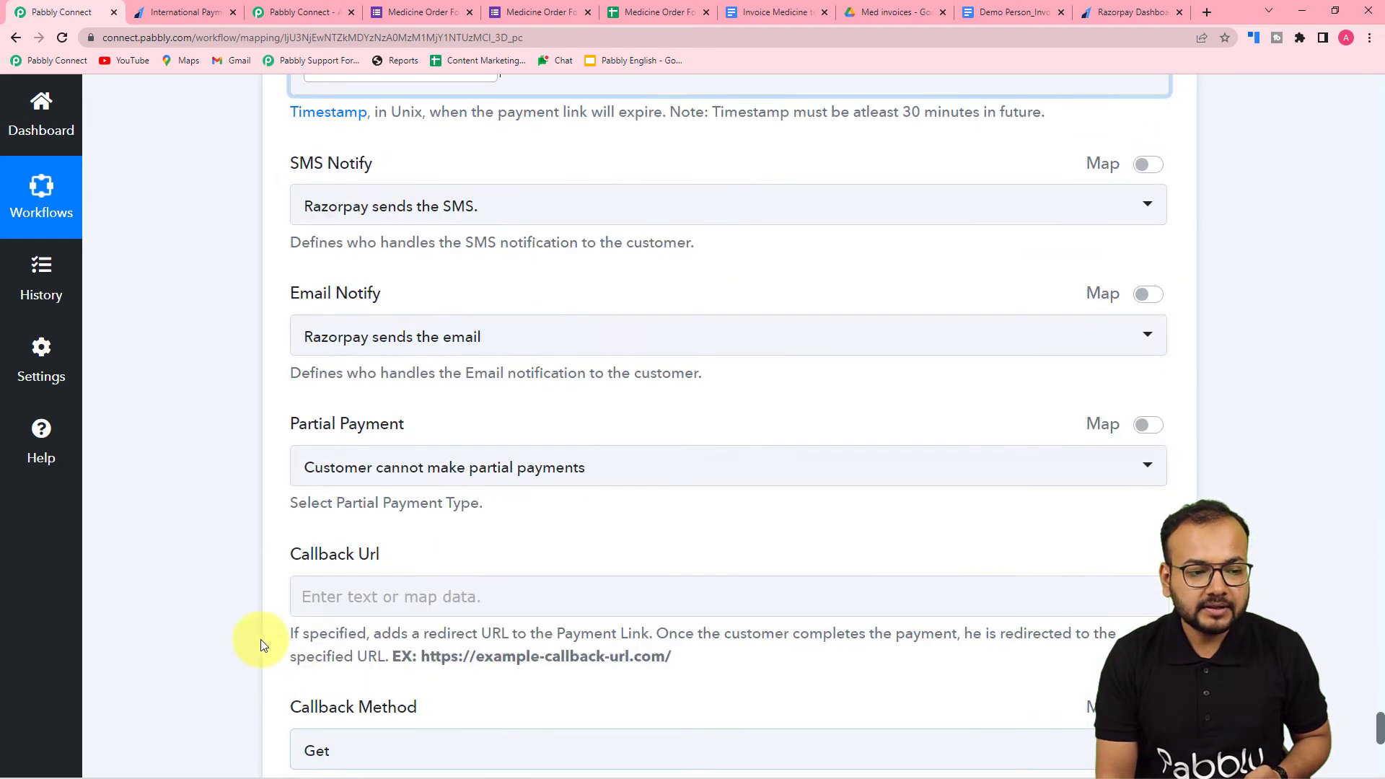
pyautogui.scroll(3, 159, 529)
pyautogui.scroll(-2, 159, 529)
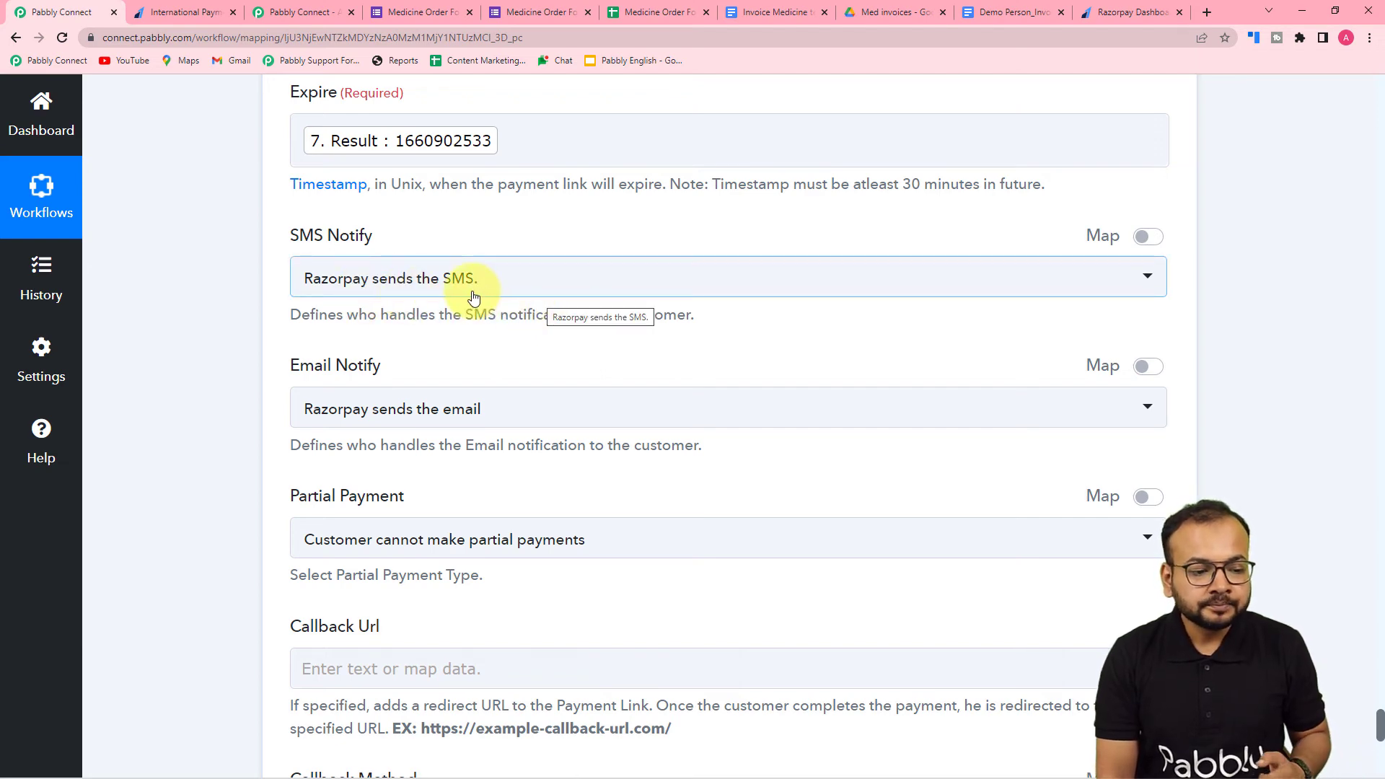
# - Set the payment link's Email Notify option to You send the email
pyautogui.scroll(-2, 454, 296)
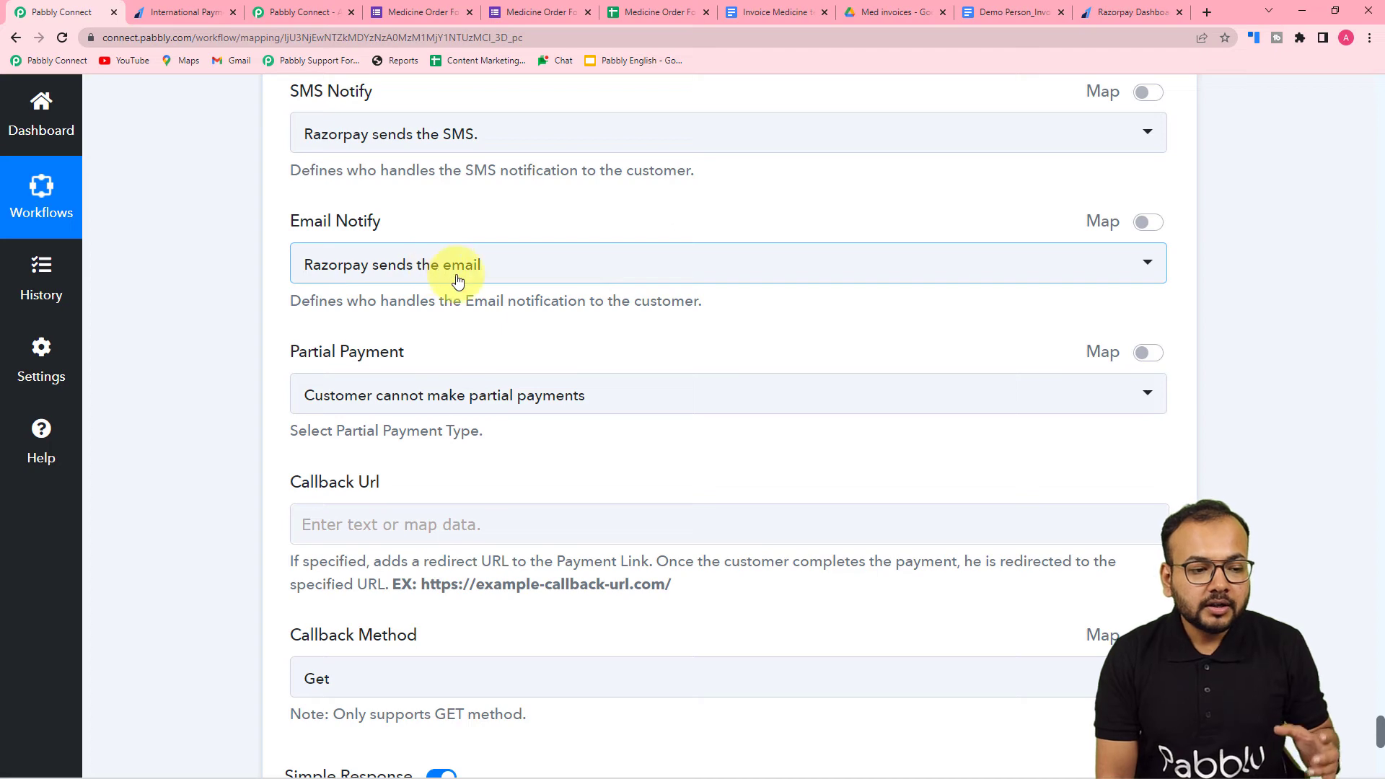
pyautogui.click(404, 281)
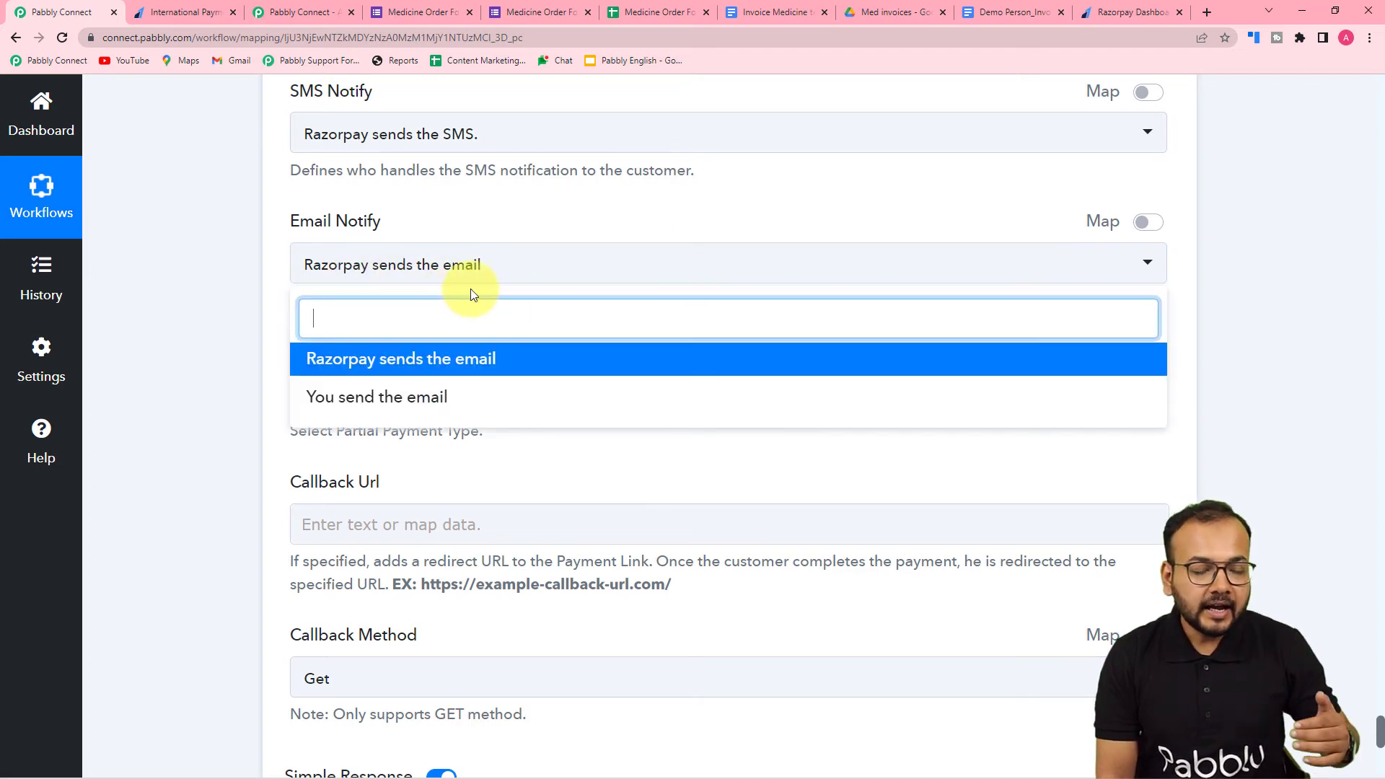
pyautogui.click(347, 398)
pyautogui.scroll(-3, 274, 333)
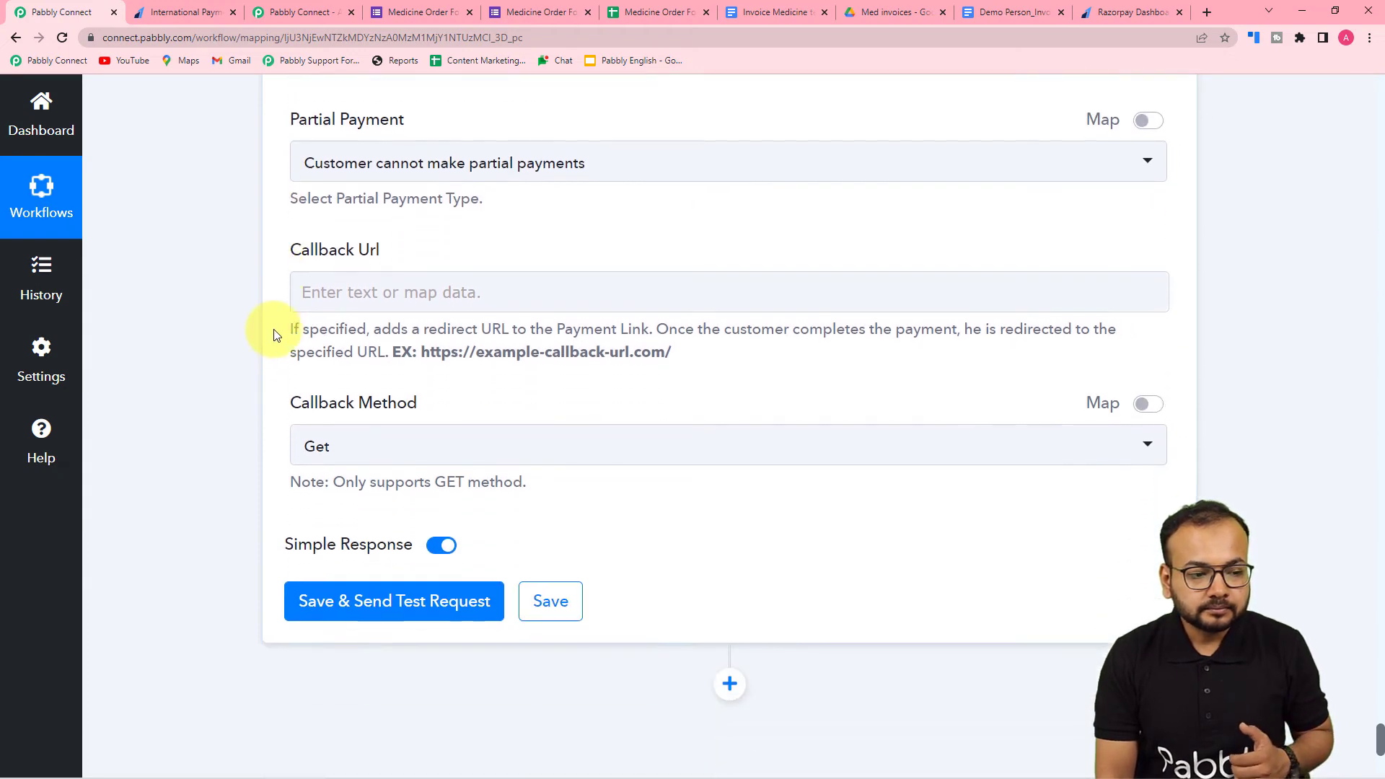
# - Save the Razorpay Create Payment Link action and send its test request
pyautogui.scroll(1, 408, 257)
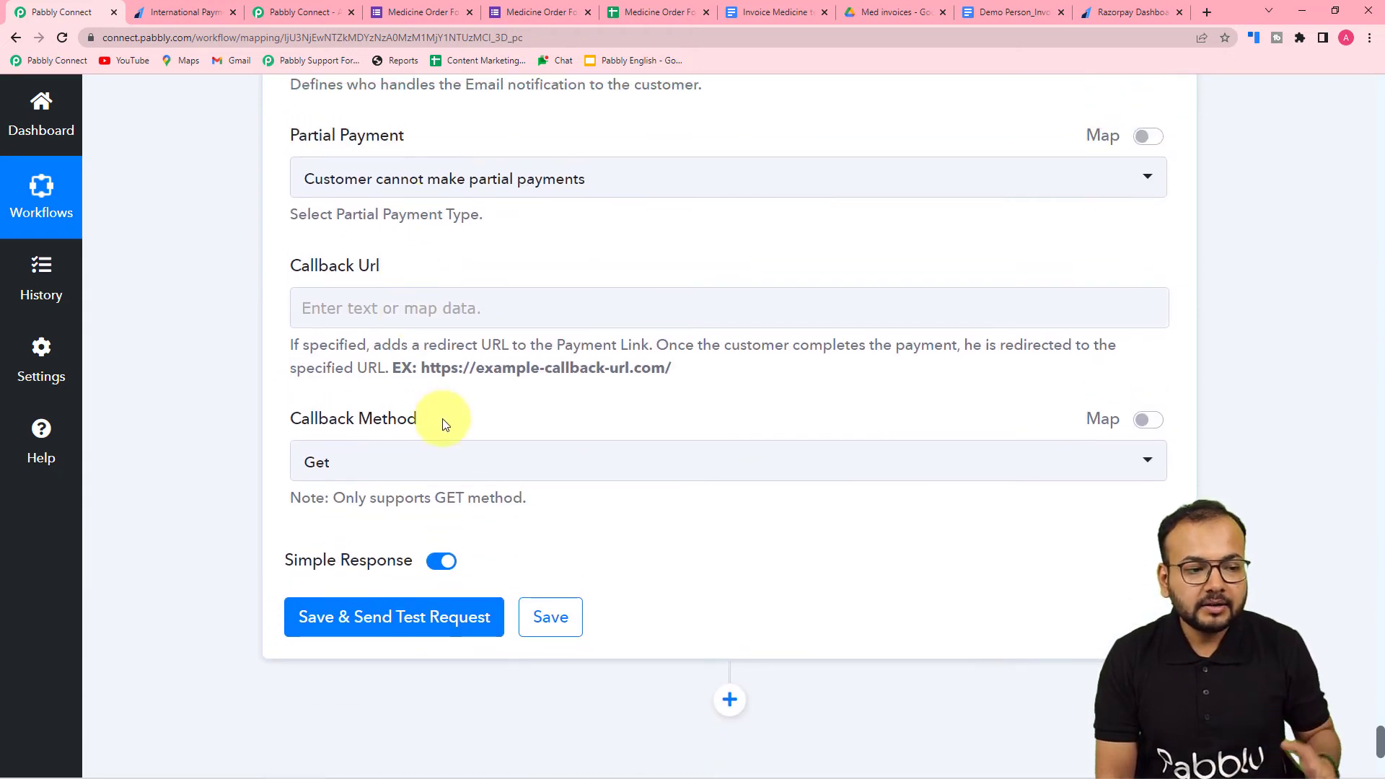
pyautogui.scroll(1, 292, 336)
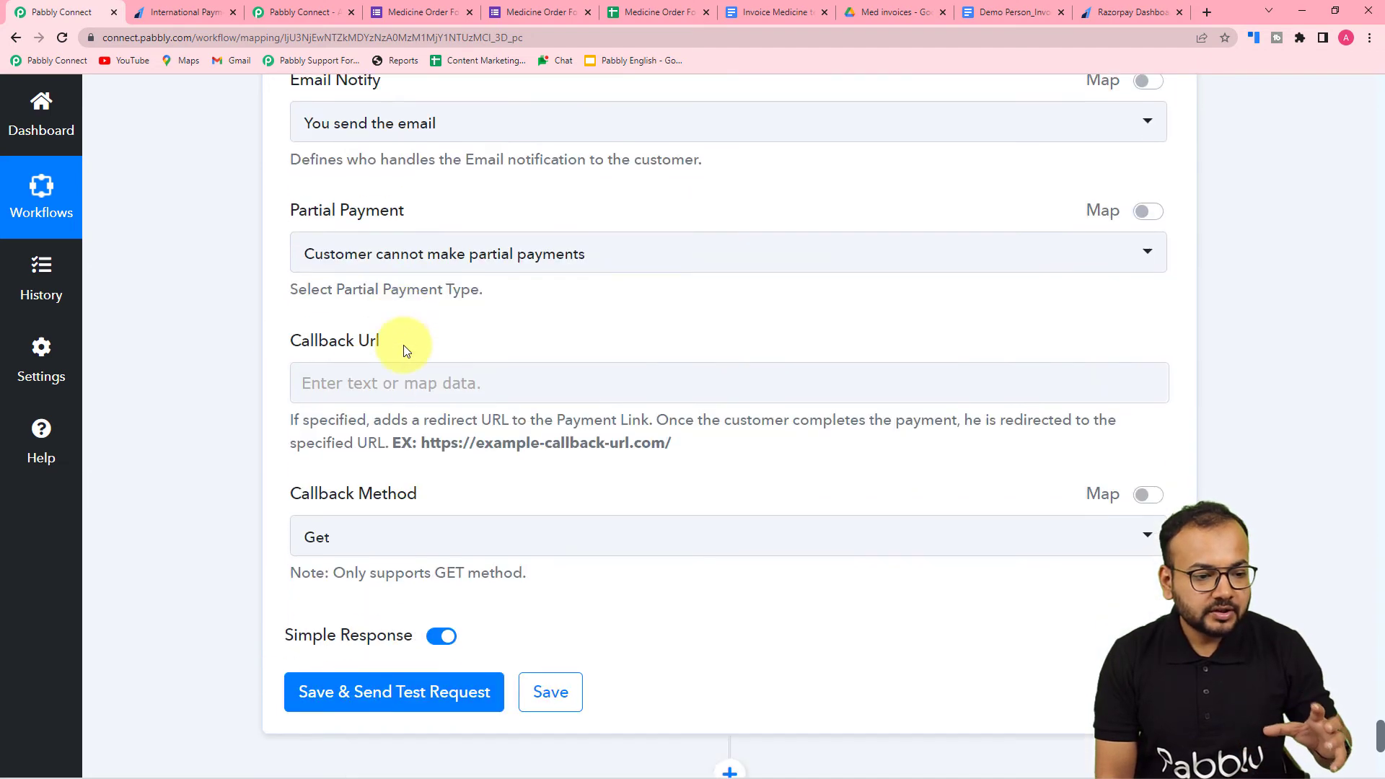
pyautogui.scroll(-5, 252, 386)
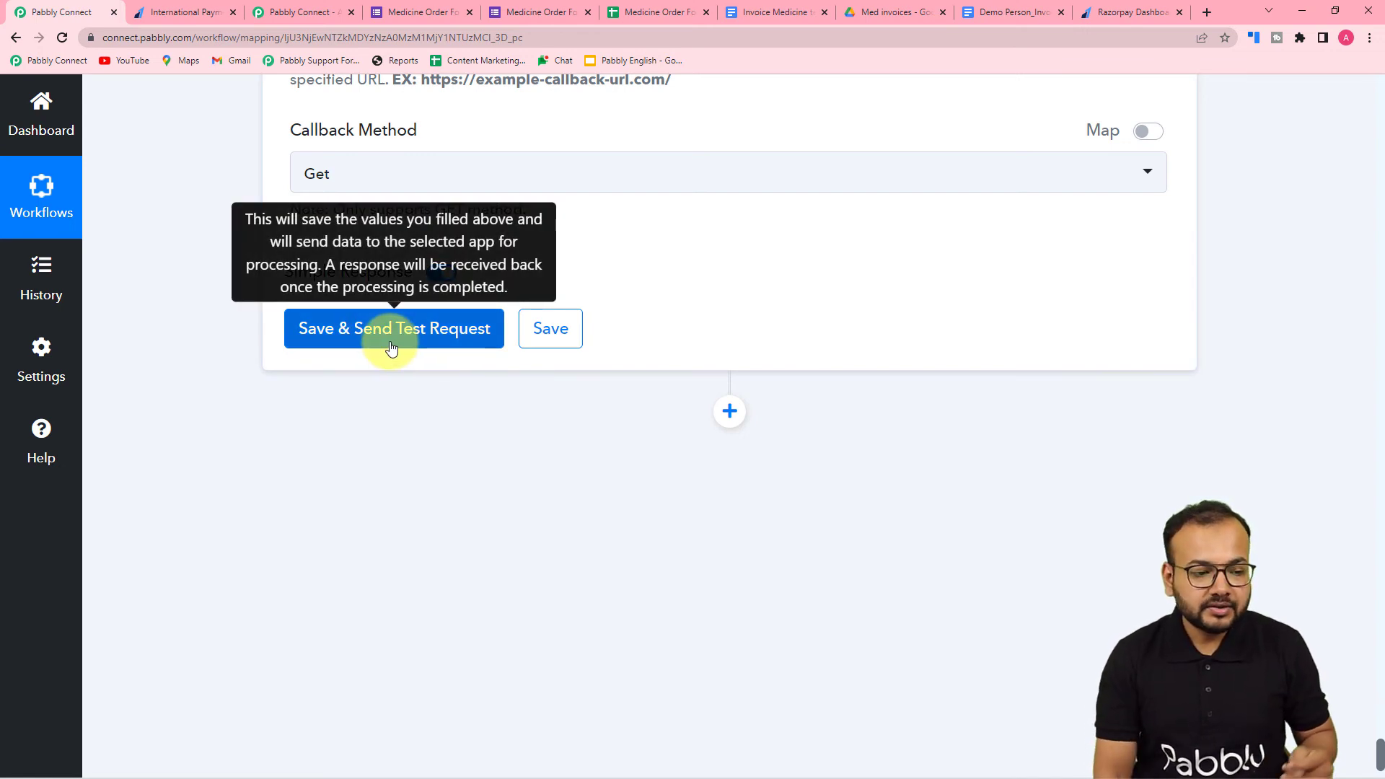
pyautogui.click(340, 351)
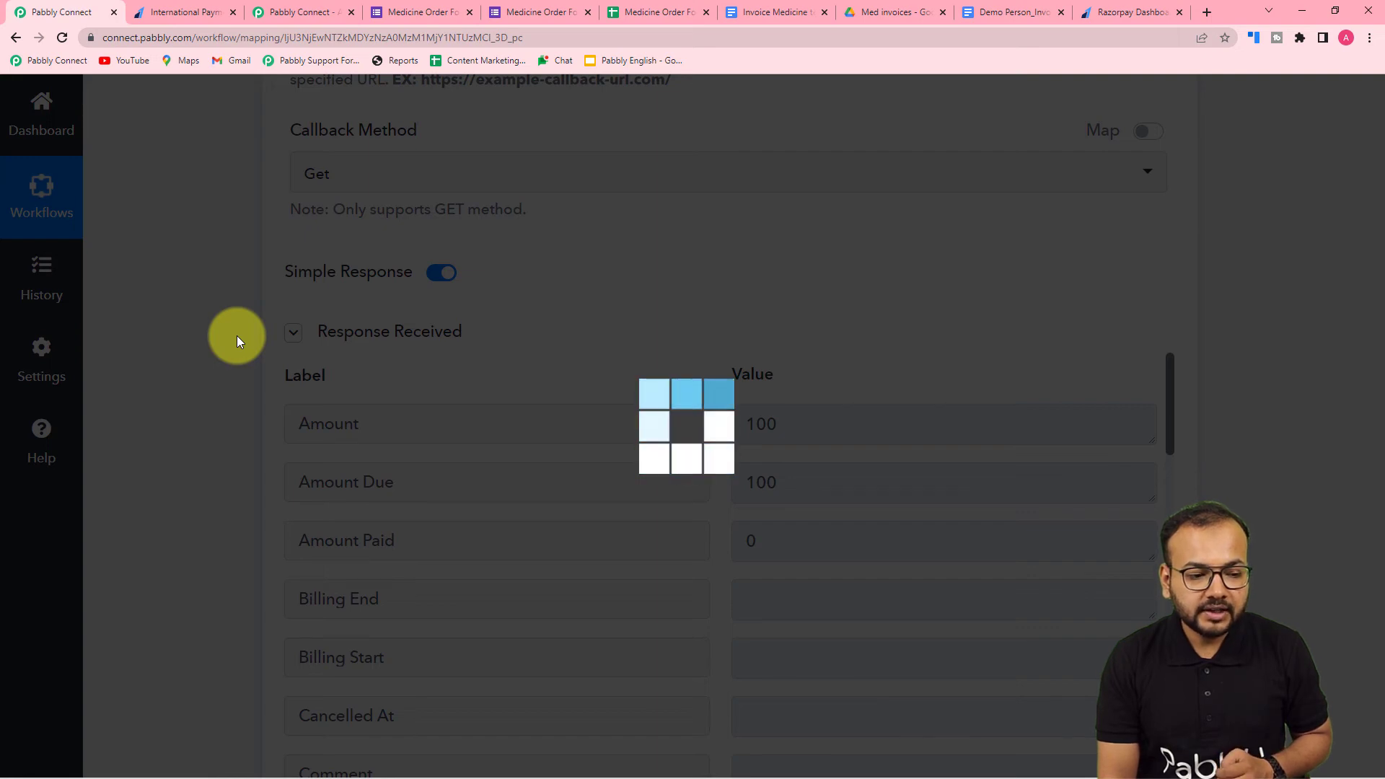
# - Find the Short Url in the Razorpay test response and open that payment link in the browser
pyautogui.scroll(-5, 279, 373)
pyautogui.scroll(-7, 418, 326)
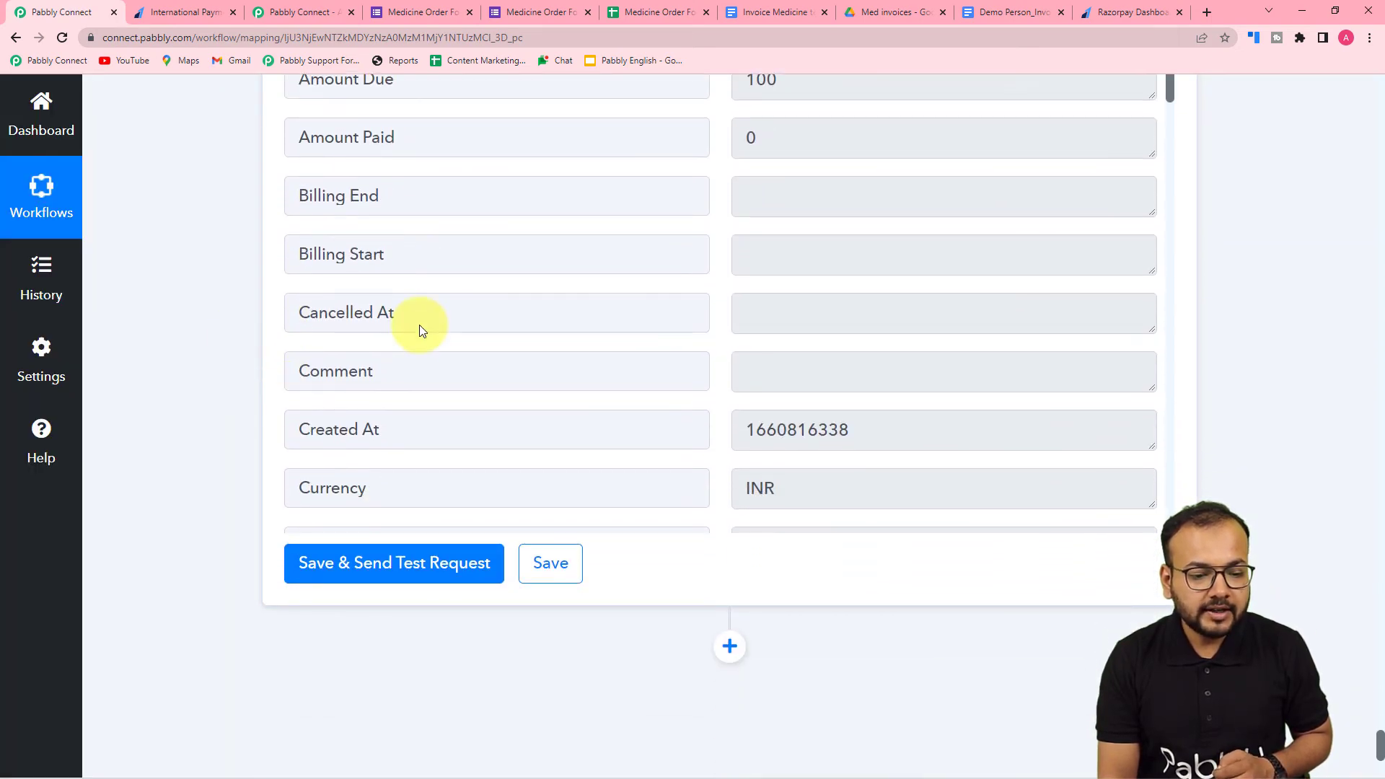
pyautogui.scroll(-5, 421, 325)
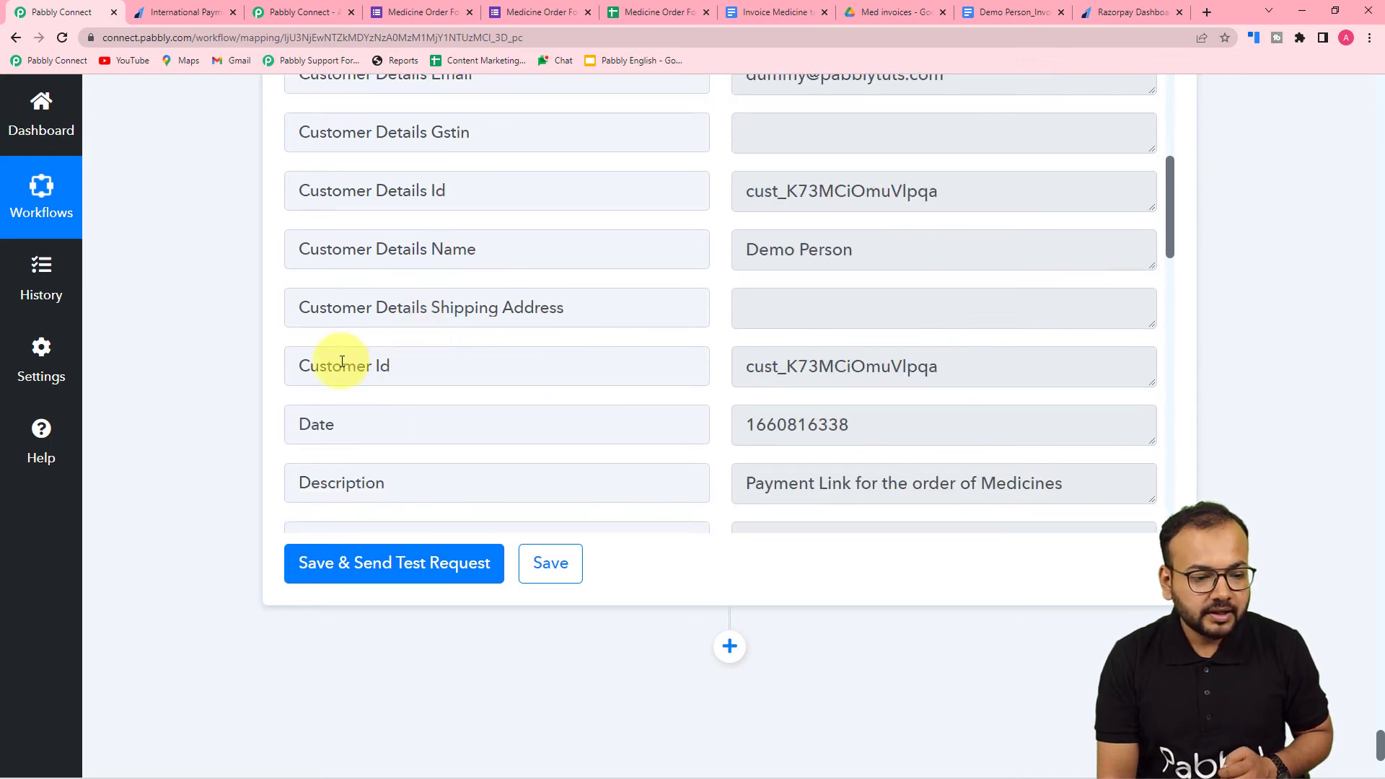
pyautogui.scroll(-12, 505, 382)
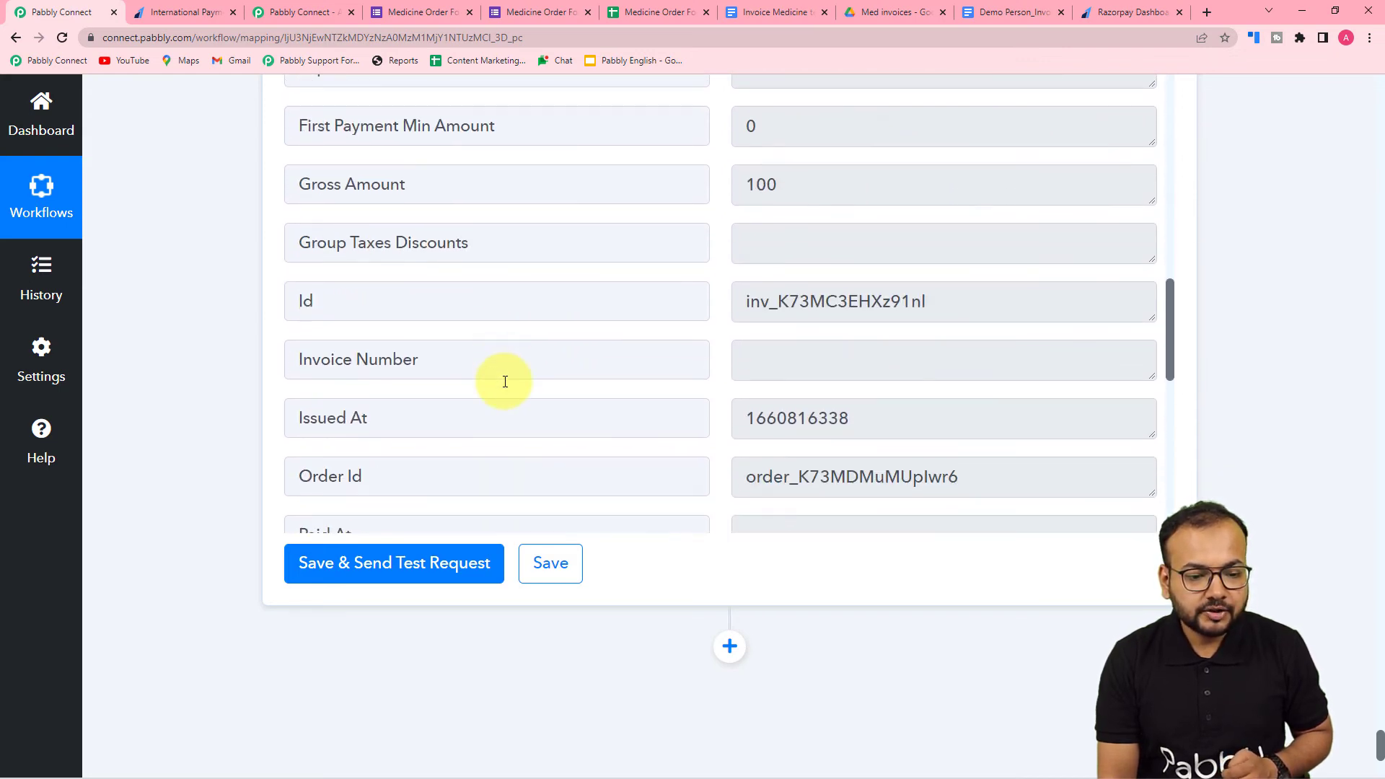
pyautogui.scroll(1, 505, 382)
pyautogui.scroll(-6, 505, 381)
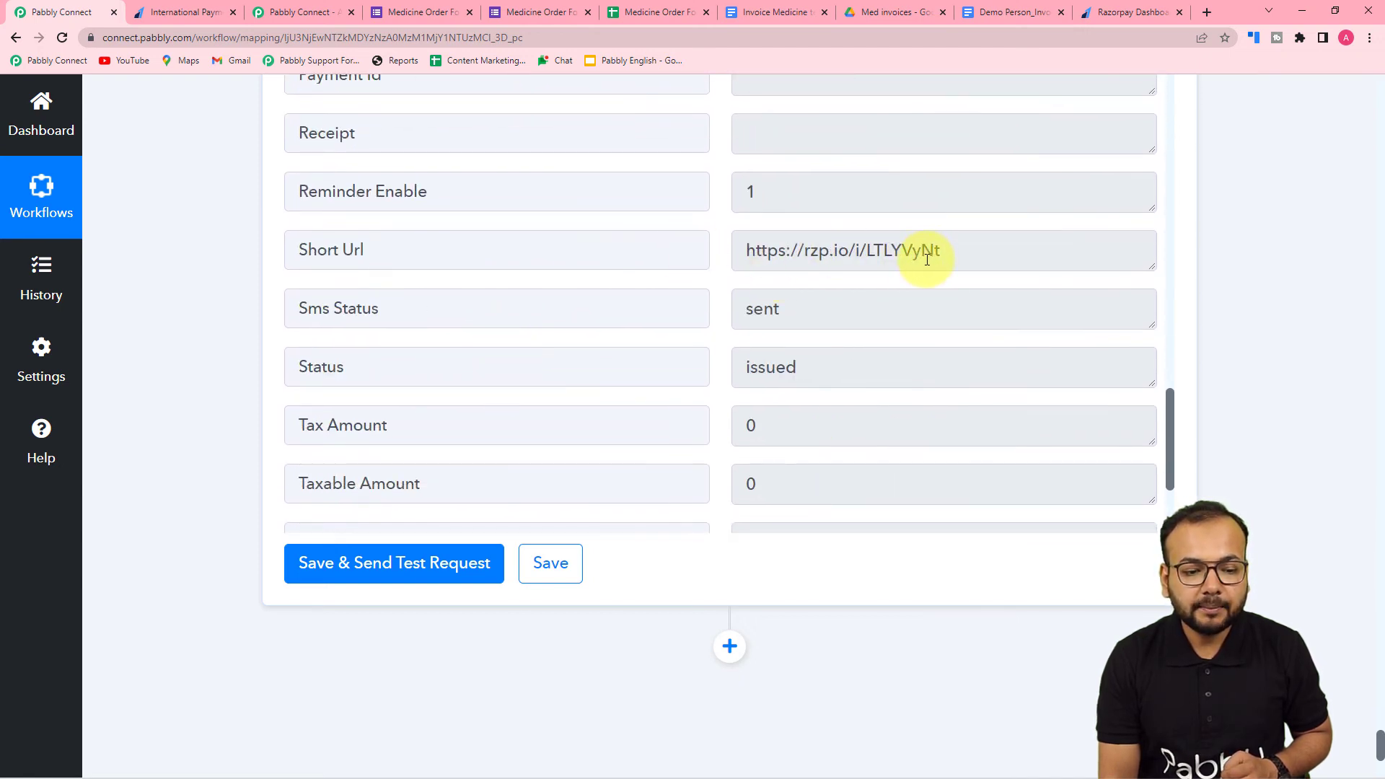
pyautogui.scroll(-3, 928, 260)
pyautogui.scroll(3, 928, 260)
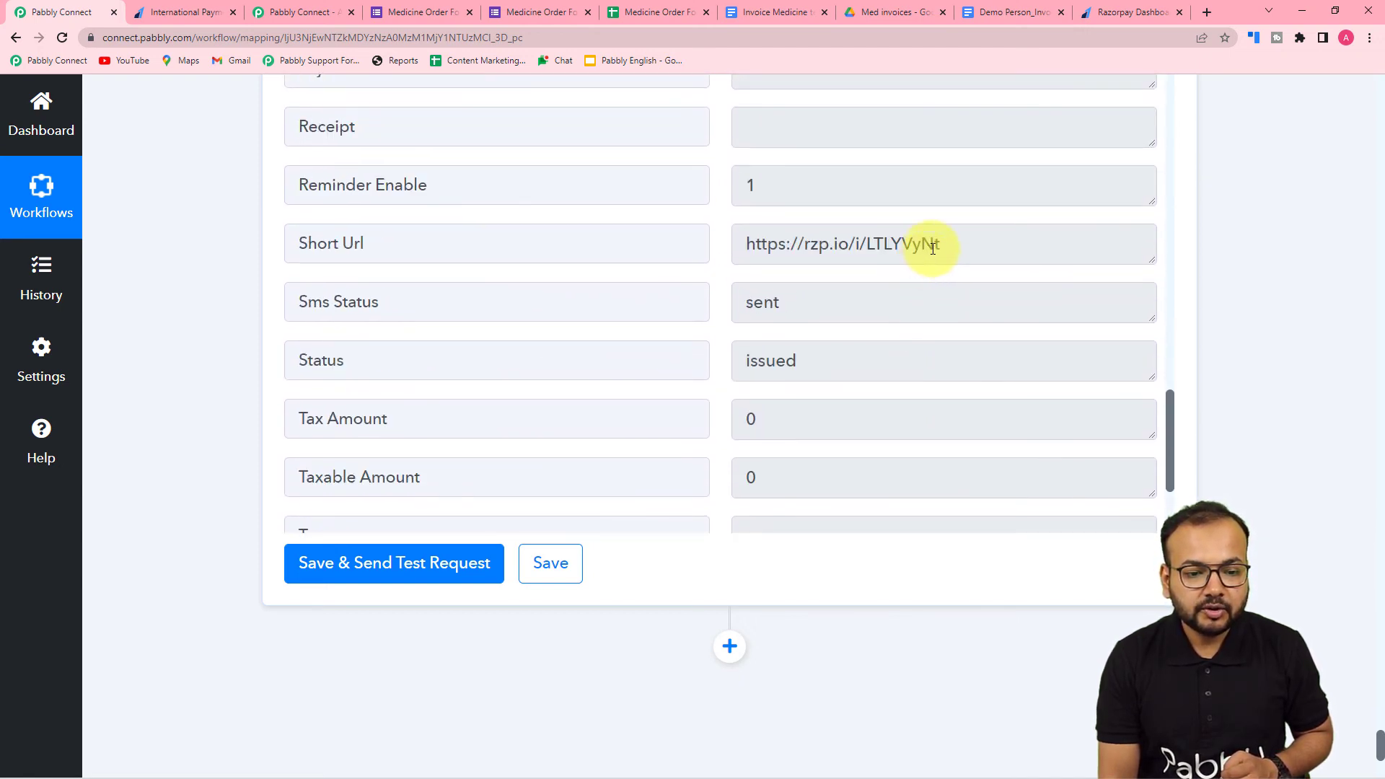
pyautogui.moveTo(939, 245); pyautogui.dragTo(754, 247)
pyautogui.rightClick(754, 249)
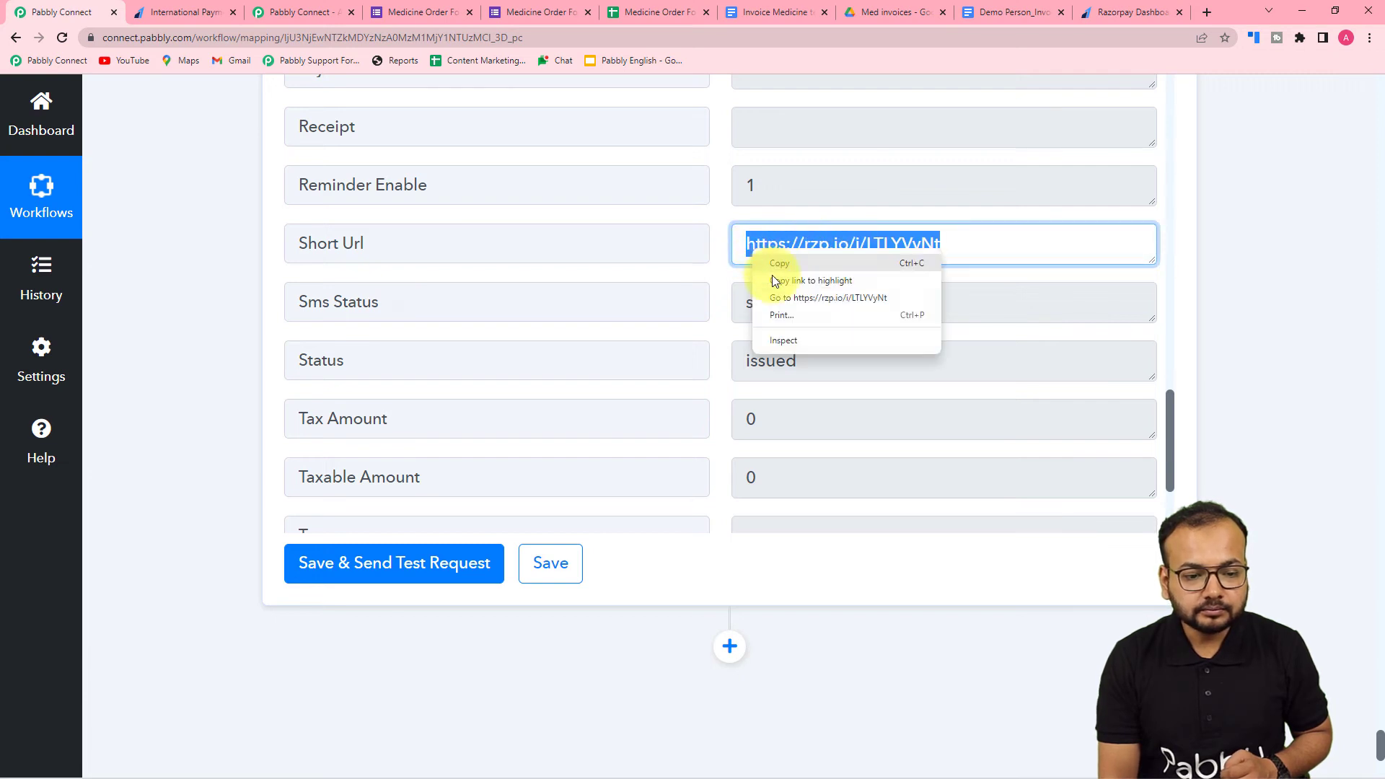
pyautogui.click(782, 297)
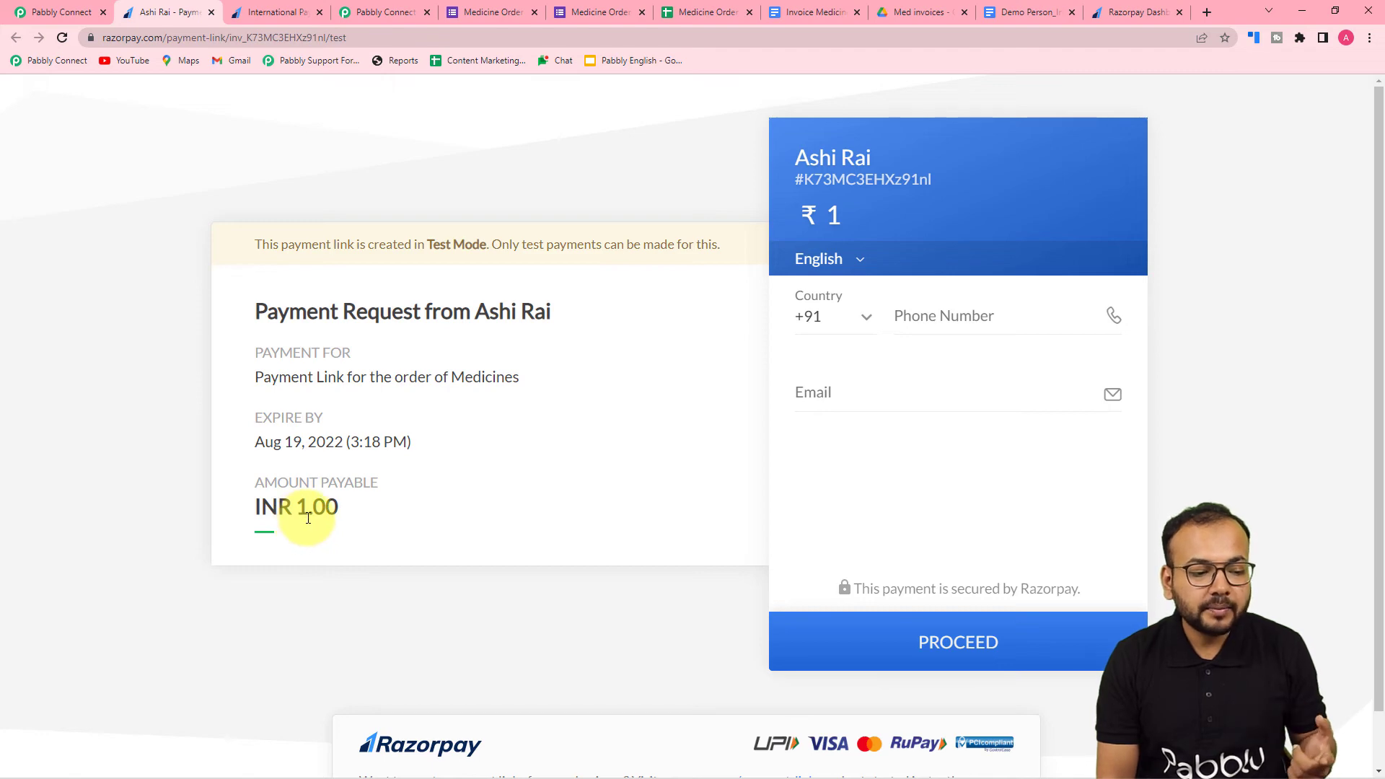
# - Compare the Create Payment Link action's Amount mapping with the amount payable on the generated Razorpay payment page
pyautogui.click(52, 7)
pyautogui.scroll(15, 137, 181)
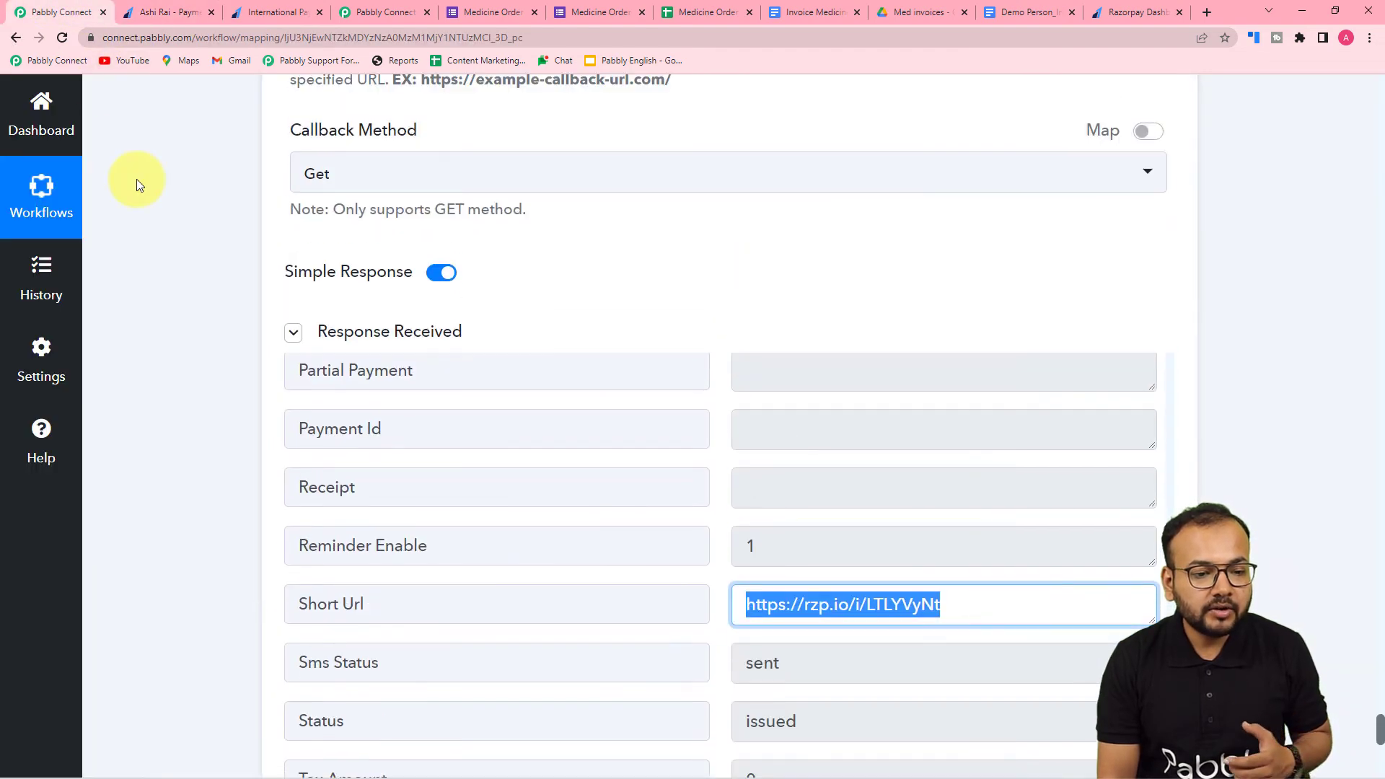
pyautogui.scroll(10, 137, 181)
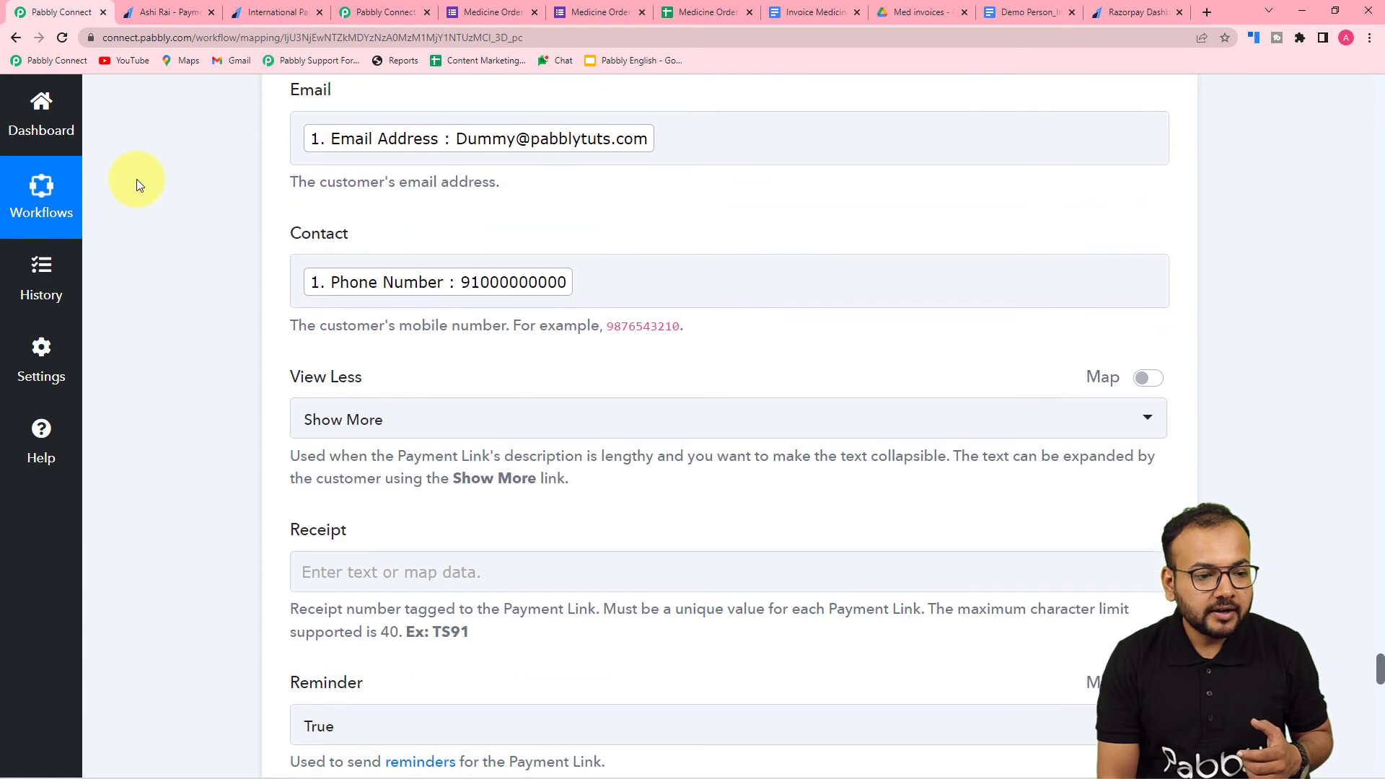
pyautogui.scroll(5, 136, 179)
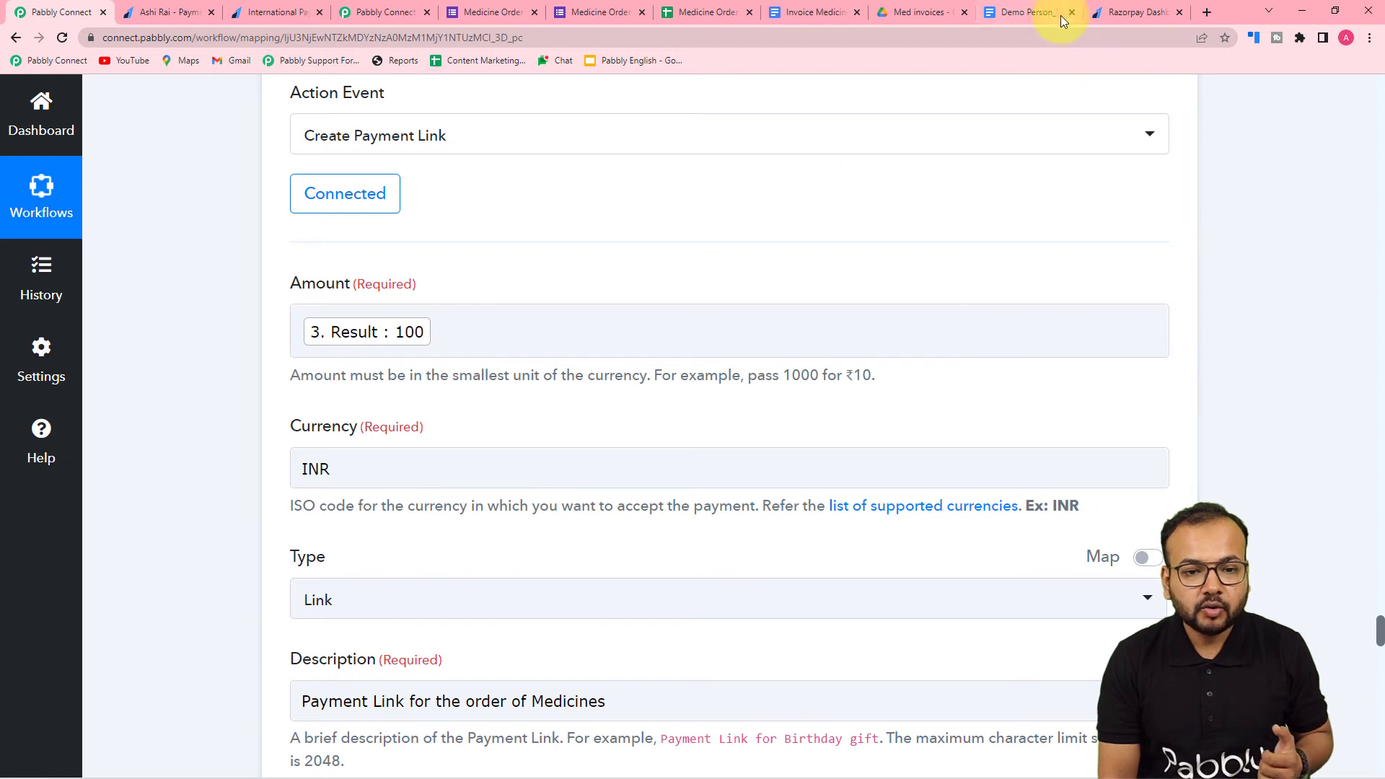
pyautogui.click(1115, 12)
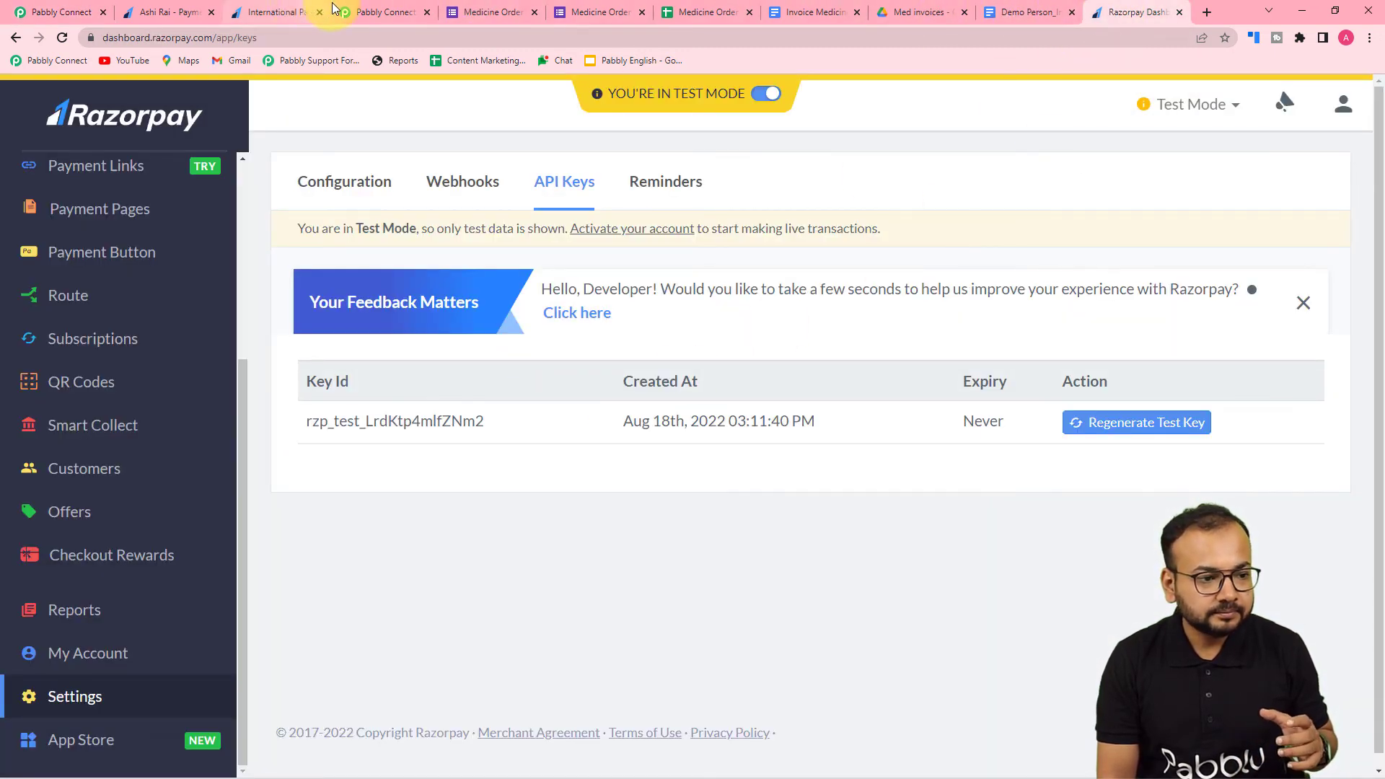
pyautogui.click(299, 12)
pyautogui.click(173, 11)
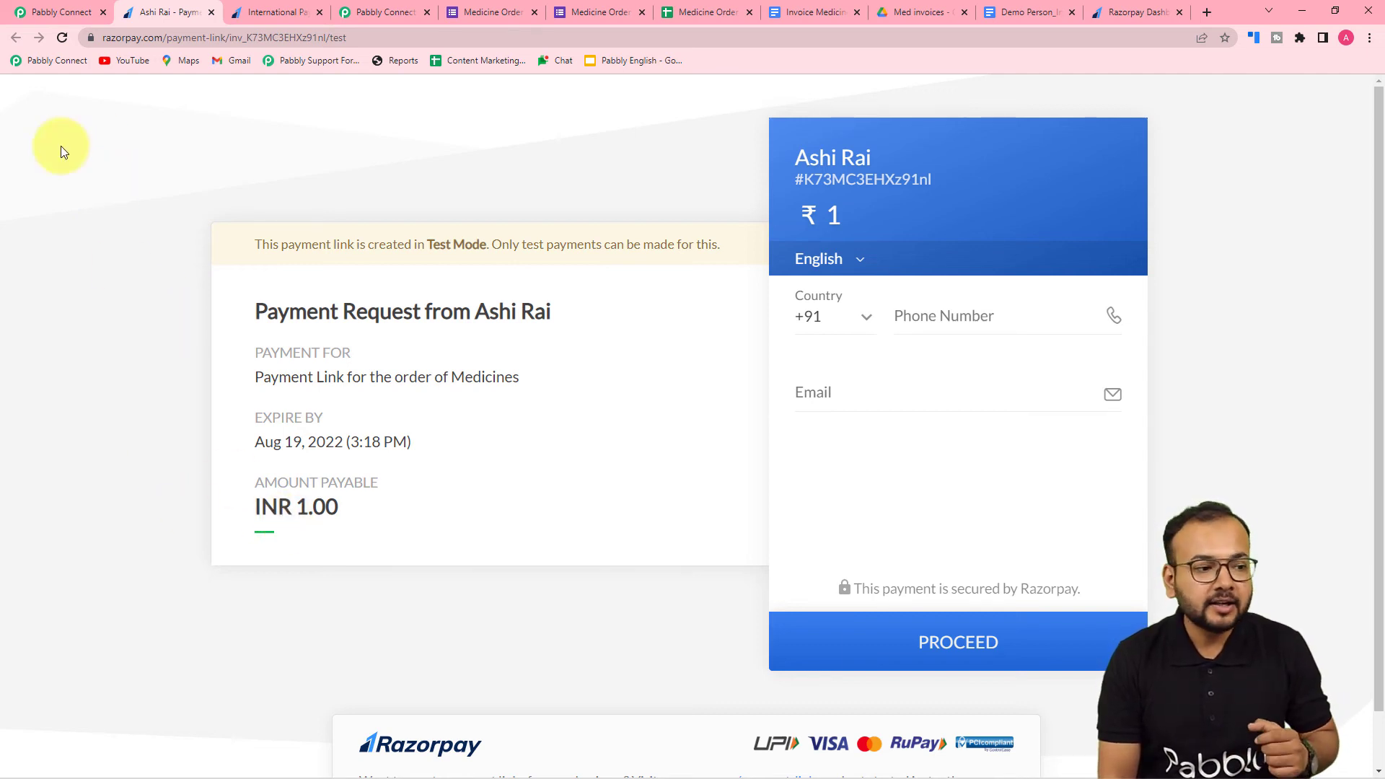
pyautogui.click(54, 13)
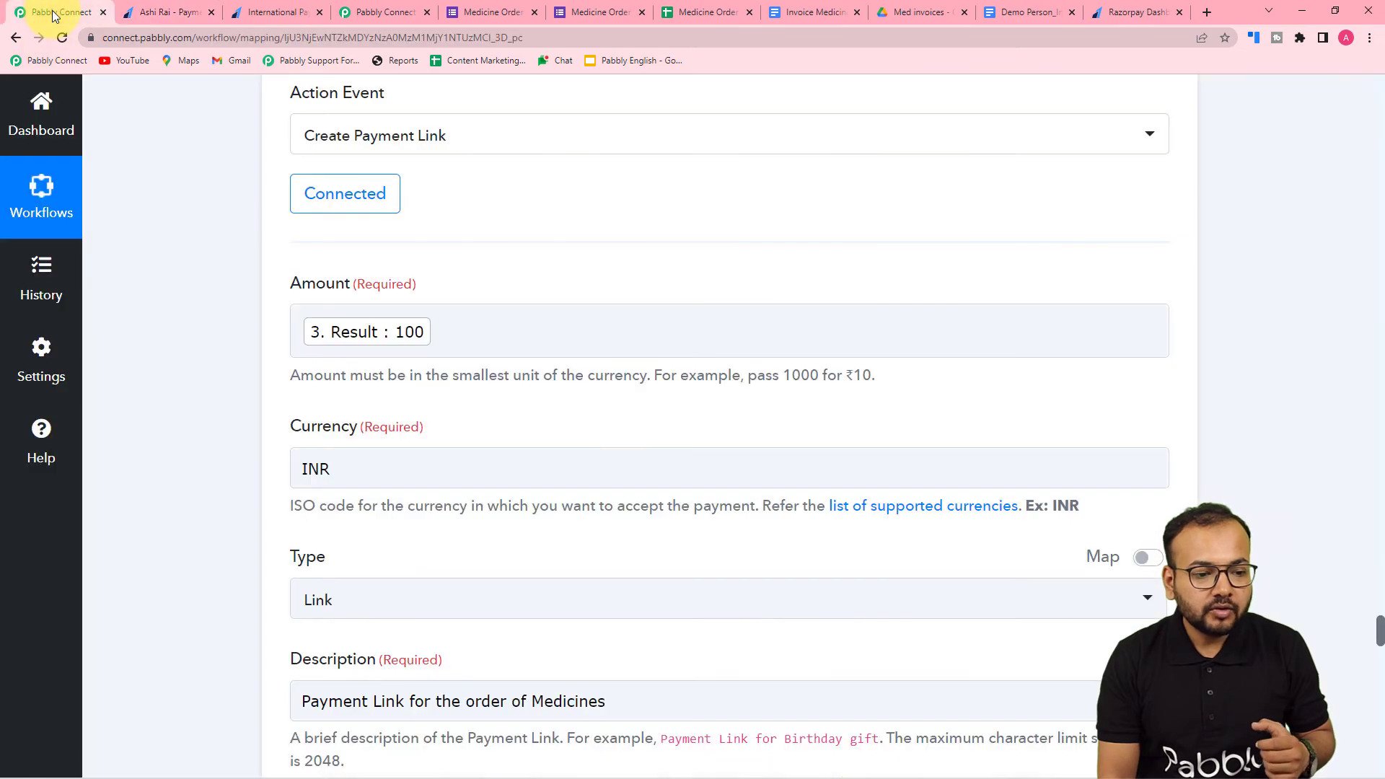
# - Append 00 to the mapped Result value in the Create Payment Link action's Amount field
pyautogui.click(448, 339)
pyautogui.write('0')
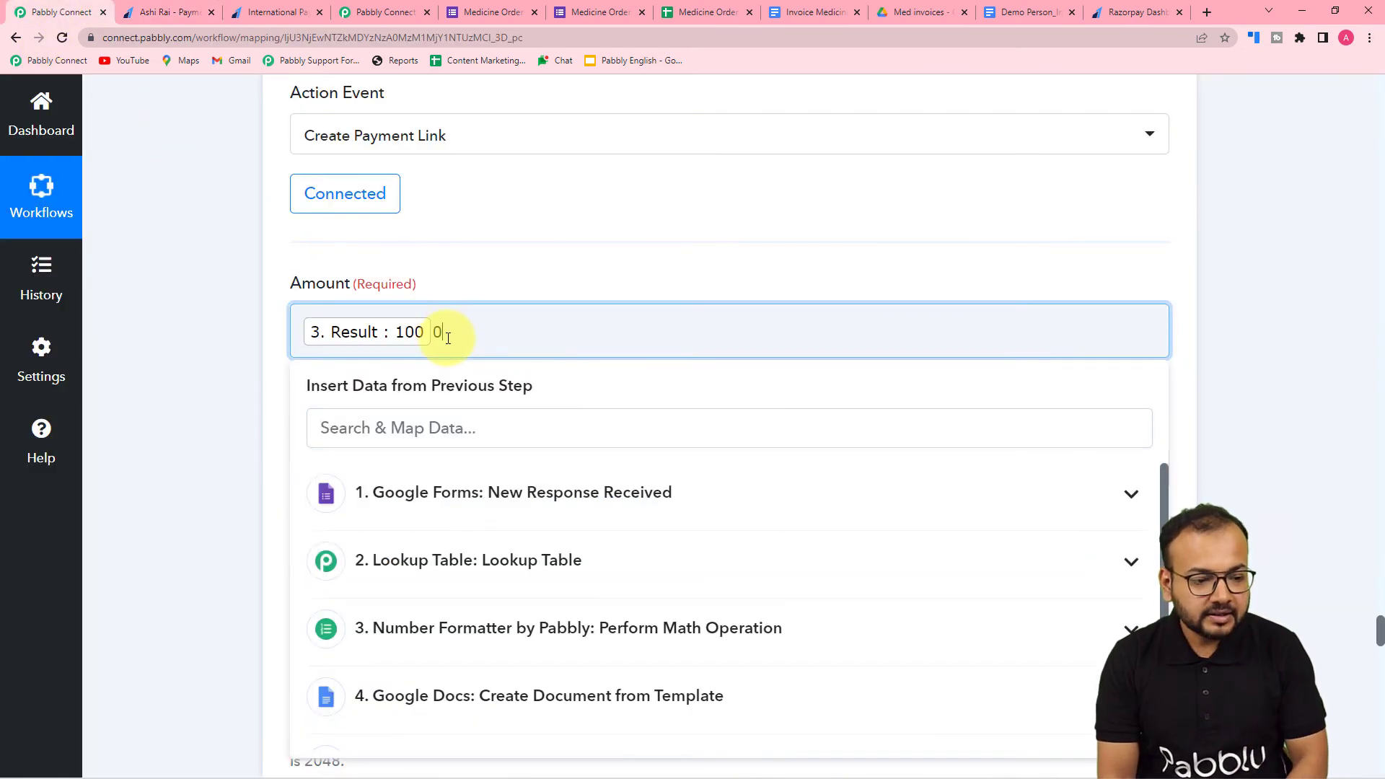
pyautogui.write('0')
pyautogui.click(226, 334)
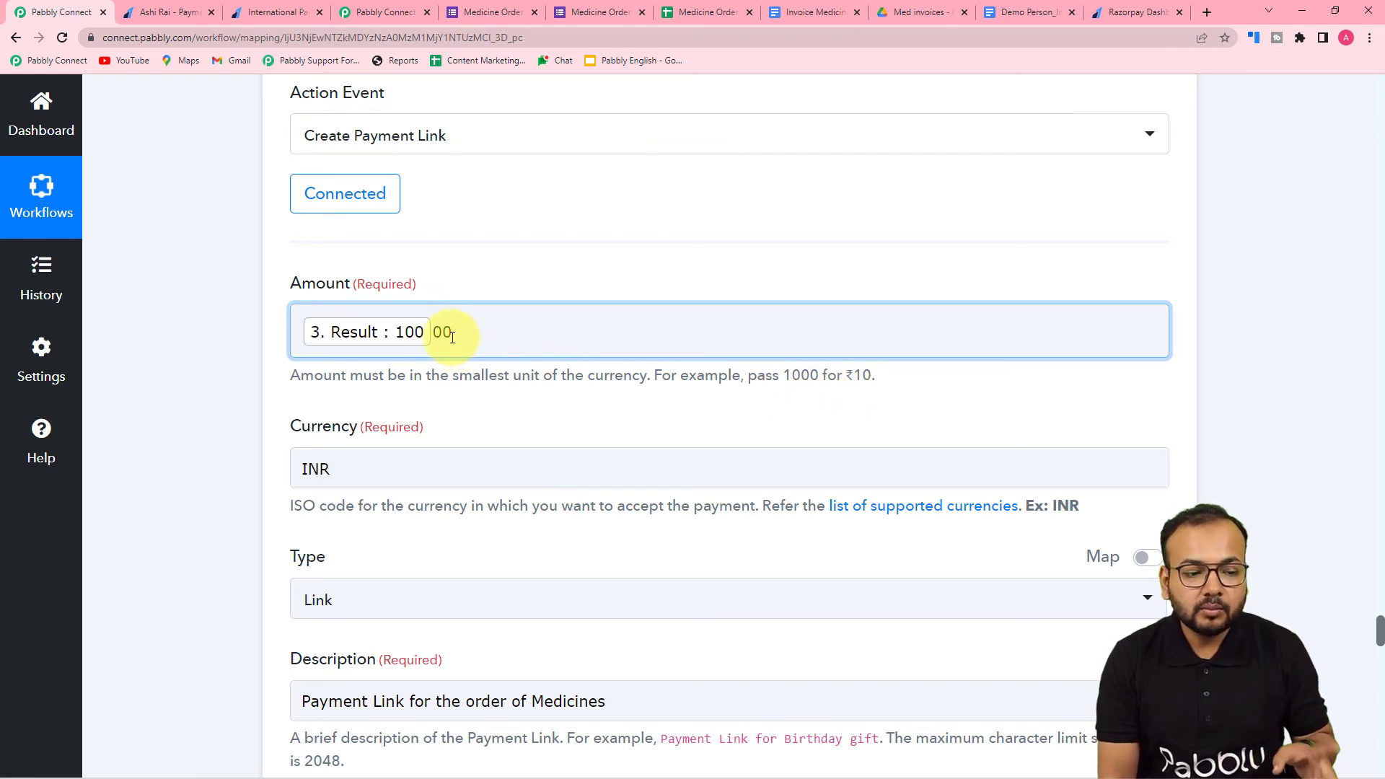
pyautogui.click(198, 360)
# - Save the Create Payment Link action with the revised amount and resend its test request
pyautogui.scroll(-12, 197, 360)
pyautogui.scroll(-15, 198, 358)
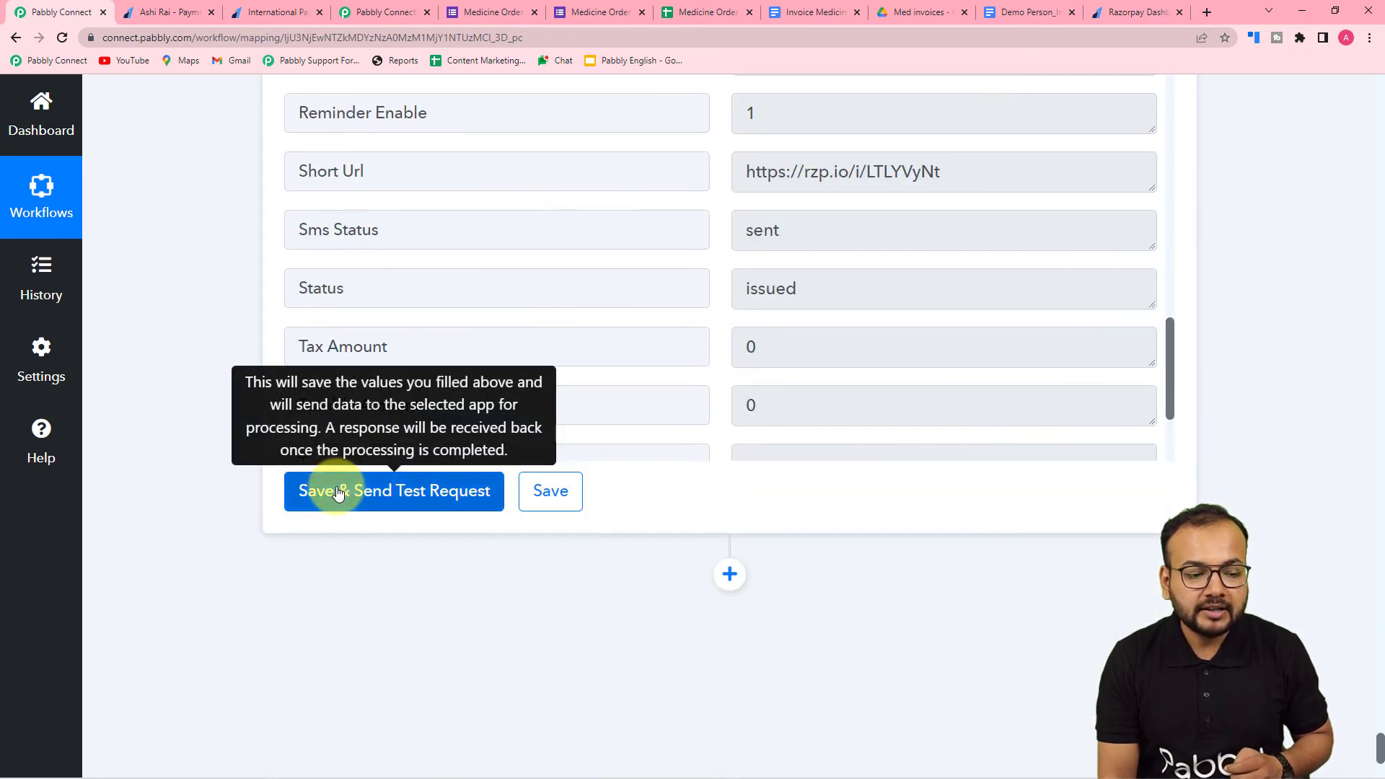
pyautogui.click(338, 492)
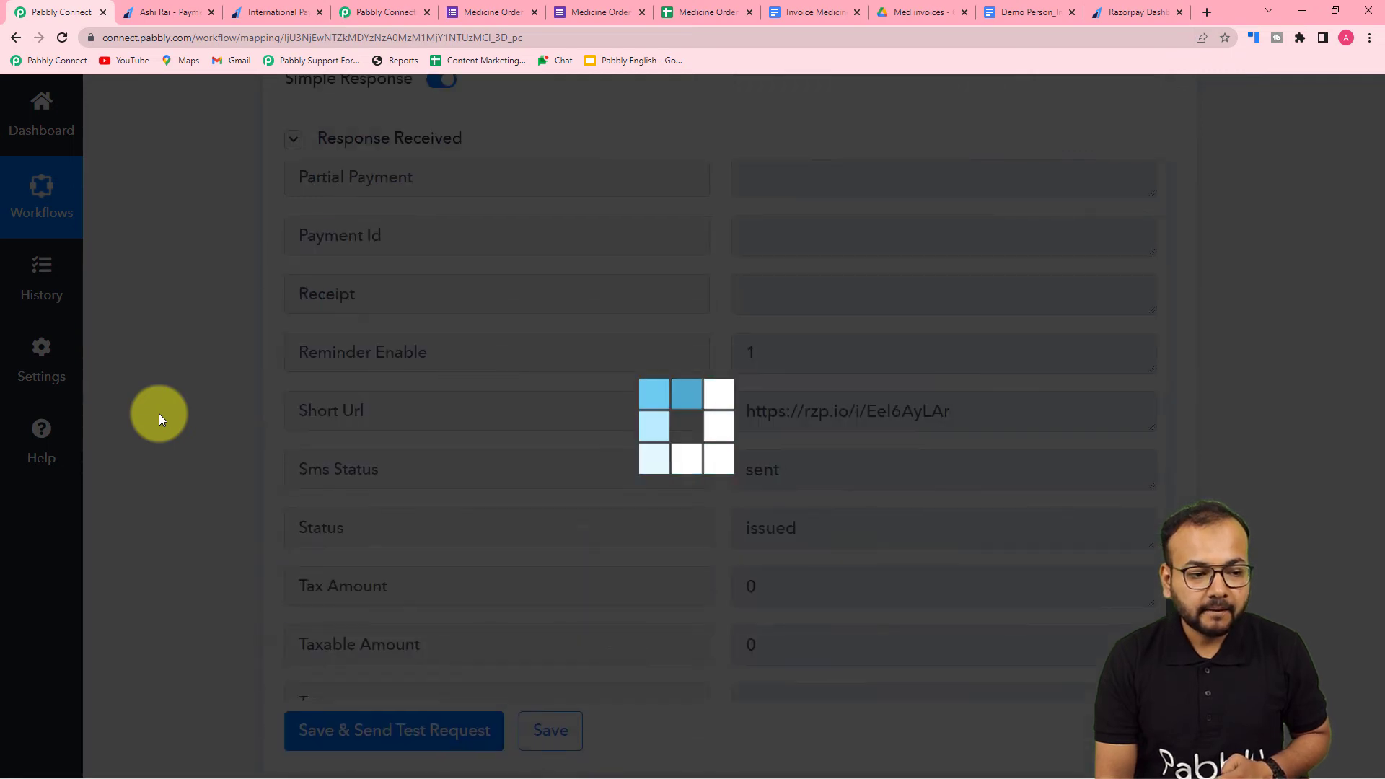
# - Open the new Short Url from the Razorpay test response in the browser to check the payable amount
pyautogui.scroll(-1, 159, 414)
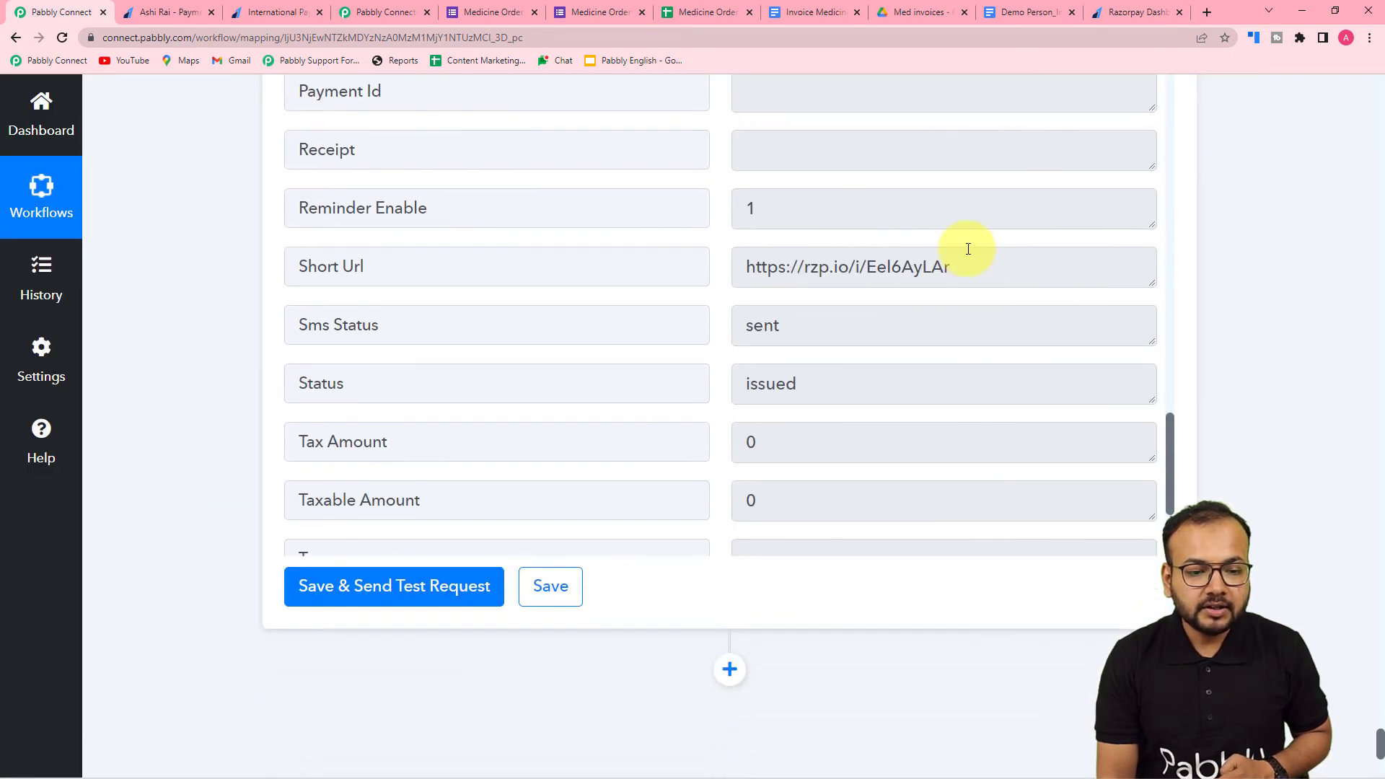
pyautogui.moveTo(962, 268); pyautogui.dragTo(712, 279)
pyautogui.rightClick(783, 271)
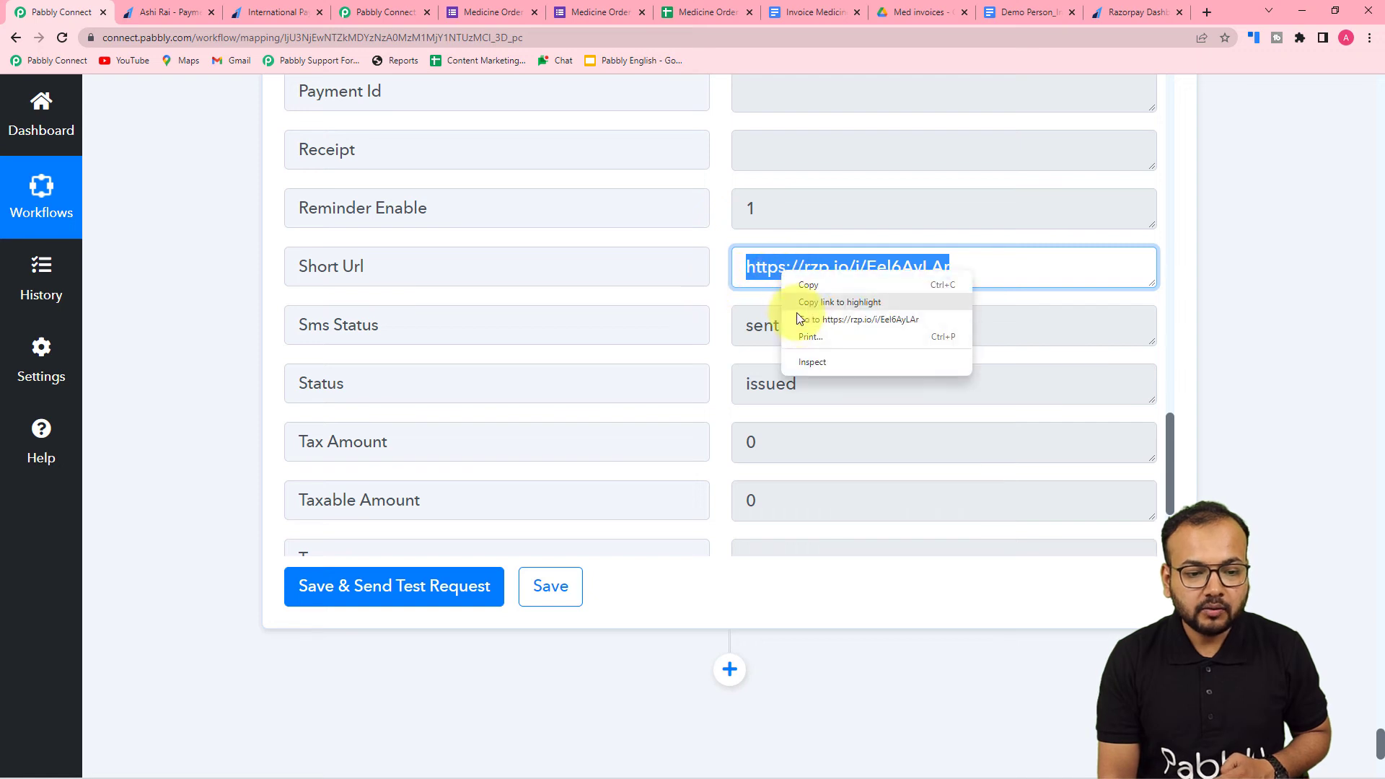
pyautogui.click(799, 317)
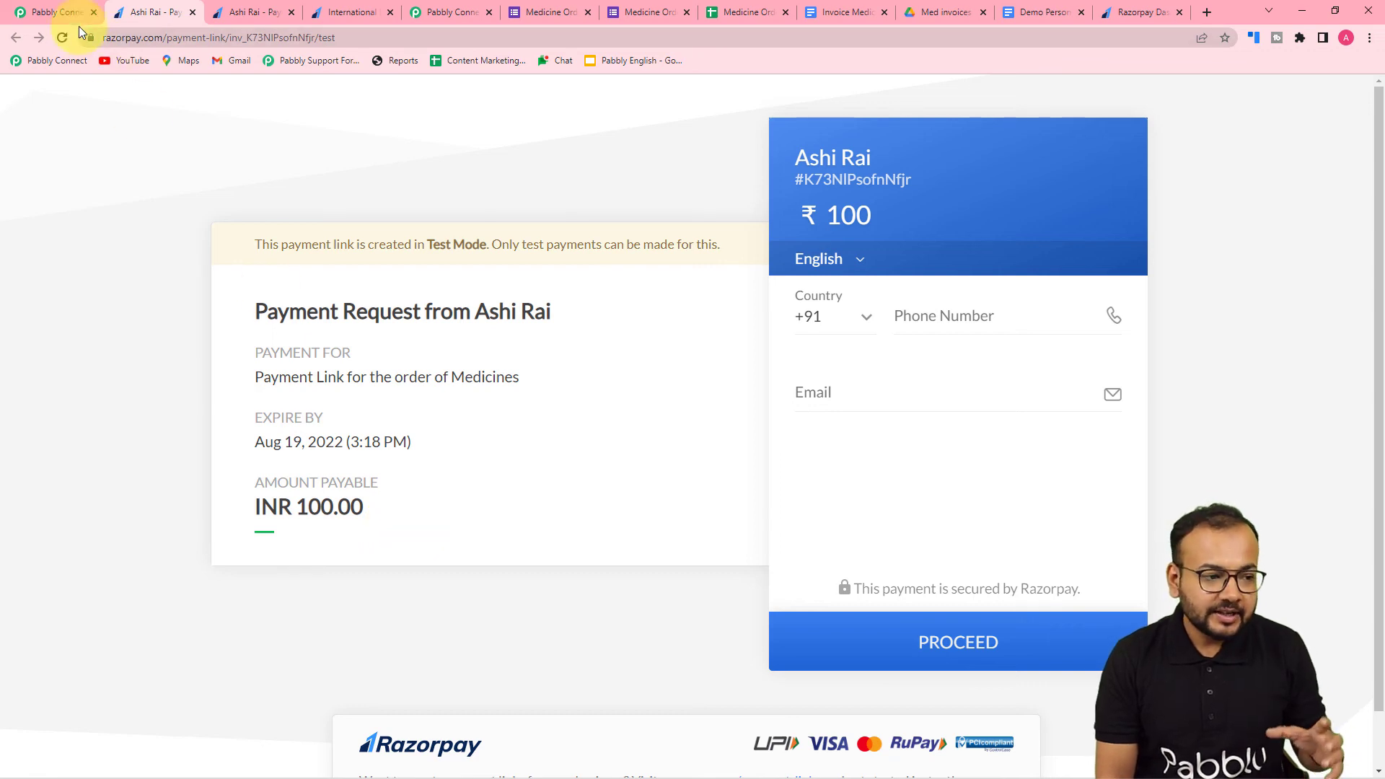
# - Return to the workflow and add a Gmail action after the Razorpay step with the Send Email event
pyautogui.click(54, 12)
pyautogui.scroll(-5, 210, 141)
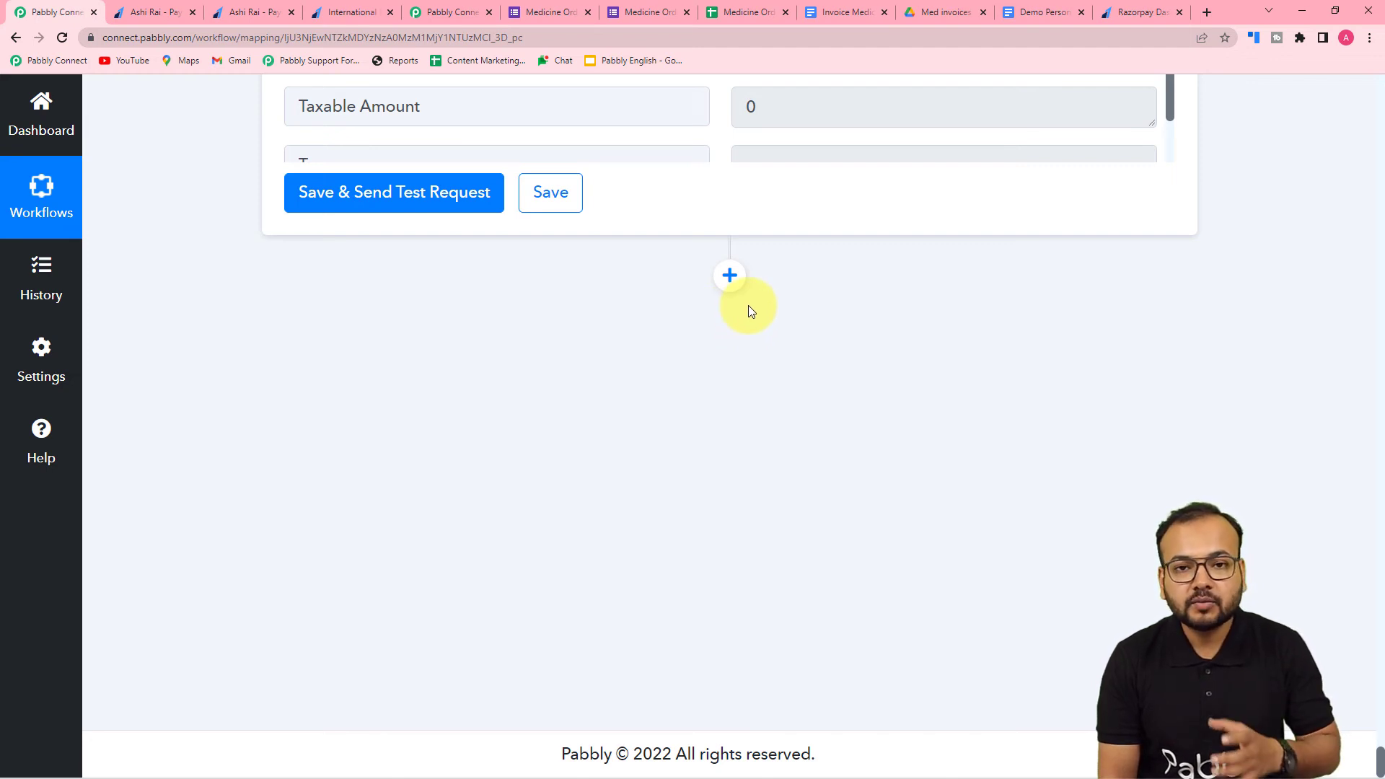
pyautogui.click(727, 279)
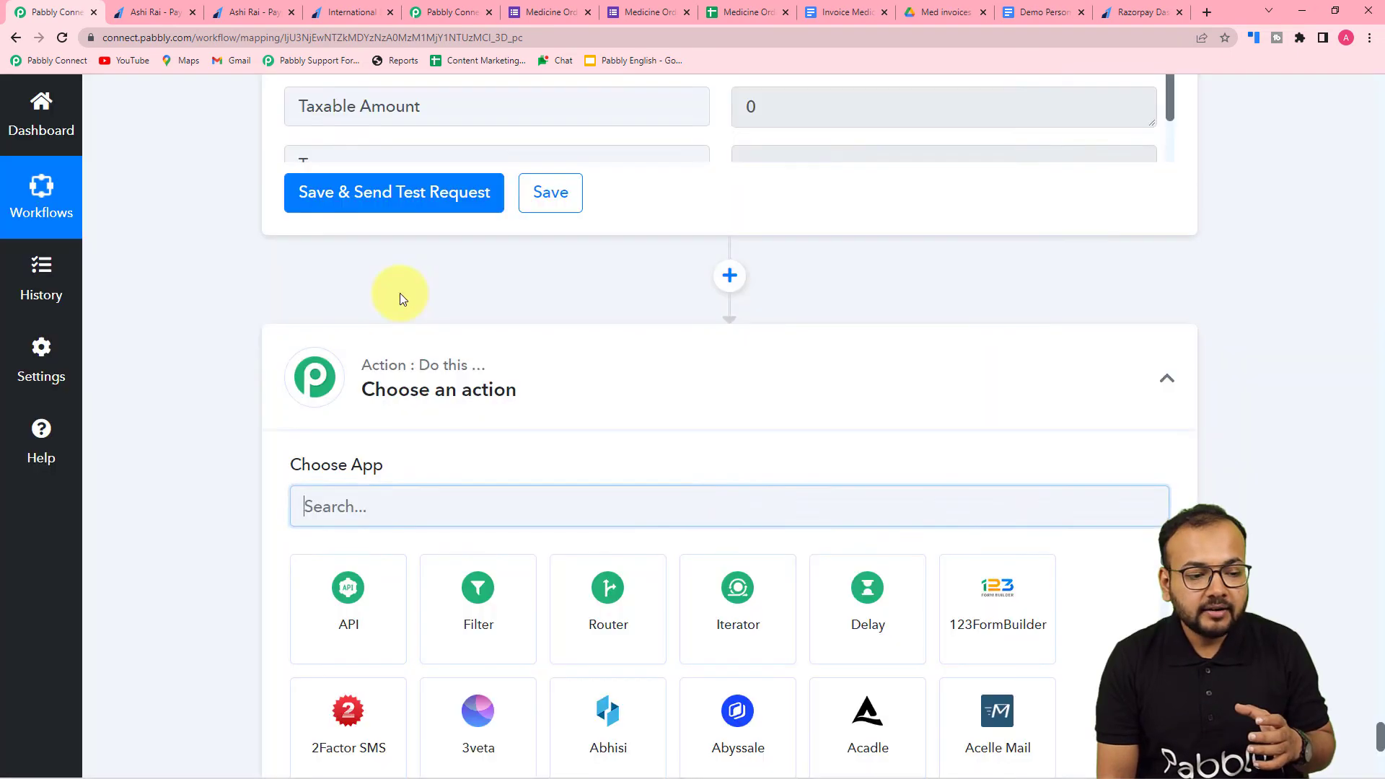
pyautogui.write('gmail')
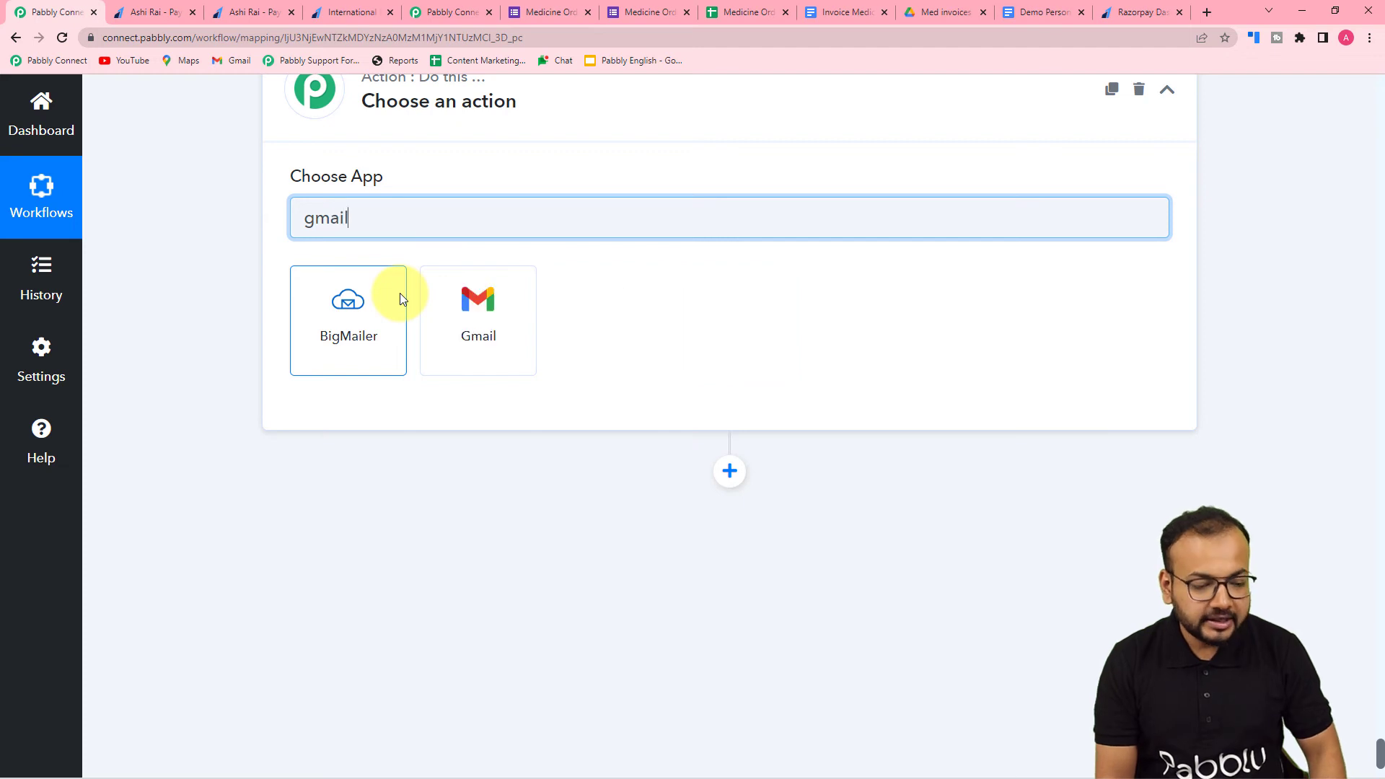
pyautogui.click(473, 339)
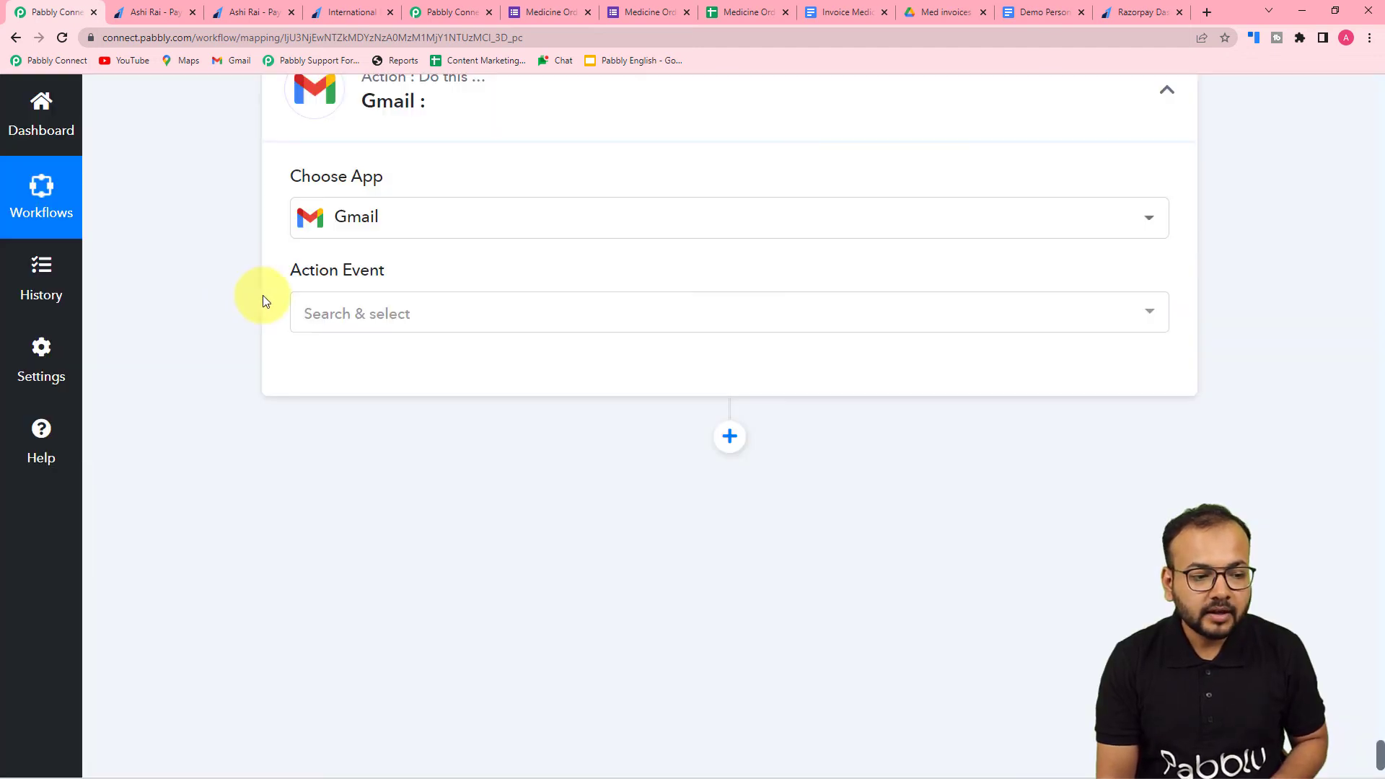
pyautogui.click(361, 314)
pyautogui.click(334, 329)
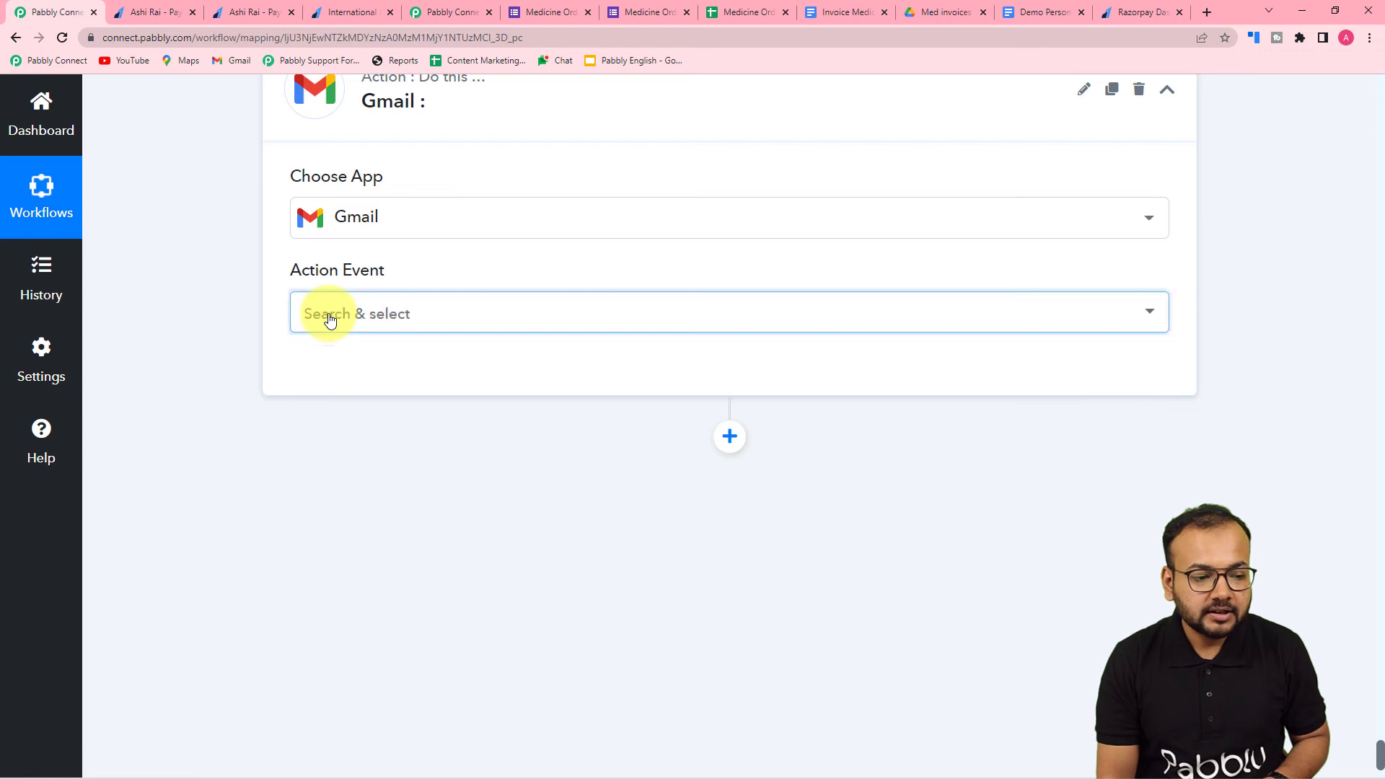
pyautogui.click(334, 330)
pyautogui.click(317, 401)
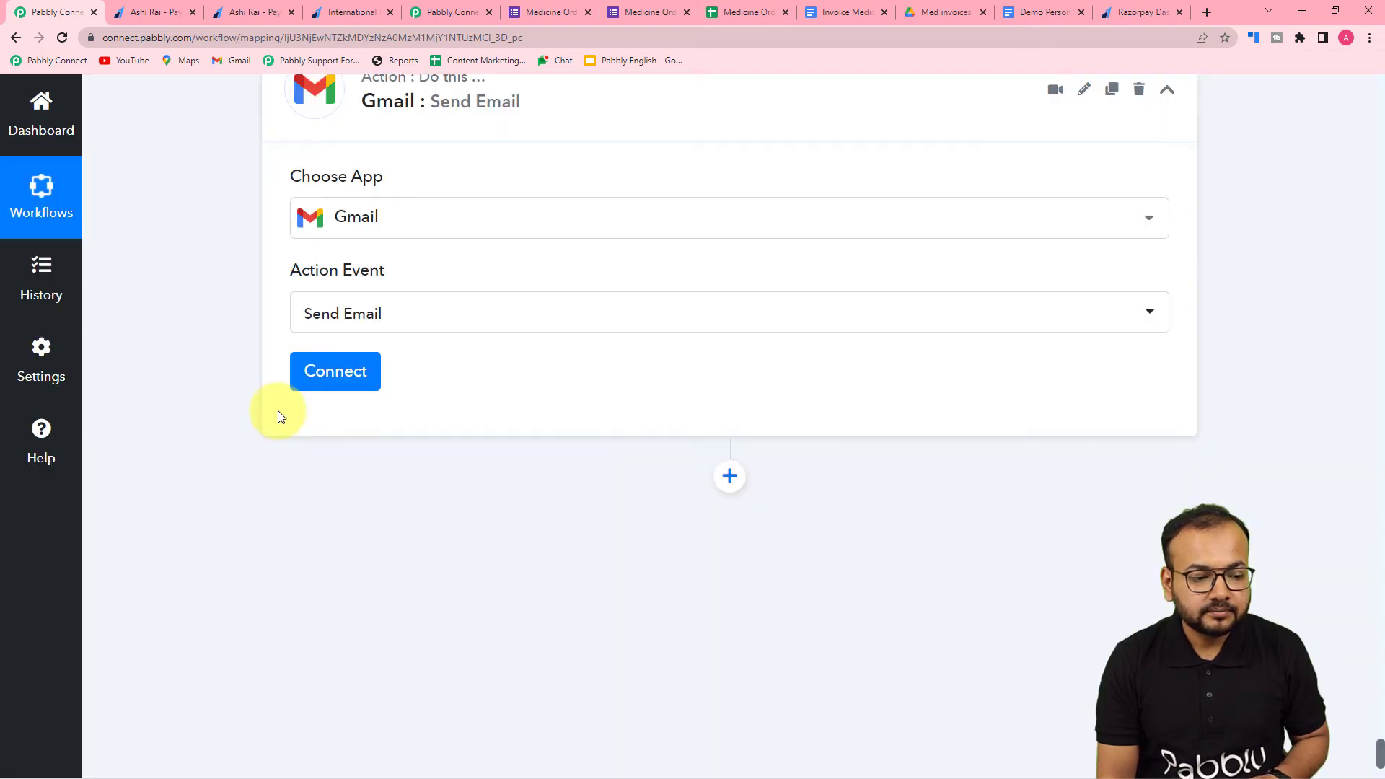
# - Connect the Gmail action through a new connection and authorize Pabbly Connect for the store's Google account
pyautogui.click(336, 381)
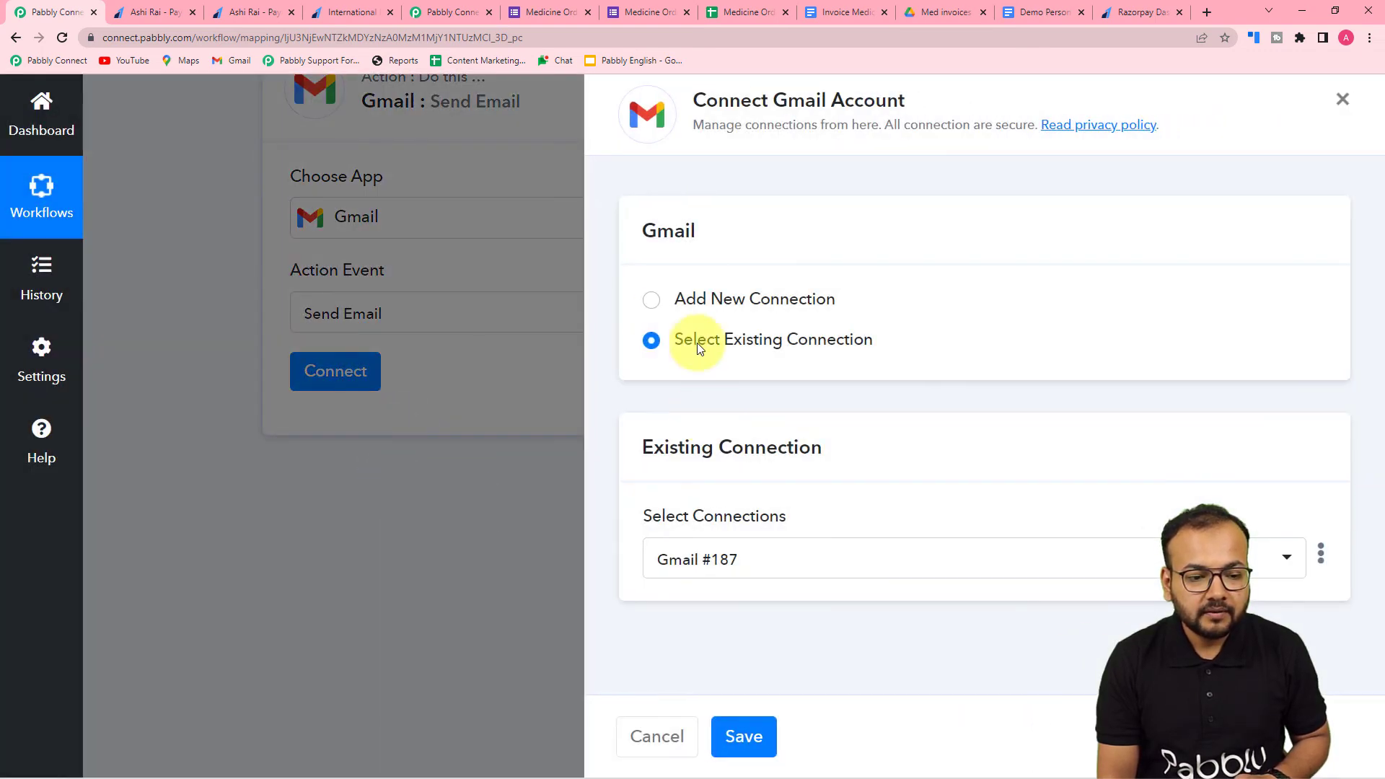
pyautogui.click(651, 302)
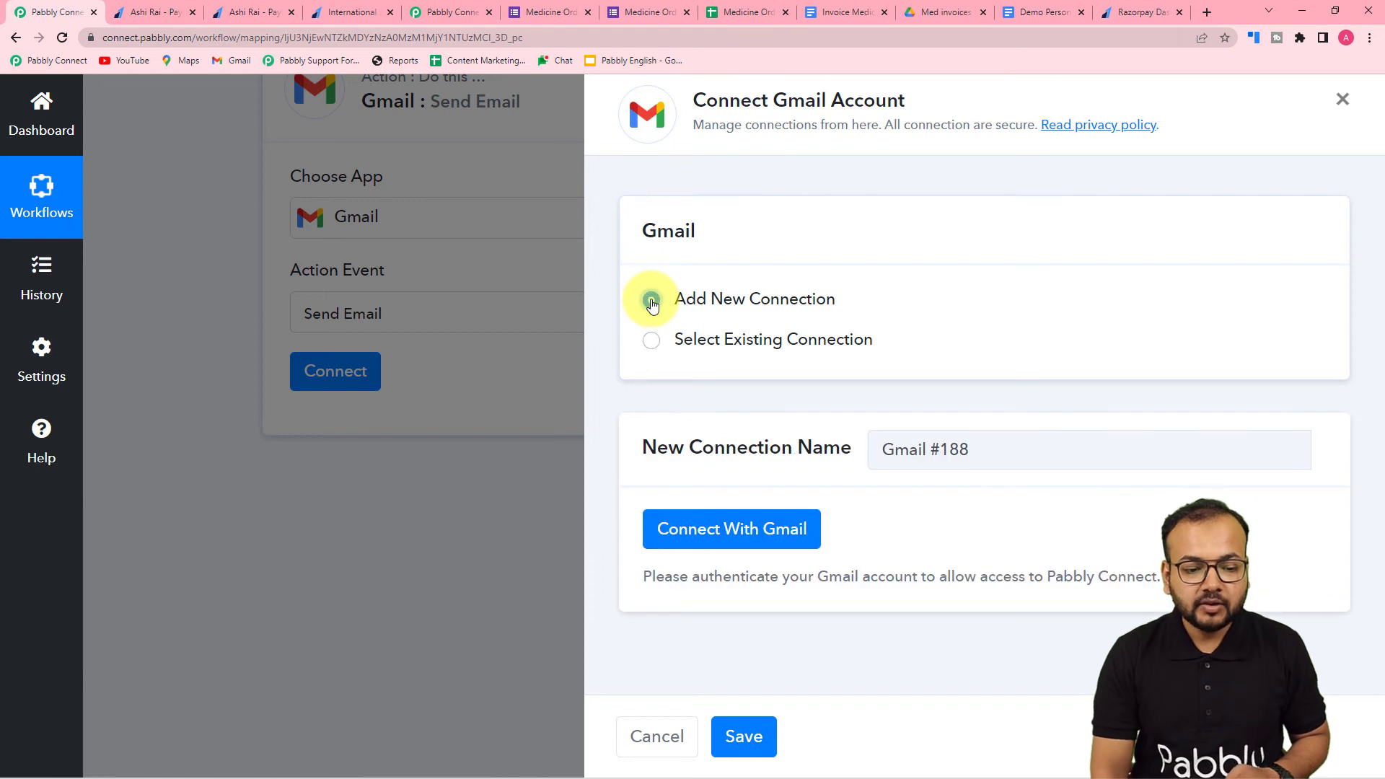
pyautogui.click(707, 526)
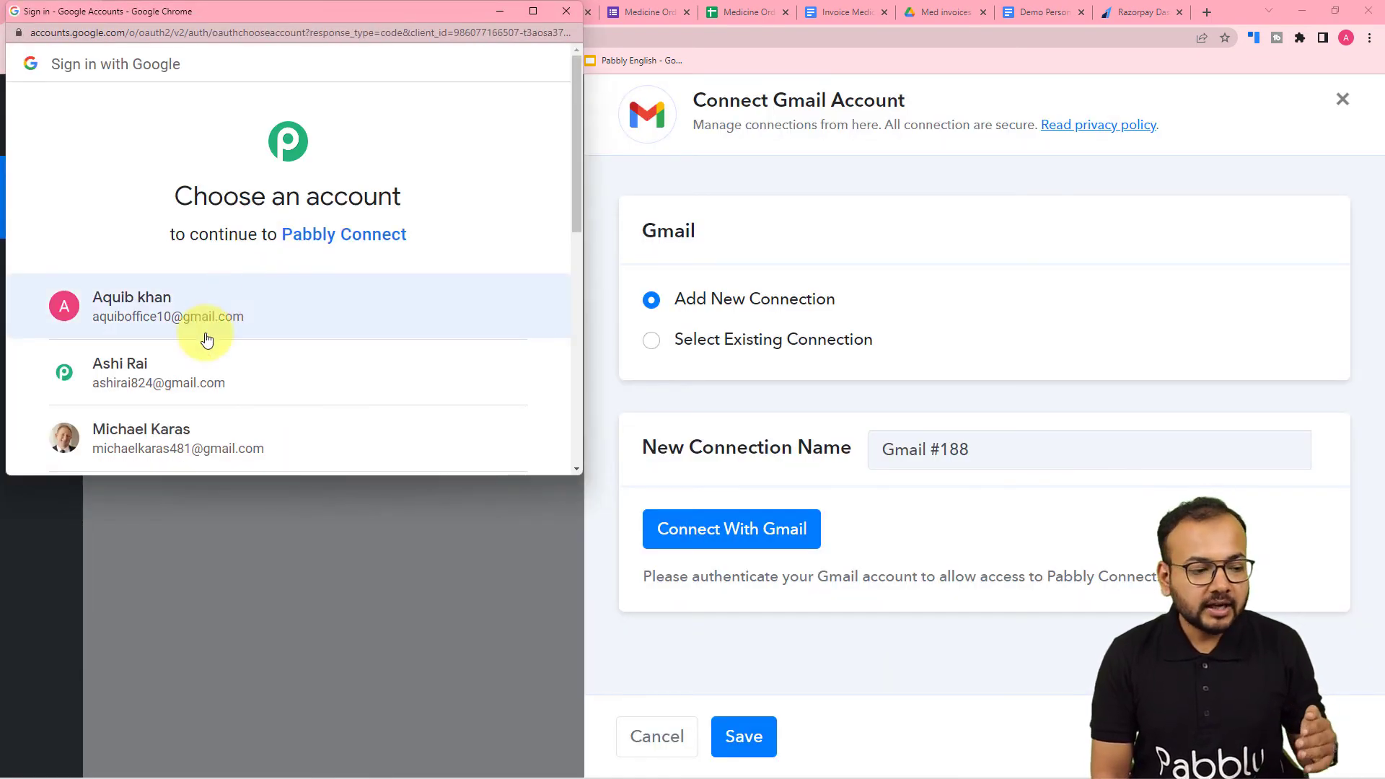
pyautogui.click(179, 370)
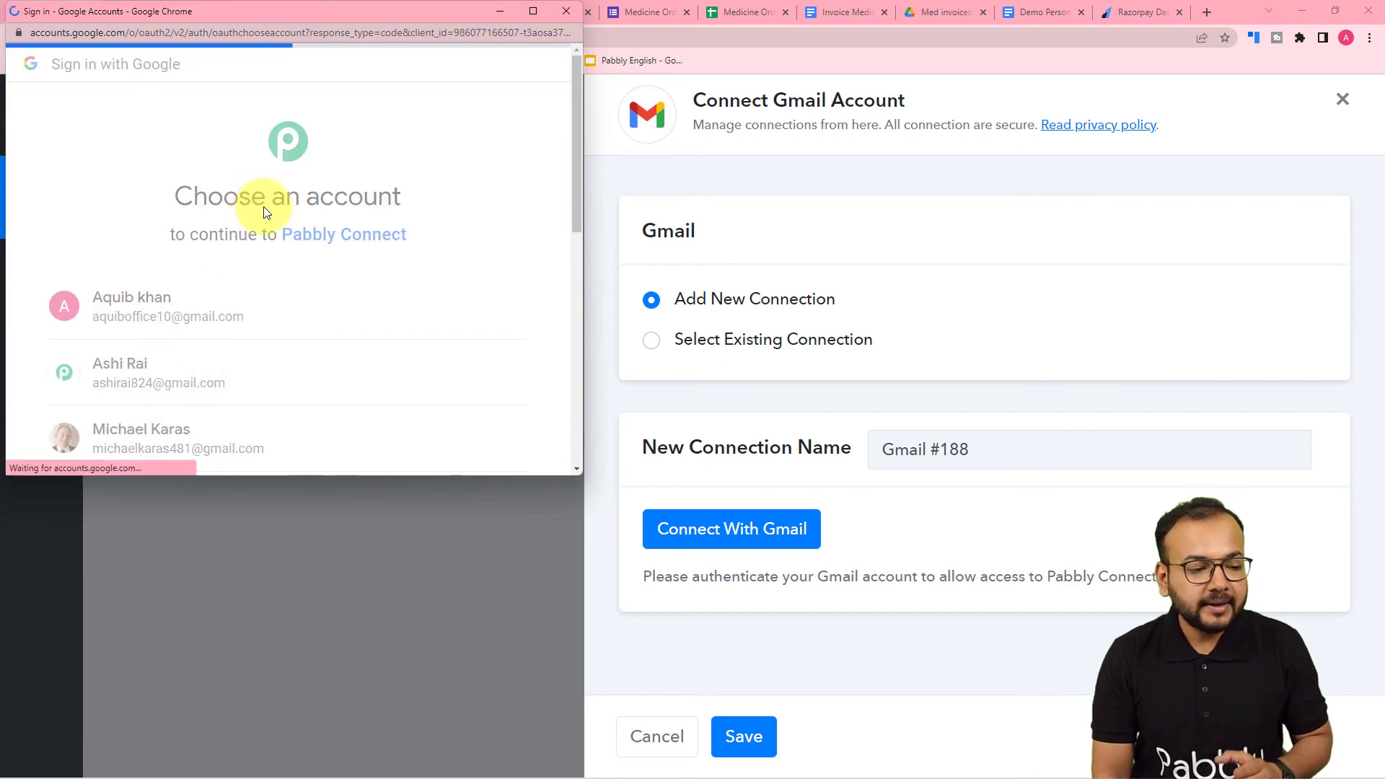
pyautogui.scroll(-5, 274, 217)
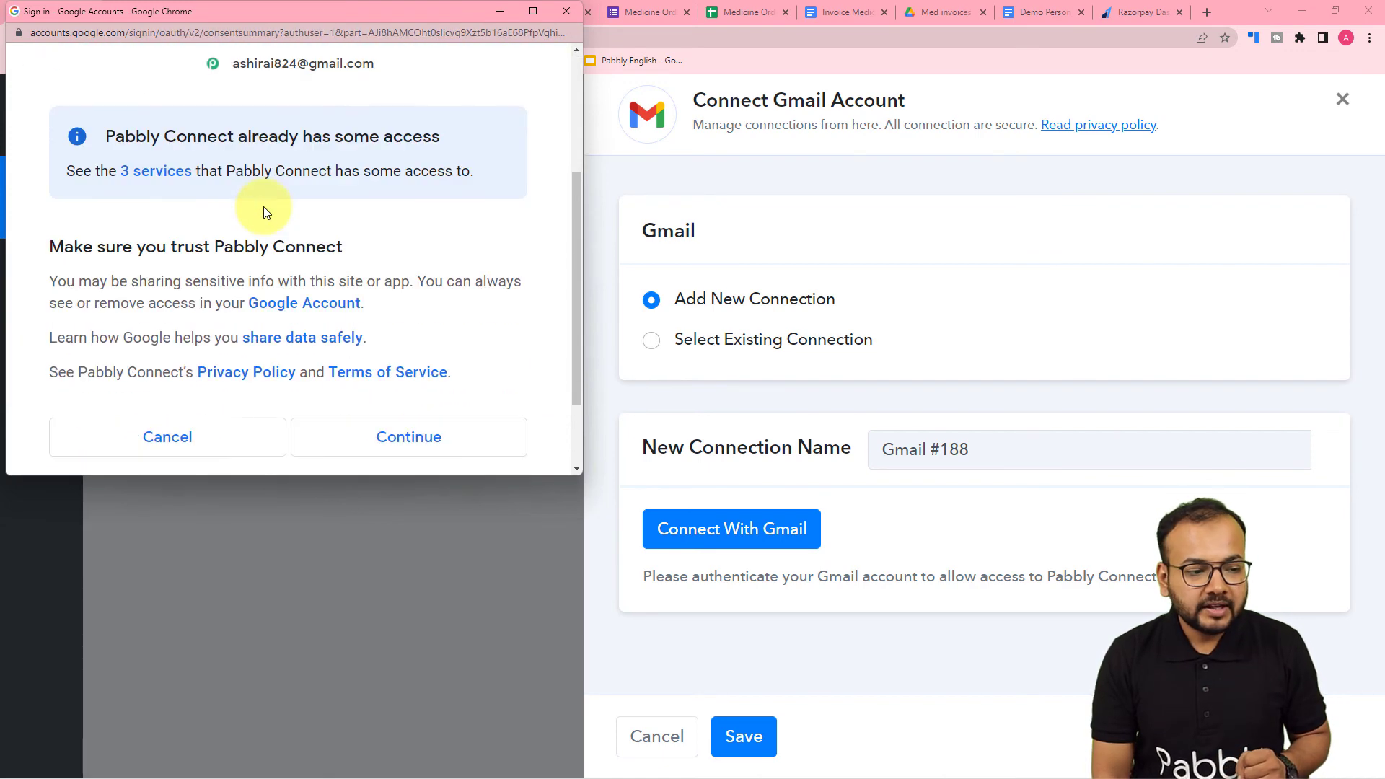
pyautogui.click(345, 331)
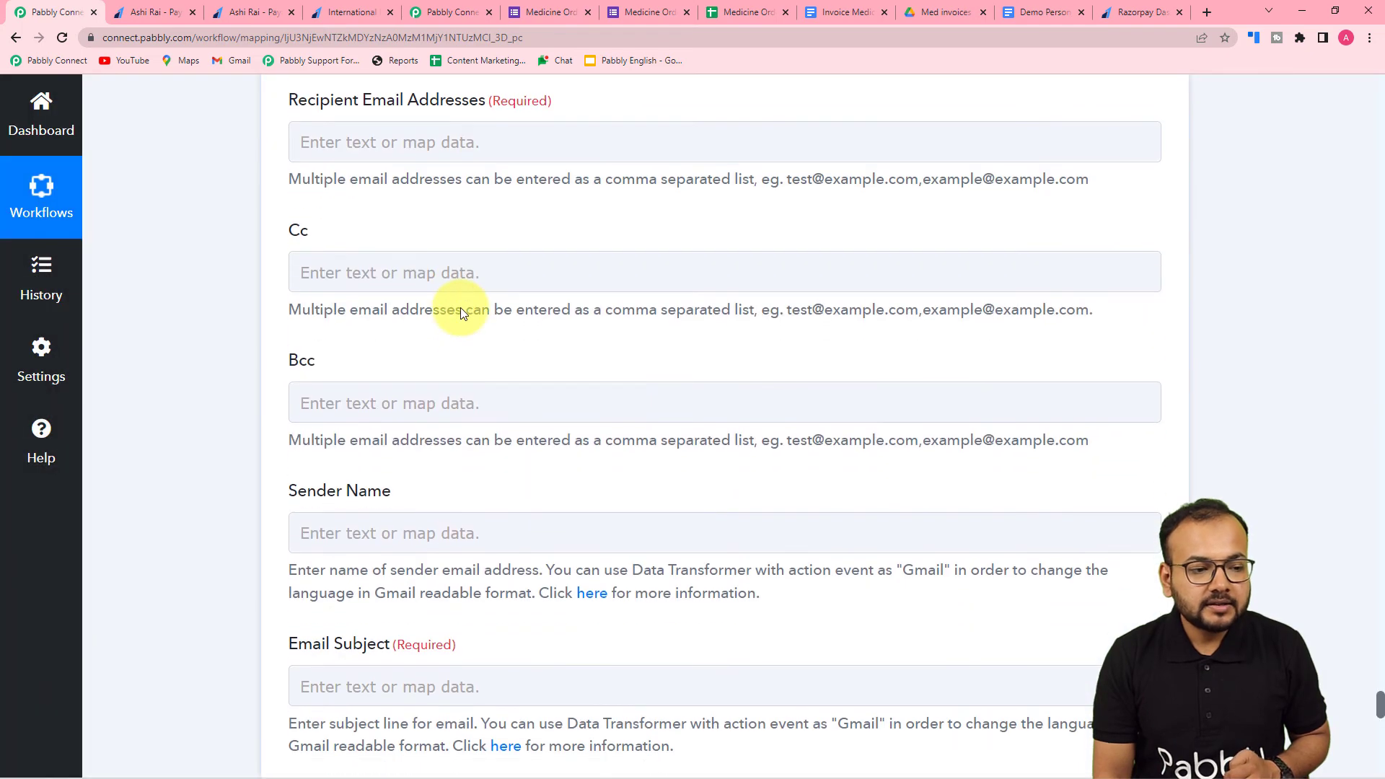
# - Map the Email Address from the Google Forms response into the Gmail action's Recipient Email Addresses field
pyautogui.scroll(1, 462, 308)
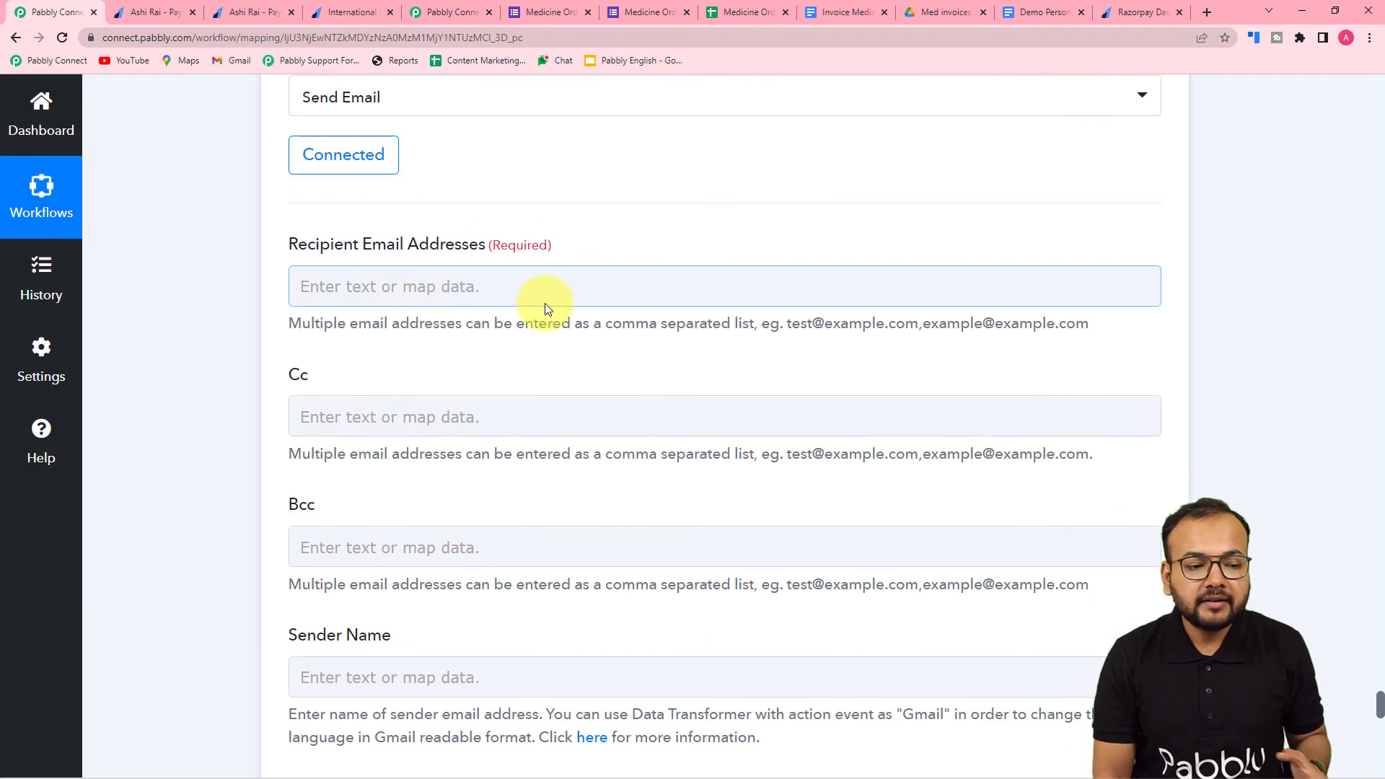
pyautogui.click(531, 275)
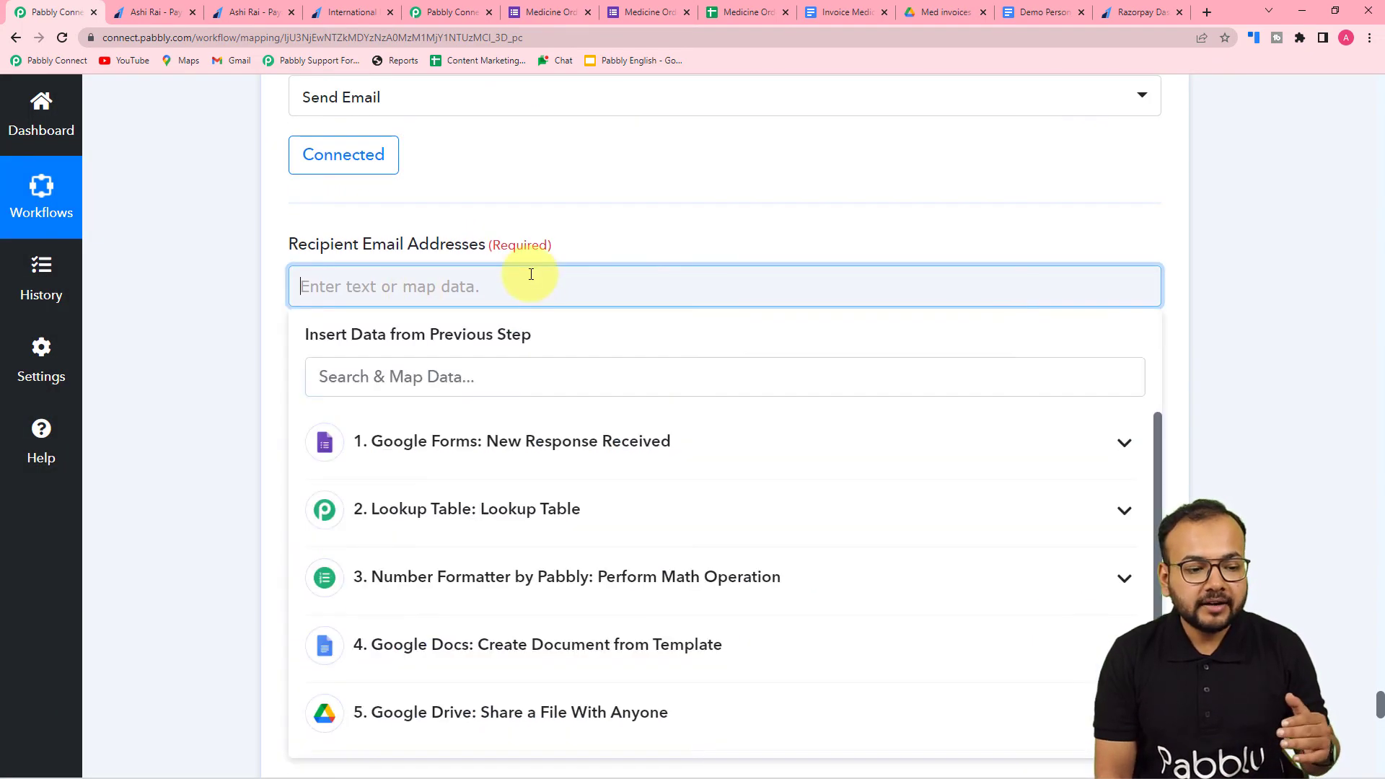
pyautogui.scroll(-2, 490, 303)
pyautogui.click(439, 364)
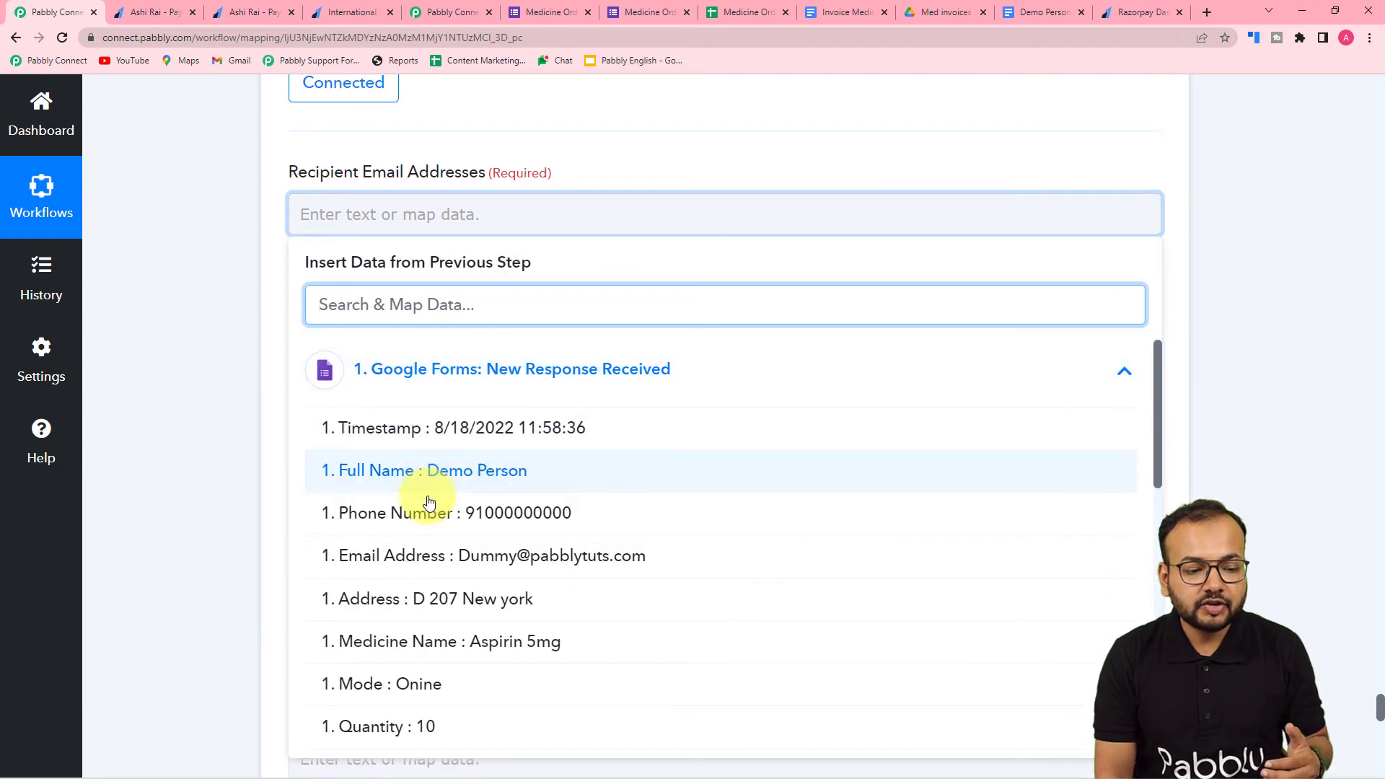
pyautogui.click(462, 555)
pyautogui.scroll(-3, 257, 414)
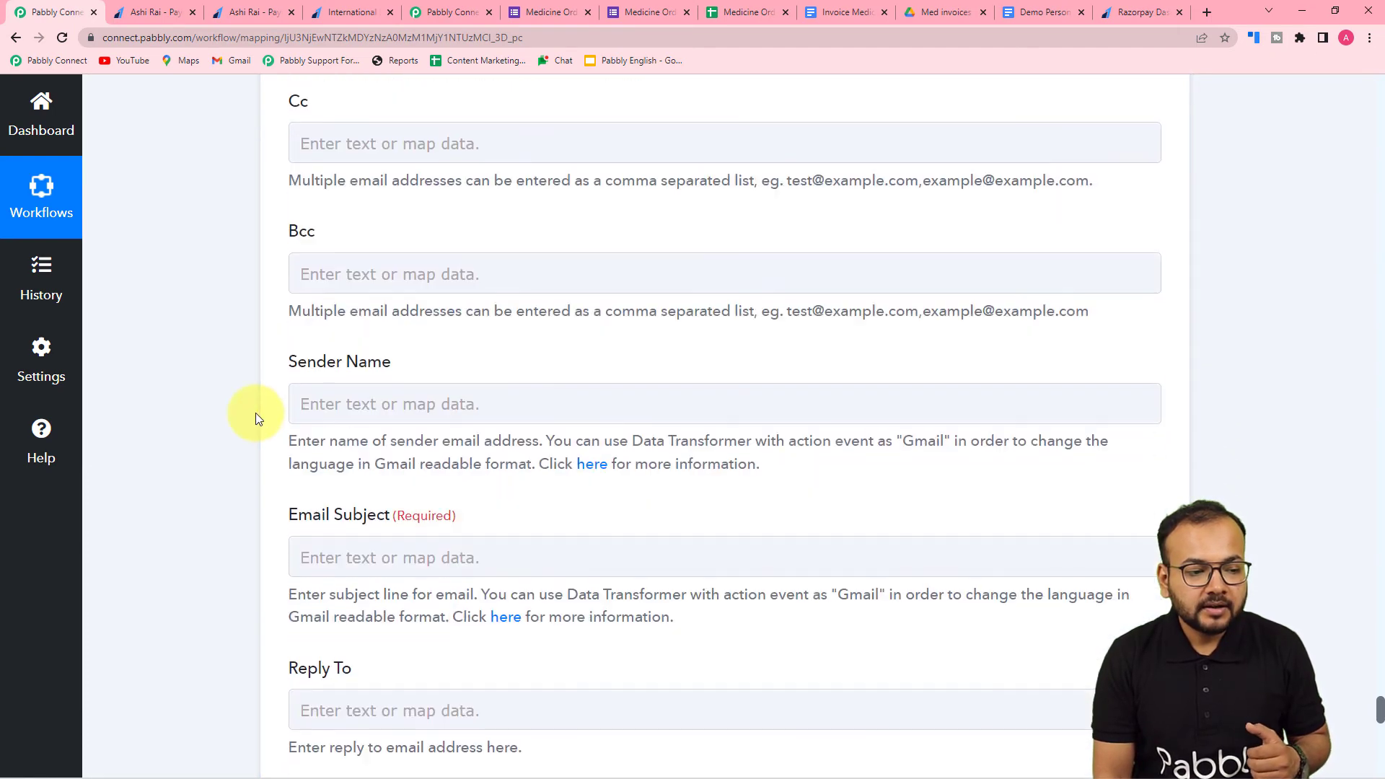
pyautogui.scroll(-4, 244, 224)
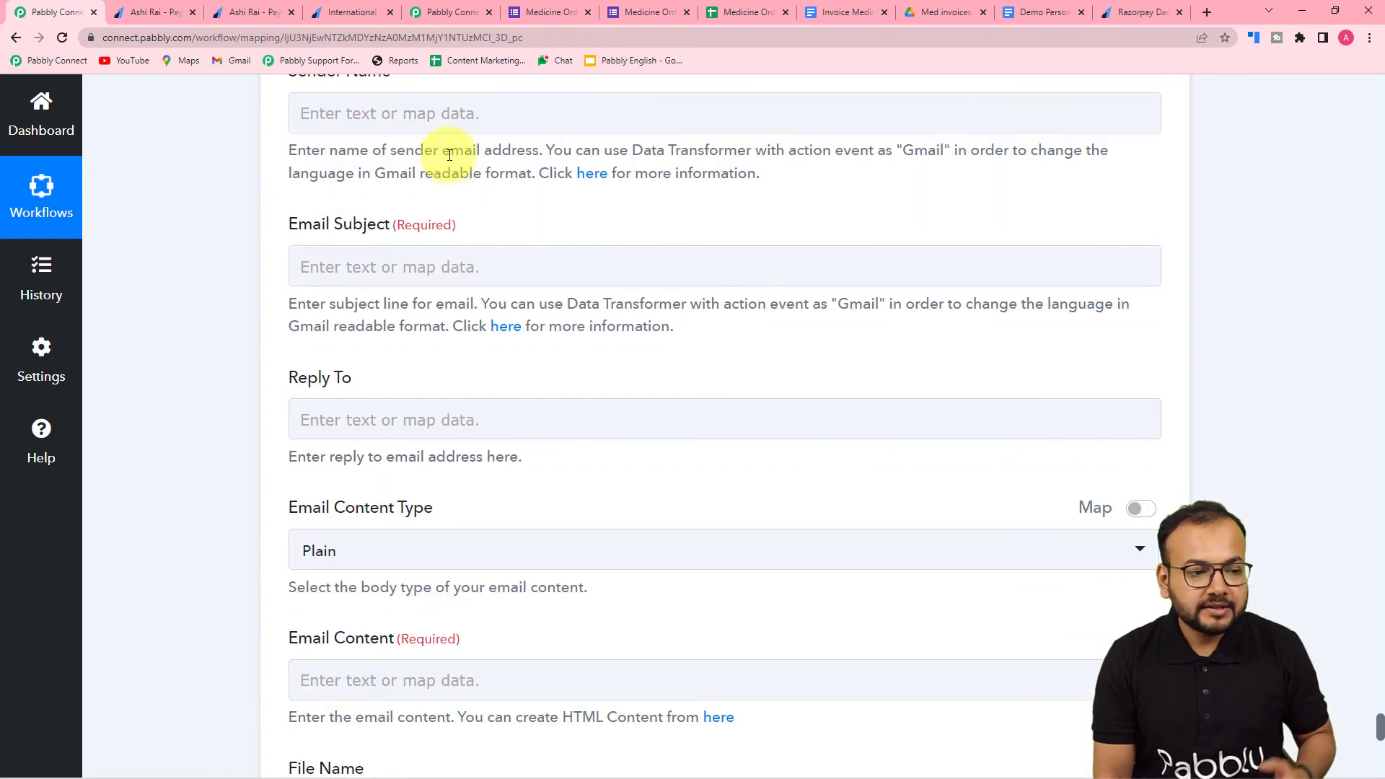
pyautogui.click(442, 118)
pyautogui.scroll(2, 469, 130)
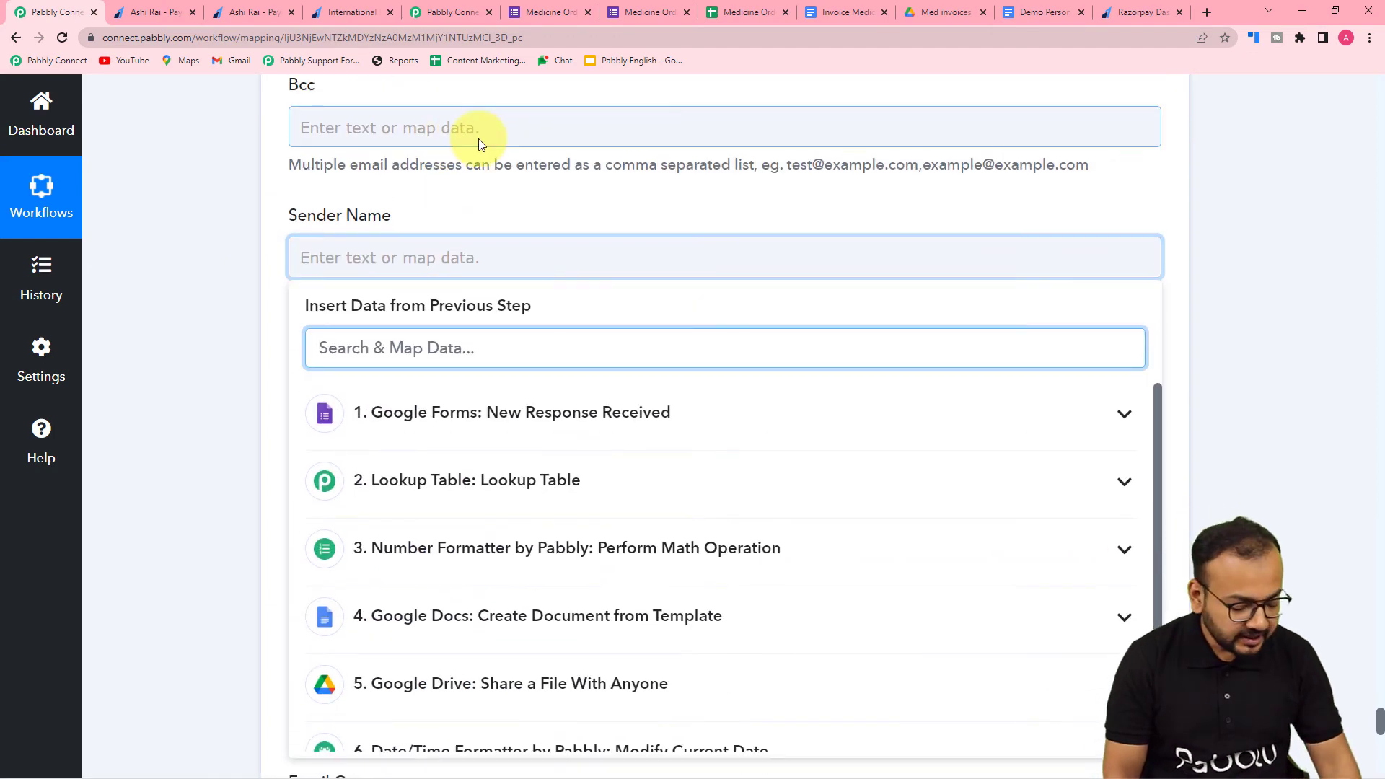
pyautogui.write('Med')
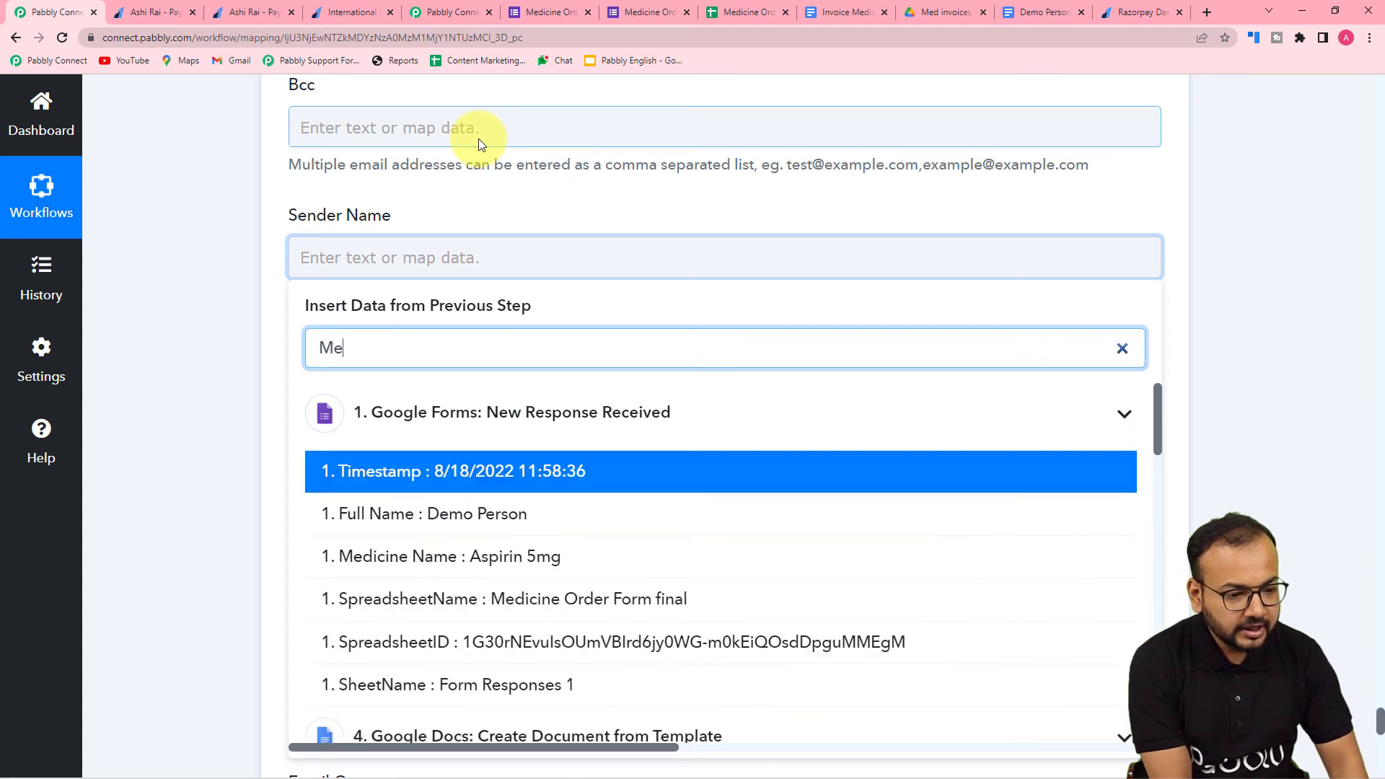
pyautogui.press('BackSpace')
pyautogui.press('BackSpace')
pyautogui.press('BackSpace')
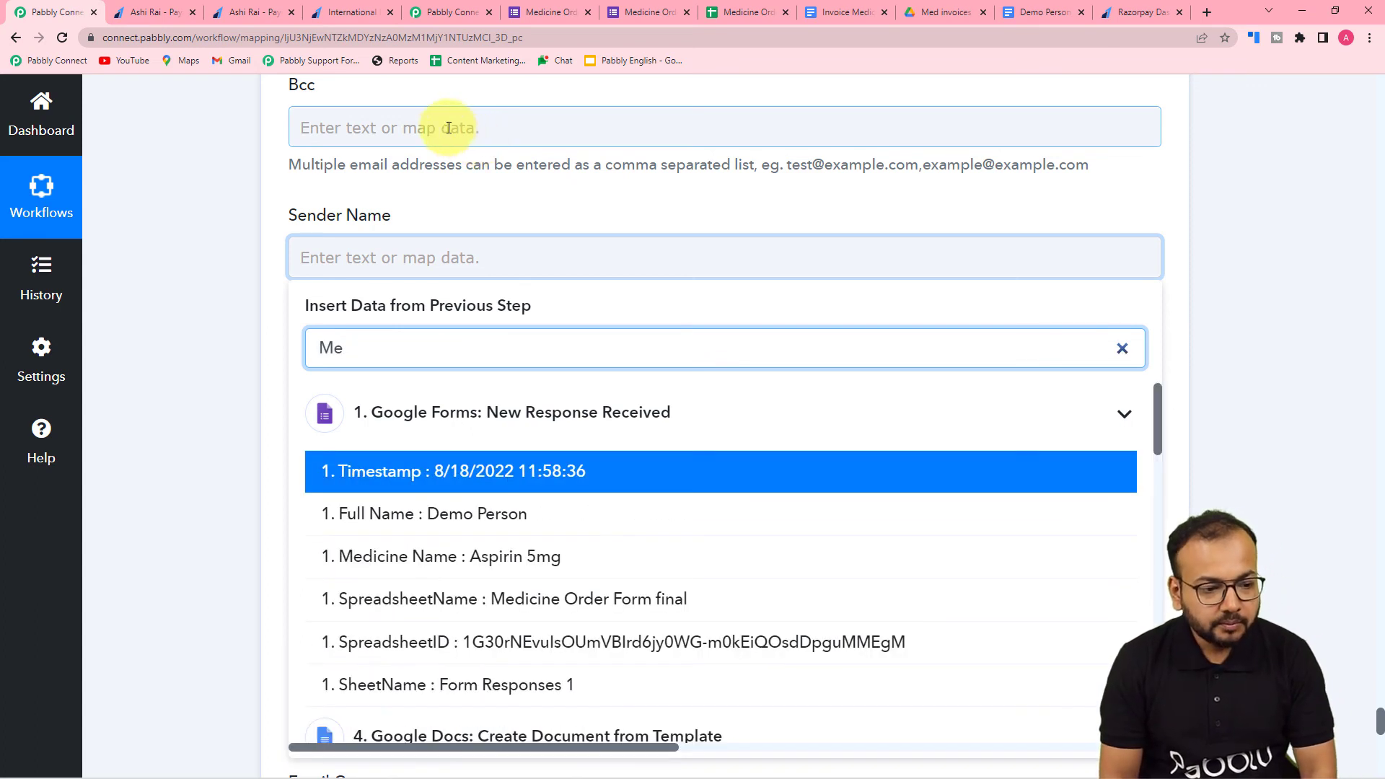
# - Set the Gmail action's Sender Name to Medicine Store
pyautogui.click(383, 250)
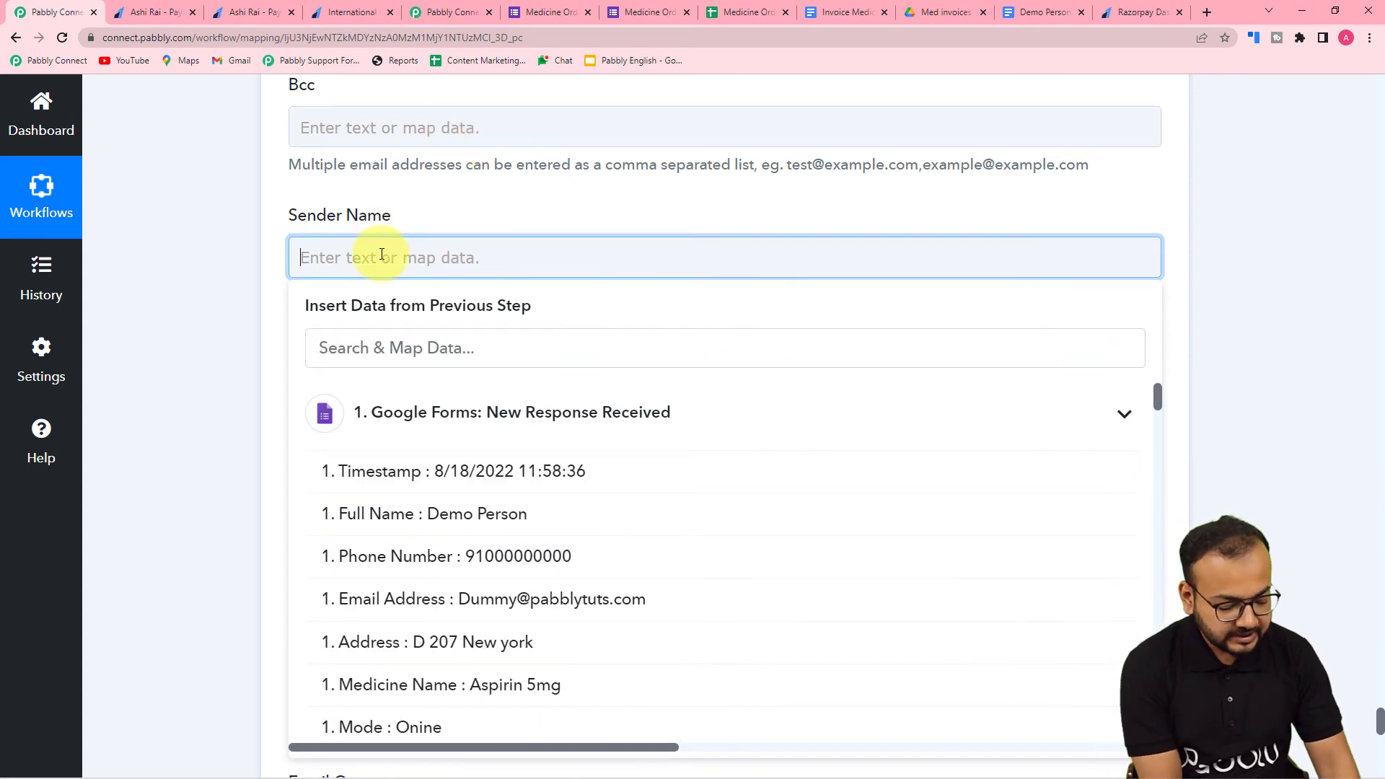
pyautogui.write('Medicine Store')
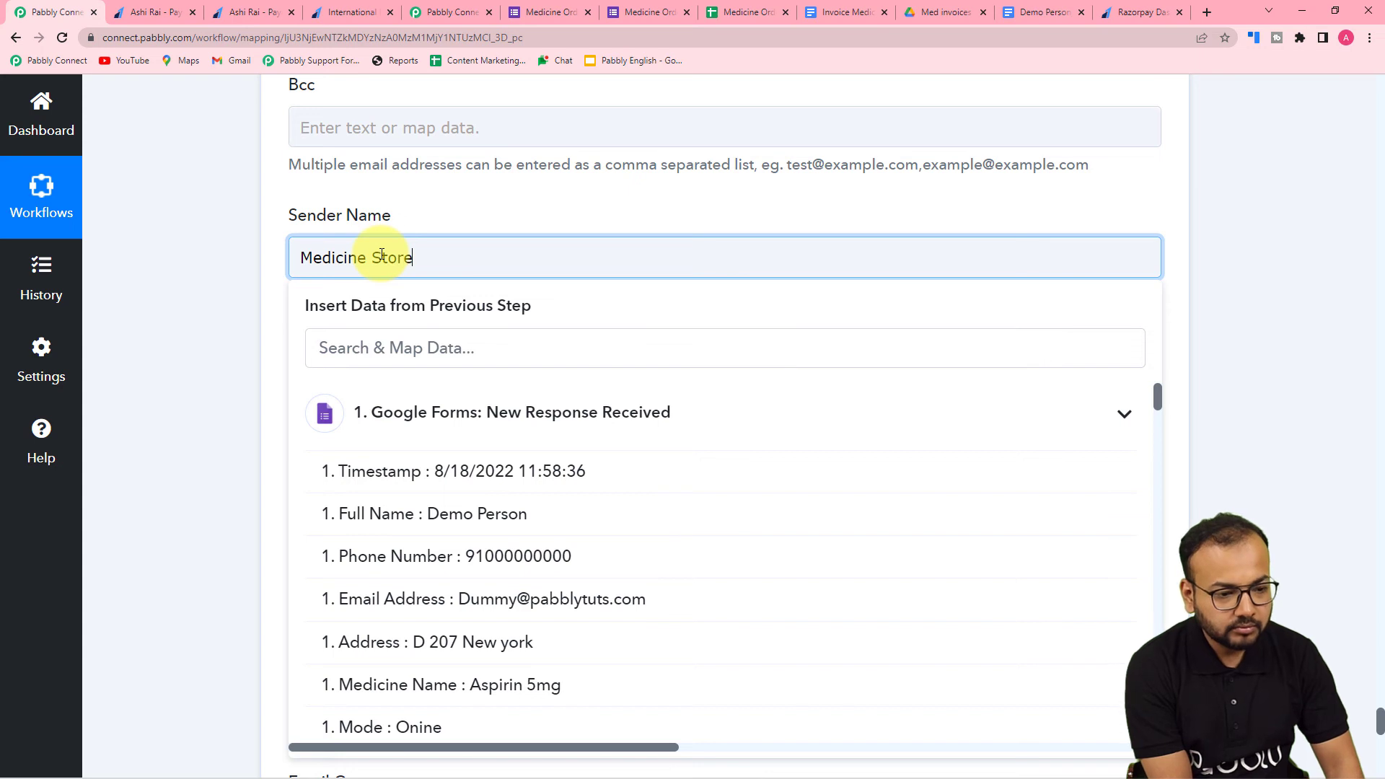
# - Set the Gmail action's Email Subject to "Oder Confirmed for medicines."
pyautogui.click(270, 257)
pyautogui.scroll(-2, 270, 257)
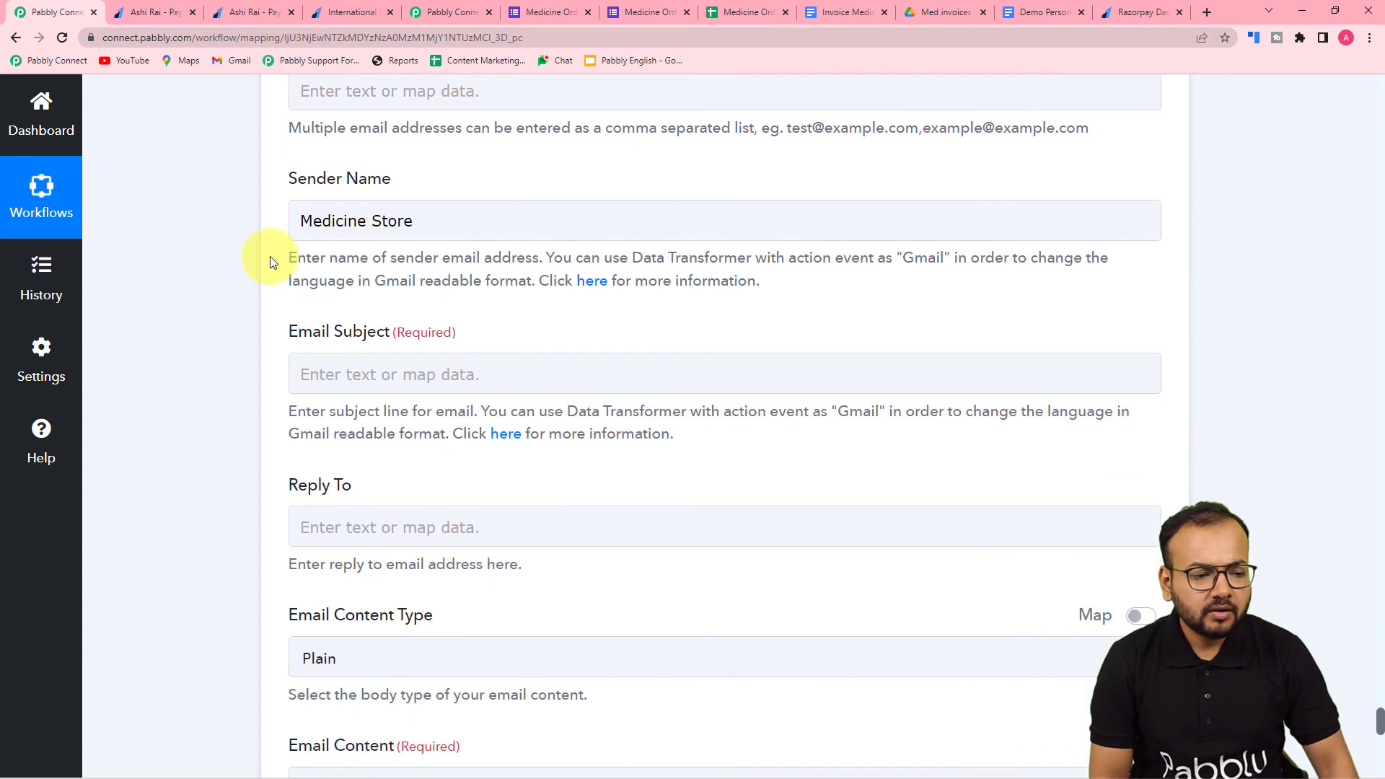
pyautogui.scroll(-2, 417, 140)
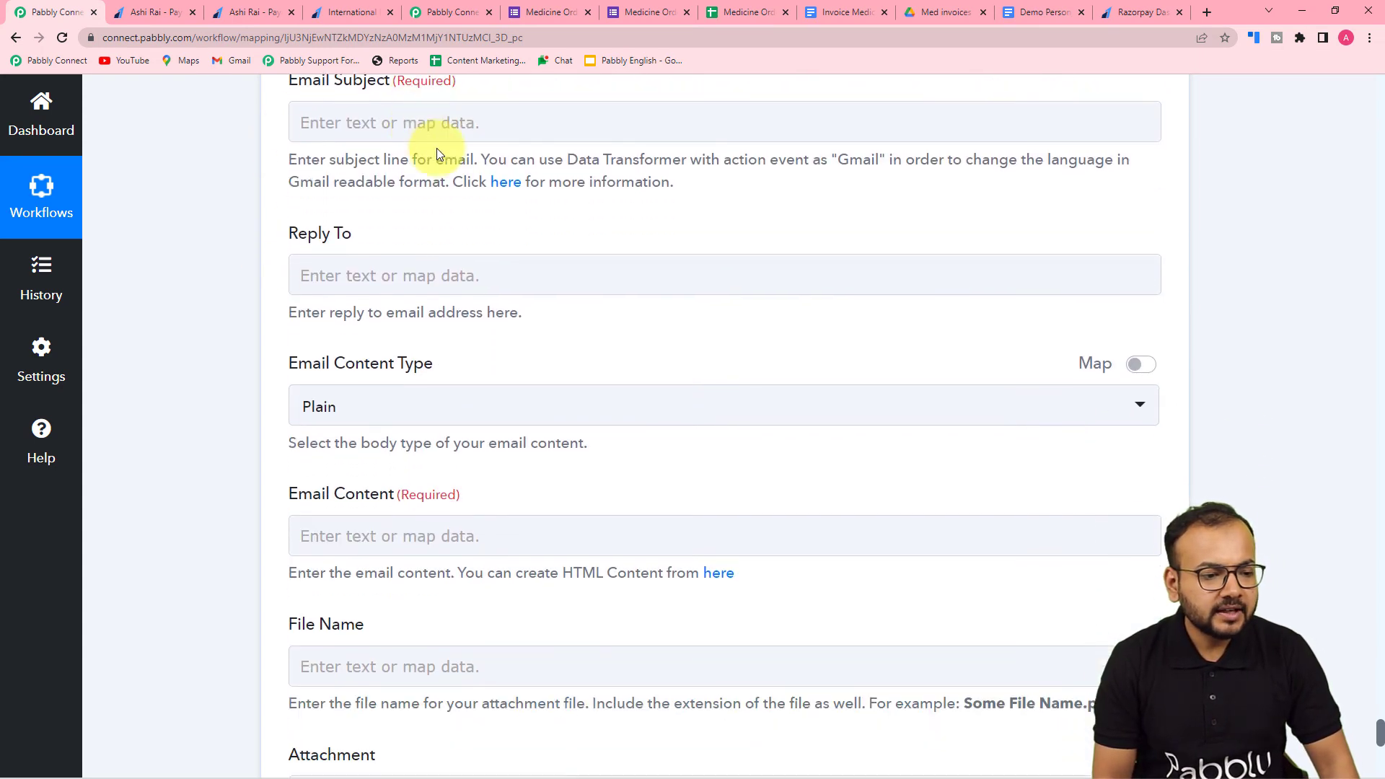
pyautogui.click(383, 127)
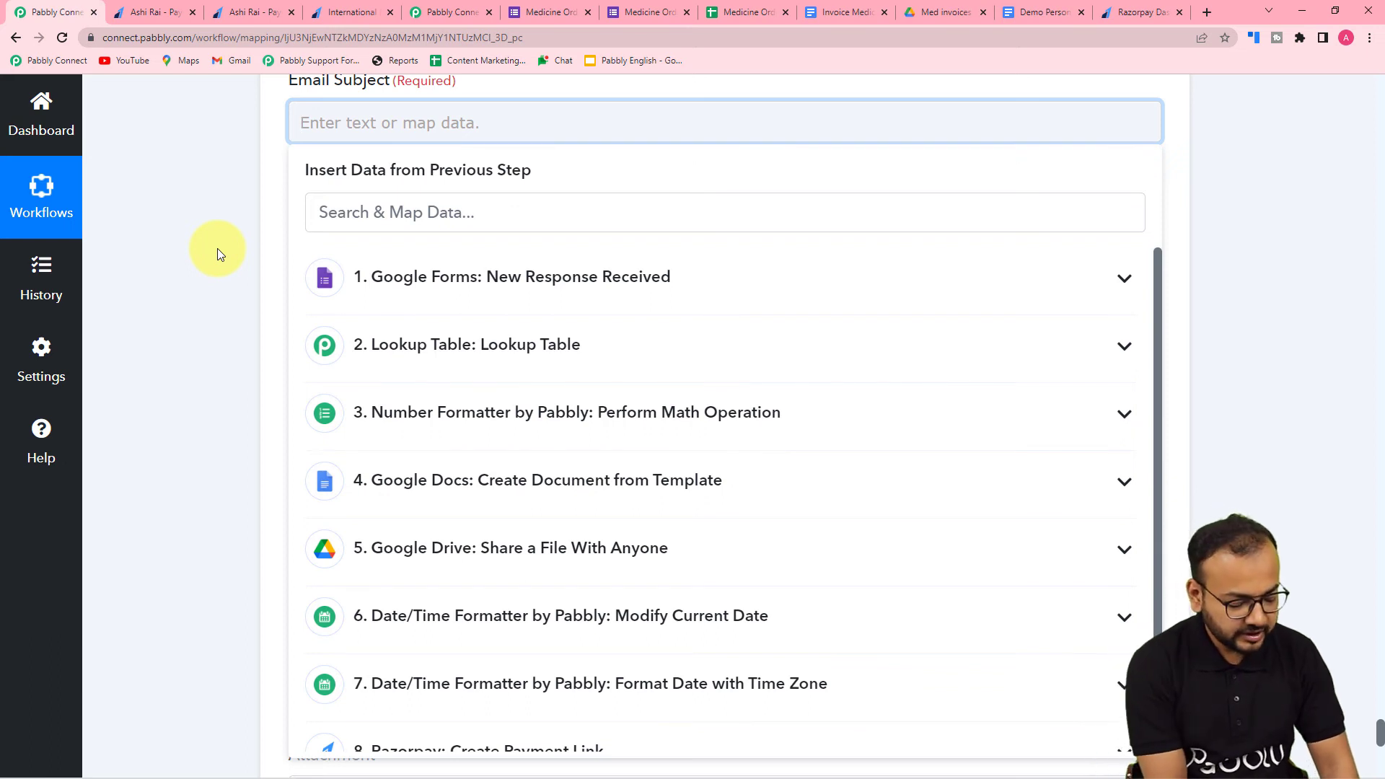
pyautogui.write('Od')
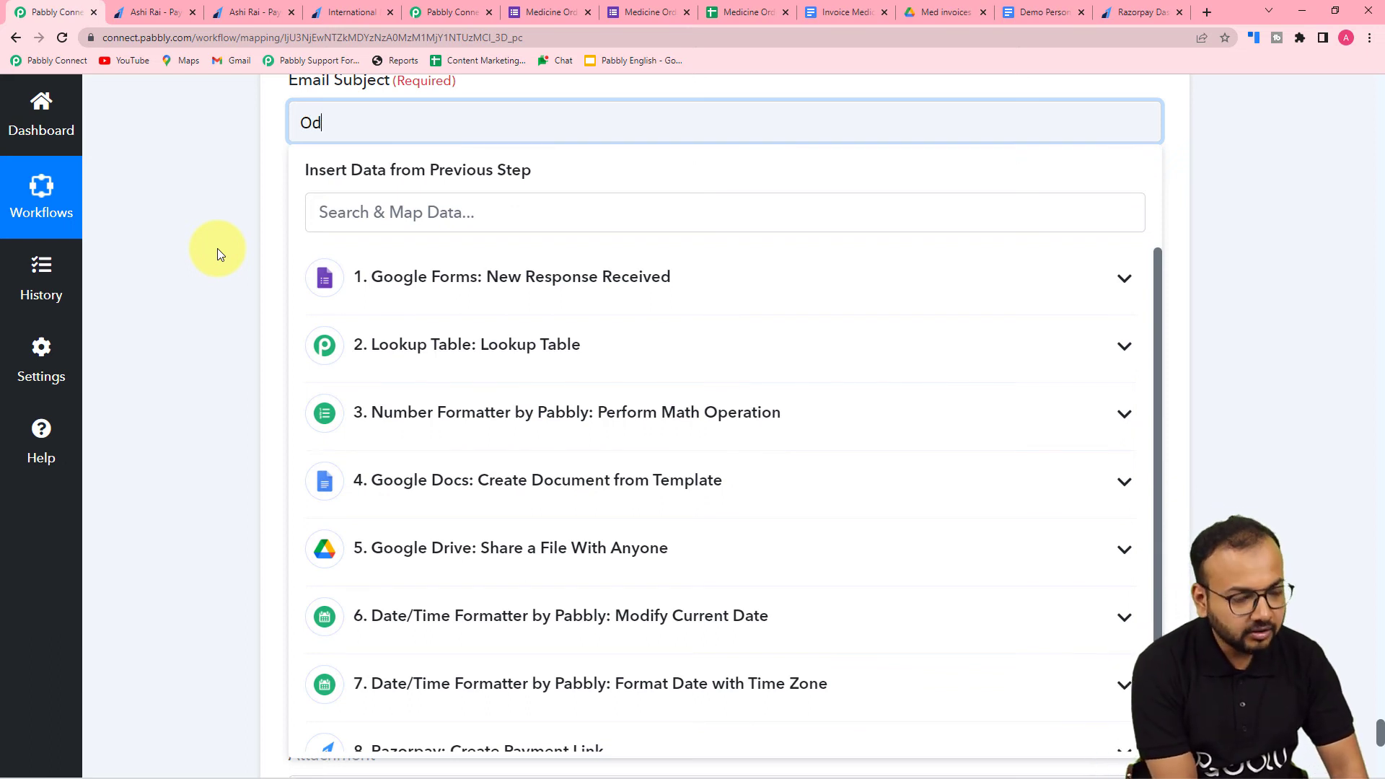
pyautogui.write('er Confirmed for medicines.')
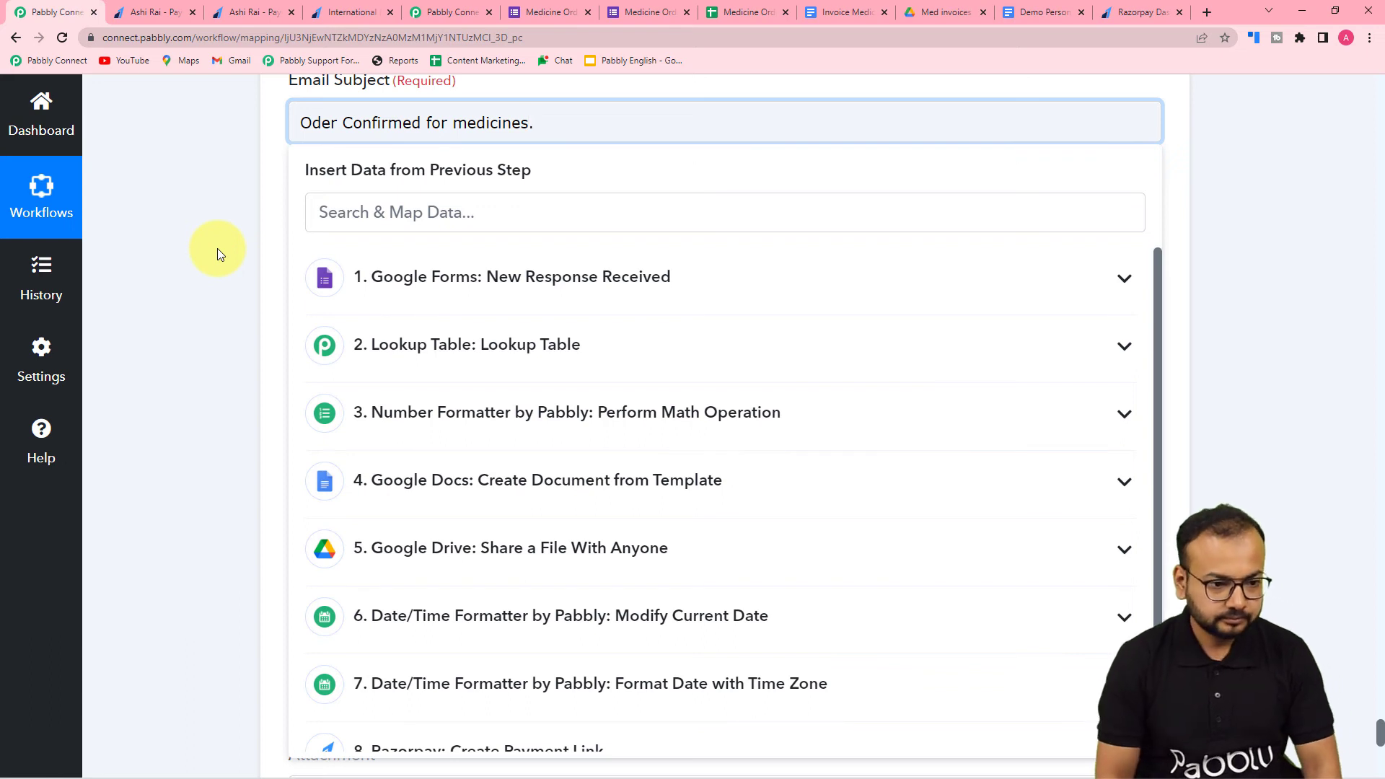
pyautogui.click(192, 252)
# - Open the Gmail action's Email Content field for editing, leaving the content type as Plain
pyautogui.scroll(-3, 192, 252)
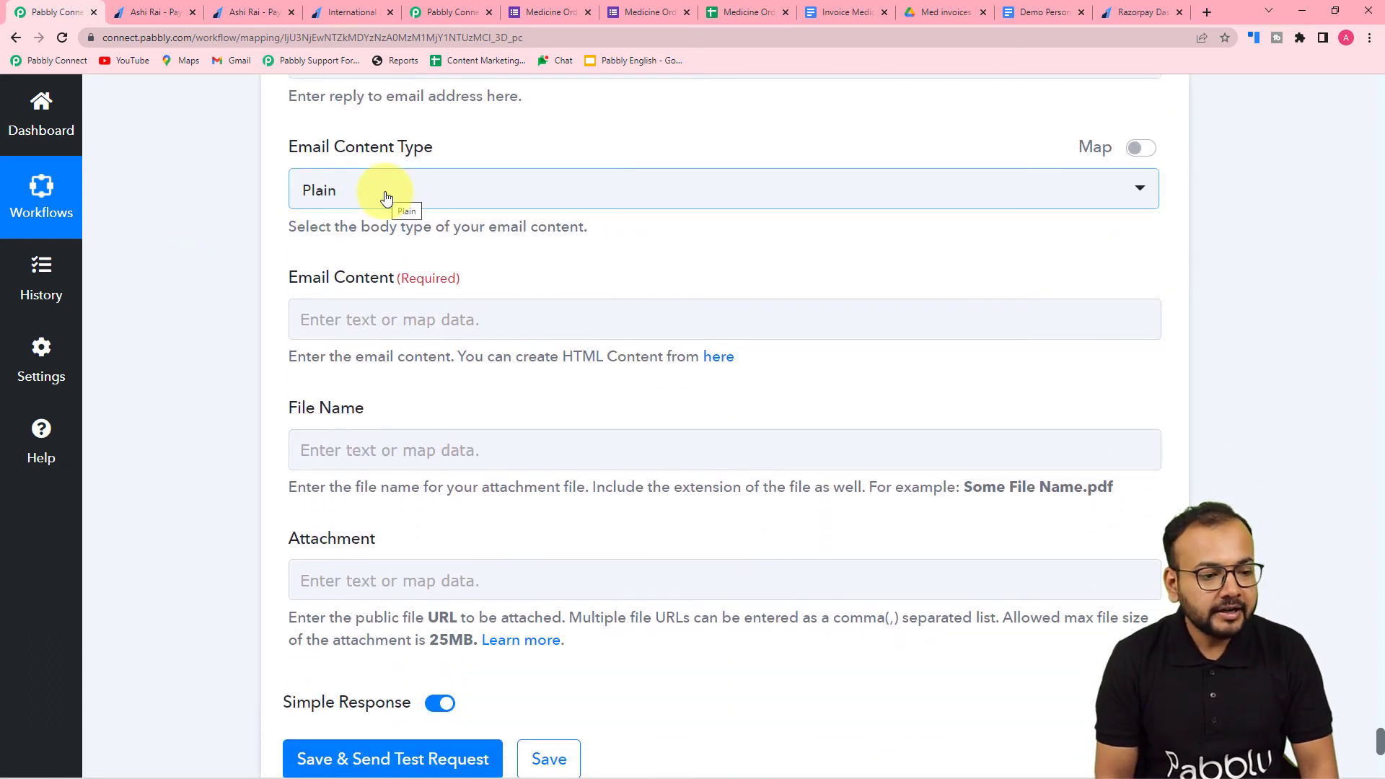
pyautogui.scroll(-2, 386, 198)
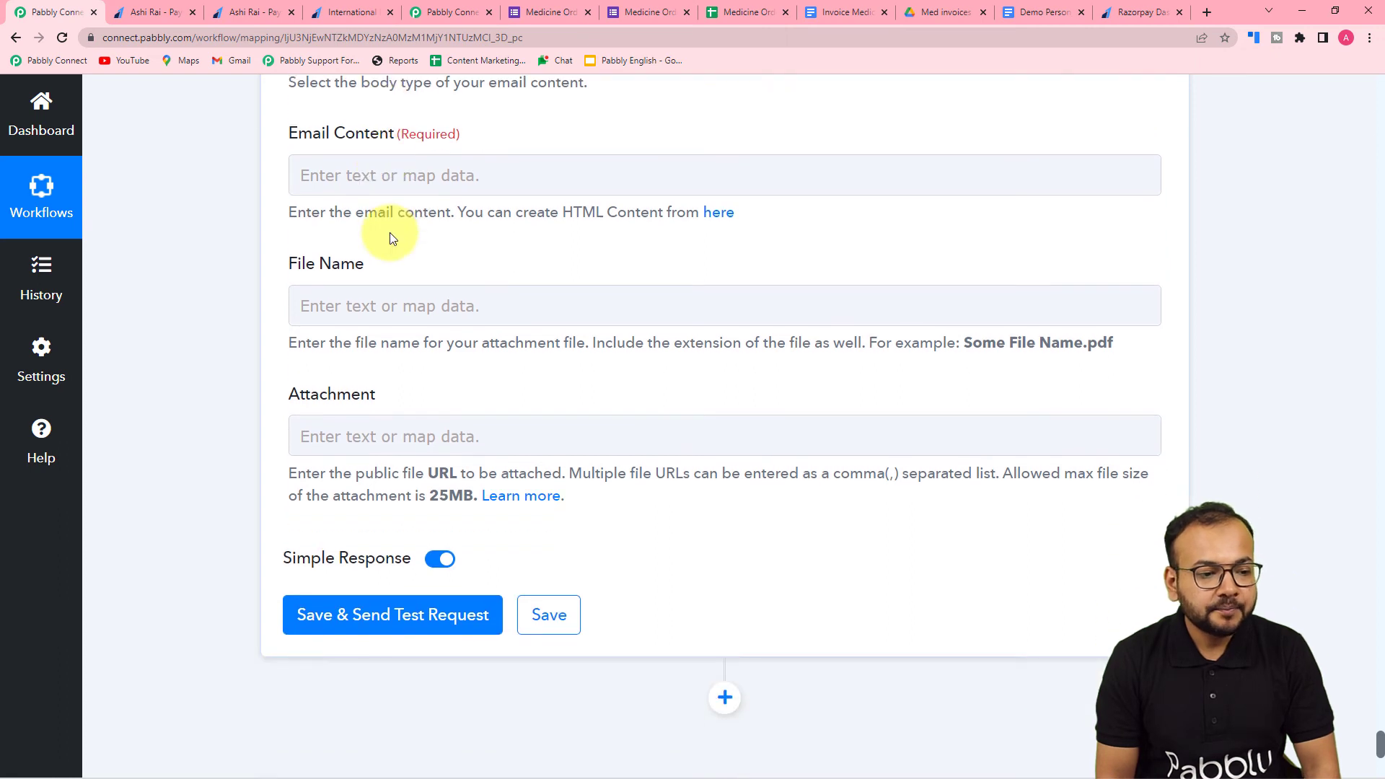
pyautogui.click(365, 176)
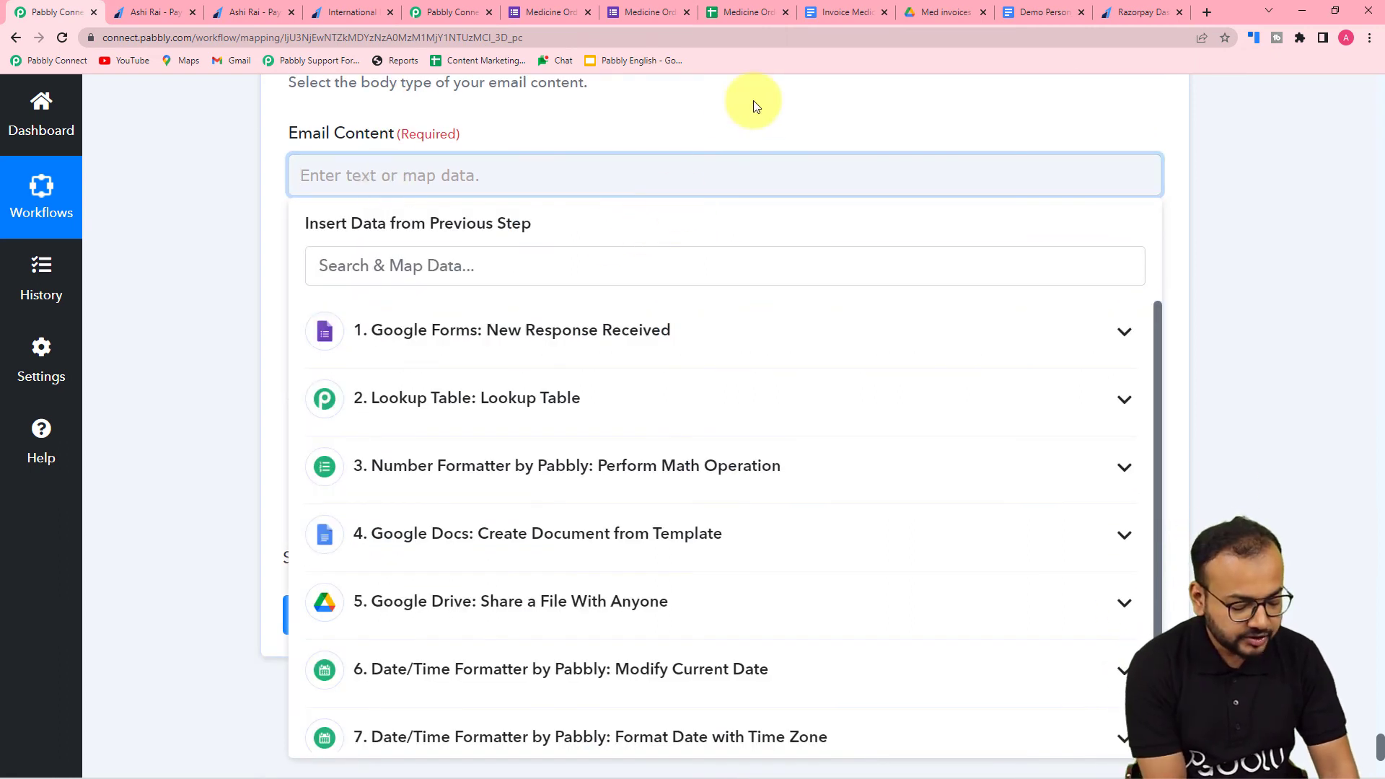
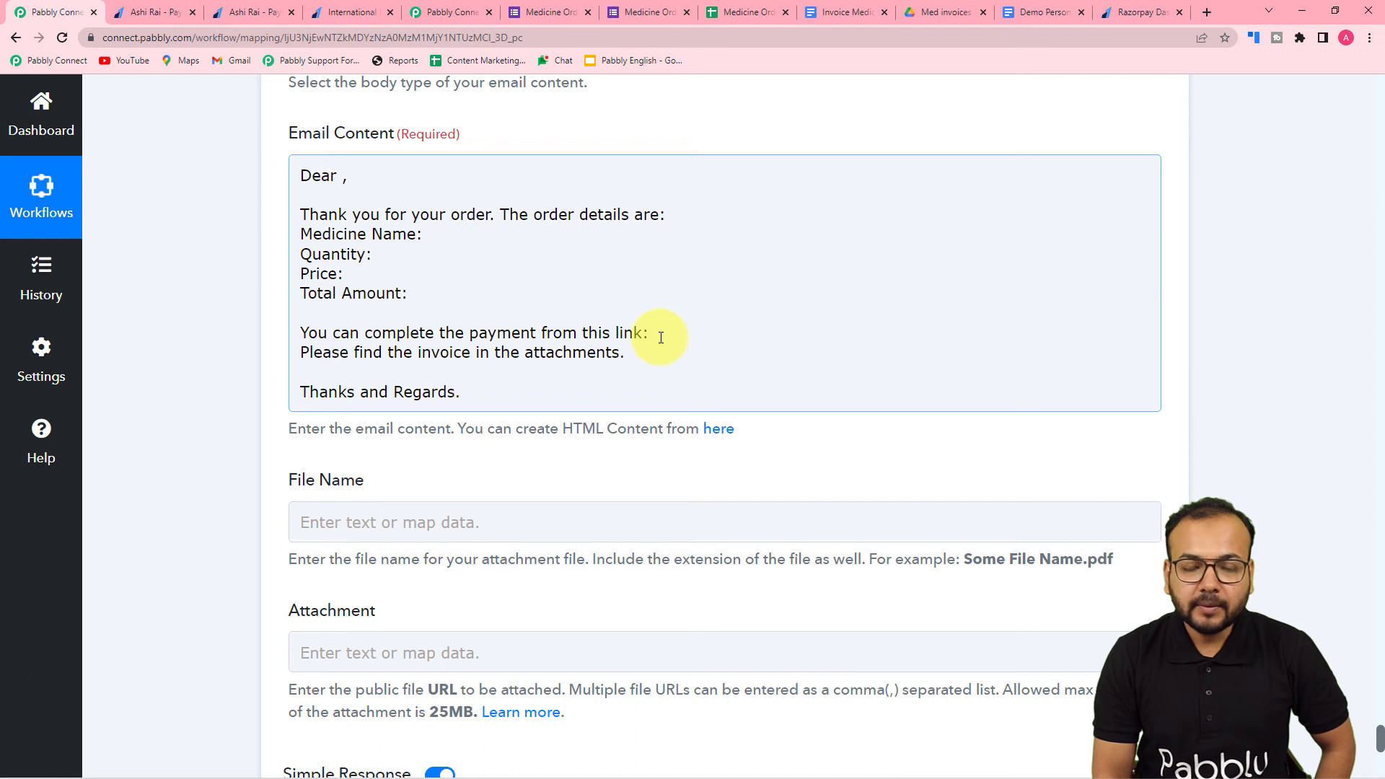
# - Map the Full Name from the Google Forms response after "Dear" in the Gmail action's Email Content
pyautogui.scroll(-3, 661, 338)
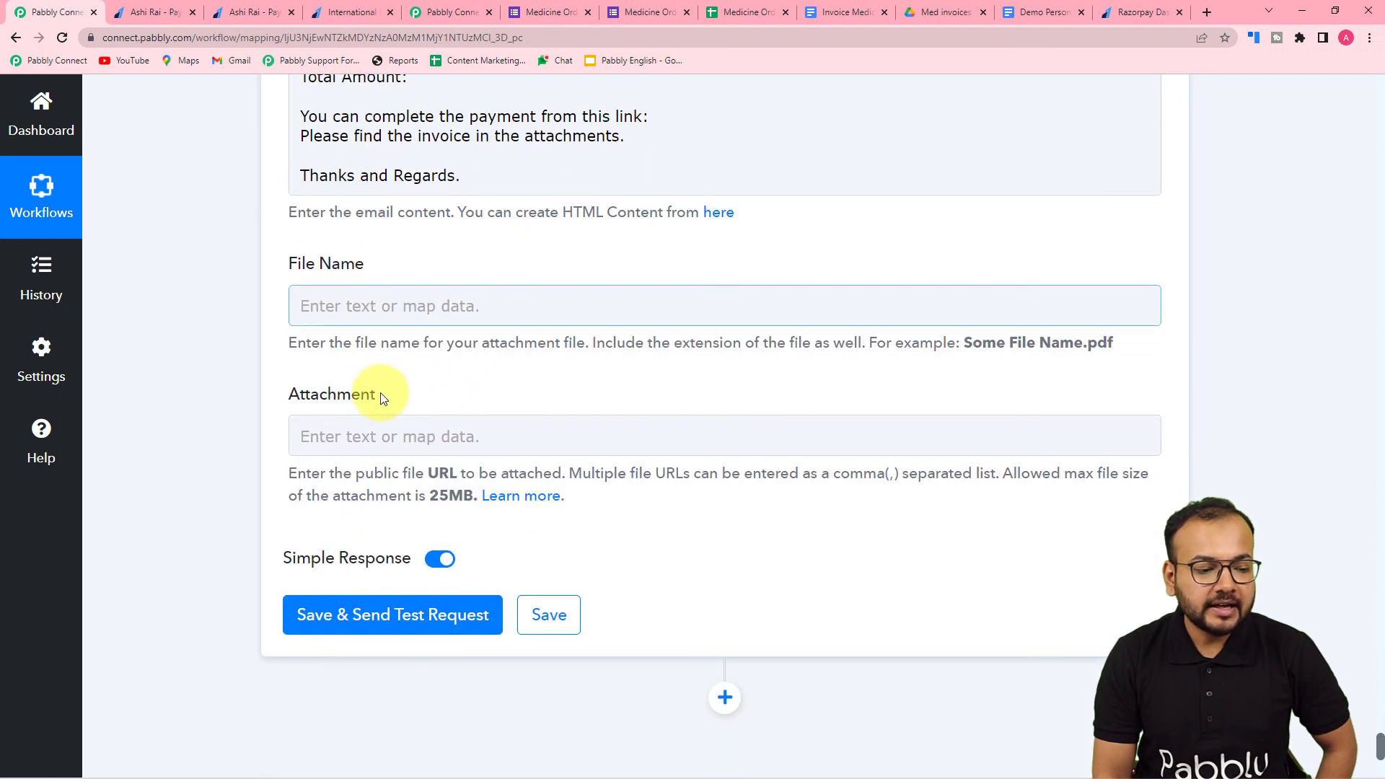
pyautogui.click(432, 443)
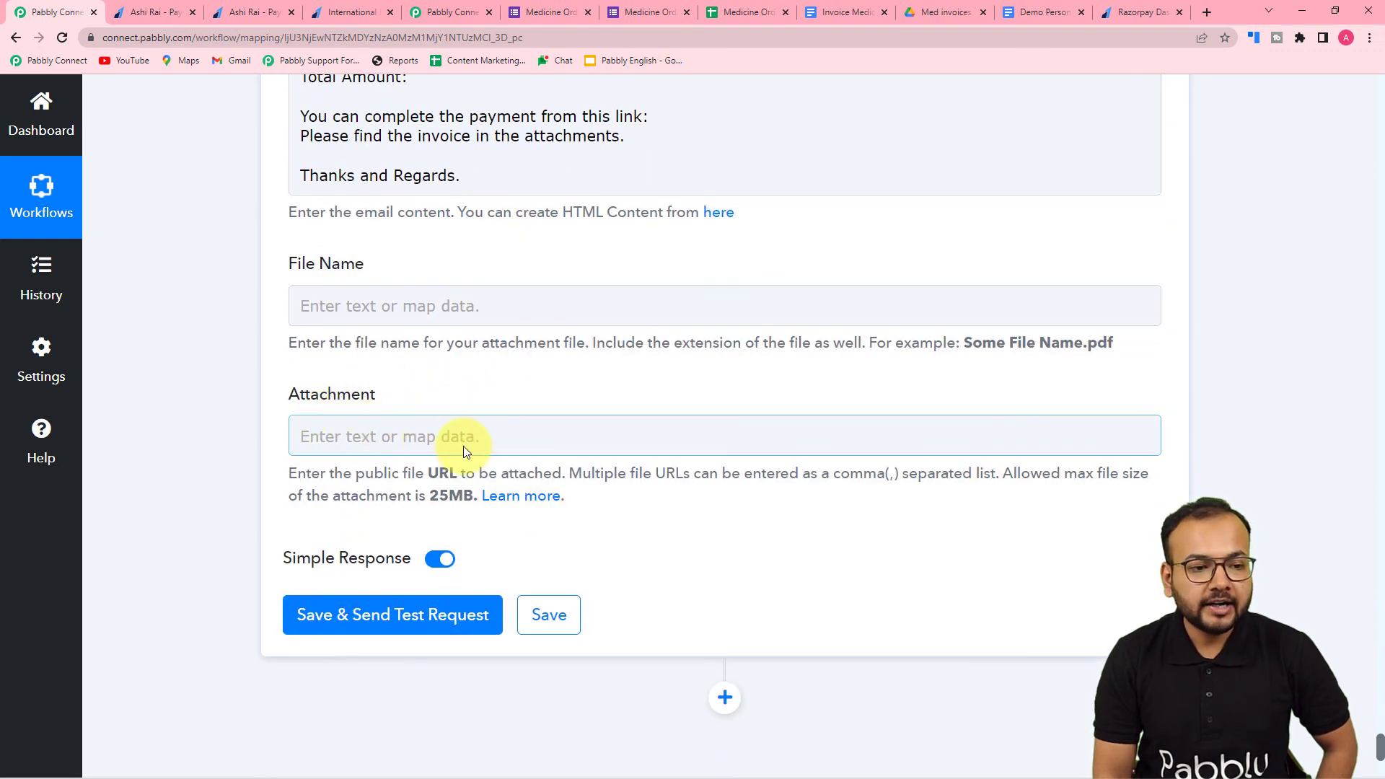
pyautogui.scroll(3, 463, 446)
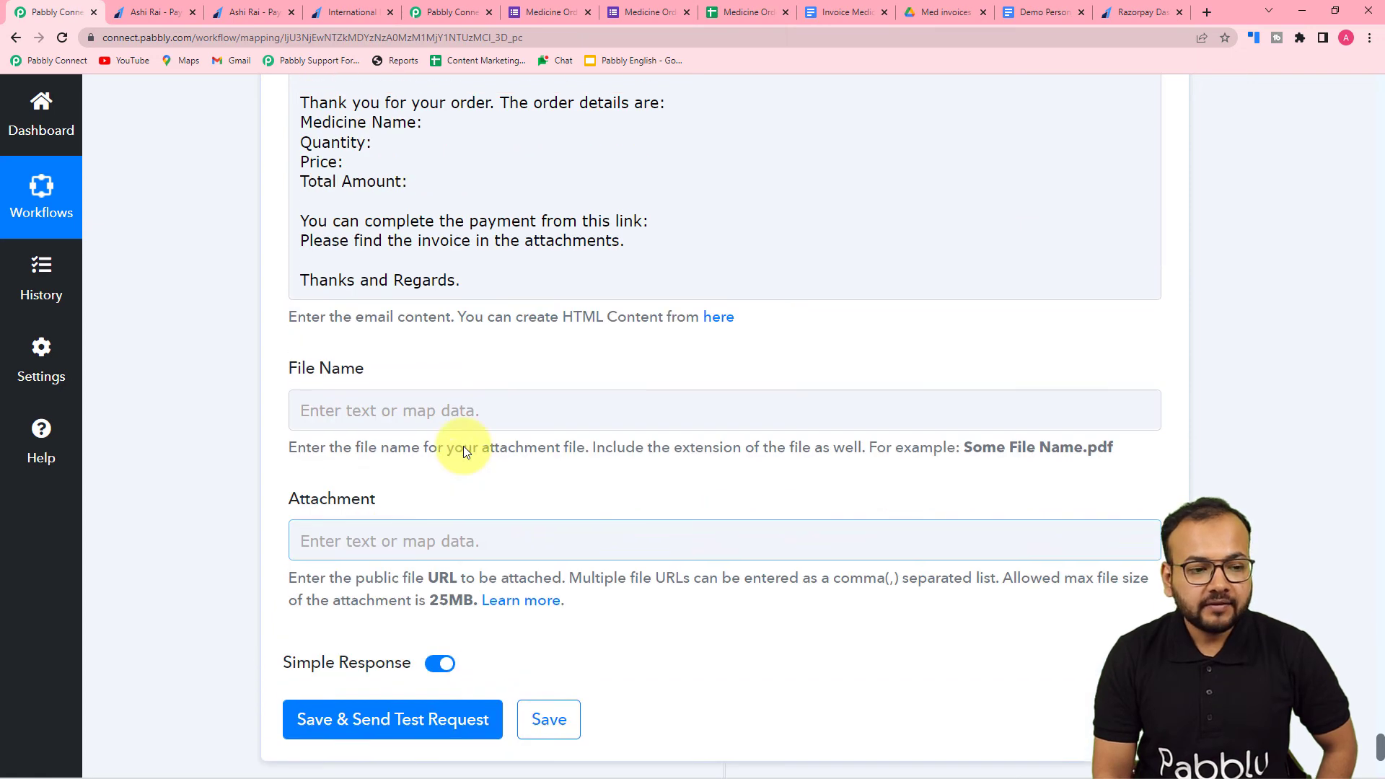
pyautogui.click(365, 189)
pyautogui.click(338, 177)
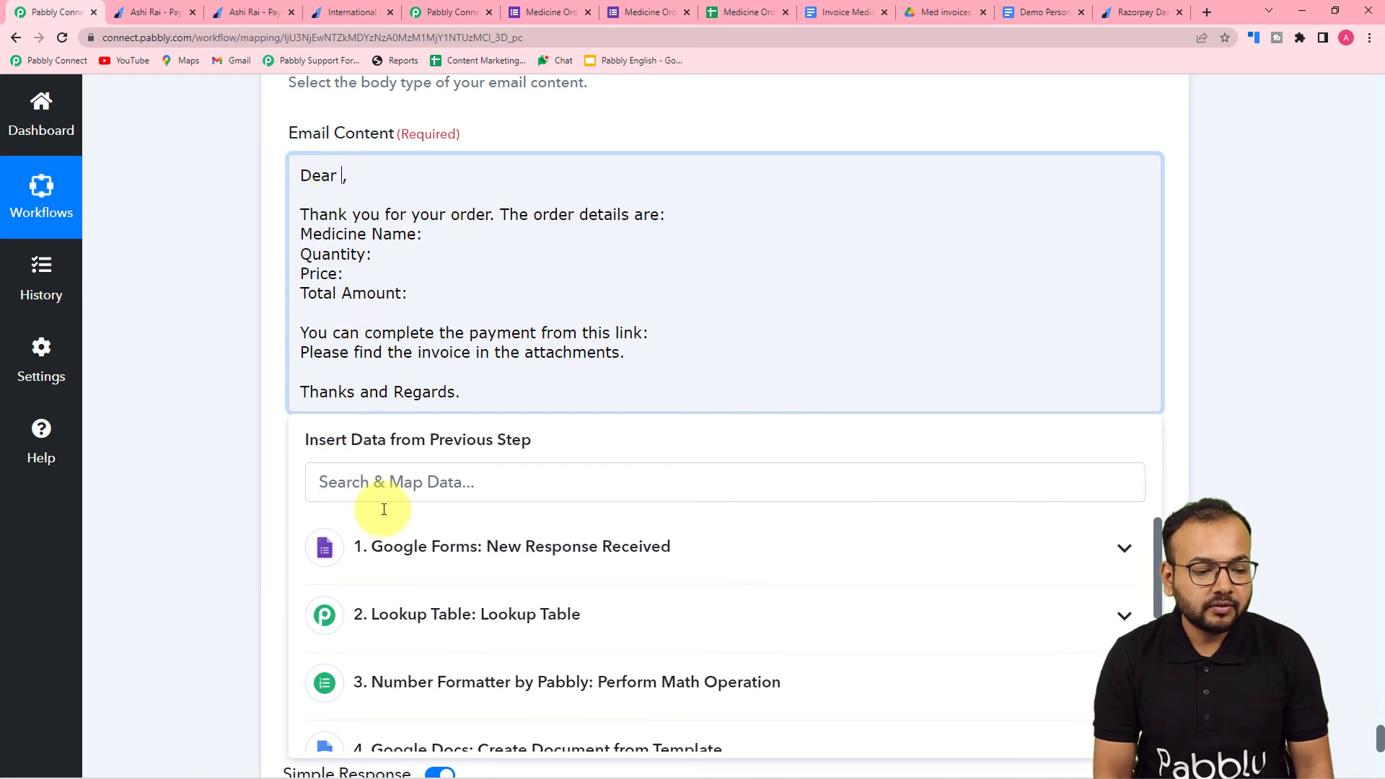
pyautogui.click(377, 546)
pyautogui.click(438, 648)
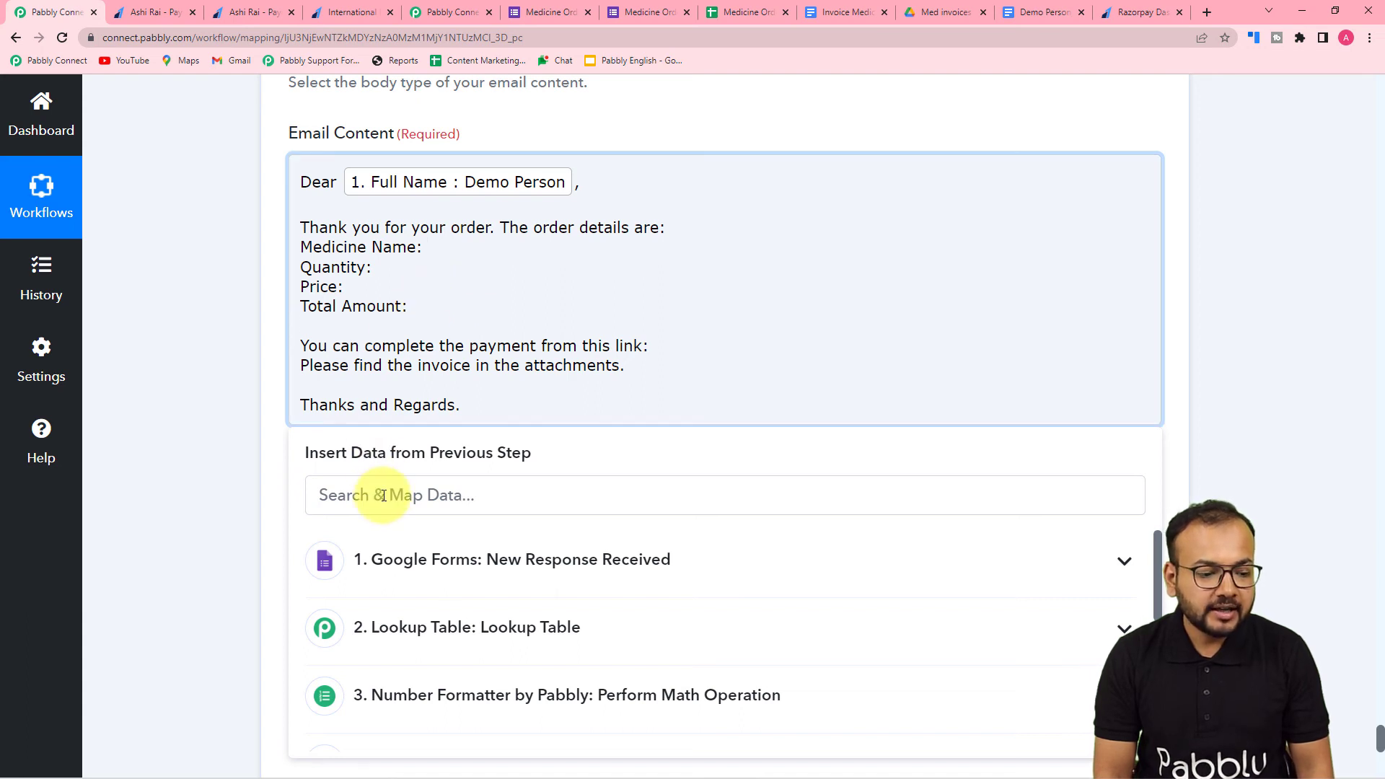
# - Map the Medicine Name and Quantity from the Google Forms response onto their matching lines in the Email Content
pyautogui.scroll(-1, 225, 375)
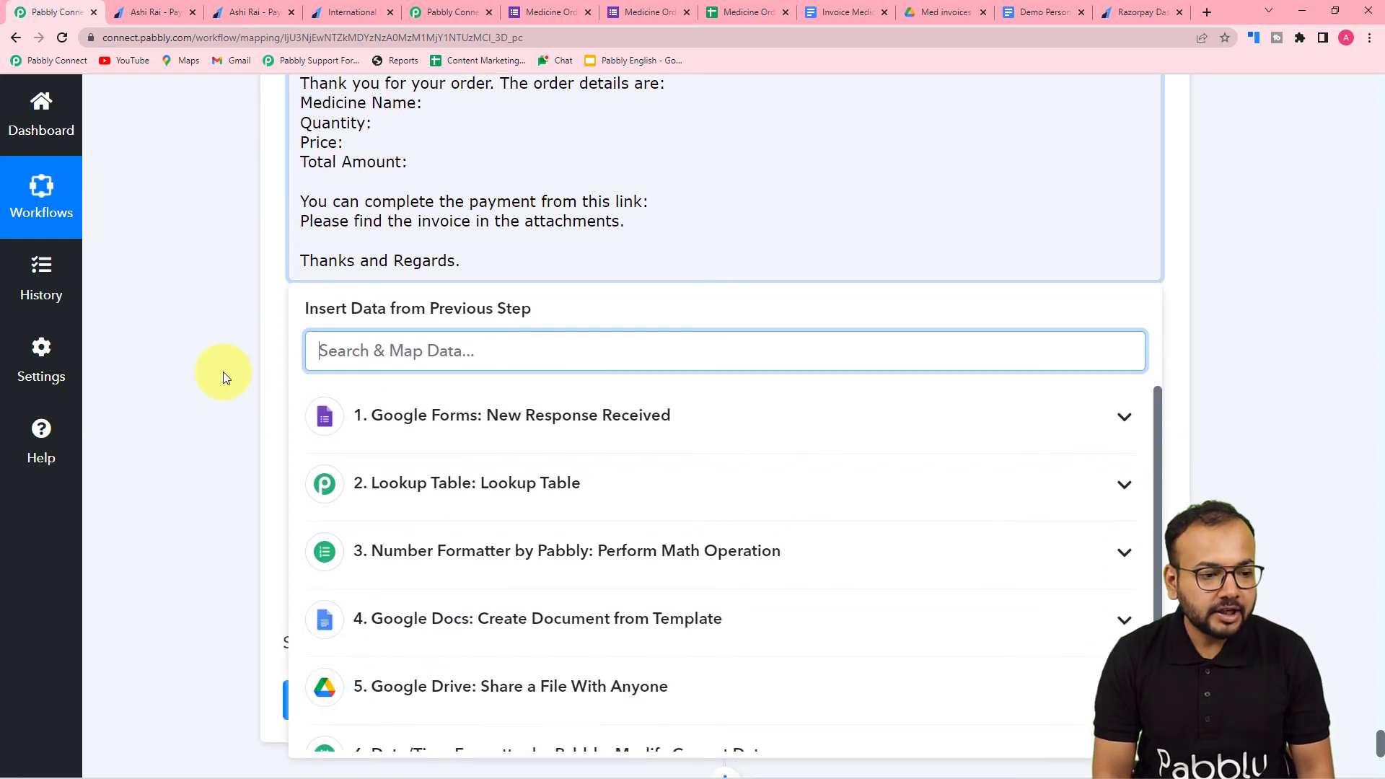
pyautogui.click(426, 111)
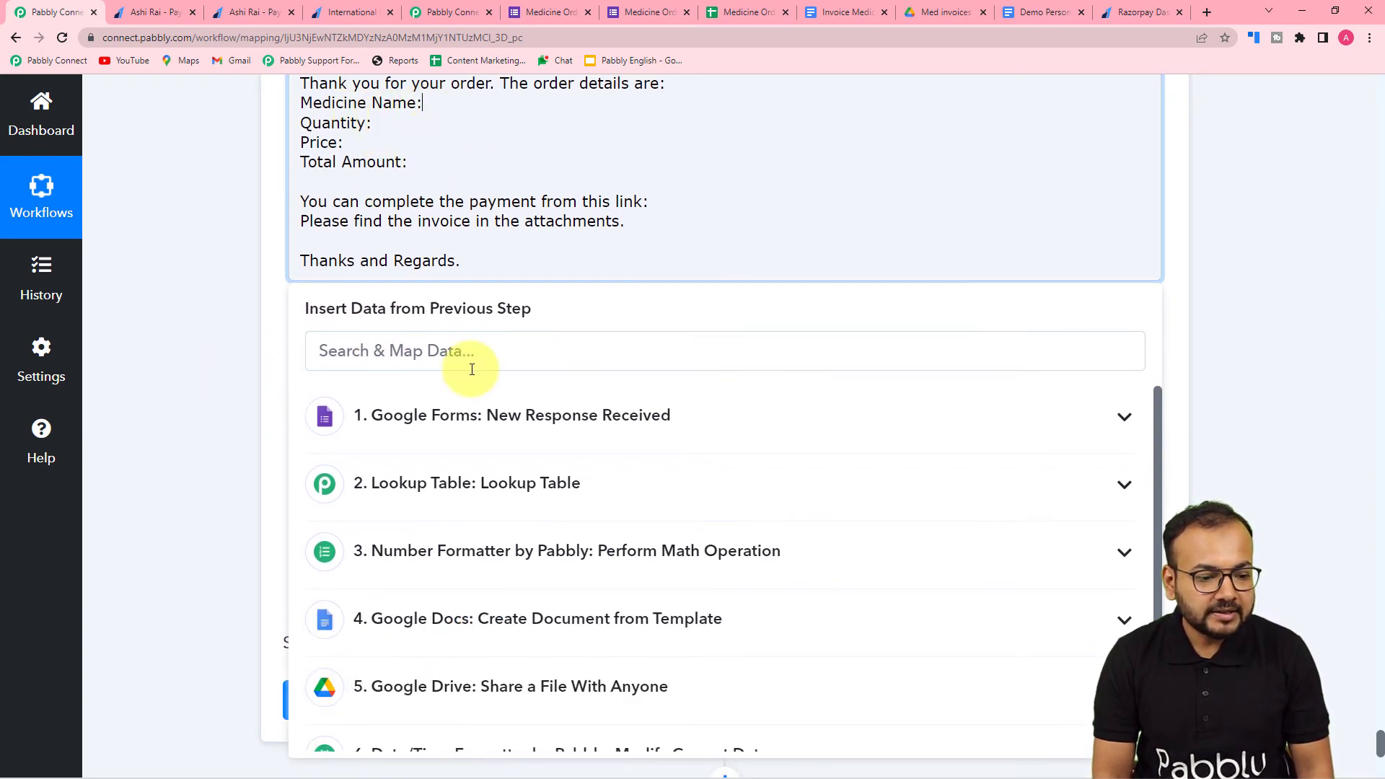
pyautogui.click(478, 436)
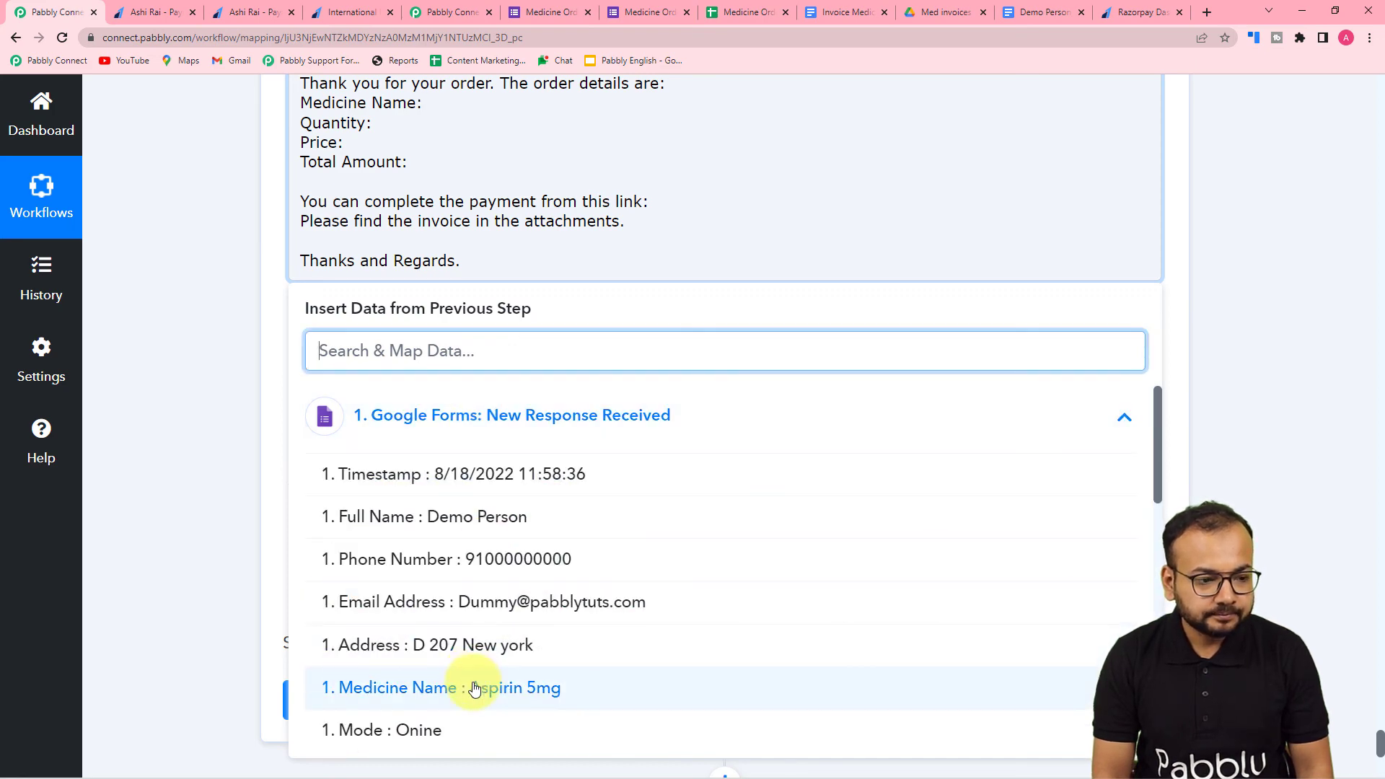
pyautogui.click(473, 687)
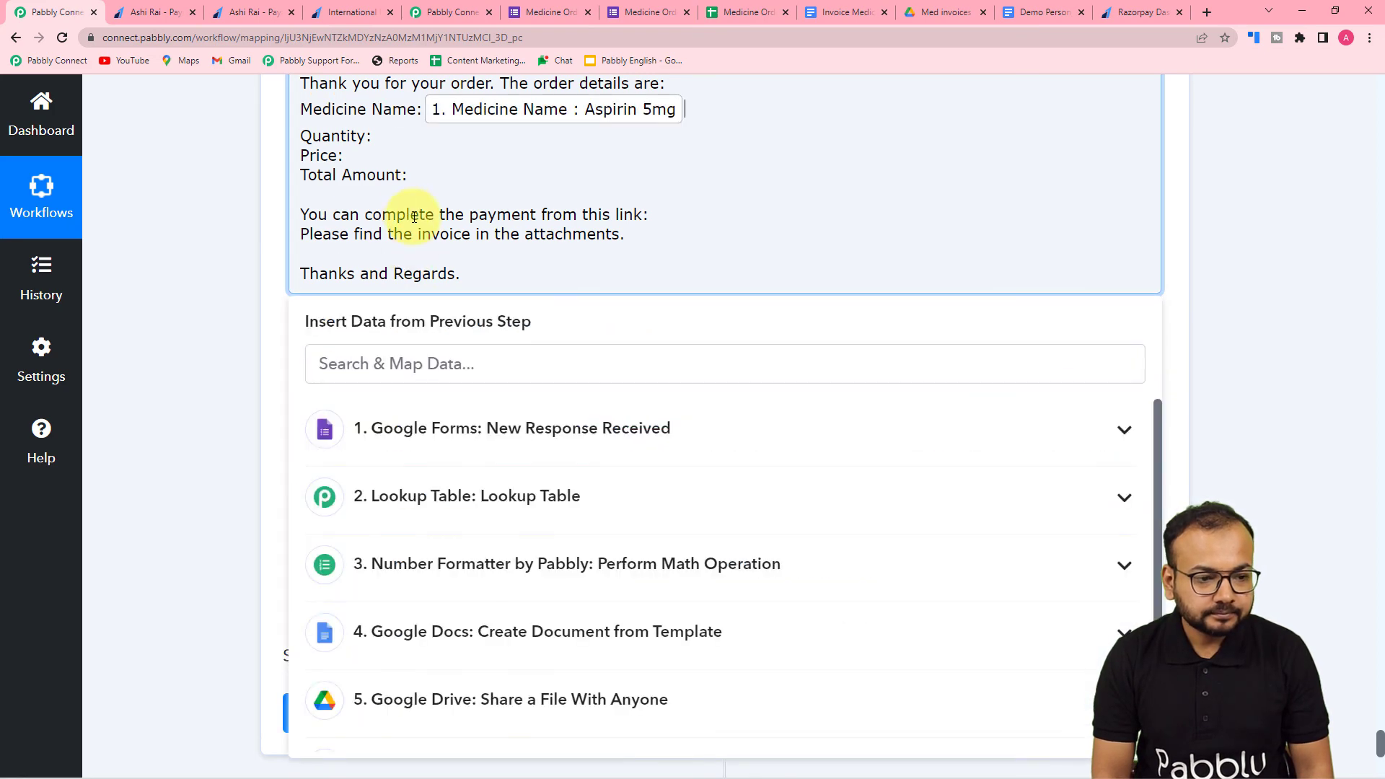
pyautogui.click(374, 135)
pyautogui.click(452, 431)
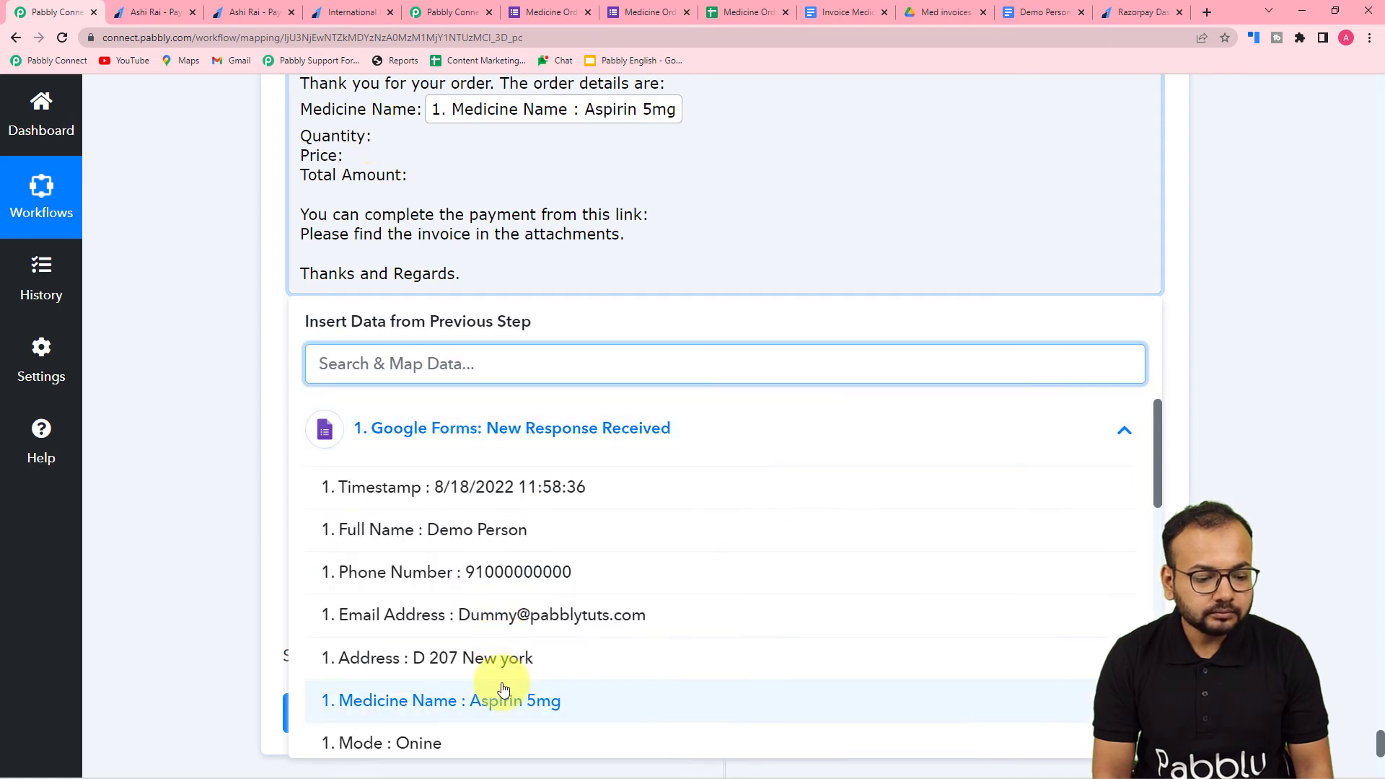
pyautogui.scroll(-2, 498, 693)
pyautogui.click(479, 640)
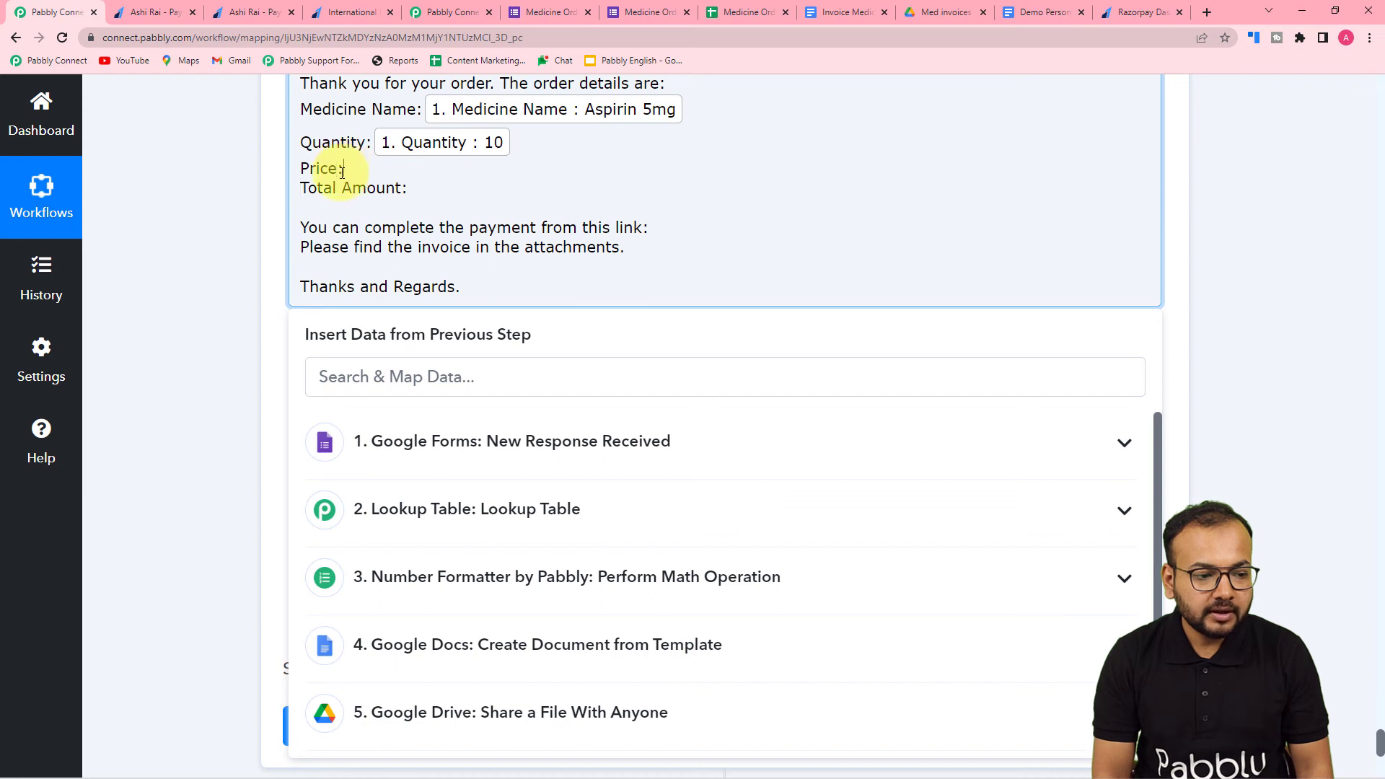
# - Map the Lookup Table's Result Value to the Price line and the Number Formatter's Result to the Total Amount line of the Email Content
pyautogui.click(474, 523)
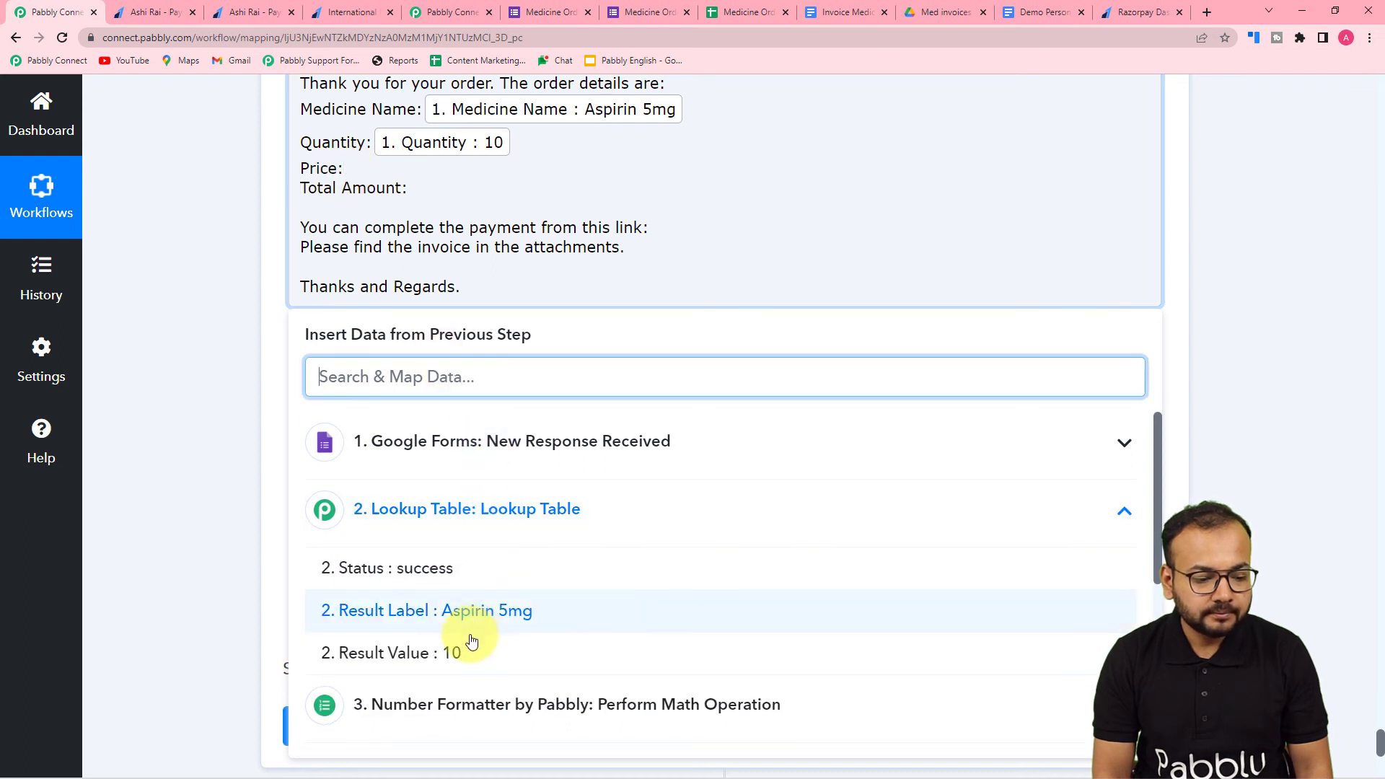
pyautogui.click(468, 653)
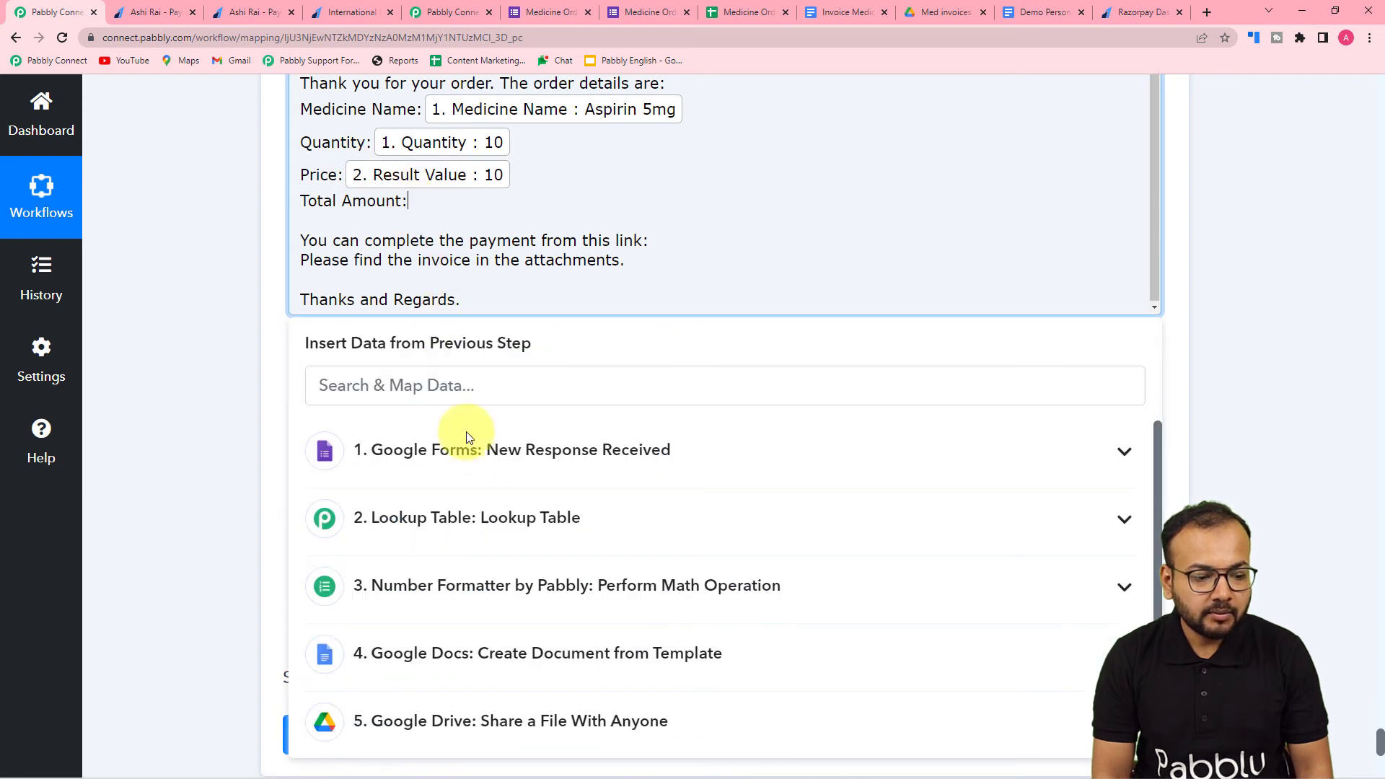
pyautogui.scroll(-1, 466, 476)
pyautogui.click(463, 534)
pyautogui.click(448, 615)
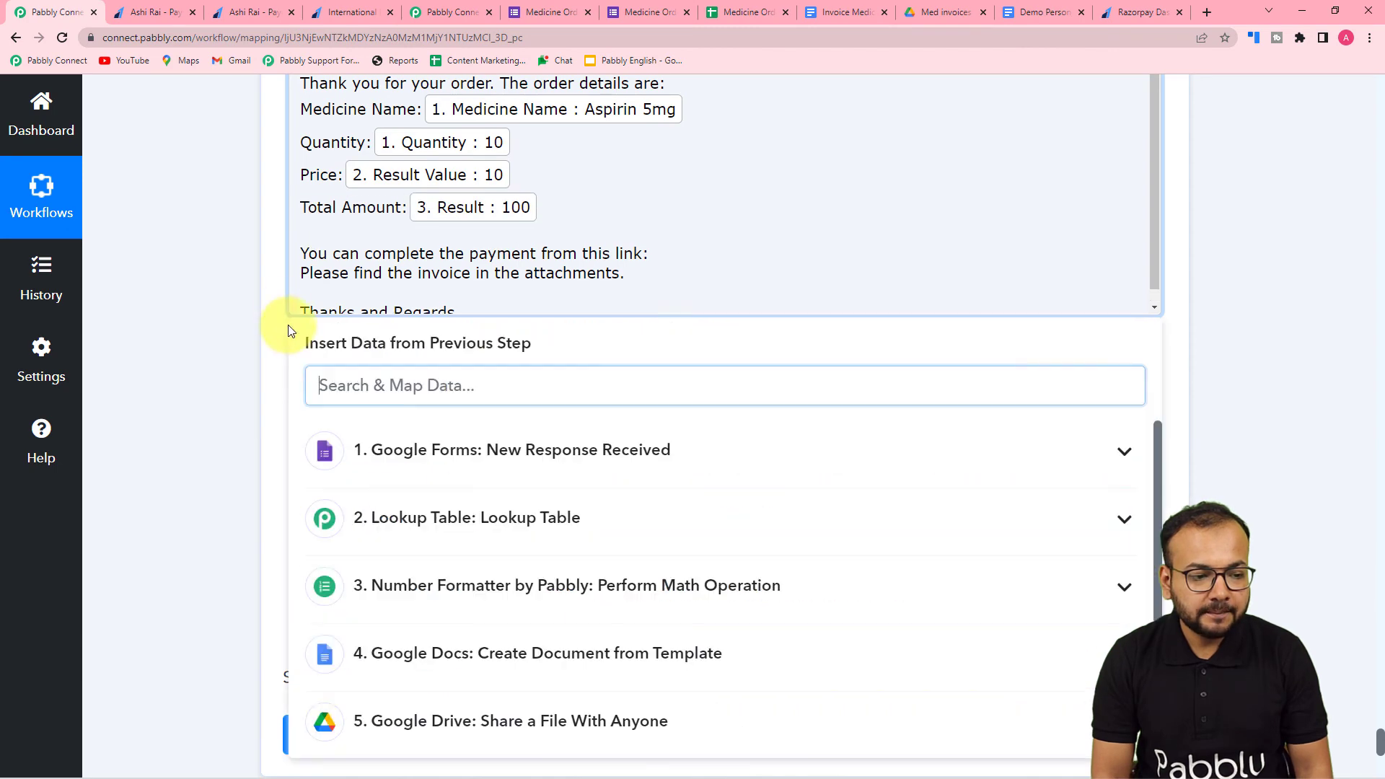
pyautogui.click(246, 259)
# - Map the Short Url from the Razorpay Create Payment Link step after "You can complete the payment from this link:" in the Email Content
pyautogui.scroll(-1, 618, 258)
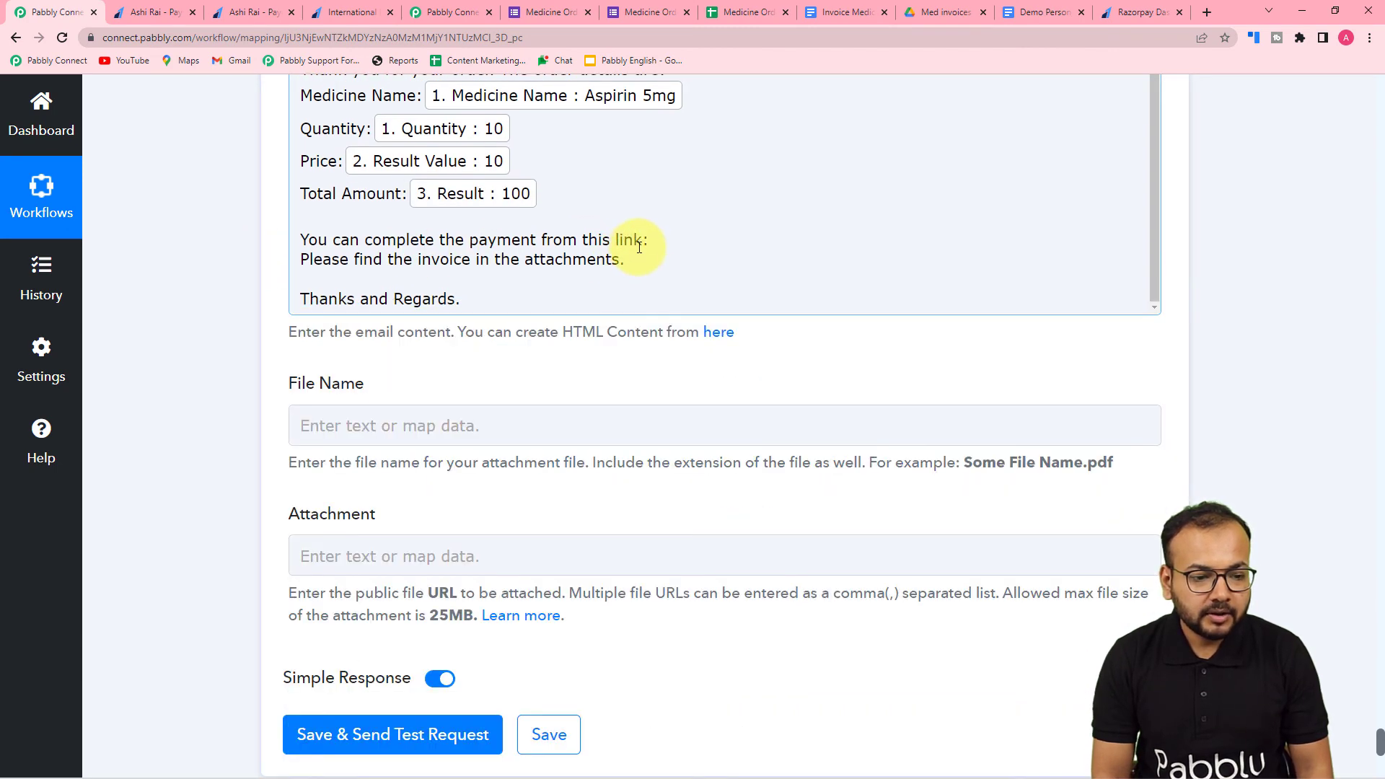
pyautogui.click(650, 240)
pyautogui.scroll(-5, 526, 485)
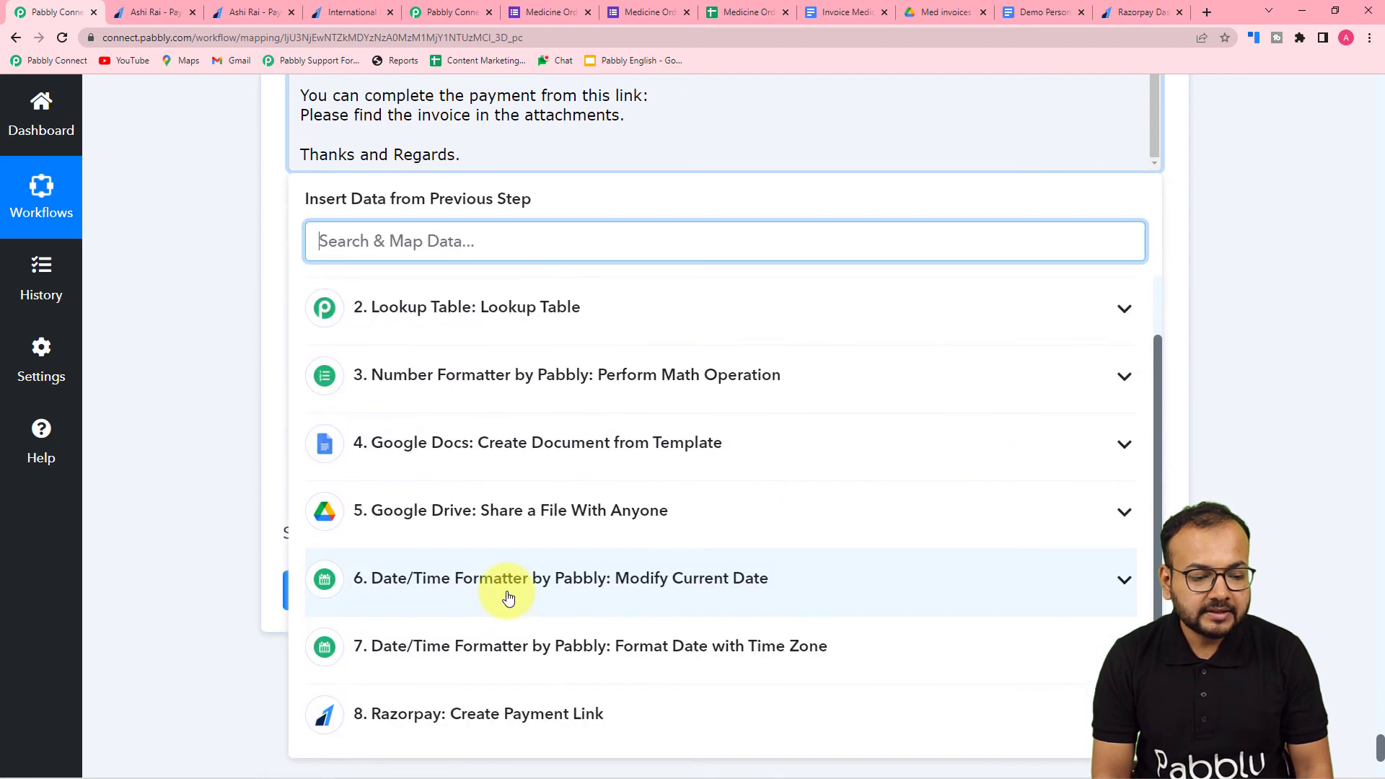
pyautogui.click(547, 712)
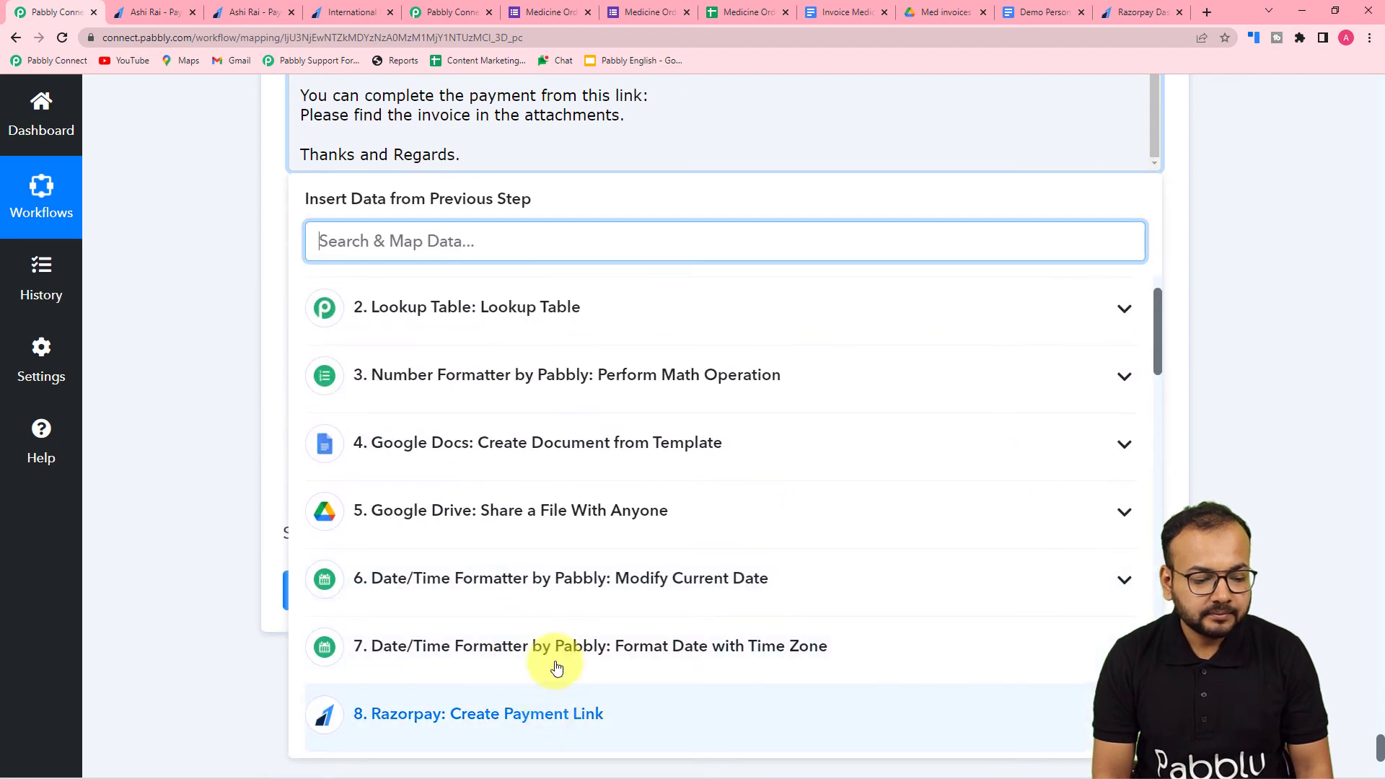
pyautogui.scroll(-10, 556, 640)
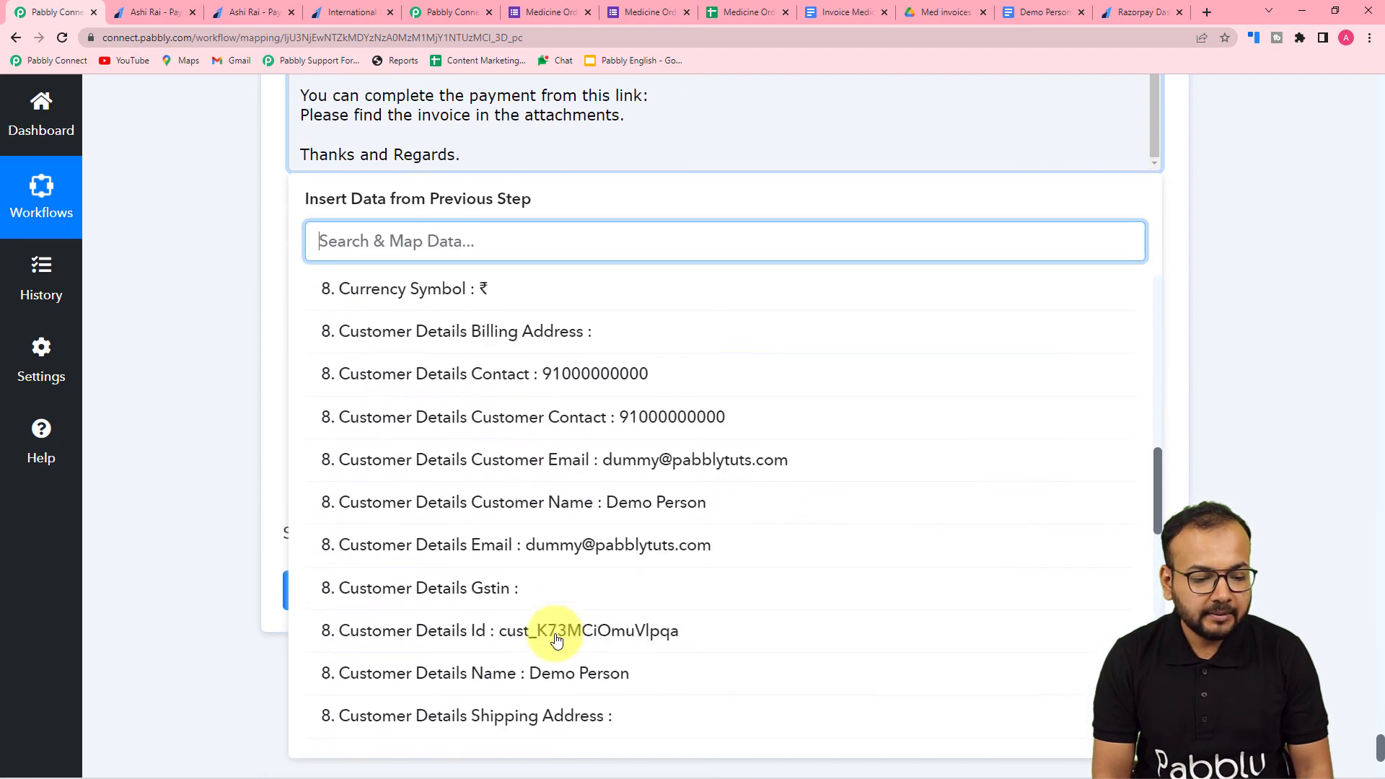
pyautogui.scroll(-2, 556, 640)
pyautogui.scroll(-3, 557, 640)
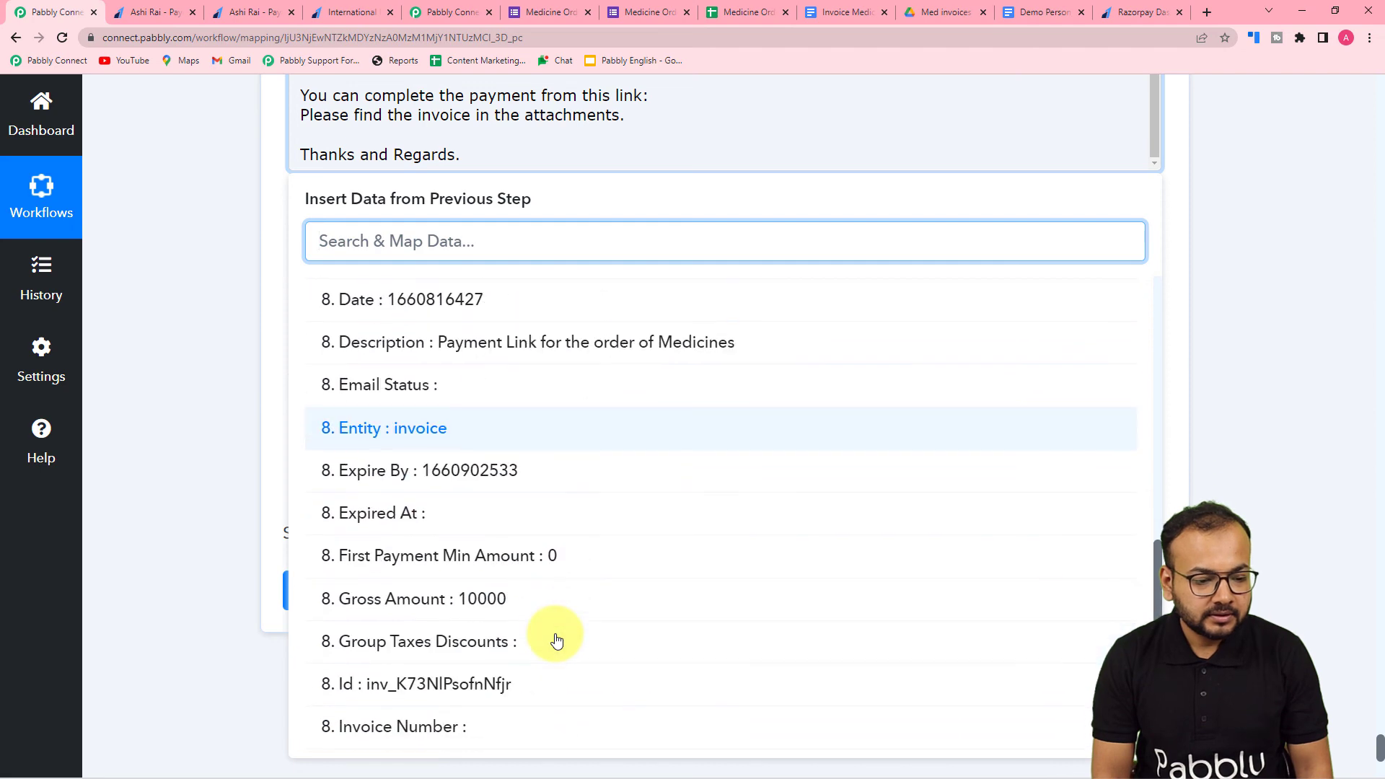
pyautogui.scroll(-4, 556, 640)
pyautogui.scroll(-2, 556, 640)
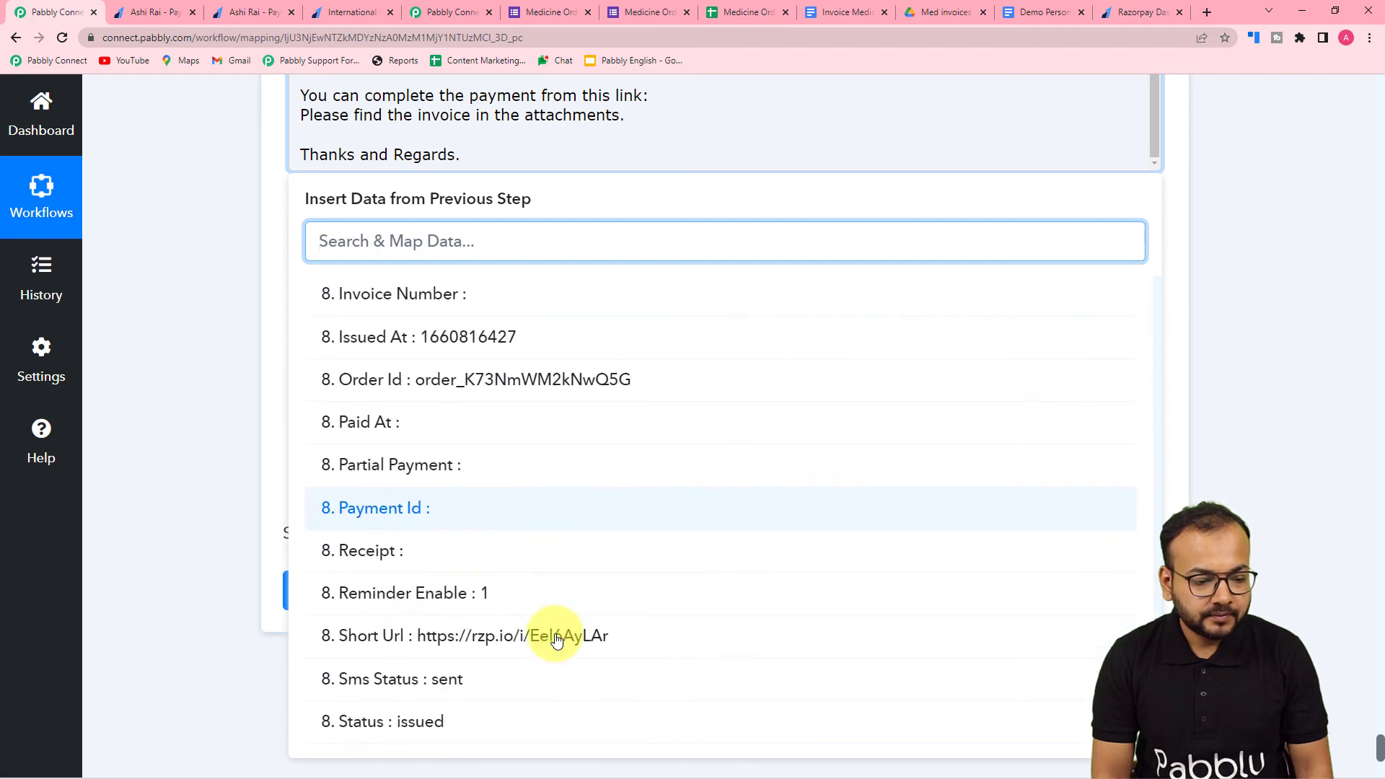
pyautogui.click(556, 635)
pyautogui.click(198, 310)
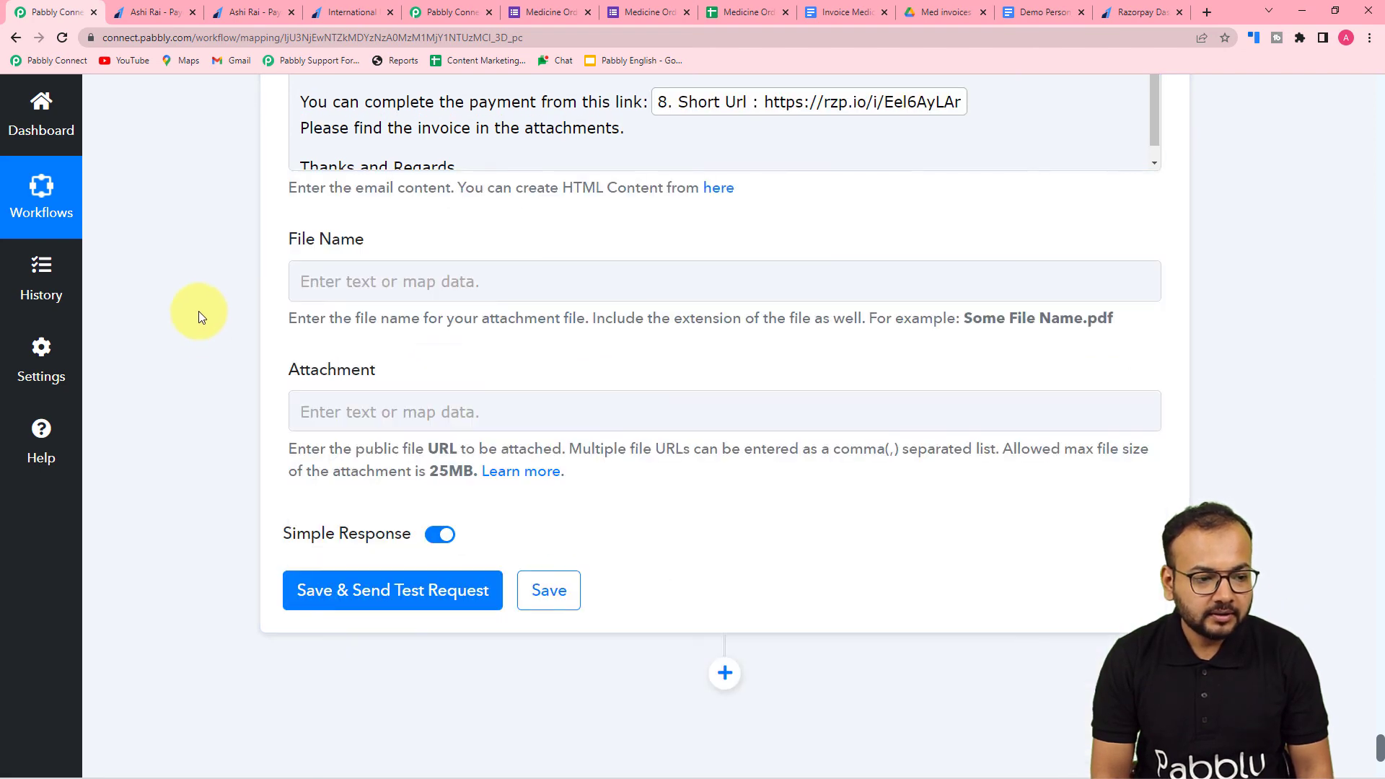
# - Map the Res2 Name from the Google Drive Share a File With Anyone step into the Gmail action's File Name field
pyautogui.scroll(-2, 335, 273)
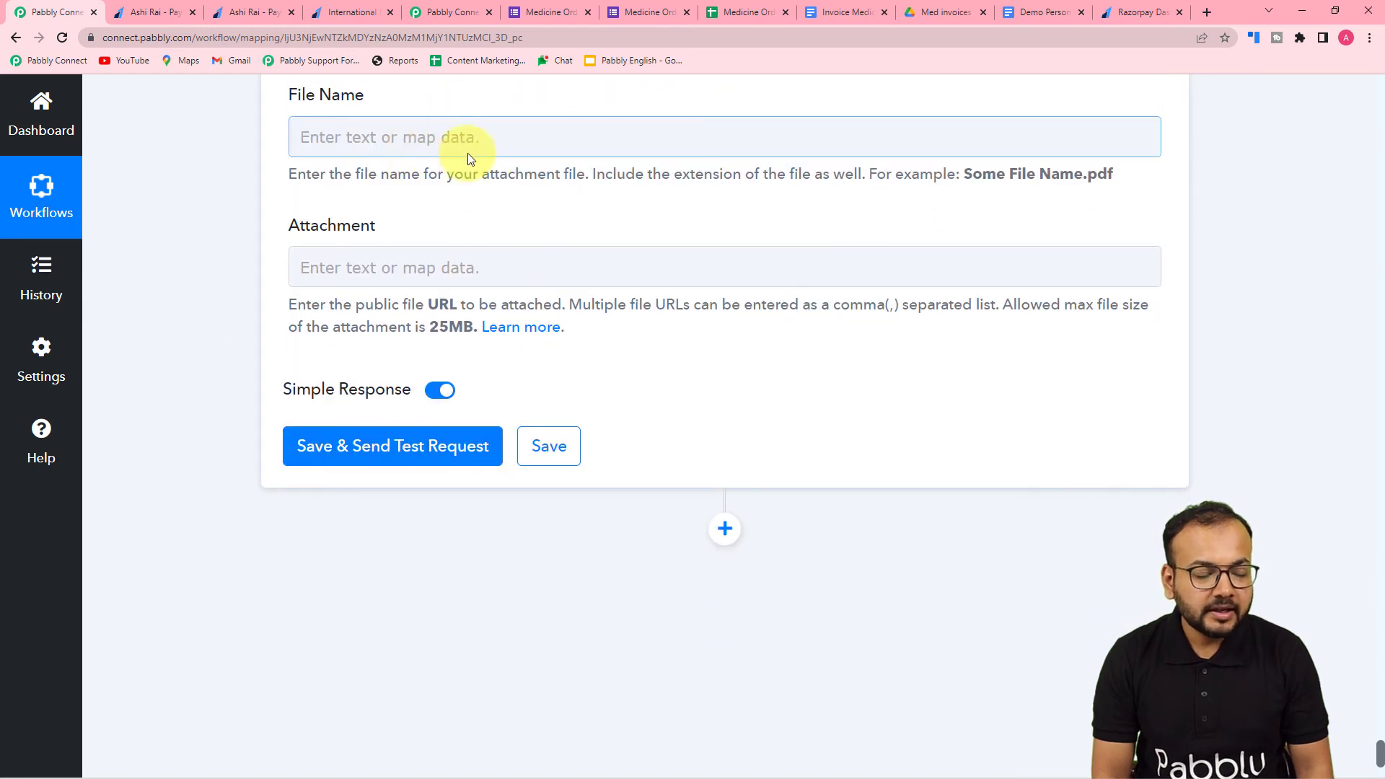
pyautogui.click(358, 250)
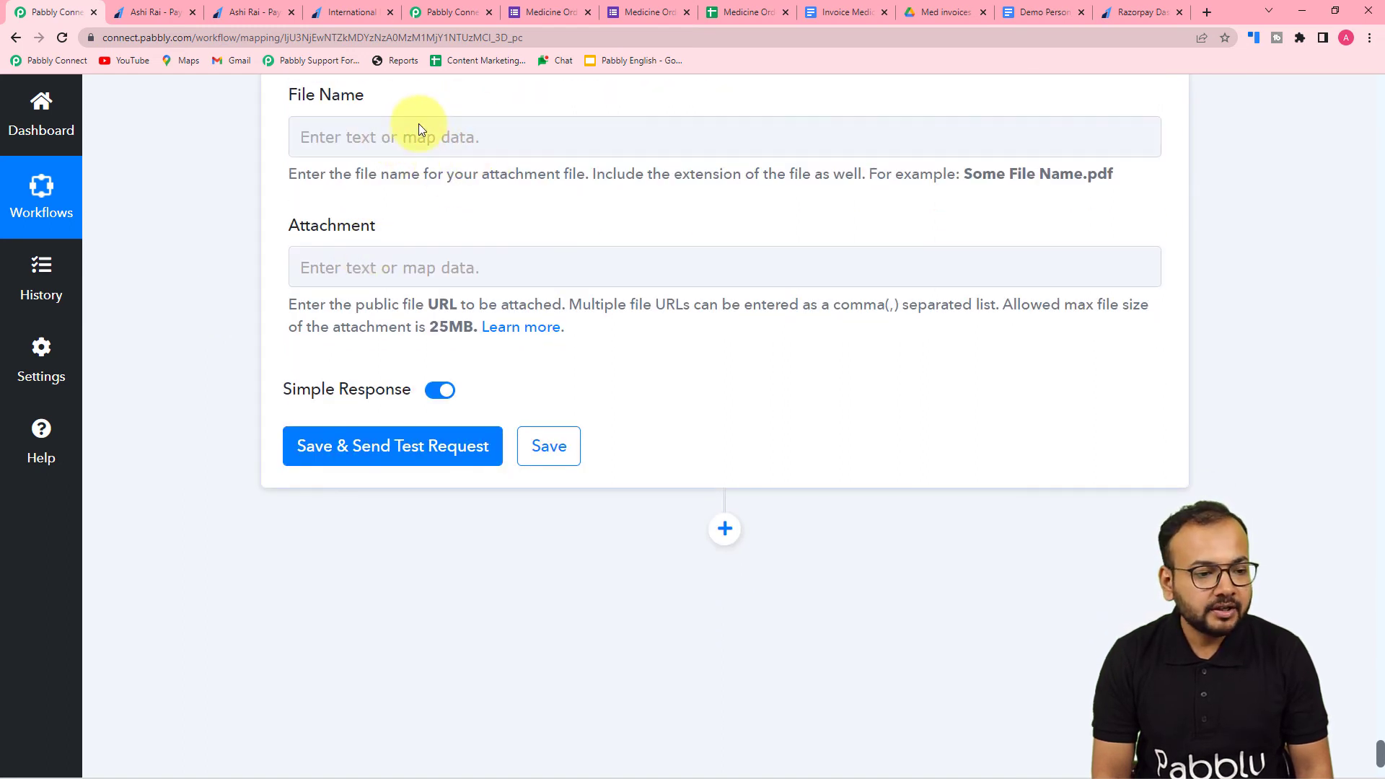
pyautogui.click(417, 133)
pyautogui.scroll(-1, 482, 370)
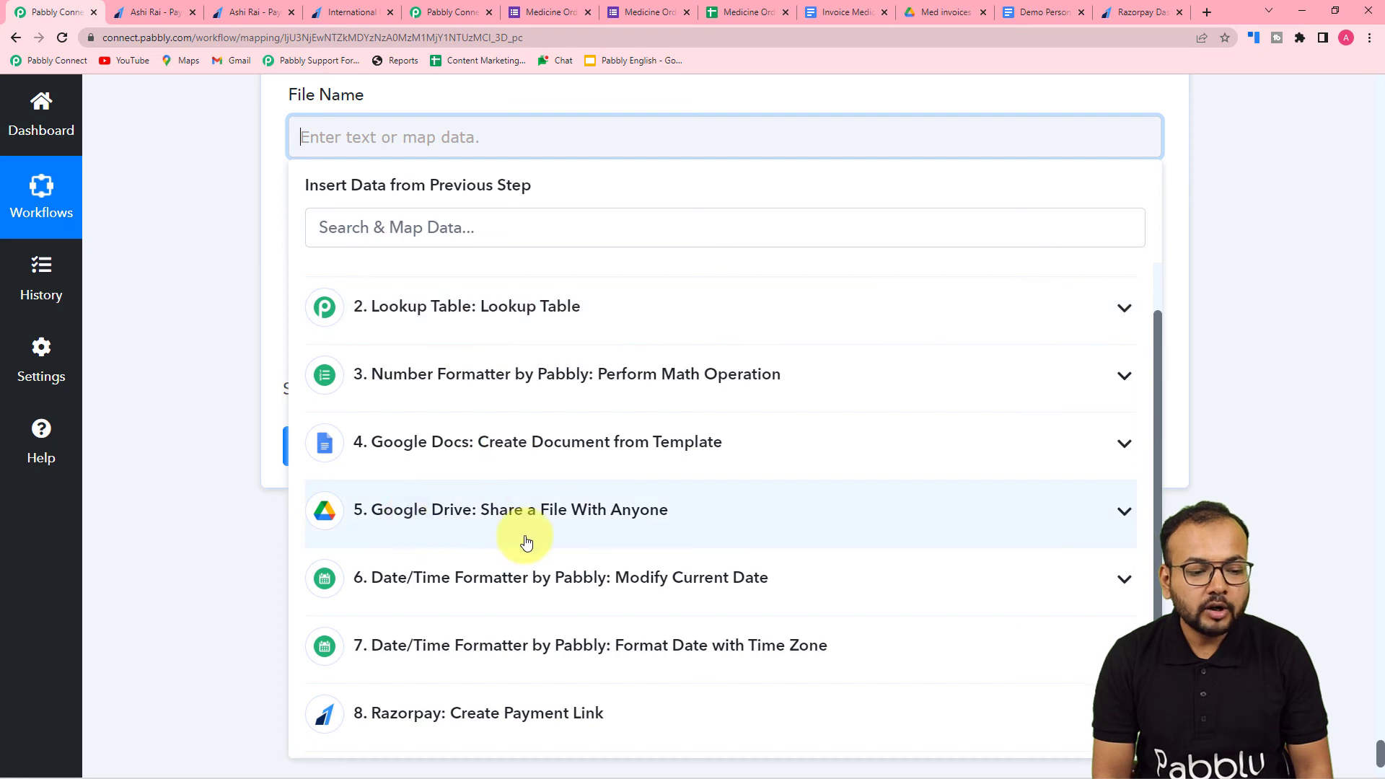
pyautogui.click(526, 541)
pyautogui.scroll(-5, 526, 541)
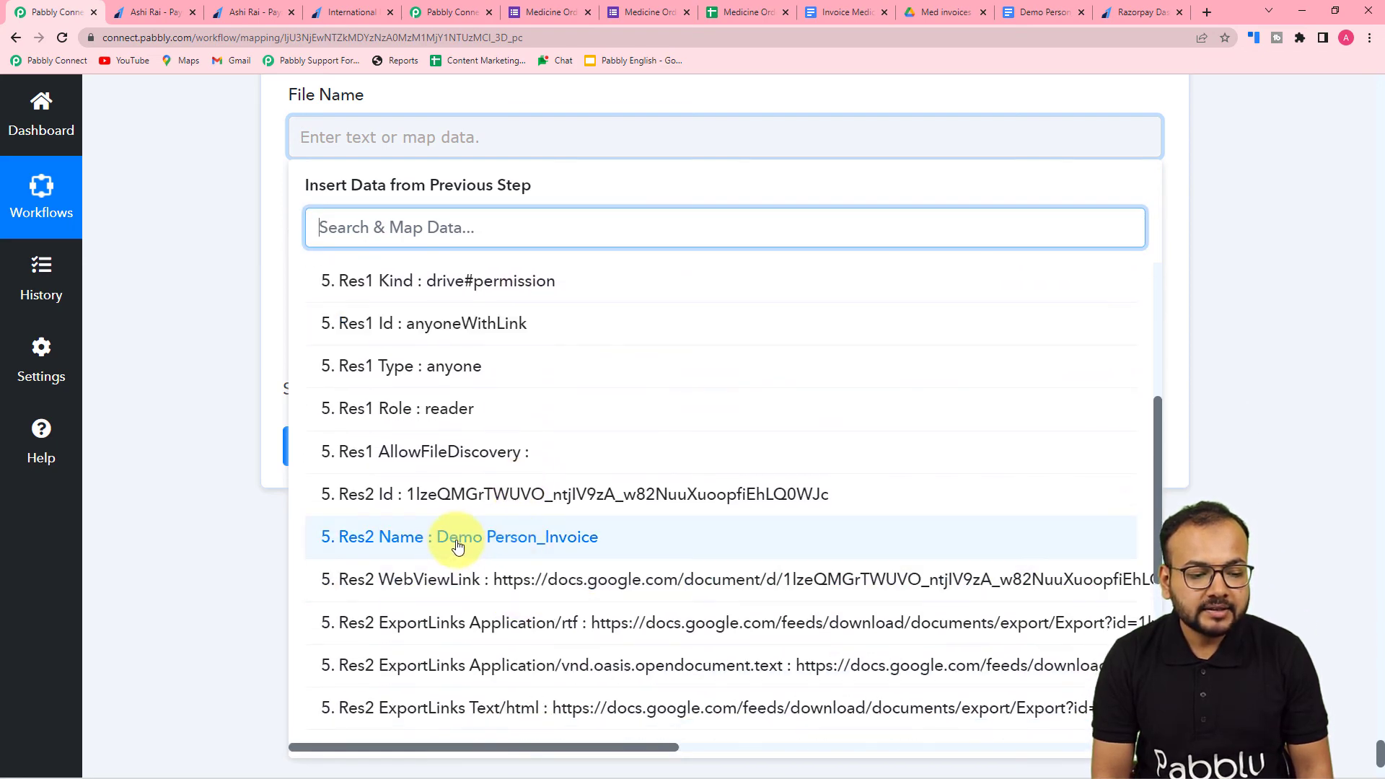
pyautogui.click(462, 541)
pyautogui.click(251, 281)
# - Map the Google Drive step's Res2 ExportLinks Application/pdf link into the Gmail action's Attachment field
pyautogui.click(316, 268)
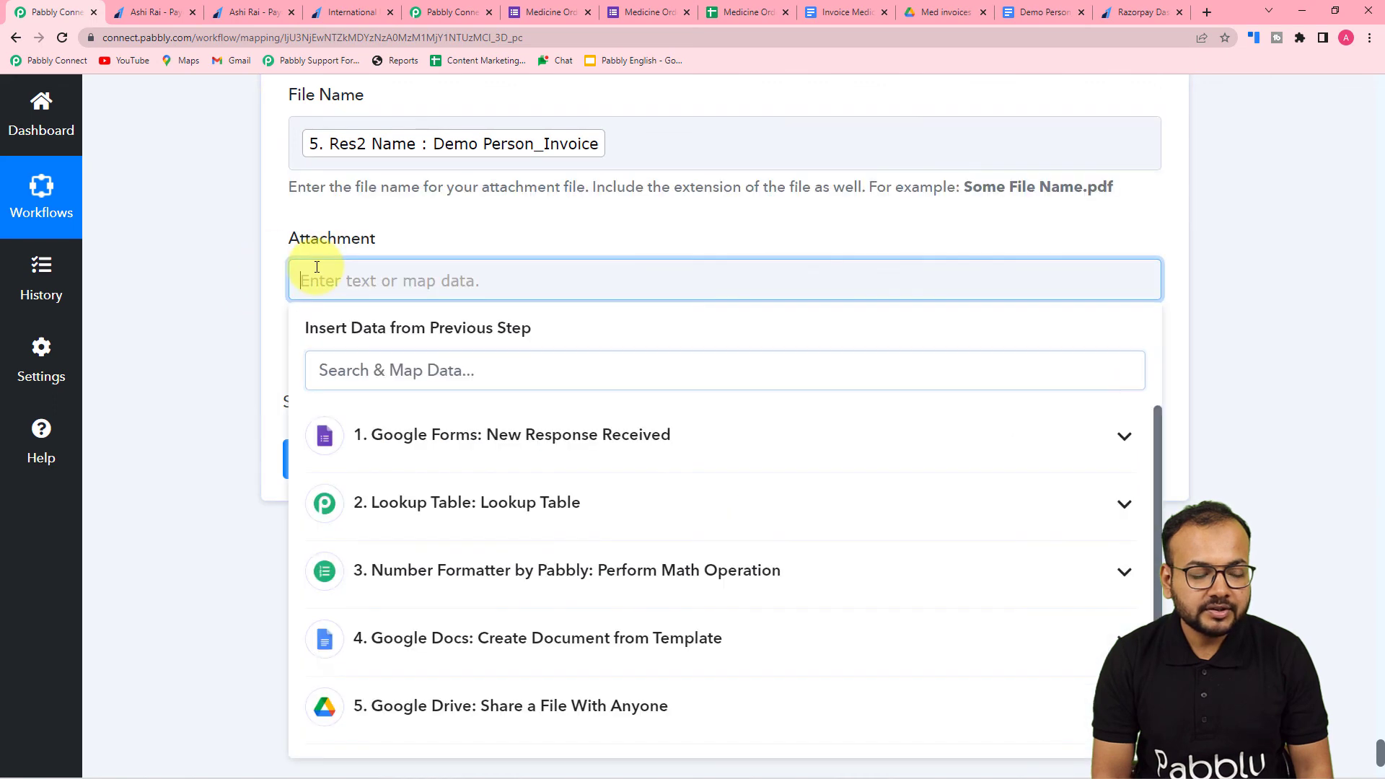
pyautogui.scroll(-3, 396, 396)
pyautogui.click(457, 498)
pyautogui.scroll(-8, 485, 631)
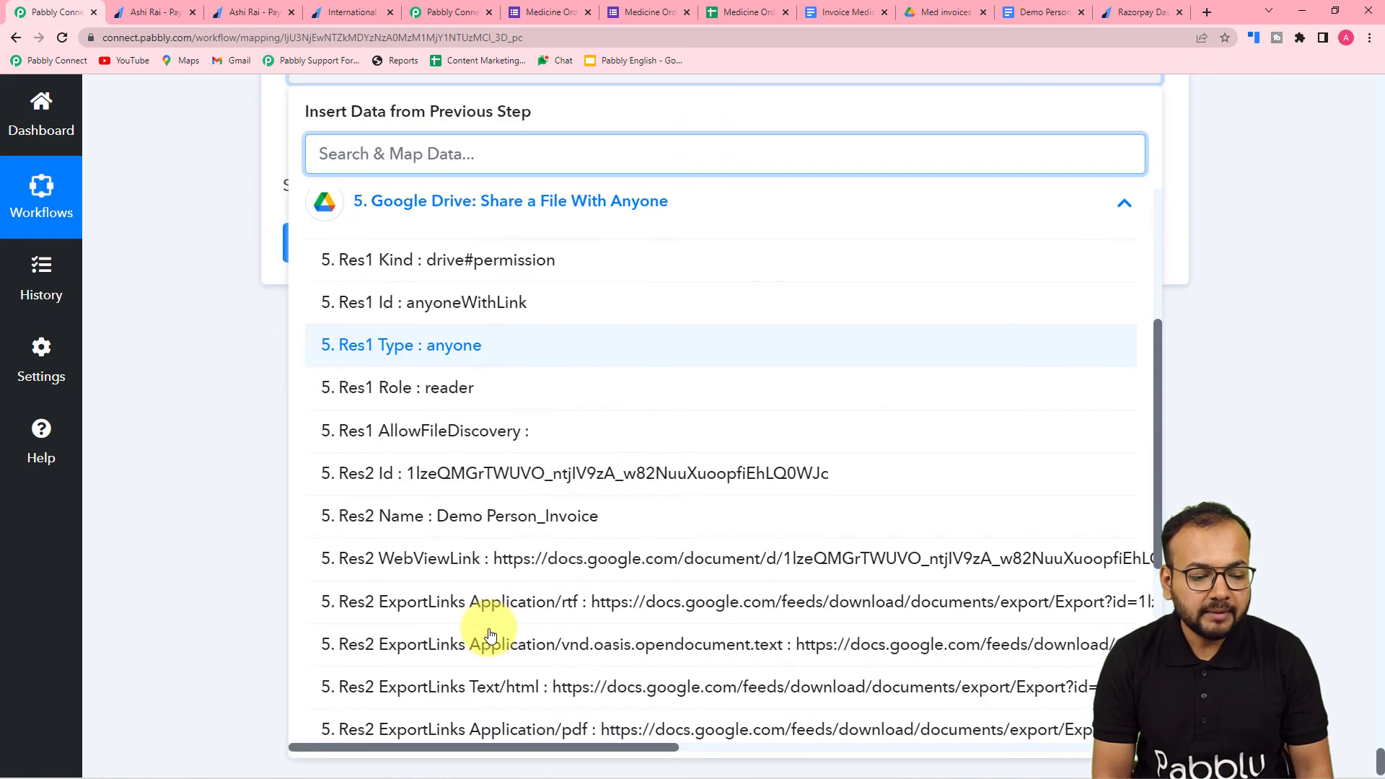
pyautogui.click(592, 441)
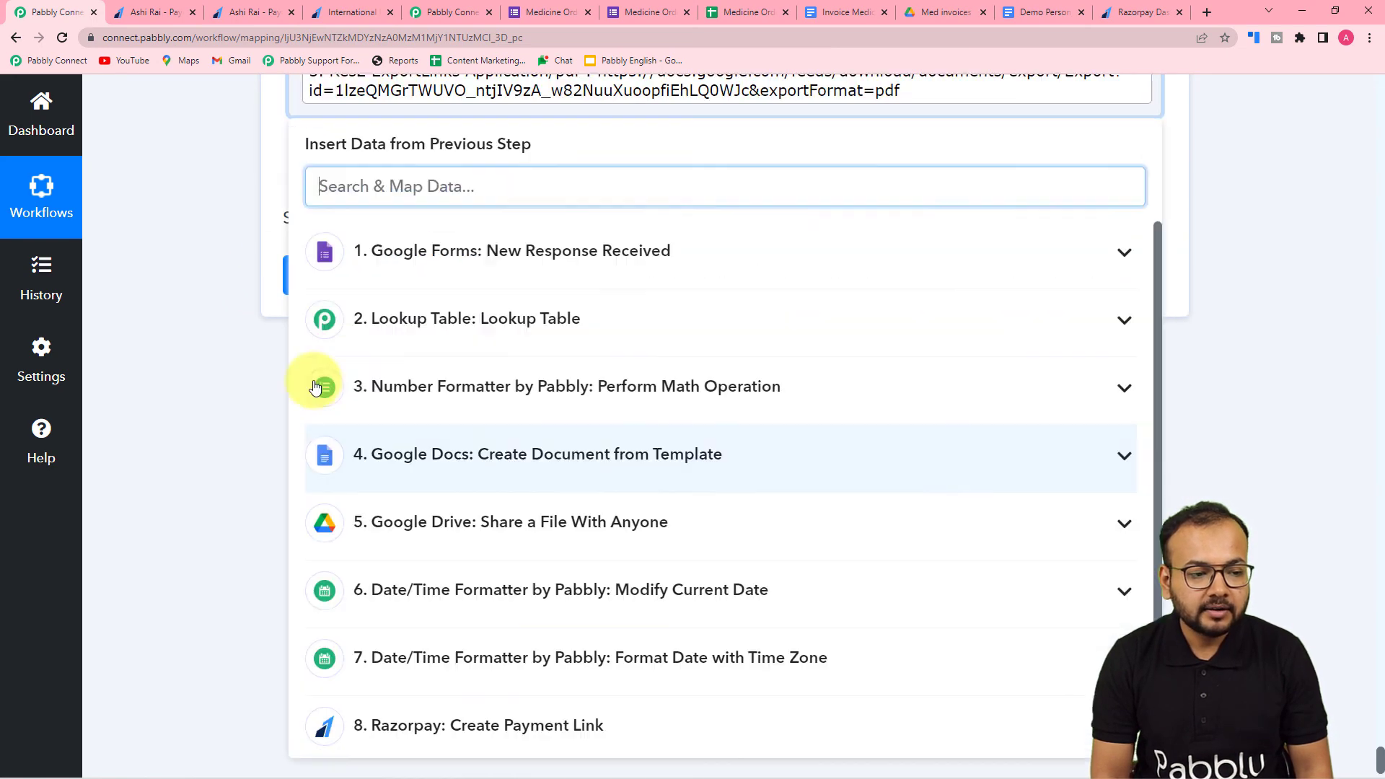
pyautogui.click(218, 327)
# - Review the Gmail action's mapped recipient, sender name, subject, email content, file name and attachment fields
pyautogui.scroll(1, 218, 327)
pyautogui.scroll(8, 217, 327)
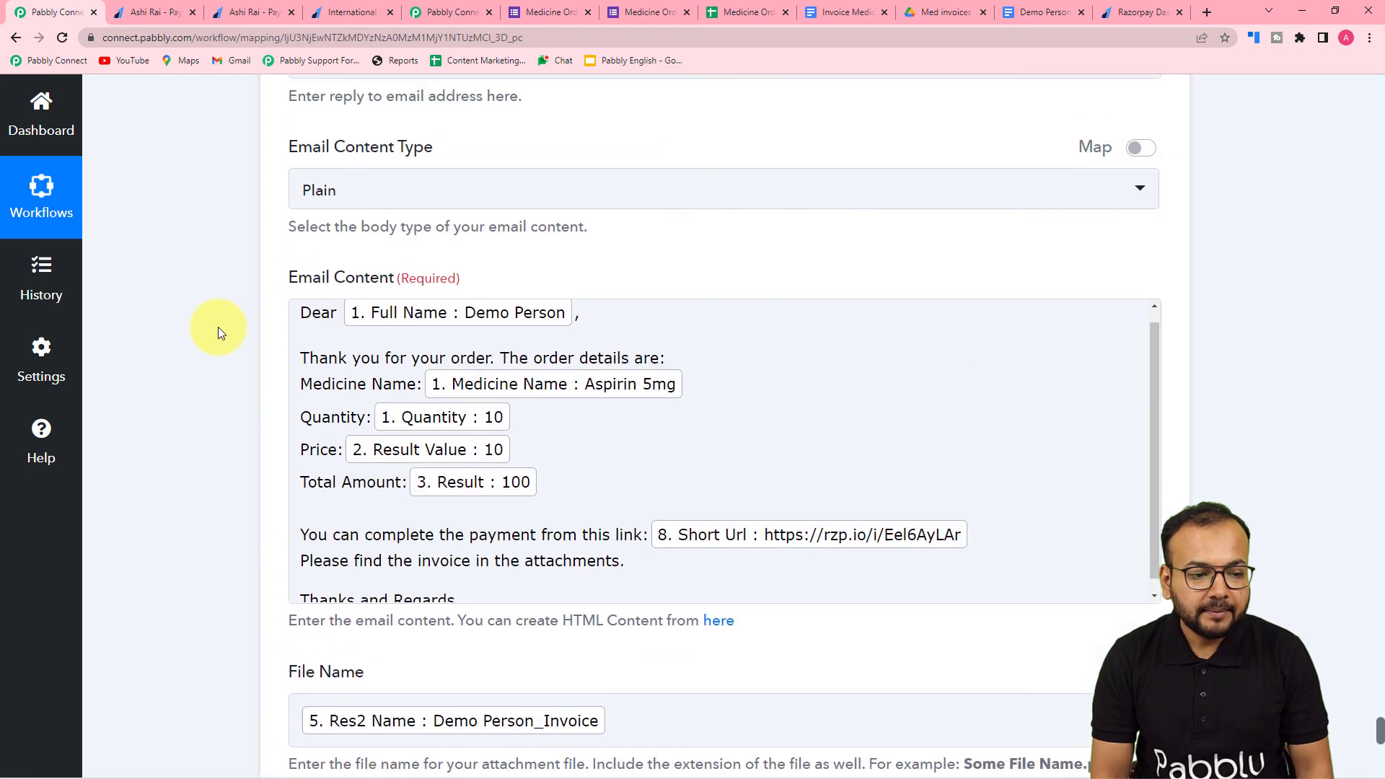
pyautogui.scroll(-2, 219, 332)
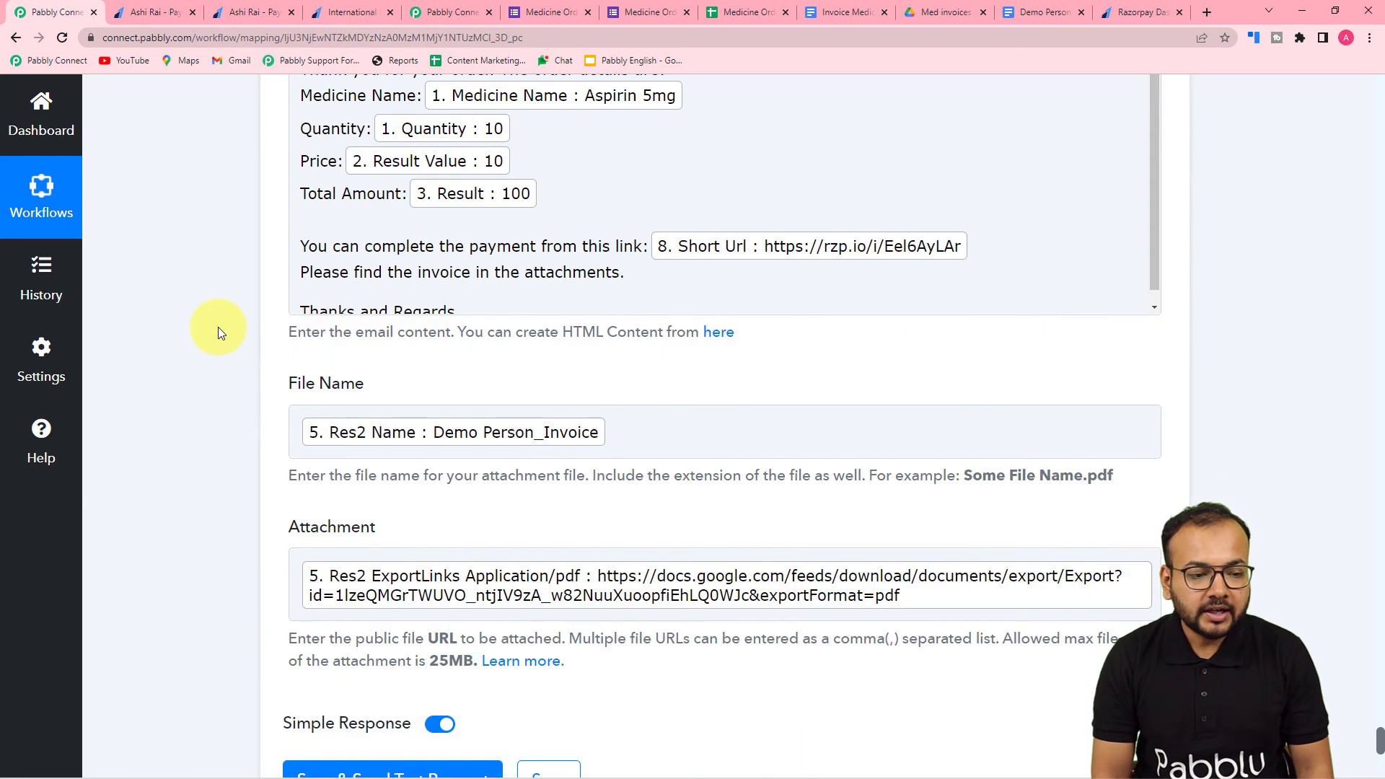
pyautogui.scroll(-2, 220, 333)
pyautogui.scroll(8, 220, 333)
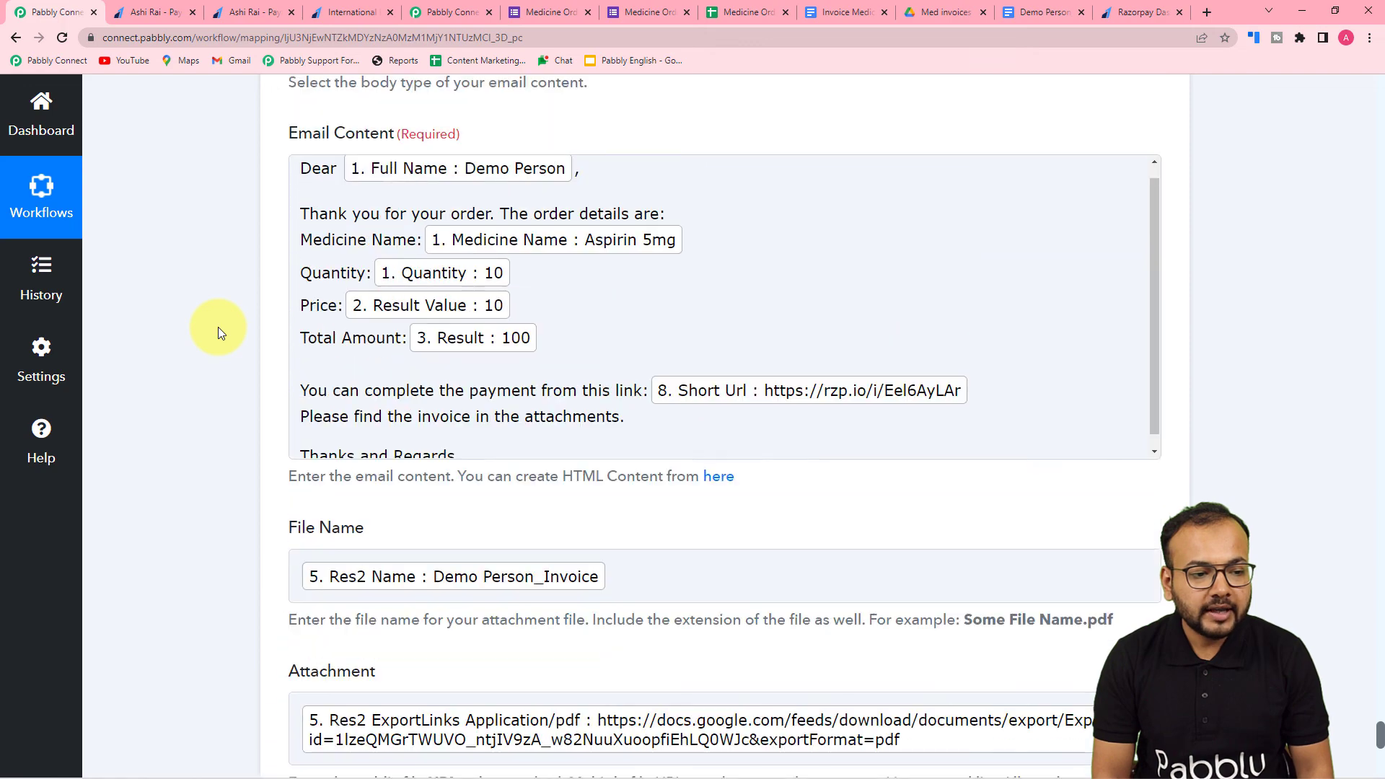
pyautogui.scroll(-8, 218, 327)
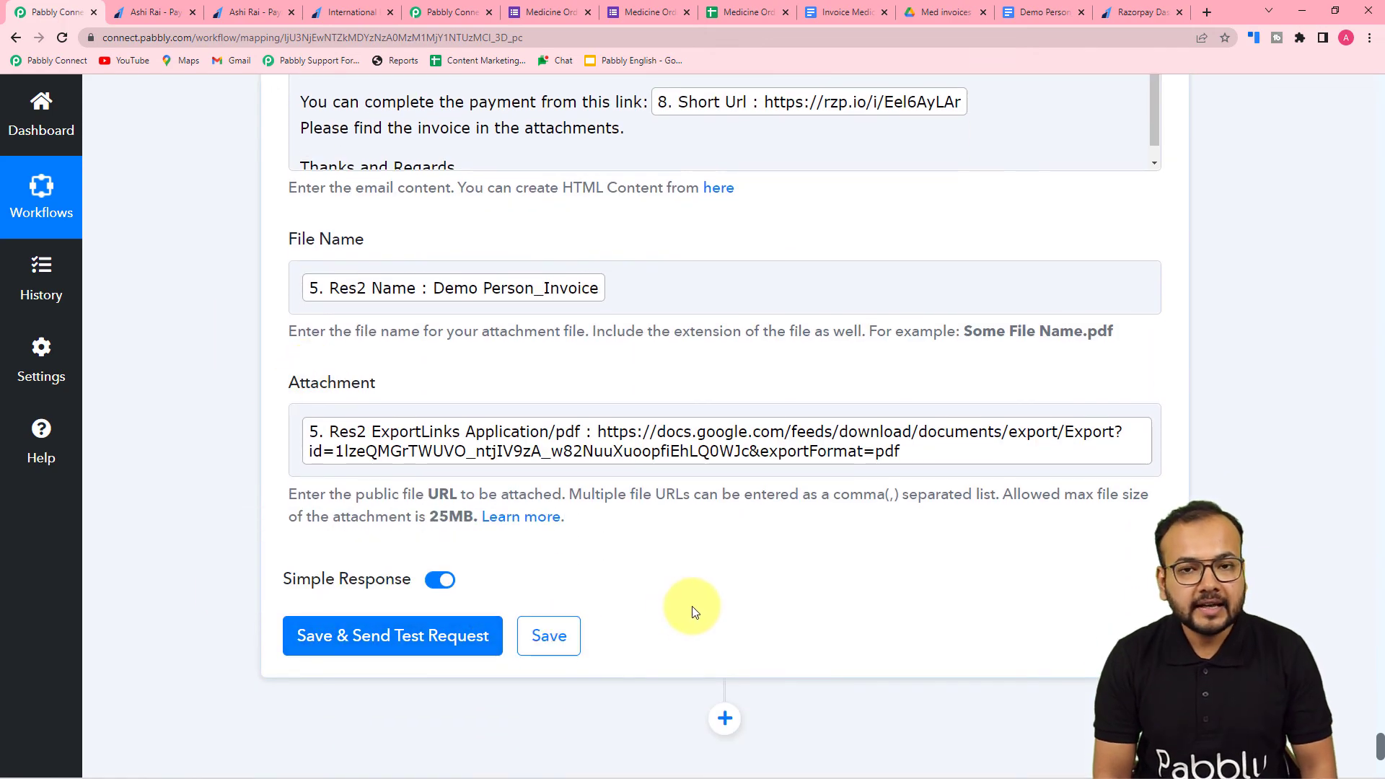
pyautogui.scroll(9, 691, 608)
pyautogui.scroll(4, 691, 606)
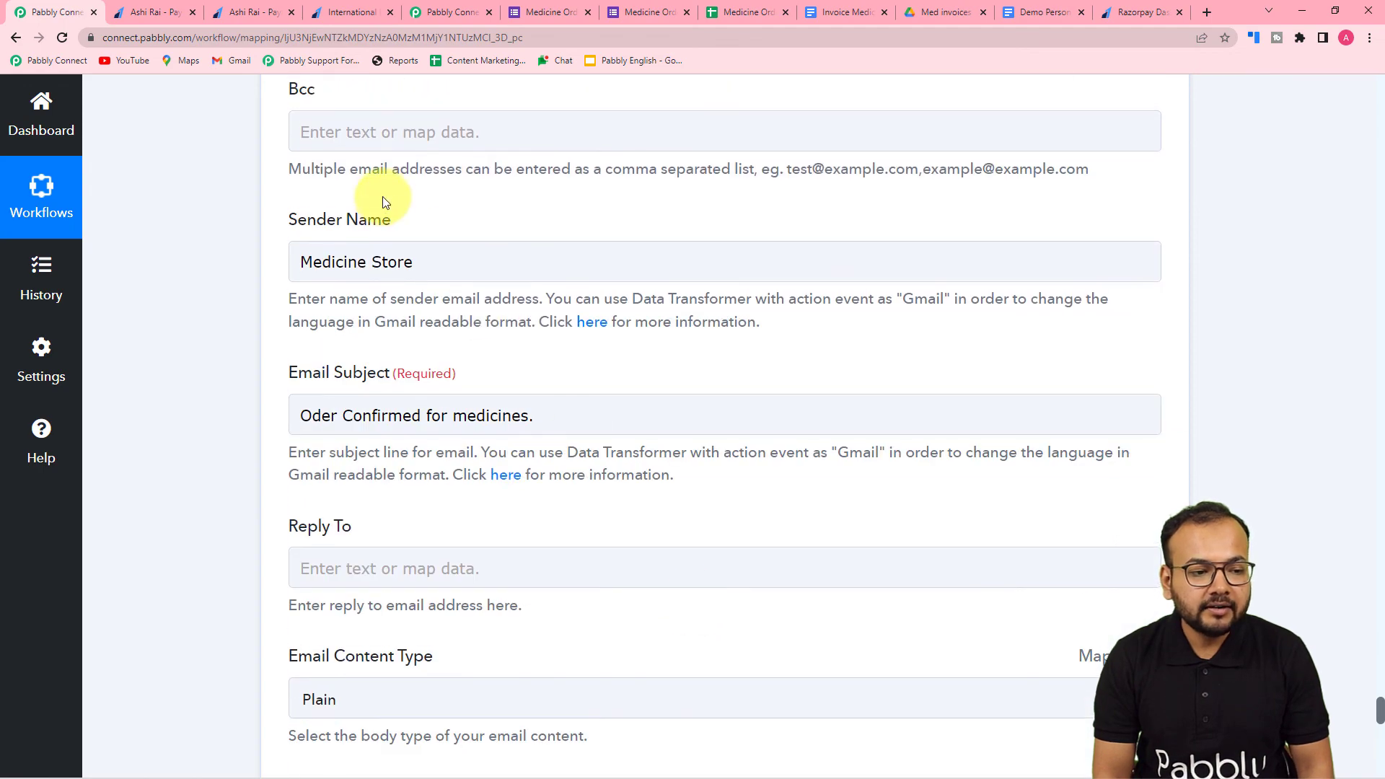
pyautogui.scroll(5, 387, 193)
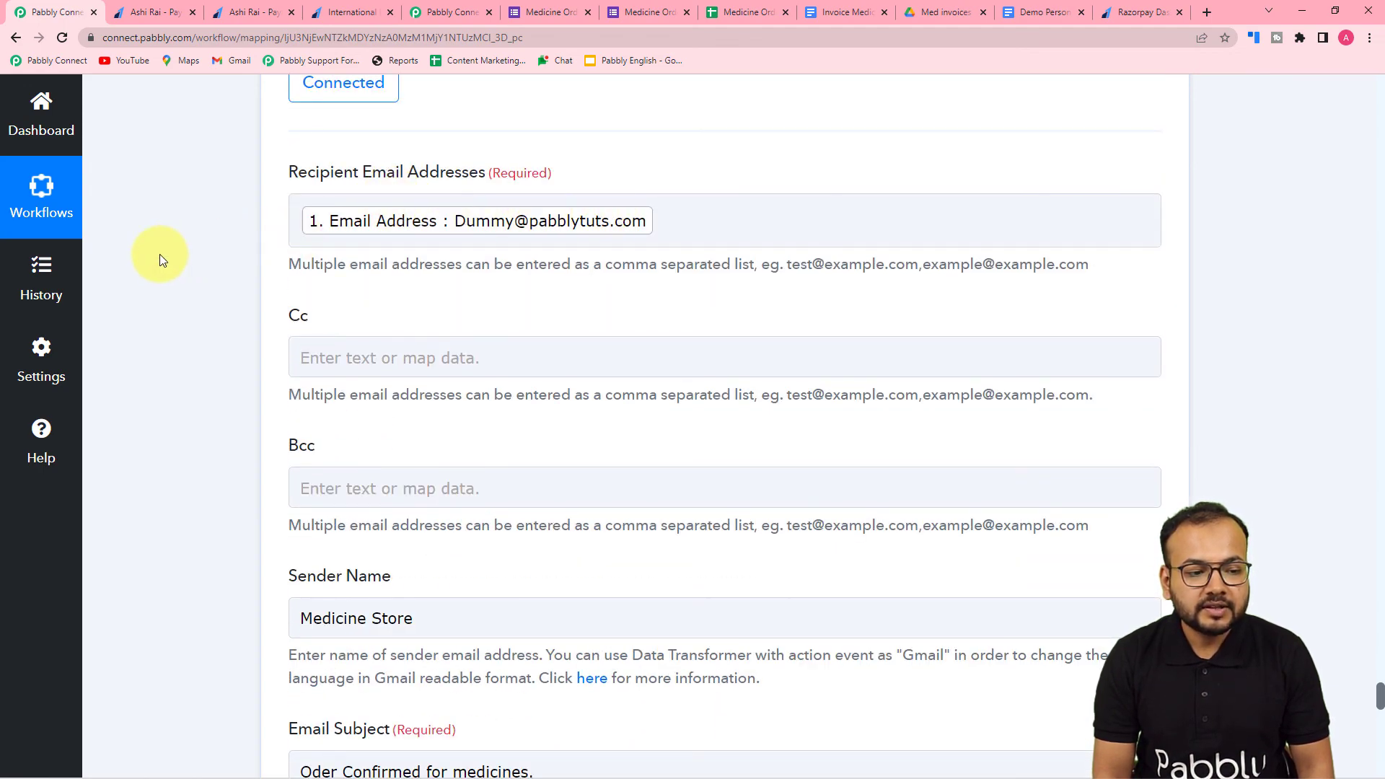
pyautogui.scroll(-7, 159, 254)
pyautogui.scroll(-10, 159, 254)
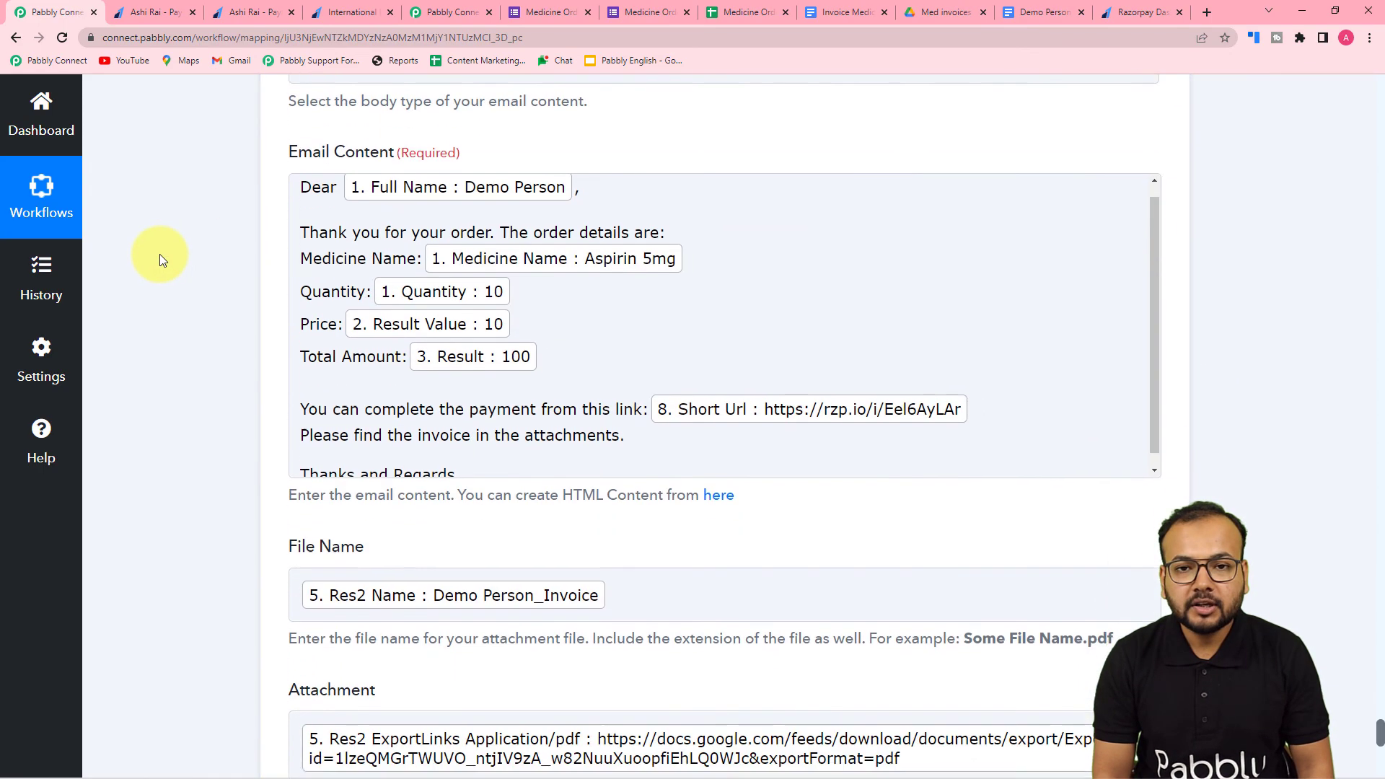
# - Save the Gmail Send Email action in Pabbly Connect and send its test request
pyautogui.scroll(-2, 159, 254)
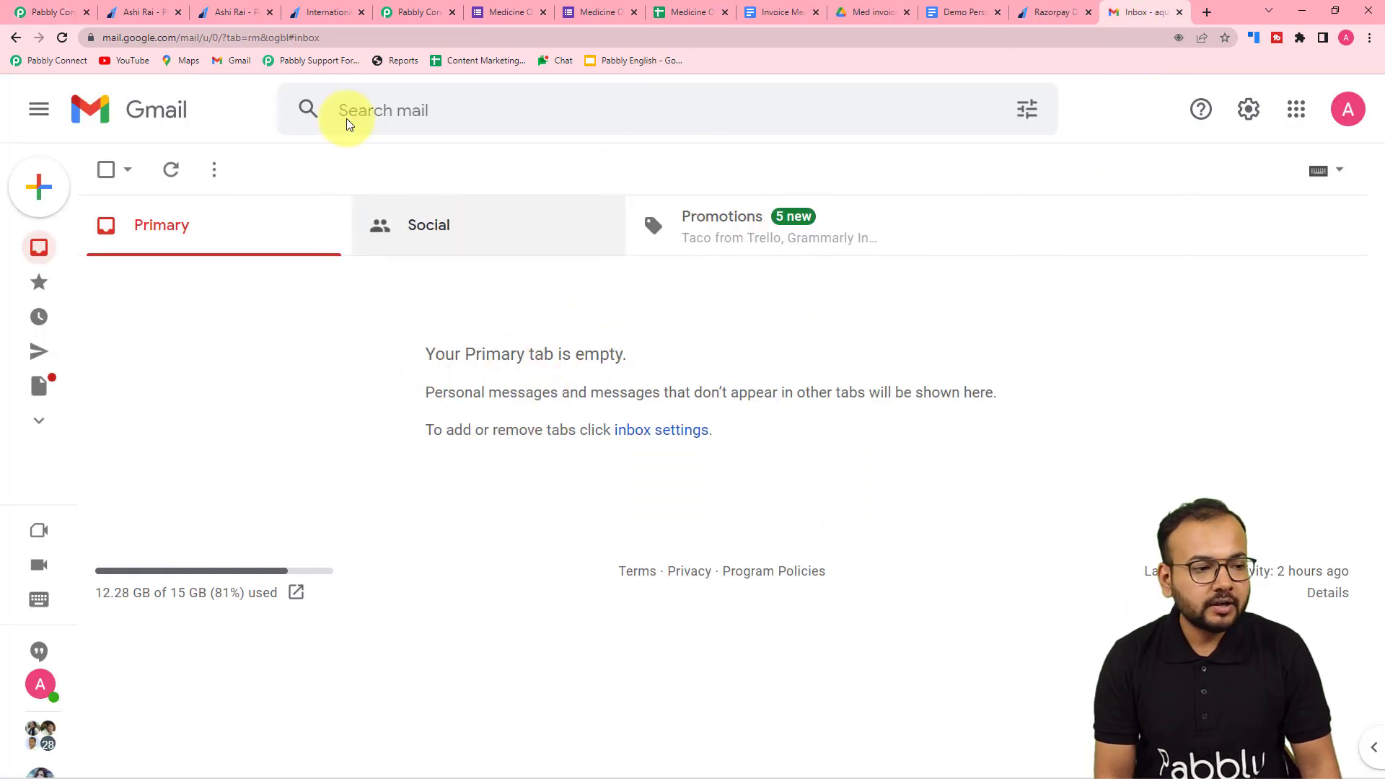
pyautogui.click(58, 13)
pyautogui.scroll(-6, 209, 146)
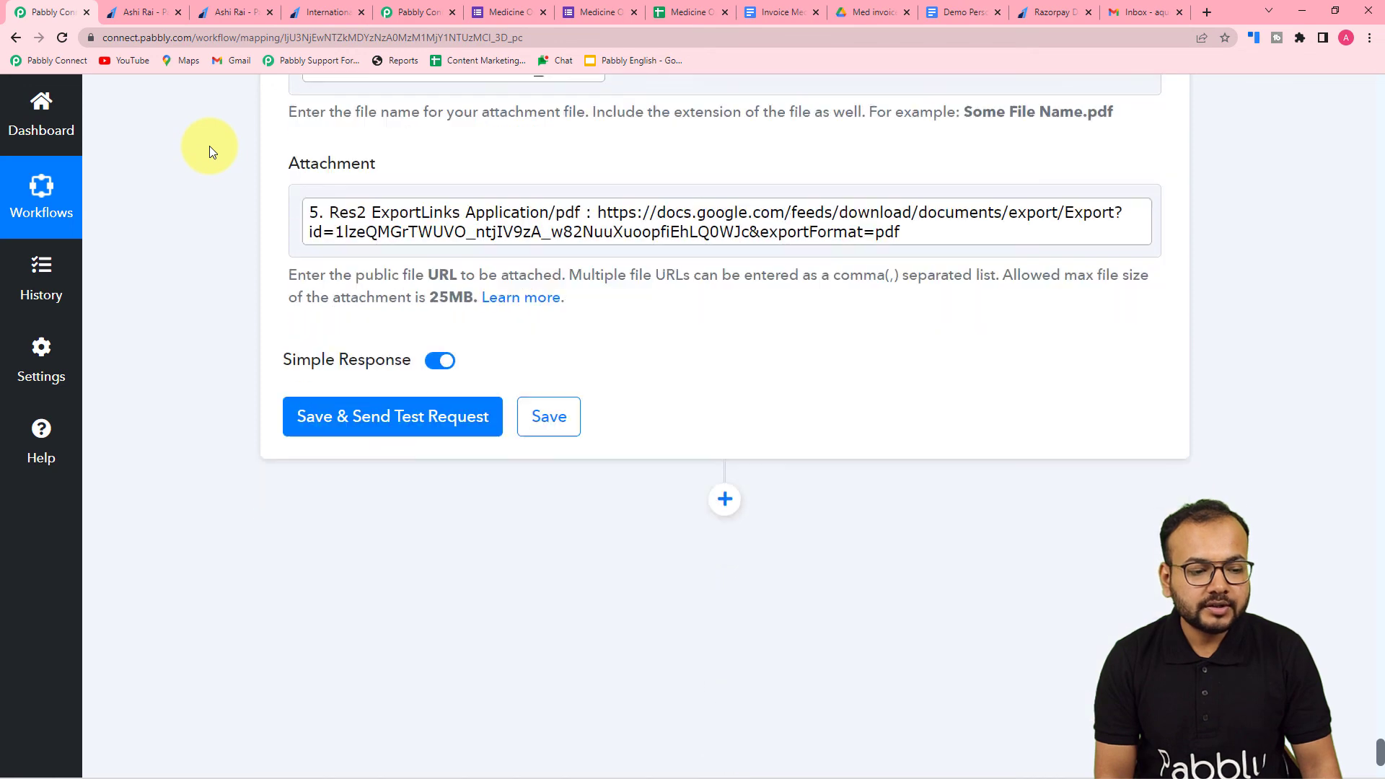
pyautogui.click(328, 272)
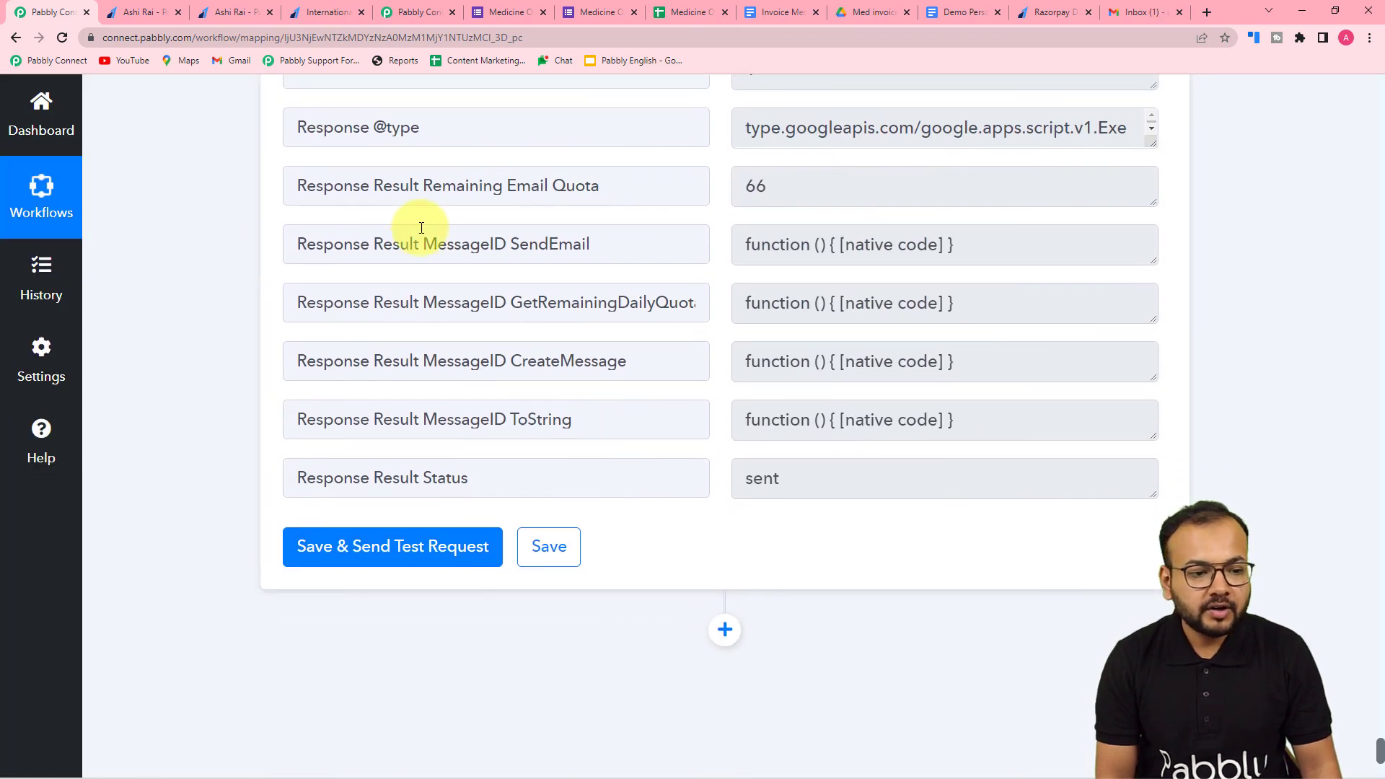
# - Switch to Gmail, read the "Oder Confirmed for medicines." email from Medicine Store and check the page behind its Razorpay payment link
pyautogui.click(1148, 11)
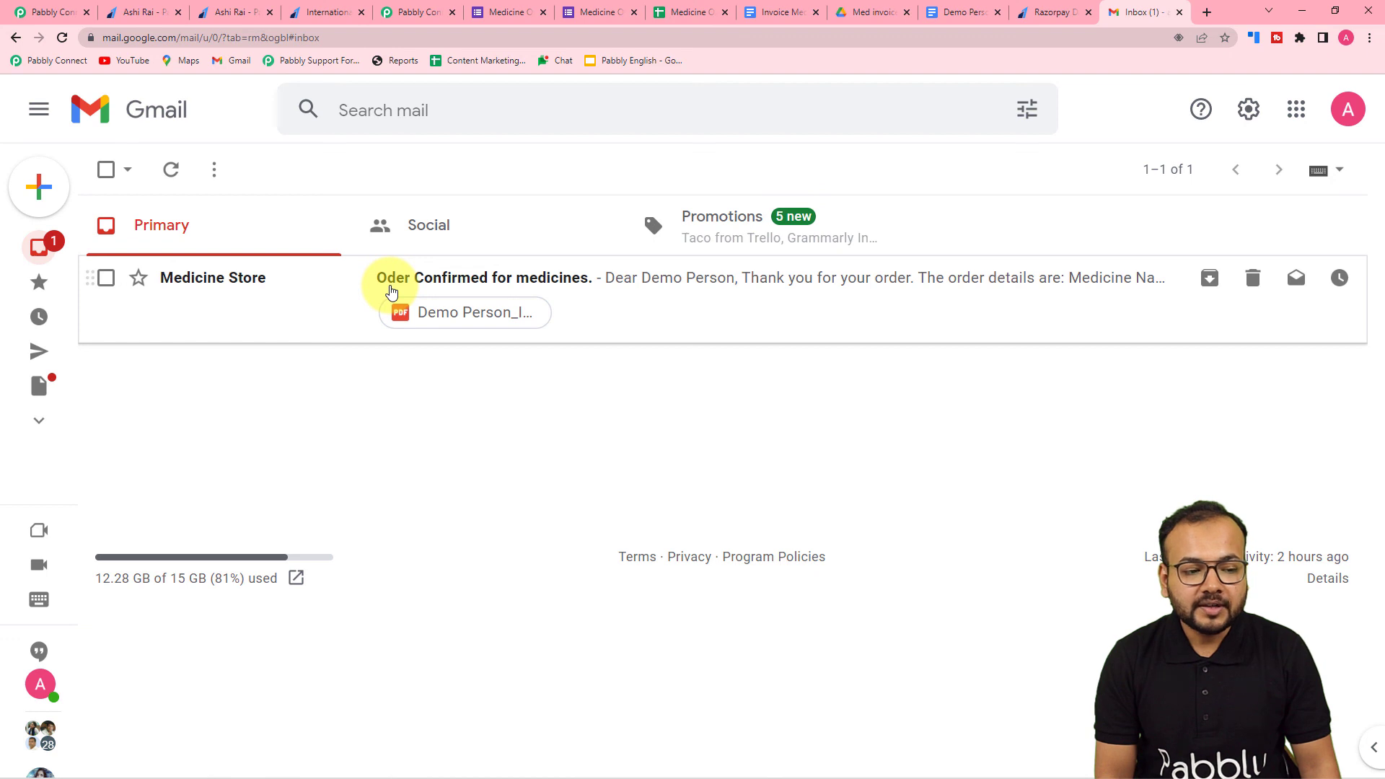
pyautogui.click(598, 302)
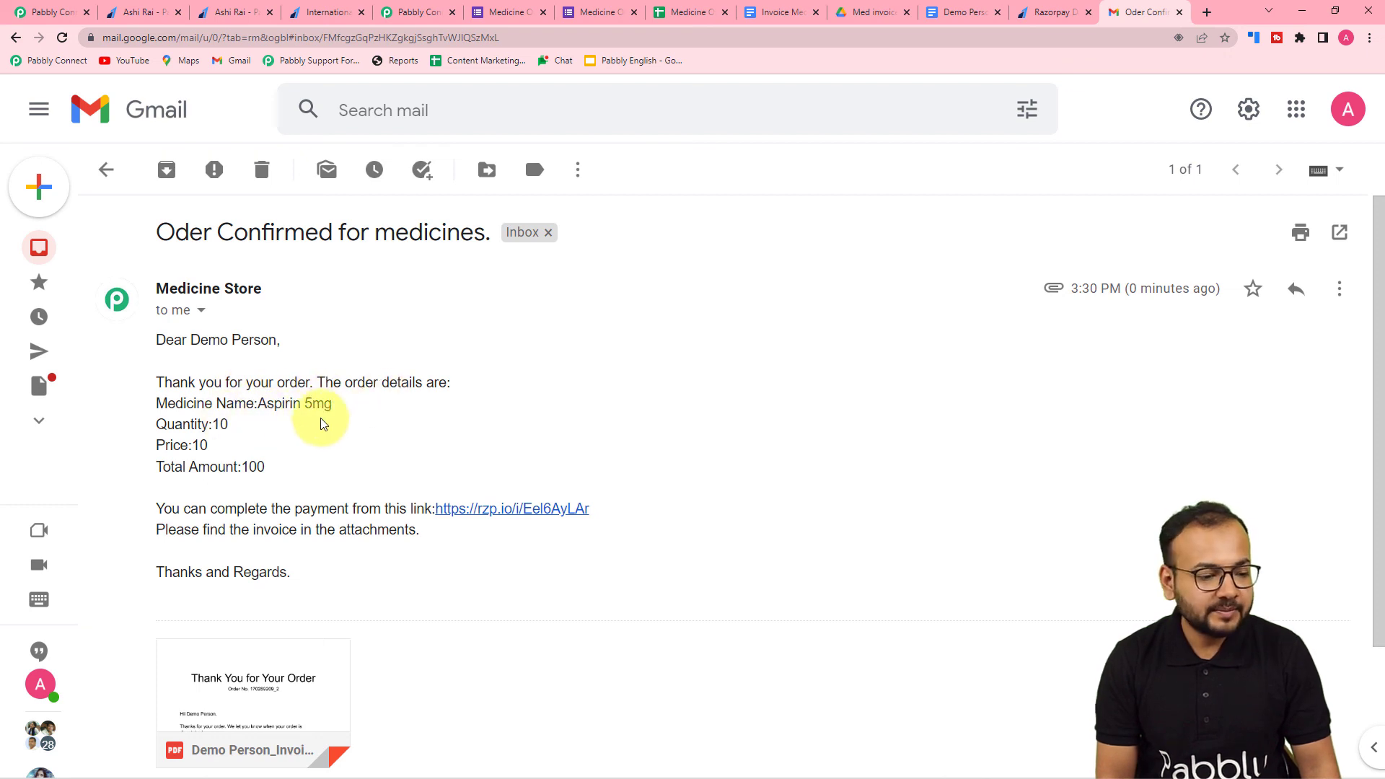
pyautogui.scroll(-2, 211, 431)
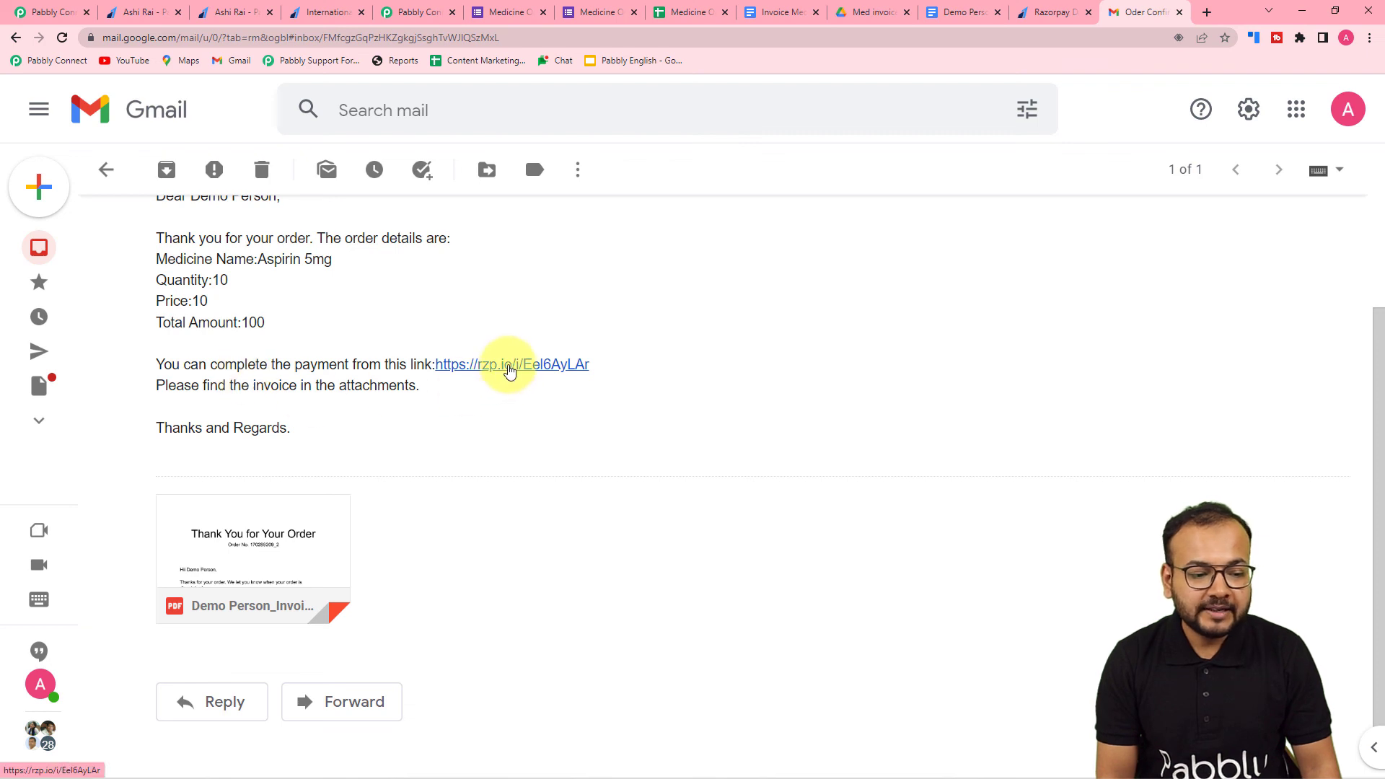
pyautogui.click(510, 366)
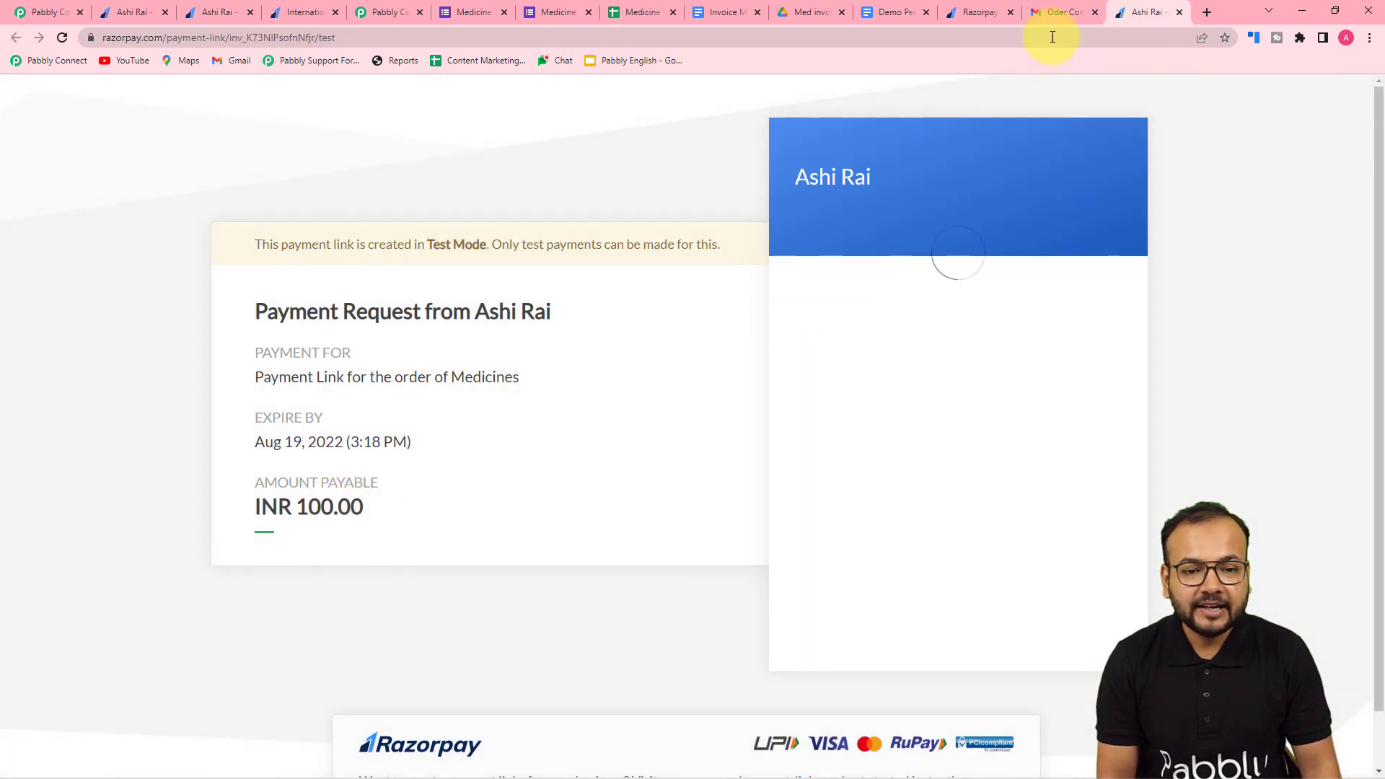
pyautogui.click(1054, 14)
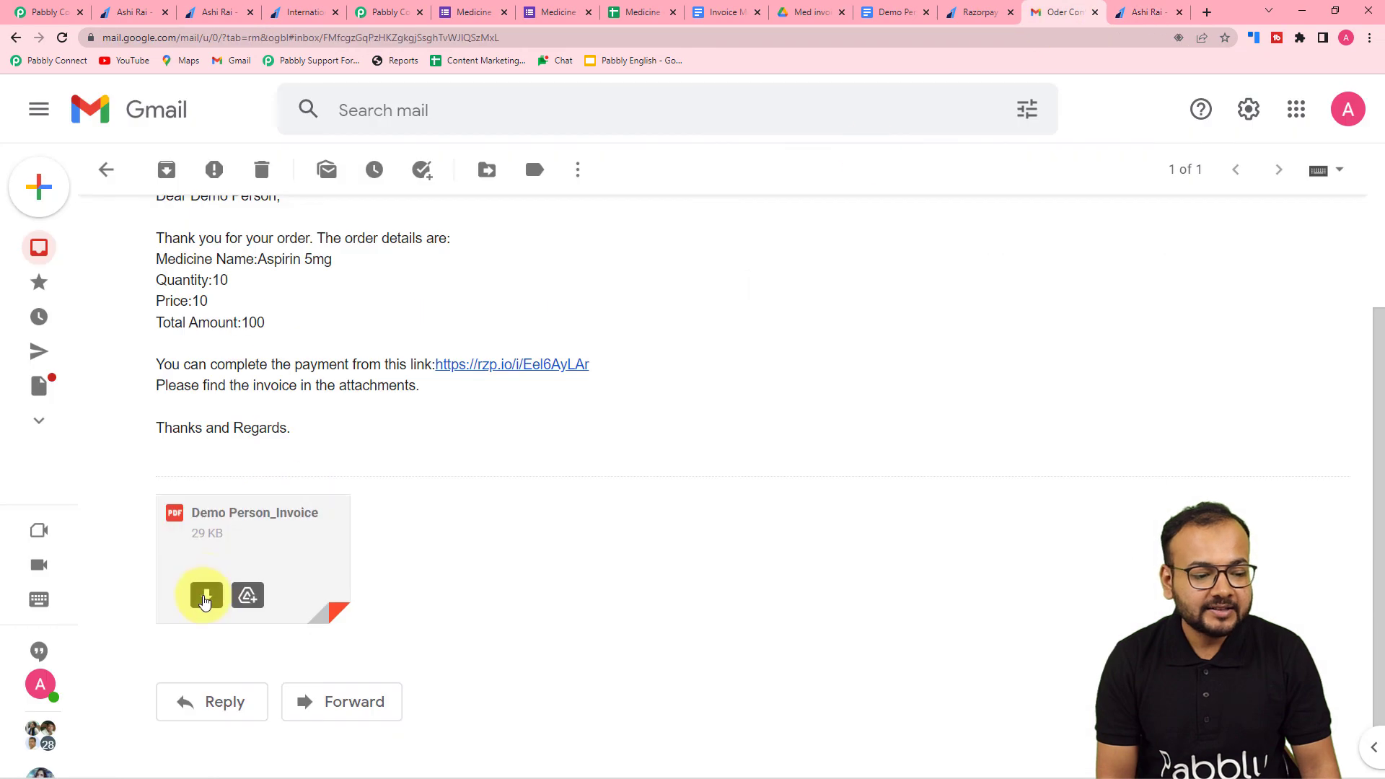
# - Examine the email's attached PDF invoice and compare it with the files in the Med invoices folder in Google Drive
pyautogui.click(266, 555)
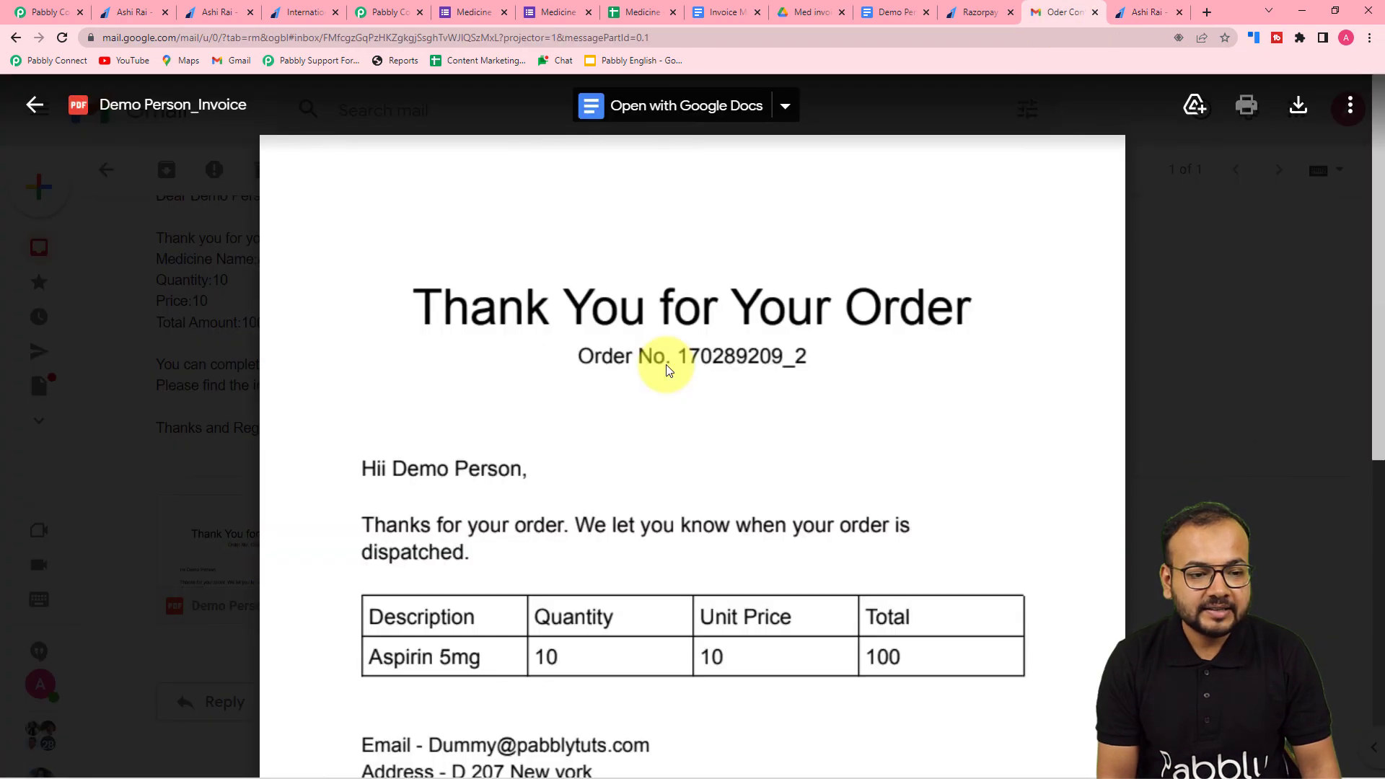
pyautogui.scroll(-3, 651, 420)
pyautogui.scroll(-3, 650, 412)
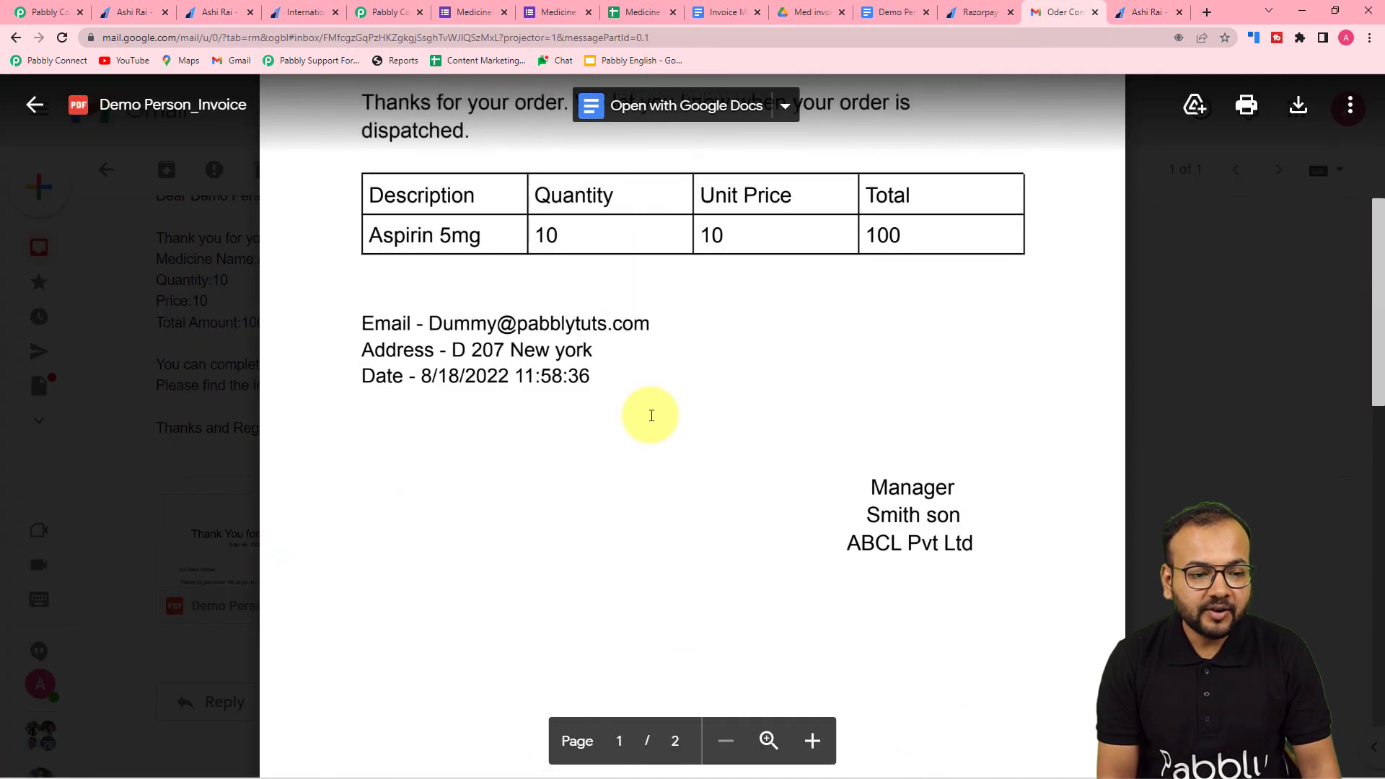
pyautogui.scroll(5, 650, 413)
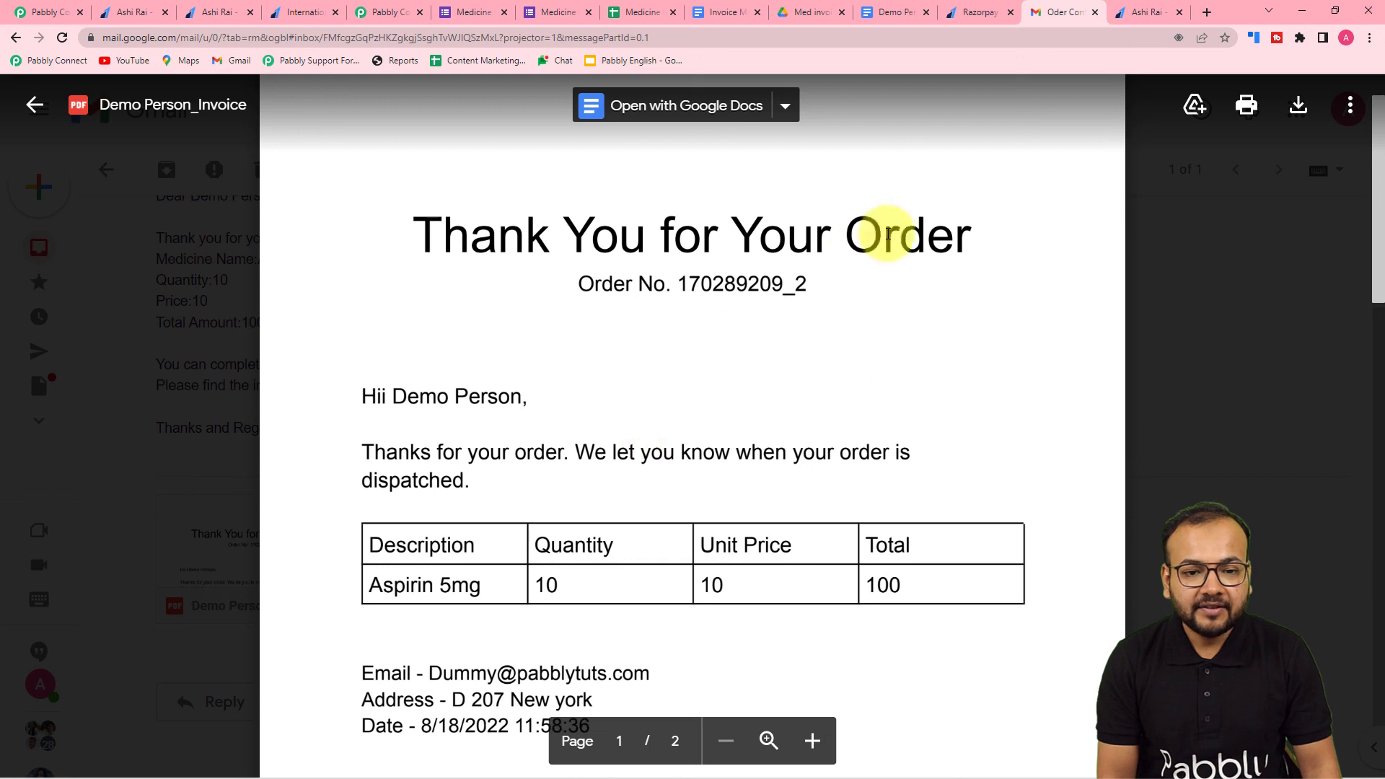
pyautogui.click(801, 12)
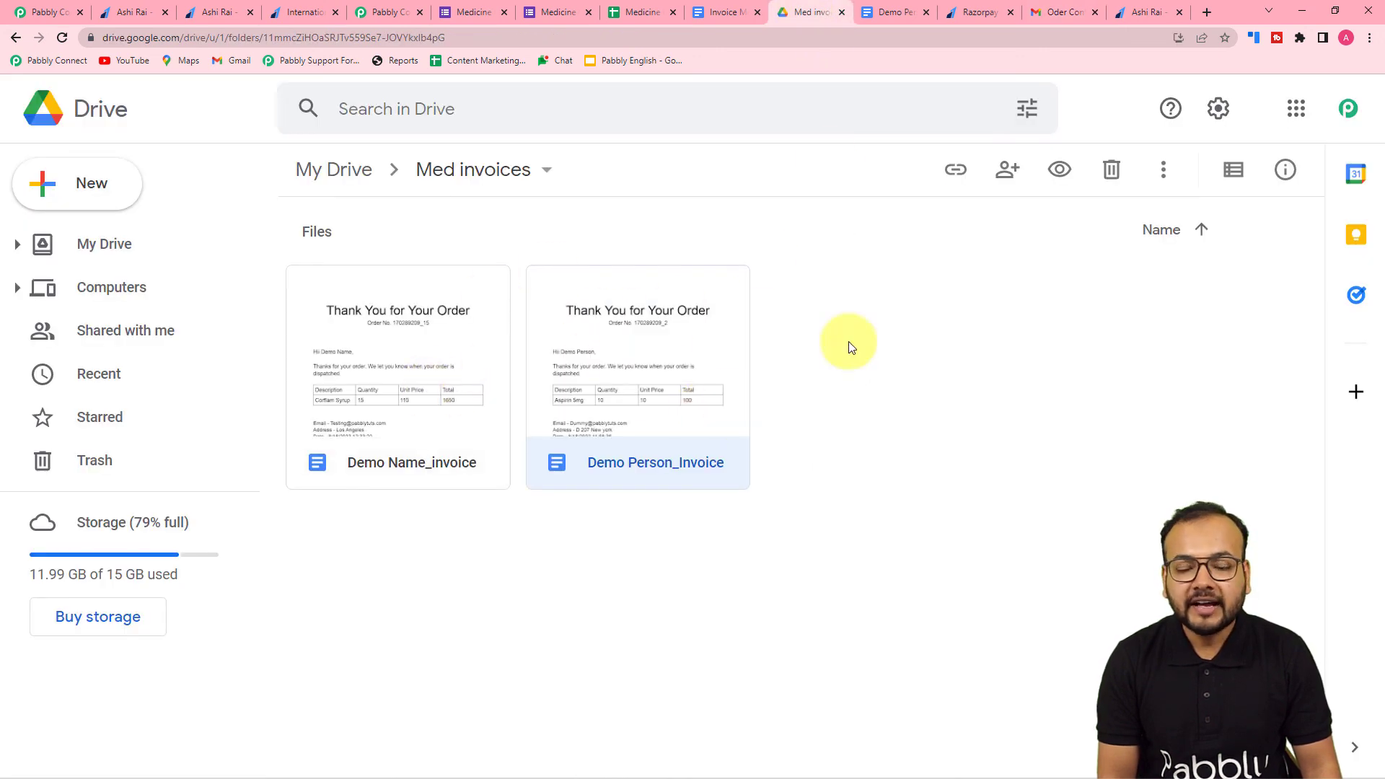
pyautogui.click(1062, 11)
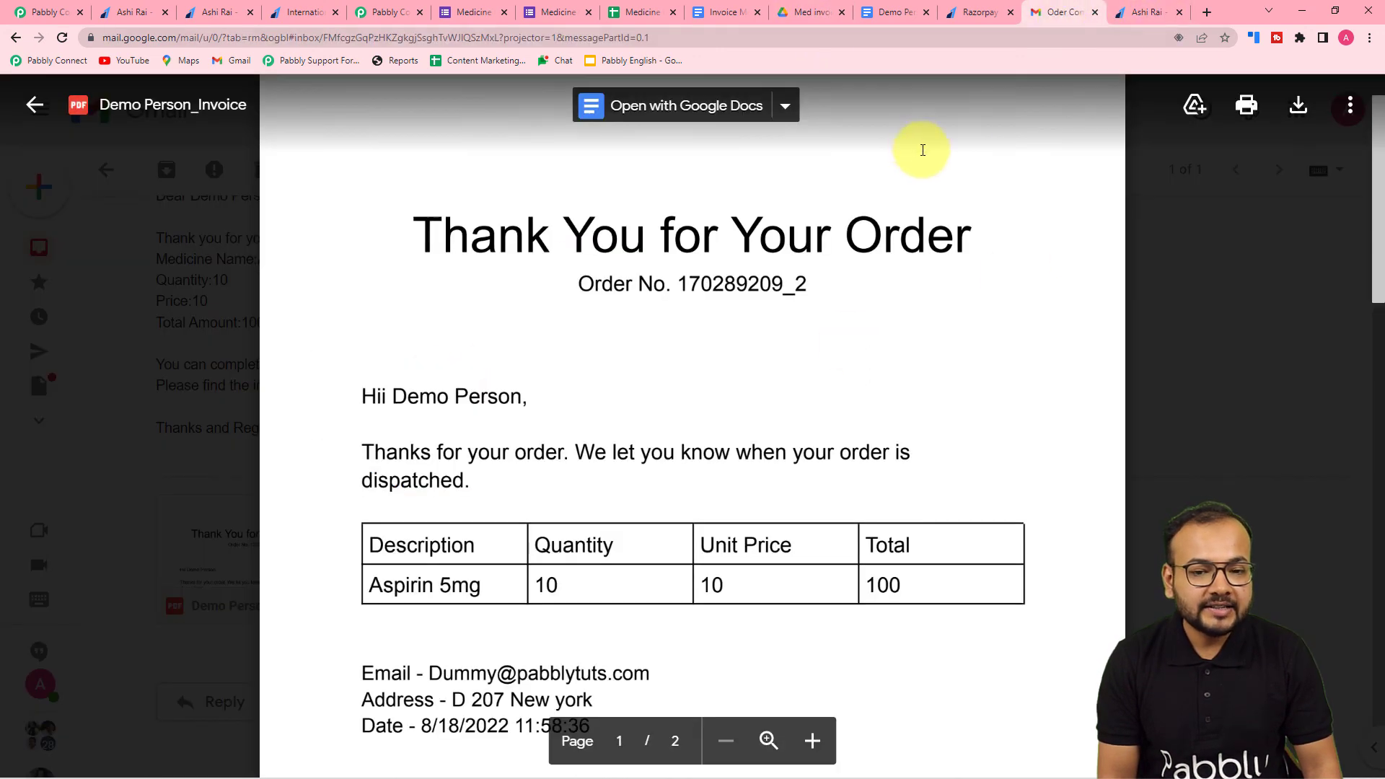
pyautogui.click(1178, 257)
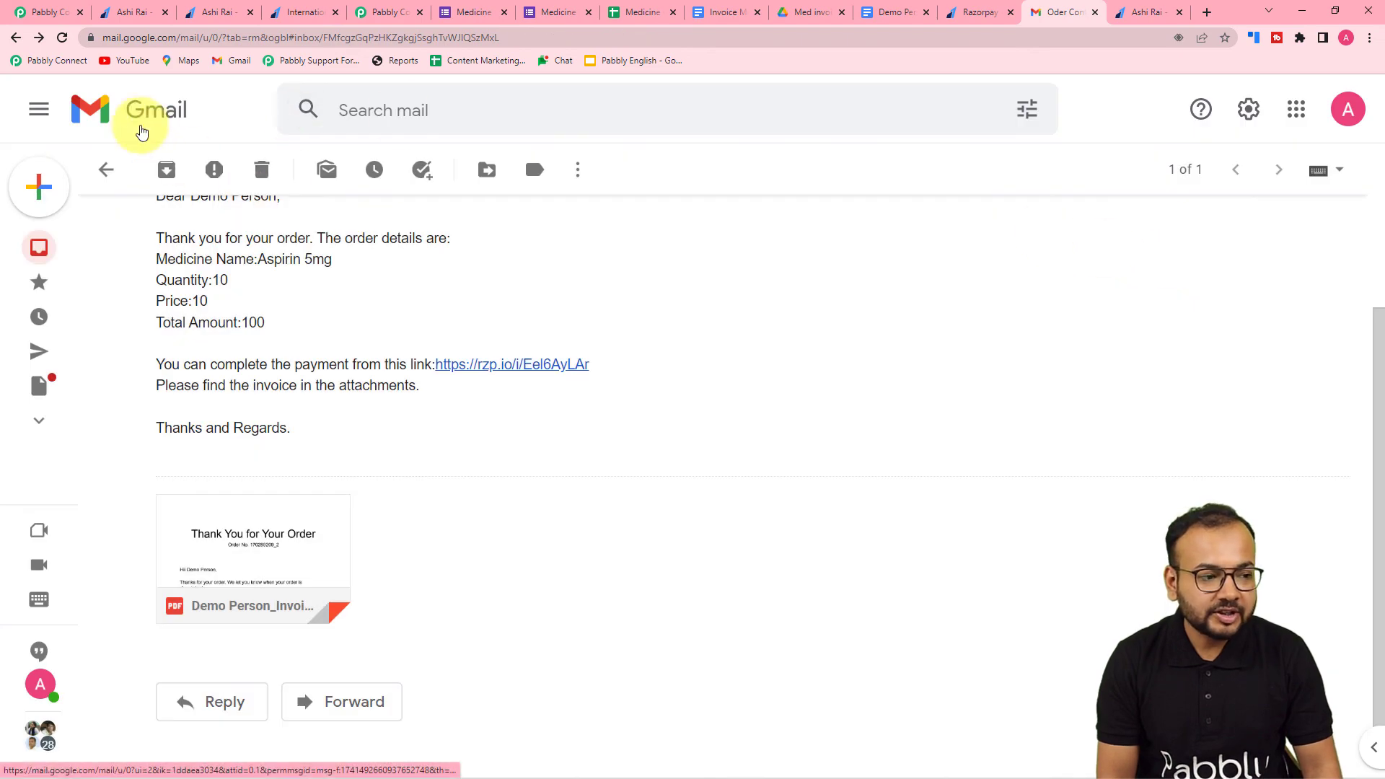
# - Return to Pabbly Connect and collapse the Gmail Send Email action
pyautogui.click(36, 12)
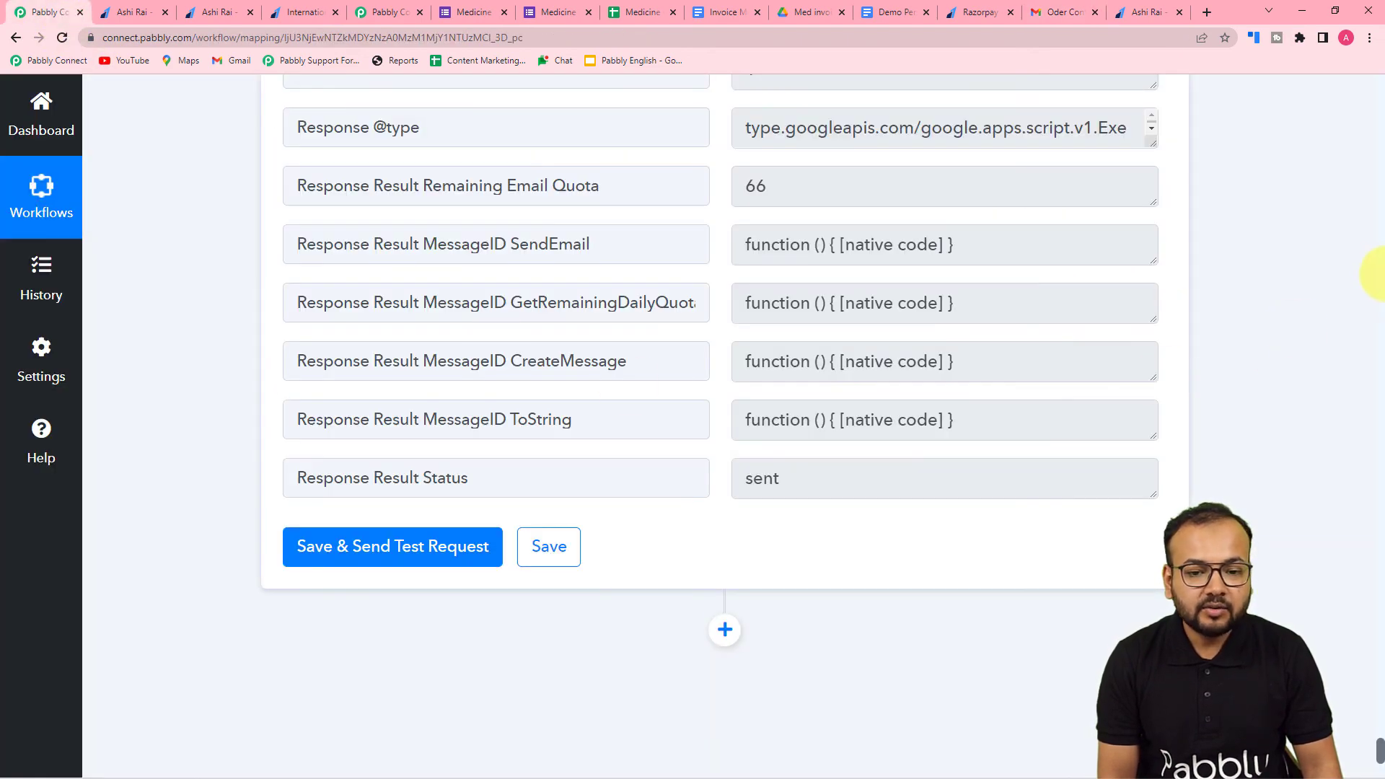
pyautogui.scroll(20, 1381, 274)
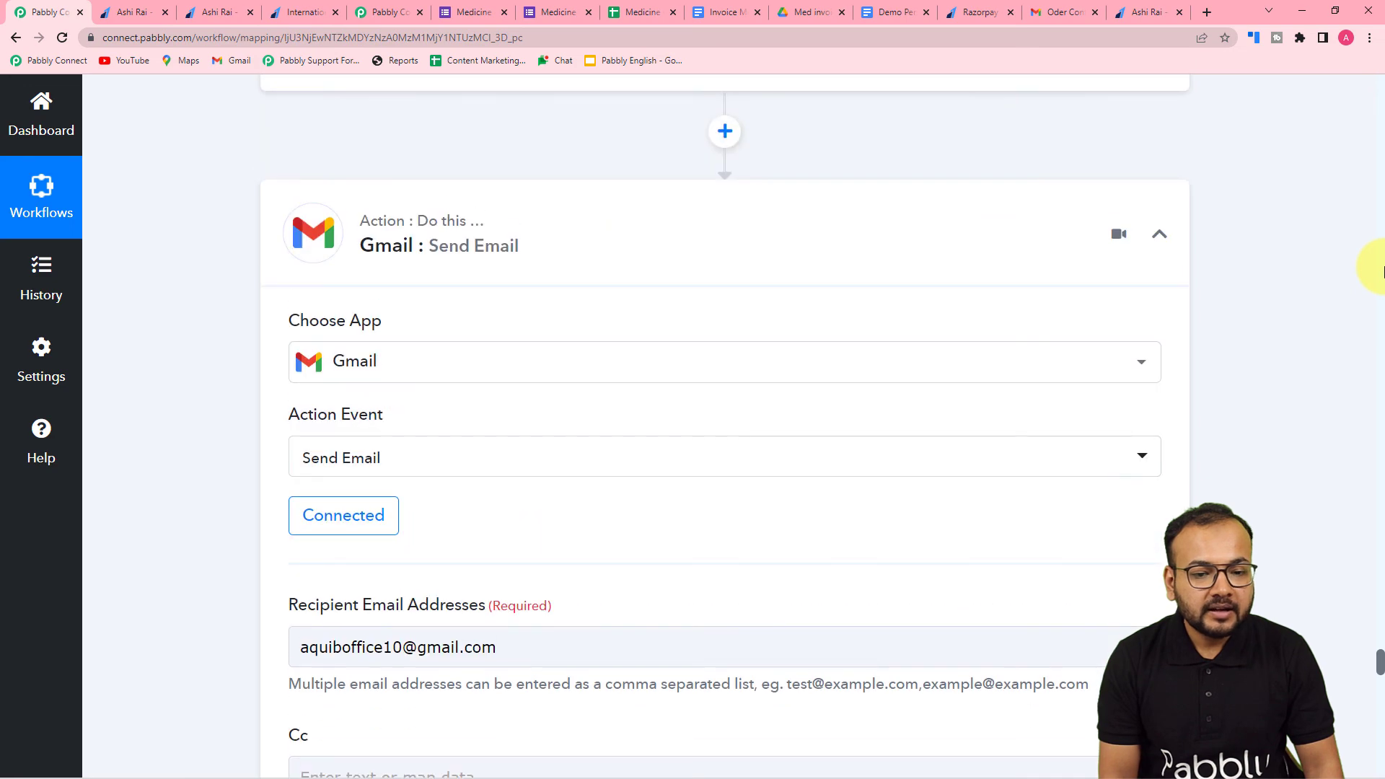
pyautogui.click(1161, 233)
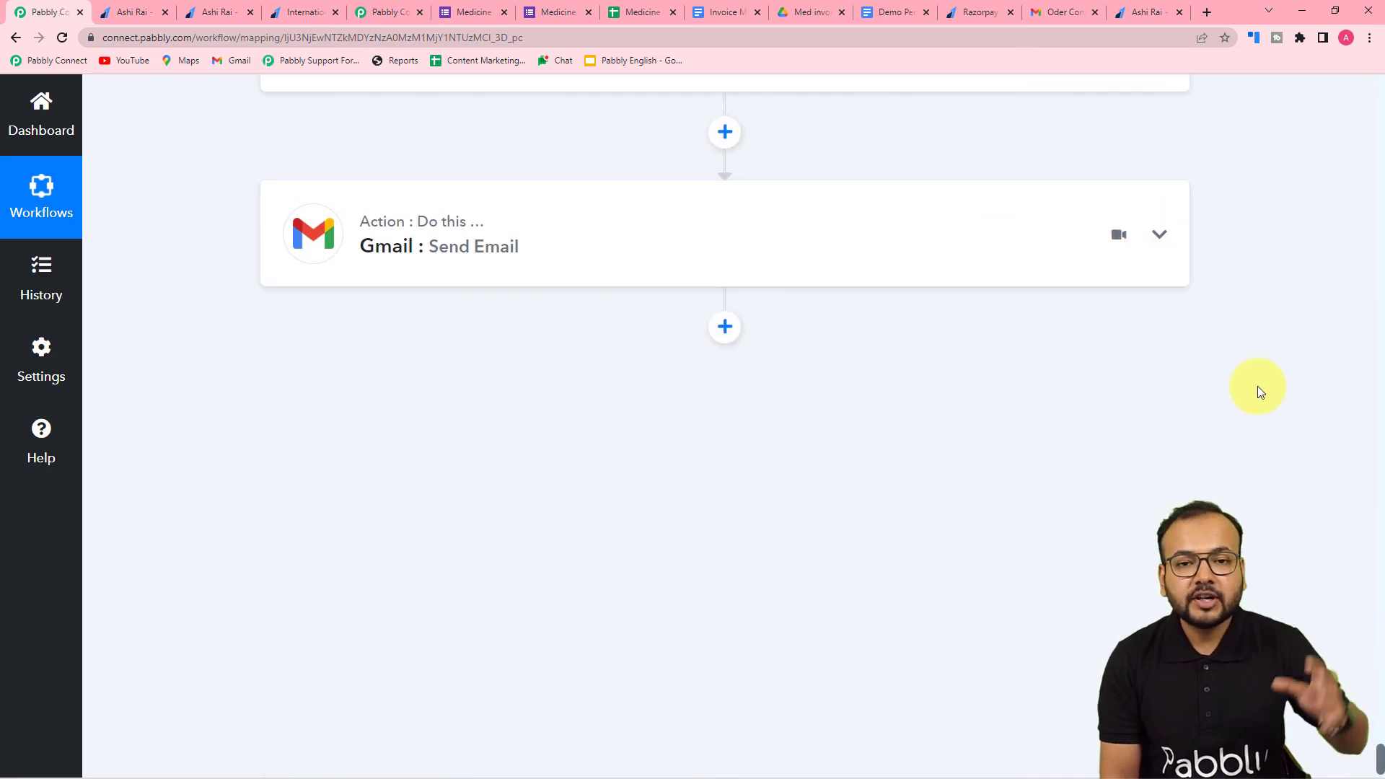
# - Review the Razorpay action's response and notification settings, and recheck the order confirmation email in Gmail
pyautogui.scroll(12, 1257, 386)
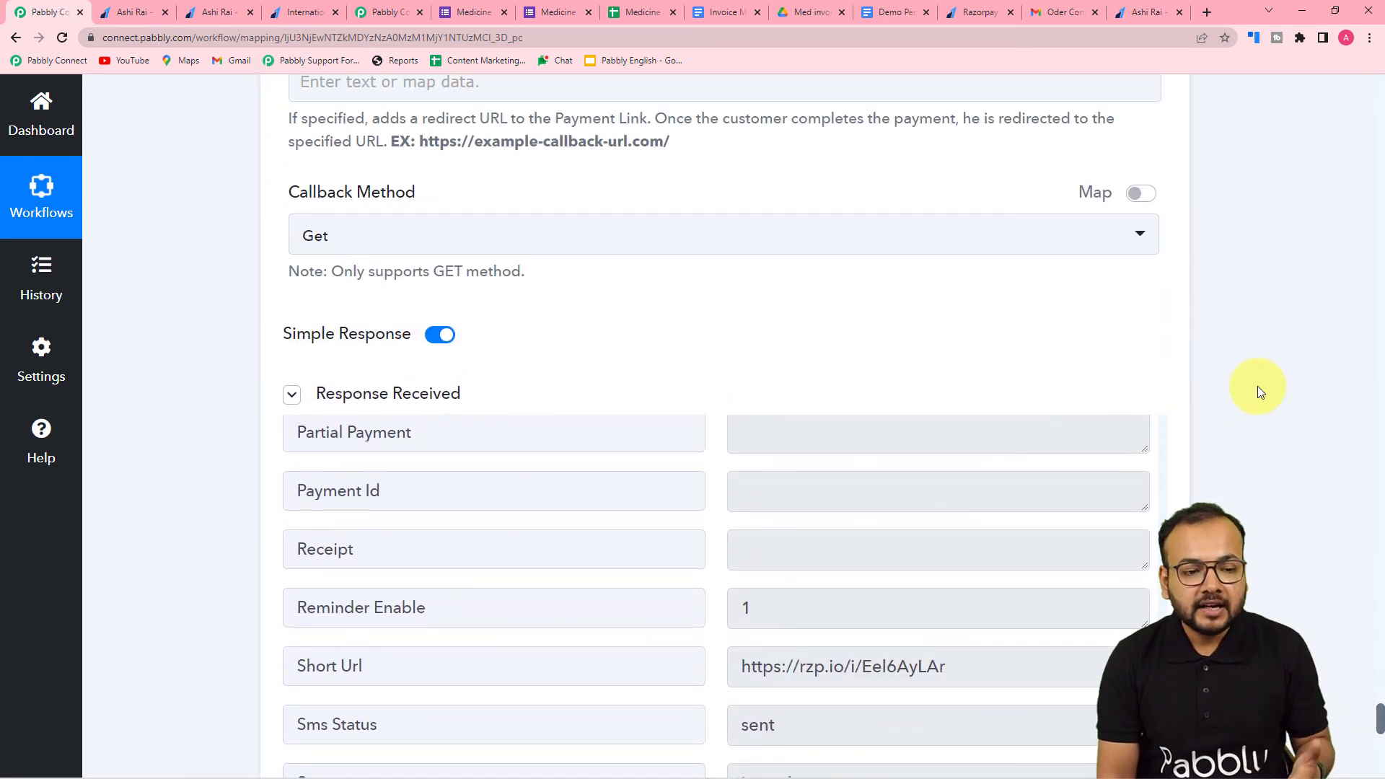
pyautogui.scroll(7, 1257, 387)
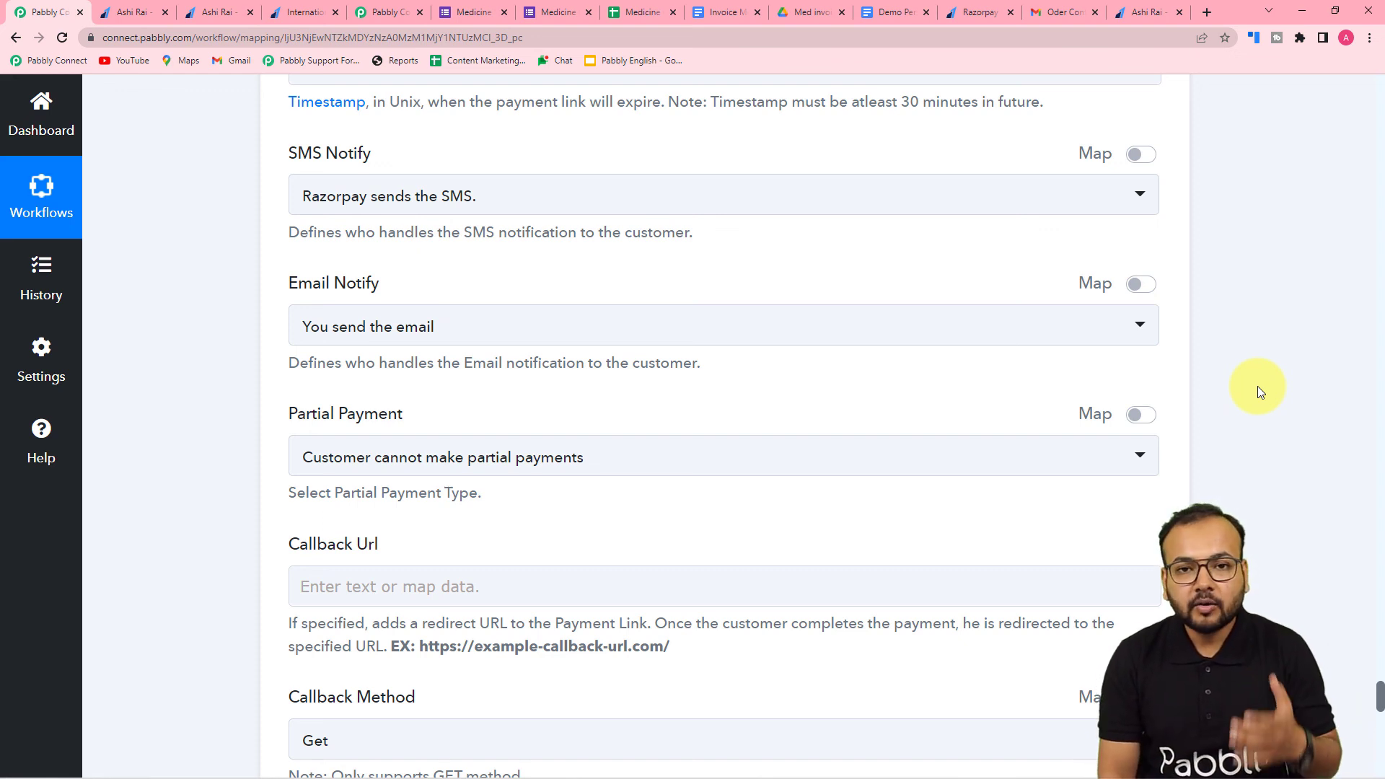
pyautogui.click(1070, 17)
pyautogui.scroll(3, 711, 411)
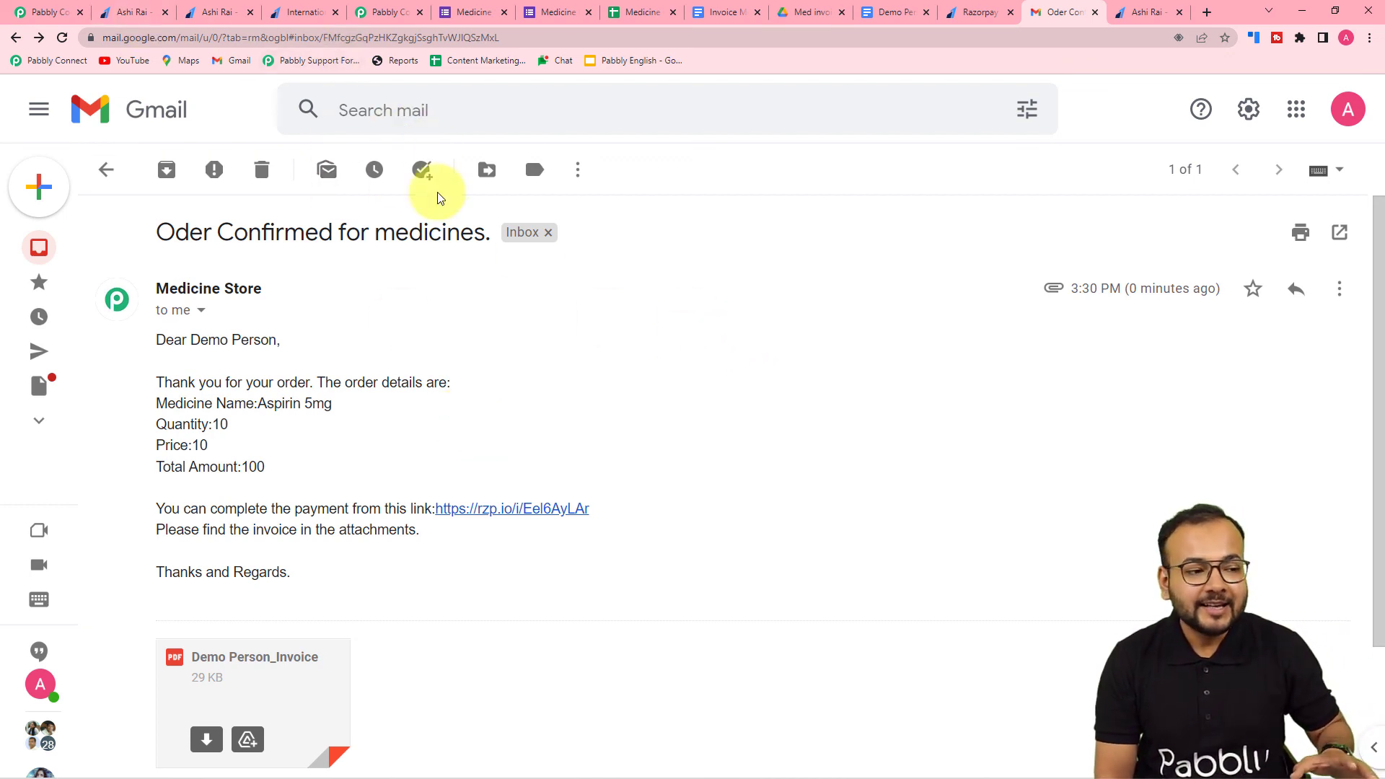
# - Return to the Pabbly Connect workflow and collapse the Razorpay Create Payment Link action
pyautogui.click(55, 24)
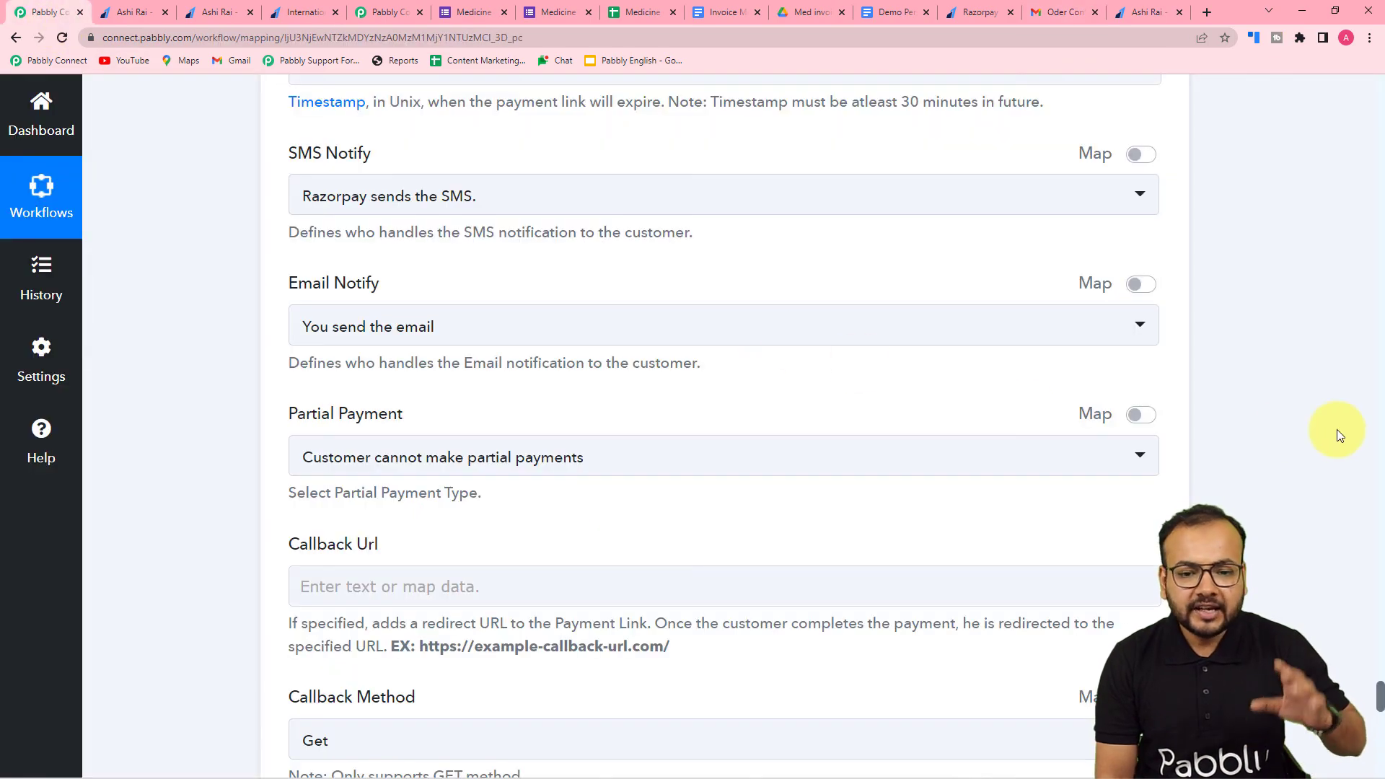
pyautogui.scroll(15, 1336, 430)
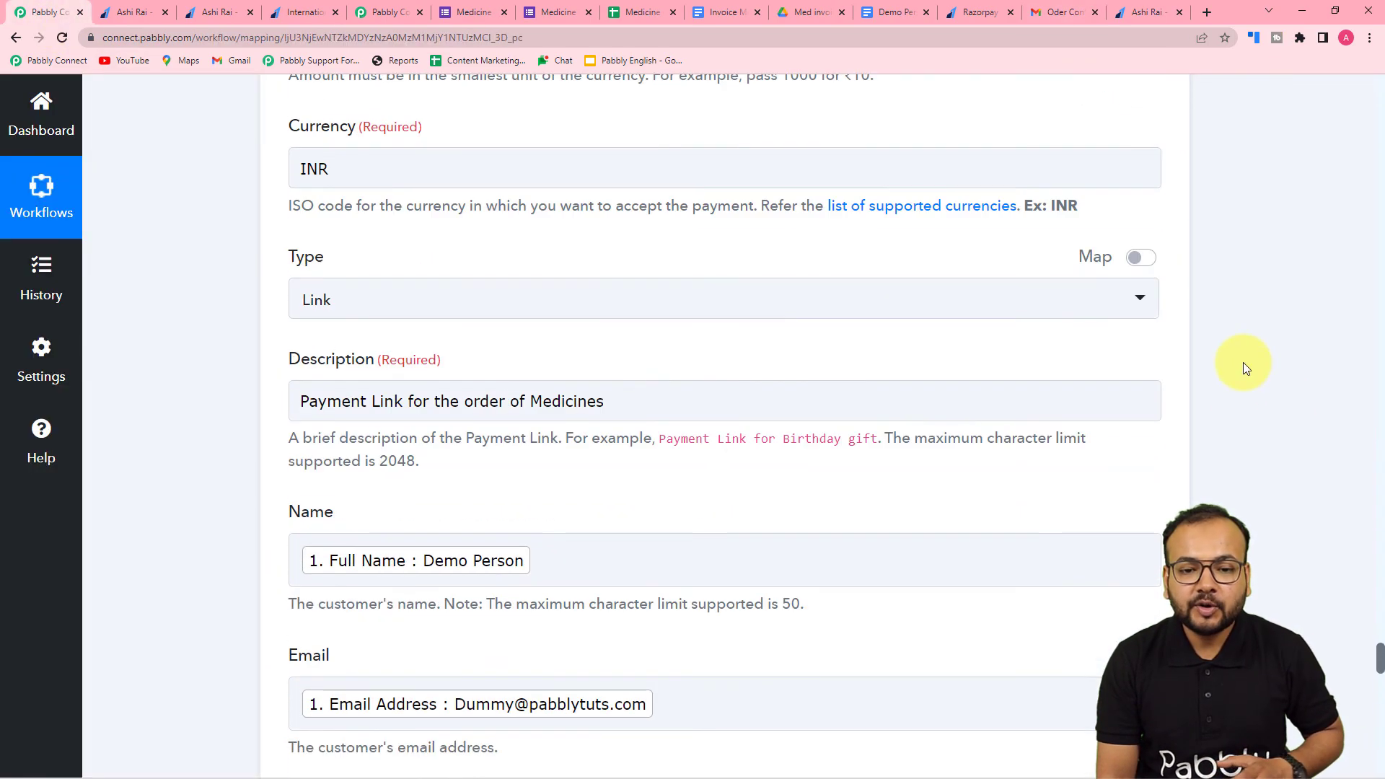
pyautogui.scroll(12, 1244, 366)
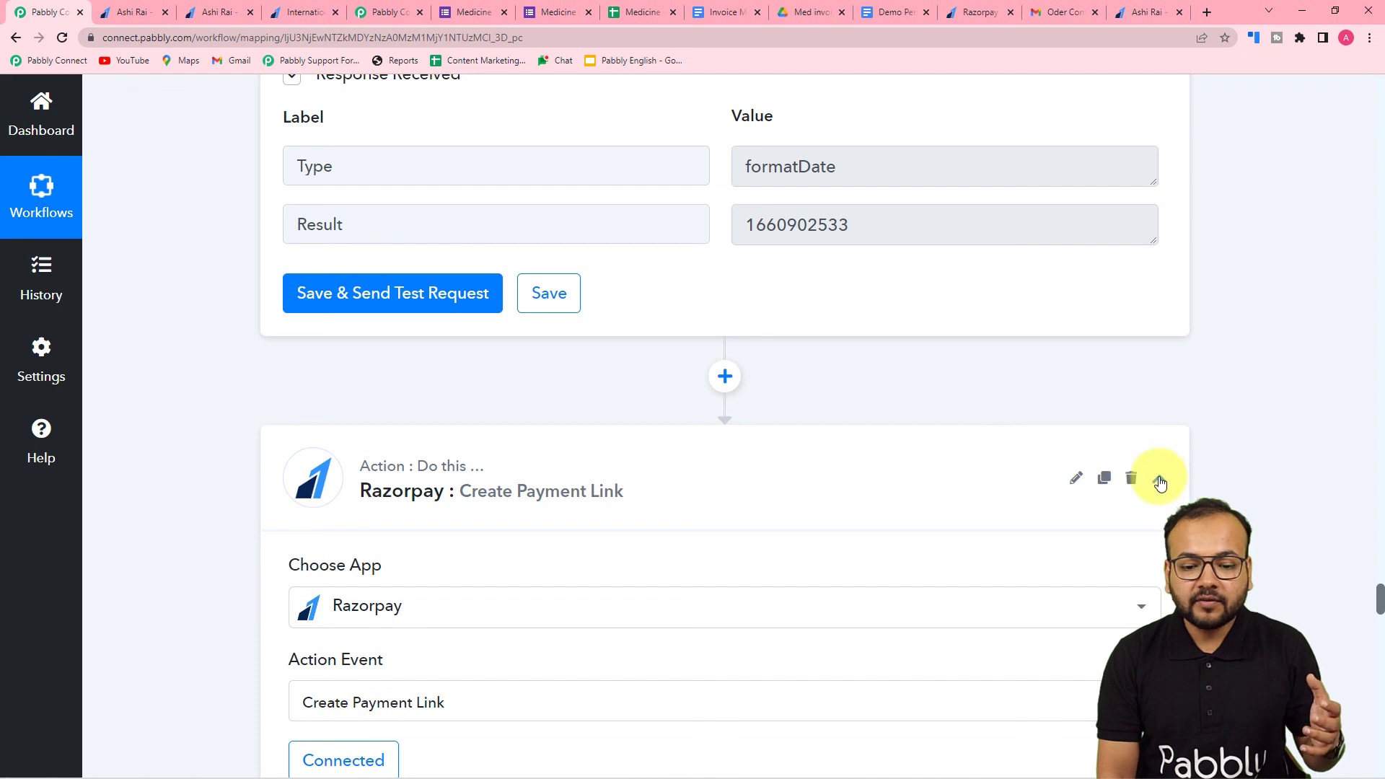
pyautogui.click(1159, 483)
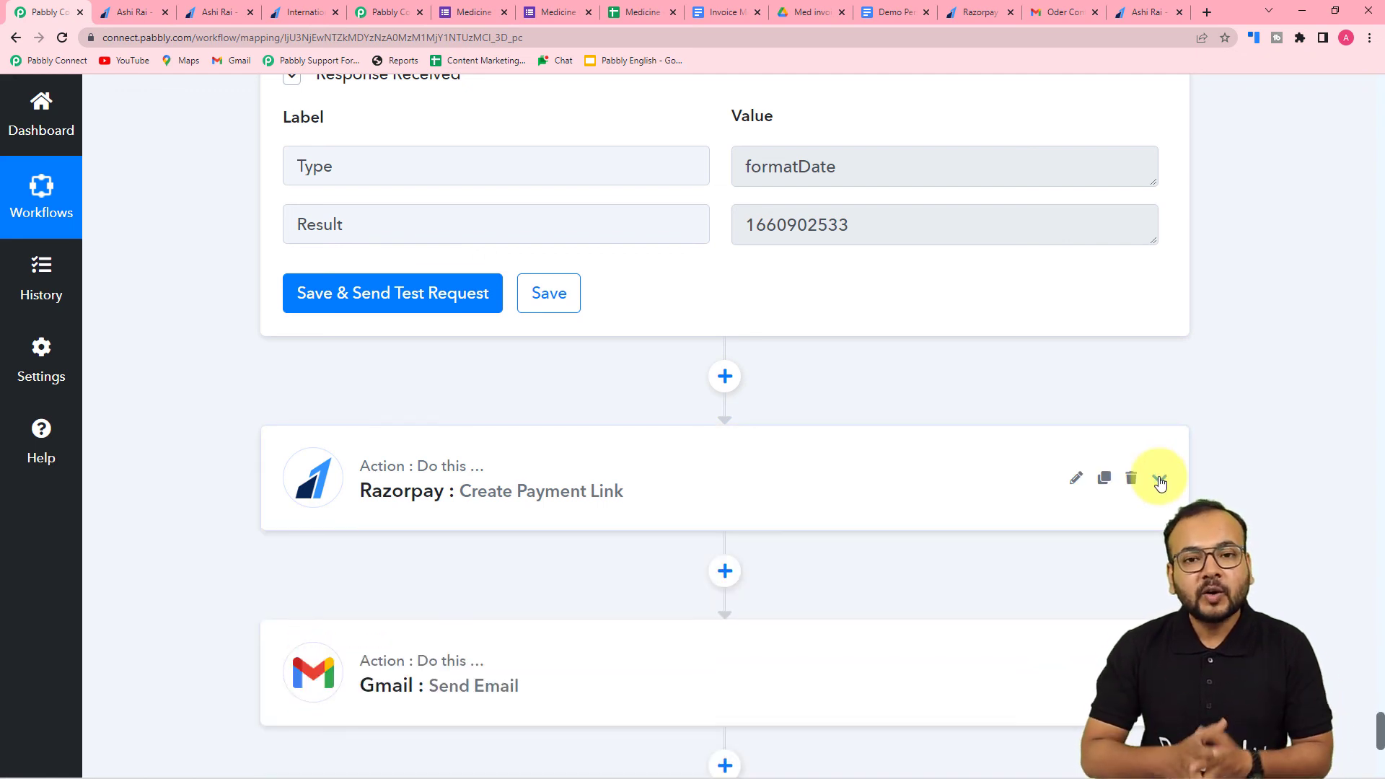